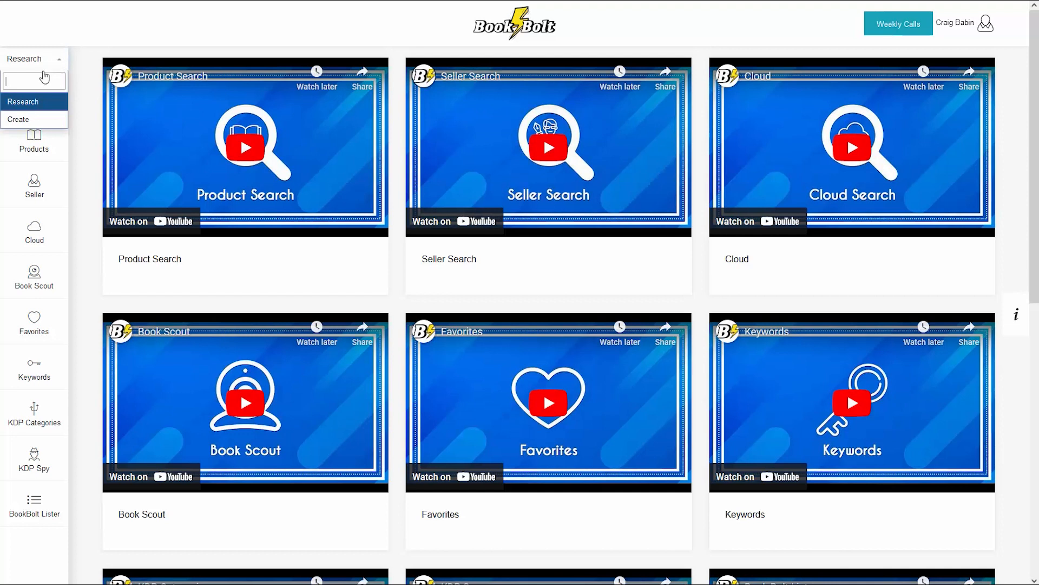
# Open BookBolt Studio from the Create tools and log in with the account's saved e-mail and password
pyautogui.click(26, 120)
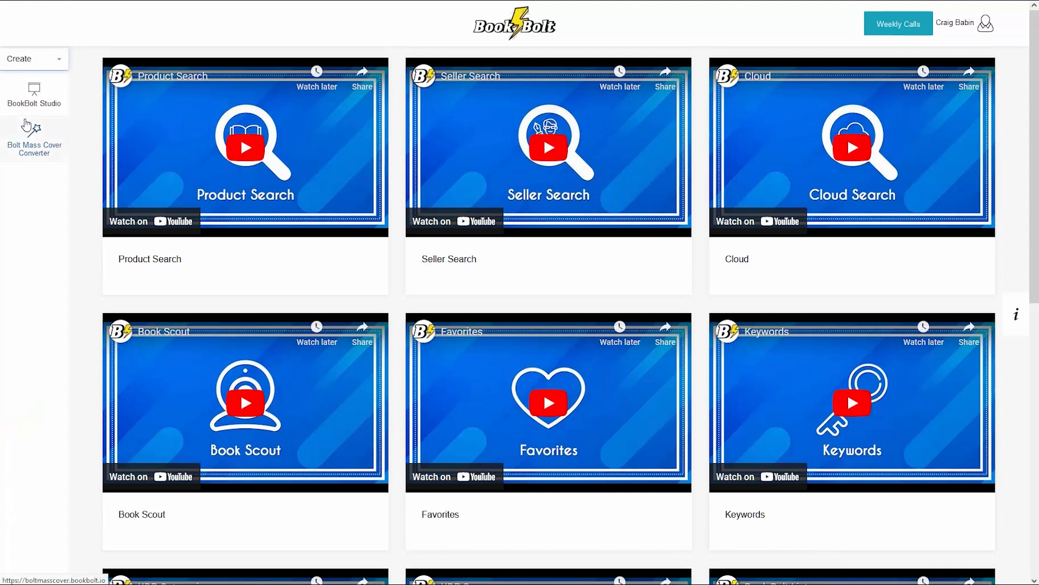
pyautogui.click(34, 96)
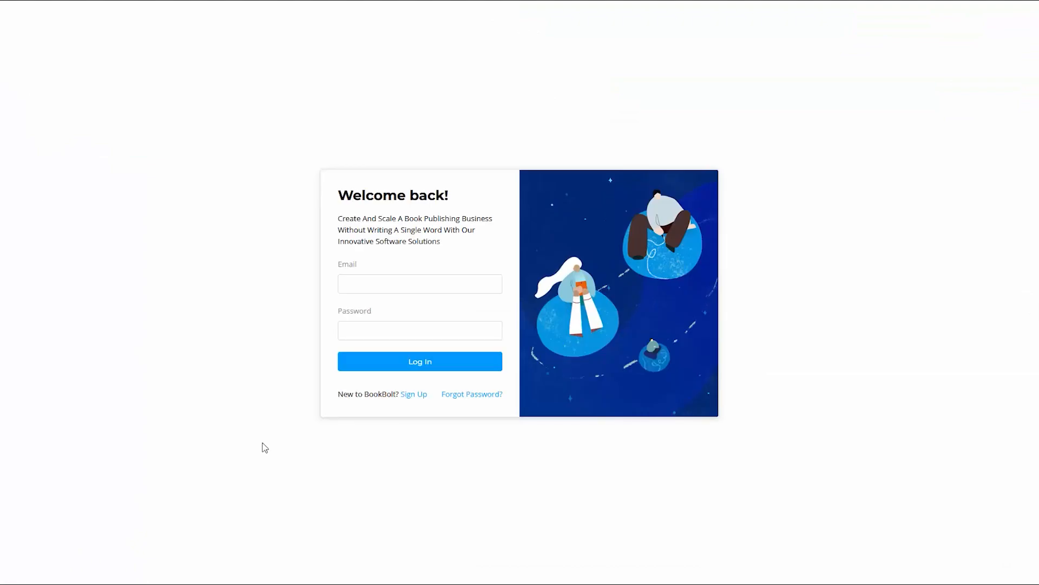
pyautogui.click(377, 287)
pyautogui.click(376, 306)
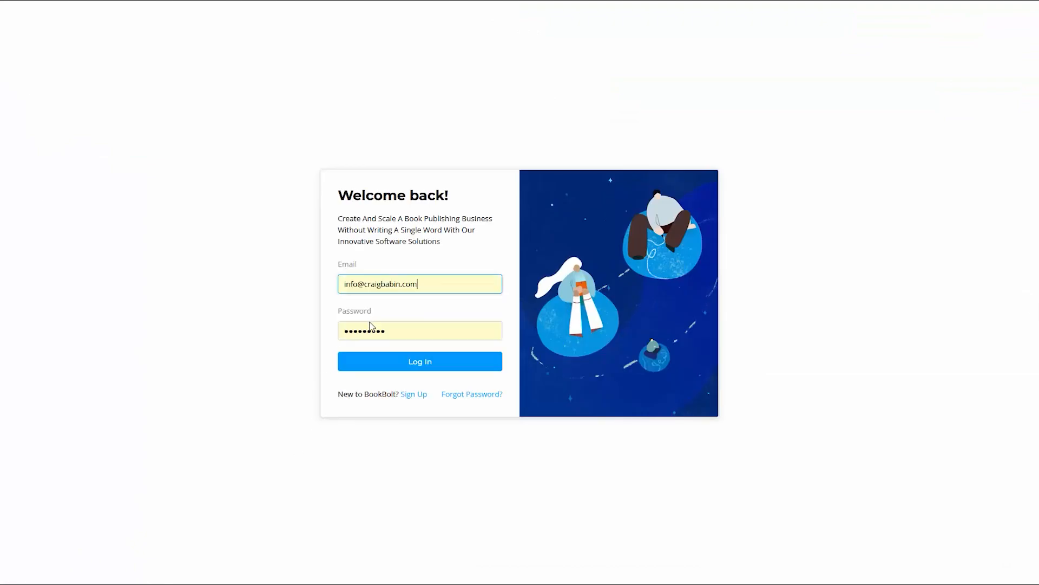
pyautogui.click(412, 364)
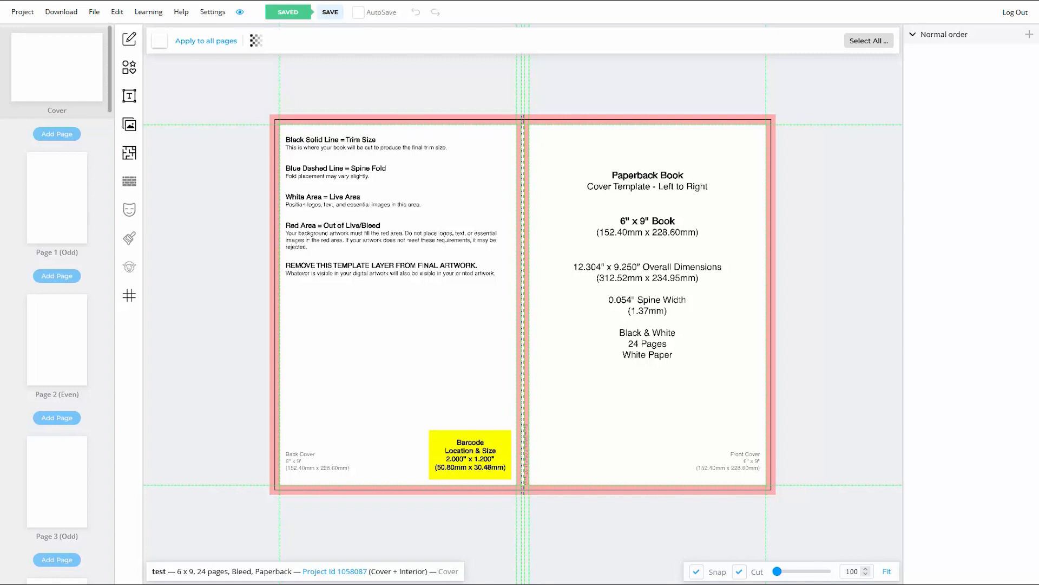
# Start a new Paperback: Cover and Interior project and name it Sudoku Puzzle Book
pyautogui.click(28, 14)
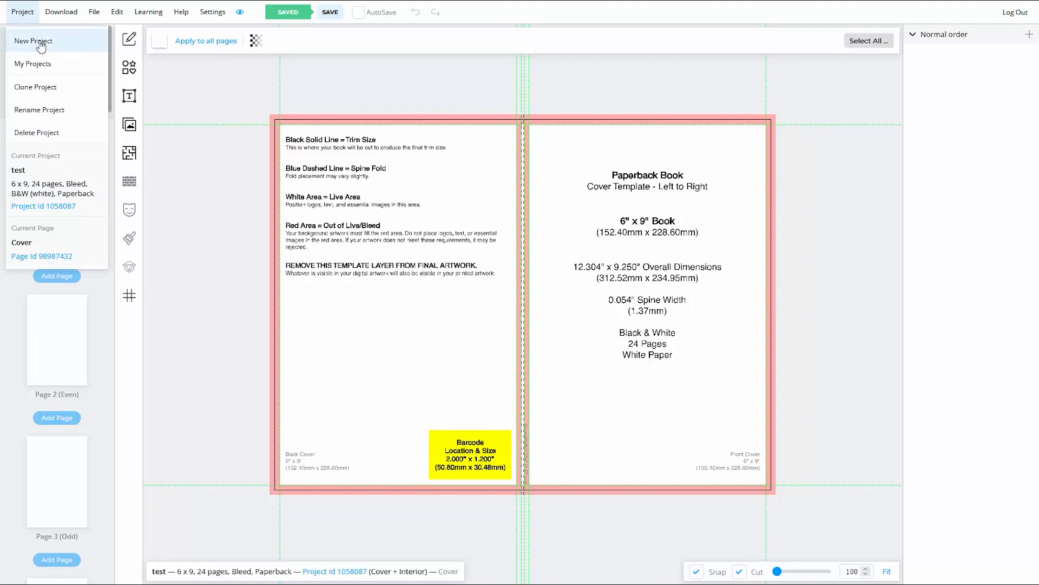
pyautogui.click(40, 46)
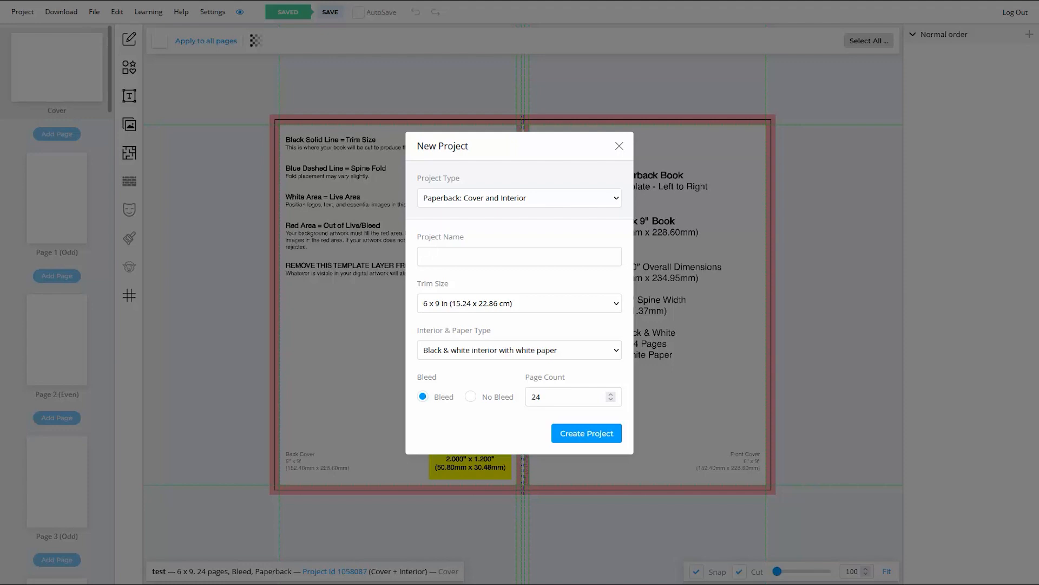
pyautogui.click(616, 202)
pyautogui.click(617, 201)
pyautogui.write('Sudo')
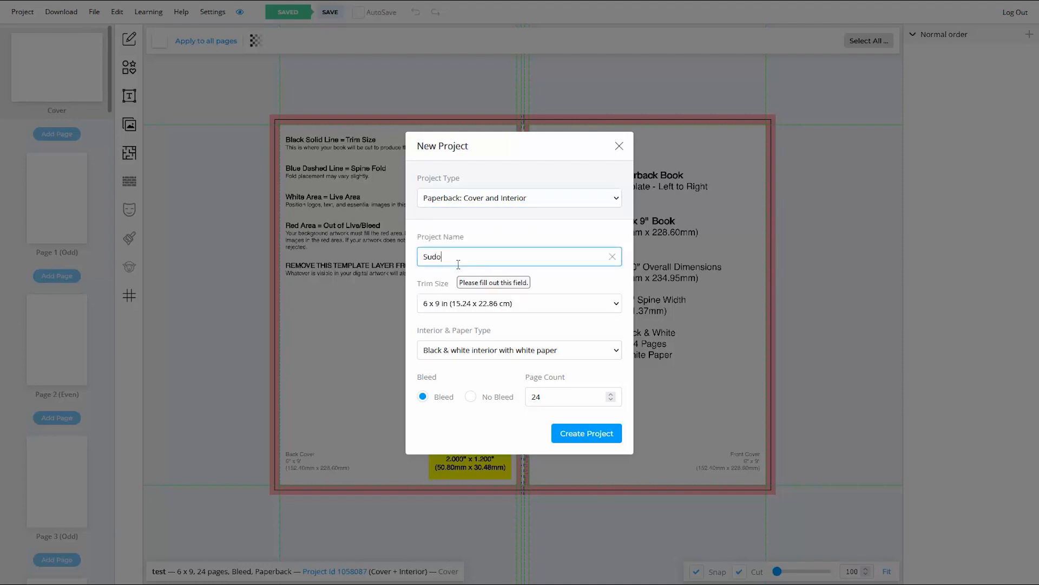
pyautogui.write('ku Puzzle Book')
# Create the project with an 8.5 x 11 in trim size, No Bleed and a page count of 348
pyautogui.click(603, 307)
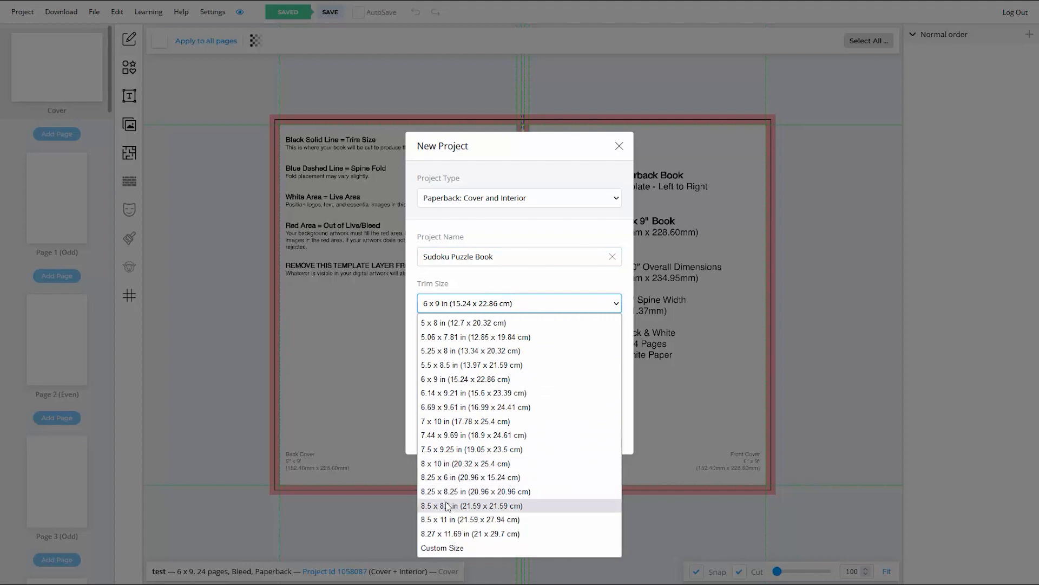
pyautogui.click(444, 520)
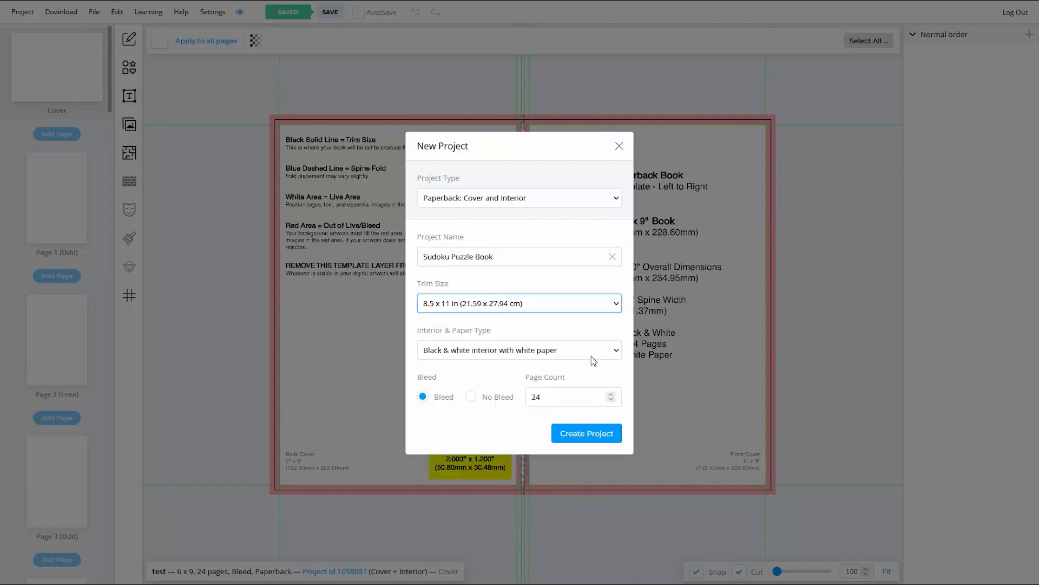
pyautogui.click(472, 401)
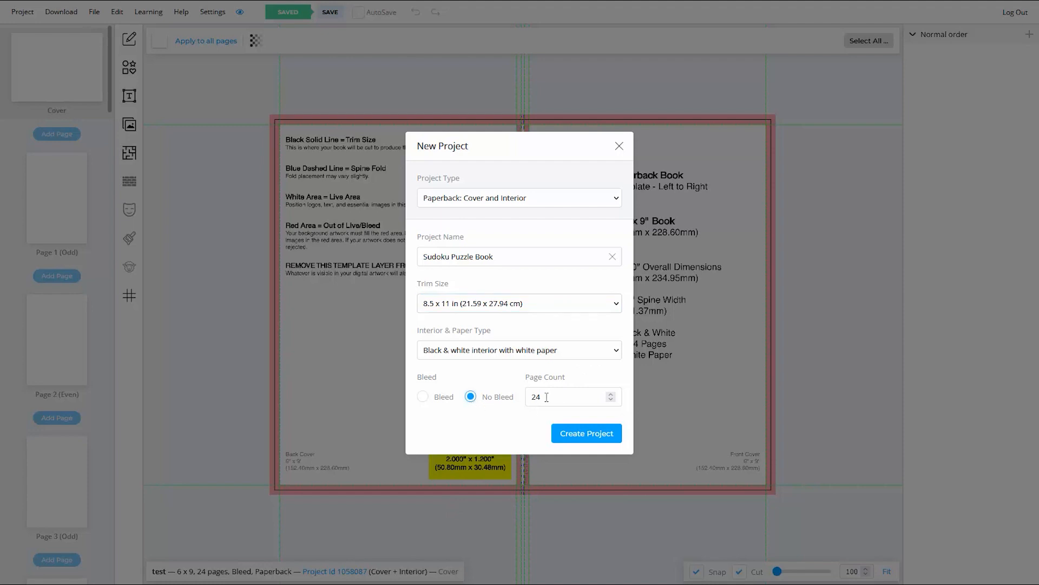
pyautogui.moveTo(547, 397); pyautogui.dragTo(526, 405)
pyautogui.write('348')
pyautogui.click(494, 441)
pyautogui.click(584, 434)
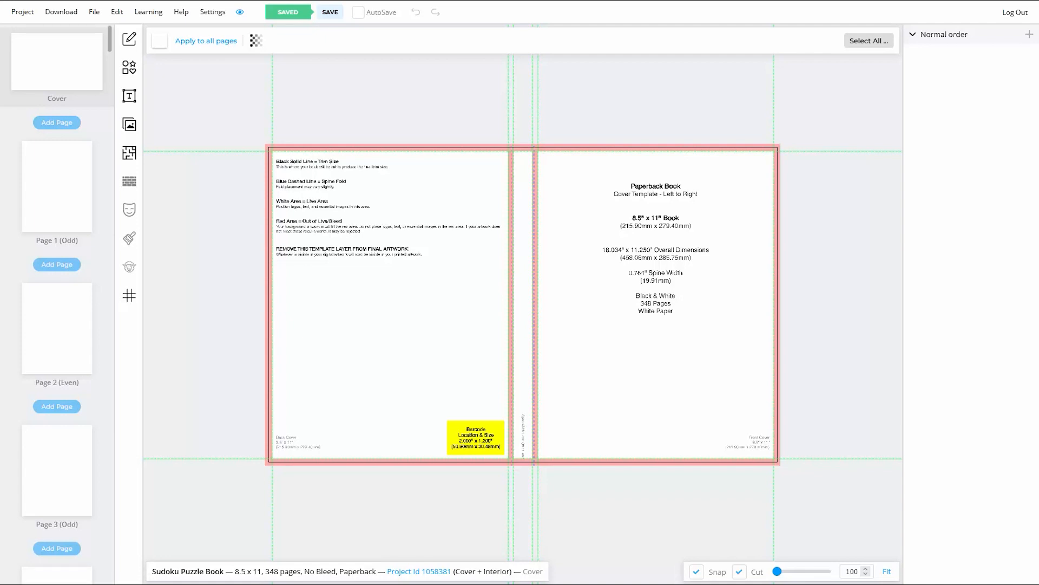
# Add a heading to interior page 1 and replace its text with "This Book Belongs to:"
pyautogui.click(63, 215)
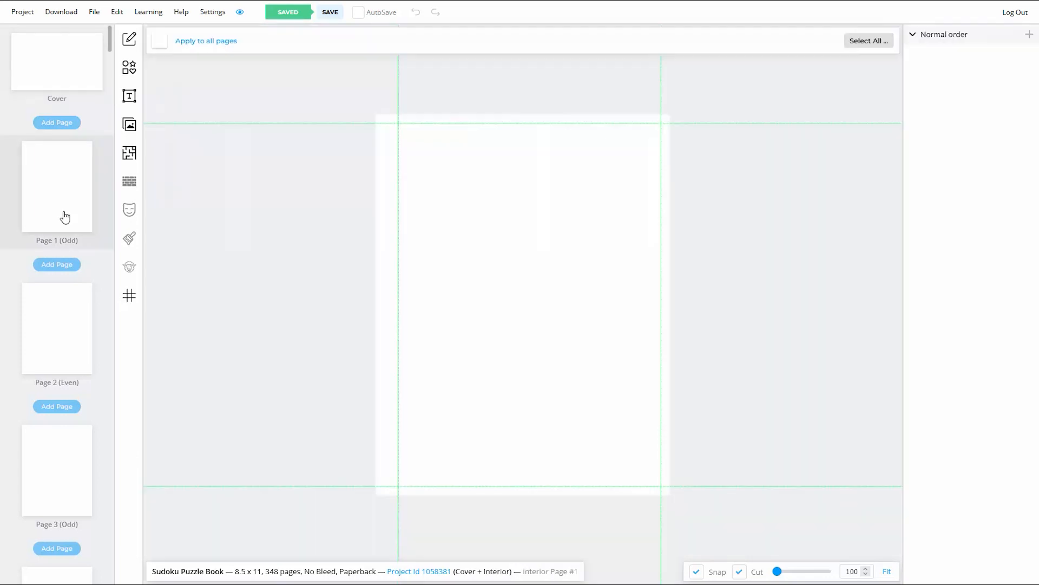
pyautogui.click(131, 97)
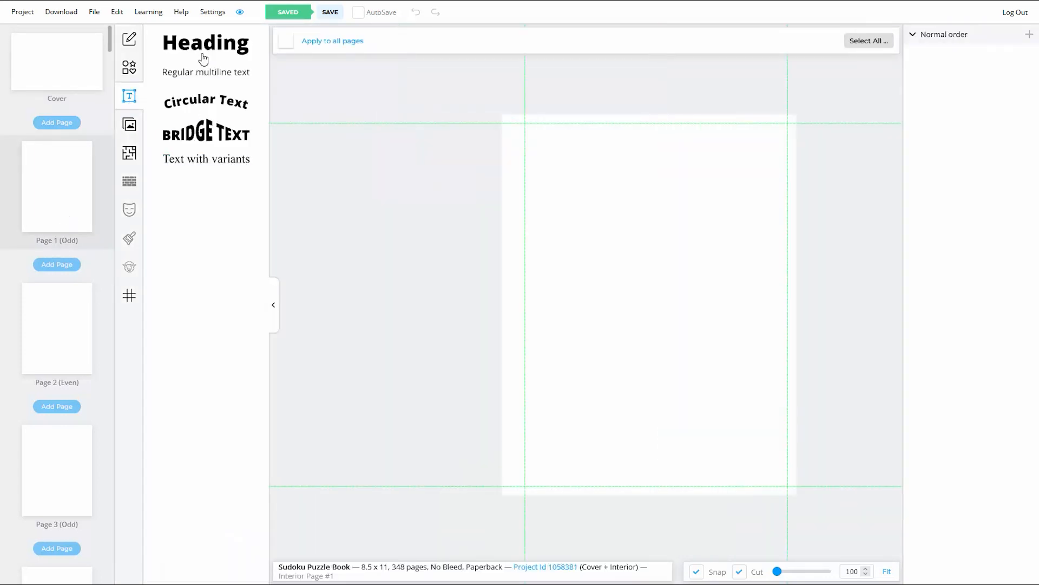
pyautogui.click(203, 42)
pyautogui.click(272, 308)
pyautogui.doubleClick(593, 313)
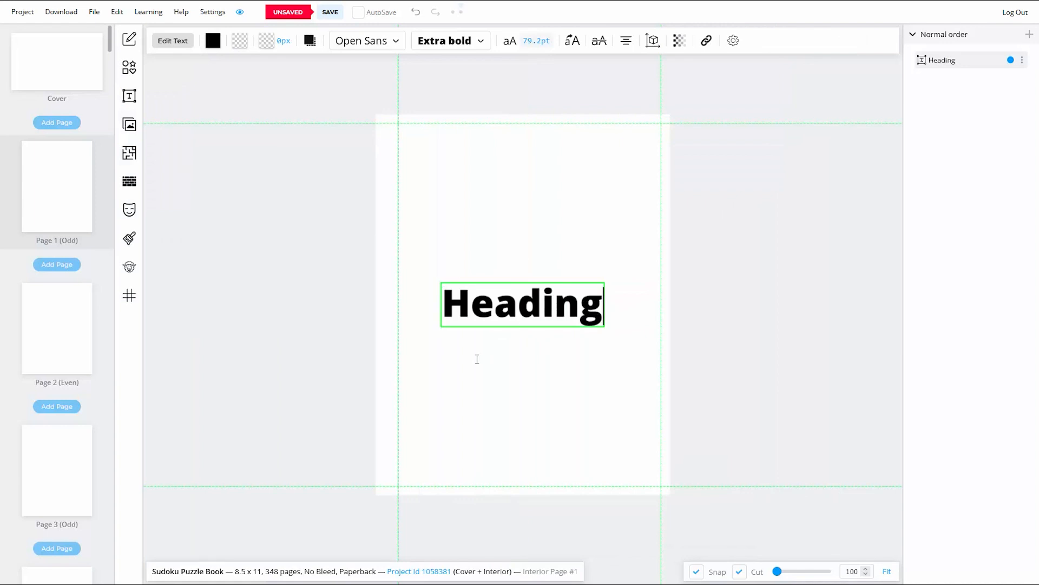
pyautogui.press('BackSpace')
pyautogui.press('BackSpace')
pyautogui.press('BackSpace')
pyautogui.press('BackSpace')
pyautogui.press('BackSpace')
pyautogui.press('BackSpace')
pyautogui.press('BackSpace')
pyautogui.write('This Book Belongs')
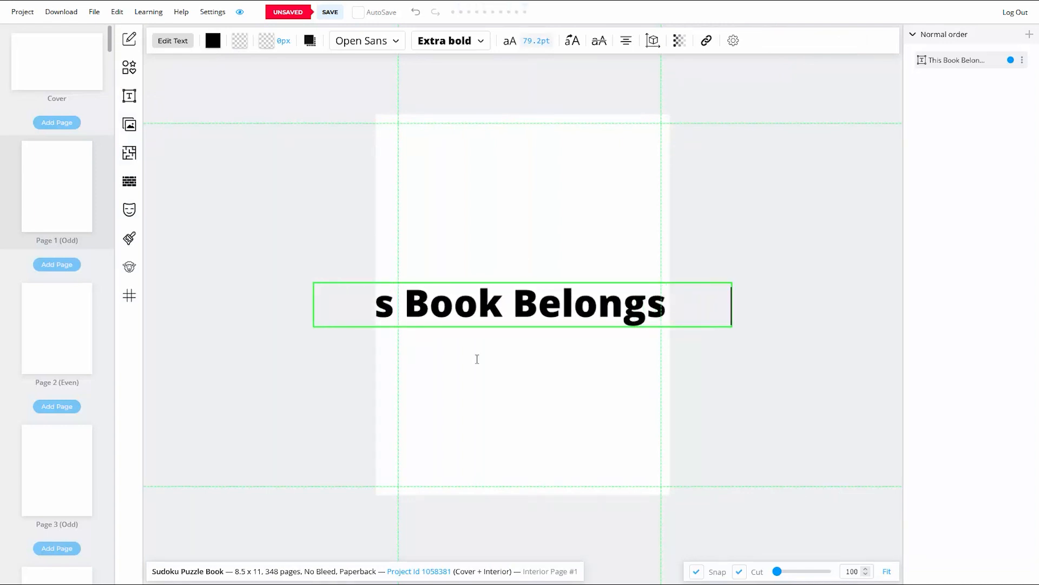
pyautogui.click(476, 358)
# Set the page 1 heading's font size to 33 pt and move it to the horizontal centre near the page's upper edge
pyautogui.click(488, 291)
pyautogui.click(513, 40)
pyautogui.moveTo(546, 125); pyautogui.dragTo(522, 137)
pyautogui.moveTo(549, 210); pyautogui.dragTo(544, 210)
pyautogui.click(657, 246)
pyautogui.moveTo(544, 306); pyautogui.dragTo(551, 183)
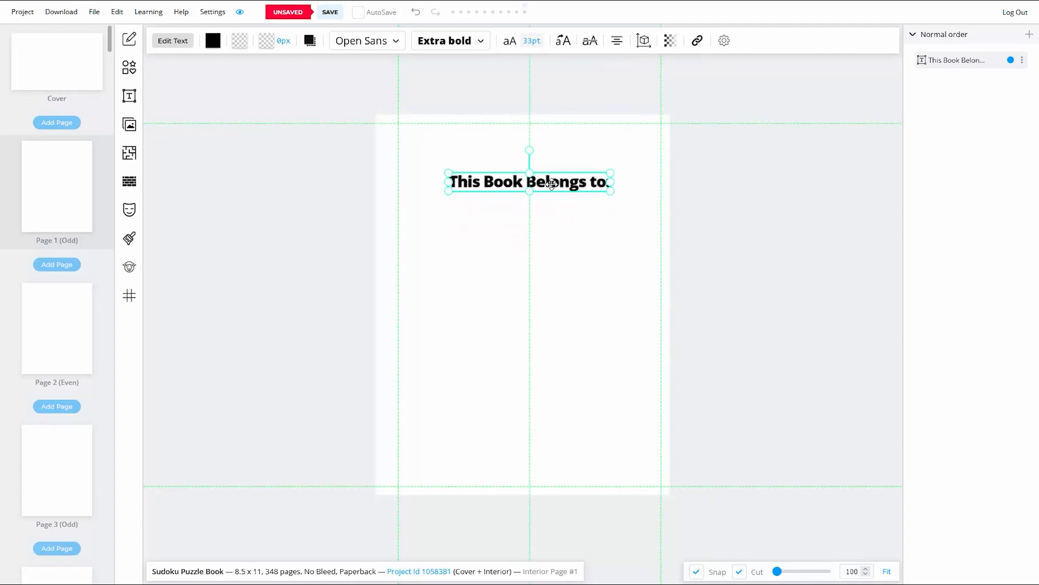
pyautogui.click(587, 235)
# Copy the "This Book Belongs to:" heading for reuse and save page 1
pyautogui.click(529, 181)
pyautogui.rightClick(529, 182)
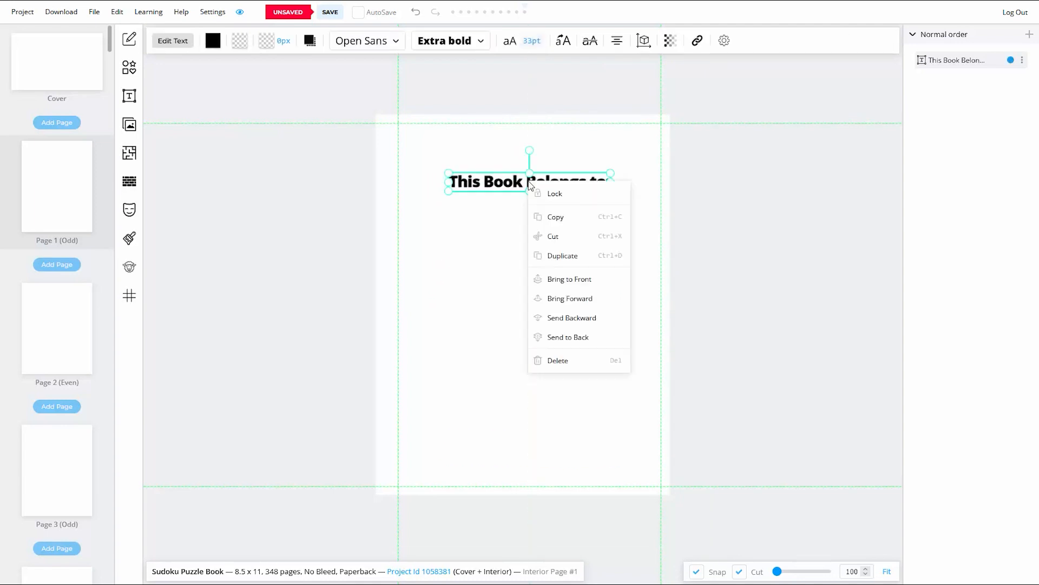
pyautogui.click(559, 222)
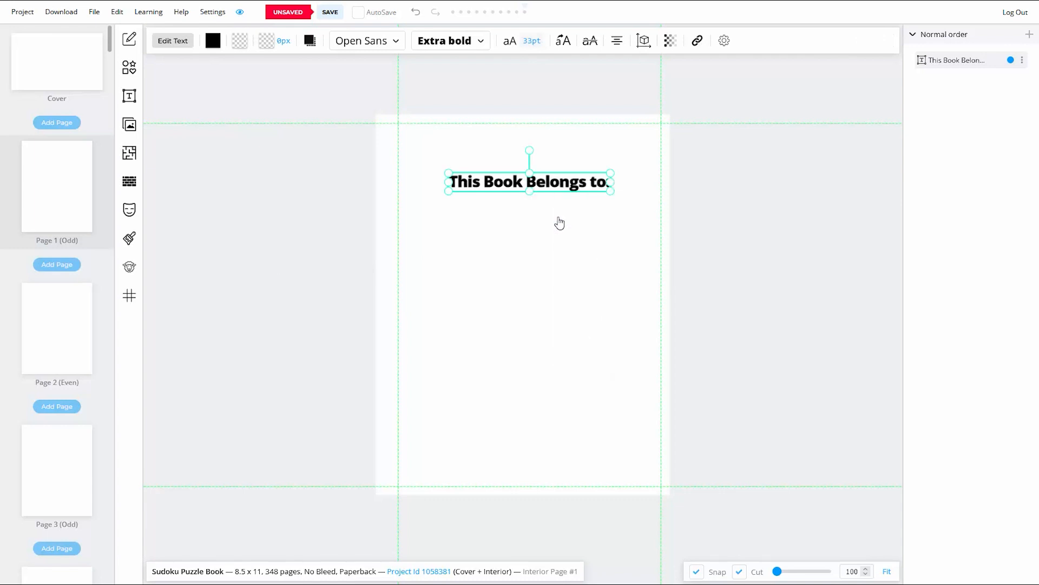
pyautogui.click(513, 250)
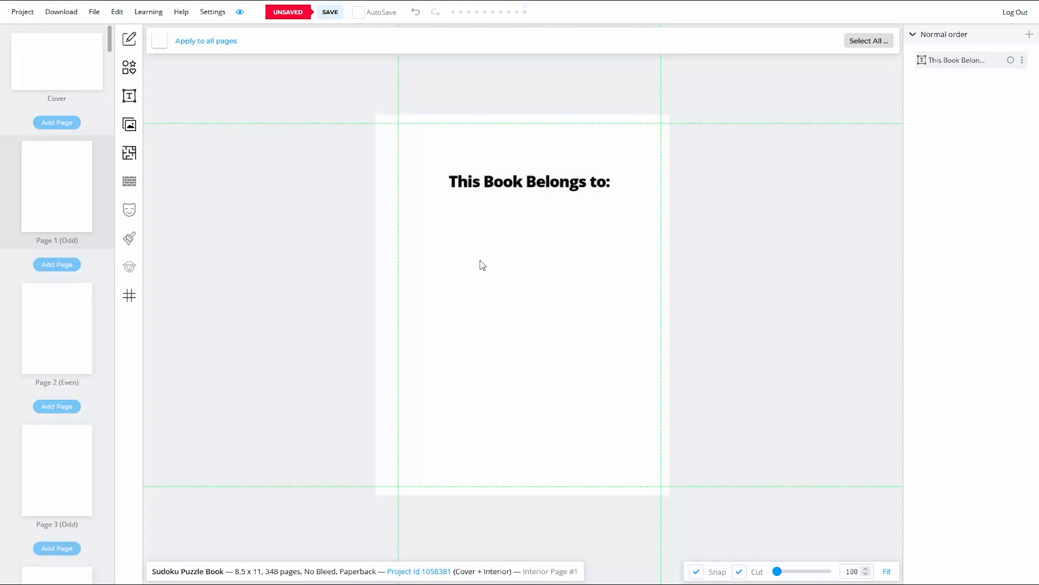
pyautogui.click(330, 13)
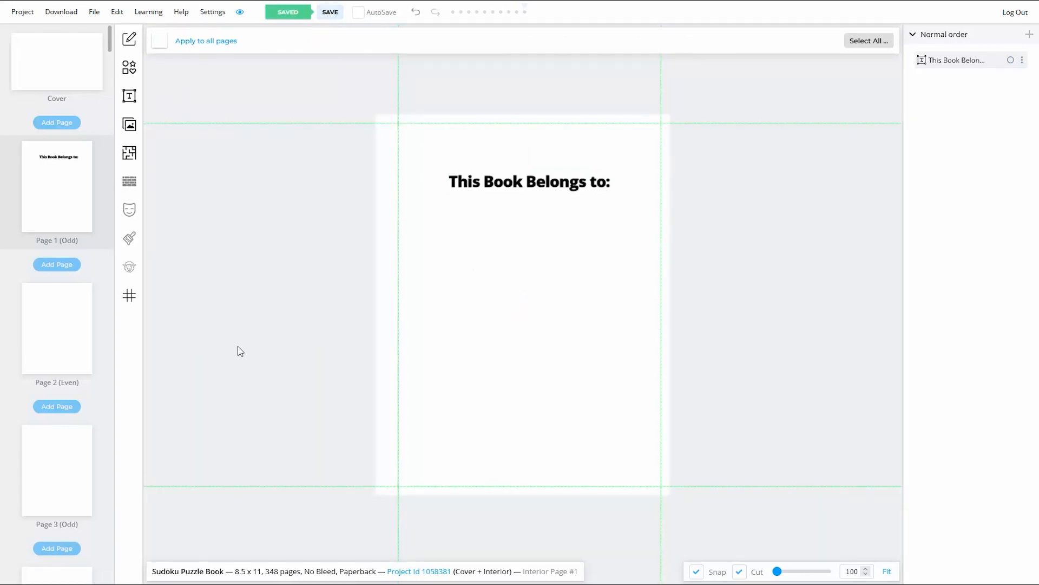
# Paste the copied heading onto page 2 and replace its text with "Copyright Page"
pyautogui.click(62, 333)
pyautogui.rightClick(532, 239)
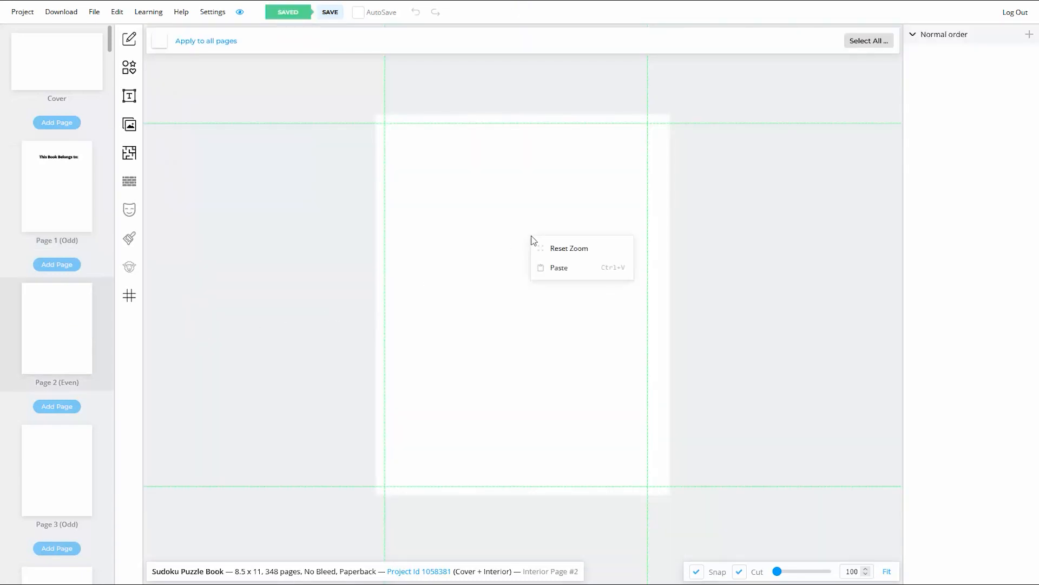
pyautogui.click(558, 268)
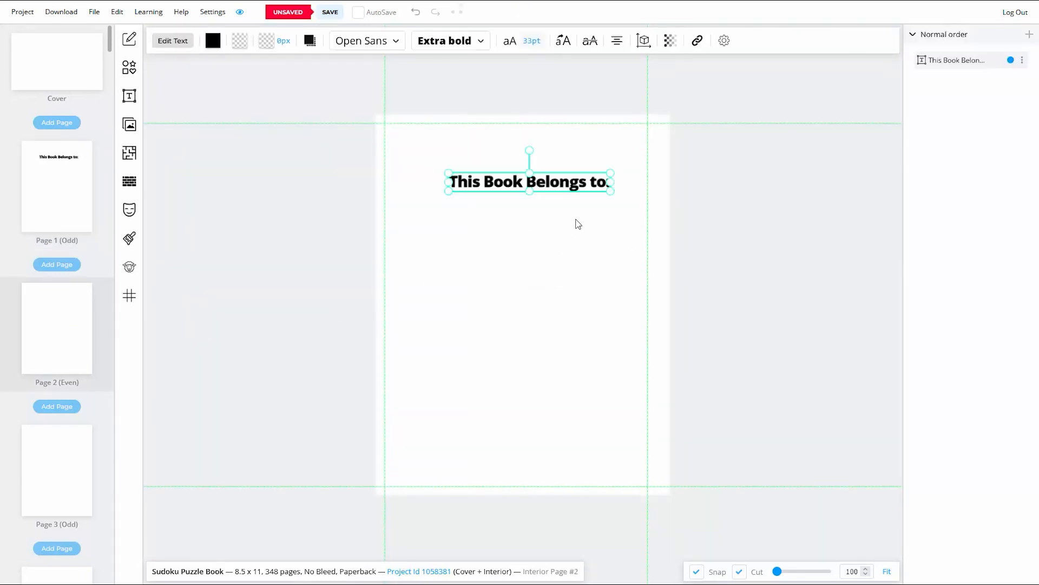
pyautogui.doubleClick(607, 182)
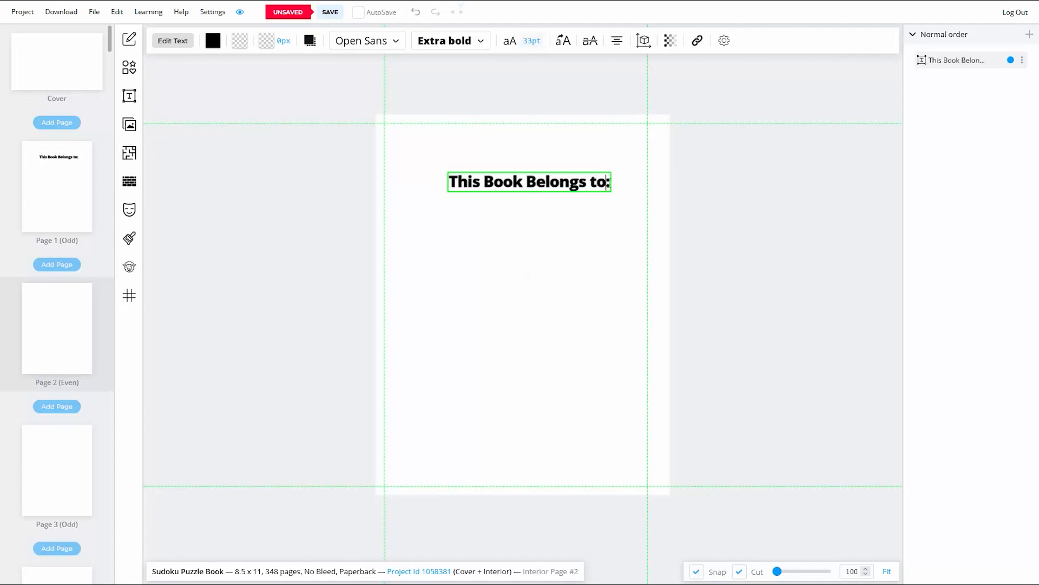
pyautogui.press('BackSpace')
pyautogui.press('BackSpace')
pyautogui.press('BackSpace')
pyautogui.press('BackSpace')
pyautogui.press('BackSpace')
pyautogui.press('BackSpace')
pyautogui.press('BackSpace')
pyautogui.press('BackSpace')
pyautogui.press('BackSpace')
pyautogui.press('BackSpace')
pyautogui.press('BackSpace')
pyautogui.press('BackSpace')
pyautogui.press('BackSpace')
pyautogui.press('BackSpace')
pyautogui.press('BackSpace')
pyautogui.press('BackSpace')
pyautogui.press('BackSpace')
pyautogui.press('BackSpace')
pyautogui.press('BackSpace')
pyautogui.press('BackSpace')
pyautogui.write('Copyright Page')
# Centre the "Copyright Page" heading between the page margins and save page 2
pyautogui.click(403, 307)
pyautogui.click(528, 188)
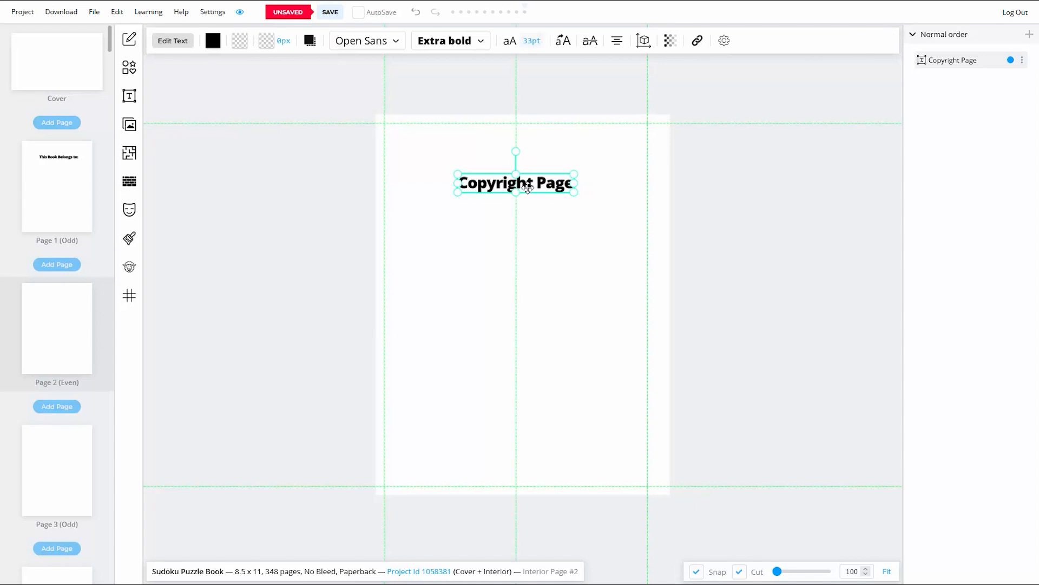
pyautogui.click(525, 243)
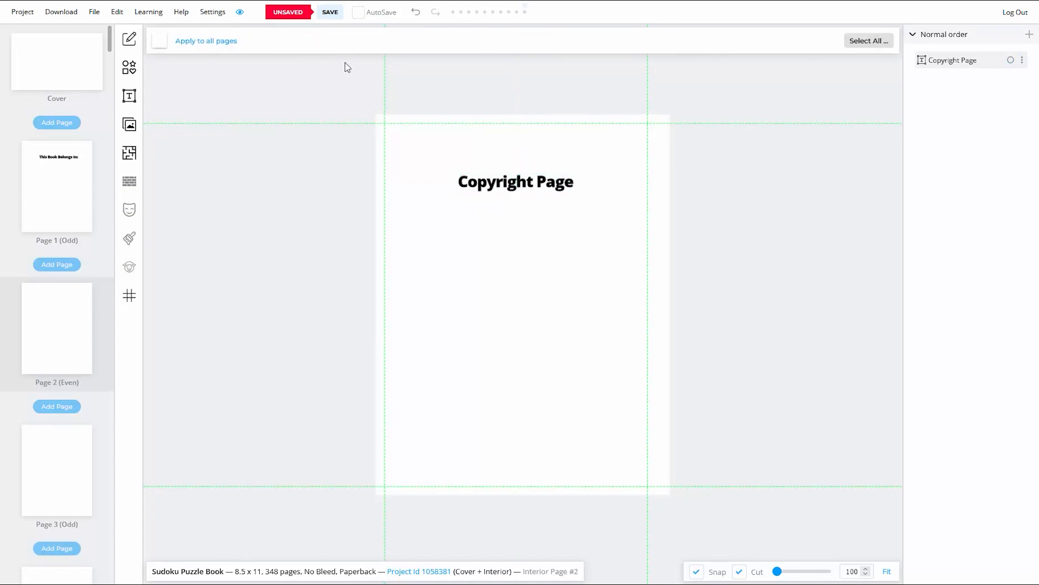
pyautogui.click(328, 13)
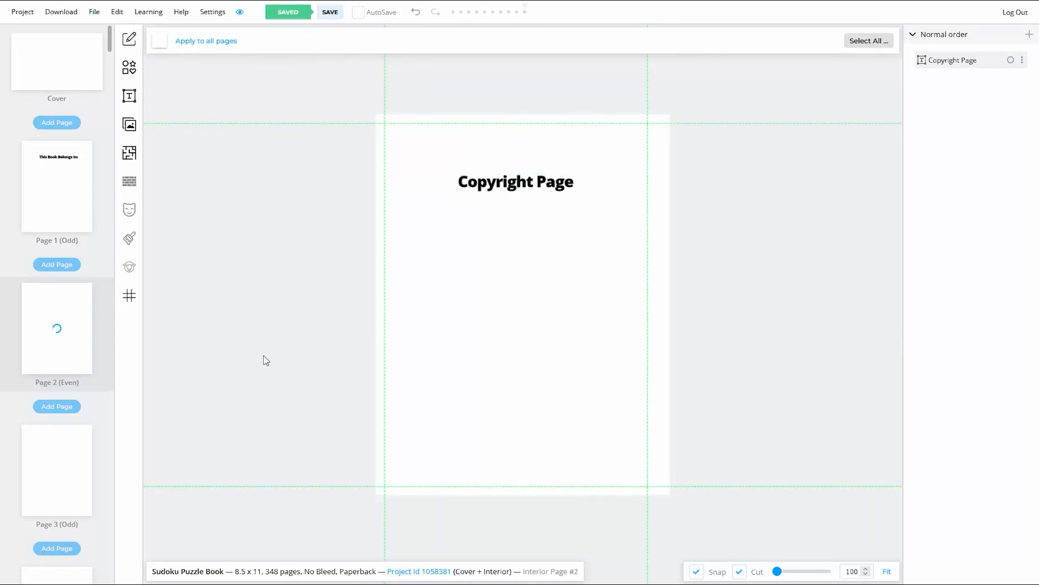
# Paste the copied heading onto page 3 and replace its text with "How to Play"
pyautogui.click(55, 461)
pyautogui.rightClick(498, 248)
pyautogui.click(517, 258)
pyautogui.doubleClick(606, 183)
pyautogui.press('BackSpace')
pyautogui.press('BackSpace')
pyautogui.press('BackSpace')
pyautogui.press('BackSpace')
pyautogui.press('BackSpace')
pyautogui.press('BackSpace')
pyautogui.press('BackSpace')
pyautogui.press('BackSpace')
pyautogui.press('BackSpace')
pyautogui.press('BackSpace')
pyautogui.press('BackSpace')
pyautogui.press('BackSpace')
pyautogui.press('BackSpace')
pyautogui.press('BackSpace')
pyautogui.press('BackSpace')
pyautogui.press('BackSpace')
pyautogui.press('BackSpace')
pyautogui.press('BackSpace')
pyautogui.press('BackSpace')
pyautogui.press('BackSpace')
pyautogui.write('How to Play')
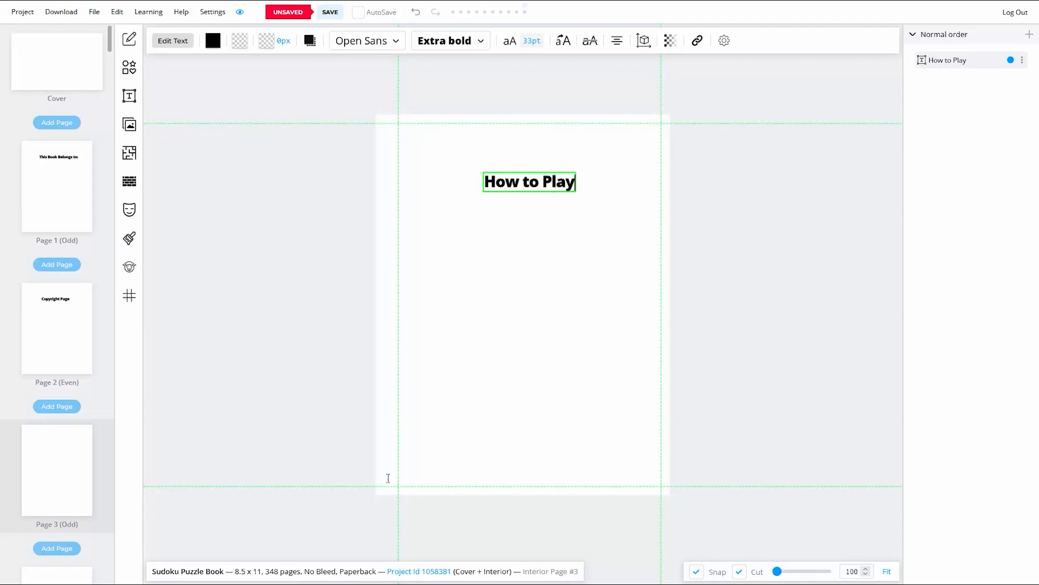
# Align the "How to Play" heading with the centre between the margins and save page 3
pyautogui.click(515, 242)
pyautogui.click(529, 178)
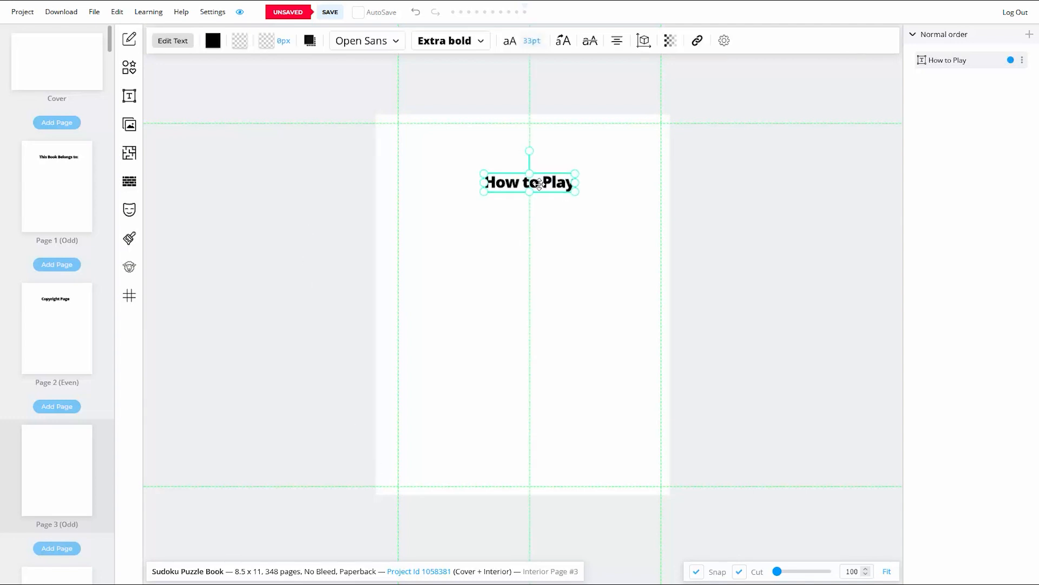
pyautogui.click(476, 301)
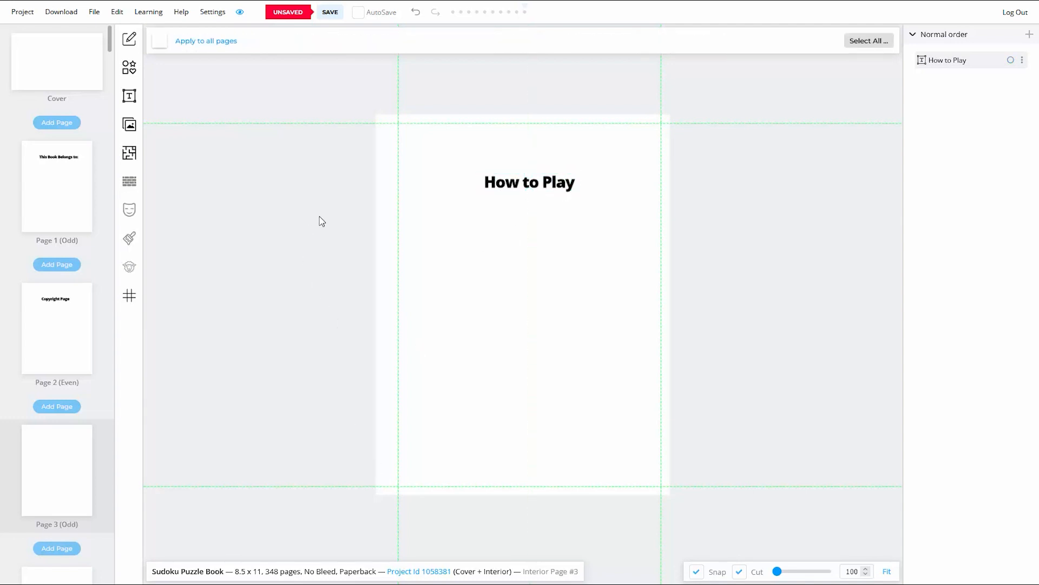
pyautogui.click(330, 12)
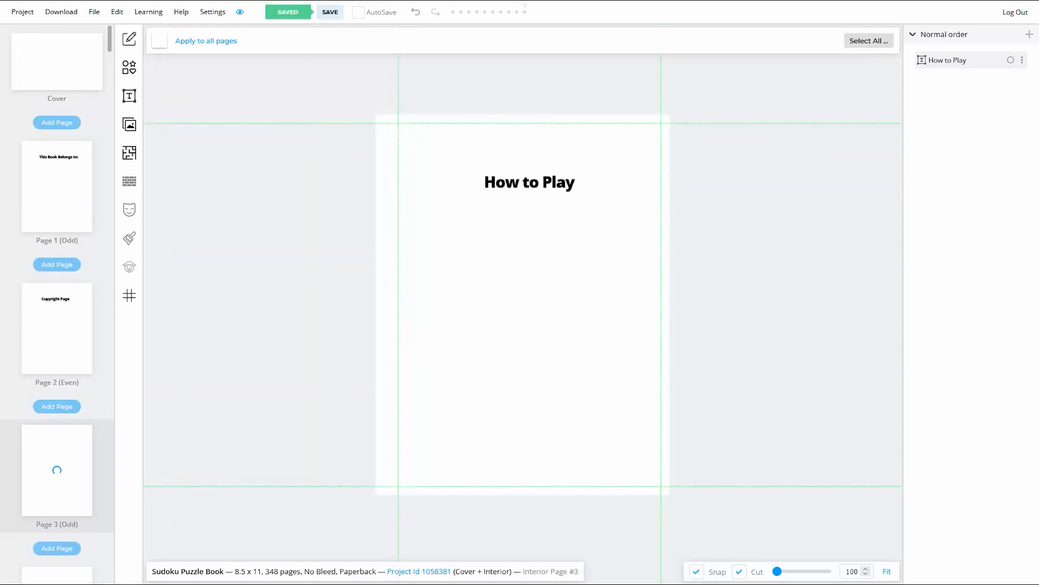
# Paste the copied heading onto page 4 and replace its text with "How to Play Cont'd" and "or Blank" on two lines
pyautogui.scroll(-4, 67, 413)
pyautogui.click(67, 413)
pyautogui.rightClick(505, 233)
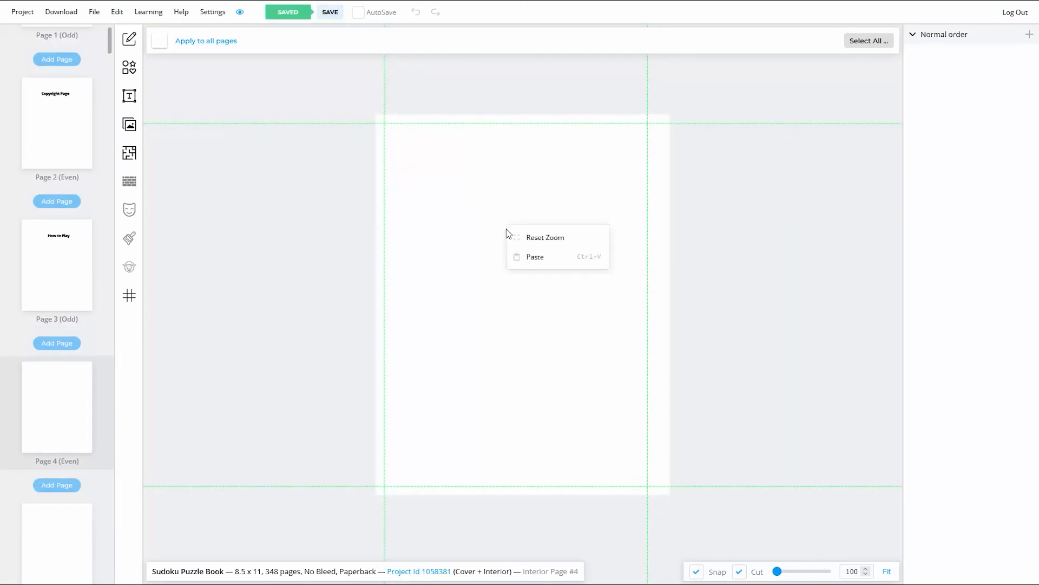
pyautogui.click(531, 255)
pyautogui.press('BackSpace')
pyautogui.write("How to Play Cont'd")
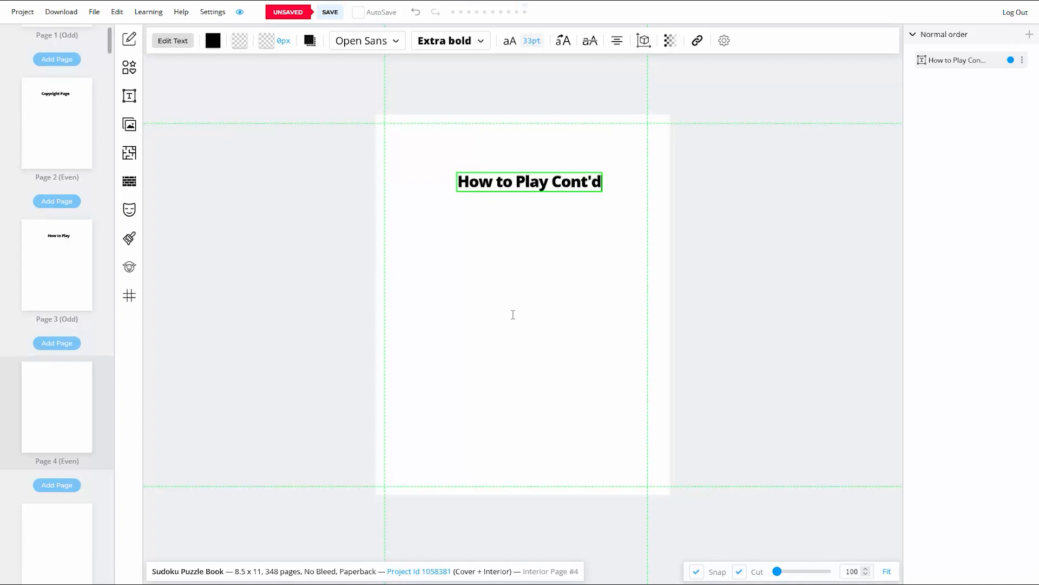
pyautogui.press('Return')
pyautogui.write('or Blank')
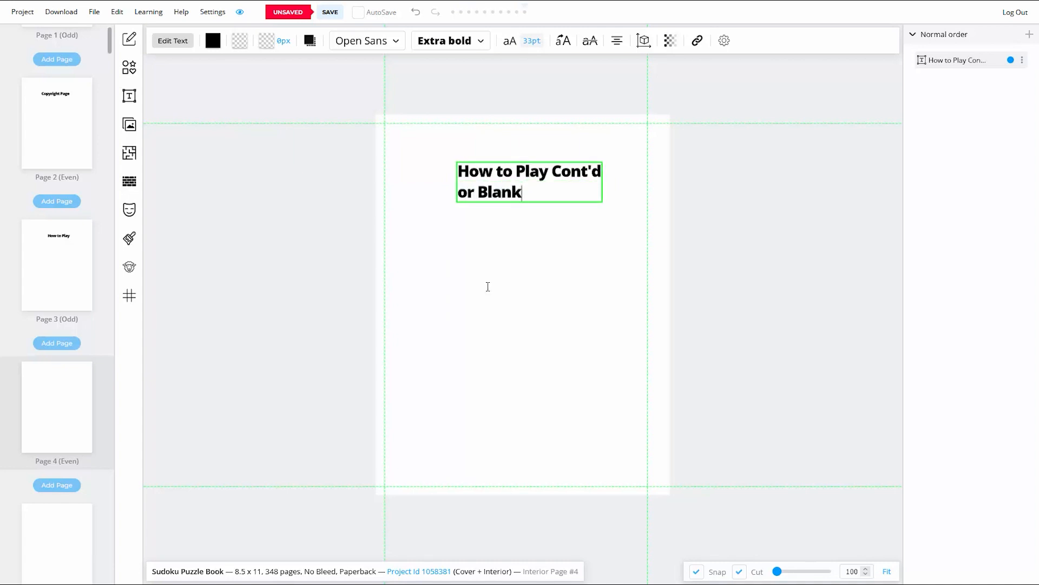
# Centre-align the two-line page 4 heading, reduce its line height to about 92%, and centre it between the margins
pyautogui.press('Escape')
pyautogui.click(616, 40)
pyautogui.click(662, 88)
pyautogui.click(765, 123)
pyautogui.click(509, 41)
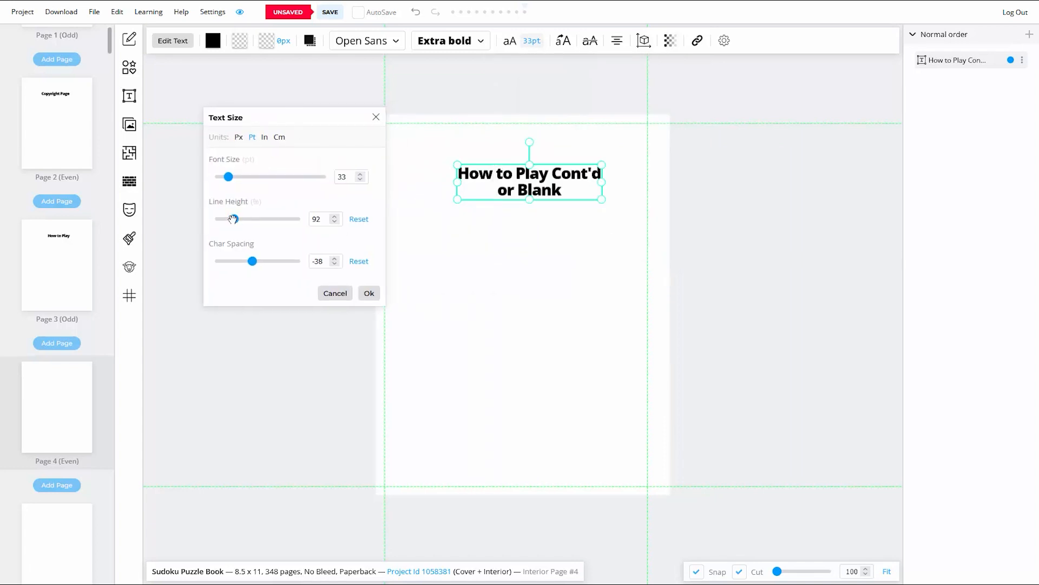
pyautogui.click(368, 293)
pyautogui.click(558, 243)
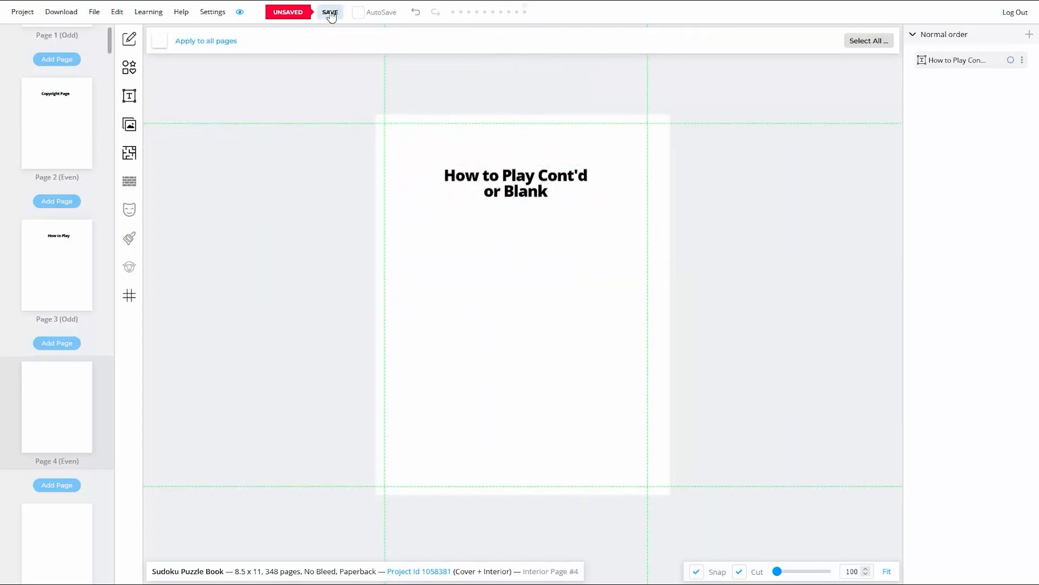
# Save page 4, then paste the copied heading onto page 5 and replace its text with "Easy Sudoku Puzzles"
pyautogui.click(330, 13)
pyautogui.click(77, 541)
pyautogui.rightClick(508, 238)
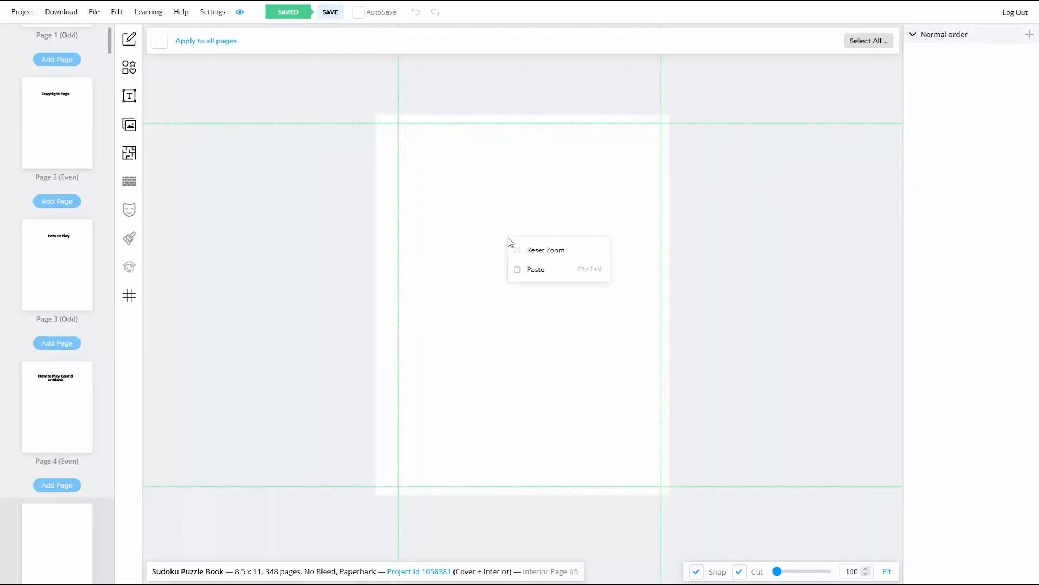
pyautogui.click(532, 269)
pyautogui.click(605, 184)
pyautogui.press('BackSpace')
pyautogui.press('BackSpace')
pyautogui.press('BackSpace')
pyautogui.press('BackSpace')
pyautogui.press('BackSpace')
pyautogui.press('BackSpace')
pyautogui.press('BackSpace')
pyautogui.press('BackSpace')
pyautogui.press('BackSpace')
pyautogui.press('BackSpace')
pyautogui.press('BackSpace')
pyautogui.press('BackSpace')
pyautogui.press('BackSpace')
pyautogui.press('BackSpace')
pyautogui.press('BackSpace')
pyautogui.press('BackSpace')
pyautogui.press('BackSpace')
pyautogui.press('BackSpace')
pyautogui.press('BackSpace')
pyautogui.press('BackSpace')
pyautogui.write('Easy Sudoku Puzzles')
# Align the "Easy Sudoku Puzzles" heading with the centre between the margins and save page 5
pyautogui.click(517, 202)
pyautogui.click(524, 180)
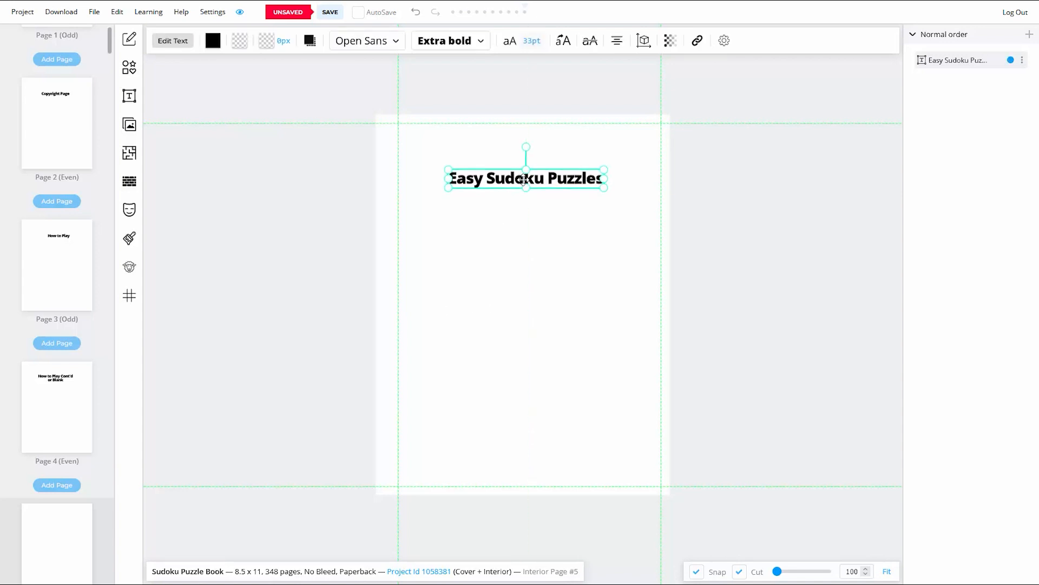
pyautogui.click(493, 267)
pyautogui.click(331, 12)
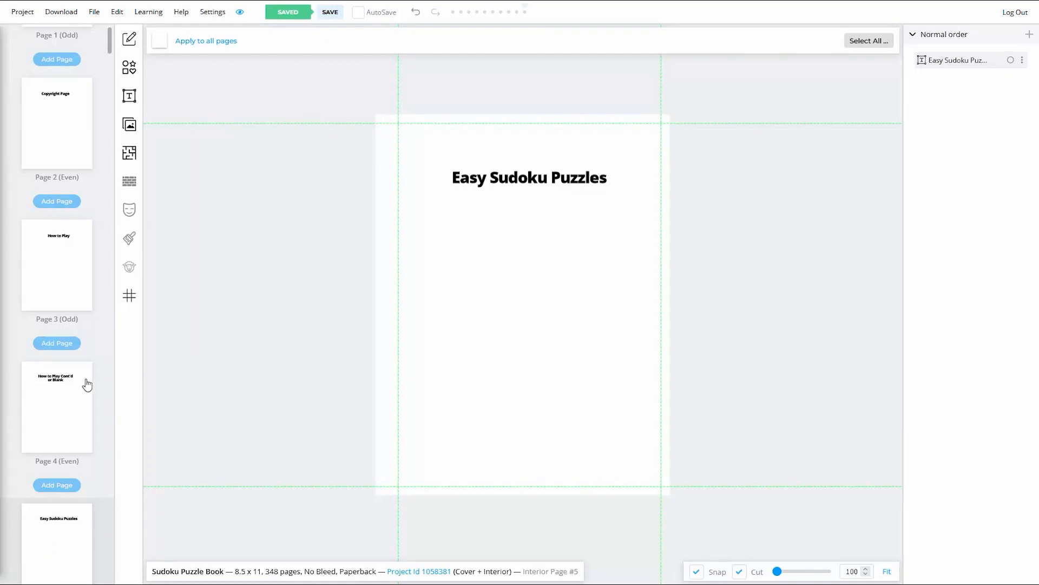
# Paste the copied heading onto page 62 and replace its text with "Medium Sudoku Puzzles"
pyautogui.scroll(-3, 87, 384)
pyautogui.scroll(-2, 88, 390)
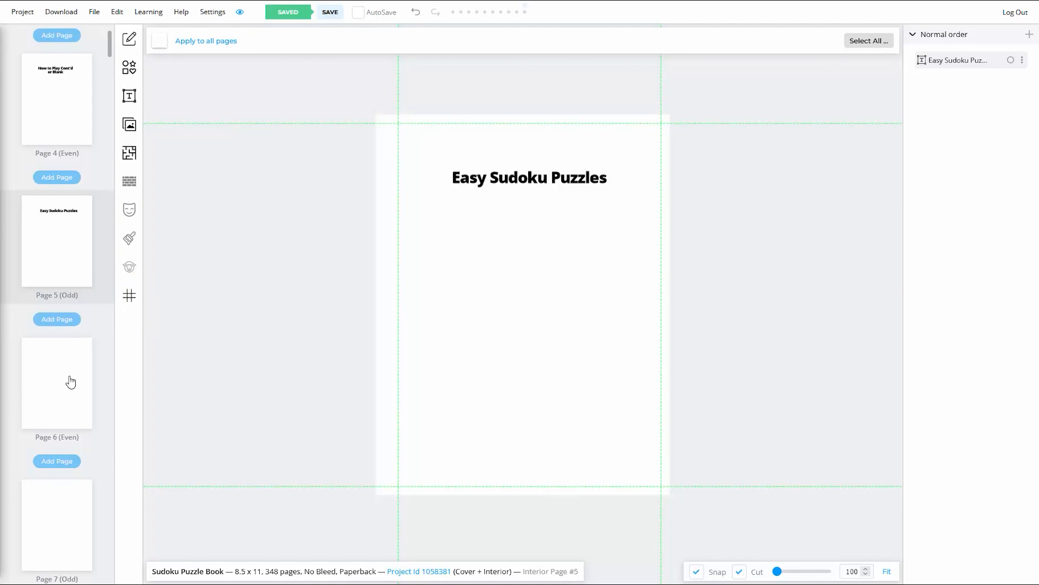
pyautogui.scroll(-20, 71, 382)
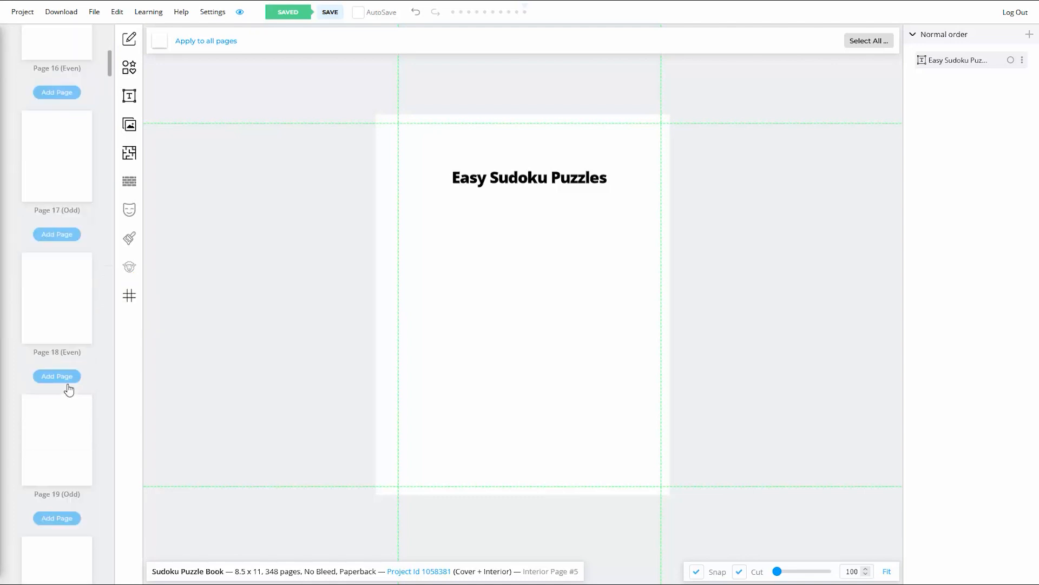
pyautogui.scroll(-20, 69, 391)
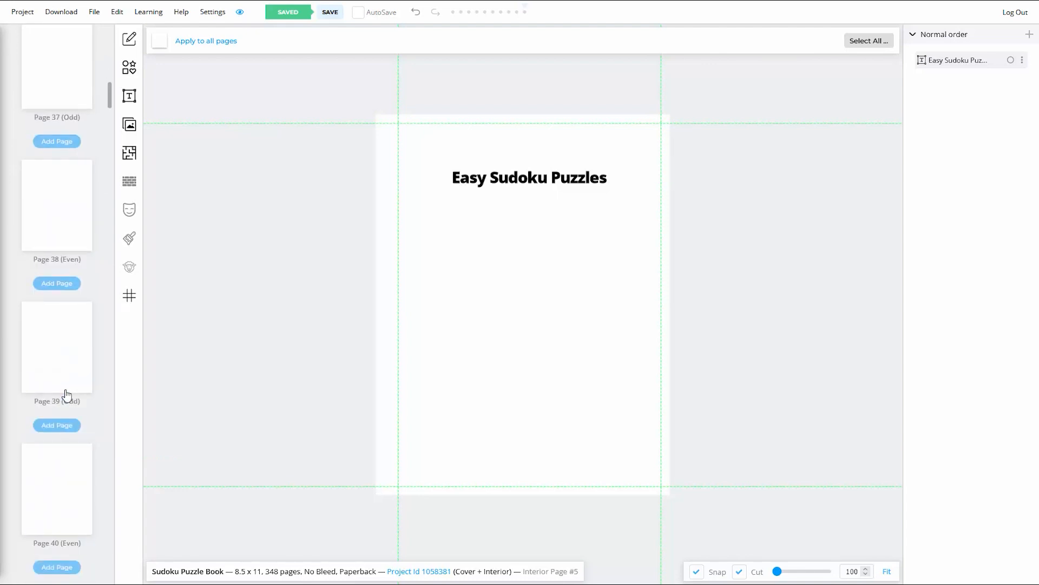
pyautogui.scroll(-20, 66, 396)
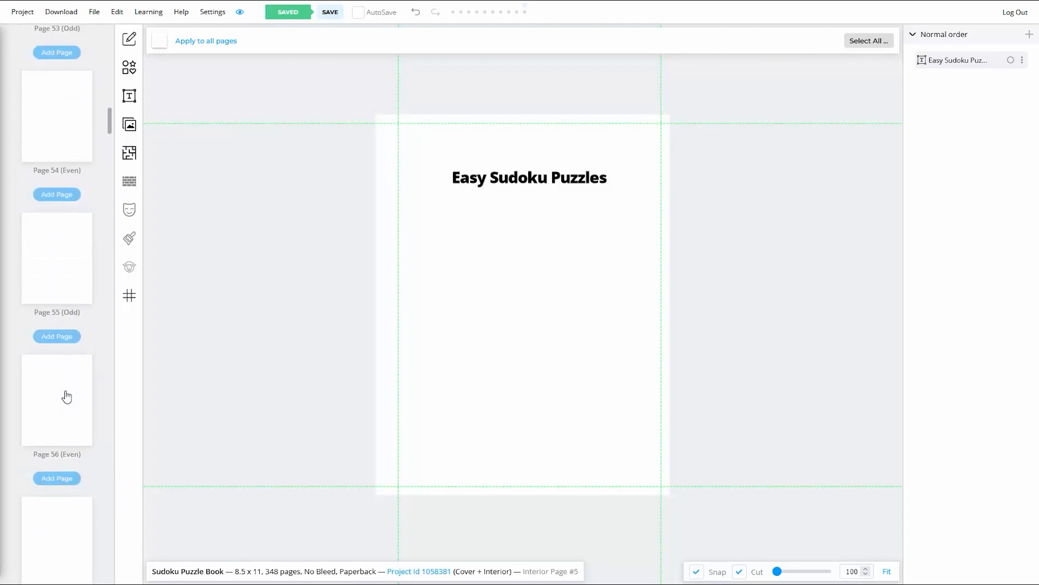
pyautogui.scroll(-7, 67, 396)
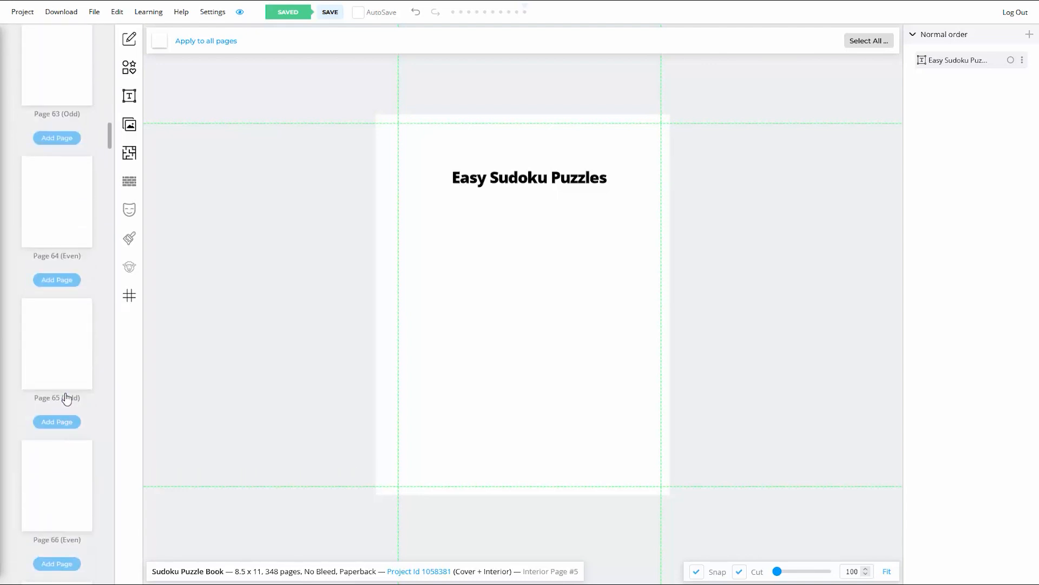
pyautogui.scroll(4, 65, 395)
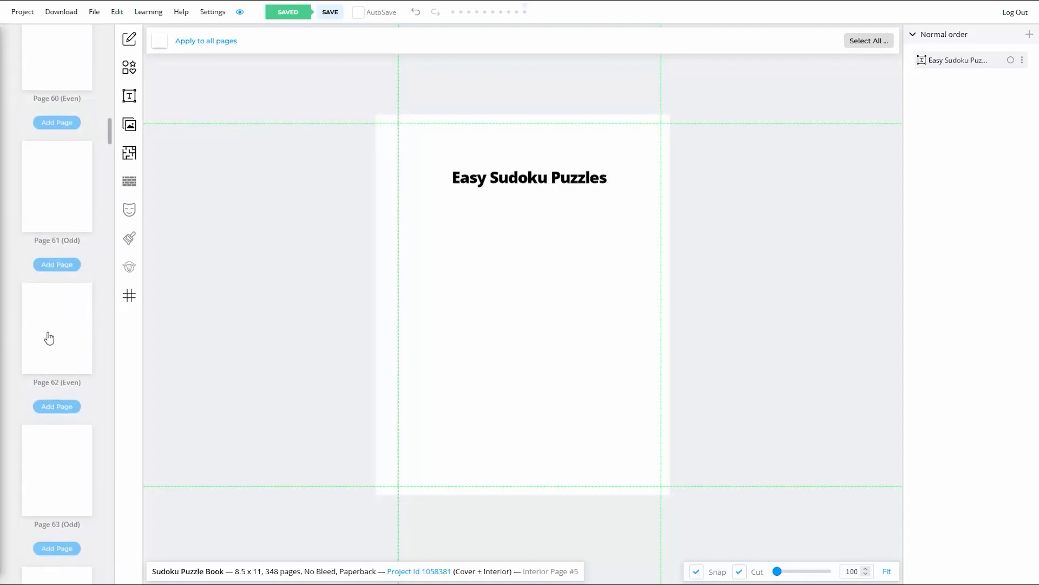
pyautogui.click(48, 338)
pyautogui.rightClick(486, 258)
pyautogui.click(512, 291)
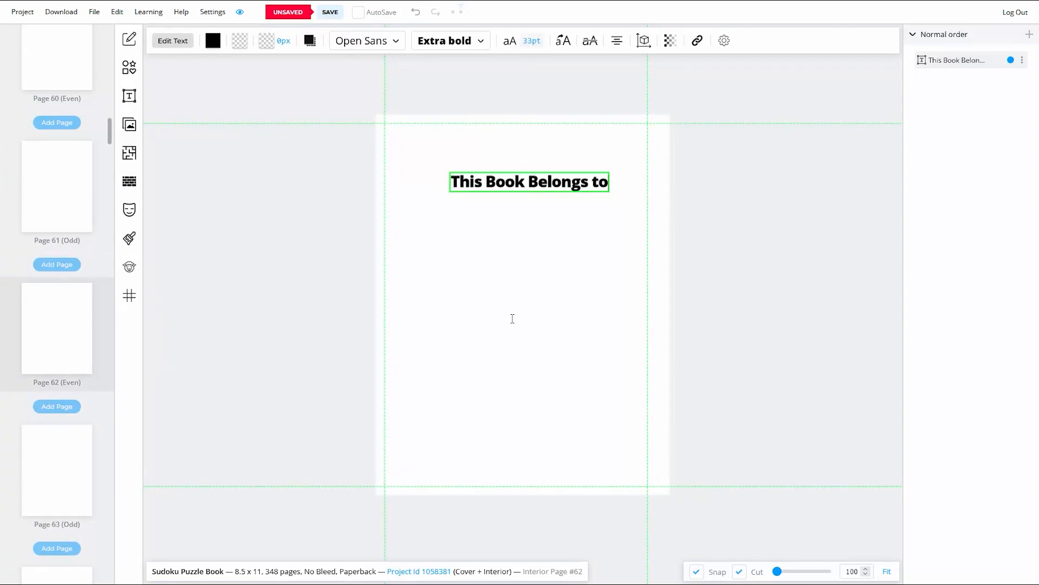
pyautogui.press('BackSpace')
pyautogui.write('Medium Sudoku')
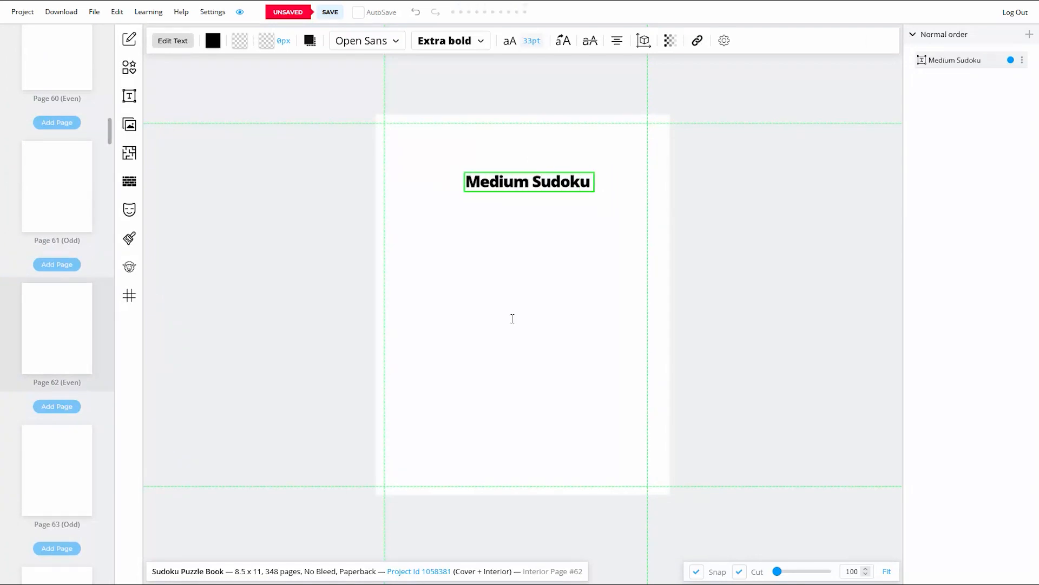
pyautogui.write(' Puzzles')
# Align the "Medium Sudoku Puzzles" heading with the centre between the margins and save page 62
pyautogui.click(538, 228)
pyautogui.moveTo(538, 188); pyautogui.dragTo(526, 184)
pyautogui.click(516, 235)
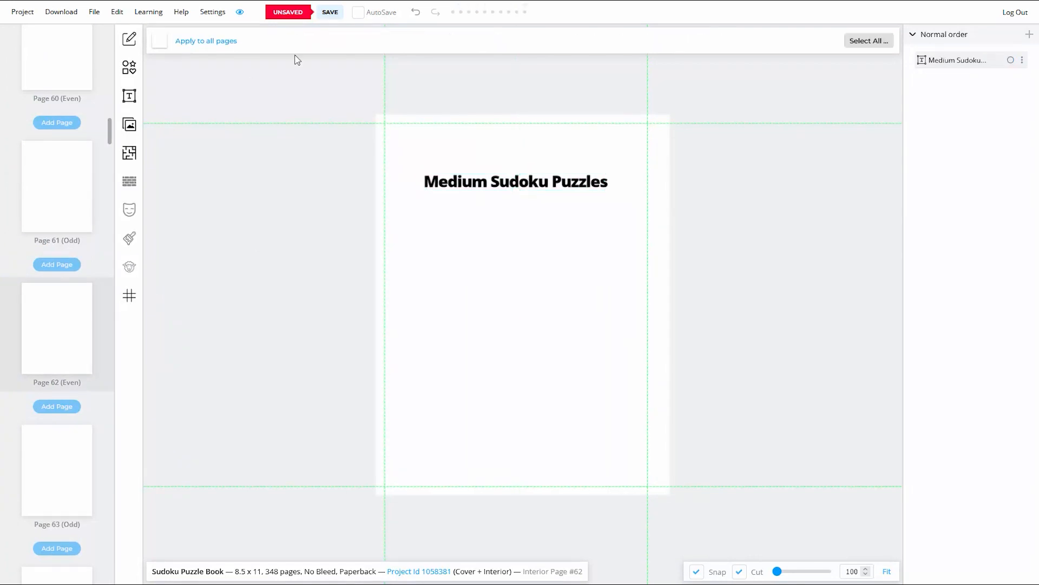
pyautogui.click(331, 11)
# Paste the copied heading onto page 119 and replace its text with "Hard Sudoku Puzzles"
pyautogui.scroll(-10, 88, 392)
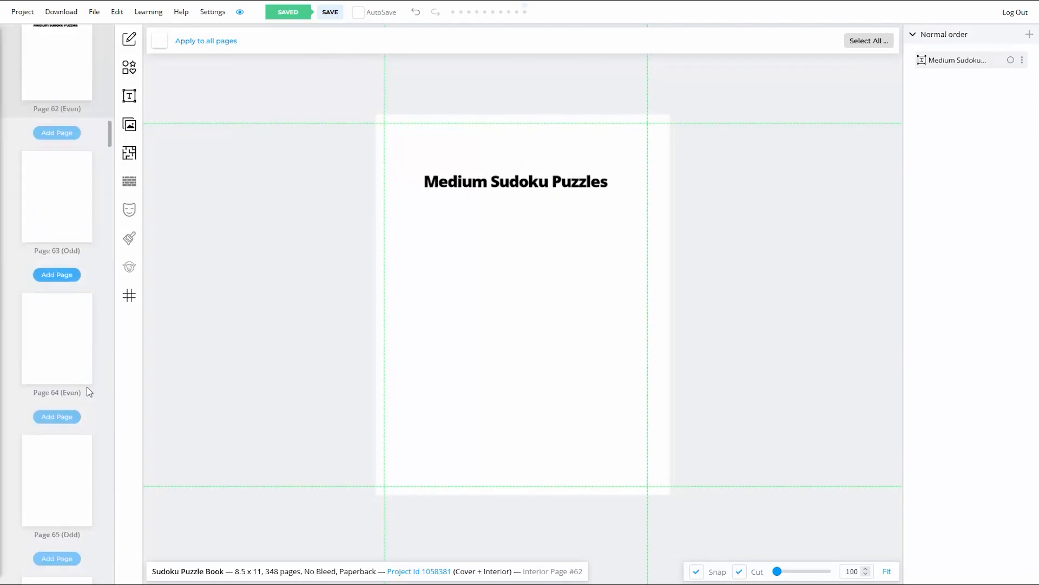
pyautogui.scroll(-17, 87, 392)
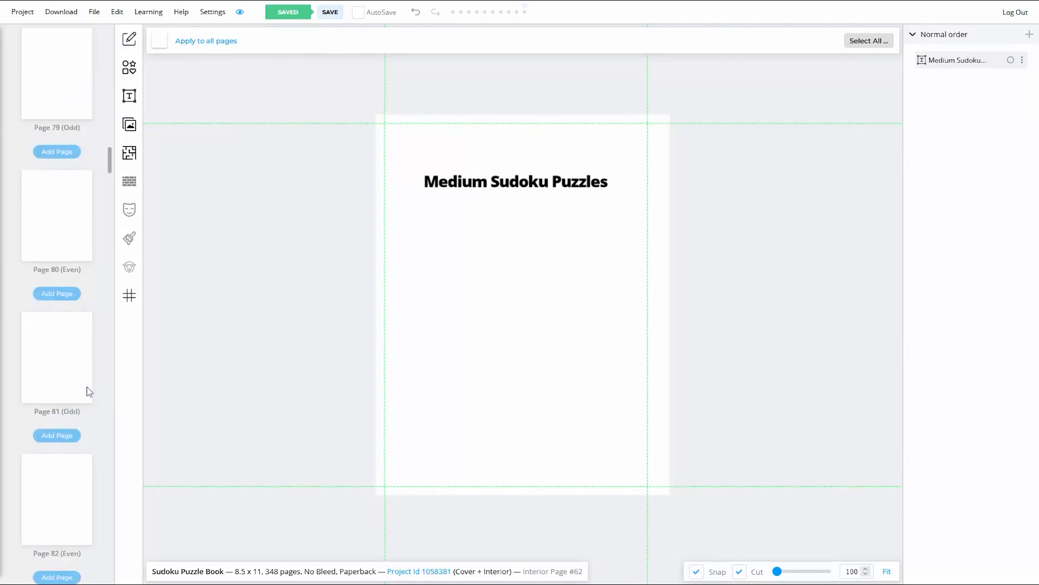
pyautogui.scroll(-15, 88, 392)
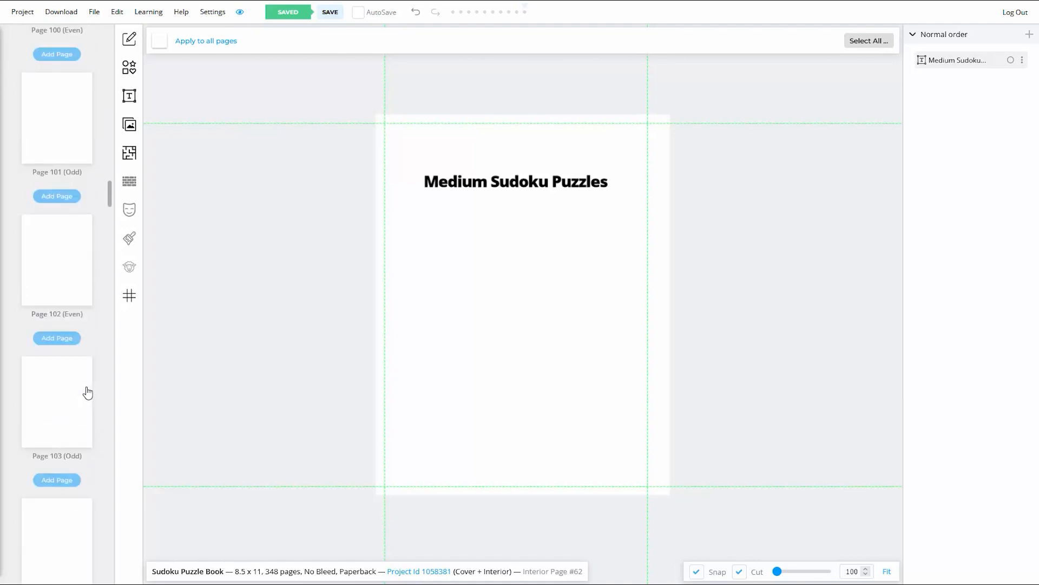
pyautogui.scroll(-1, 86, 393)
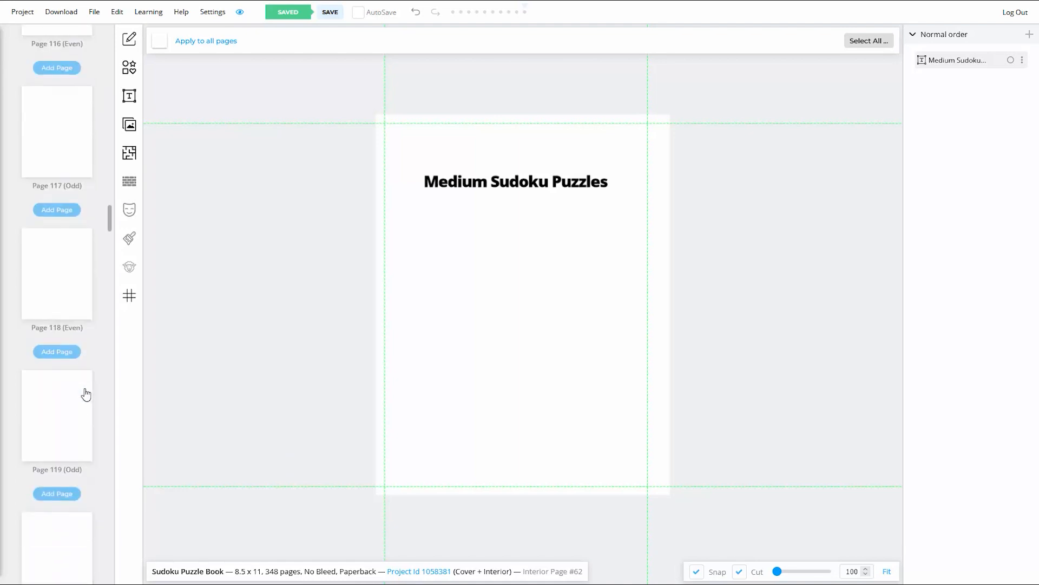
pyautogui.scroll(-1, 84, 391)
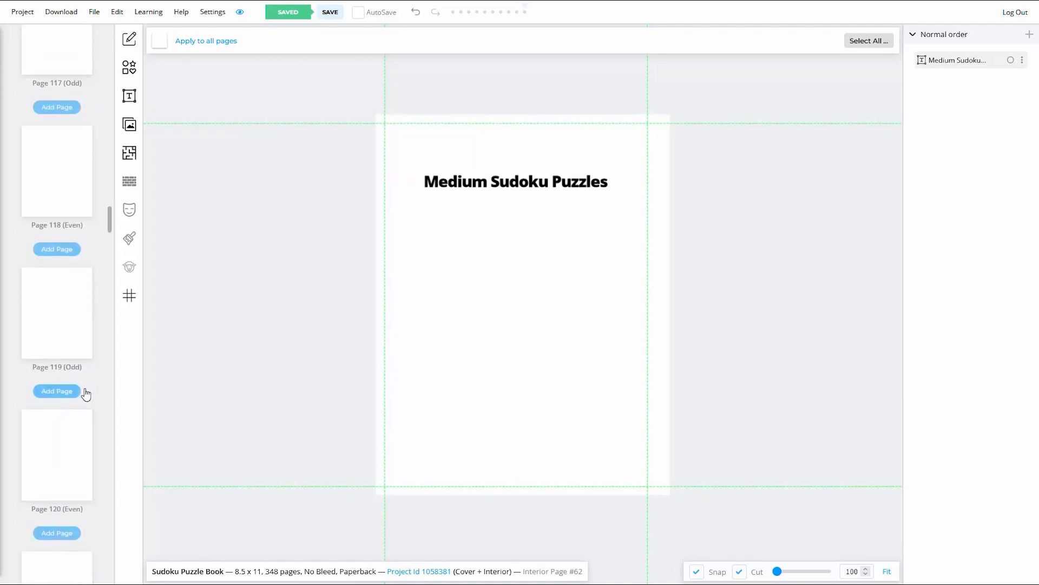
pyautogui.click(61, 318)
pyautogui.rightClick(514, 236)
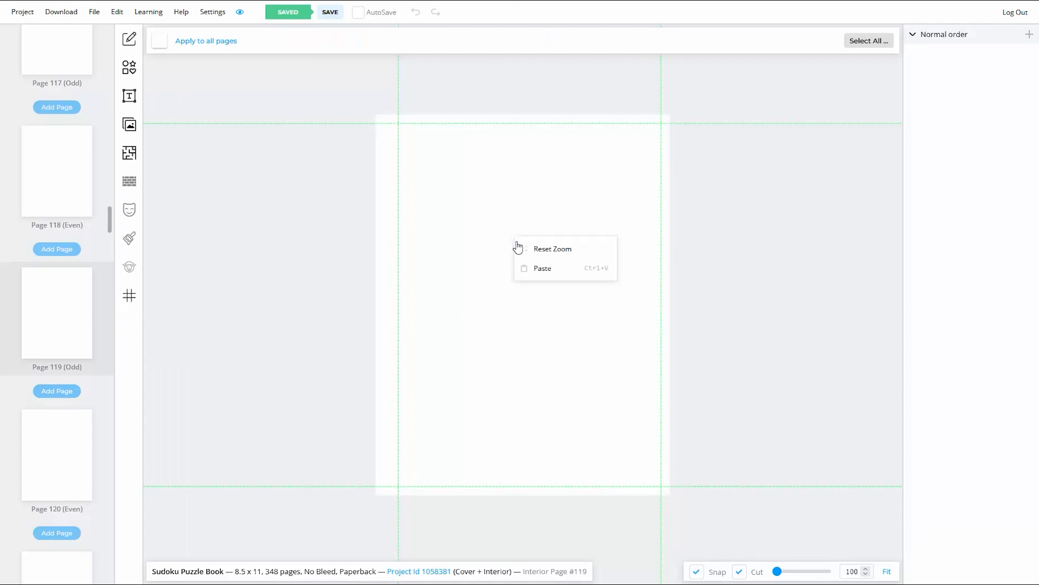
pyautogui.click(543, 268)
pyautogui.doubleClick(602, 181)
pyautogui.press('BackSpace')
pyautogui.press('BackSpace')
pyautogui.press('BackSpace')
pyautogui.press('BackSpace')
pyautogui.press('BackSpace')
pyautogui.press('BackSpace')
pyautogui.press('BackSpace')
pyautogui.press('BackSpace')
pyautogui.press('BackSpace')
pyautogui.press('BackSpace')
pyautogui.press('BackSpace')
pyautogui.press('BackSpace')
pyautogui.press('BackSpace')
pyautogui.press('BackSpace')
pyautogui.press('BackSpace')
pyautogui.press('BackSpace')
pyautogui.press('BackSpace')
pyautogui.press('BackSpace')
pyautogui.press('BackSpace')
pyautogui.press('BackSpace')
pyautogui.write('Hard Sudoku Puzzles')
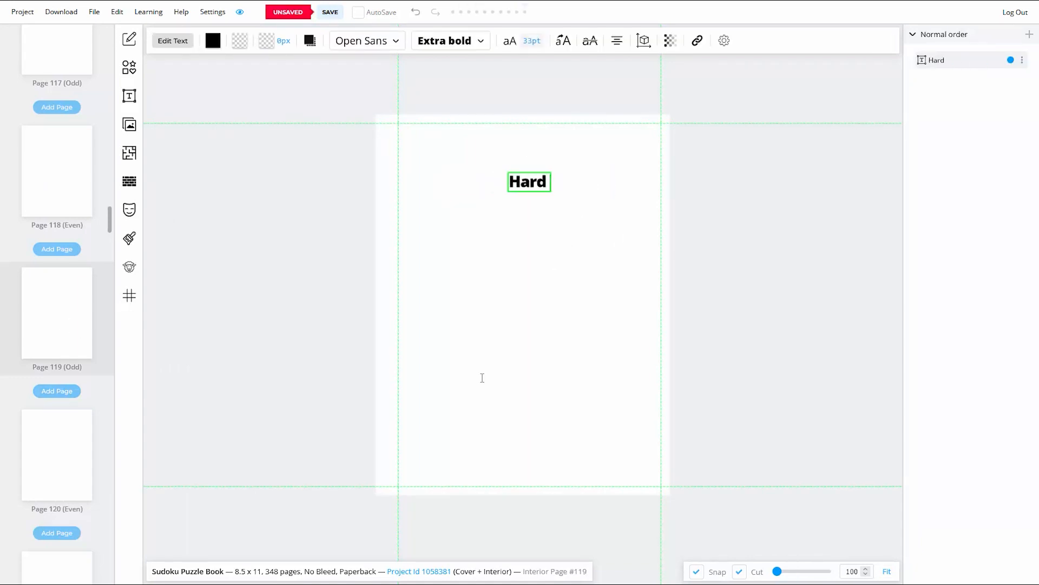
# Align the "Hard Sudoku Puzzles" heading with the centre between the margins and save page 119
pyautogui.press('Escape')
pyautogui.click(539, 189)
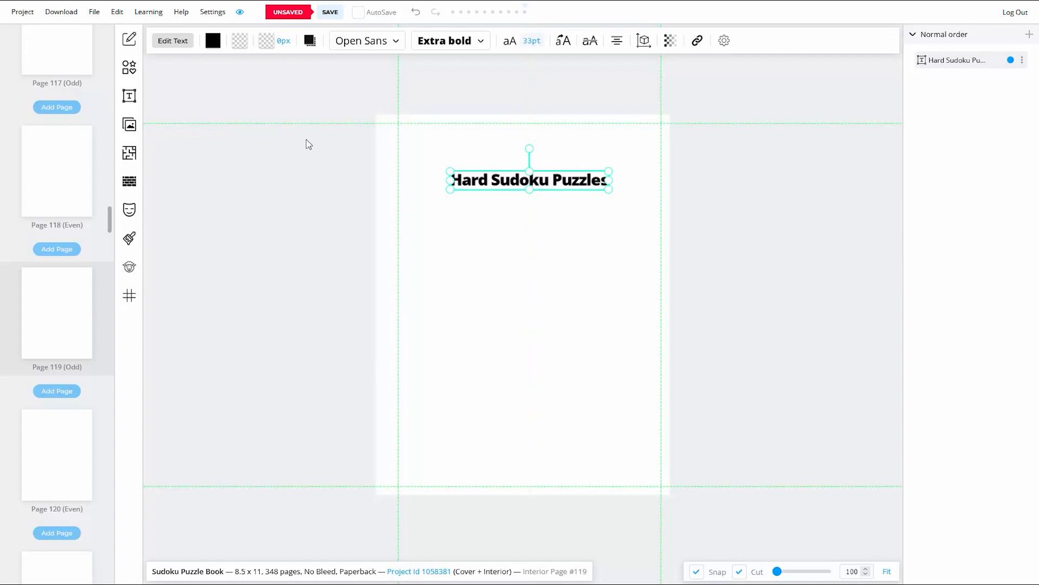
pyautogui.hotkey('ctrl', 's')
pyautogui.click(323, 329)
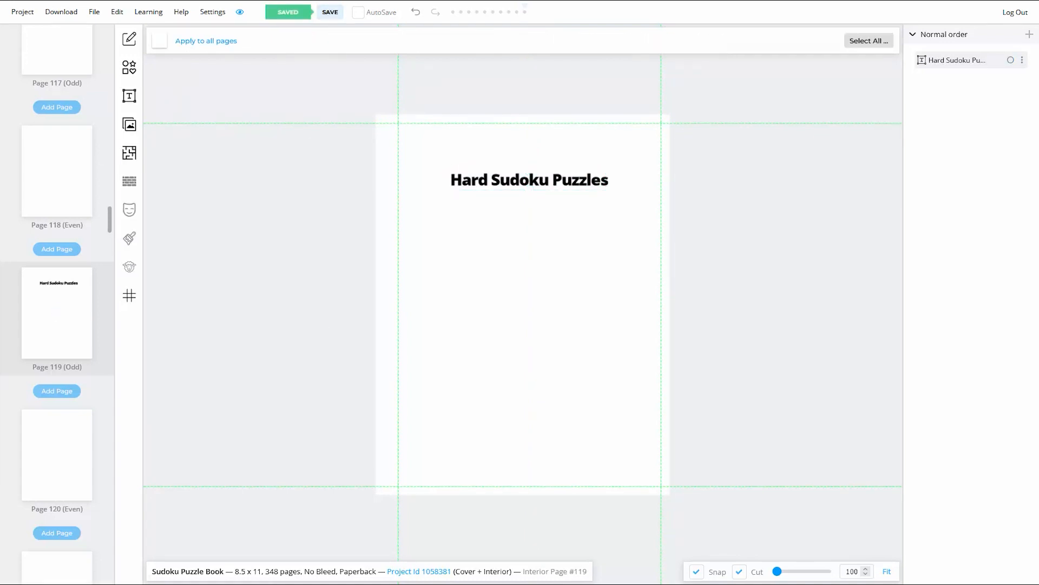
# Paste the copied heading onto page 176 and replace its text with "Puzzle Solution Link Page"
pyautogui.scroll(-10, 65, 379)
pyautogui.scroll(-20, 73, 398)
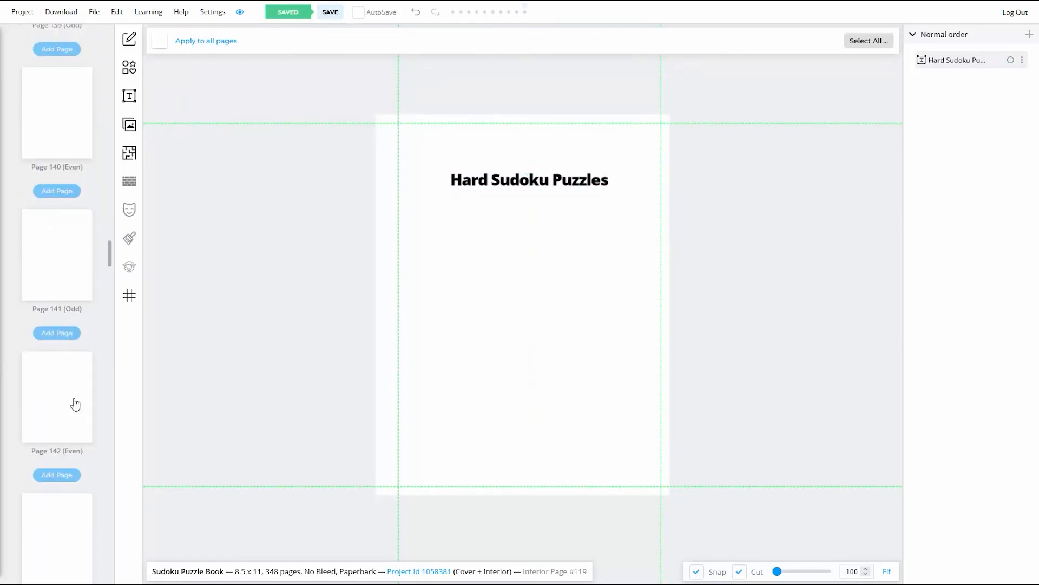
pyautogui.scroll(-17, 74, 401)
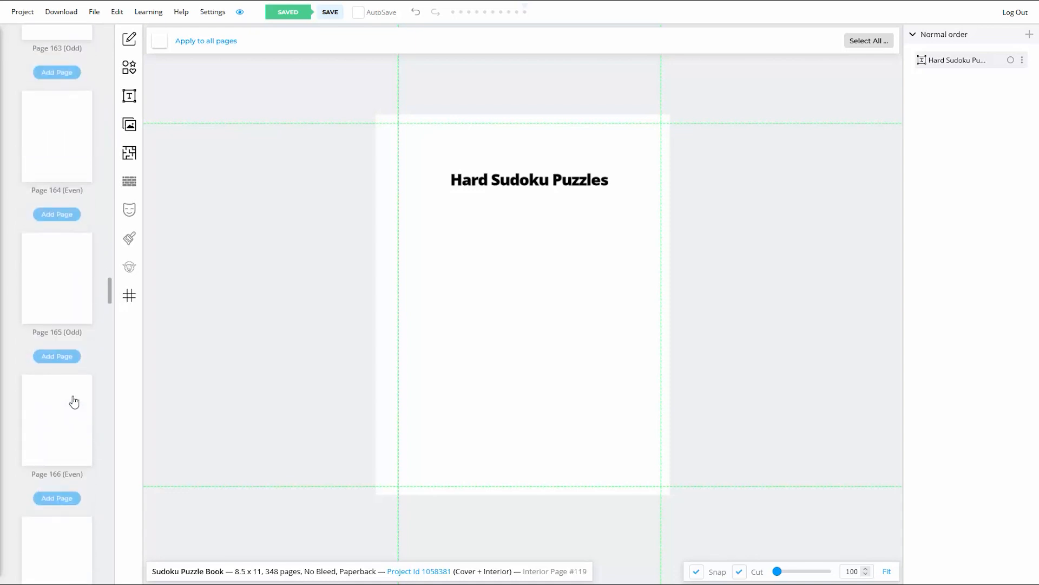
pyautogui.scroll(-4, 73, 402)
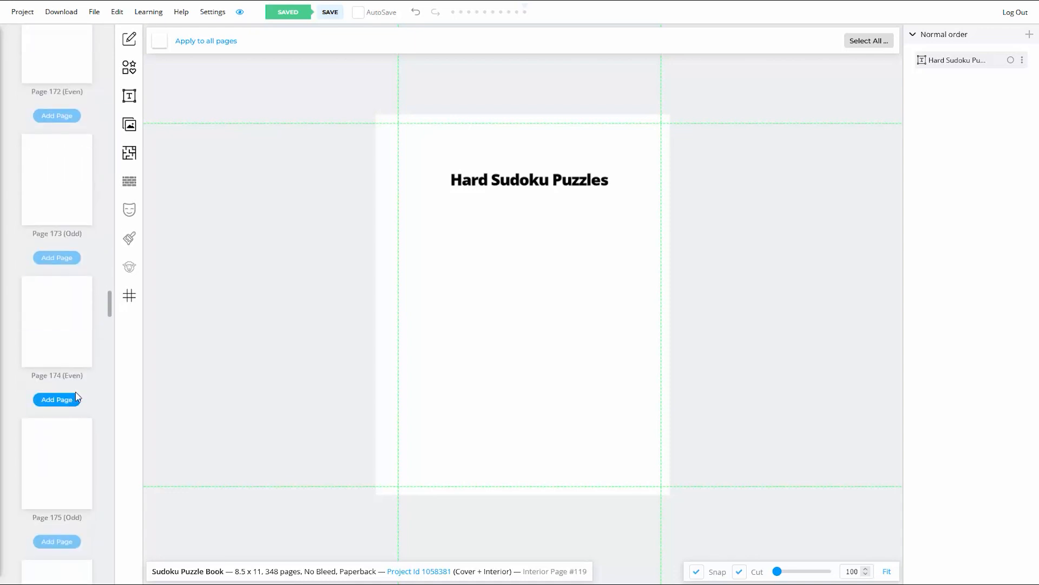
pyautogui.click(59, 271)
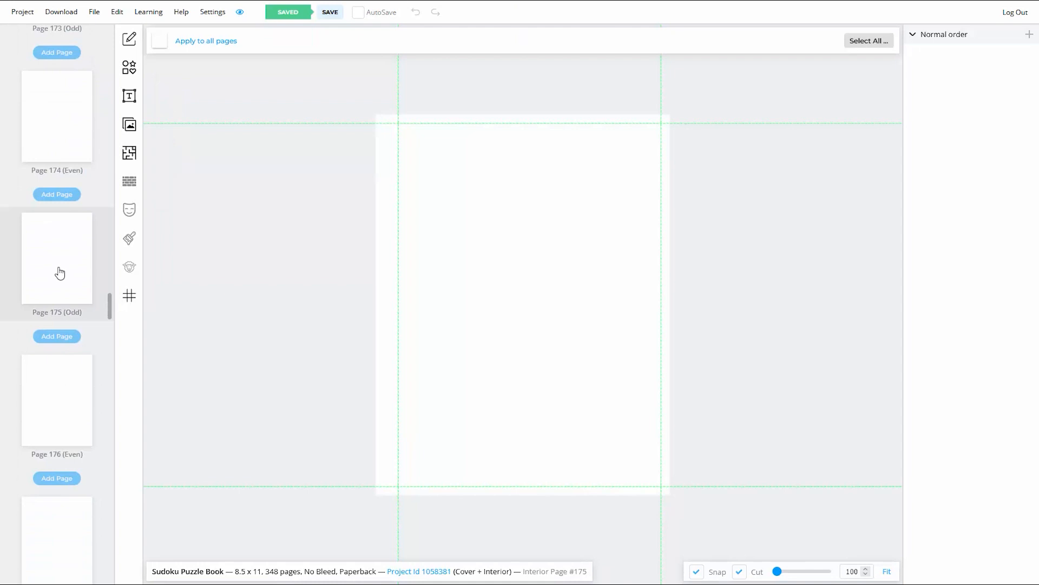
pyautogui.click(59, 405)
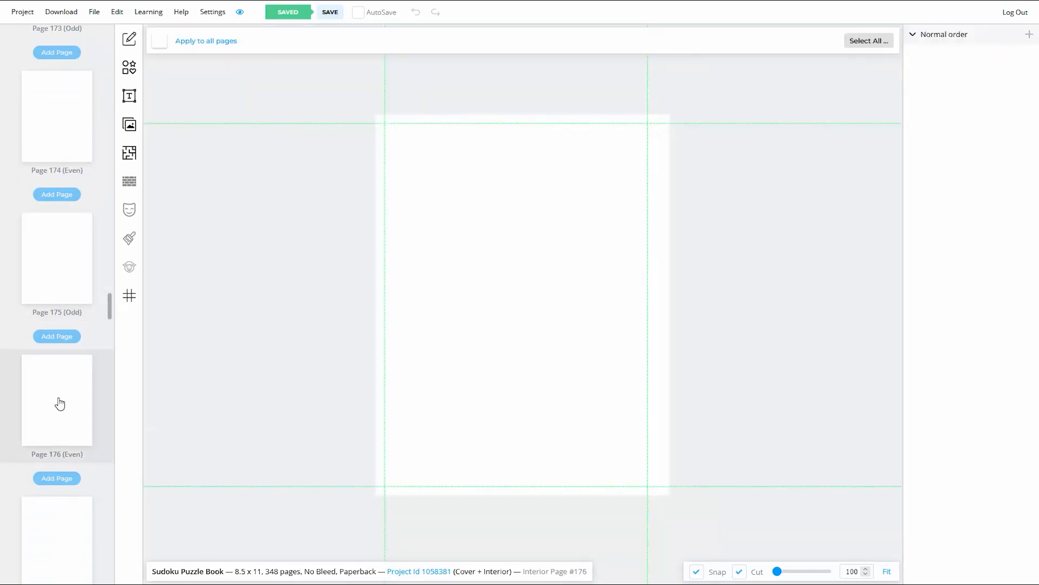
pyautogui.rightClick(494, 265)
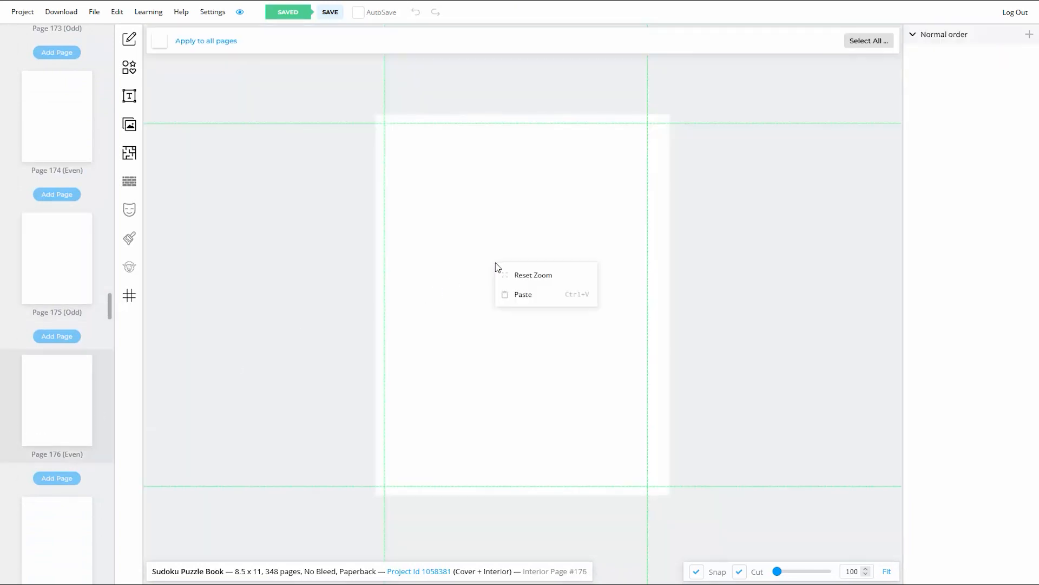
pyautogui.click(529, 292)
pyautogui.press('BackSpace')
pyautogui.press('BackSpace')
pyautogui.press('BackSpace')
pyautogui.press('BackSpace')
pyautogui.press('BackSpace')
pyautogui.press('BackSpace')
pyautogui.press('BackSpace')
pyautogui.press('BackSpace')
pyautogui.press('BackSpace')
pyautogui.press('BackSpace')
pyautogui.press('BackSpace')
pyautogui.press('BackSpace')
pyautogui.press('BackSpace')
pyautogui.press('BackSpace')
pyautogui.press('BackSpace')
pyautogui.press('BackSpace')
pyautogui.press('BackSpace')
pyautogui.press('BackSpace')
pyautogui.press('BackSpace')
pyautogui.press('BackSpace')
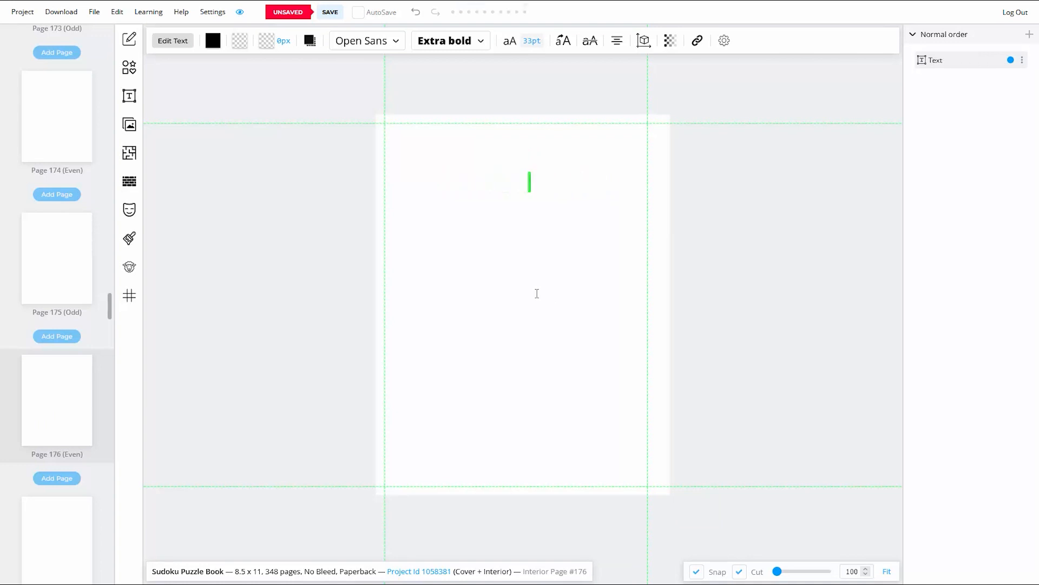
pyautogui.write('Puzzle So')
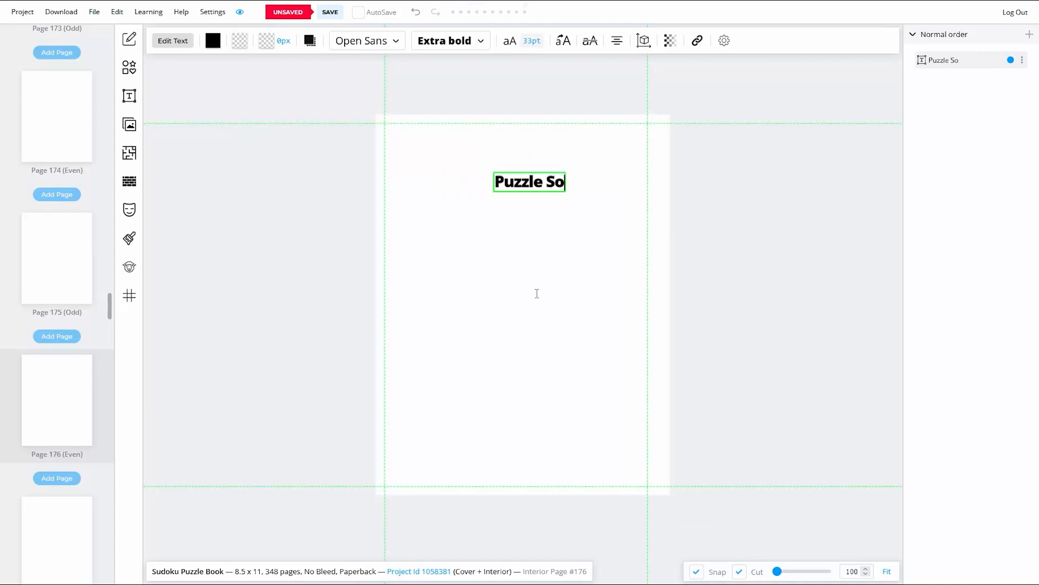
pyautogui.write('lution Link Page')
# Align the "Puzzle Solution Link Page" heading with the centre between the margins and save page 176
pyautogui.click(525, 253)
pyautogui.click(534, 183)
pyautogui.moveTo(533, 183); pyautogui.dragTo(521, 179)
pyautogui.click(512, 233)
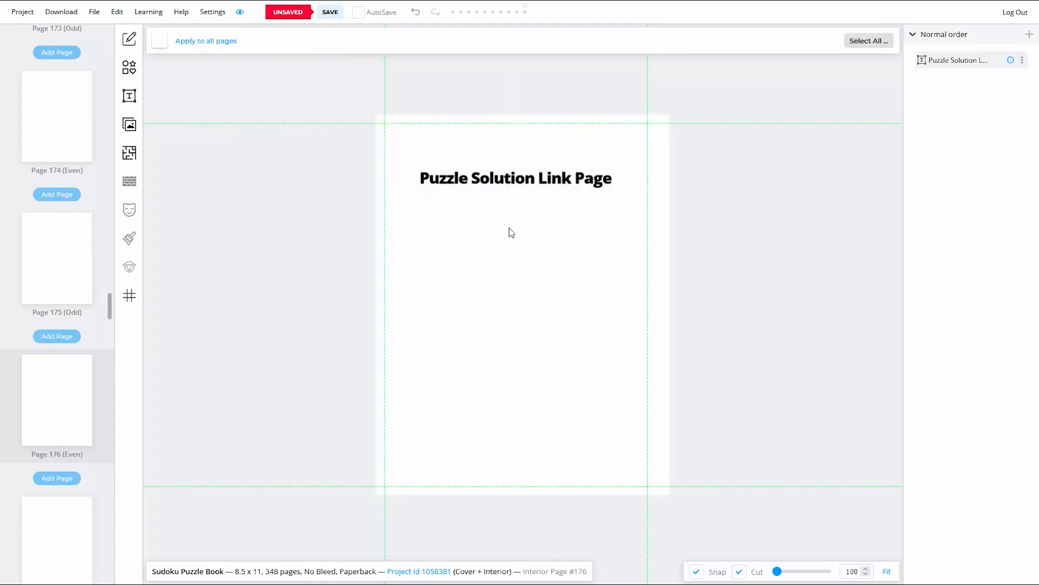
pyautogui.click(330, 13)
# Paste the copied heading onto page 177 and replace its text with "Puzzle Solution Cover Page"
pyautogui.scroll(-3, 106, 371)
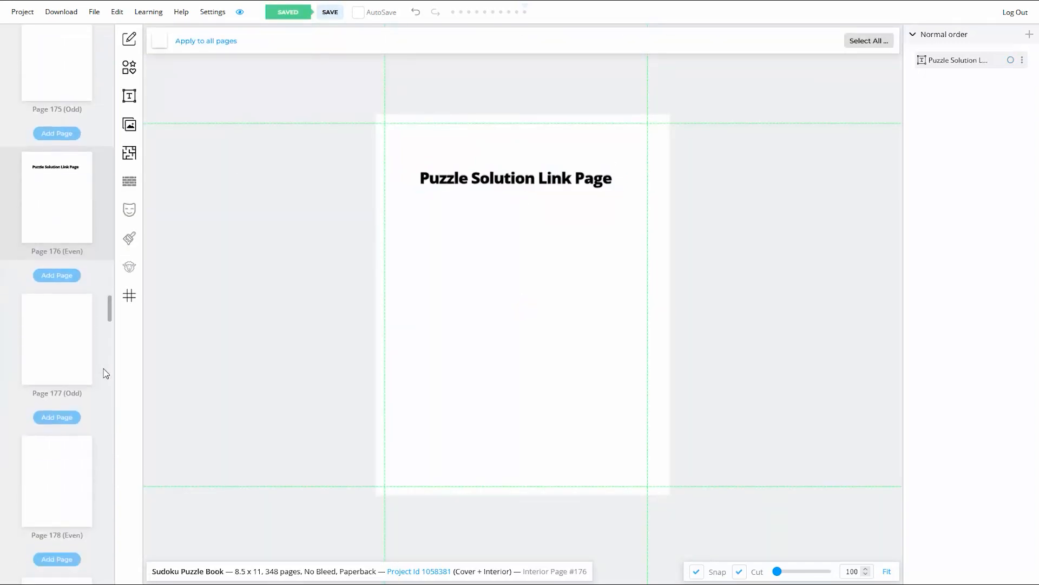
pyautogui.click(53, 336)
pyautogui.rightClick(471, 264)
pyautogui.click(501, 298)
pyautogui.press('BackSpace')
pyautogui.press('BackSpace')
pyautogui.press('BackSpace')
pyautogui.press('BackSpace')
pyautogui.press('BackSpace')
pyautogui.press('BackSpace')
pyautogui.press('BackSpace')
pyautogui.press('BackSpace')
pyautogui.press('BackSpace')
pyautogui.press('BackSpace')
pyautogui.press('BackSpace')
pyautogui.press('BackSpace')
pyautogui.press('BackSpace')
pyautogui.press('BackSpace')
pyautogui.press('BackSpace')
pyautogui.press('BackSpace')
pyautogui.press('BackSpace')
pyautogui.press('BackSpace')
pyautogui.press('BackSpace')
pyautogui.press('BackSpace')
pyautogui.write('Puzzle Solution Cover Page')
# Align the "Puzzle Solution Cover Page" heading with the centre between the margins and save page 177
pyautogui.click(575, 217)
pyautogui.moveTo(558, 183); pyautogui.dragTo(560, 180)
pyautogui.click(527, 263)
pyautogui.click(331, 13)
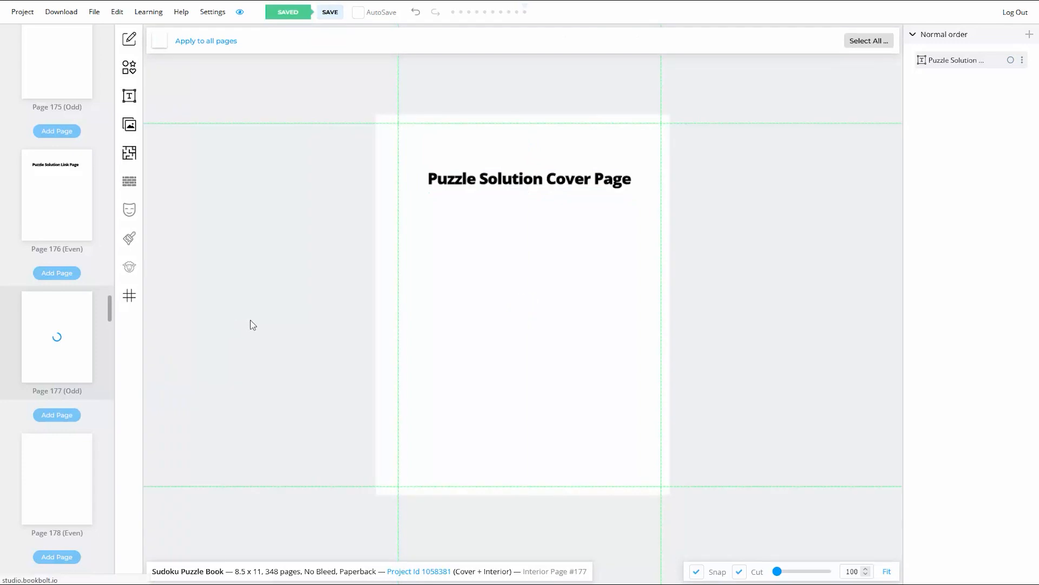
# Paste the copied heading onto page 178 and replace its text with "Easy Puzzle Solutions"
pyautogui.click(62, 489)
pyautogui.rightClick(502, 253)
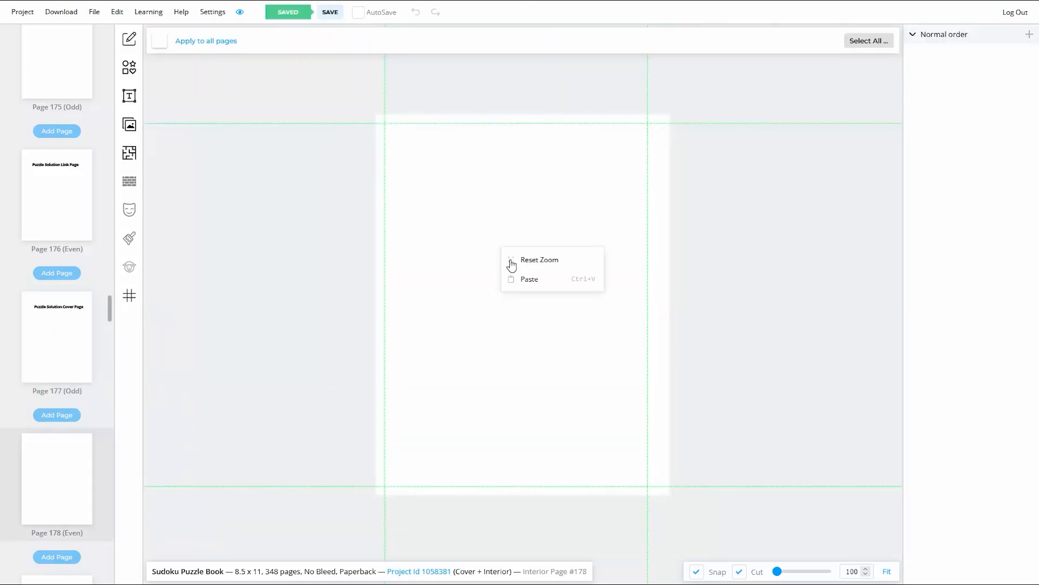
pyautogui.click(524, 279)
pyautogui.click(601, 181)
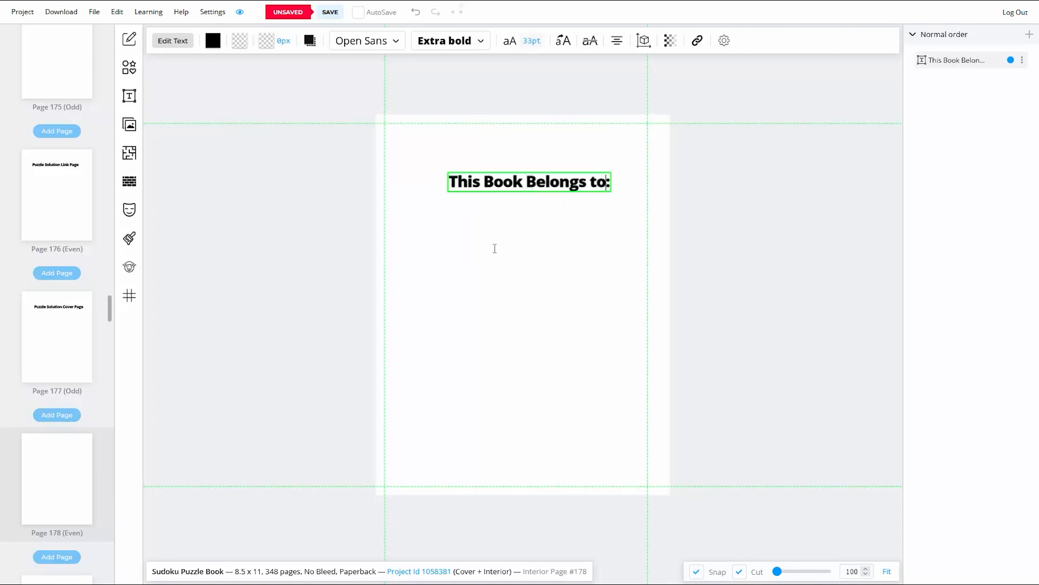
pyautogui.press('BackSpace')
pyautogui.press('BackSpace')
pyautogui.press('BackSpace')
pyautogui.press('BackSpace')
pyautogui.press('BackSpace')
pyautogui.press('BackSpace')
pyautogui.press('BackSpace')
pyautogui.press('BackSpace')
pyautogui.press('BackSpace')
pyautogui.press('BackSpace')
pyautogui.press('BackSpace')
pyautogui.press('BackSpace')
pyautogui.press('BackSpace')
pyautogui.press('BackSpace')
pyautogui.press('BackSpace')
pyautogui.press('BackSpace')
pyautogui.press('BackSpace')
pyautogui.press('BackSpace')
pyautogui.press('BackSpace')
pyautogui.press('BackSpace')
pyautogui.write('Easy Puzzl')
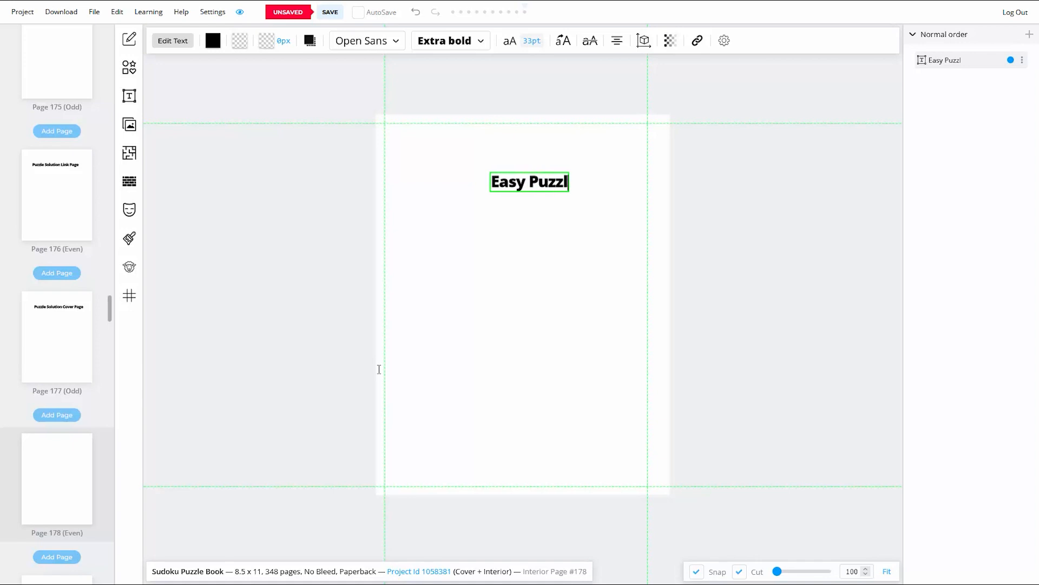
pyautogui.write('e Solutions')
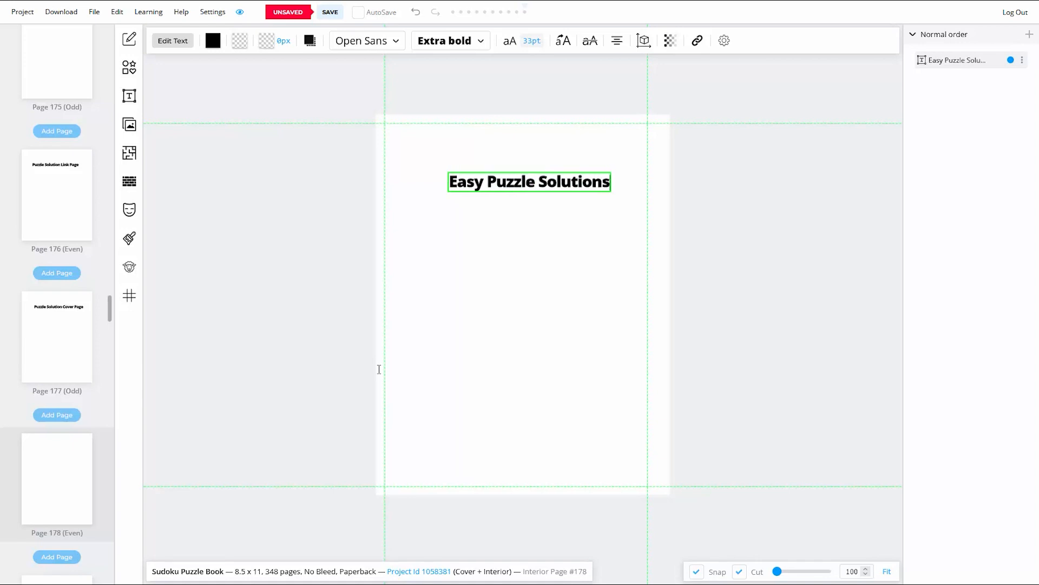
# Align the "Easy Puzzle Solutions" heading with the centre between the margins and save page 178
pyautogui.click(533, 220)
pyautogui.moveTo(543, 182); pyautogui.dragTo(530, 173)
pyautogui.click(506, 250)
pyautogui.click(330, 12)
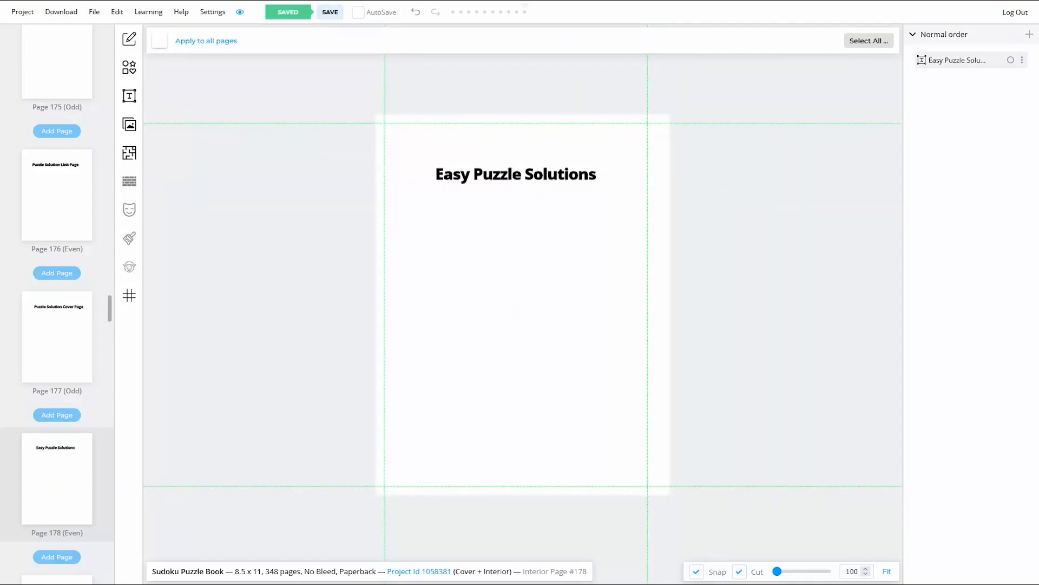
# Paste the copied heading onto page 235 and replace its text with "Medium Puzzle Solutions"
pyautogui.scroll(-20, 81, 427)
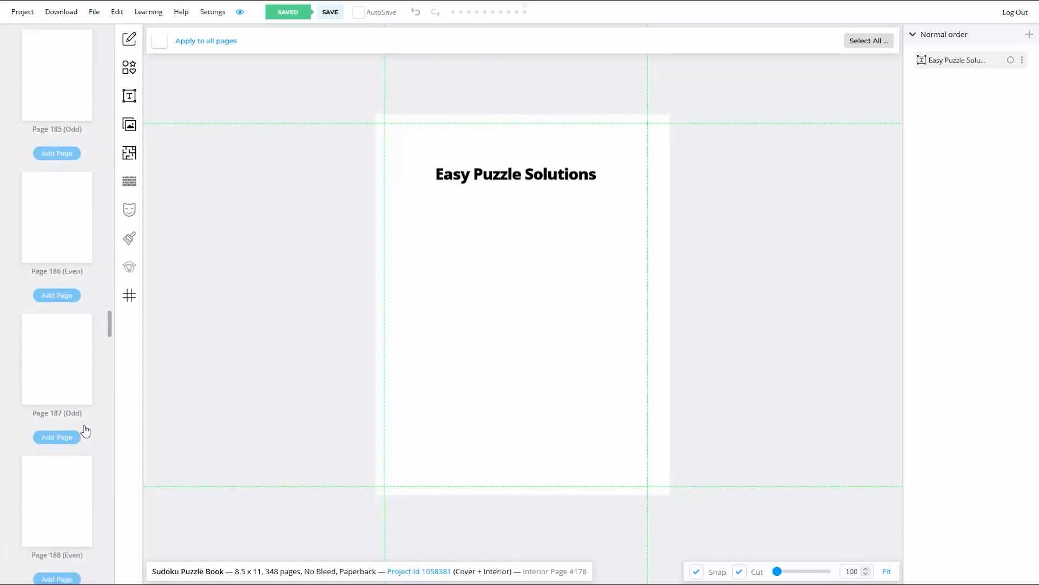
pyautogui.scroll(-20, 86, 429)
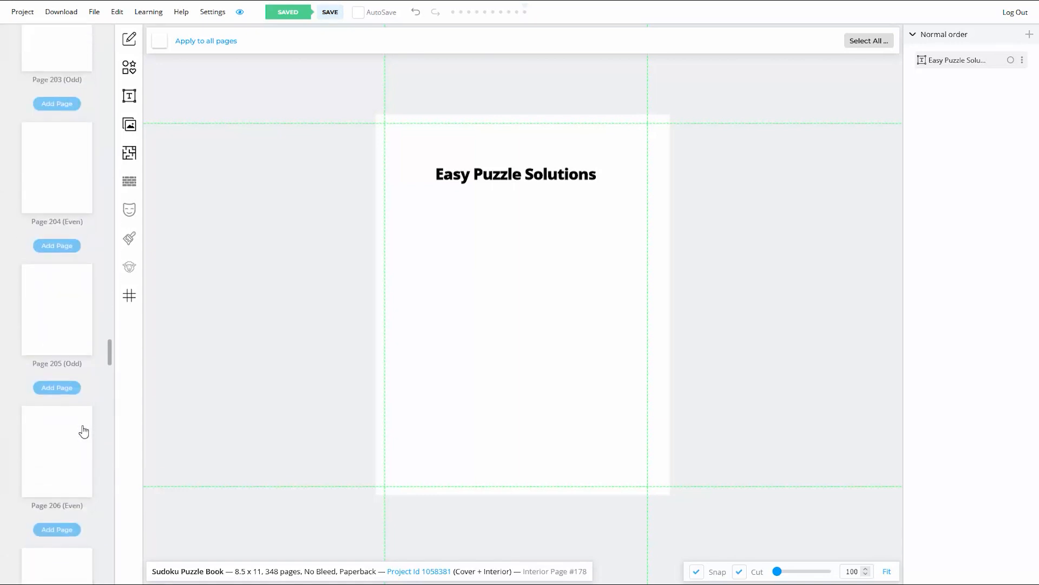
pyautogui.scroll(-12, 84, 431)
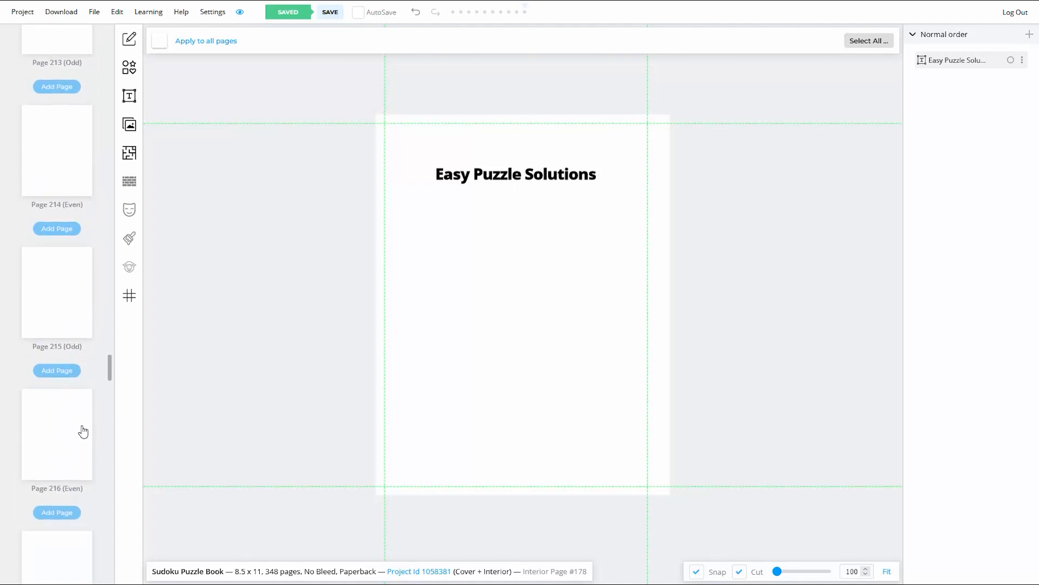
pyautogui.scroll(-12, 82, 432)
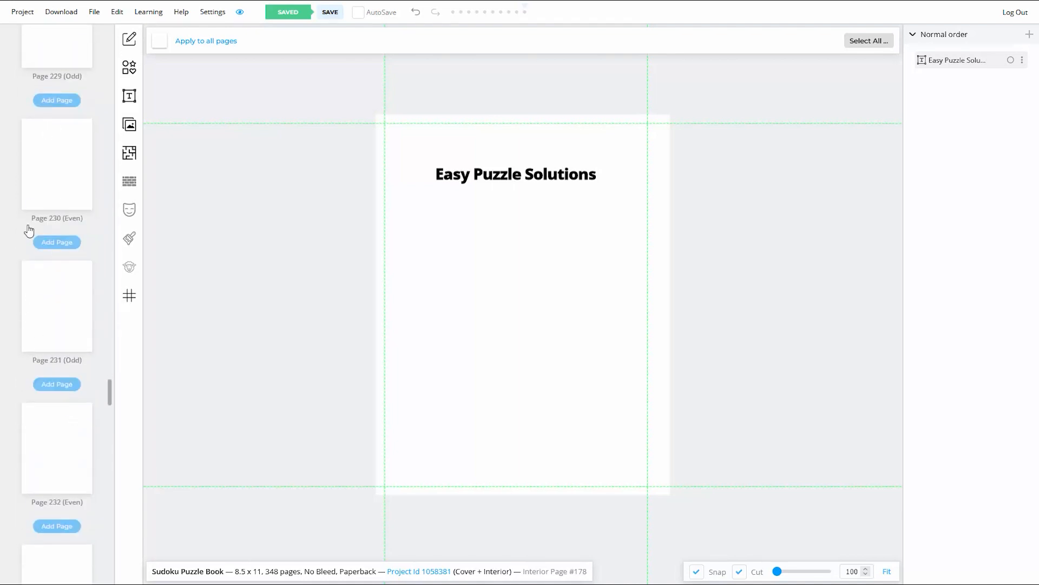
pyautogui.scroll(-3, 62, 393)
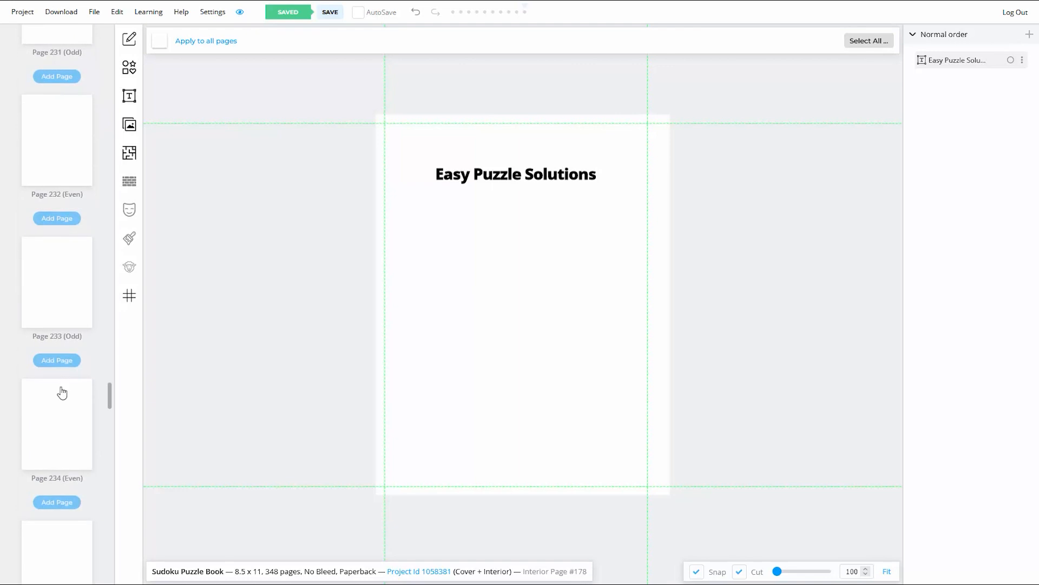
pyautogui.click(34, 437)
pyautogui.scroll(-2, 59, 238)
pyautogui.click(58, 363)
pyautogui.rightClick(501, 269)
pyautogui.click(527, 302)
pyautogui.press('BackSpace')
pyautogui.press('BackSpace')
pyautogui.press('BackSpace')
pyautogui.press('BackSpace')
pyautogui.press('BackSpace')
pyautogui.hotkey('ctrl', 'a')
pyautogui.write('Medium Puzzle Solutions')
# Align the "Medium Puzzle Solutions" heading with the centre between the margins and save page 235
pyautogui.click(538, 380)
pyautogui.moveTo(538, 182); pyautogui.dragTo(537, 177)
pyautogui.click(363, 89)
pyautogui.click(330, 12)
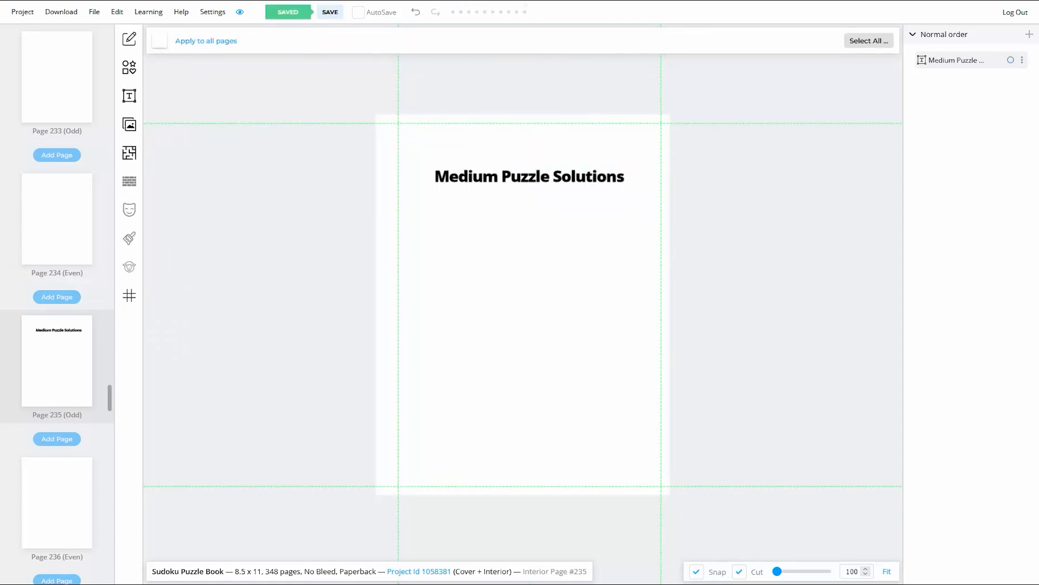
# Paste the copied heading onto page 292 and replace its text with "Hard Puzzle Solutions"
pyautogui.scroll(-20, 79, 430)
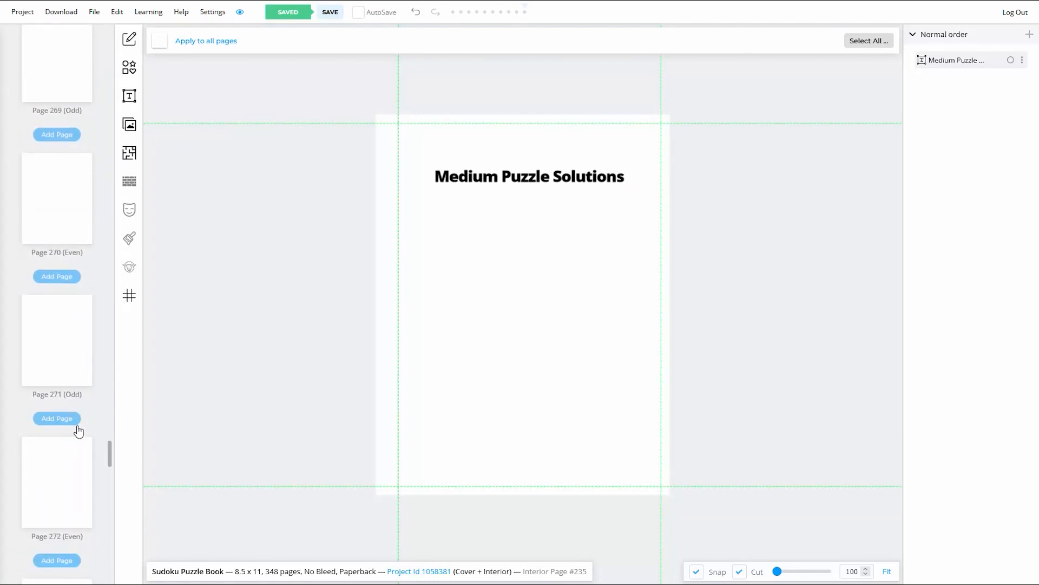
pyautogui.scroll(-15, 79, 431)
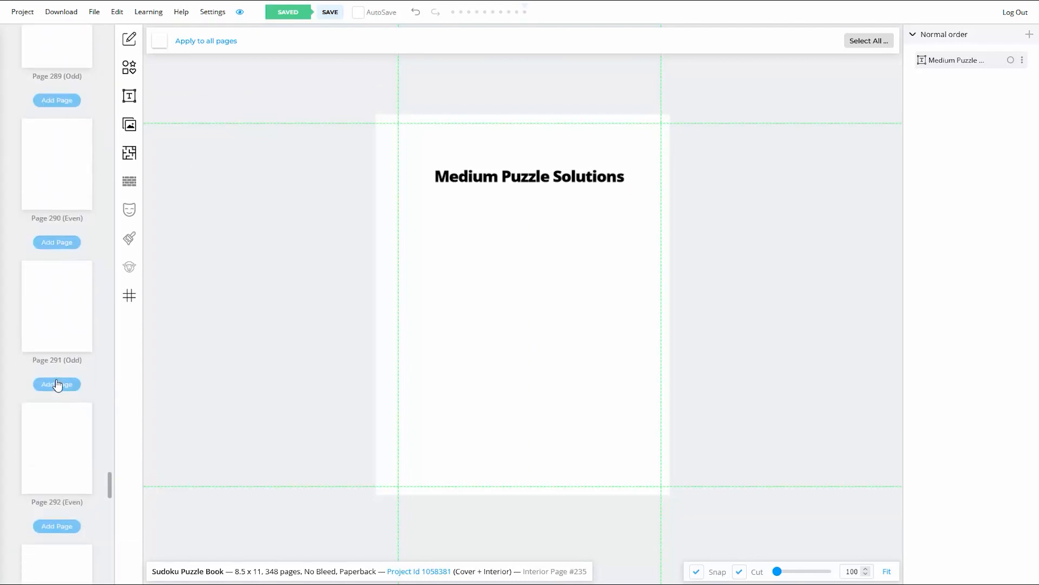
pyautogui.click(63, 336)
pyautogui.click(51, 450)
pyautogui.click(603, 183)
pyautogui.hotkey('ctrl', 'a')
pyautogui.press('BackSpace')
pyautogui.write('Hard Puzzle So')
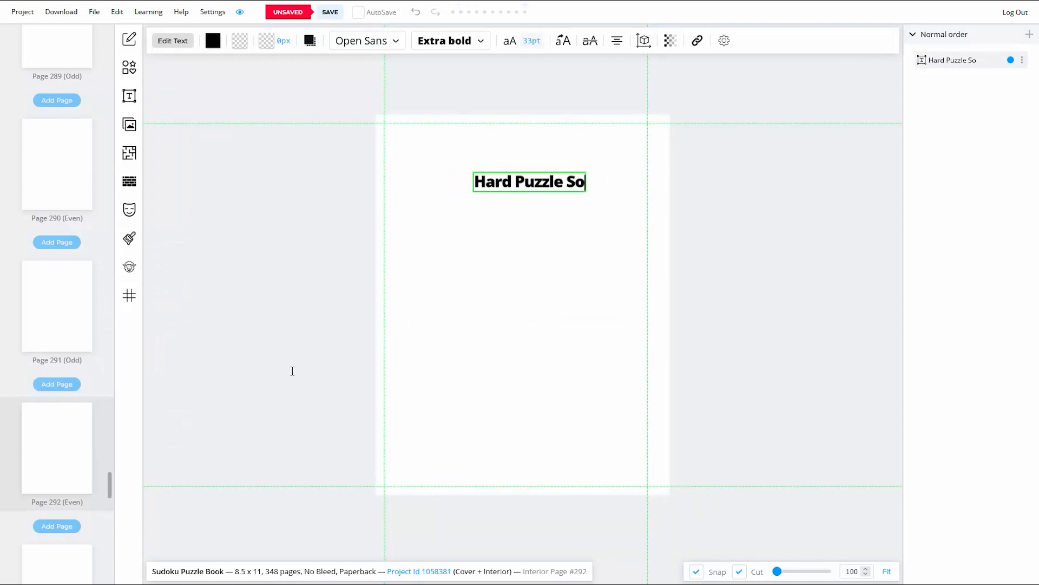
pyautogui.write('lutions')
# Align the "Hard Puzzle Solutions" heading with the centre between the margins and save page 292
pyautogui.press('Escape')
pyautogui.moveTo(533, 179); pyautogui.dragTo(522, 179)
pyautogui.click(487, 270)
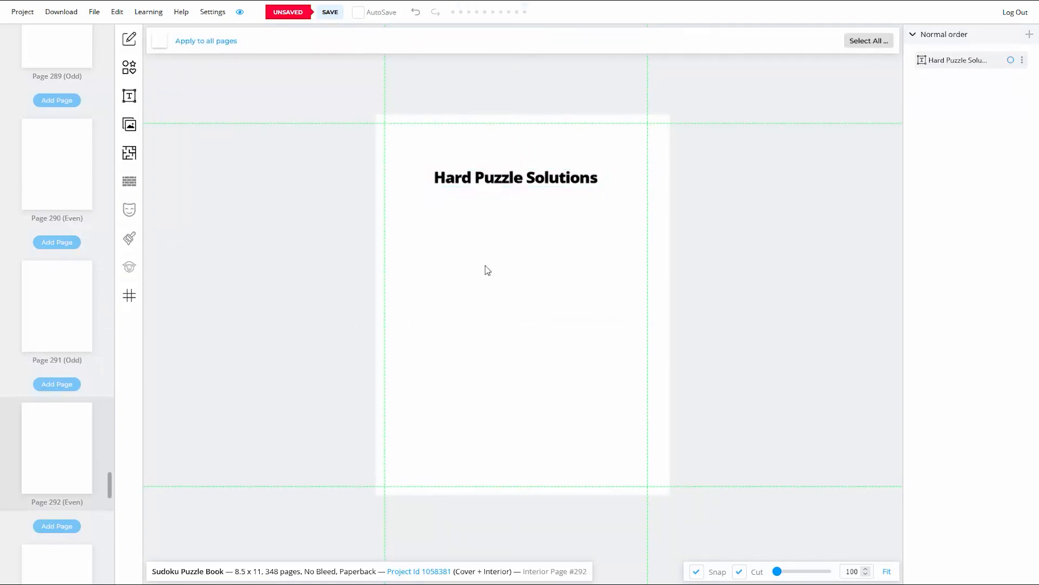
pyautogui.hotkey('ctrl', 's')
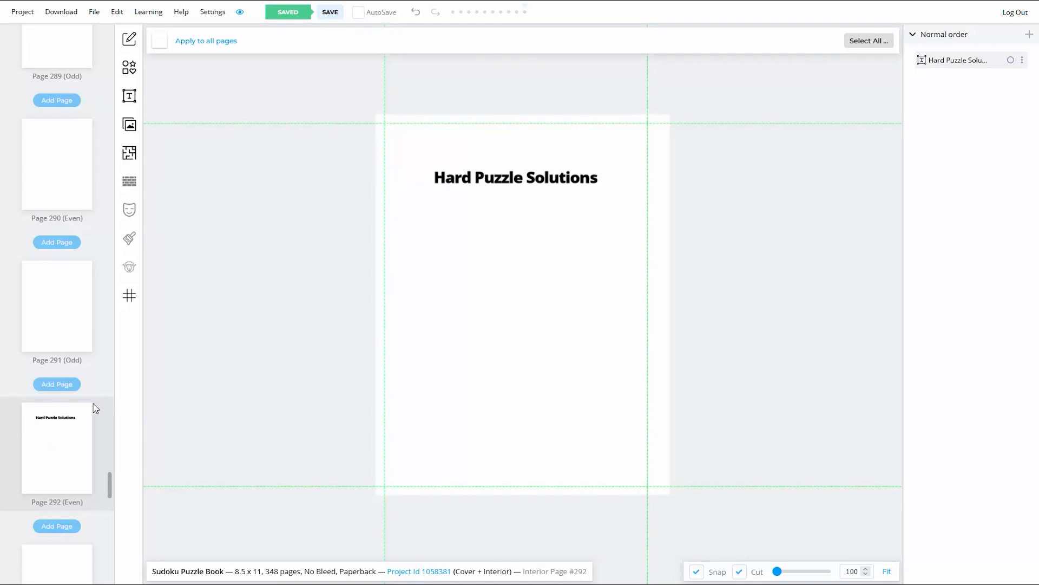
# Open page 348 to check the end of the book
pyautogui.scroll(-20, 93, 401)
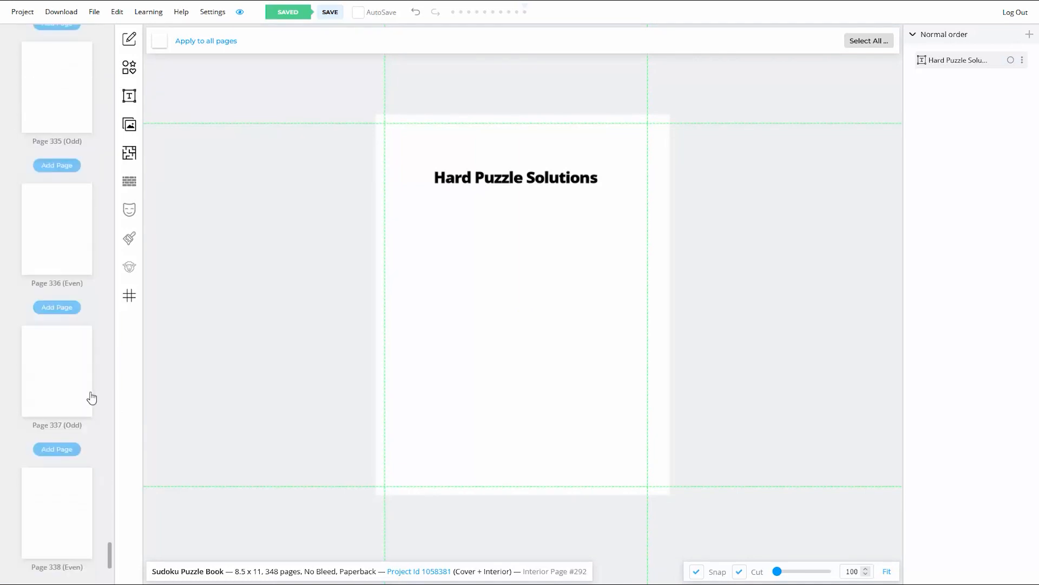
pyautogui.scroll(-5, 92, 398)
pyautogui.click(57, 498)
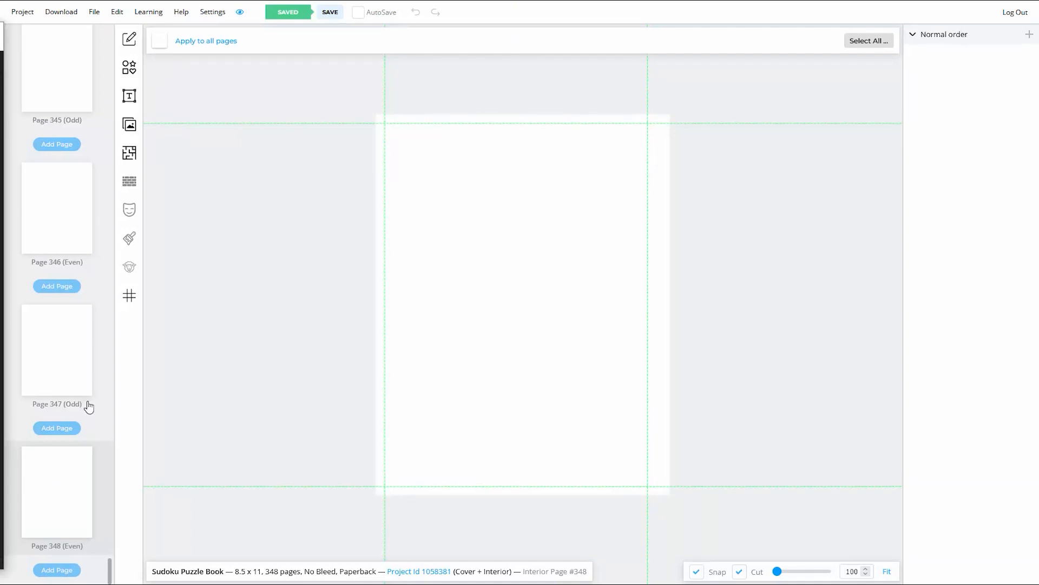
# Open page 6 and choose the Sudoku template from the Pro Only interior templates
pyautogui.moveTo(111, 578); pyautogui.dragTo(118, 48)
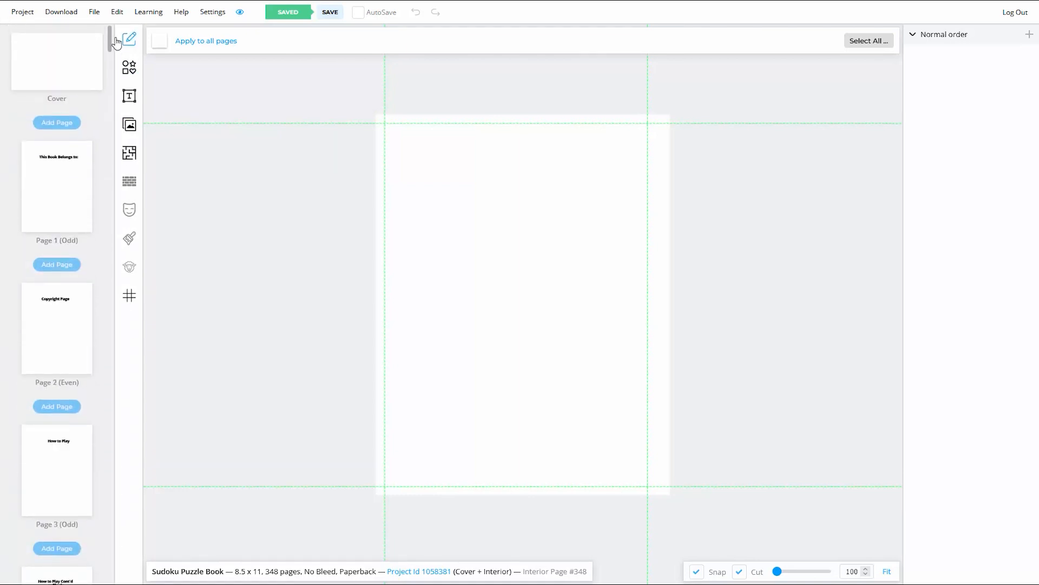
pyautogui.scroll(-9, 23, 239)
pyautogui.click(56, 386)
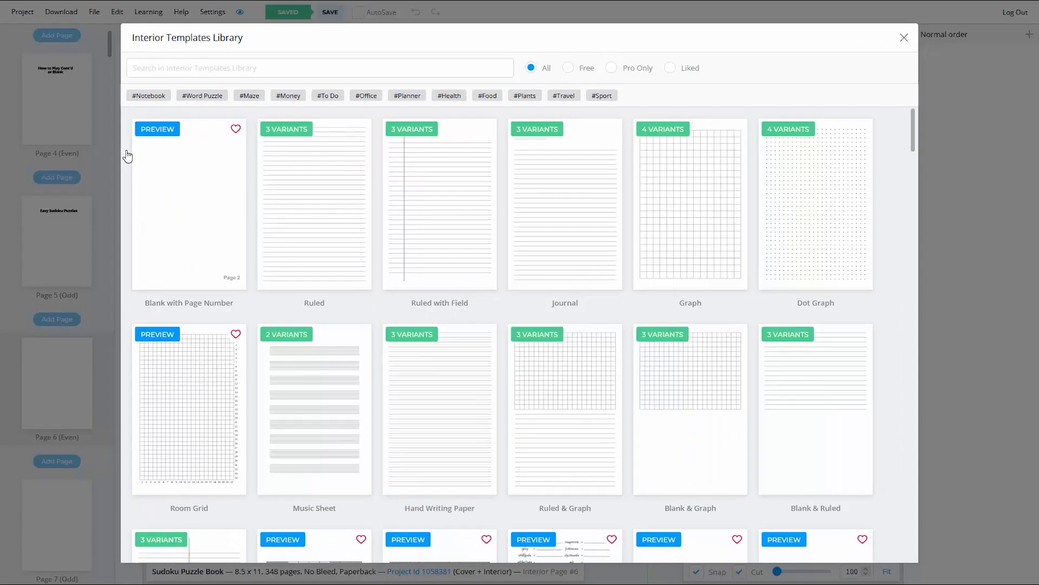
pyautogui.click(129, 153)
pyautogui.click(612, 69)
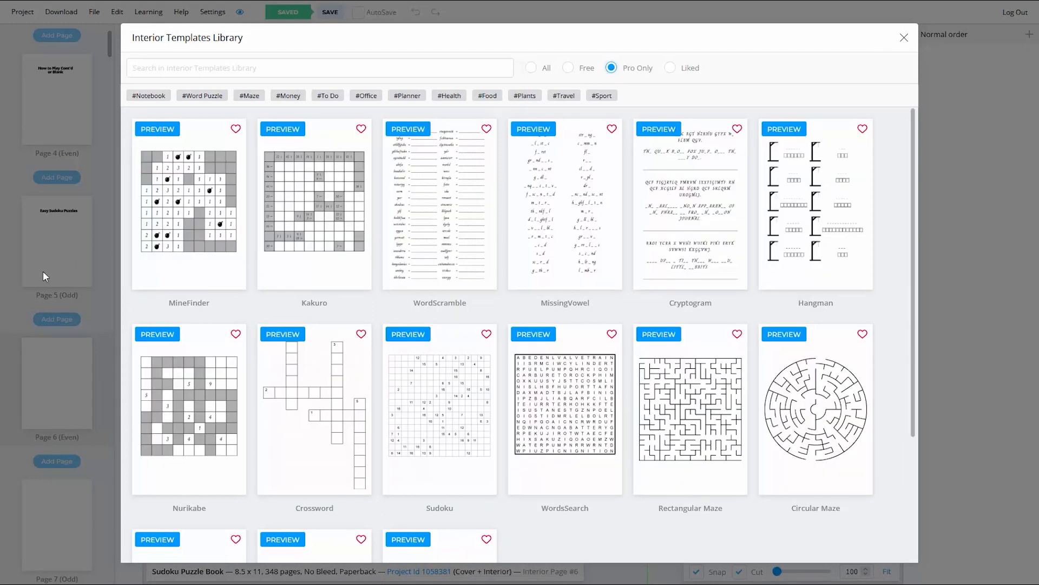
pyautogui.click(457, 464)
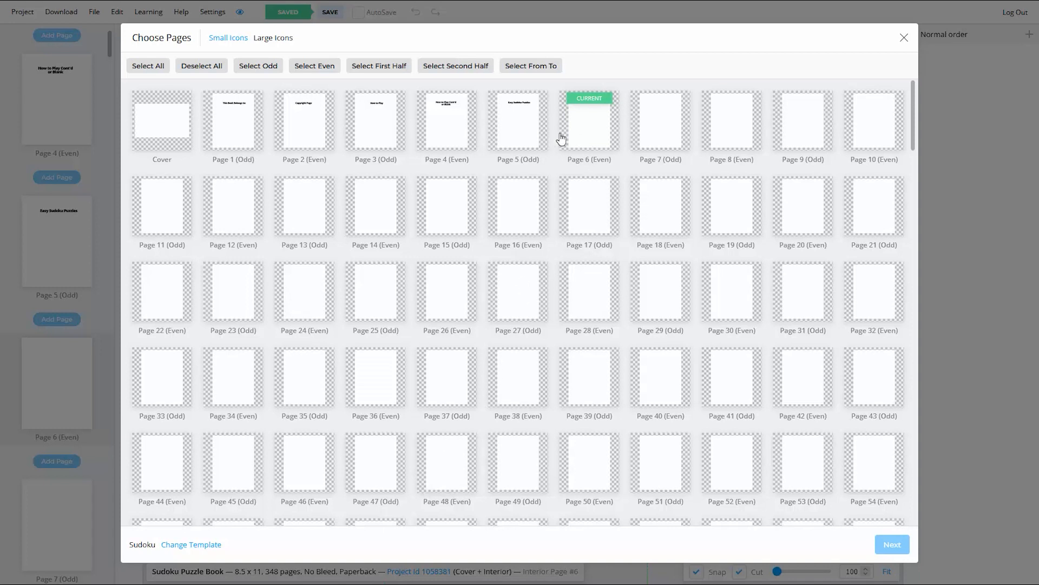
pyautogui.click(522, 138)
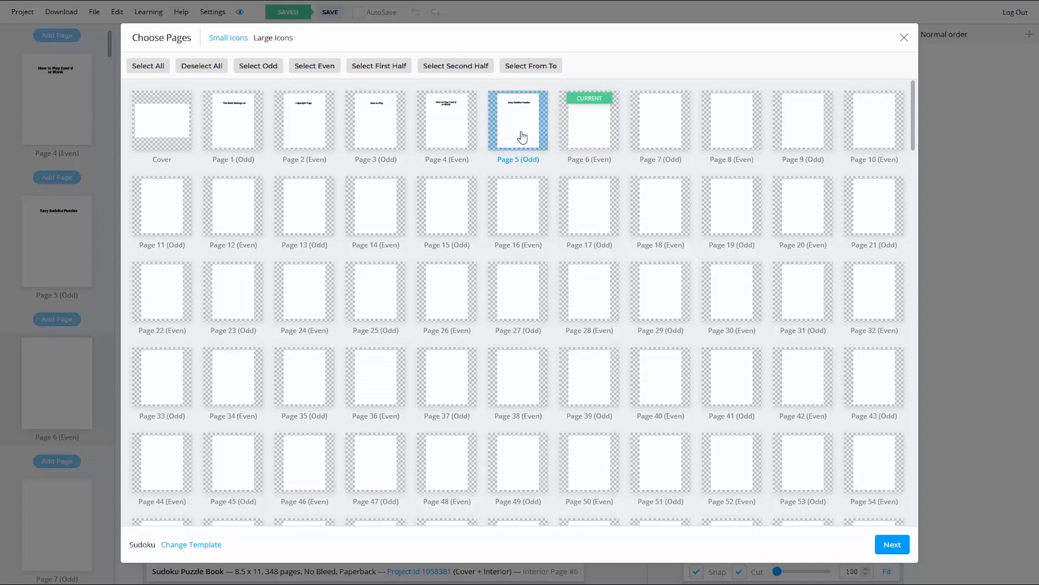
pyautogui.scroll(-4, 533, 231)
pyautogui.click(655, 353)
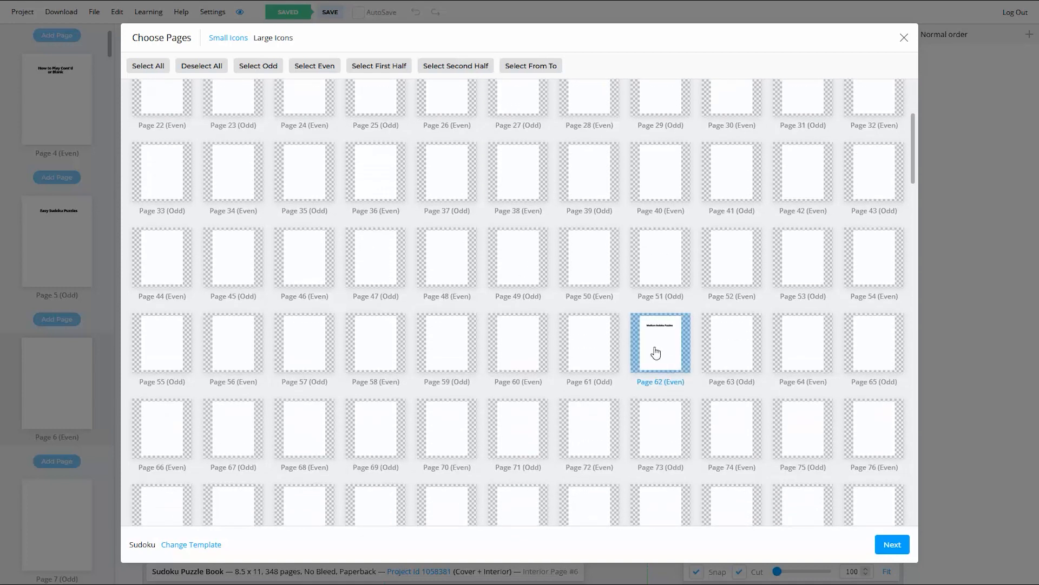
pyautogui.scroll(4, 653, 353)
pyautogui.click(586, 133)
pyautogui.click(536, 140)
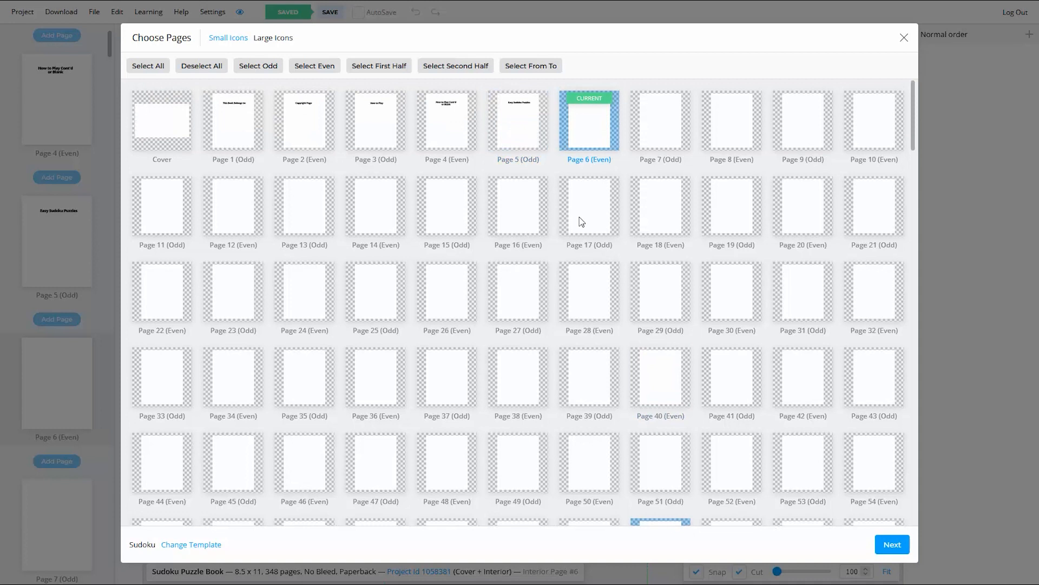
pyautogui.scroll(-5, 647, 336)
pyautogui.click(668, 248)
pyautogui.scroll(5, 643, 291)
pyautogui.click(596, 120)
pyautogui.click(596, 119)
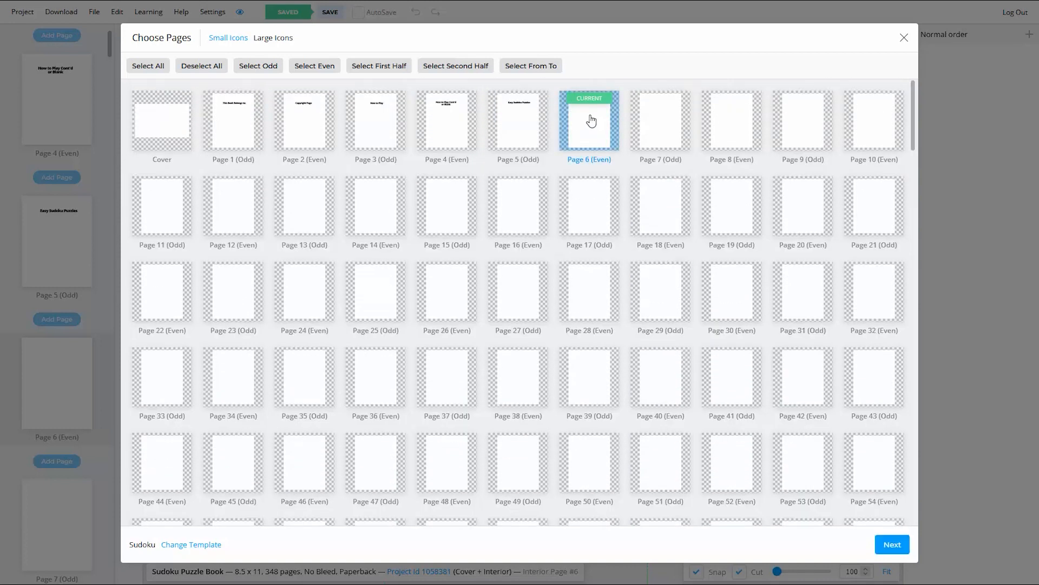
# Select pages 6 to 61 for the Sudoku template and continue to its options
pyautogui.click(521, 68)
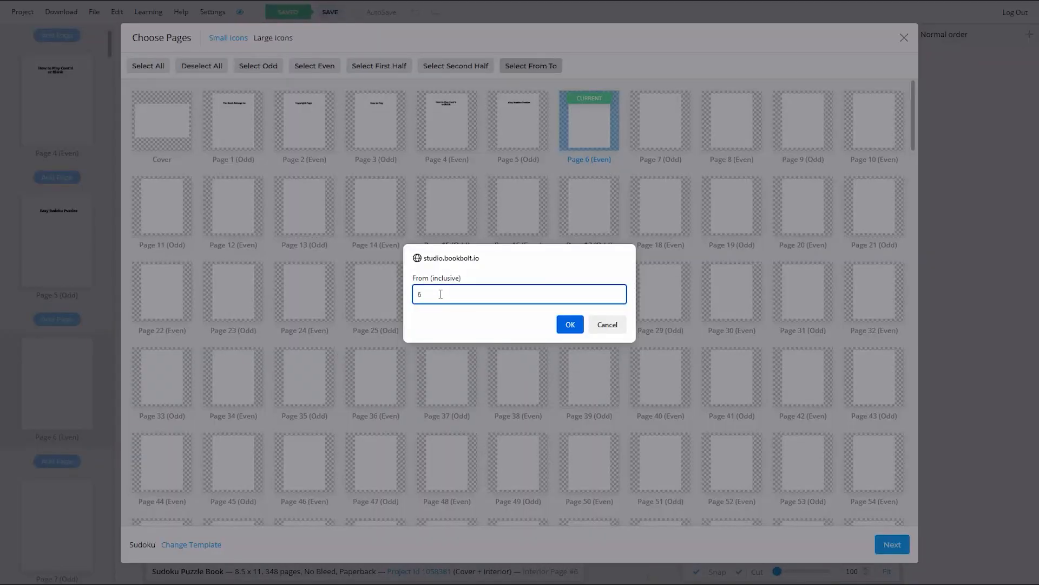
pyautogui.click(570, 324)
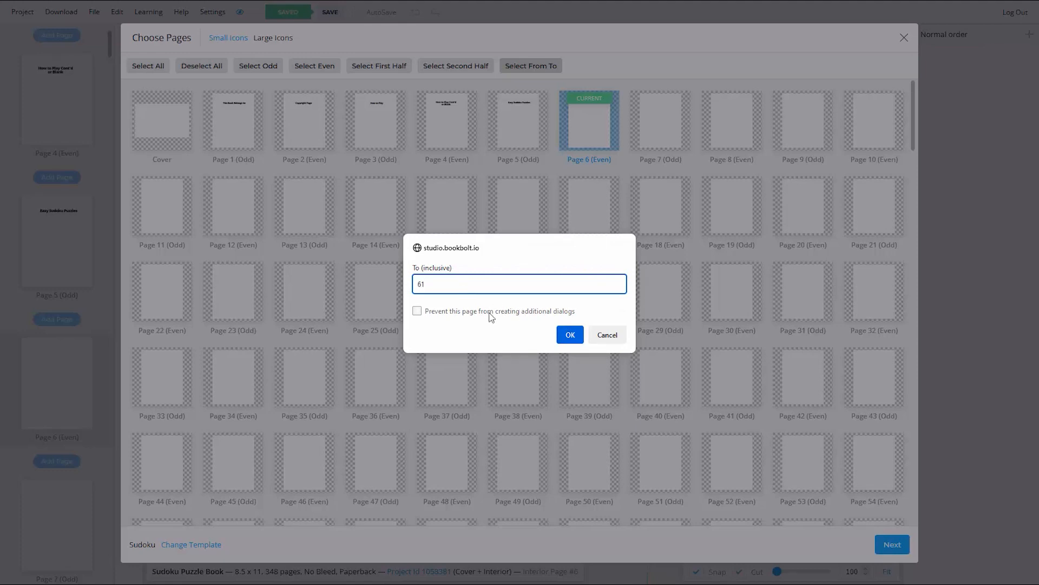
pyautogui.click(570, 335)
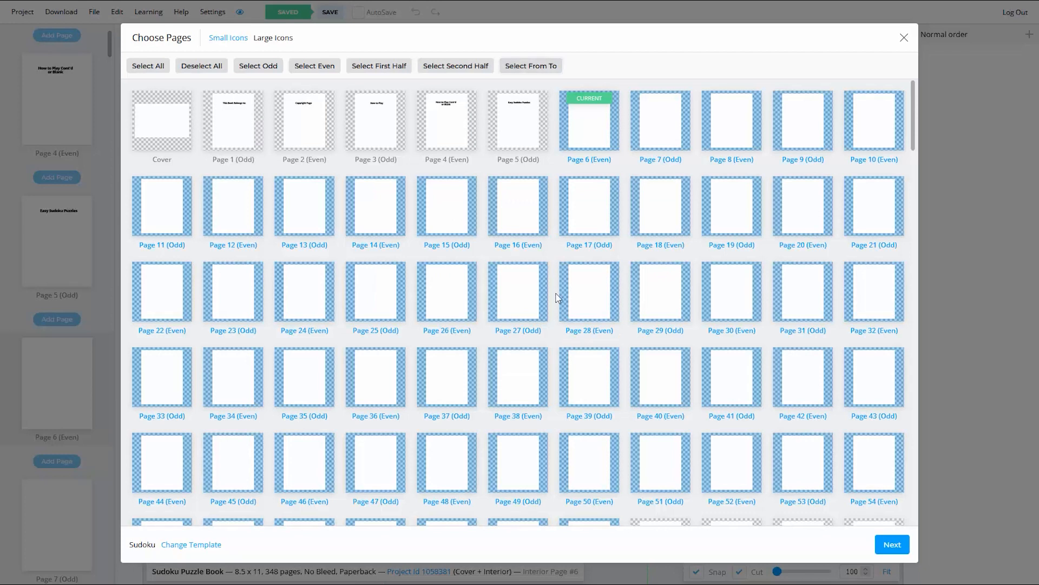
pyautogui.scroll(-4, 554, 296)
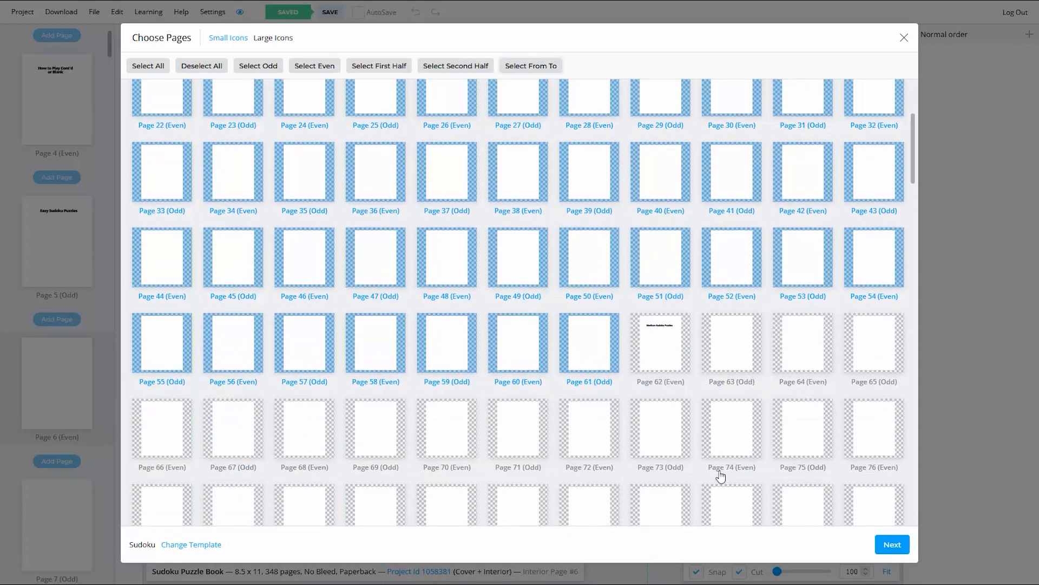
pyautogui.click(893, 546)
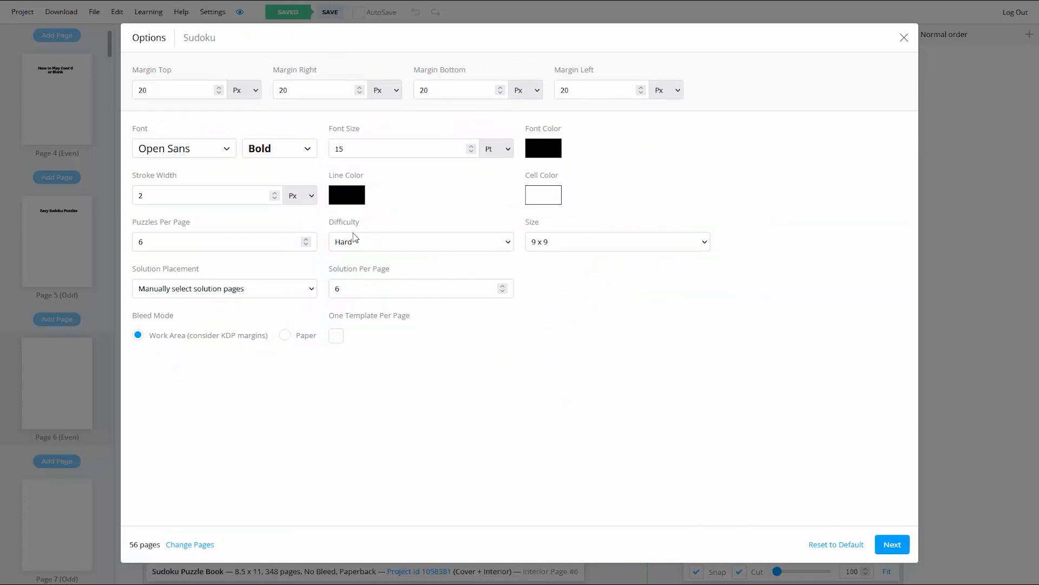
pyautogui.click(255, 92)
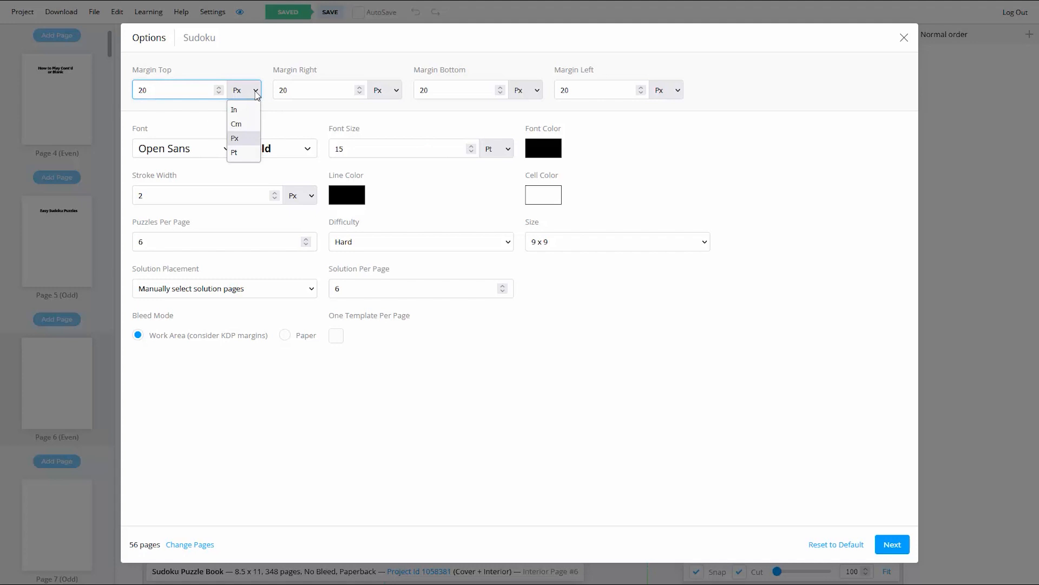
pyautogui.click(255, 91)
pyautogui.moveTo(149, 93); pyautogui.dragTo(140, 92)
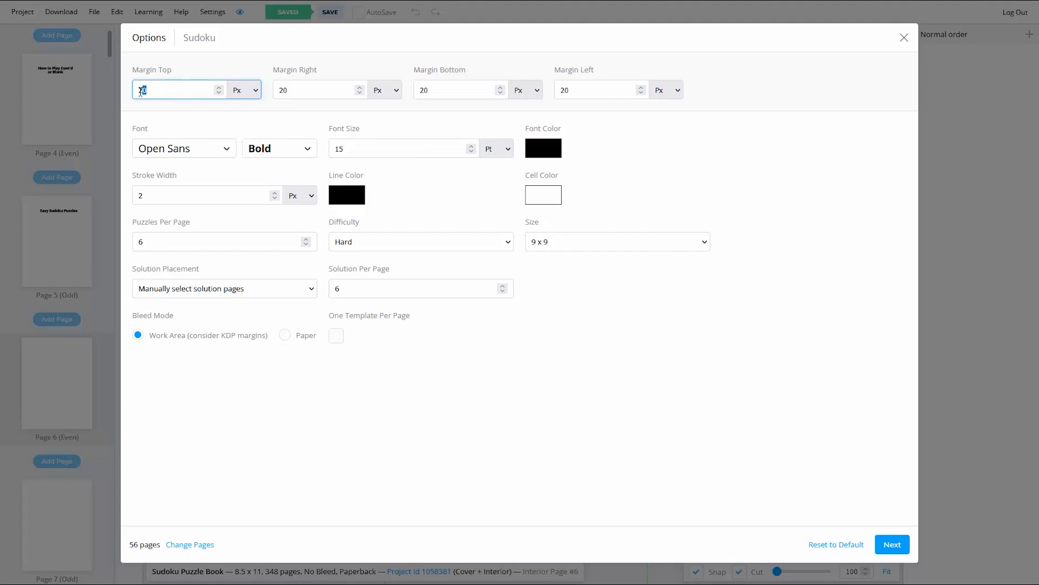
pyautogui.click(798, 292)
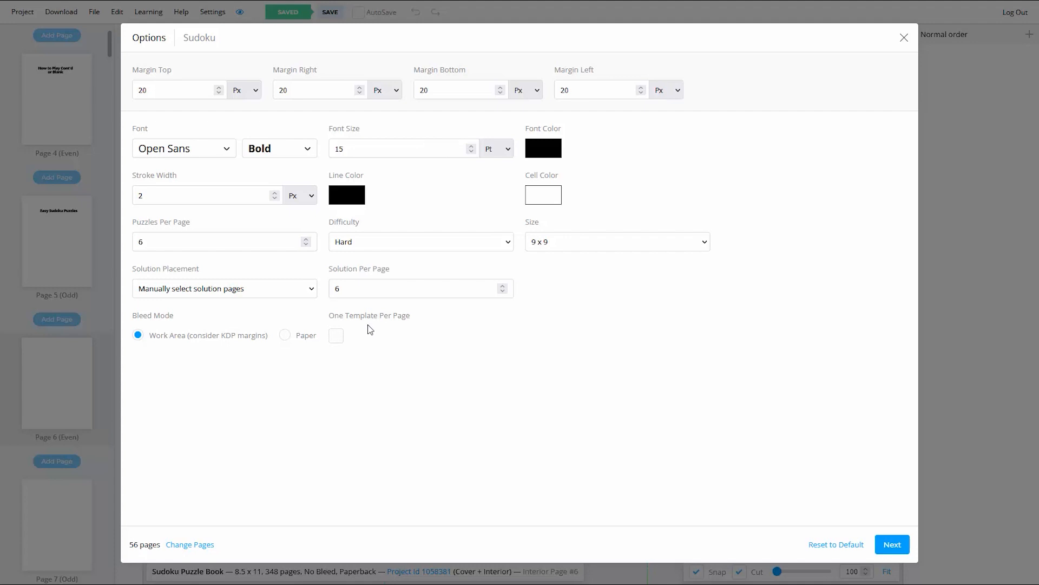
# Set the Sudoku difficulty to Easy and keep the grid size at 9 x 9
pyautogui.click(508, 242)
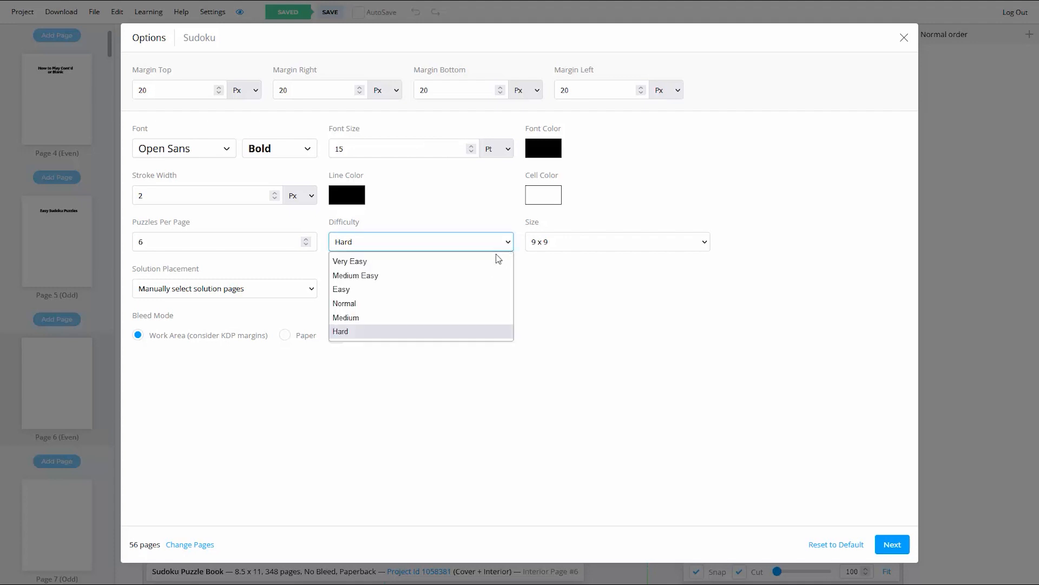
pyautogui.click(471, 290)
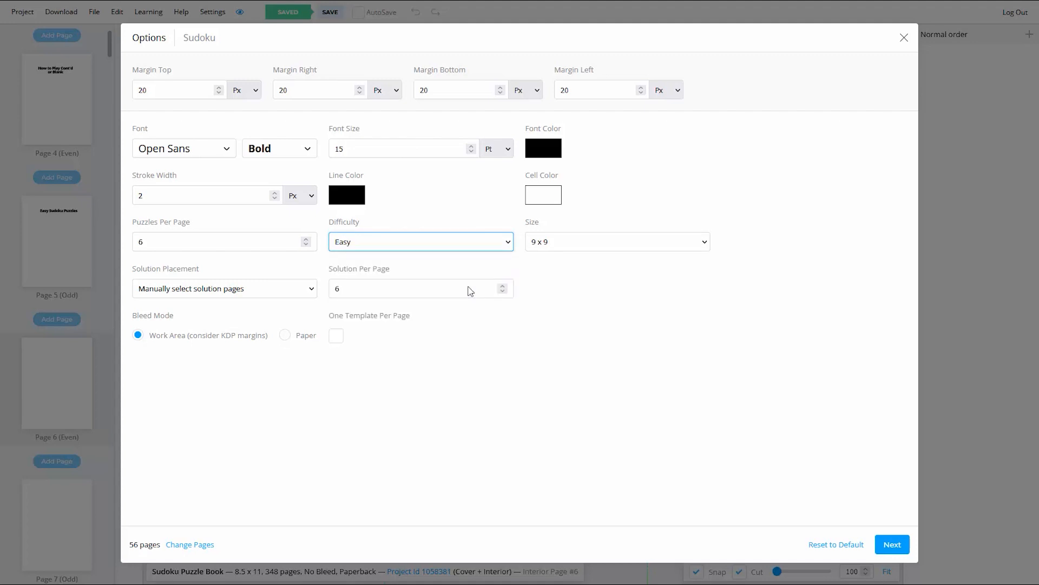
pyautogui.click(510, 245)
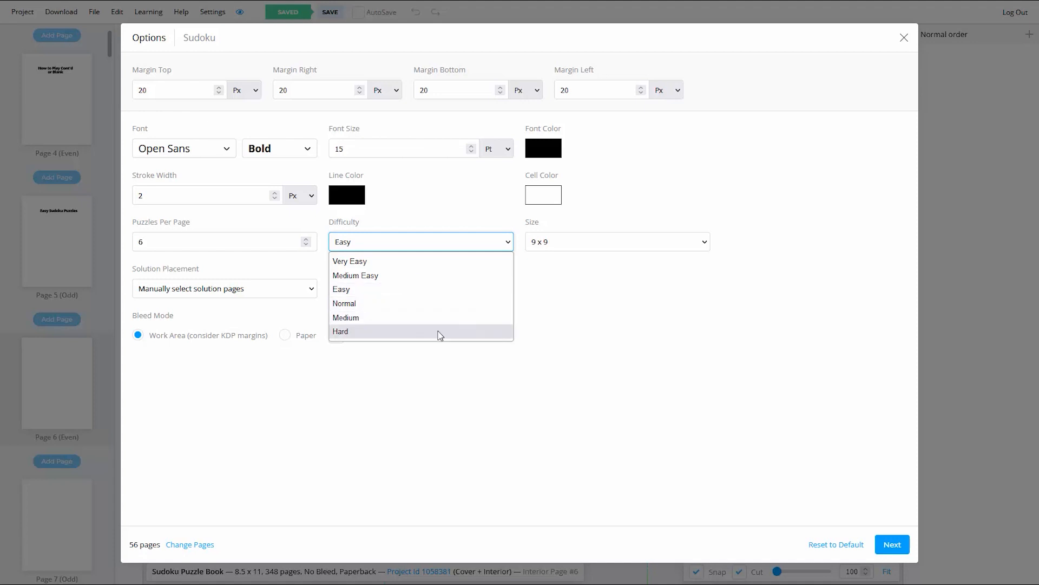
pyautogui.click(576, 358)
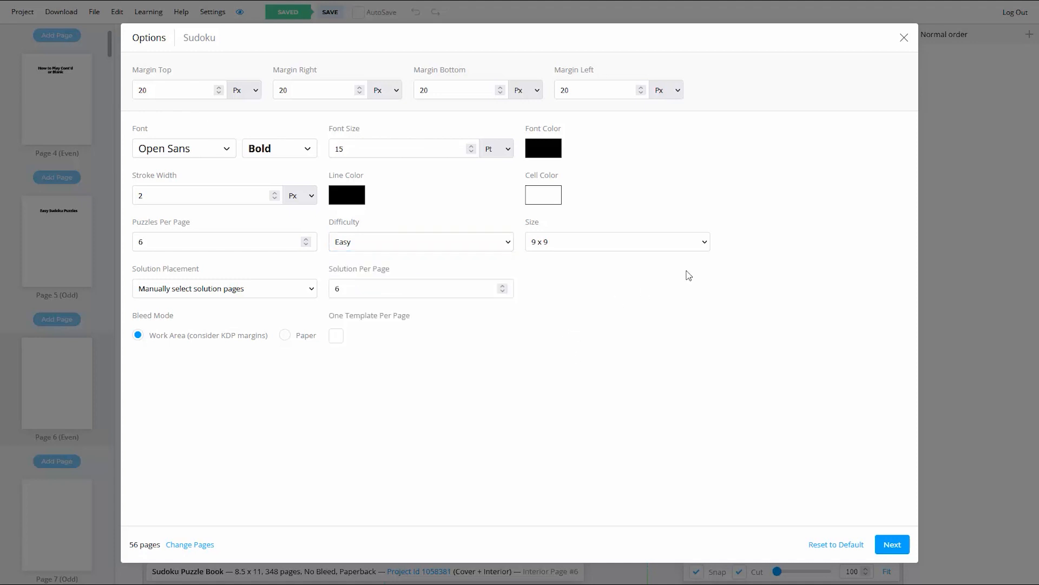
pyautogui.click(705, 244)
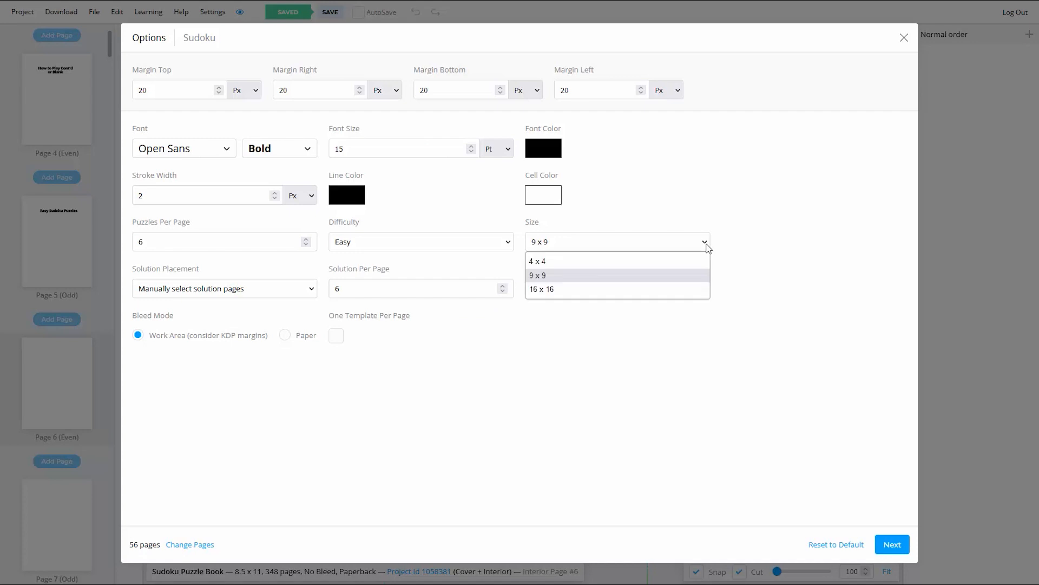
pyautogui.click(680, 277)
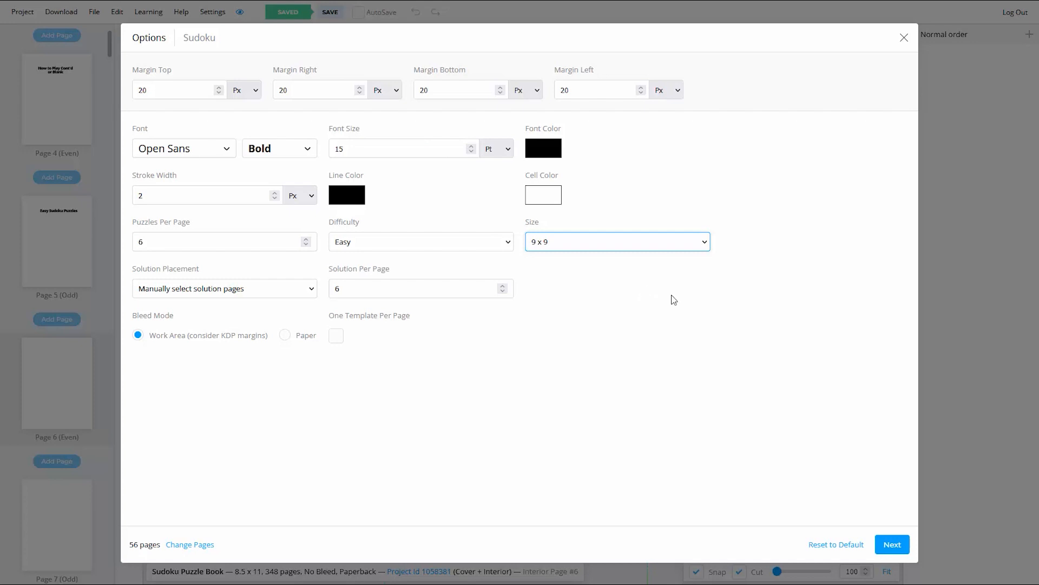
# Keep manually selected solution pages with 6 solutions per page, and continue to choosing the solution pages
pyautogui.click(312, 288)
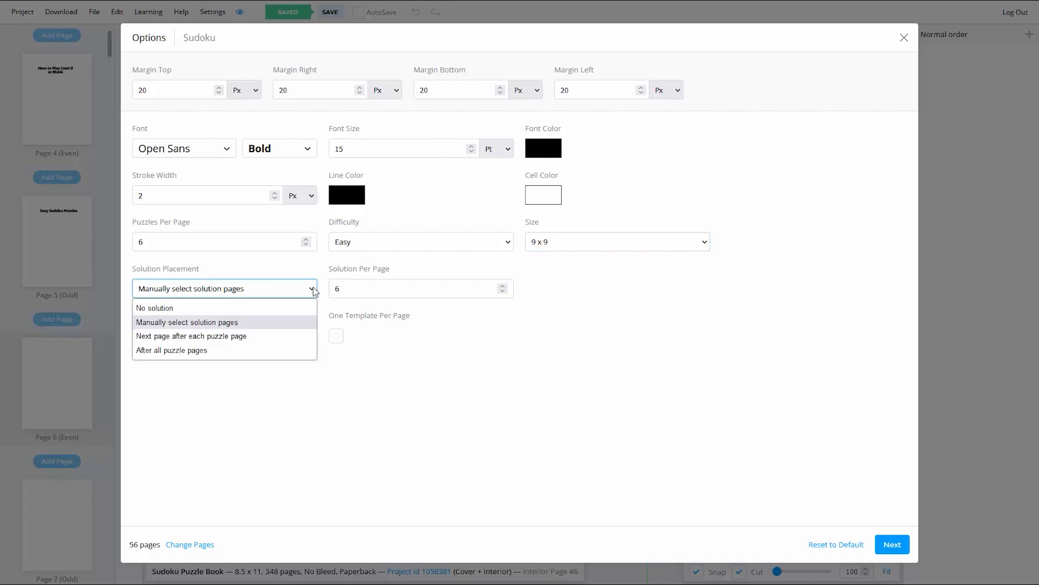
pyautogui.click(226, 324)
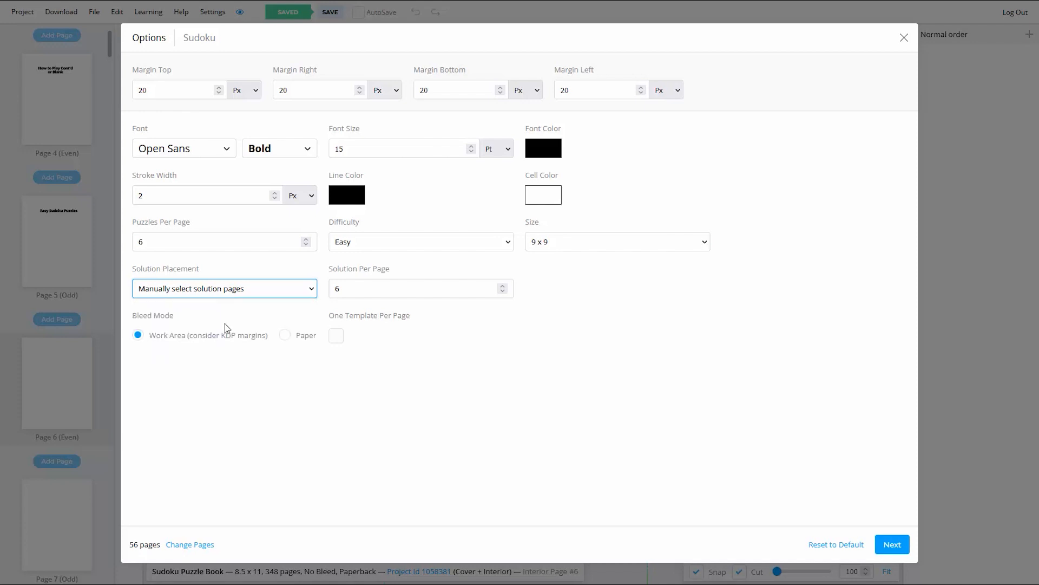
pyautogui.click(343, 290)
pyautogui.click(505, 374)
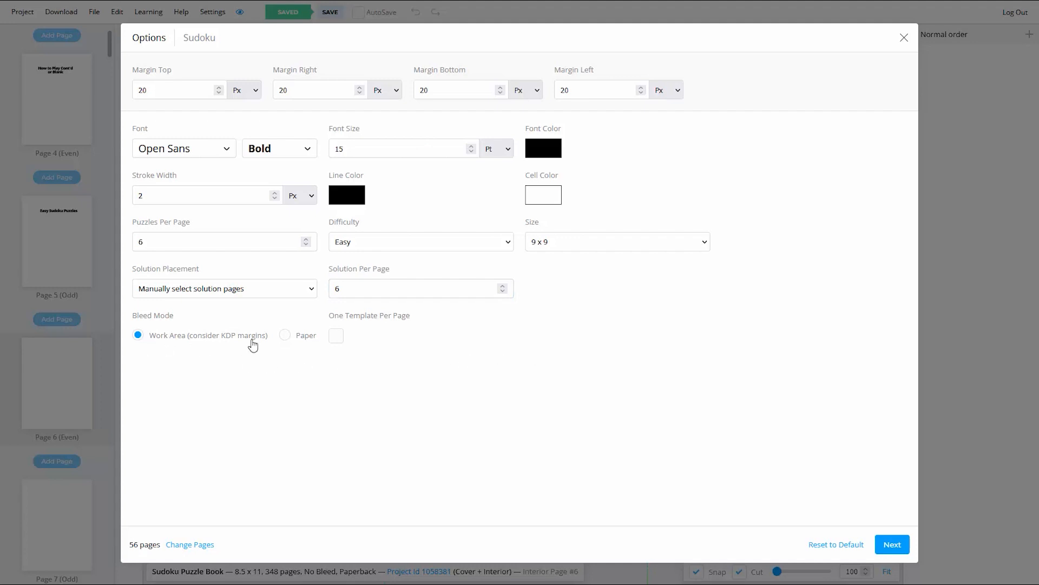
pyautogui.click(889, 546)
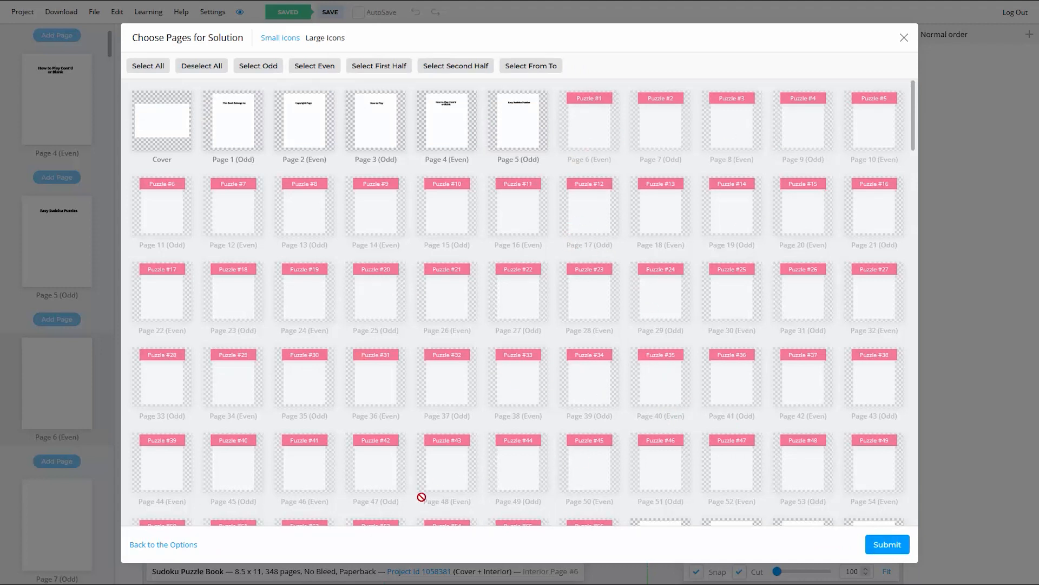
# Locate the "Easy Puzzle Solutions" heading page and mark page 179 as the first solution page
pyautogui.scroll(-20, 661, 272)
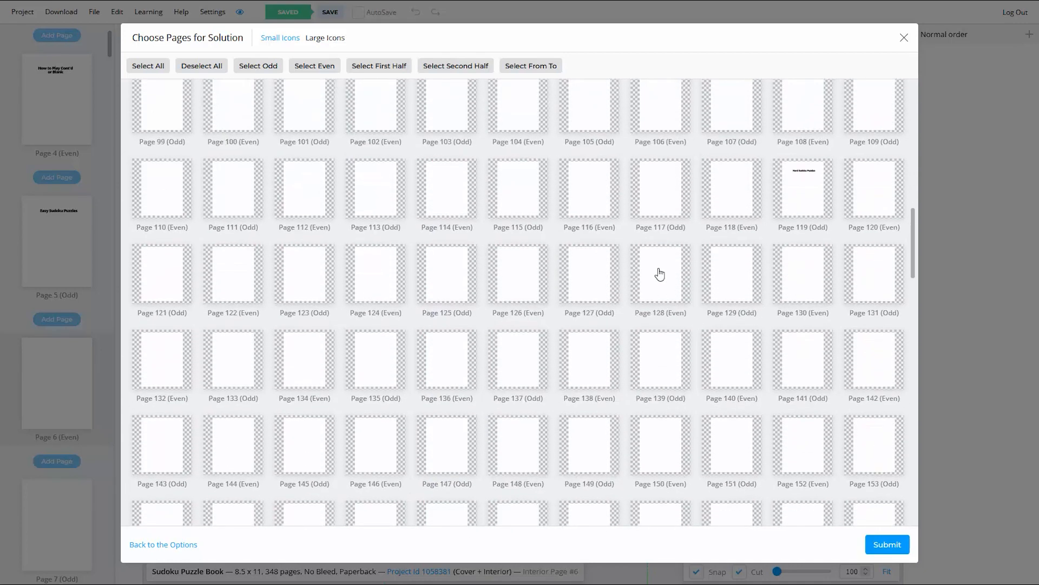
pyautogui.scroll(-18, 621, 257)
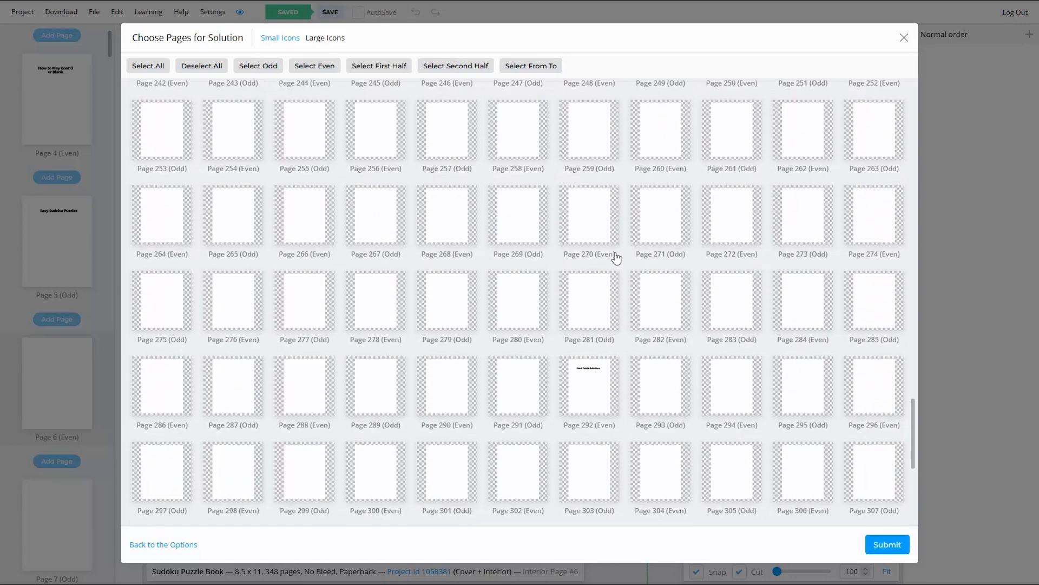
pyautogui.scroll(8, 614, 259)
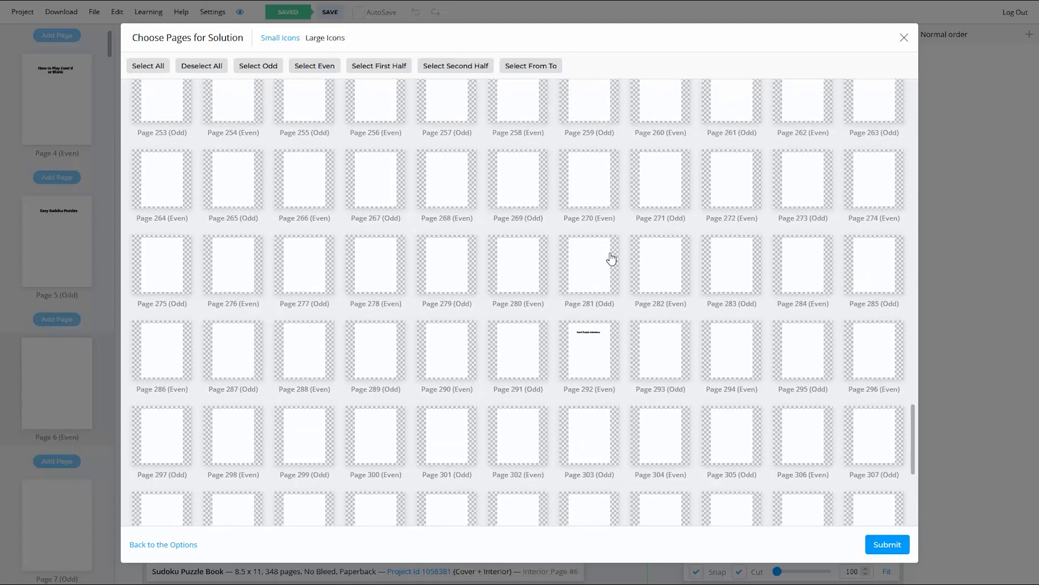
pyautogui.scroll(5, 614, 258)
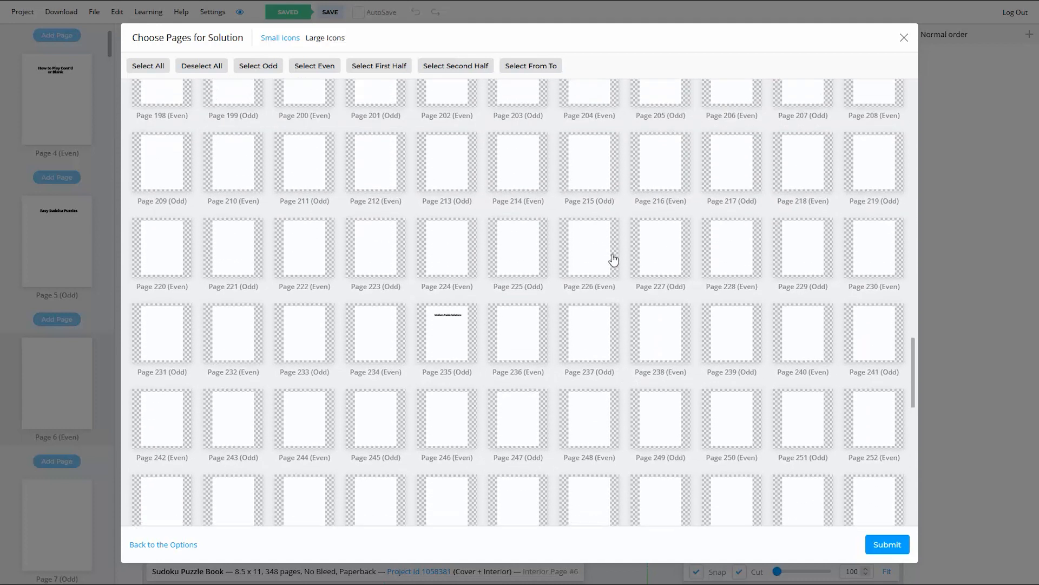
pyautogui.scroll(4, 614, 259)
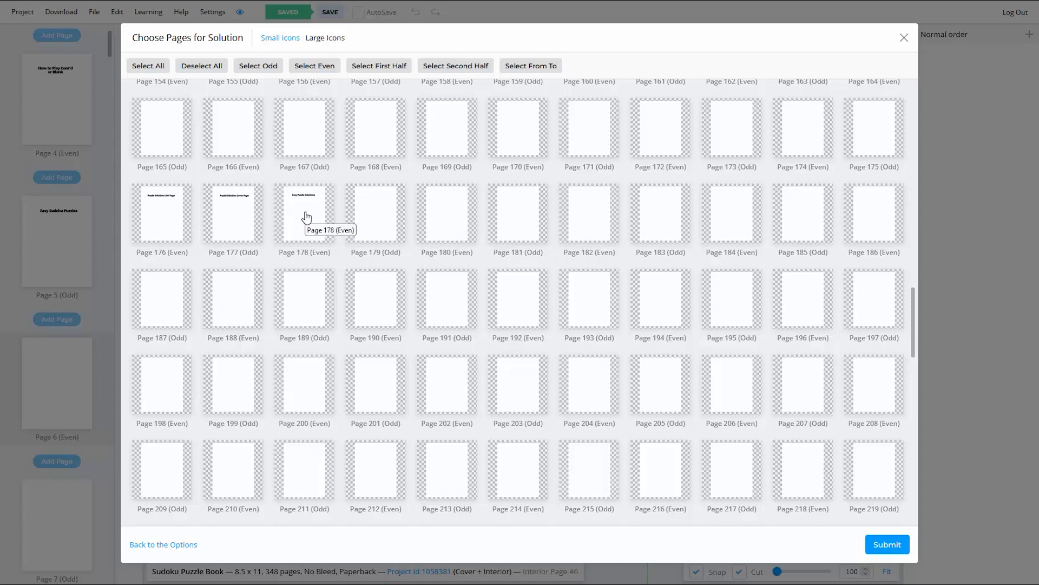
pyautogui.scroll(-4, 455, 293)
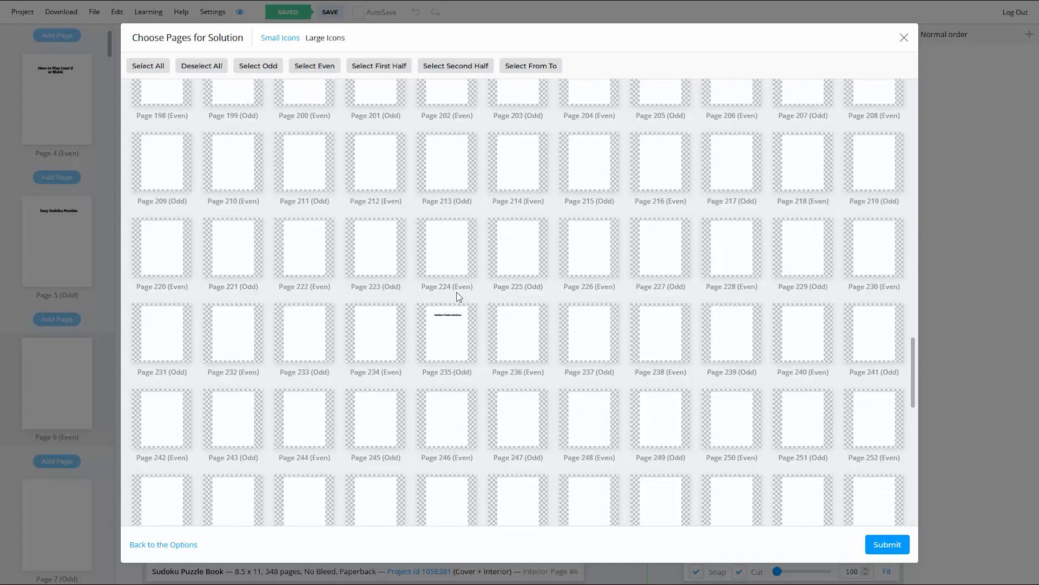
pyautogui.scroll(5, 471, 300)
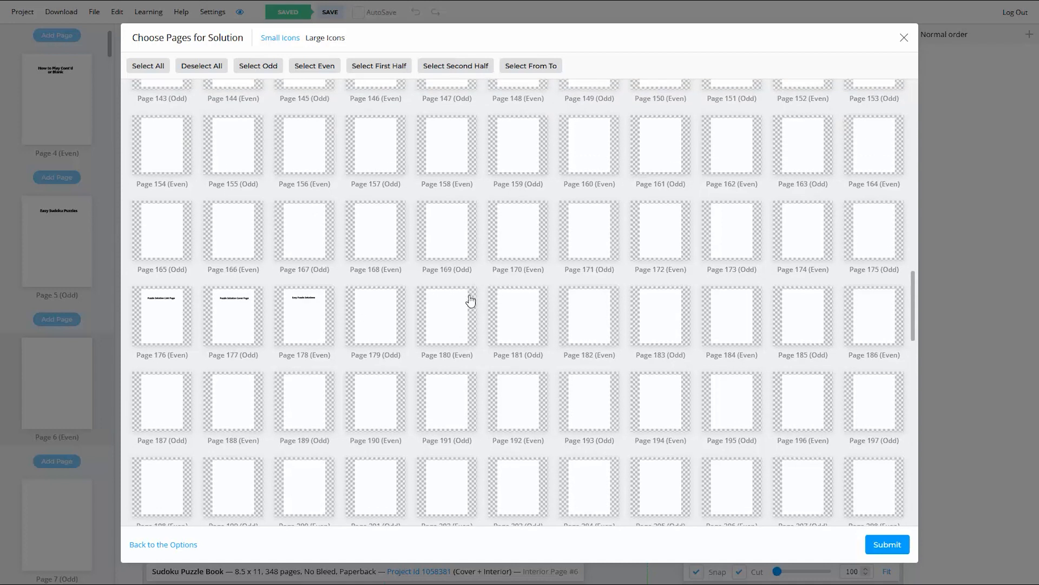
pyautogui.click(370, 317)
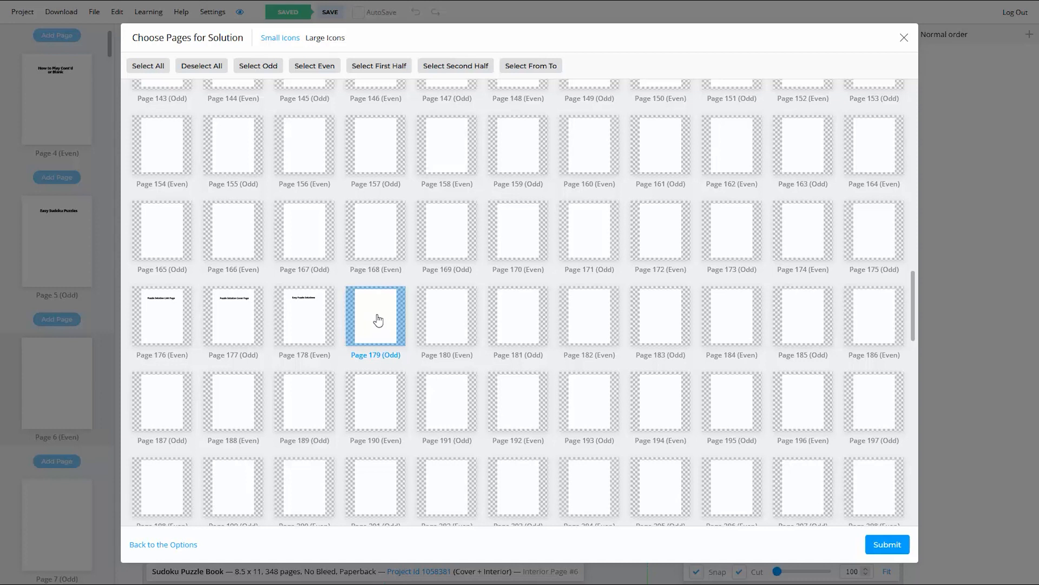
# Select pages 179 to 234 as the solution pages and generate the easy puzzles and solutions
pyautogui.click(521, 65)
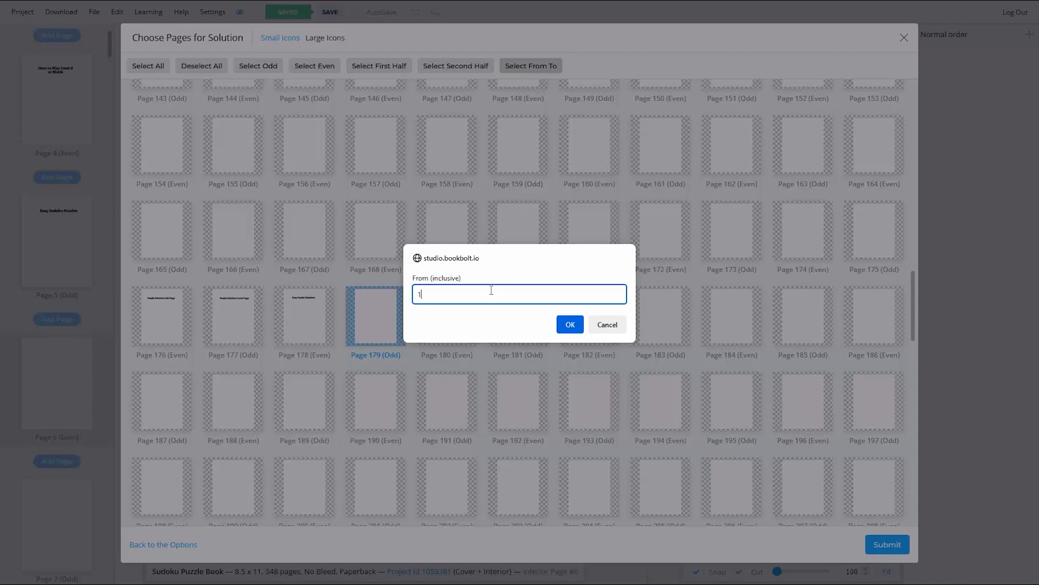
pyautogui.click(568, 321)
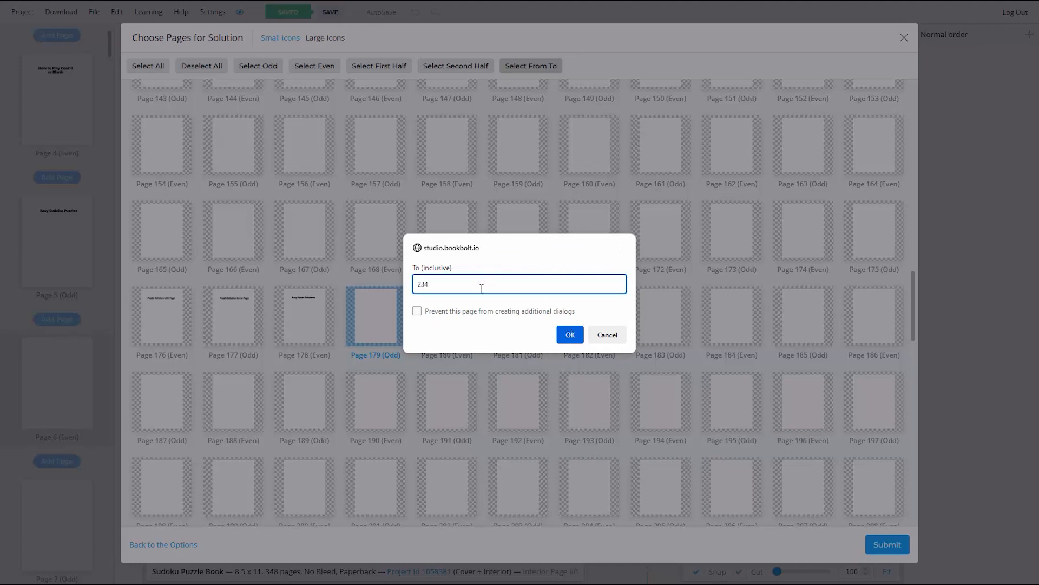
pyautogui.click(569, 333)
pyautogui.scroll(-2, 537, 292)
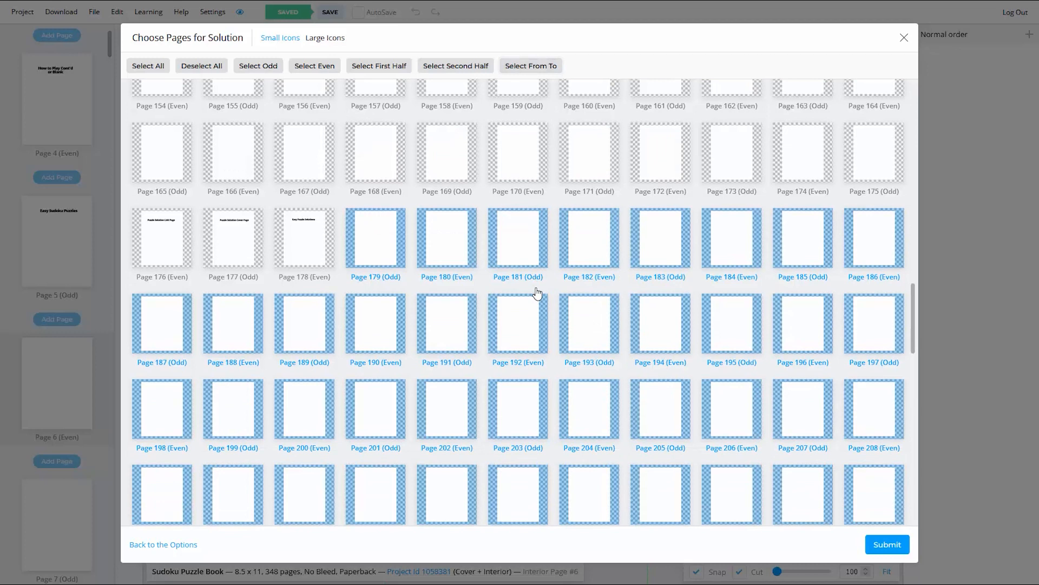
pyautogui.scroll(-5, 537, 292)
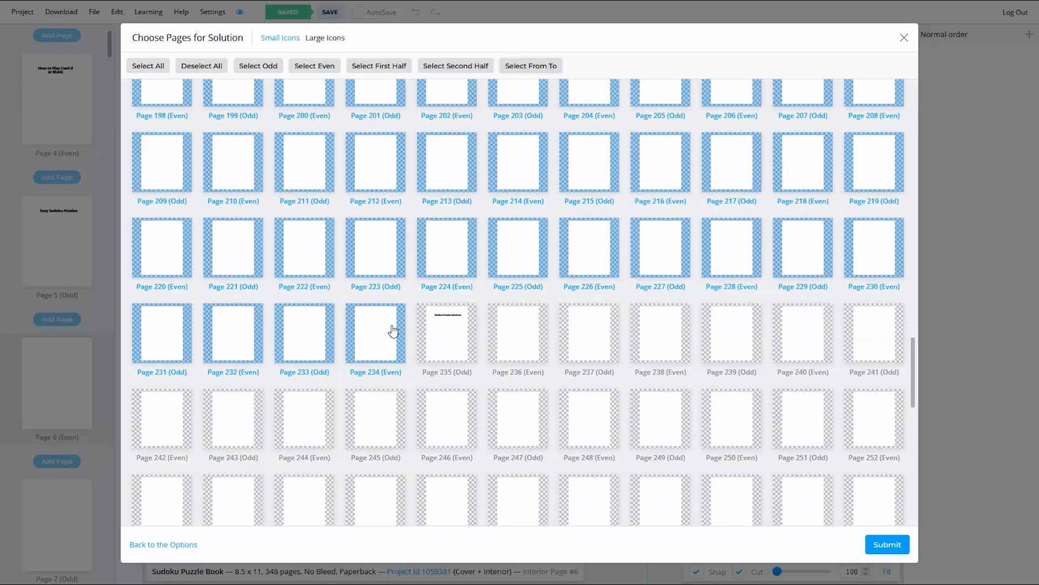
pyautogui.scroll(5, 560, 236)
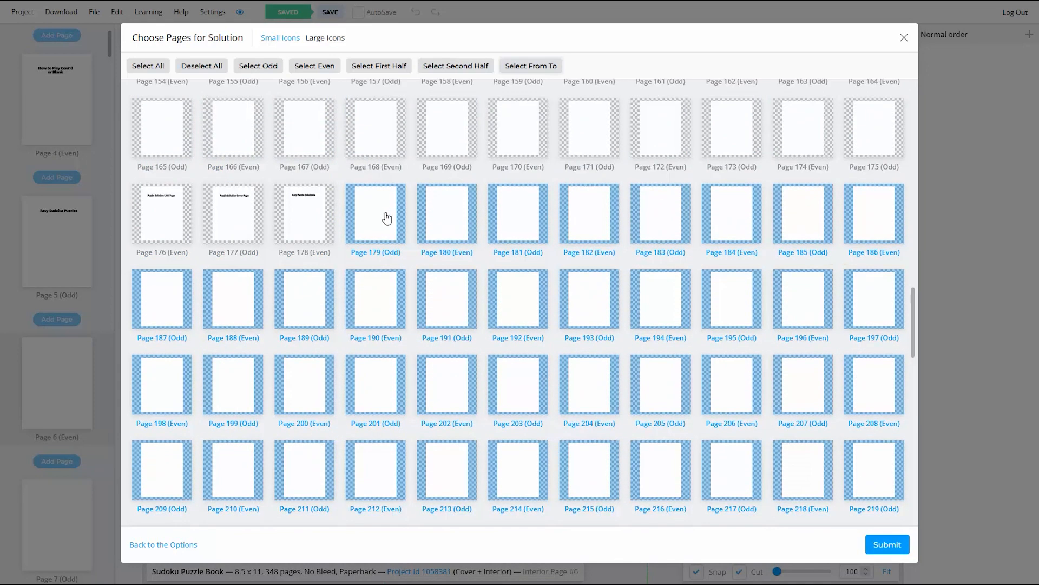
pyautogui.click(872, 544)
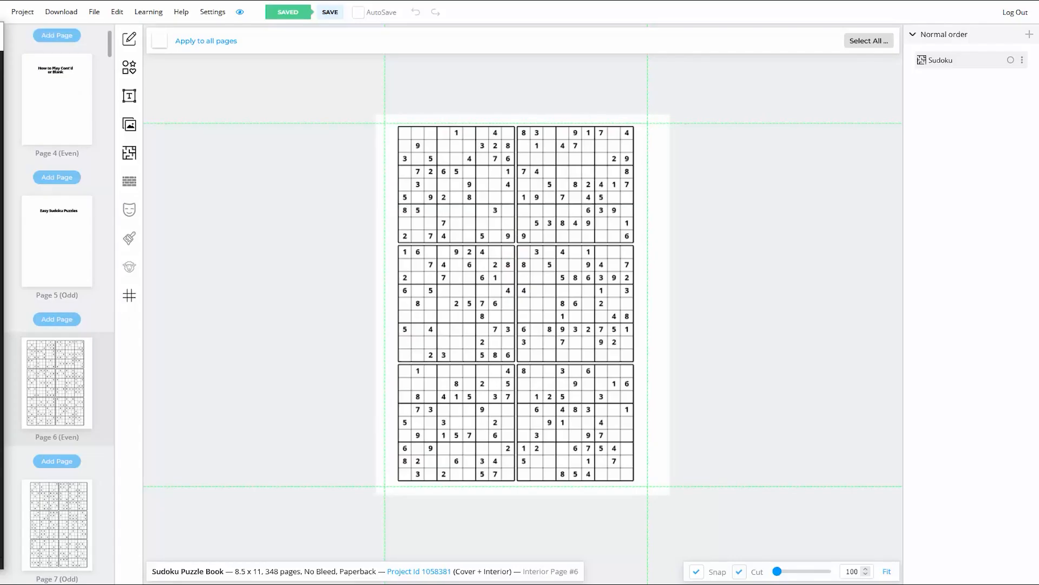
# Open page 63, just after the "Medium Sudoku Puzzles" heading page, and choose the Sudoku template for it
pyautogui.moveTo(113, 54); pyautogui.dragTo(105, 141)
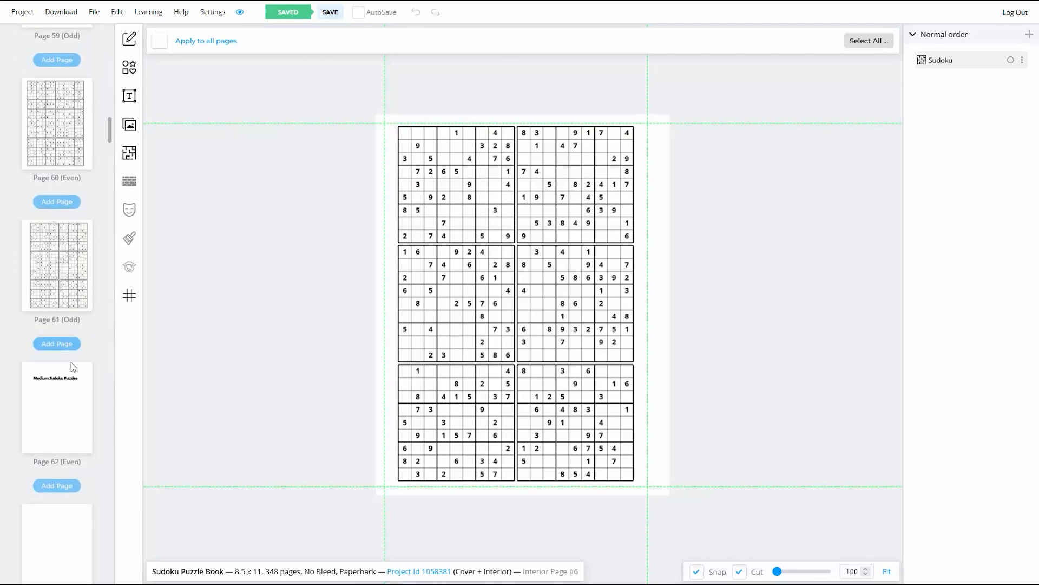
pyautogui.click(54, 403)
pyautogui.scroll(-3, 68, 331)
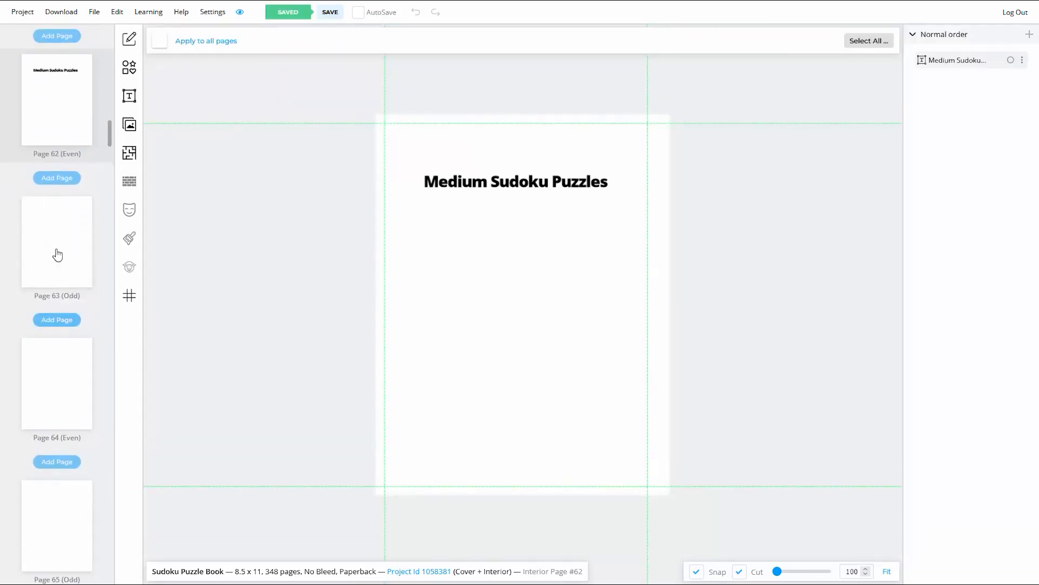
pyautogui.click(57, 229)
pyautogui.click(129, 153)
pyautogui.click(615, 70)
pyautogui.click(446, 408)
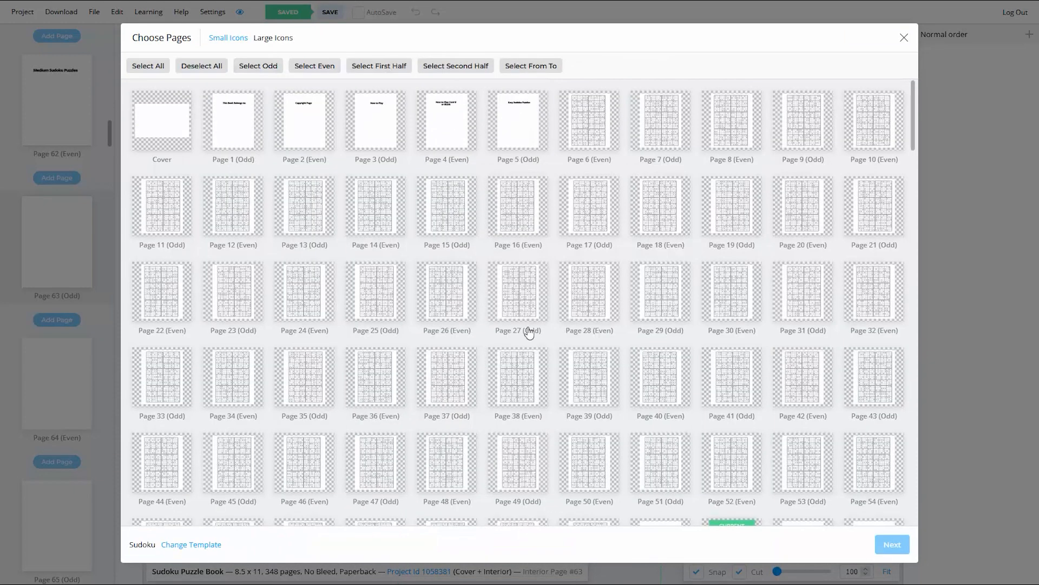
# Select pages 63 to 118 for the Sudoku template and continue to its options
pyautogui.scroll(-5, 513, 336)
pyautogui.click(726, 259)
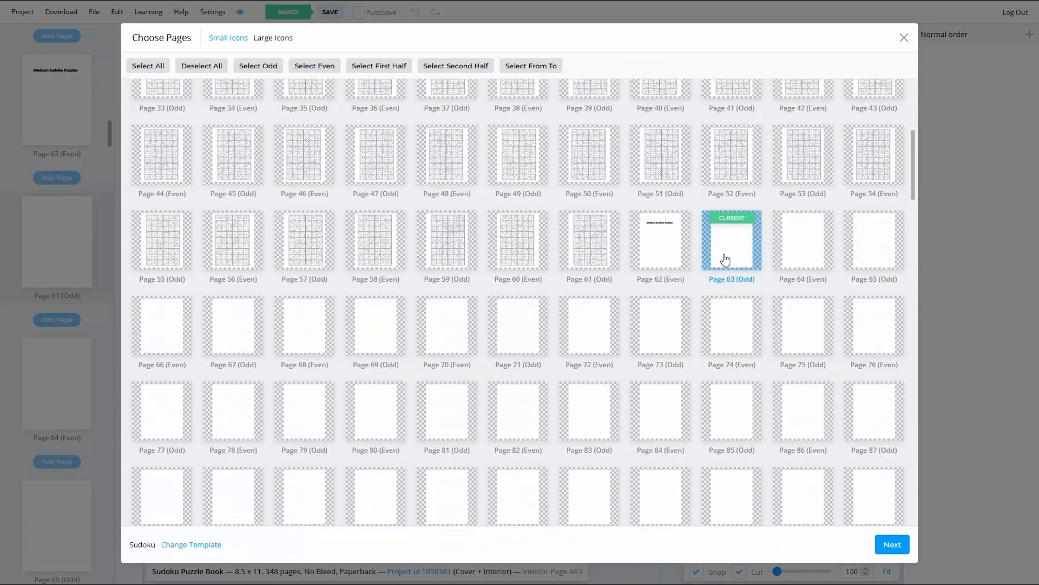
pyautogui.scroll(-3, 622, 322)
pyautogui.scroll(7, 735, 479)
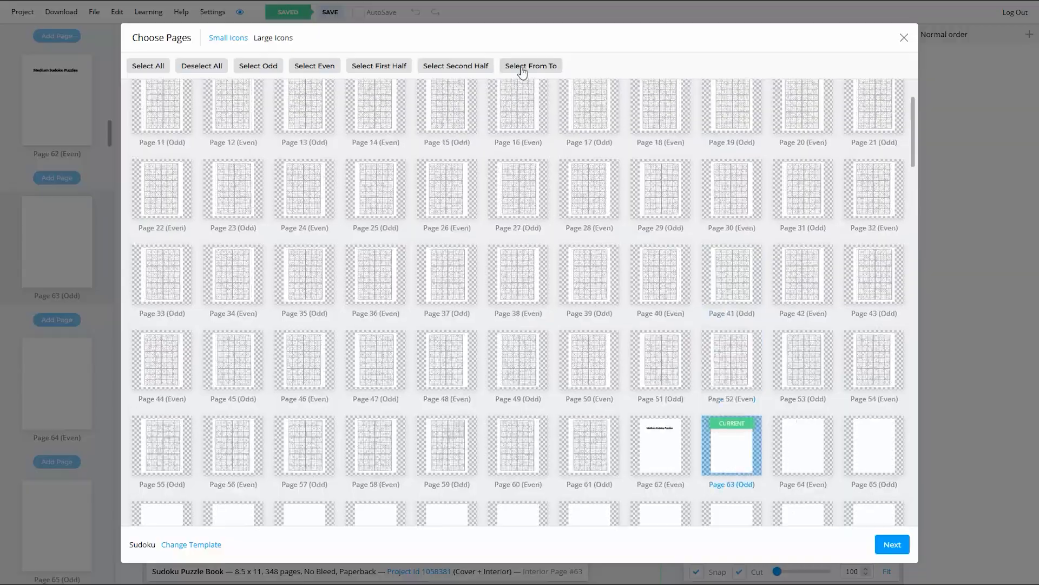
pyautogui.click(531, 66)
pyautogui.write('63')
pyautogui.click(569, 324)
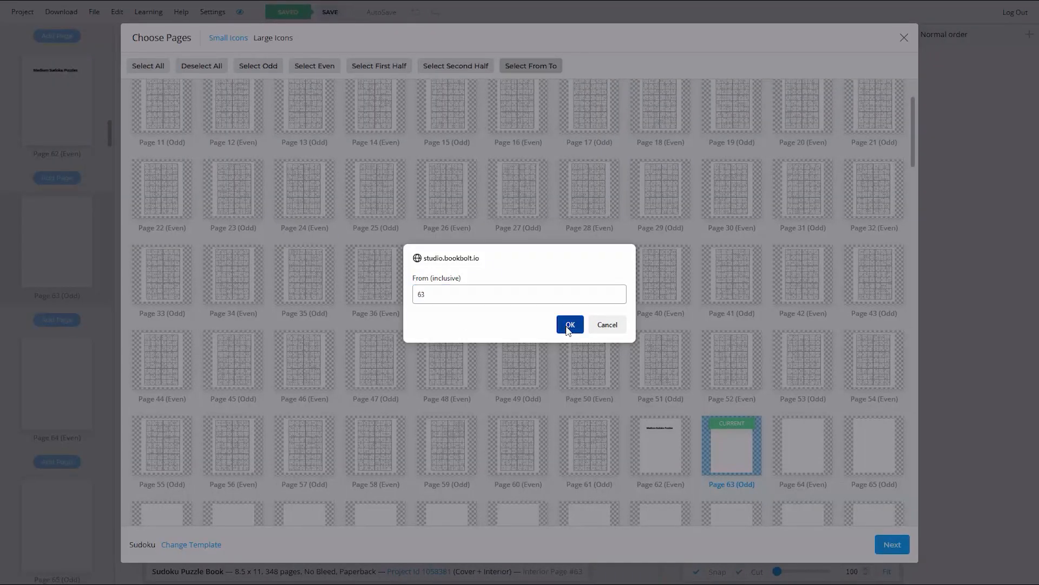
pyautogui.write('118')
pyautogui.click(568, 334)
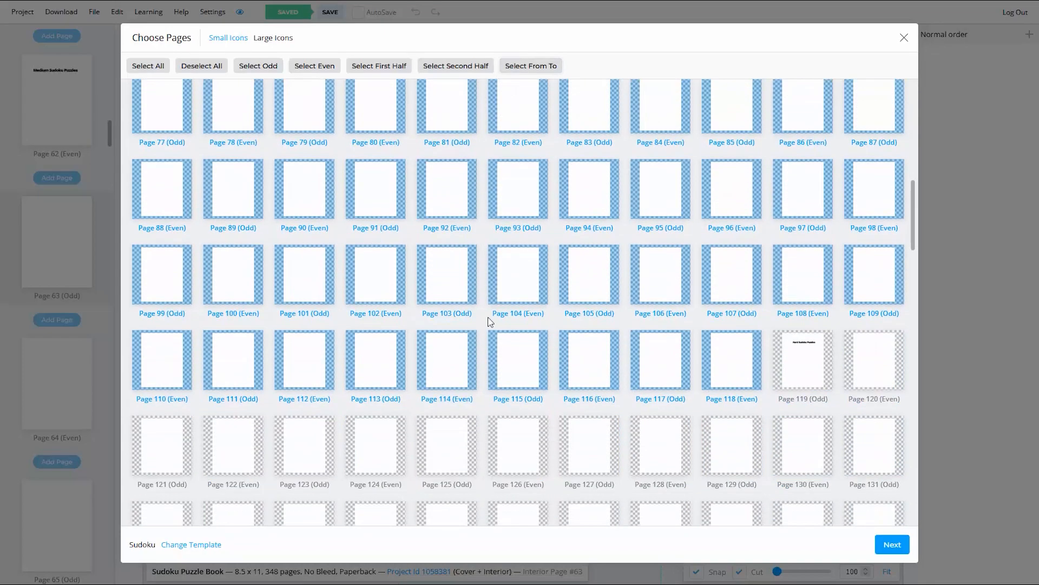
pyautogui.click(886, 548)
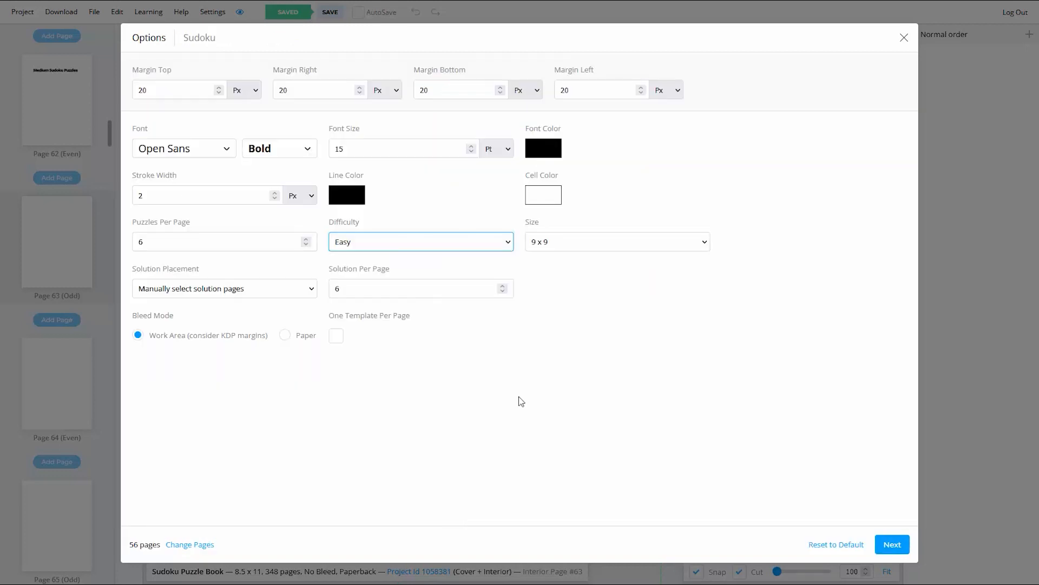
# Set the Sudoku difficulty to Medium and continue to choosing the solution pages
pyautogui.click(497, 243)
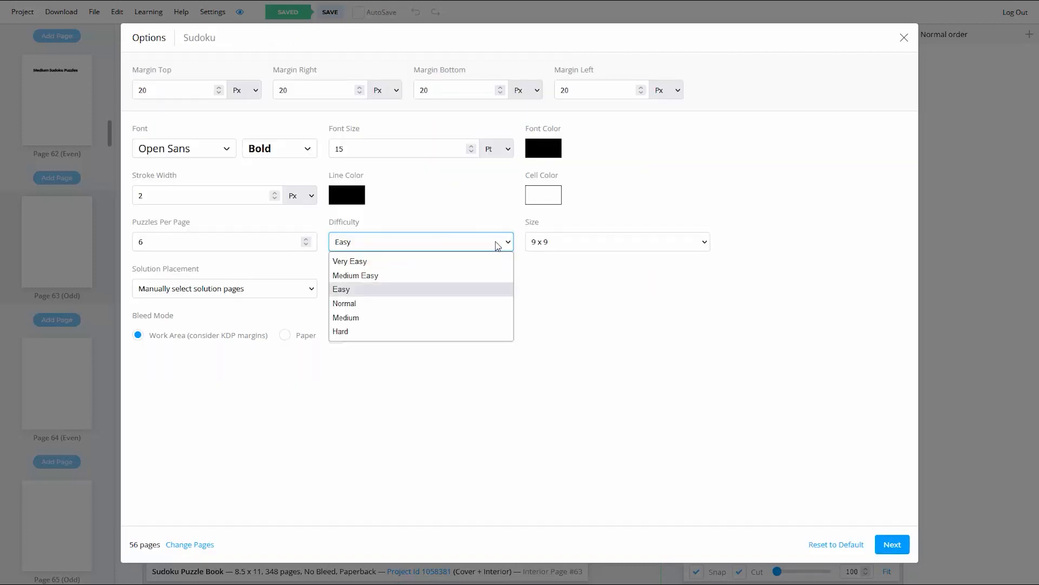
pyautogui.click(388, 319)
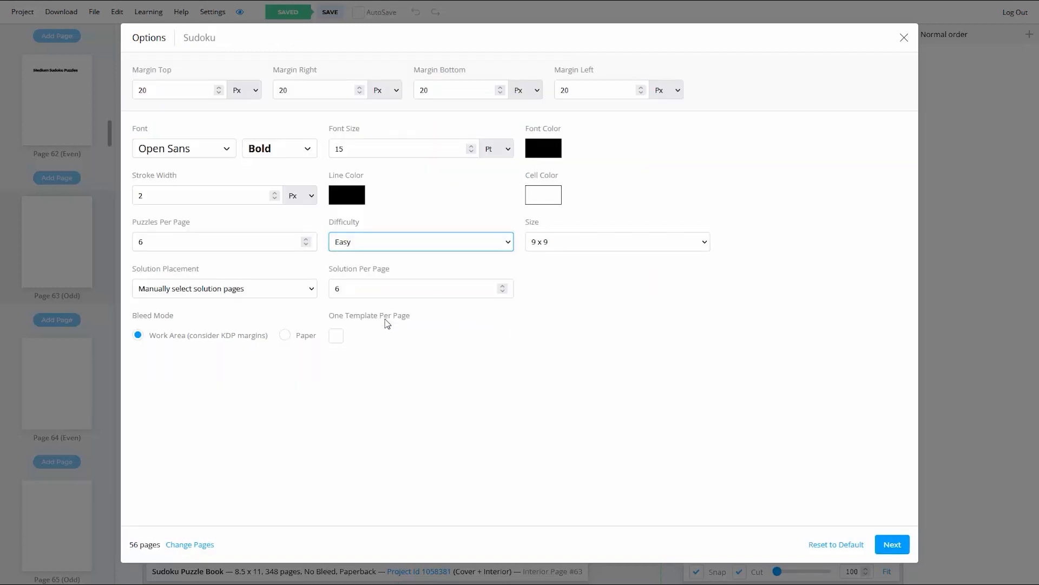
pyautogui.click(892, 546)
# Select pages 236 to 291 as the solution pages and generate the medium puzzles and solutions
pyautogui.scroll(-20, 603, 325)
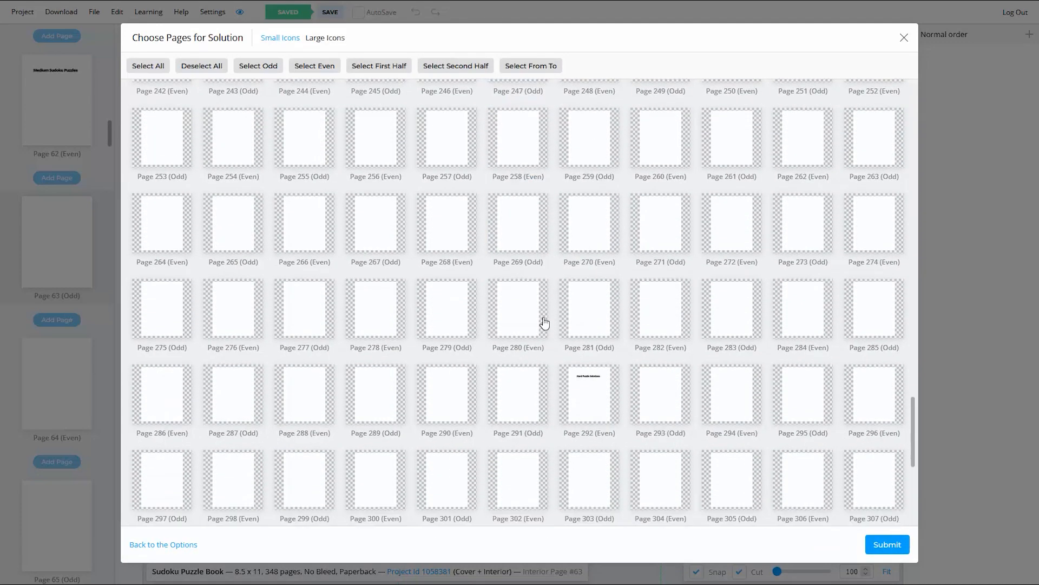
pyautogui.scroll(3, 543, 319)
pyautogui.click(518, 172)
pyautogui.click(531, 66)
pyautogui.write('236')
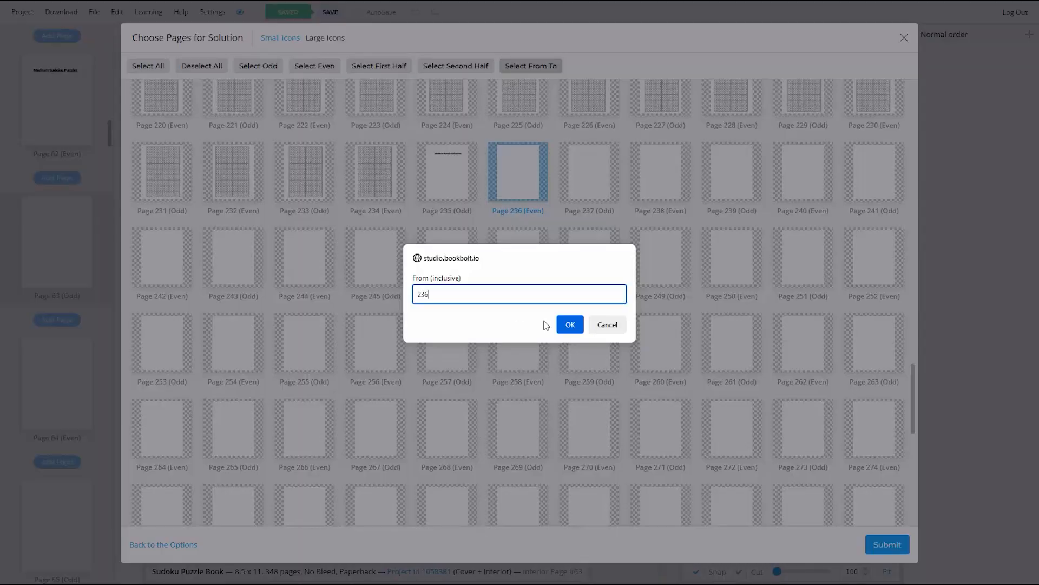
pyautogui.click(569, 325)
pyautogui.write('291')
pyautogui.click(567, 334)
pyautogui.scroll(-3, 568, 340)
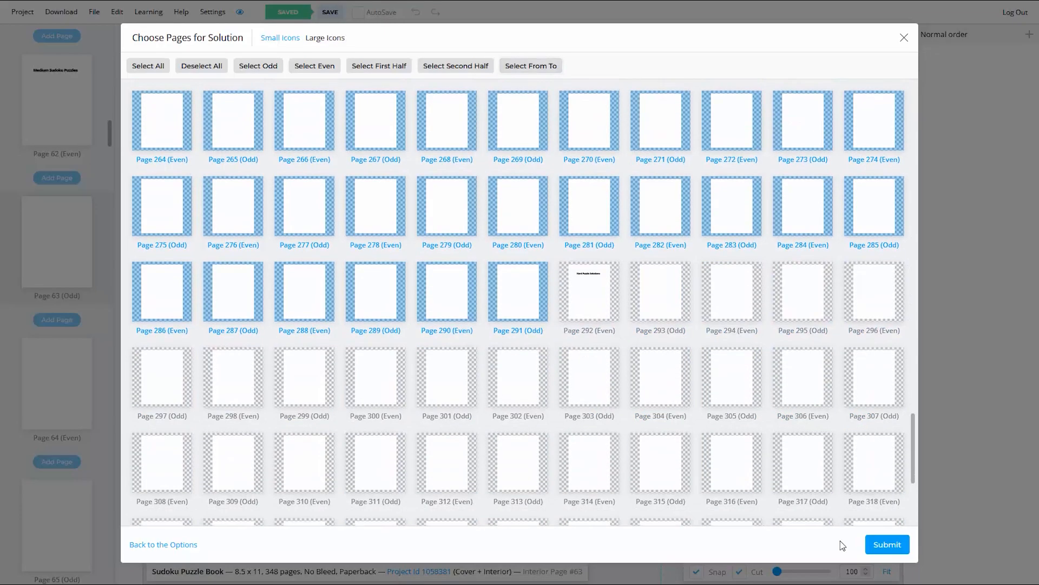
pyautogui.click(884, 544)
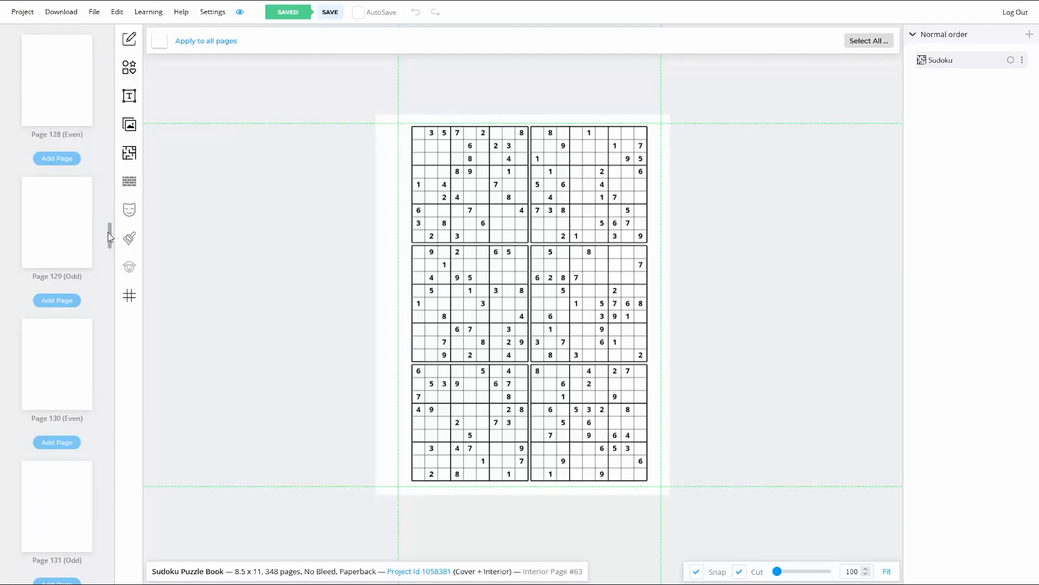
# Open page 120, just after the "Hard Sudoku Puzzles" heading page, and choose the Sudoku template for it
pyautogui.moveTo(108, 232); pyautogui.dragTo(113, 216)
pyautogui.click(57, 359)
pyautogui.click(606, 95)
pyautogui.scroll(-10, 615, 334)
pyautogui.scroll(4, 615, 334)
# Select the puzzle pages from 120 onward and the solution pages from 293 onward, and generate the hard puzzles and solutions
pyautogui.click(531, 67)
pyautogui.write('120')
pyautogui.click(570, 325)
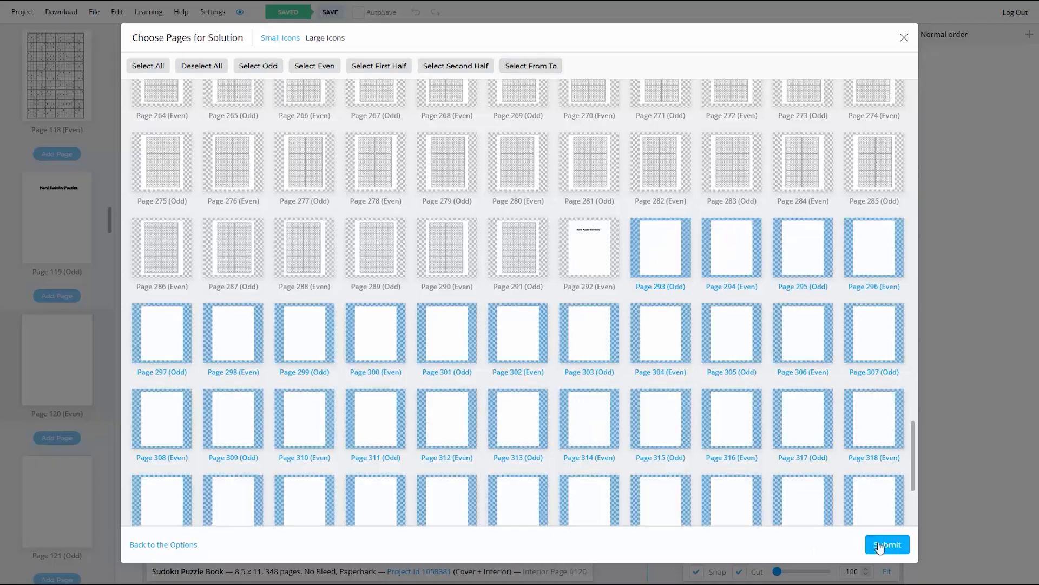
pyautogui.click(881, 544)
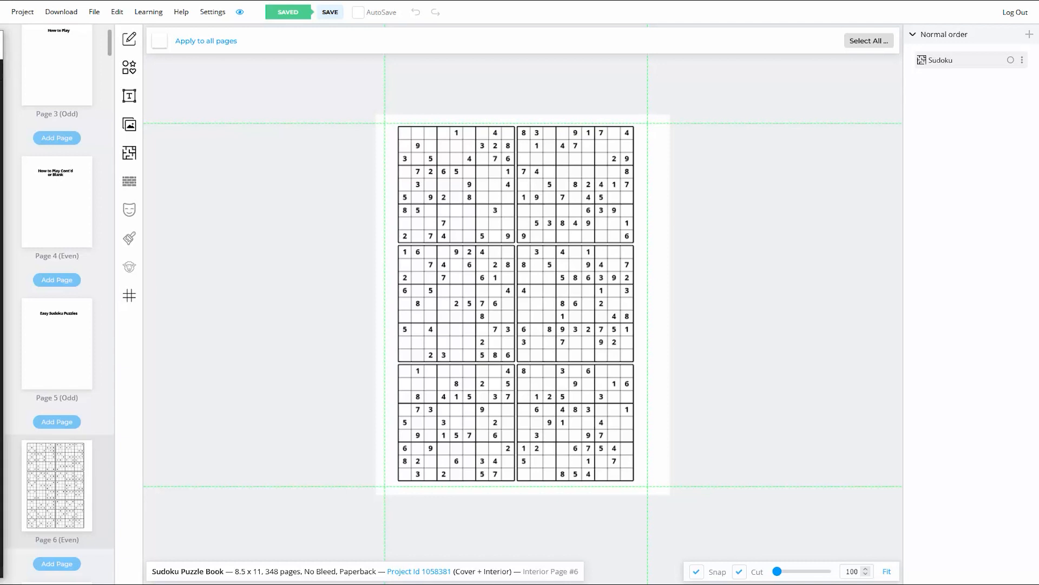
# Move the Sudoku block on page 6 horizontally until its grids meet the right margin guide
pyautogui.click(508, 364)
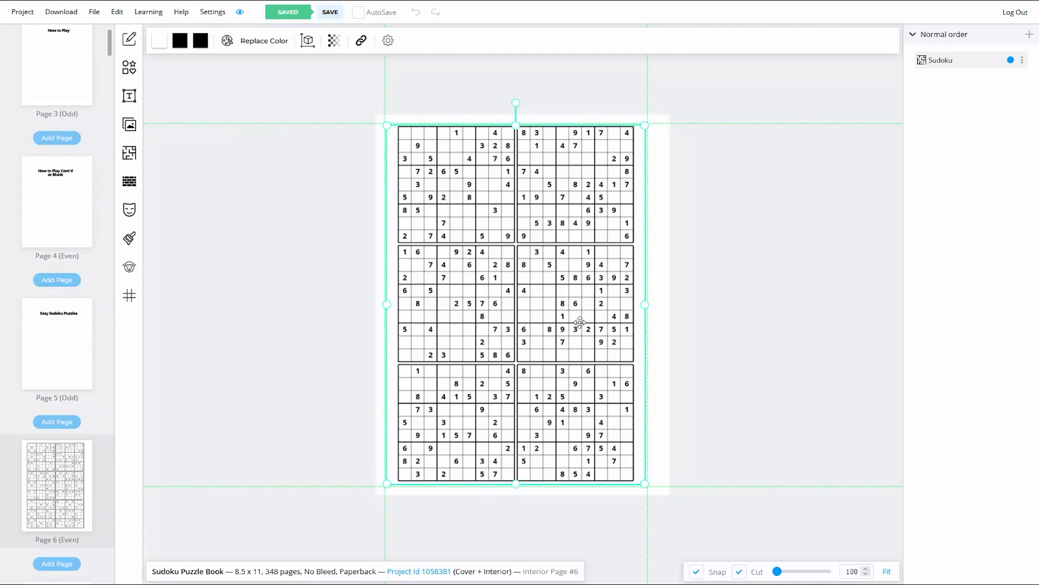
pyautogui.moveTo(580, 323); pyautogui.dragTo(593, 323)
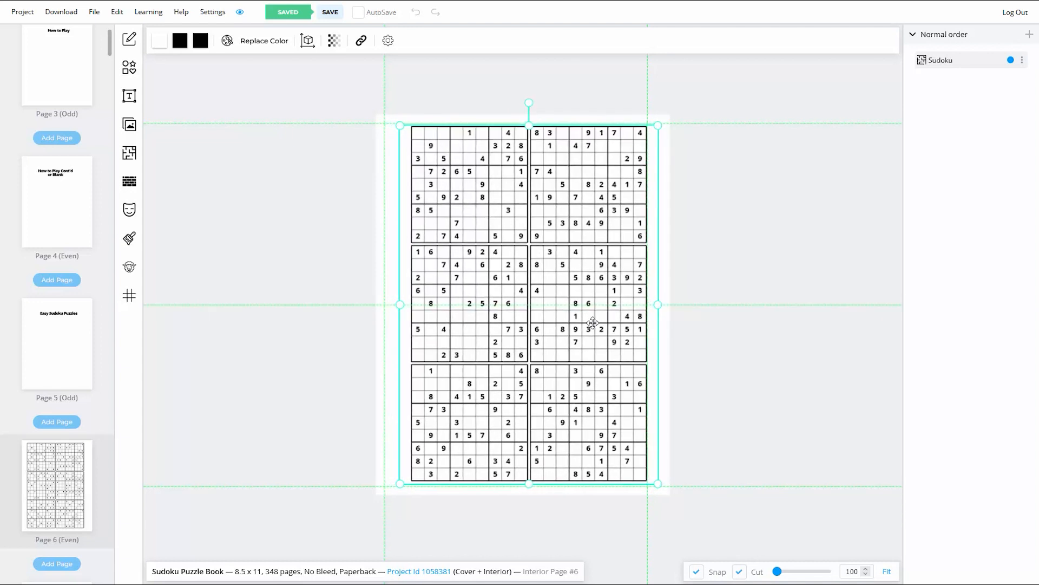
pyautogui.moveTo(592, 323); pyautogui.dragTo(593, 322)
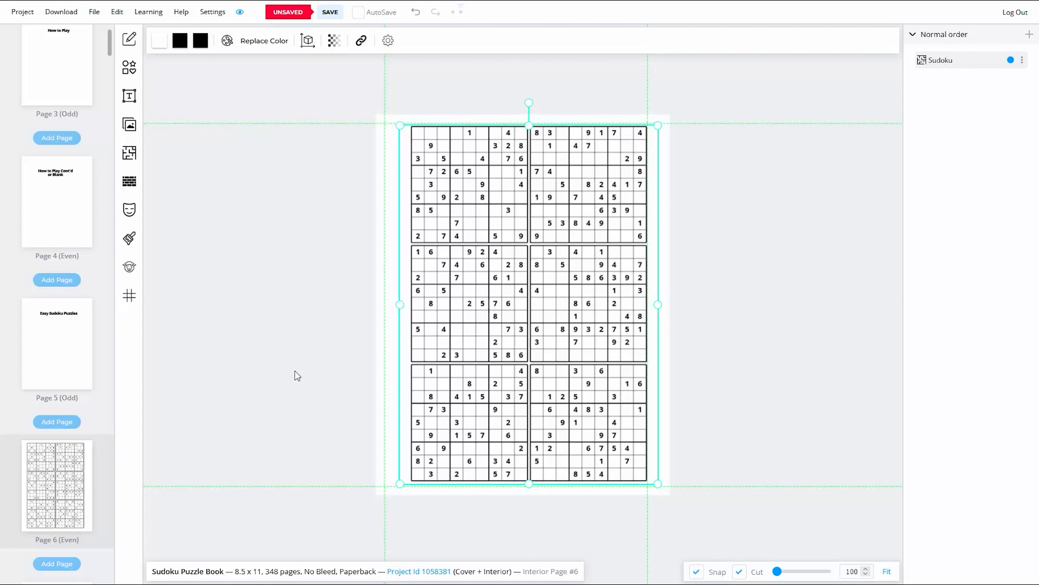
# Open the Sudoku block's contents for editing and move the top two puzzles up to the top margin guide
pyautogui.rightClick(565, 292)
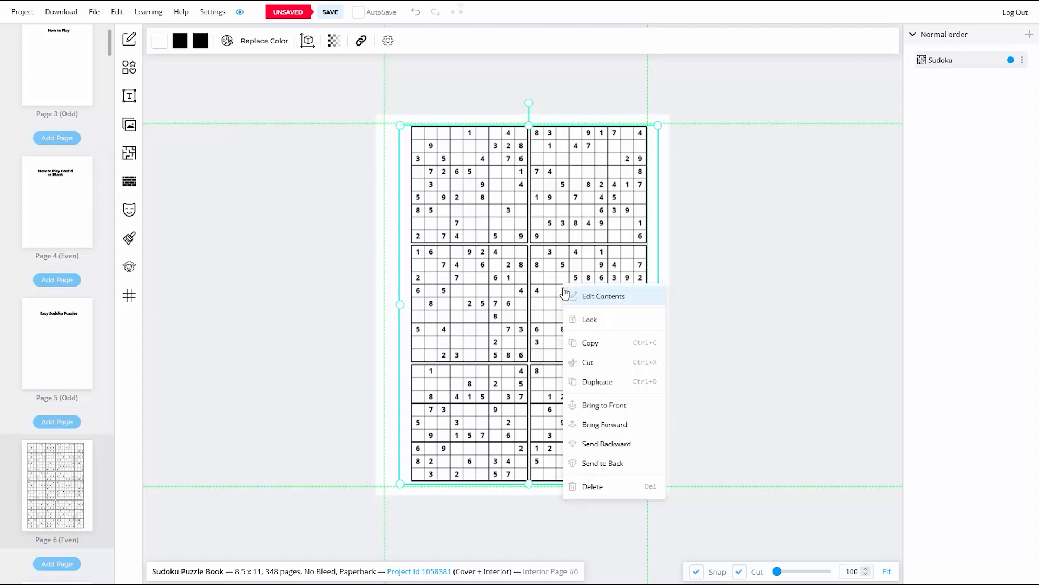
pyautogui.click(615, 297)
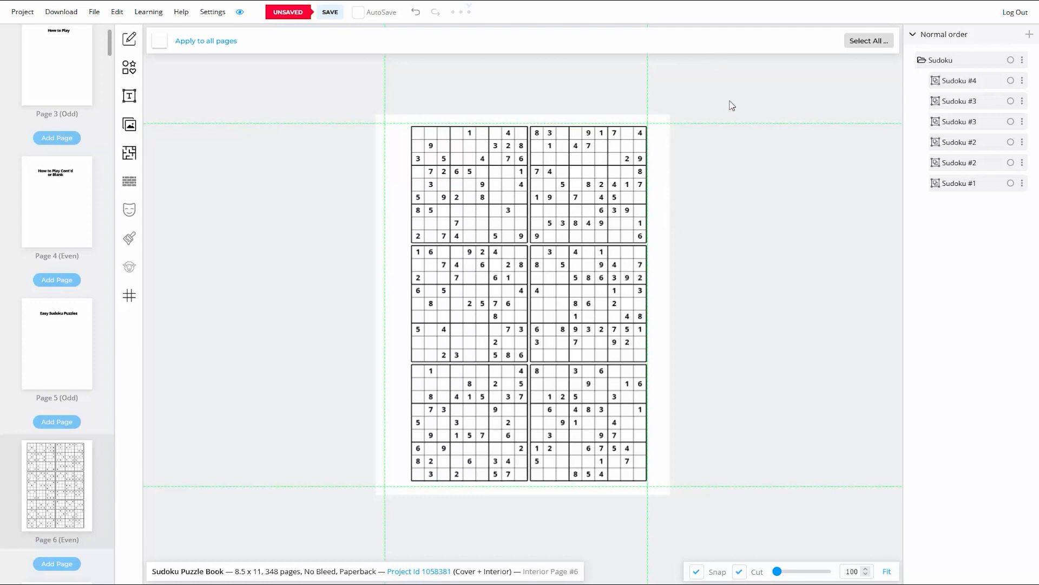
pyautogui.scroll(5, 616, 85)
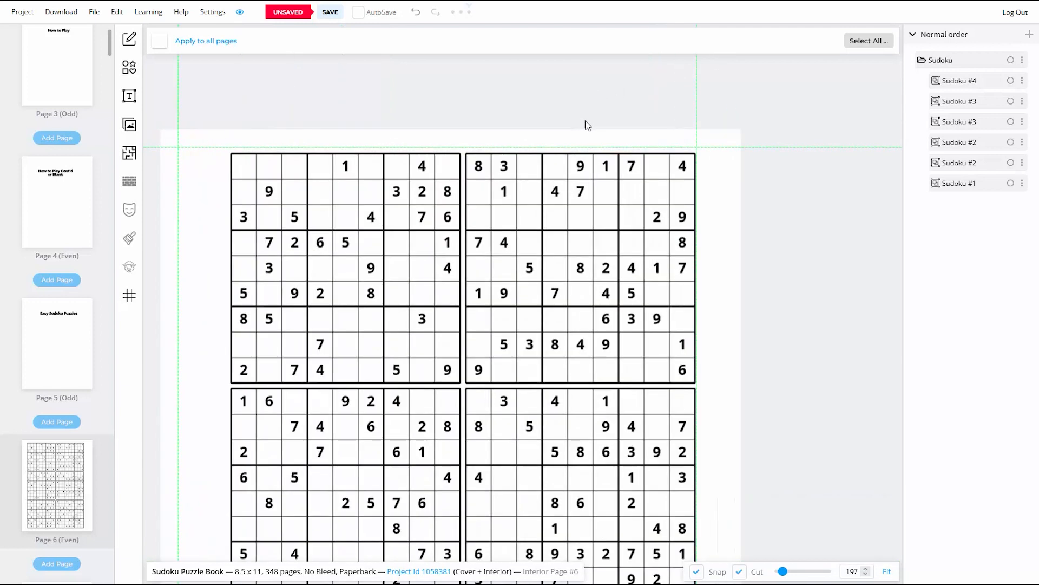
pyautogui.moveTo(763, 187); pyautogui.dragTo(413, 256)
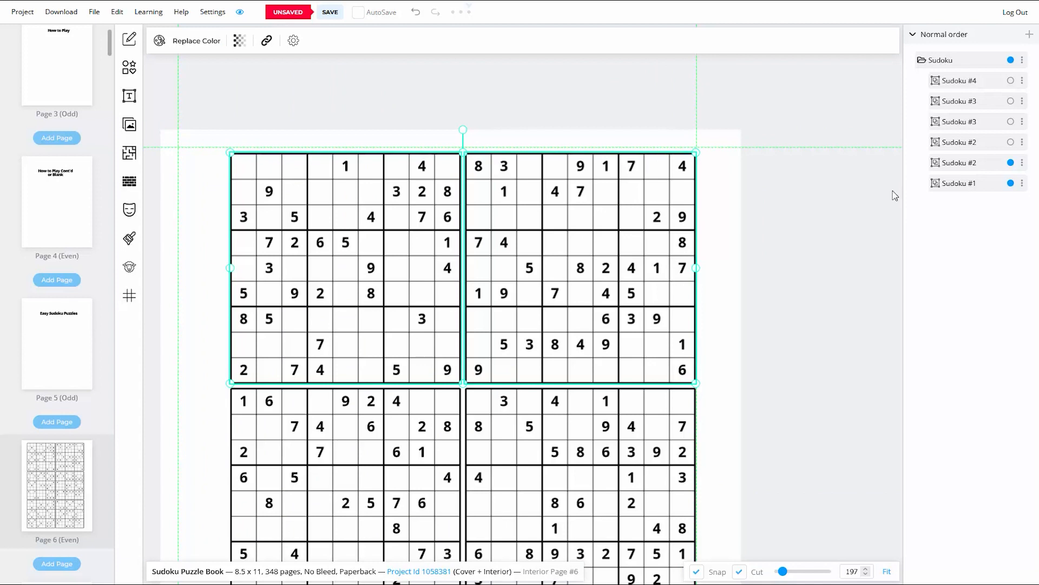
pyautogui.press('Up')
pyautogui.press('Up')
pyautogui.press('Up')
pyautogui.press('Up')
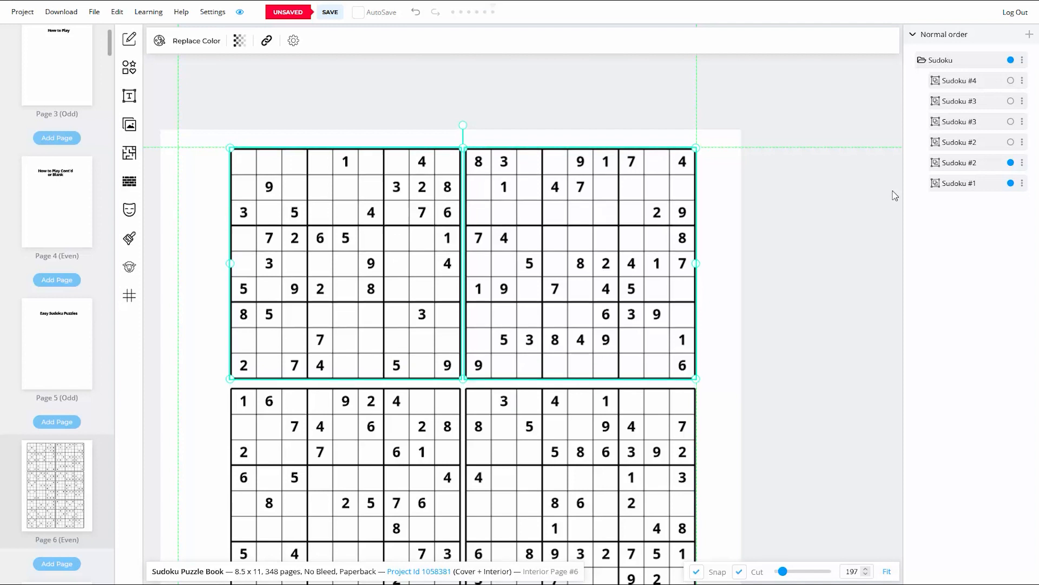
# Select the bottom two puzzles on page 6 and move them down toward the bottom margin guide
pyautogui.scroll(-5, 788, 288)
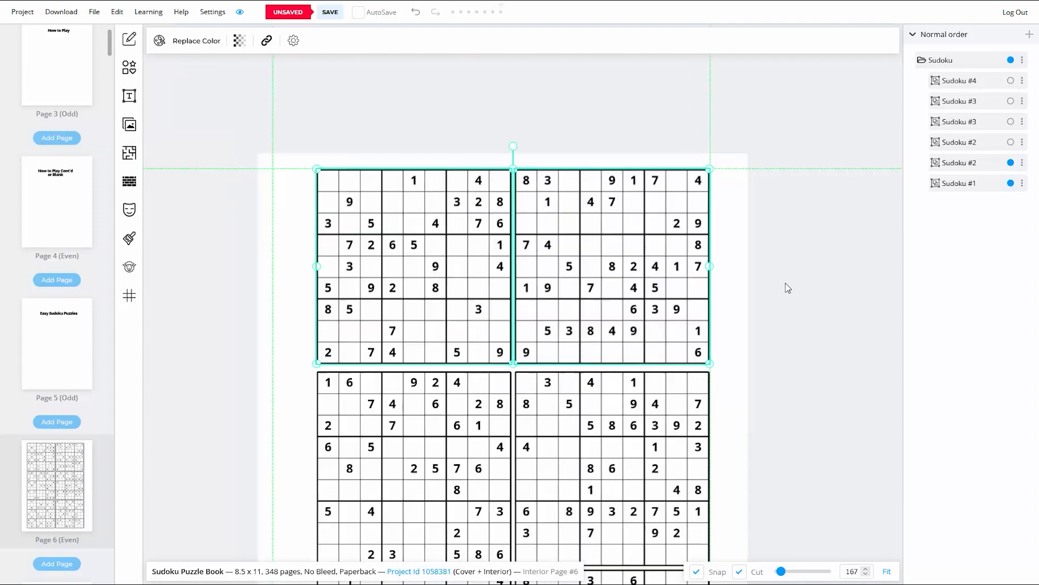
pyautogui.scroll(5, 805, 539)
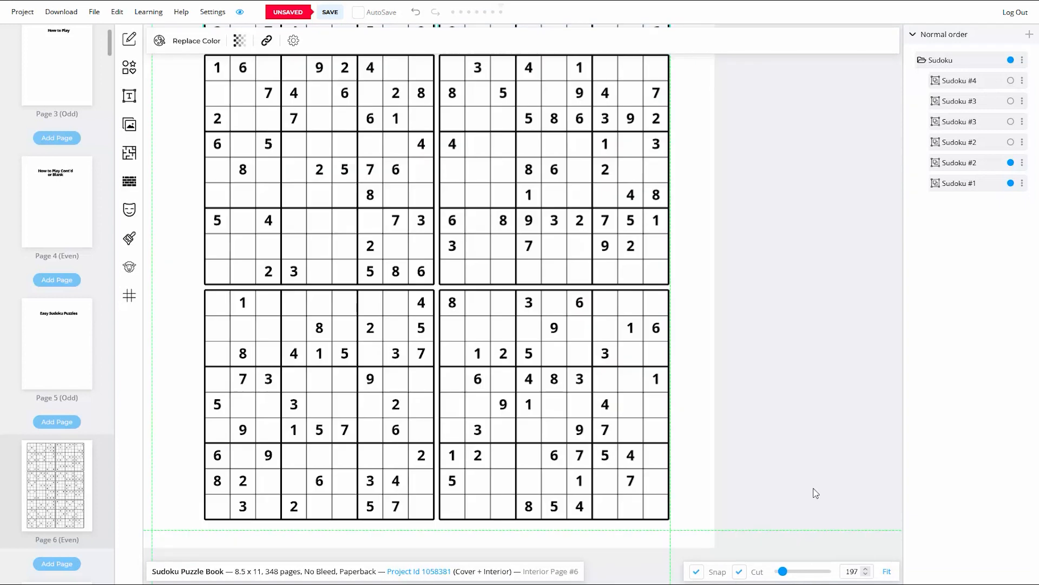
pyautogui.moveTo(823, 422); pyautogui.dragTo(269, 497)
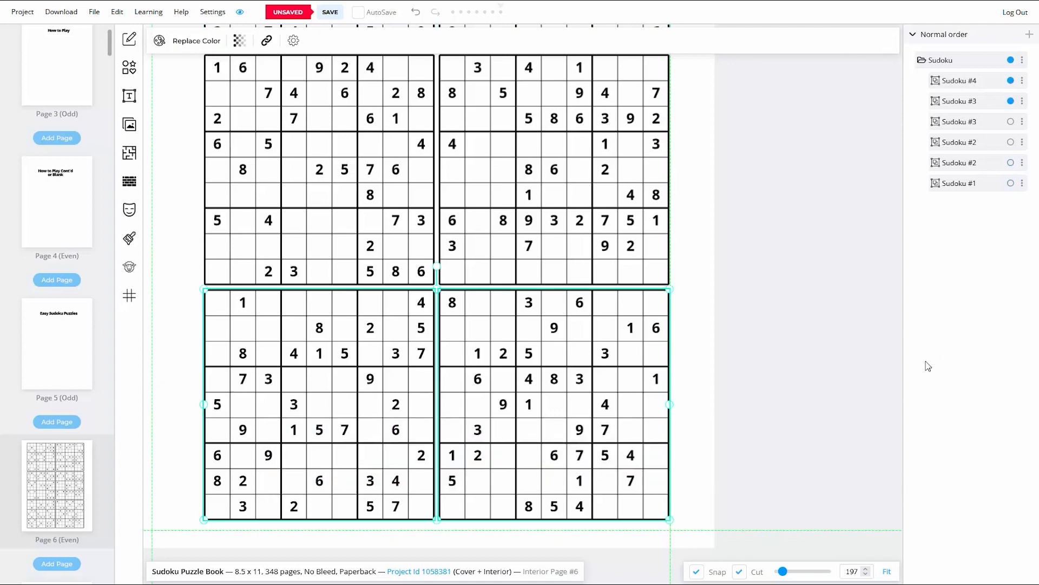
pyautogui.press('Down')
pyautogui.press('Down')
pyautogui.press('Down')
pyautogui.press('Down')
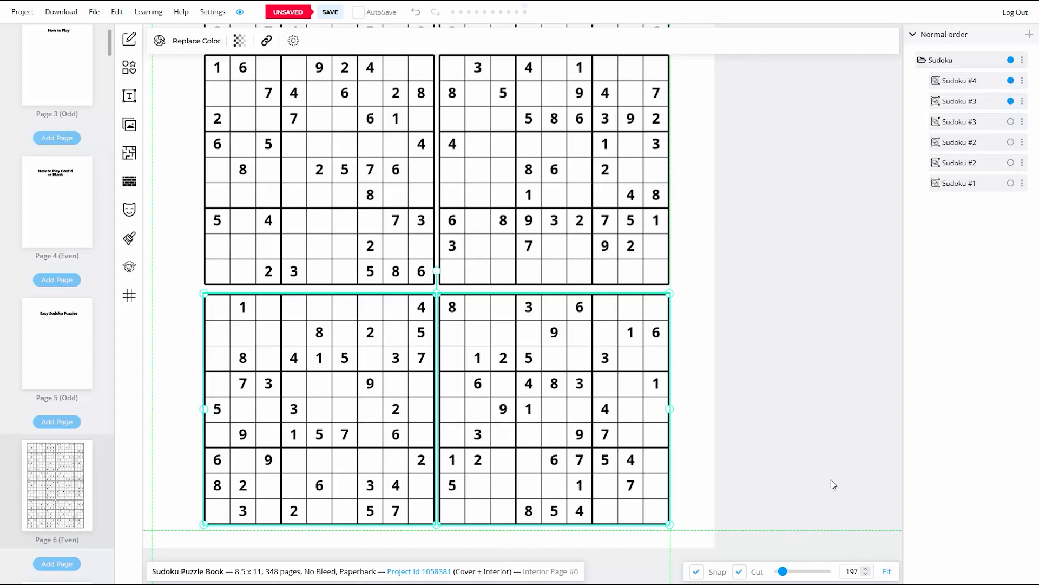
# Select all six puzzles and shift them down slightly to center them between the top and bottom margin guides
pyautogui.scroll(-3, 800, 426)
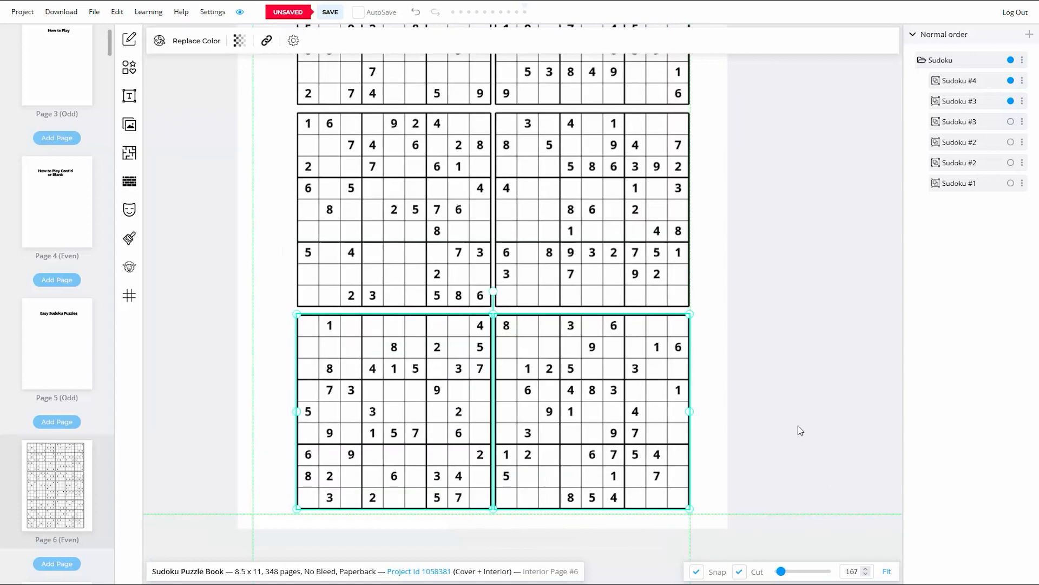
pyautogui.moveTo(845, 239); pyautogui.dragTo(803, 273)
pyautogui.click(793, 235)
pyautogui.moveTo(843, 160); pyautogui.dragTo(406, 485)
pyautogui.moveTo(586, 329); pyautogui.dragTo(586, 331)
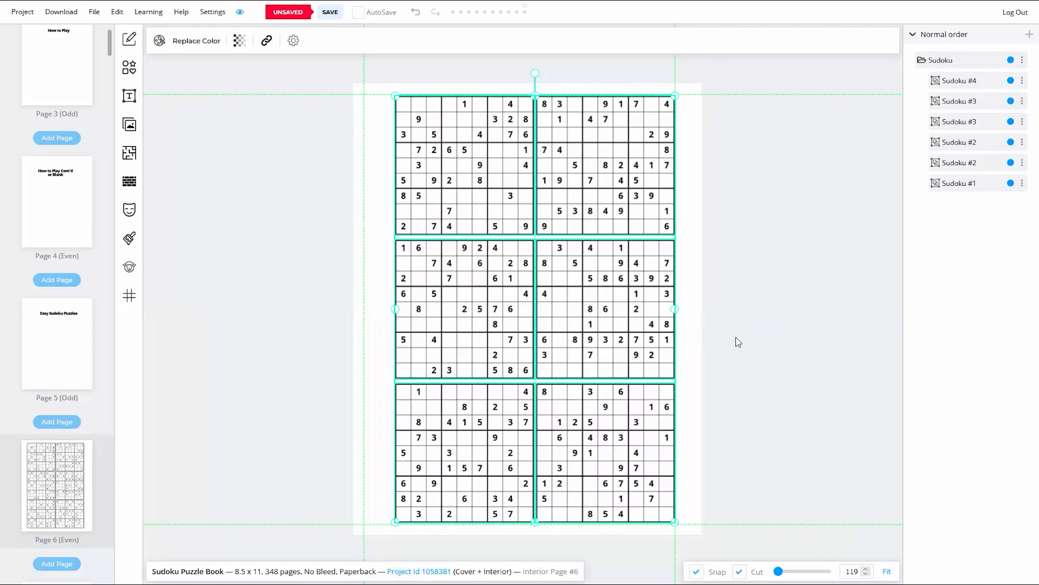
# Select the top two puzzles again and nudge them up onto the top margin guide
pyautogui.scroll(5, 754, 69)
pyautogui.moveTo(745, 137); pyautogui.dragTo(155, 285)
pyautogui.press('Up')
pyautogui.press('Up')
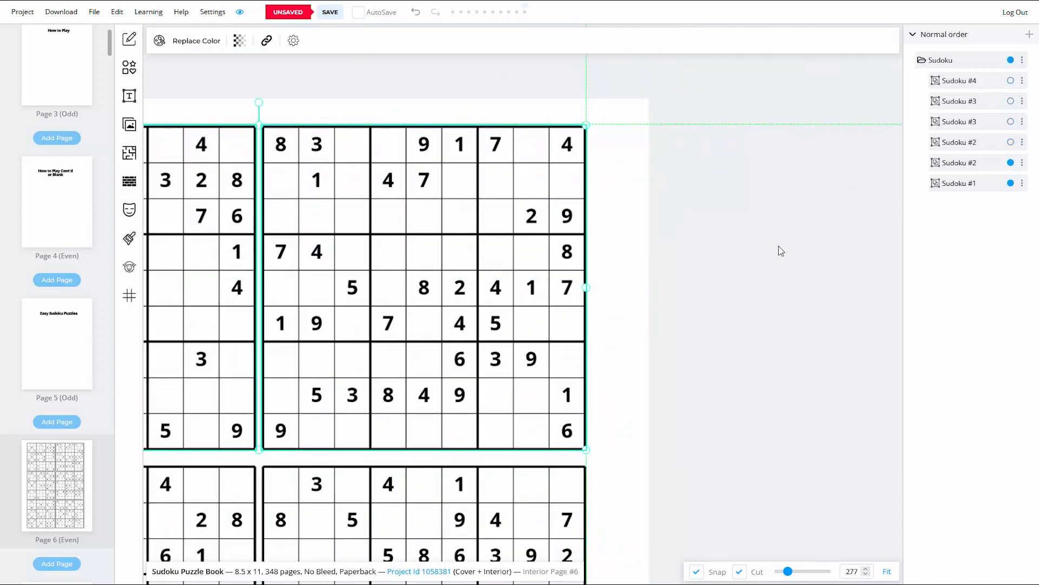
# Select the bottom two puzzles again and nudge them down onto the bottom margin guide
pyautogui.scroll(-8, 779, 246)
pyautogui.scroll(6, 807, 482)
pyautogui.click(638, 481)
pyautogui.scroll(-2, 749, 464)
pyautogui.press('Down')
pyautogui.press('Down')
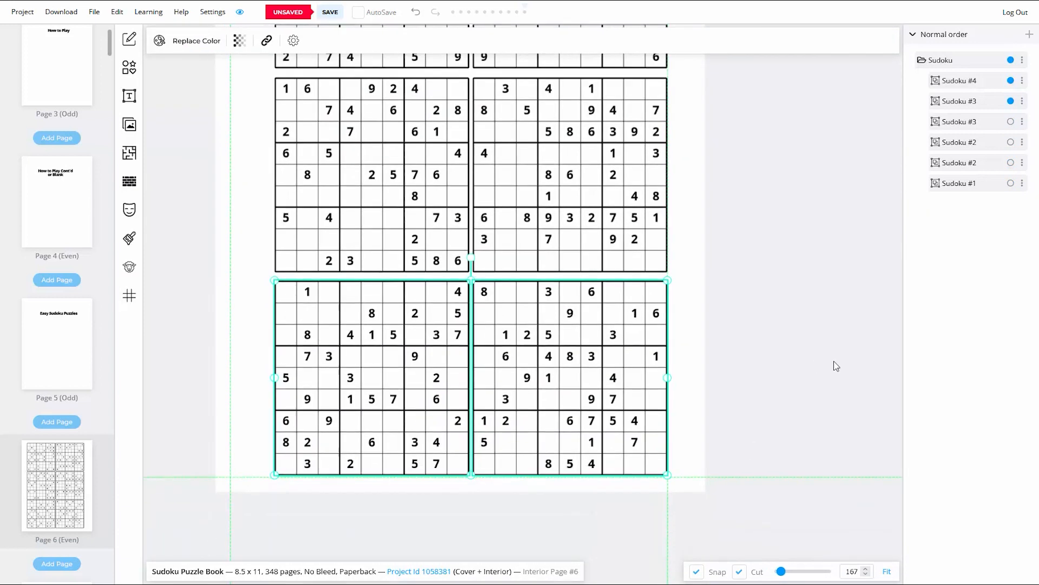
pyautogui.press('Down')
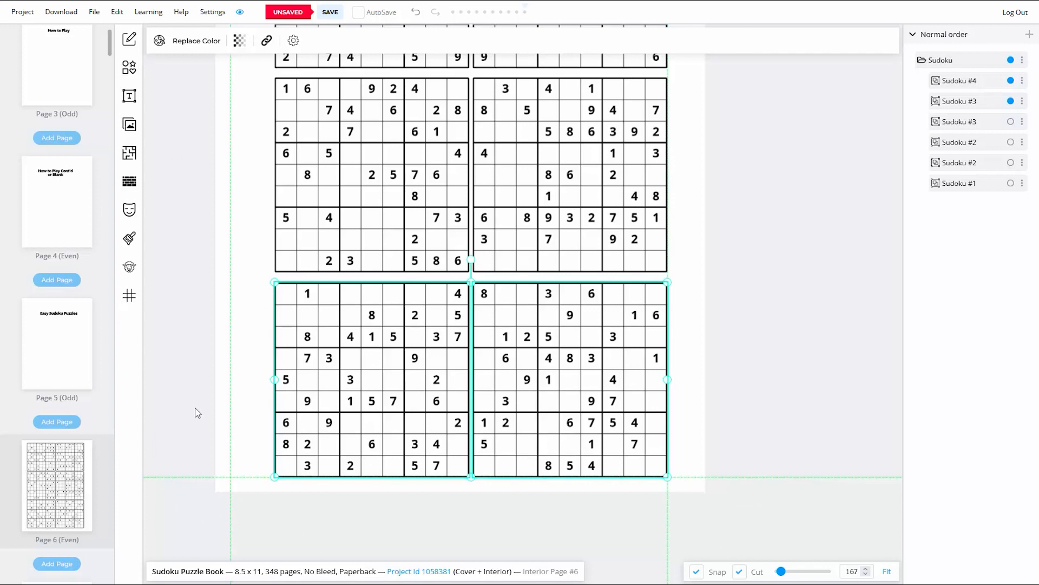
pyautogui.press('Down')
pyautogui.click(787, 401)
pyautogui.scroll(-2, 787, 401)
pyautogui.scroll(-1, 787, 398)
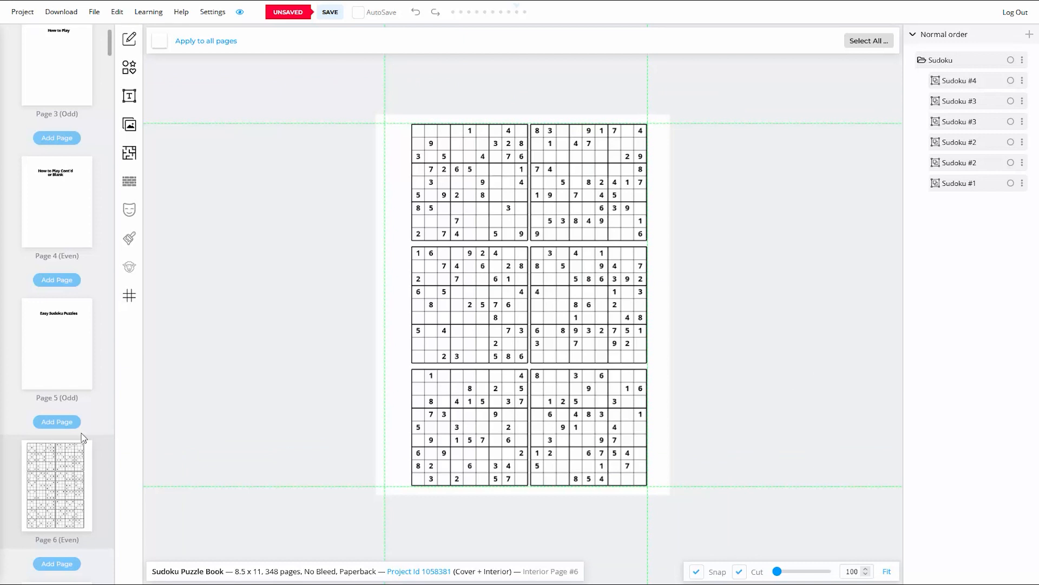
# Move the three left-column puzzles left until the gap between columns matches the gap to the left margin guide, and save the project
pyautogui.moveTo(378, 122); pyautogui.dragTo(438, 507)
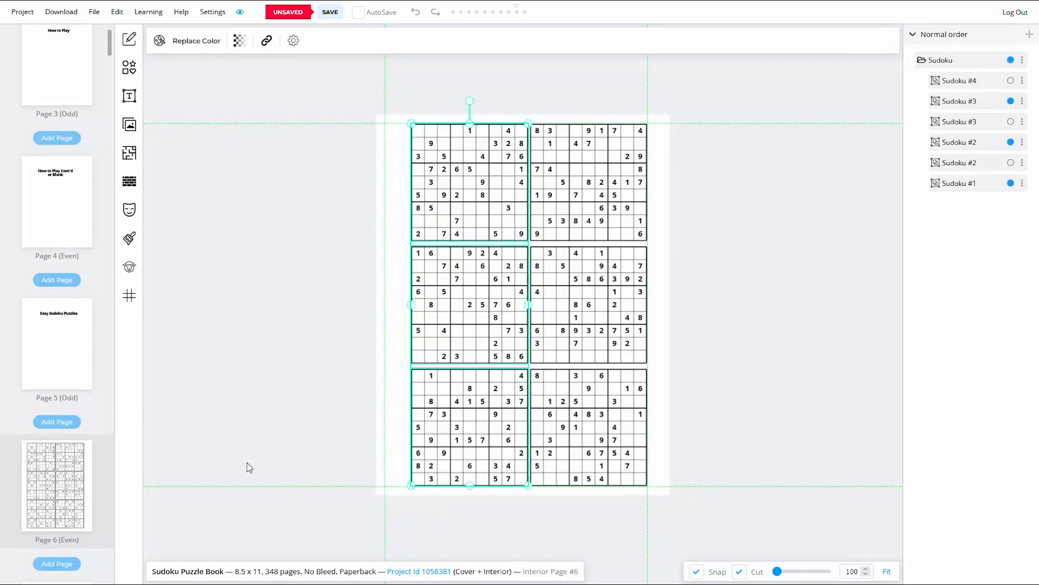
pyautogui.press('Left')
pyautogui.press('Left')
pyautogui.press('Left')
pyautogui.press('Left')
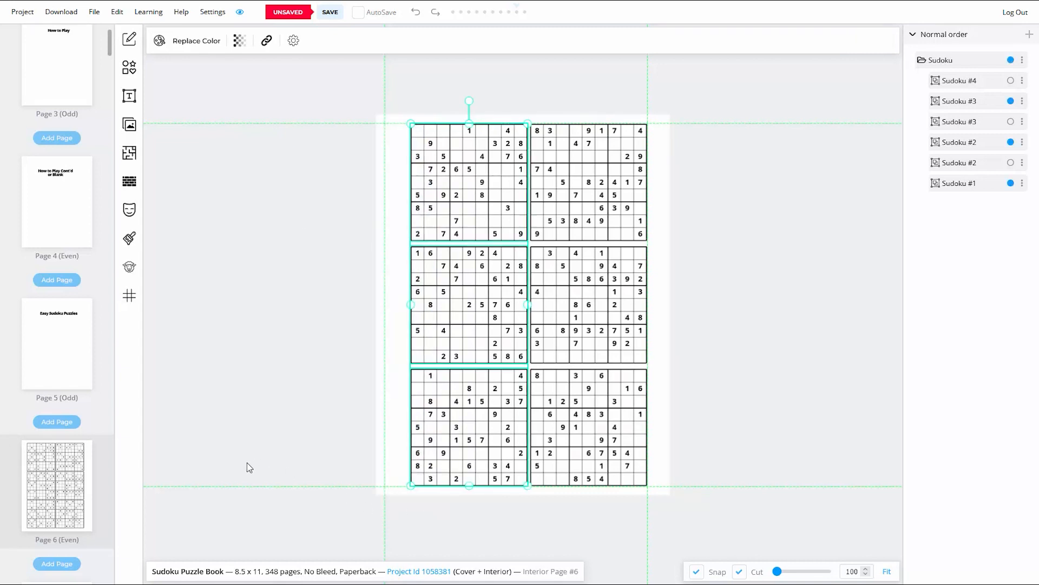
pyautogui.press('Left')
pyautogui.press('Left')
pyautogui.press('Left')
pyautogui.press('Left')
pyautogui.press('Left')
pyautogui.press('Left')
pyautogui.press('Left')
pyautogui.press('Left')
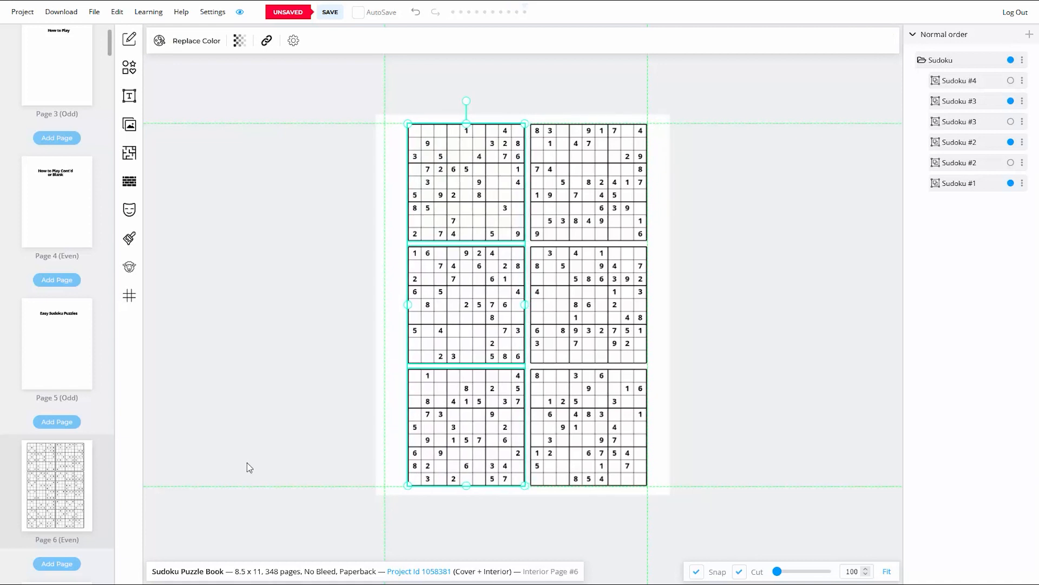
pyautogui.press('Left')
pyautogui.press('Left')
pyautogui.press('Left')
pyautogui.press('Left')
pyautogui.press('Left')
pyautogui.press('Left')
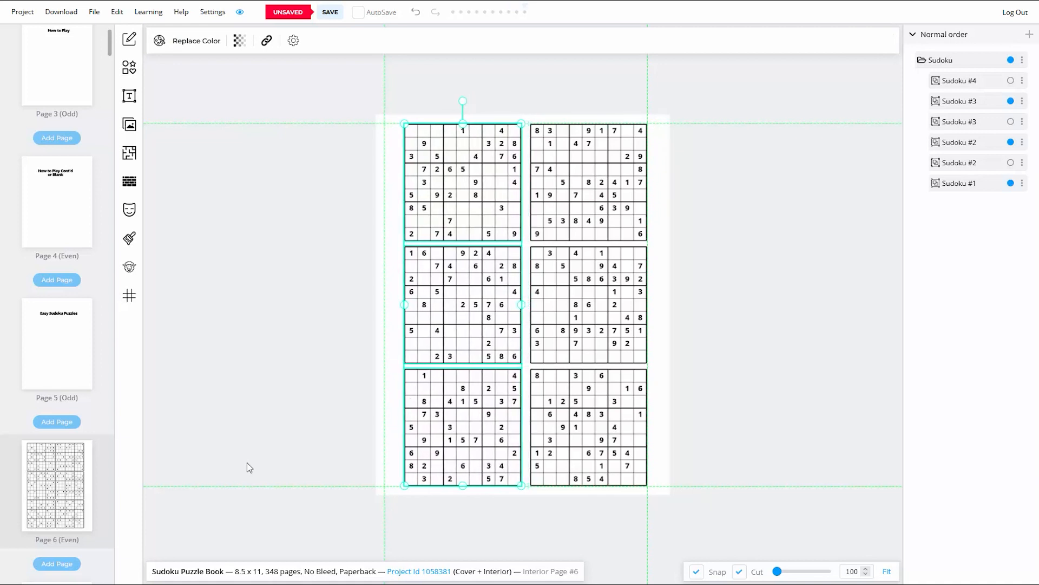
pyautogui.press('Left')
pyautogui.press('Left')
pyautogui.press('Left')
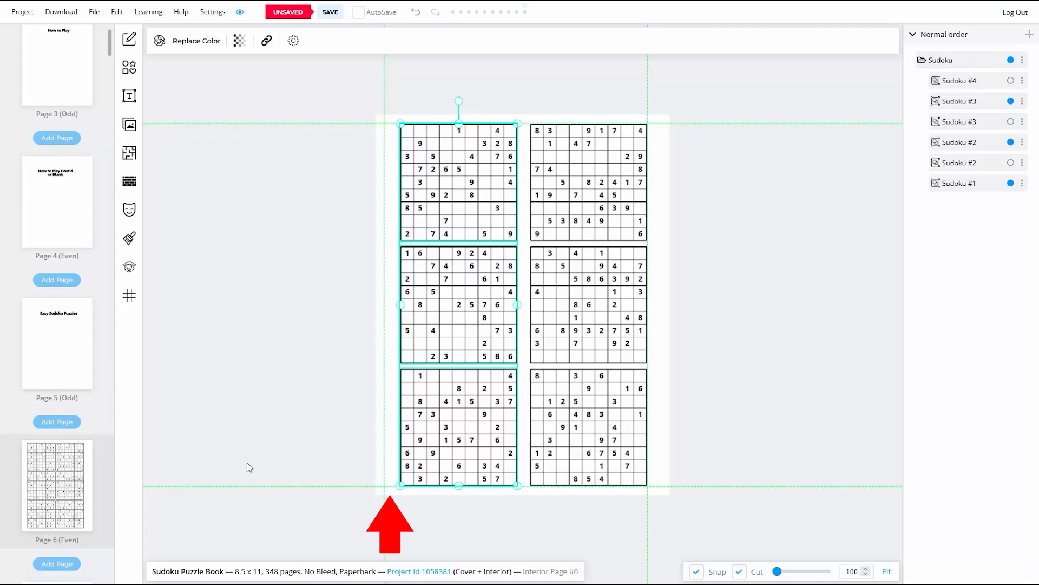
pyautogui.press('Left')
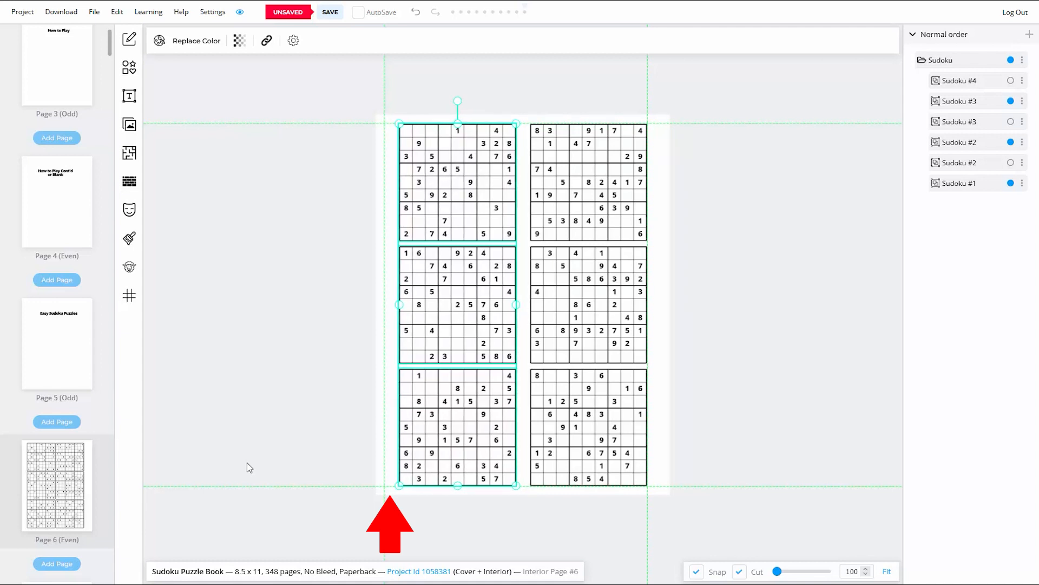
pyautogui.click(1010, 60)
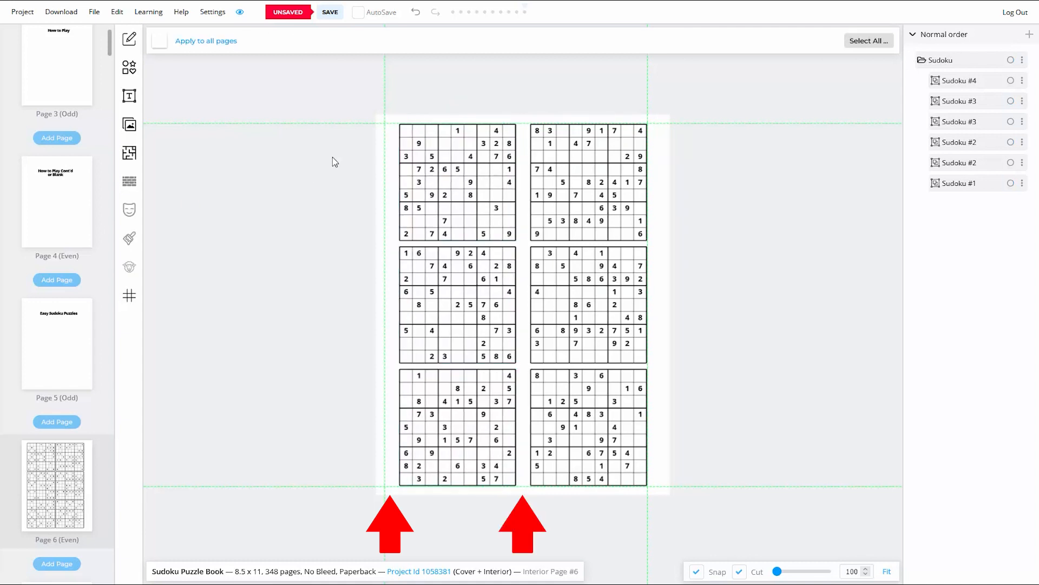
pyautogui.click(340, 16)
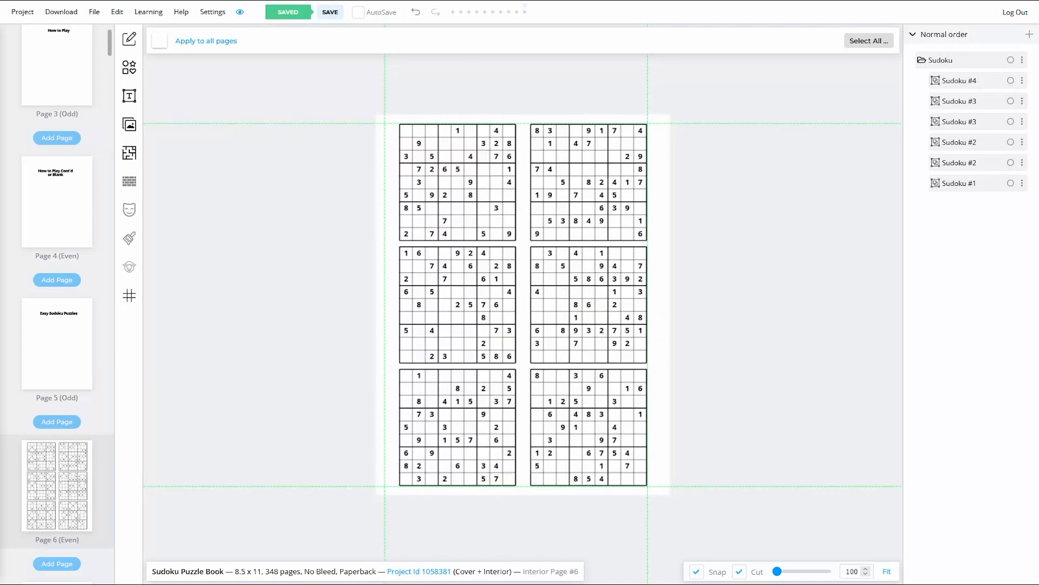
# Add a heading text reading "EASY 1" to the puzzle page
pyautogui.click(130, 98)
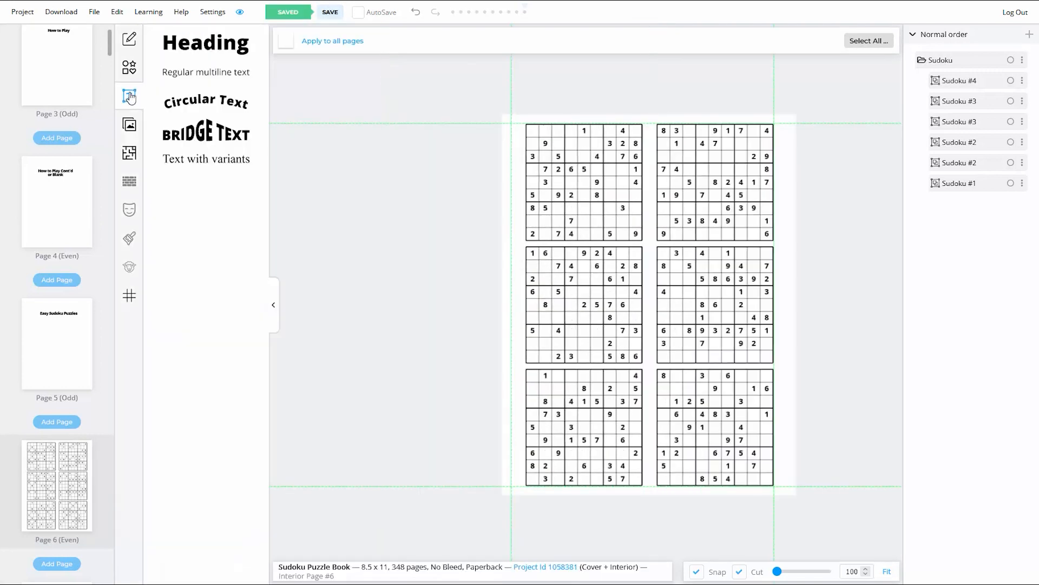
pyautogui.click(206, 44)
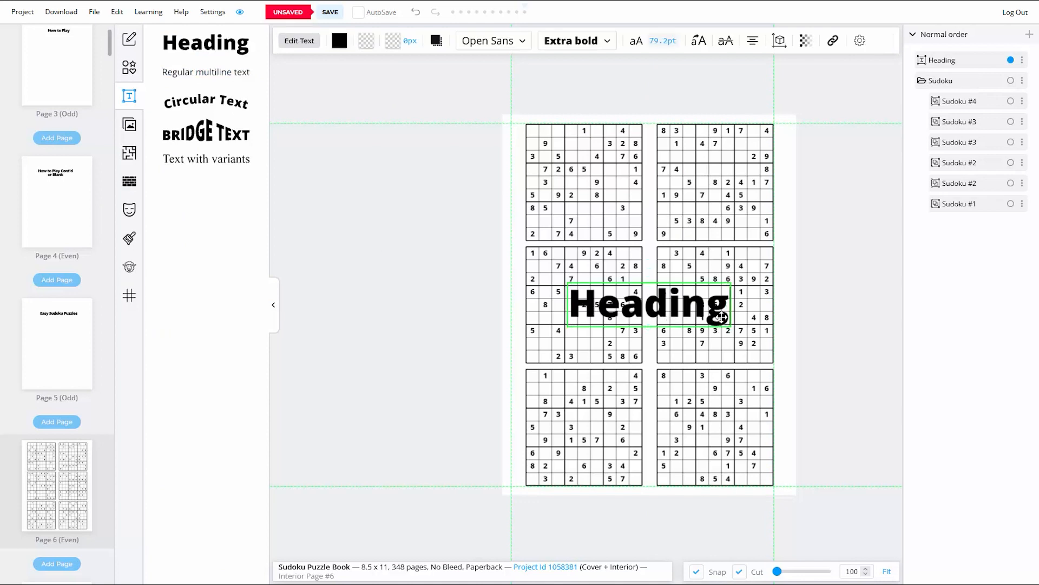
pyautogui.press('BackSpace')
pyautogui.press('BackSpace')
pyautogui.press('BackSpace')
pyautogui.press('BackSpace')
pyautogui.press('BackSpace')
pyautogui.press('BackSpace')
pyautogui.press('BackSpace')
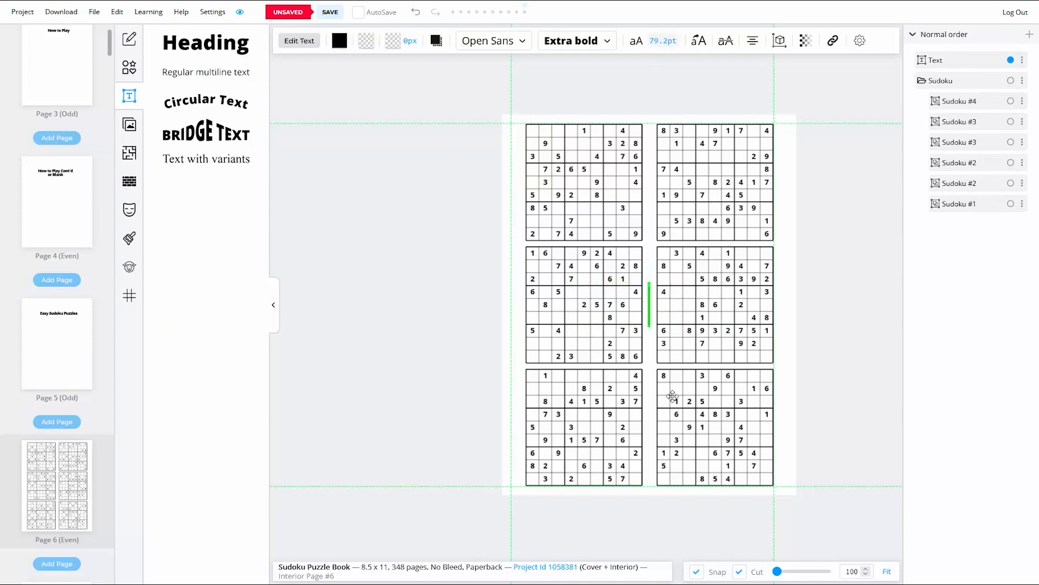
pyautogui.write('EASY 1')
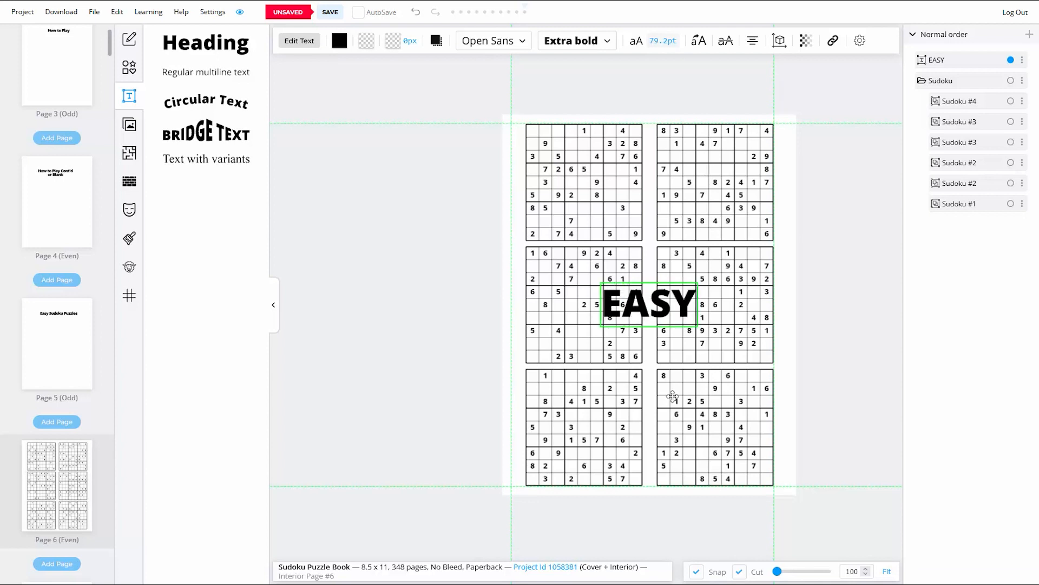
pyautogui.click(725, 376)
pyautogui.click(482, 358)
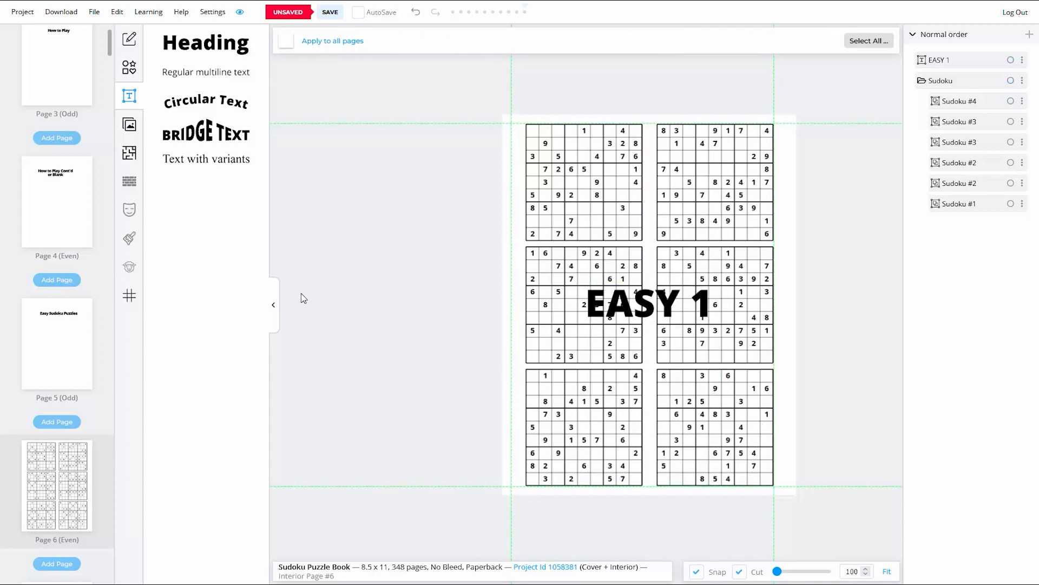
pyautogui.click(271, 313)
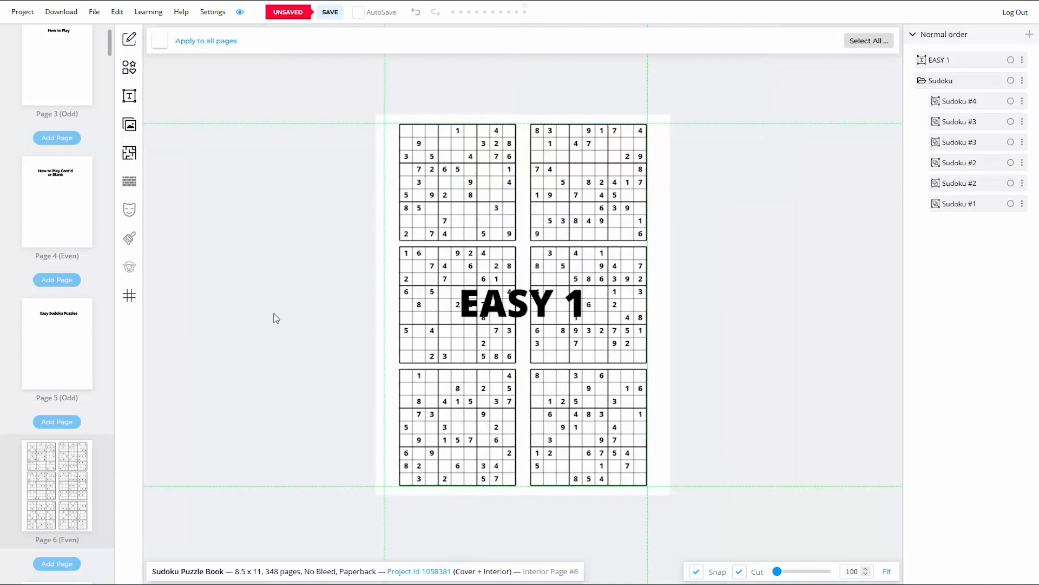
# Set the EASY 1 label's font size to 16 pt and its text alignment to center
pyautogui.click(517, 305)
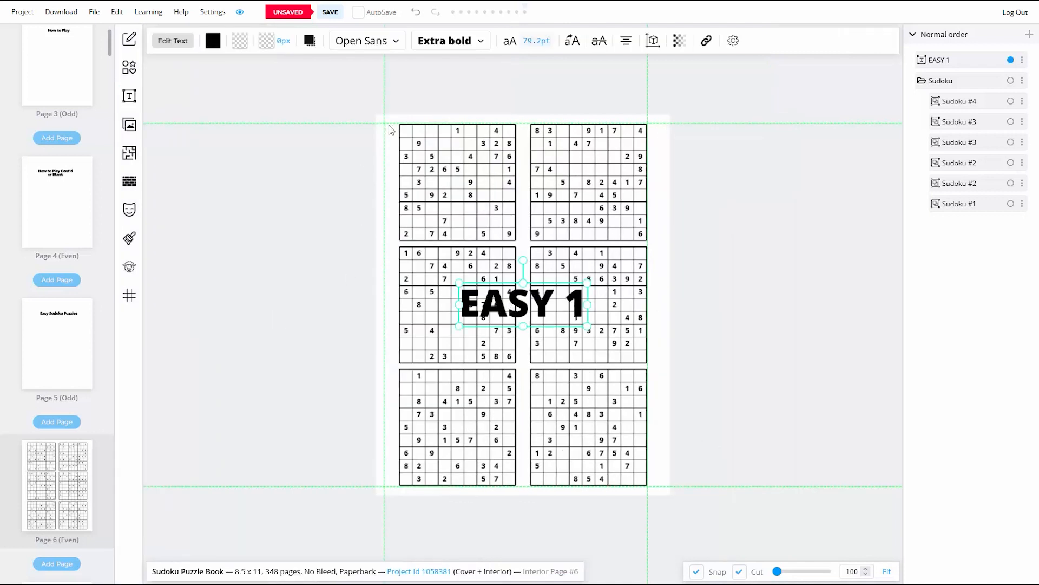
pyautogui.click(537, 43)
pyautogui.moveTo(545, 128); pyautogui.dragTo(514, 138)
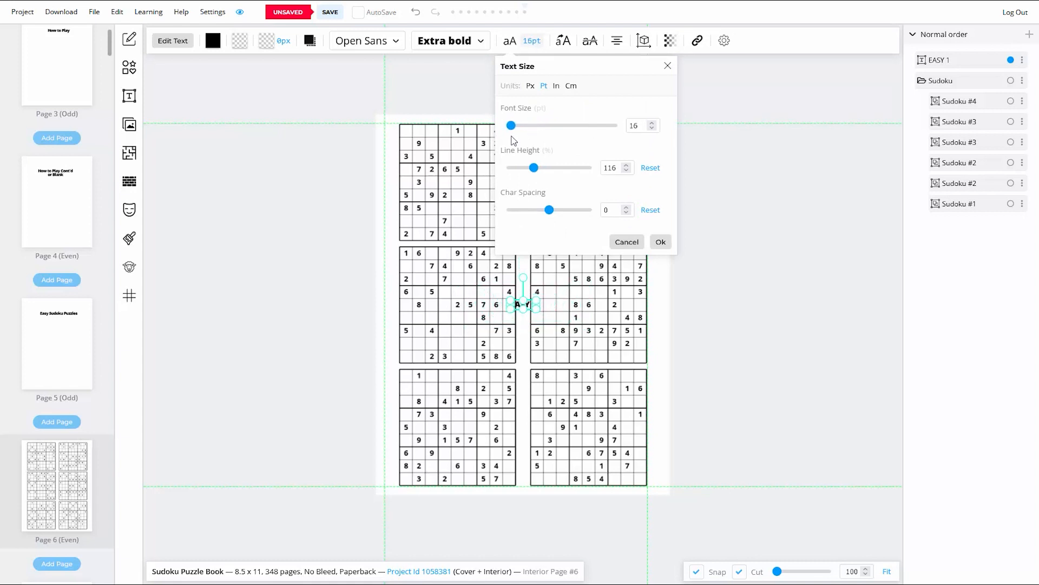
pyautogui.click(661, 241)
pyautogui.click(613, 42)
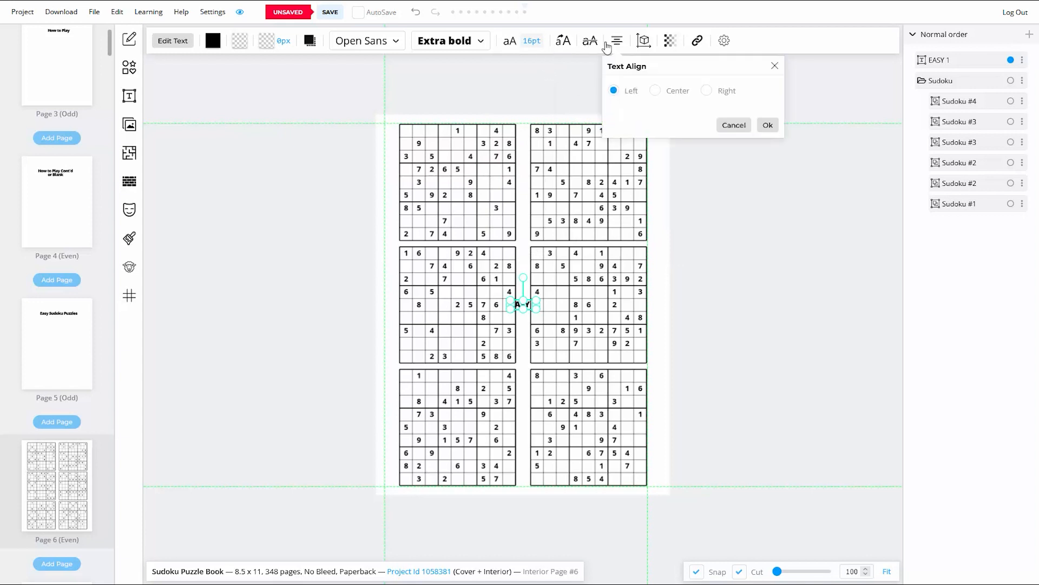
pyautogui.click(656, 92)
pyautogui.click(769, 127)
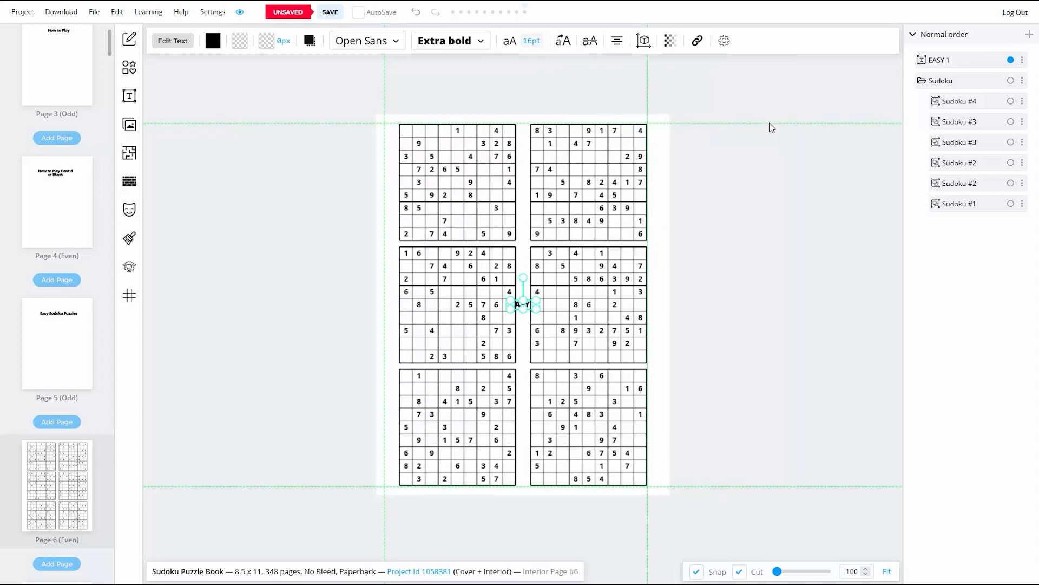
pyautogui.click(754, 128)
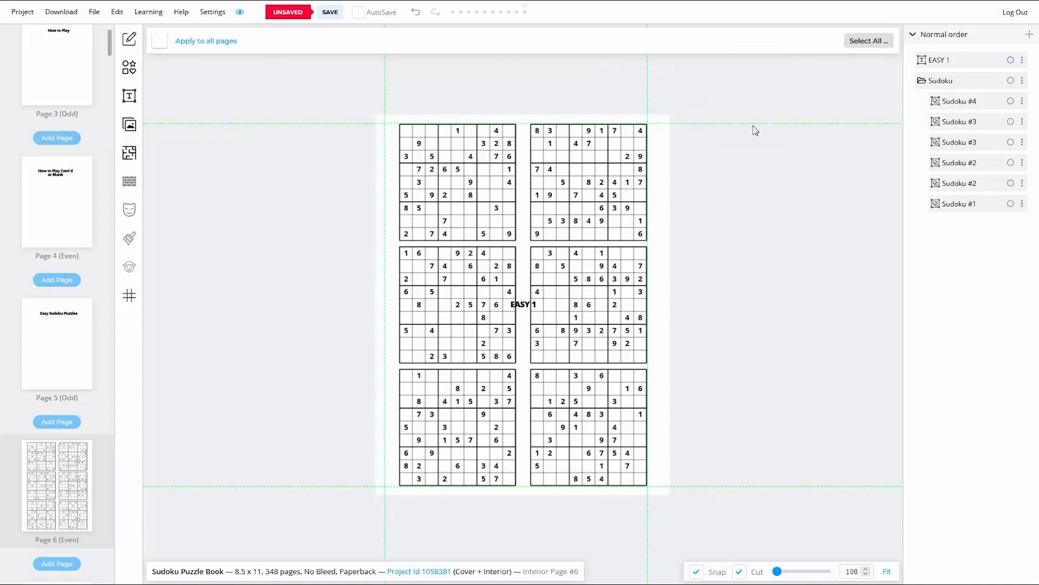
# Lock the Sudoku folder and place the EASY 1 label, rotated to read upward, just left of the top-left puzzle
pyautogui.click(1022, 80)
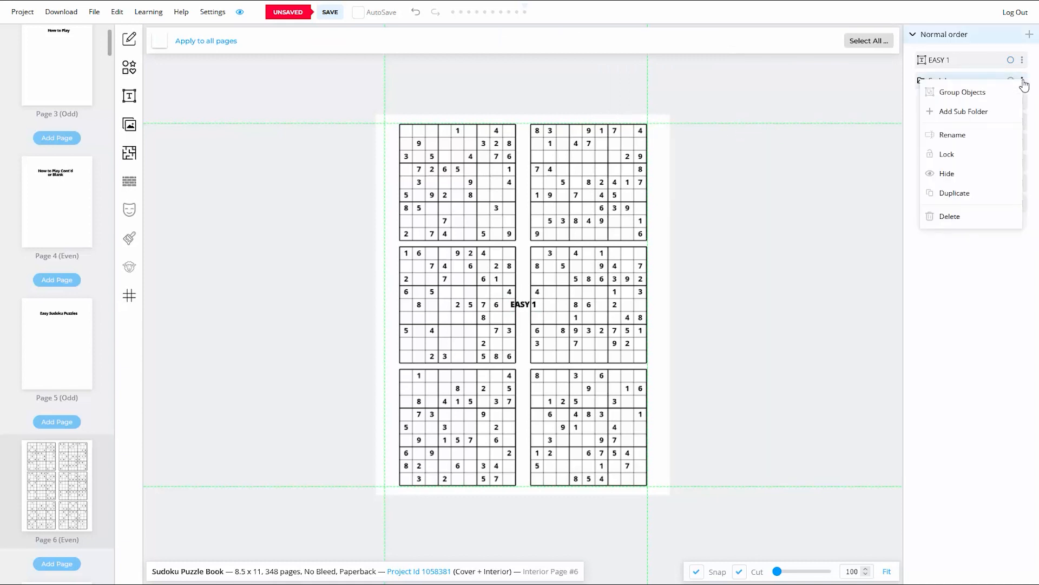
pyautogui.click(950, 154)
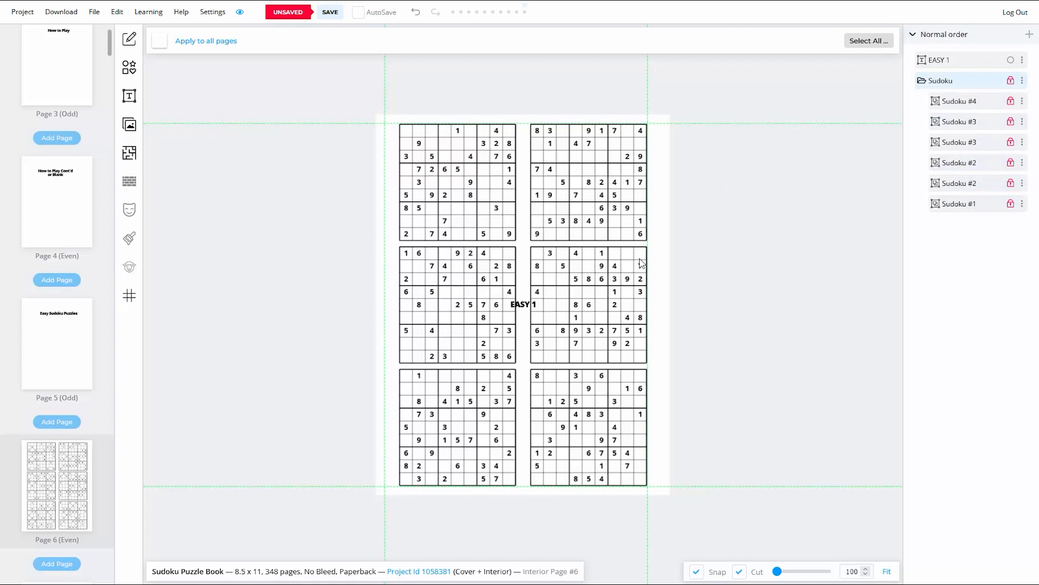
pyautogui.click(523, 303)
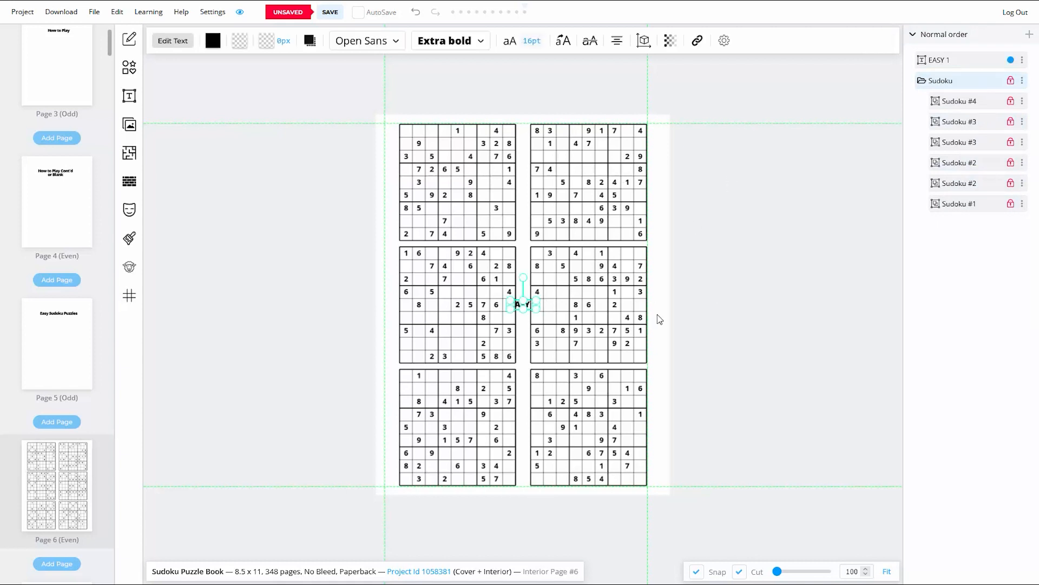
pyautogui.moveTo(529, 307); pyautogui.dragTo(394, 199)
pyautogui.scroll(5, 395, 170)
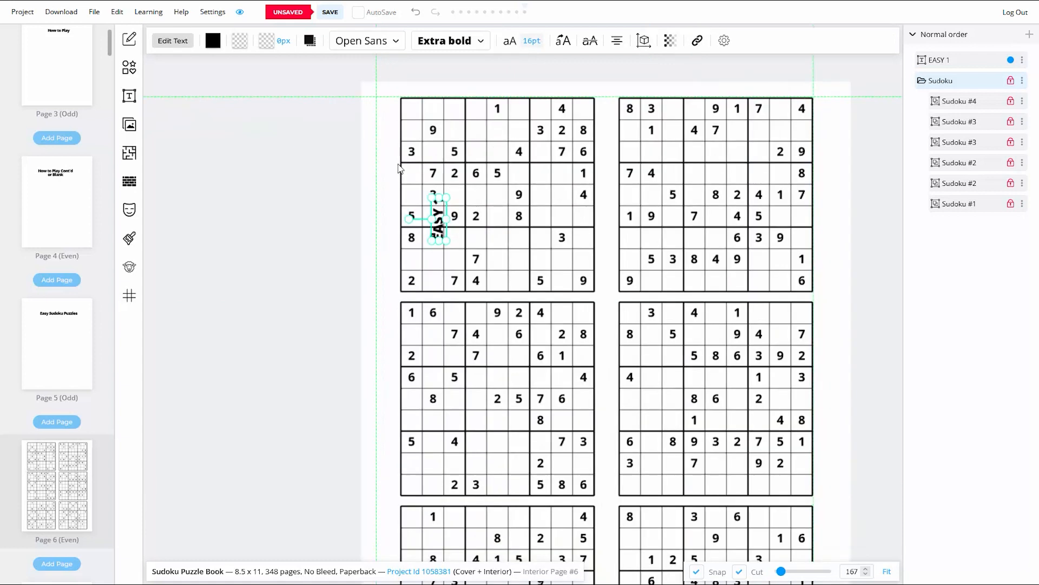
pyautogui.moveTo(479, 271); pyautogui.dragTo(383, 225)
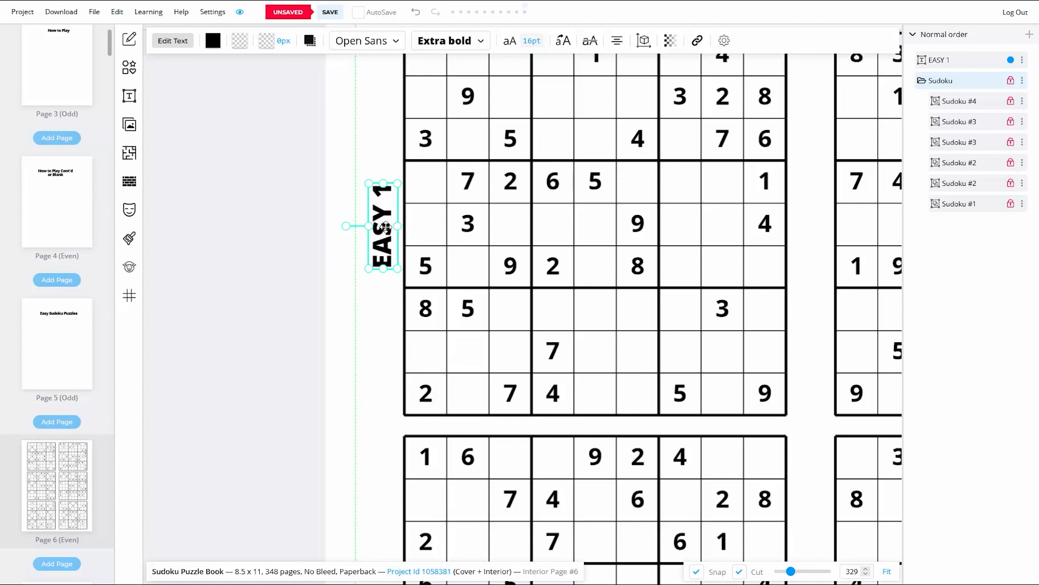
pyautogui.click(385, 345)
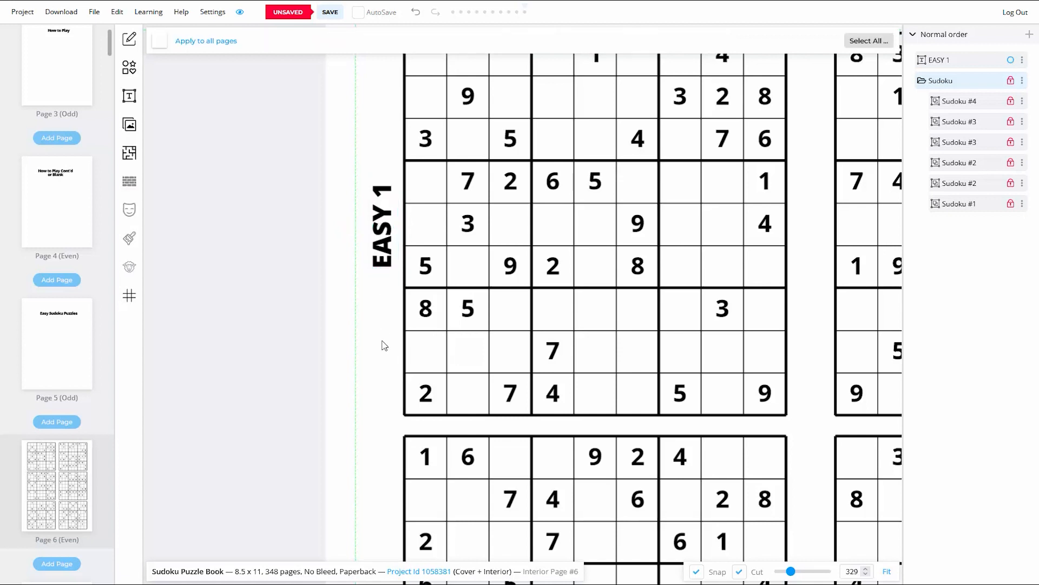
pyautogui.scroll(-2, 366, 342)
pyautogui.scroll(-2, 366, 341)
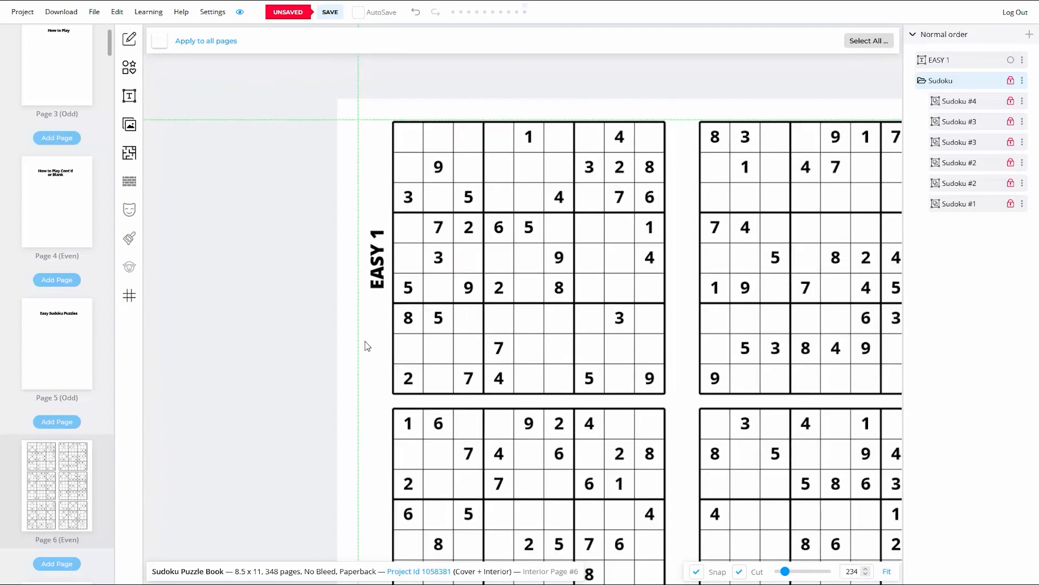
# Add a rectangle to the page and fill it with red #FF0000
pyautogui.moveTo(129, 67)
pyautogui.click(162, 69)
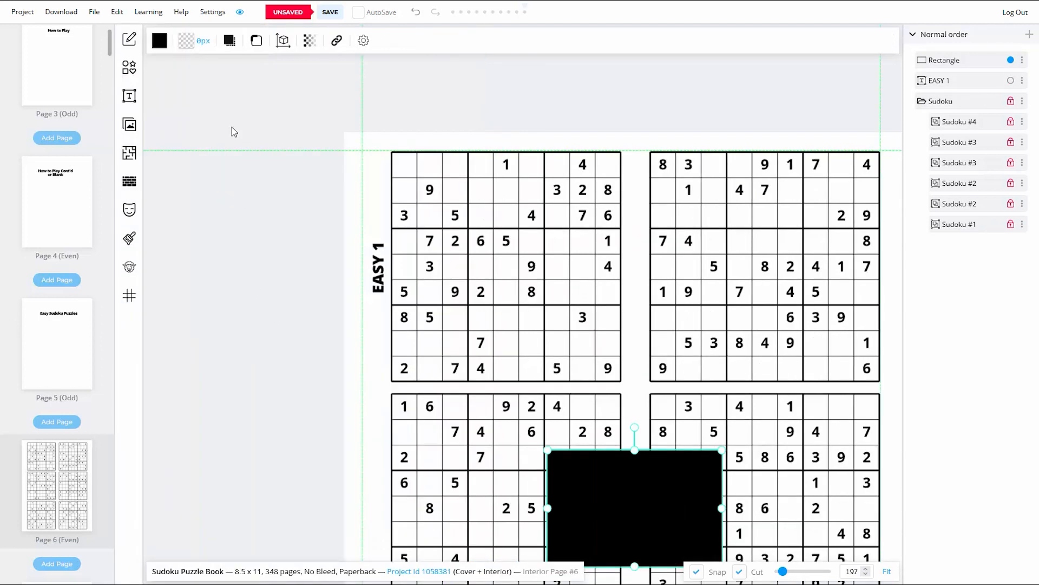
pyautogui.click(159, 40)
pyautogui.click(298, 122)
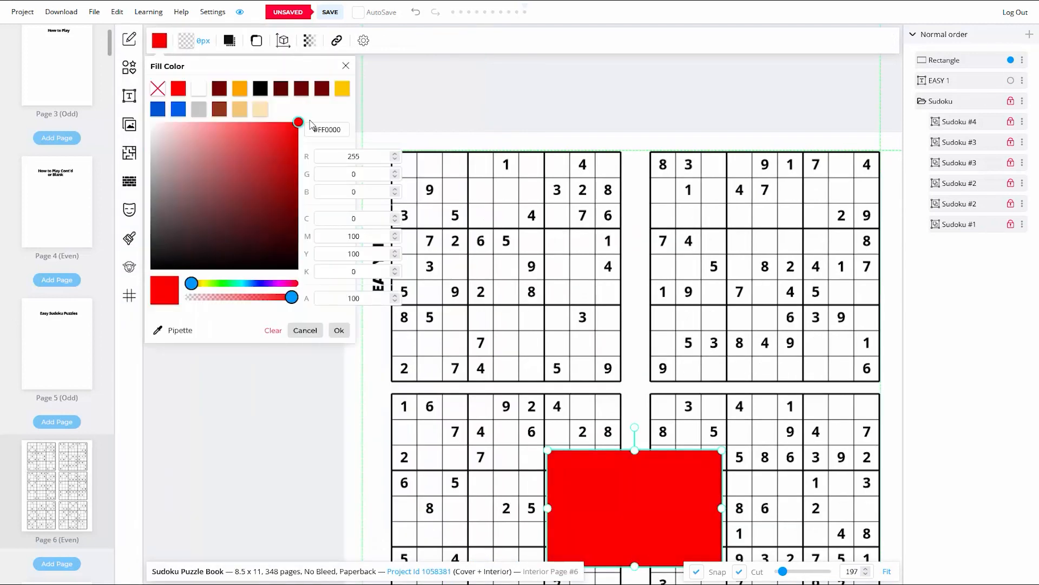
pyautogui.click(336, 330)
# Narrow the red rectangle to a thin vertical strip and align it against the left edge of the top-left puzzle
pyautogui.moveTo(585, 515); pyautogui.dragTo(450, 283)
pyautogui.moveTo(576, 272); pyautogui.dragTo(409, 285)
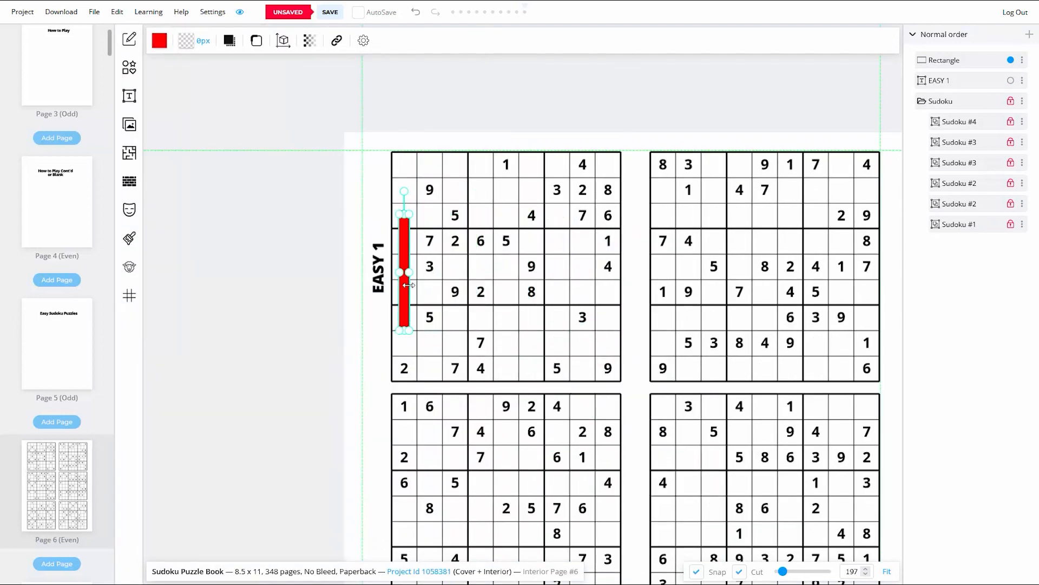
pyautogui.scroll(10, 408, 285)
pyautogui.moveTo(471, 149); pyautogui.dragTo(420, 149)
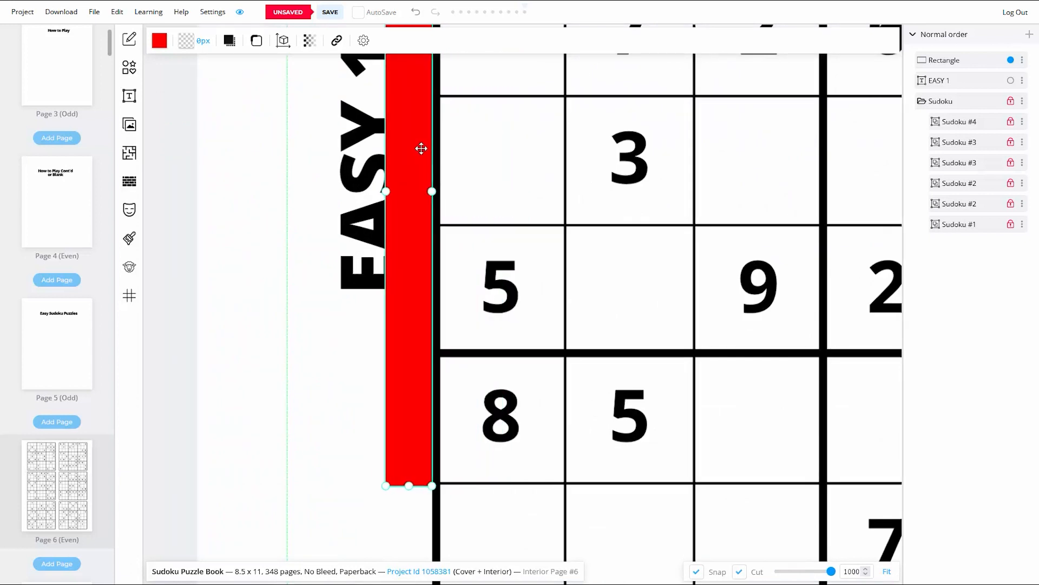
pyautogui.moveTo(386, 191)
pyautogui.mouseDown()
pyautogui.moveTo(407, 191)
pyautogui.moveTo(398, 190)
pyautogui.mouseUp()
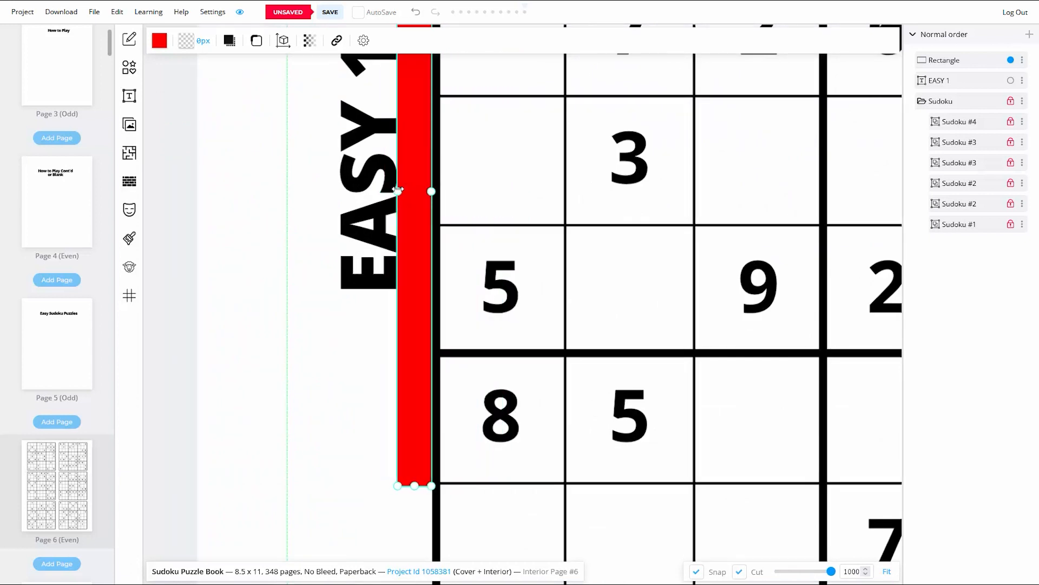
# Stretch the red strip downward so it runs alongside all three left-column puzzles
pyautogui.moveTo(339, 456); pyautogui.dragTo(323, 53)
pyautogui.moveTo(397, 83); pyautogui.dragTo(398, 538)
pyautogui.moveTo(314, 543); pyautogui.dragTo(338, 119)
pyautogui.moveTo(420, 112); pyautogui.dragTo(319, 70)
pyautogui.moveTo(374, 71); pyautogui.dragTo(367, 555)
pyautogui.moveTo(283, 490); pyautogui.dragTo(292, 27)
pyautogui.moveTo(375, 96); pyautogui.dragTo(347, 559)
pyautogui.scroll(-8, 363, 405)
pyautogui.scroll(4, 478, 151)
# Duplicate the red strip and align the copy against the left edge of the right-column puzzles
pyautogui.rightClick(217, 318)
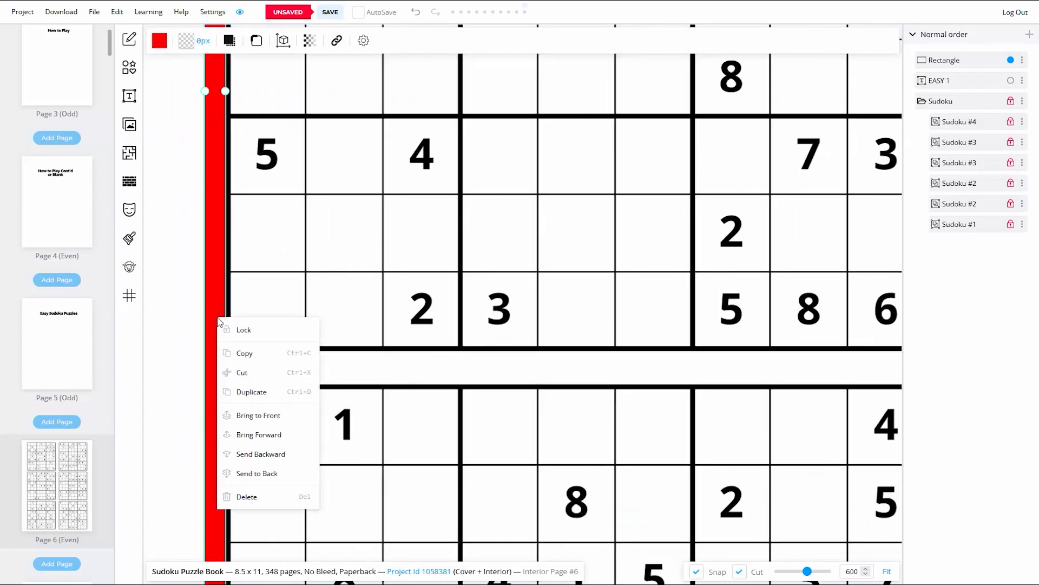
pyautogui.click(252, 392)
pyautogui.moveTo(216, 281); pyautogui.dragTo(799, 301)
pyautogui.moveTo(716, 320); pyautogui.dragTo(263, 340)
pyautogui.moveTo(348, 321); pyautogui.dragTo(553, 322)
pyautogui.scroll(5, 552, 322)
pyautogui.moveTo(504, 295); pyautogui.dragTo(504, 296)
pyautogui.click(460, 313)
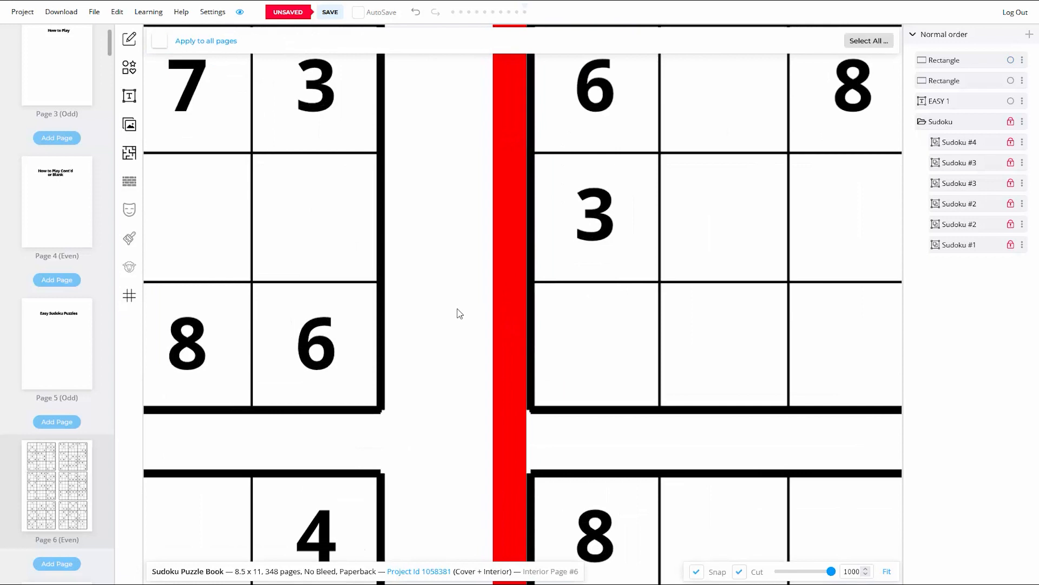
# Lock both red rectangles in place
pyautogui.scroll(-12, 612, 307)
pyautogui.click(887, 573)
pyautogui.click(1022, 60)
pyautogui.click(948, 88)
pyautogui.click(1022, 81)
pyautogui.click(949, 109)
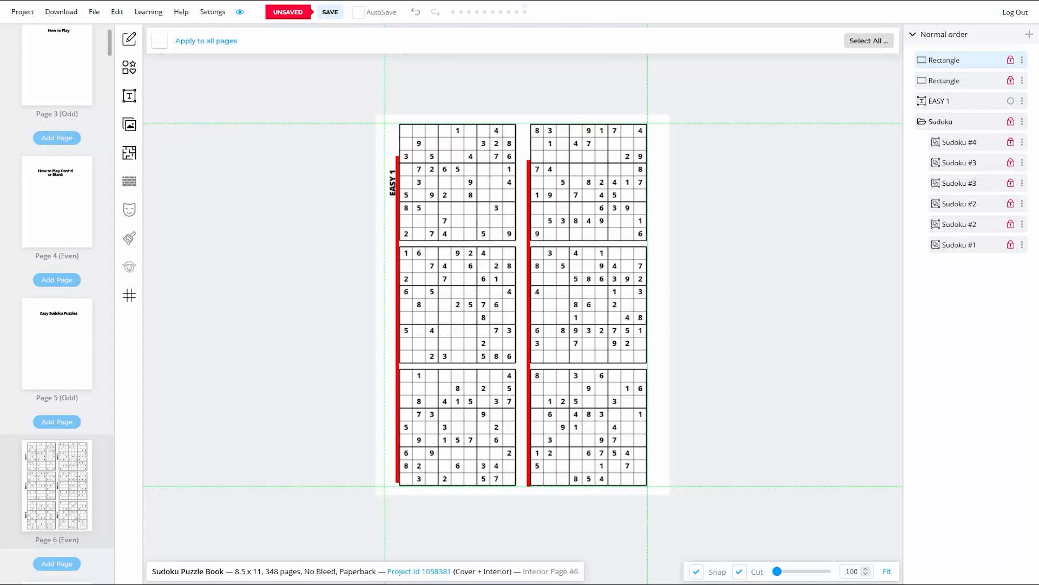
# Duplicate the EASY 1 label and place the copy beside the middle-left puzzle, in line with the original
pyautogui.scroll(7, 411, 167)
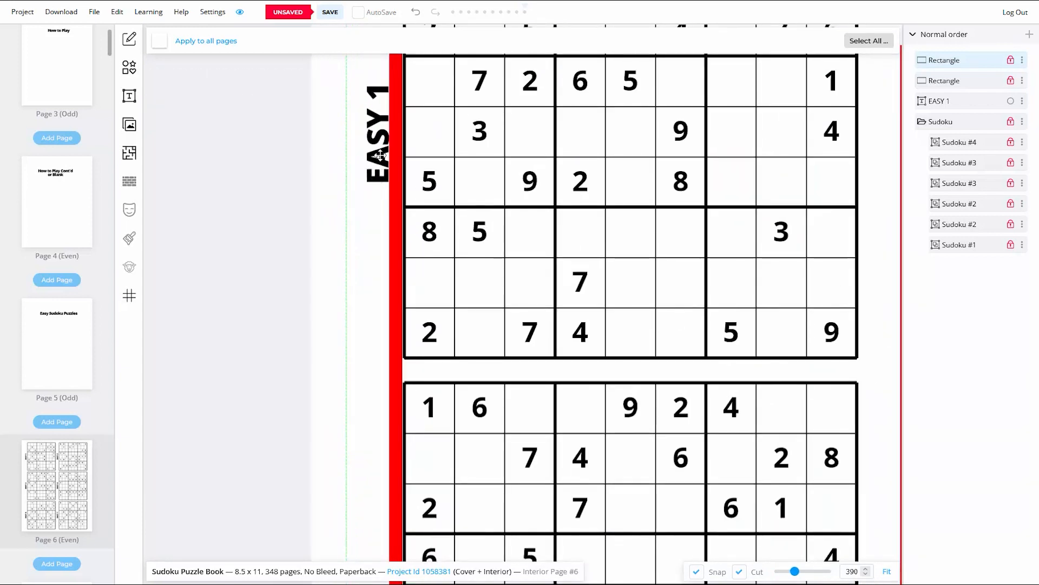
pyautogui.click(380, 155)
pyautogui.rightClick(380, 151)
pyautogui.click(410, 229)
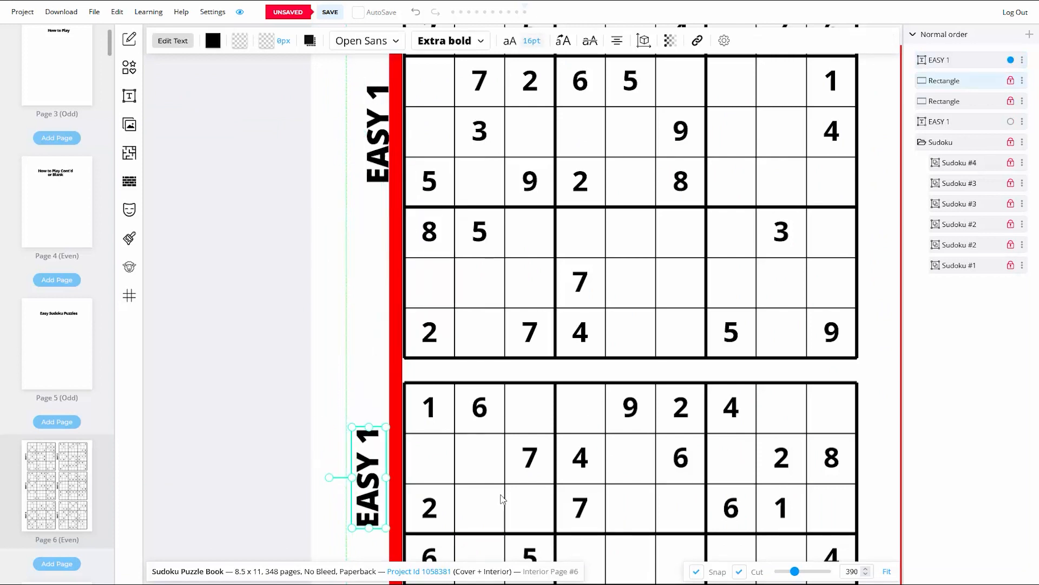
pyautogui.scroll(-5, 502, 498)
pyautogui.moveTo(354, 202); pyautogui.dragTo(364, 332)
# Duplicate the middle-left EASY 1 label and place the copy beside the bottom-left puzzle
pyautogui.rightClick(379, 339)
pyautogui.click(413, 414)
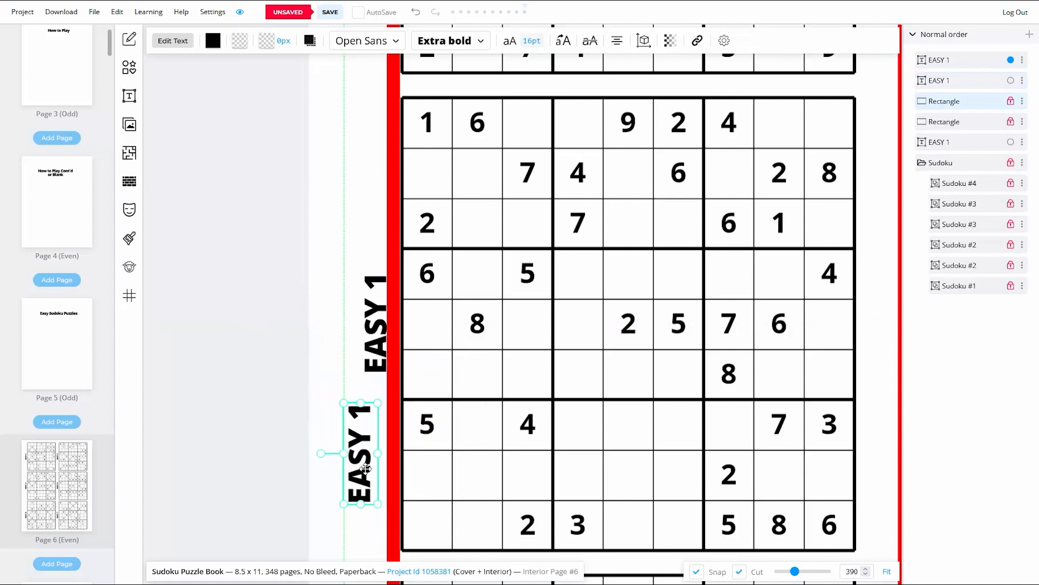
pyautogui.scroll(-7, 379, 379)
pyautogui.moveTo(369, 58); pyautogui.dragTo(373, 416)
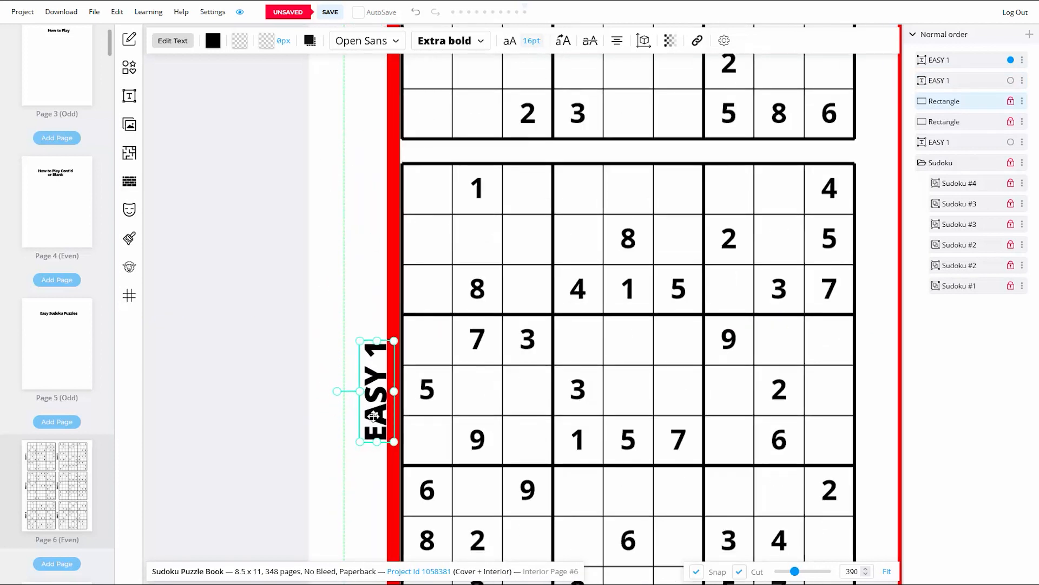
pyautogui.click(315, 452)
pyautogui.scroll(-5, 384, 423)
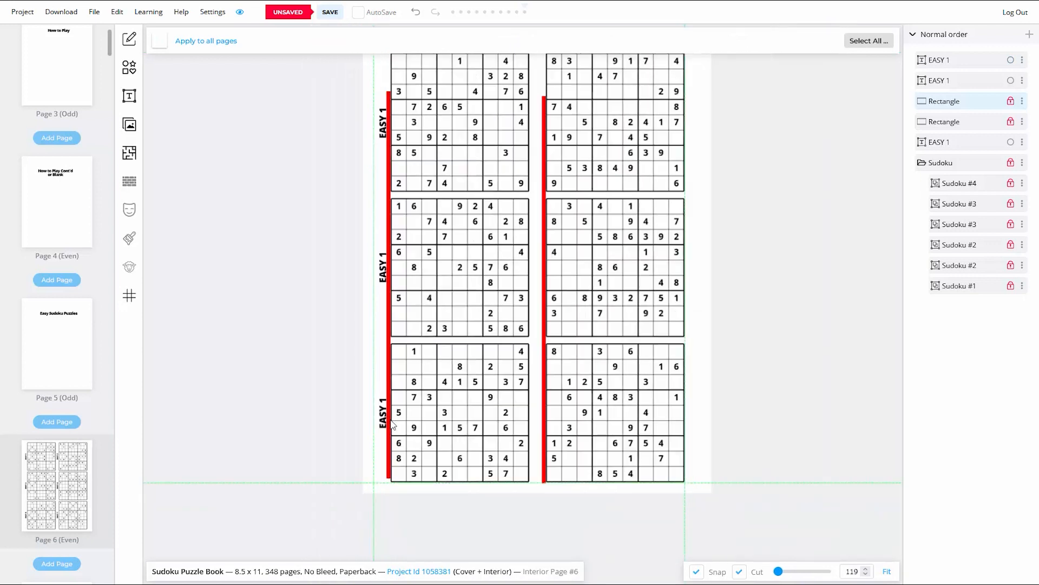
# Duplicate the three left-column EASY 1 labels together and position the copies against the red strip beside the right-column puzzles
pyautogui.moveTo(346, 107); pyautogui.dragTo(406, 433)
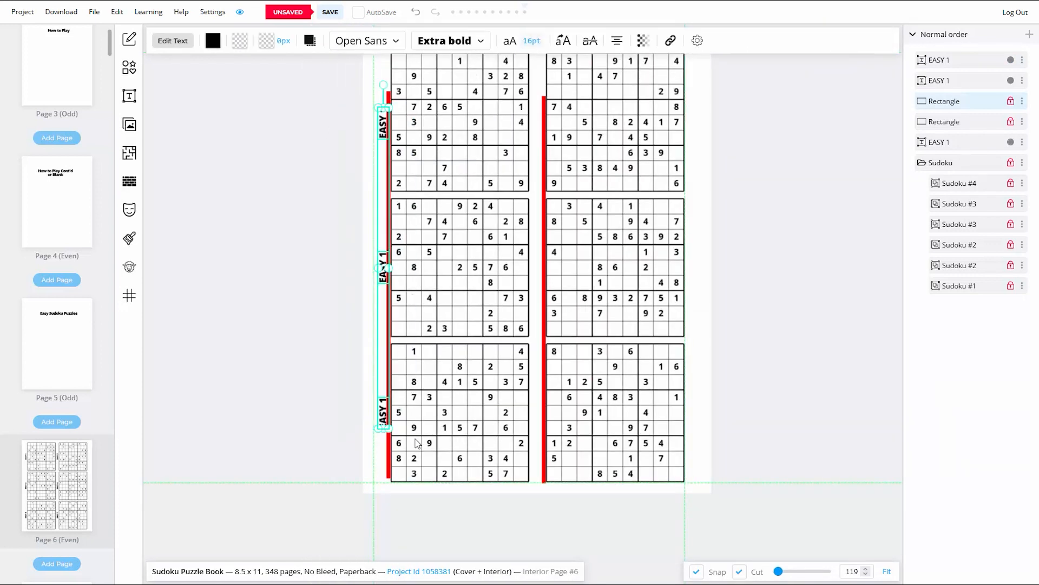
pyautogui.rightClick(383, 276)
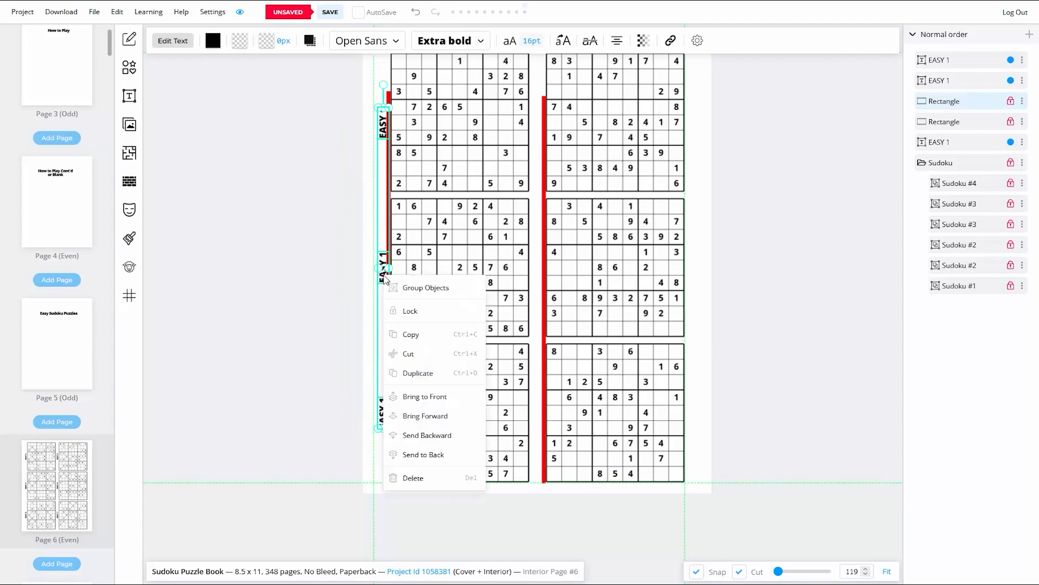
pyautogui.click(411, 374)
pyautogui.moveTo(383, 277); pyautogui.dragTo(534, 277)
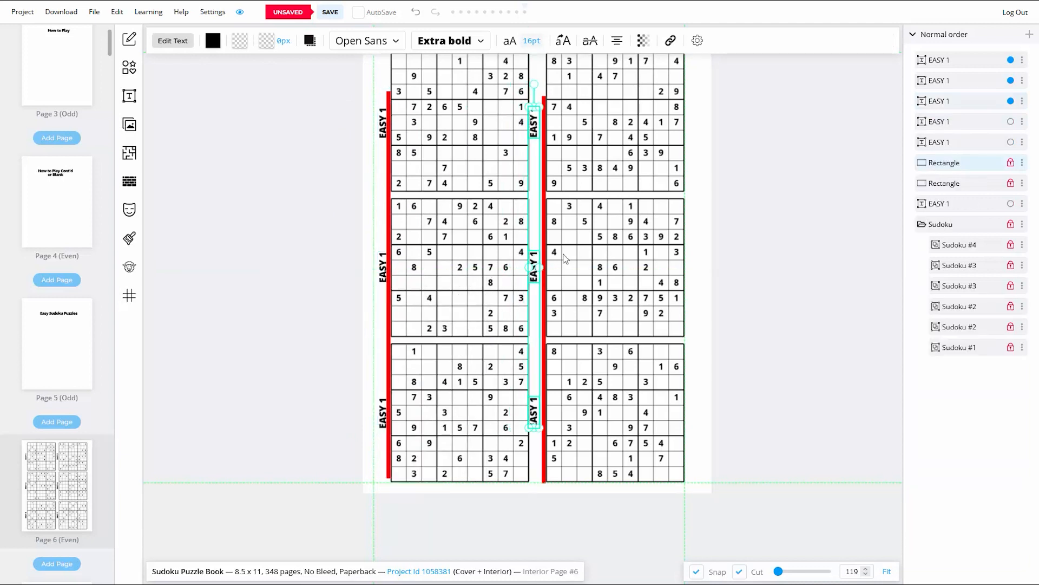
pyautogui.scroll(10, 556, 262)
pyautogui.moveTo(401, 311); pyautogui.dragTo(433, 314)
pyautogui.scroll(-10, 433, 315)
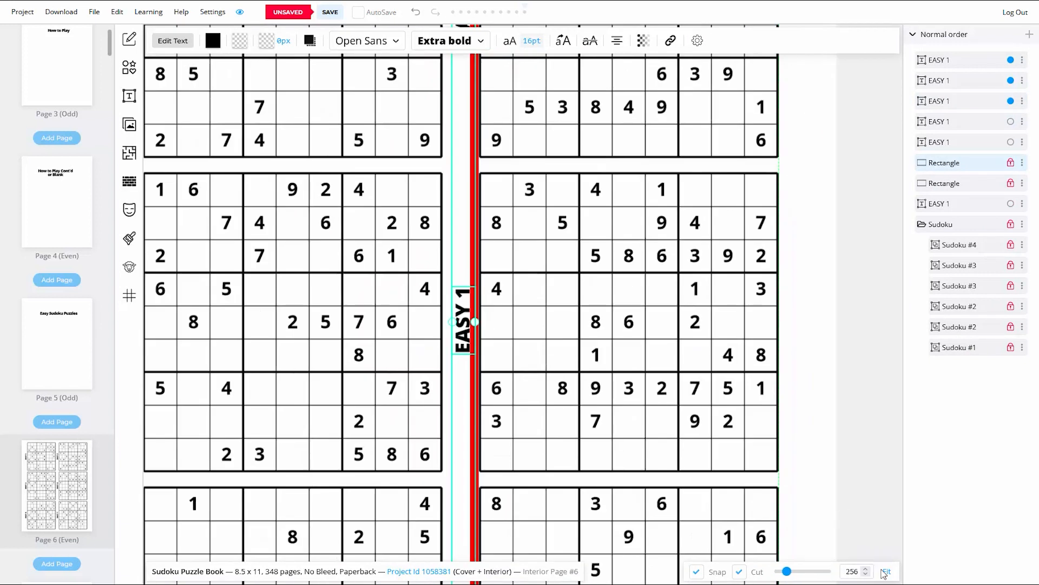
# Delete both red alignment rectangles from page 6
pyautogui.click(831, 323)
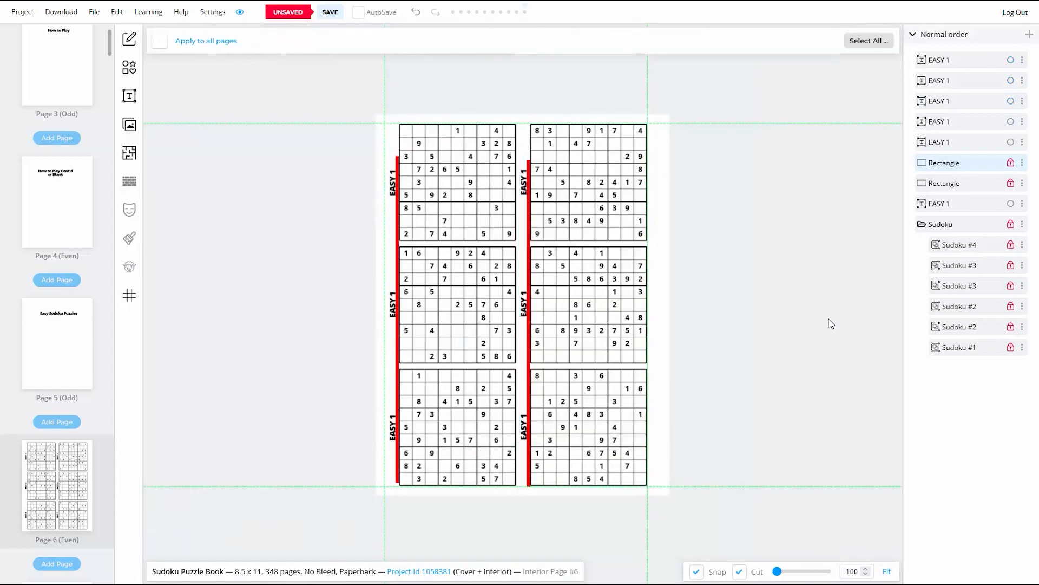
pyautogui.click(1022, 163)
pyautogui.click(945, 337)
pyautogui.click(575, 316)
pyautogui.click(1021, 162)
pyautogui.click(950, 337)
pyautogui.click(575, 329)
# Change the label beside the top-right puzzle to EASY 2
pyautogui.scroll(8, 525, 165)
pyautogui.doubleClick(513, 208)
pyautogui.press('BackSpace')
pyautogui.write('2')
pyautogui.click(384, 443)
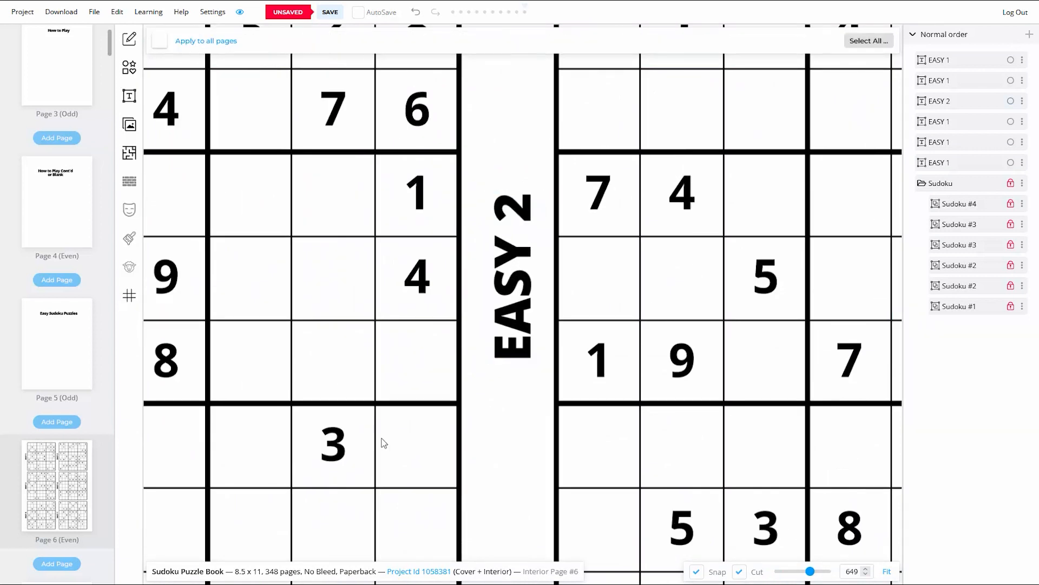
# Change the label beside the middle-left puzzle to EASY 3
pyautogui.moveTo(383, 443); pyautogui.dragTo(712, 92)
pyautogui.moveTo(379, 444); pyautogui.dragTo(705, 92)
pyautogui.doubleClick(317, 301)
pyautogui.press('Delete')
pyautogui.write('3')
# Change the label beside the middle-right puzzle to EASY 4
pyautogui.click(749, 371)
pyautogui.moveTo(749, 371); pyautogui.dragTo(289, 366)
pyautogui.doubleClick(708, 299)
pyautogui.press('Delete')
pyautogui.write('4')
# Change the label beside the bottom-left puzzle to EASY 5
pyautogui.moveTo(200, 536); pyautogui.dragTo(386, 256)
pyautogui.doubleClick(385, 353)
pyautogui.press('Delete')
pyautogui.write('5')
pyautogui.click(522, 421)
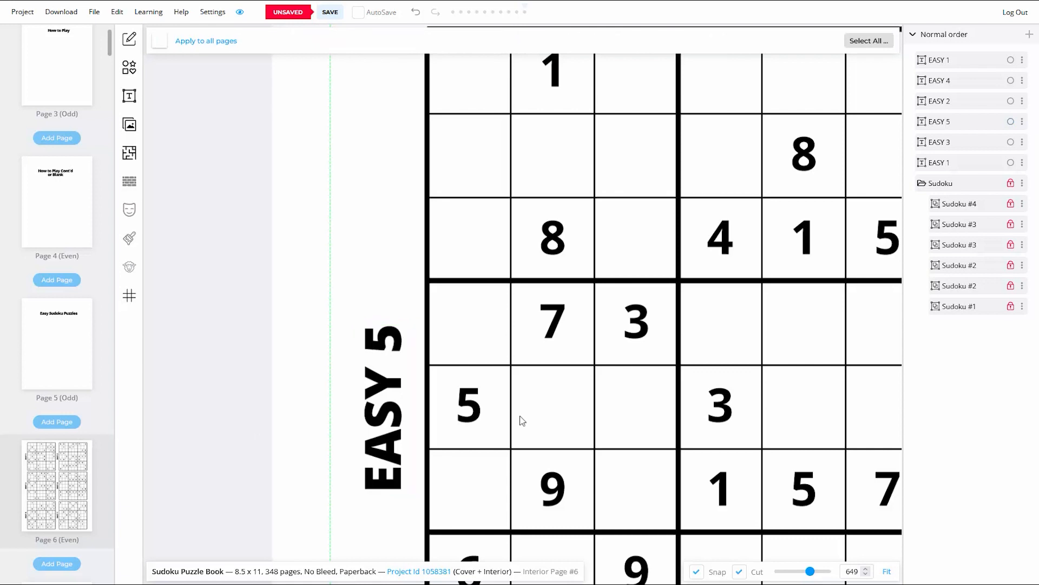
# Change the label beside the bottom-right puzzle to EASY 6
pyautogui.moveTo(804, 347); pyautogui.dragTo(206, 367)
pyautogui.doubleClick(630, 358)
pyautogui.press('BackSpace')
pyautogui.write('6')
pyautogui.click(520, 439)
# Group the six EASY labels on page 6 into one object
pyautogui.click(887, 571)
pyautogui.moveTo(799, 107); pyautogui.dragTo(359, 501)
pyautogui.rightClick(444, 400)
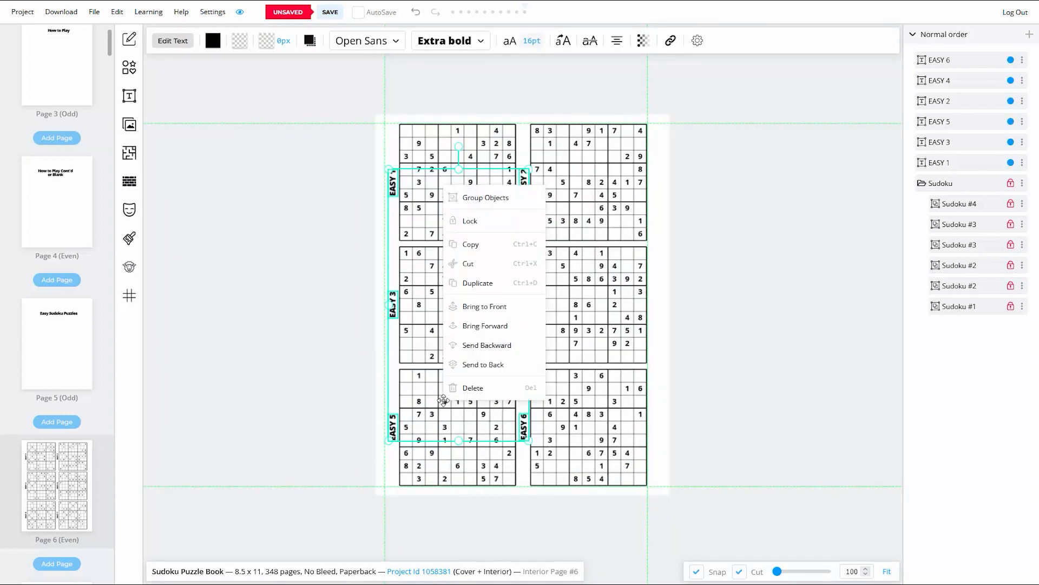
pyautogui.click(494, 202)
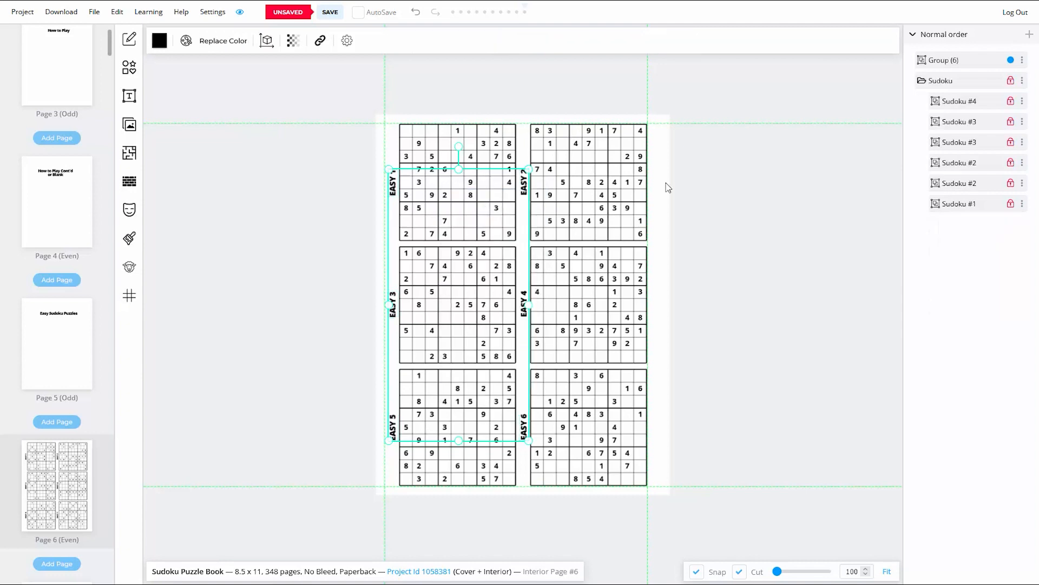
# Rename the label group as Text and save the project
pyautogui.click(1022, 62)
pyautogui.click(958, 96)
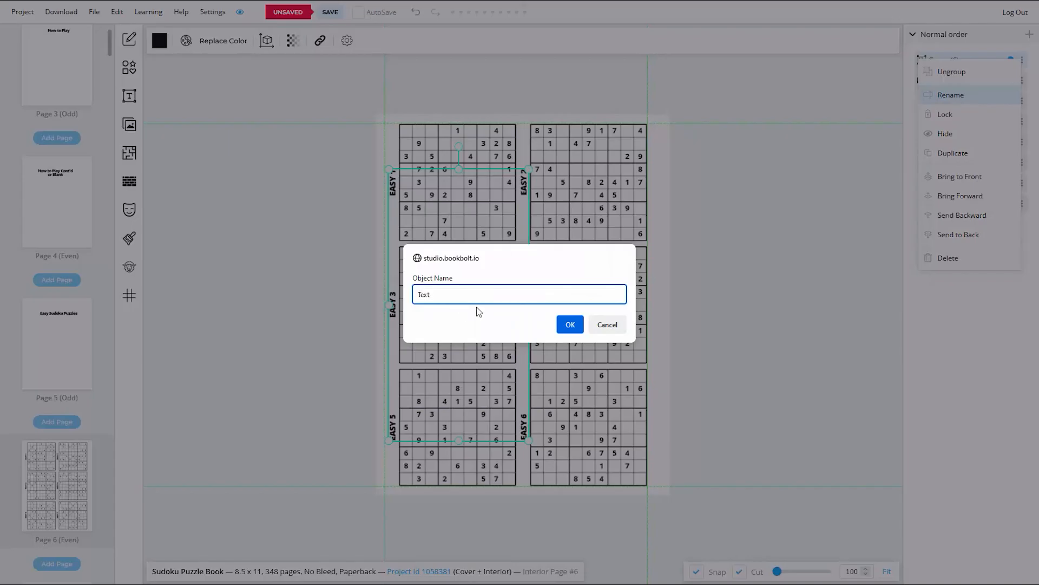
pyautogui.click(565, 328)
pyautogui.click(240, 191)
pyautogui.click(333, 13)
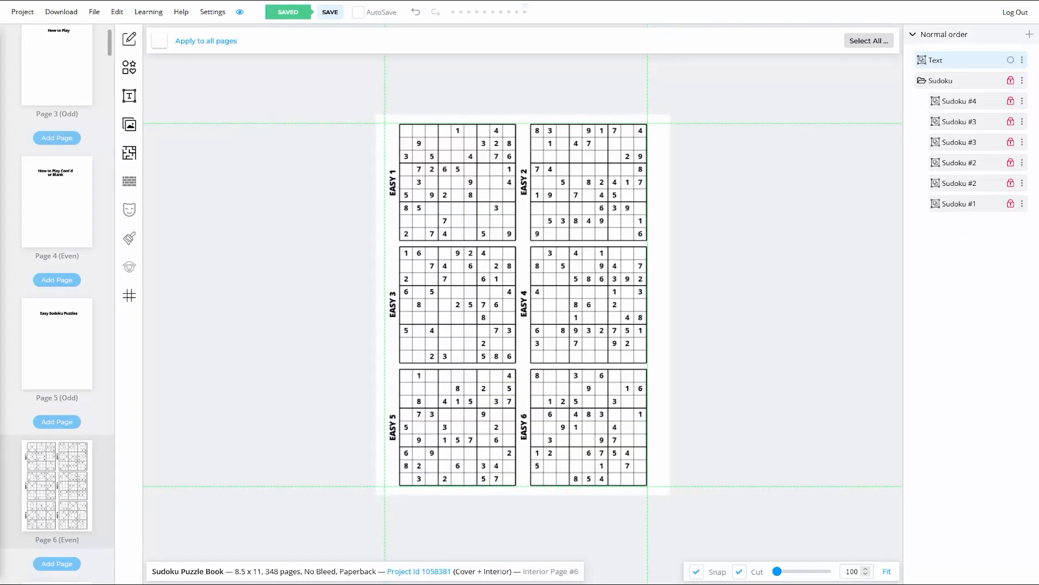
# Copy the Text label group from page 6
pyautogui.click(405, 312)
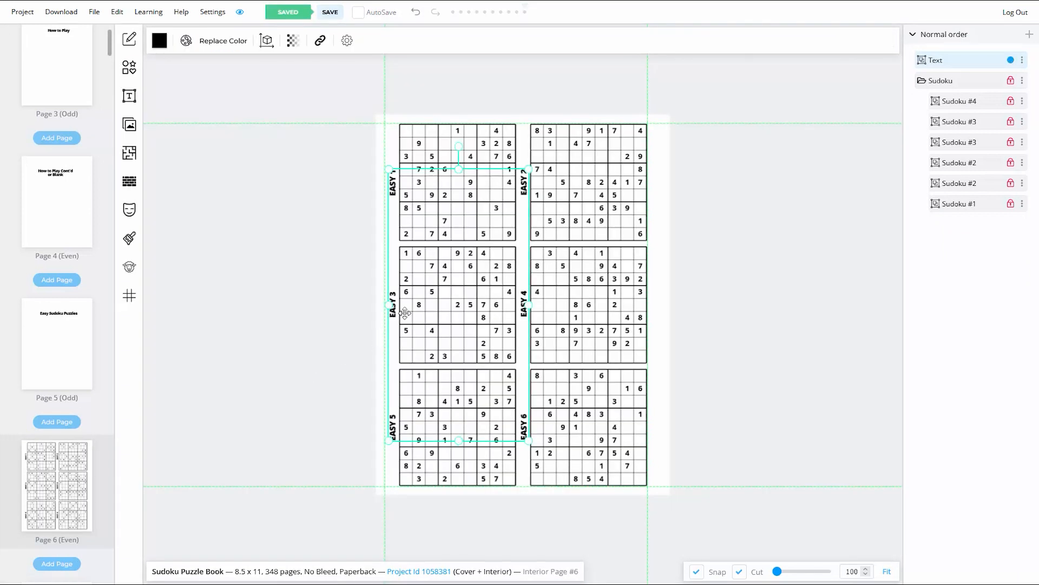
pyautogui.rightClick(405, 313)
pyautogui.click(431, 373)
pyautogui.click(332, 352)
# Paste the copied label group onto page 8 and save the project
pyautogui.scroll(-8, 77, 357)
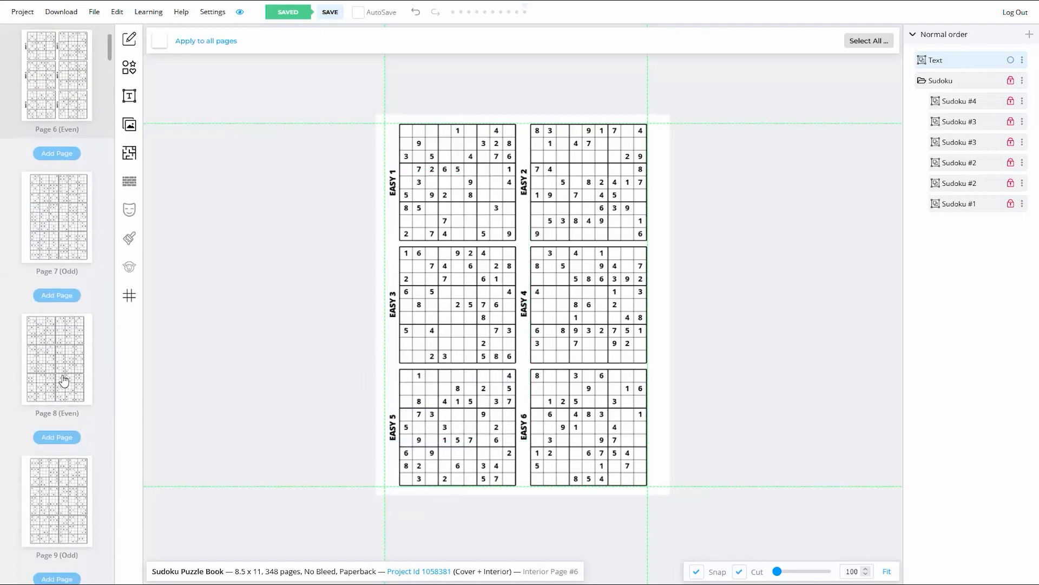
pyautogui.click(63, 381)
pyautogui.rightClick(691, 267)
pyautogui.click(716, 295)
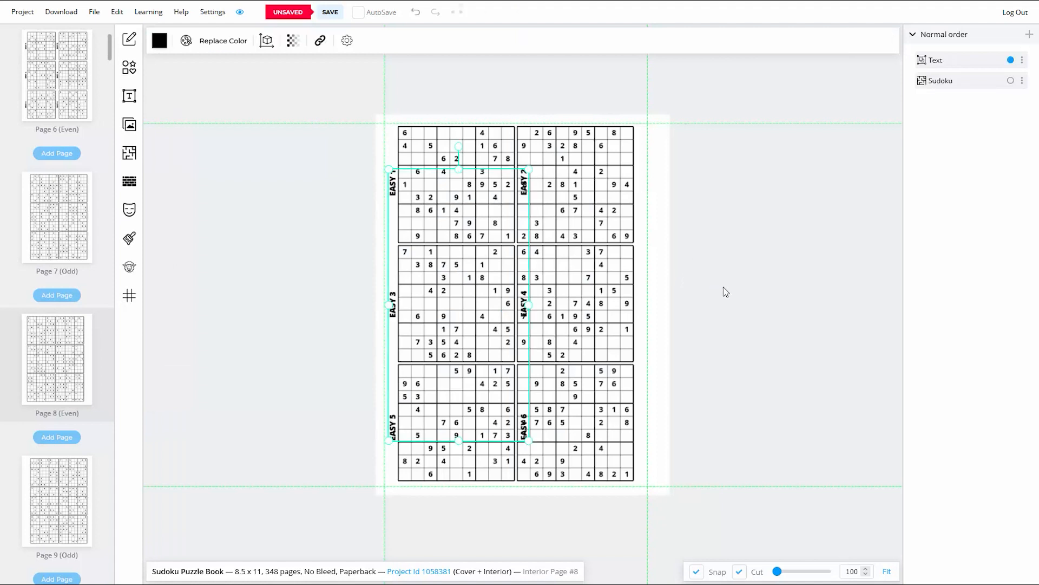
pyautogui.click(329, 13)
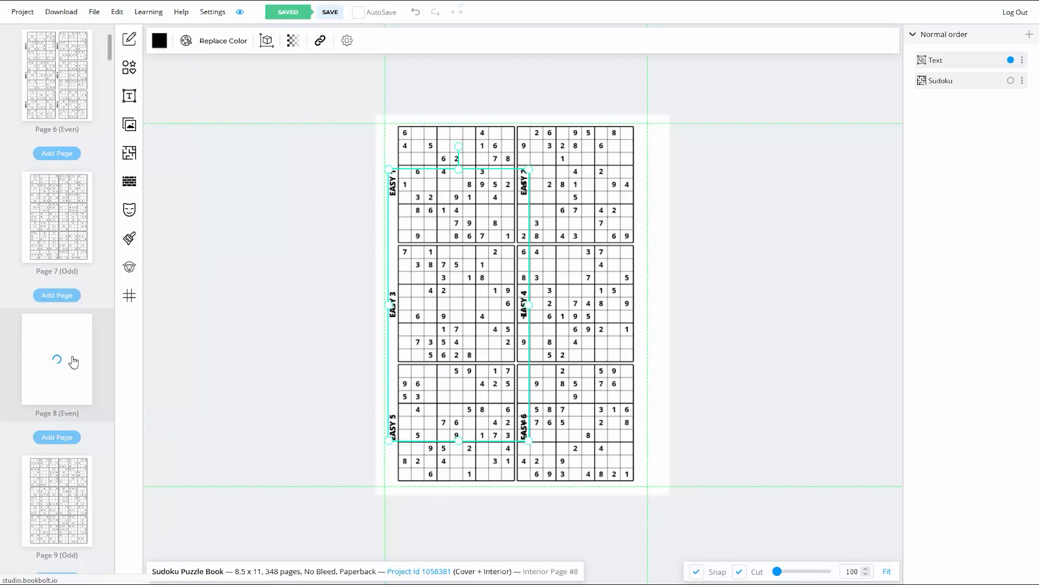
# Paste the copied label group onto page 10 and save the project
pyautogui.scroll(-5, 76, 373)
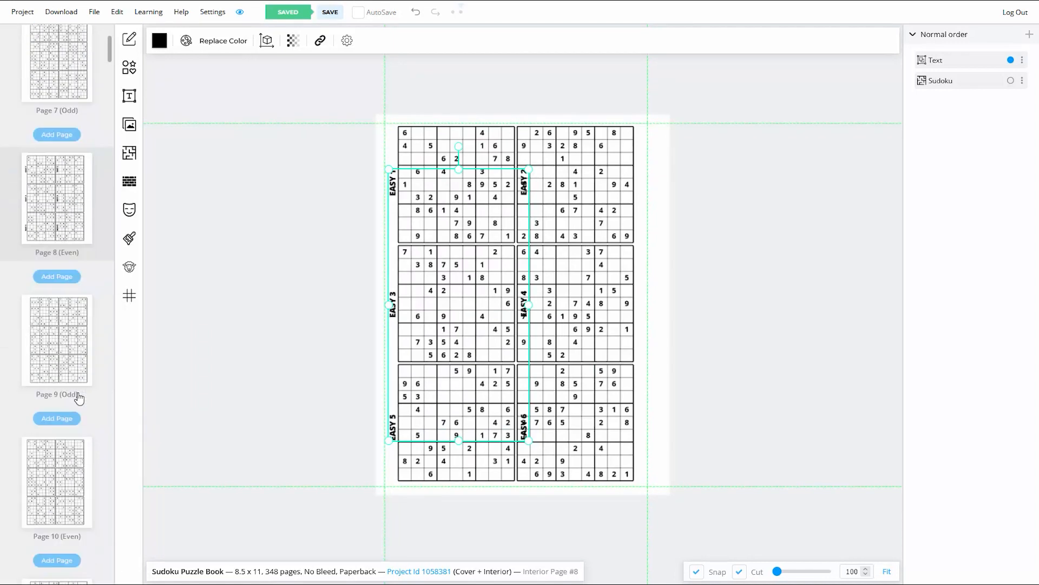
pyautogui.click(64, 368)
pyautogui.rightClick(704, 222)
pyautogui.click(731, 247)
pyautogui.click(331, 12)
# Paste the copied label group onto page 12 and save the project
pyautogui.scroll(-5, 75, 371)
pyautogui.click(67, 347)
pyautogui.rightClick(715, 243)
pyautogui.click(747, 269)
pyautogui.click(329, 12)
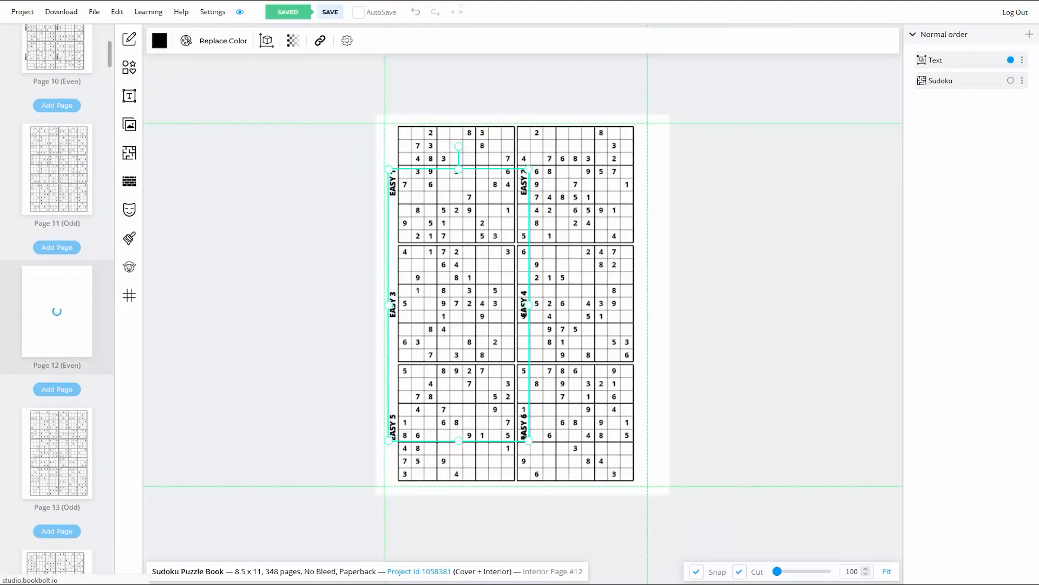
# Paste the copied label group onto page 14 and save the project
pyautogui.click(847, 313)
pyautogui.scroll(-5, 37, 321)
pyautogui.click(38, 325)
pyautogui.rightClick(756, 326)
pyautogui.click(784, 350)
pyautogui.click(330, 12)
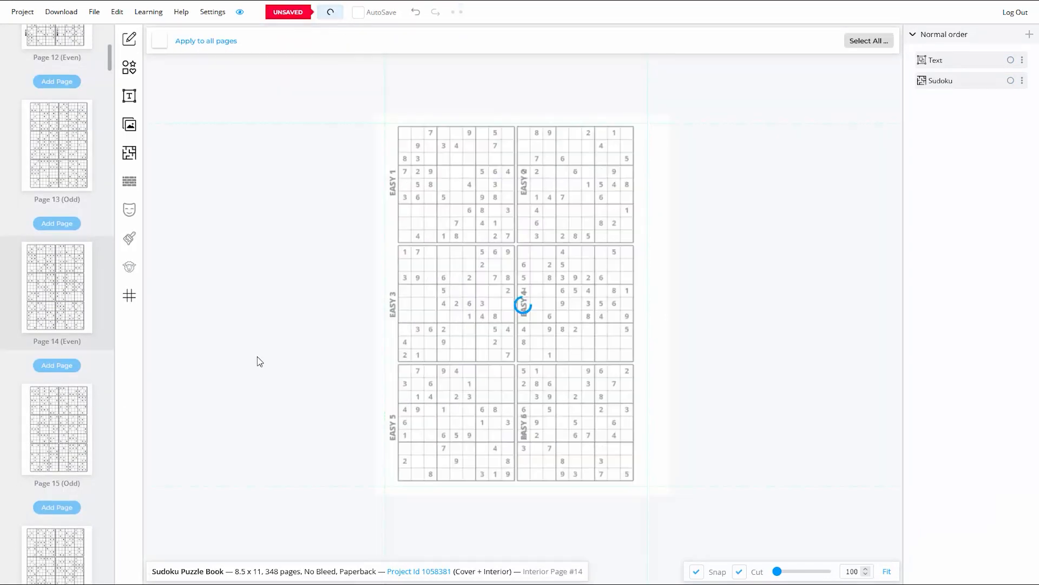
# Paste the copied label group onto page 16 and save the project
pyautogui.scroll(-4, 51, 376)
pyautogui.click(50, 379)
pyautogui.rightClick(740, 288)
pyautogui.click(768, 313)
pyautogui.click(292, 325)
pyautogui.hotkey('ctrl', 's')
# Paste the copied label group onto page 18 and save the project
pyautogui.scroll(-6, 43, 367)
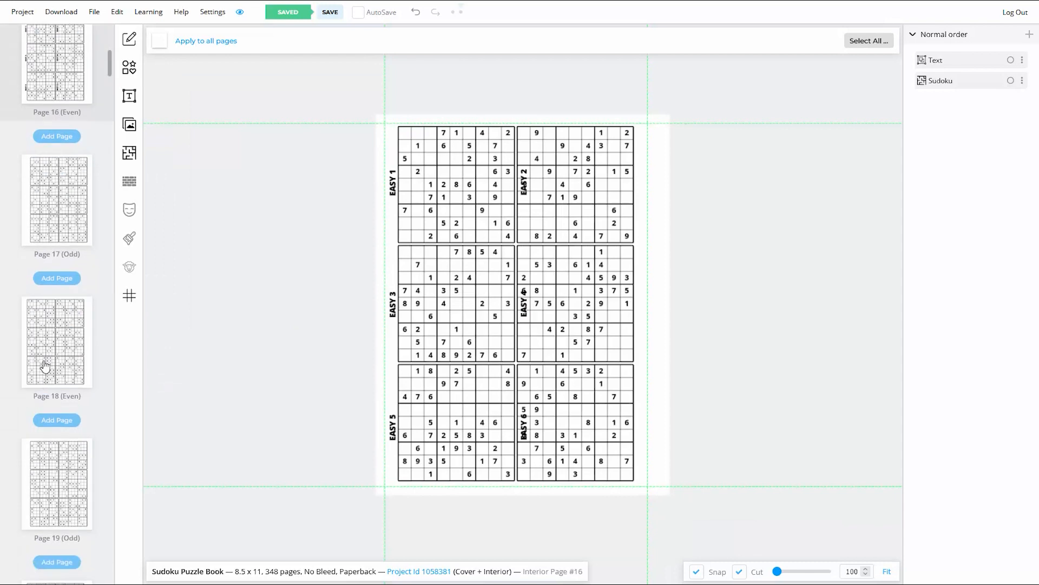
pyautogui.click(44, 366)
pyautogui.rightClick(777, 260)
pyautogui.click(805, 286)
pyautogui.click(293, 283)
pyautogui.hotkey('ctrl', 's')
# Paste the copied label group onto page 20 and save the project
pyautogui.scroll(-5, 46, 346)
pyautogui.click(46, 347)
pyautogui.rightClick(804, 282)
pyautogui.click(836, 301)
pyautogui.hotkey('ctrl', 's')
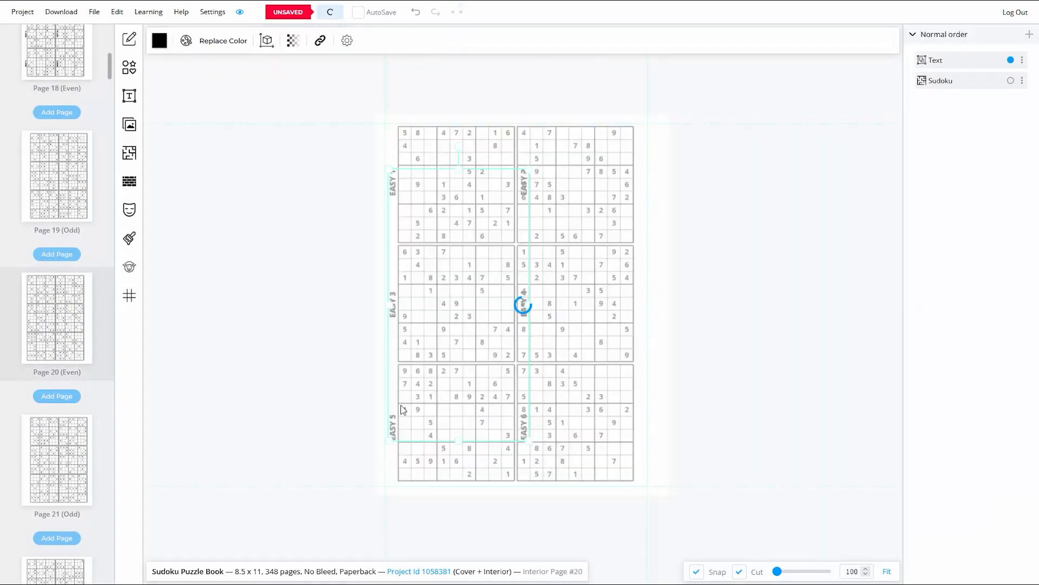
# Paste the copied label group onto page 22 and save the project
pyautogui.scroll(-4, 49, 405)
pyautogui.click(49, 405)
pyautogui.rightClick(704, 291)
pyautogui.click(170, 386)
pyautogui.hotkey('ctrl', 's')
# Paste the copied label group onto page 24 and save the project
pyautogui.scroll(-4, 51, 412)
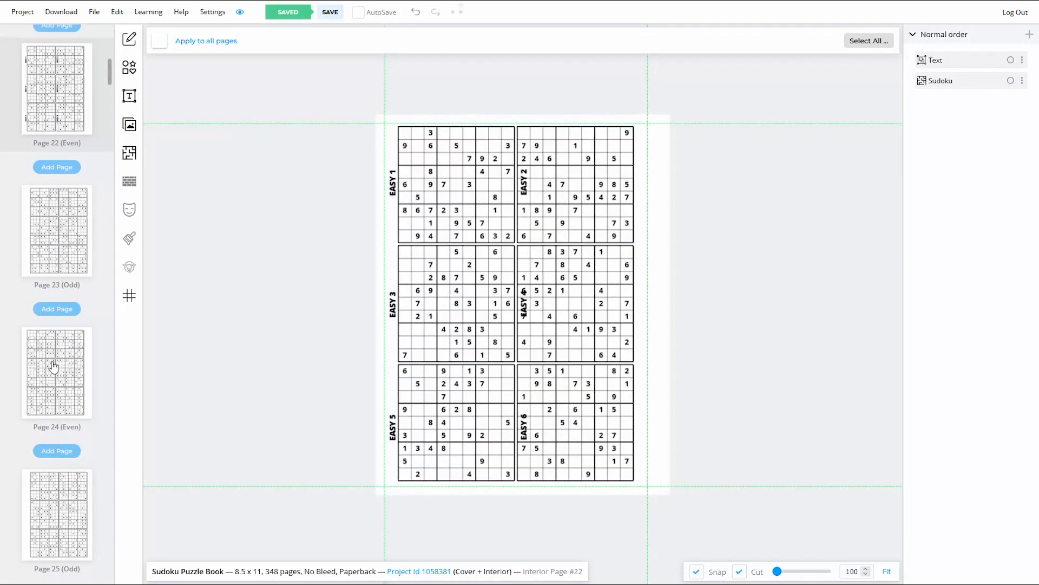
pyautogui.click(51, 413)
pyautogui.rightClick(718, 259)
pyautogui.click(752, 280)
pyautogui.click(323, 57)
pyautogui.hotkey('ctrl', 's')
# Paste the copied label group onto page 26 and save the project
pyautogui.scroll(-4, 56, 352)
pyautogui.click(57, 349)
pyautogui.rightClick(748, 253)
pyautogui.click(773, 274)
pyautogui.click(294, 107)
pyautogui.hotkey('ctrl', 's')
# Paste the copied label group onto page 7 and lock it in place
pyautogui.moveTo(111, 84); pyautogui.dragTo(111, 43)
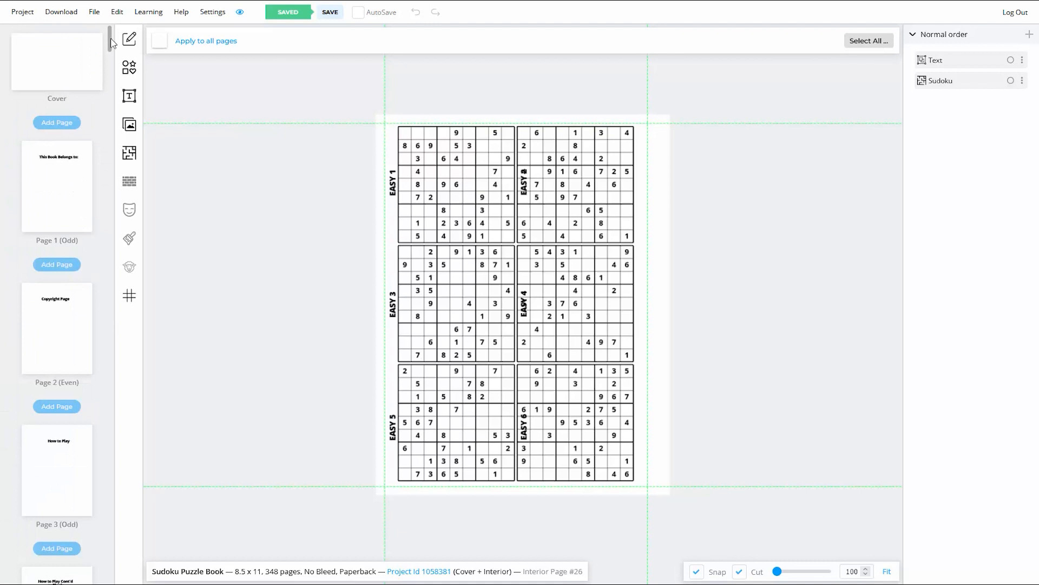
pyautogui.scroll(-10, 58, 341)
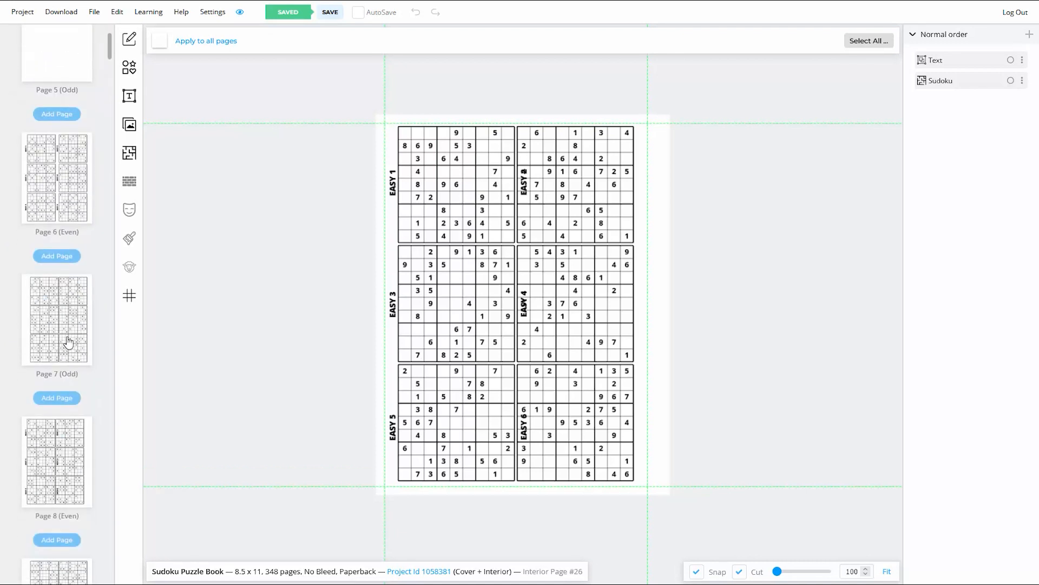
pyautogui.click(68, 342)
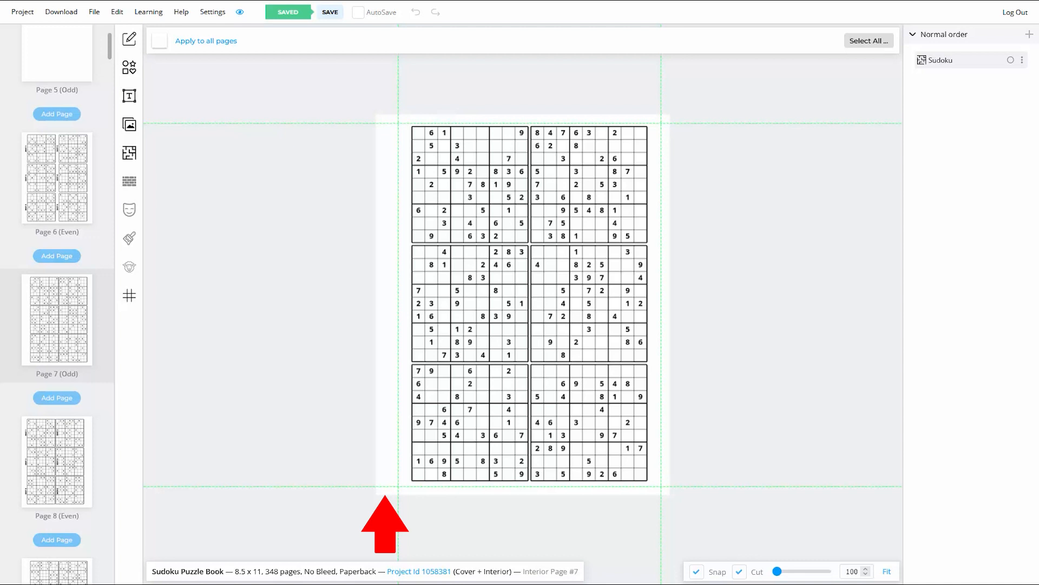
pyautogui.rightClick(811, 312)
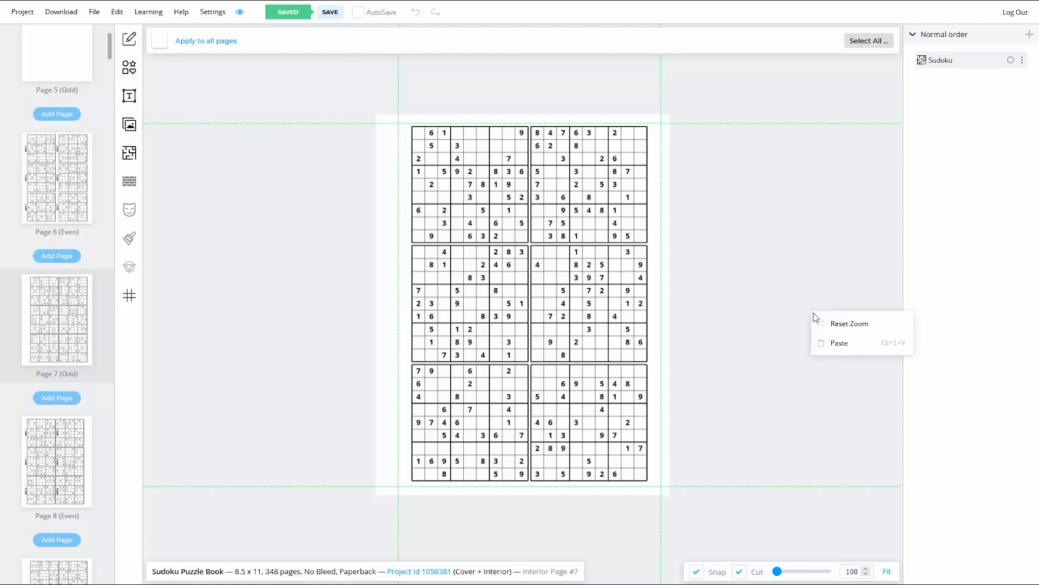
pyautogui.click(826, 343)
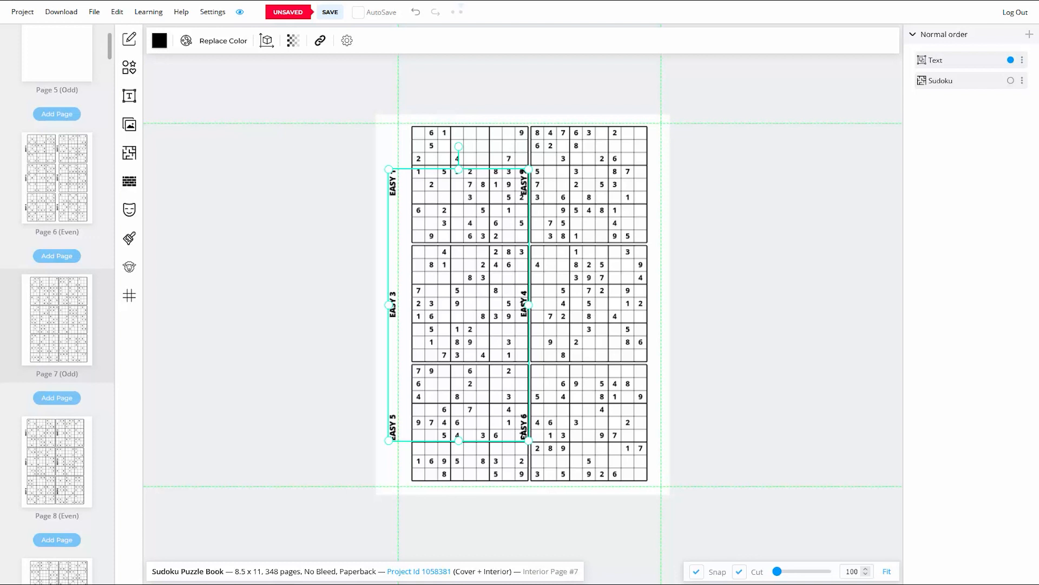
pyautogui.click(1023, 60)
pyautogui.click(960, 116)
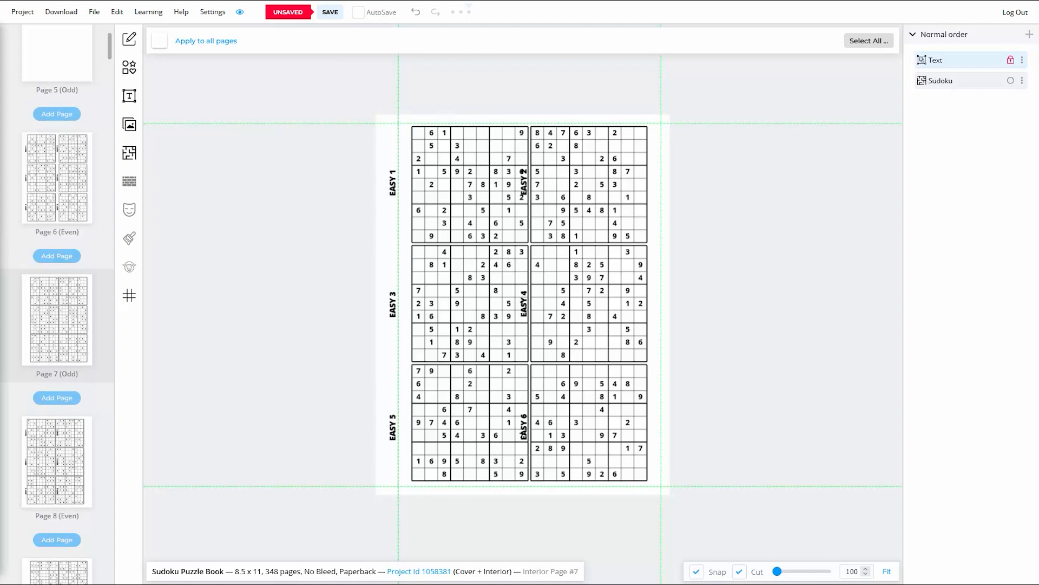
# Move page 7's Sudoku block against the right margin guide and ungroup it into separate puzzles
pyautogui.moveTo(565, 274); pyautogui.dragTo(578, 273)
pyautogui.rightClick(600, 268)
pyautogui.click(622, 277)
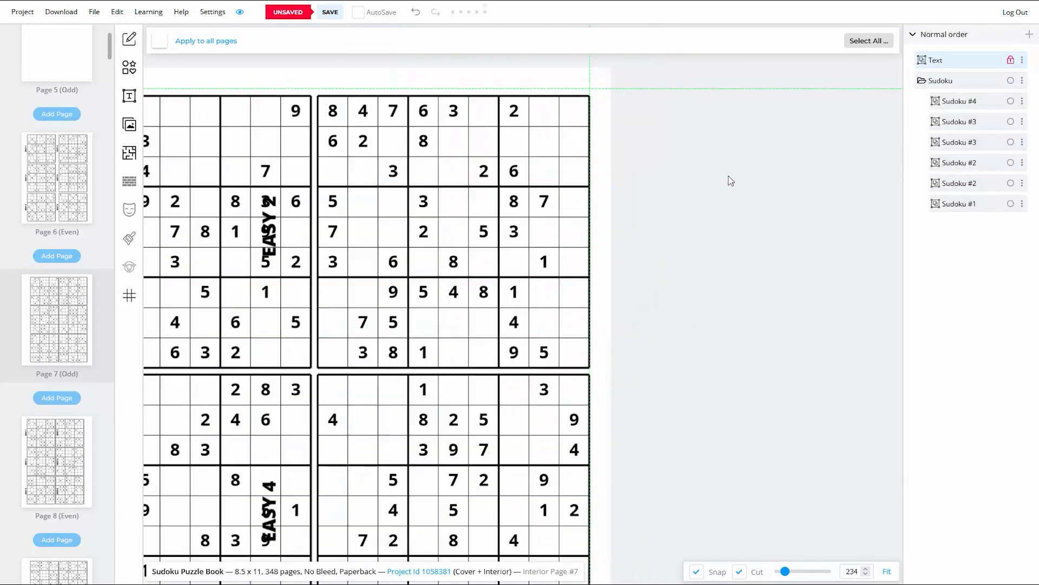
# Nudge the two top-row puzzles up to widen the gap above the middle row
pyautogui.moveTo(838, 203); pyautogui.dragTo(327, 302)
pyautogui.press('Up')
pyautogui.press('Up')
pyautogui.press('Up')
pyautogui.press('Up')
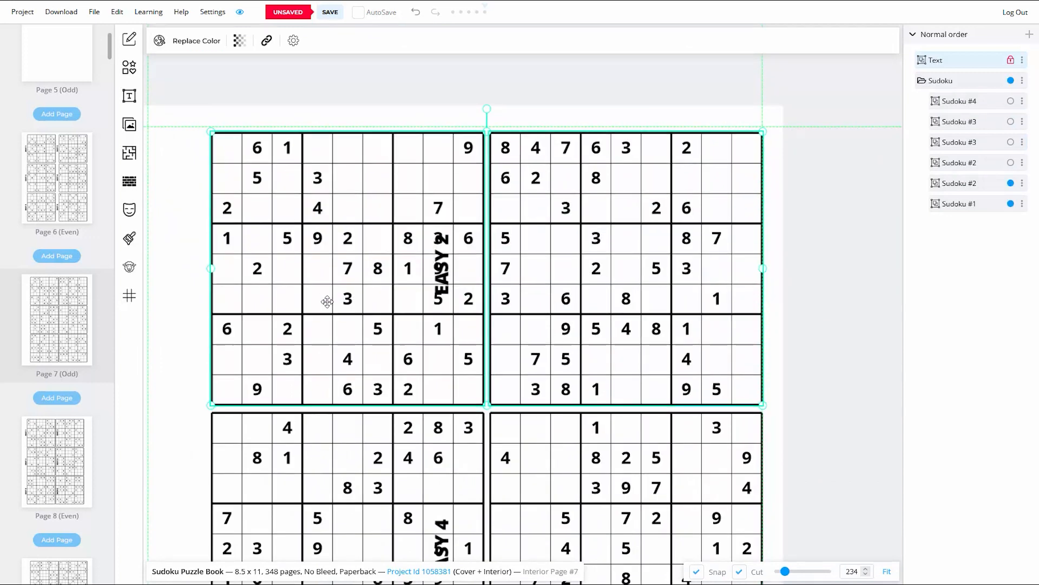
# Nudge the two bottom-row puzzles down to widen the gap below the middle row
pyautogui.moveTo(829, 458); pyautogui.dragTo(834, 126)
pyautogui.moveTo(854, 247); pyautogui.dragTo(382, 390)
pyautogui.press('Down')
pyautogui.press('Down')
pyautogui.press('Down')
pyautogui.press('Down')
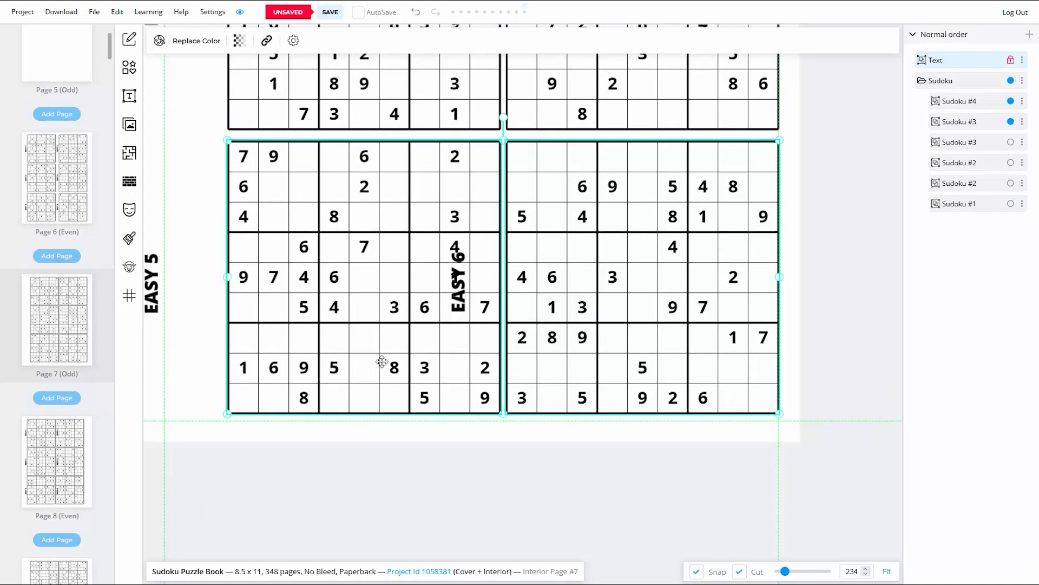
# Shift all six puzzles together so they sit vertically centred between the margin guides, against the right margin
pyautogui.scroll(-5, 869, 323)
pyautogui.moveTo(749, 195); pyautogui.dragTo(544, 430)
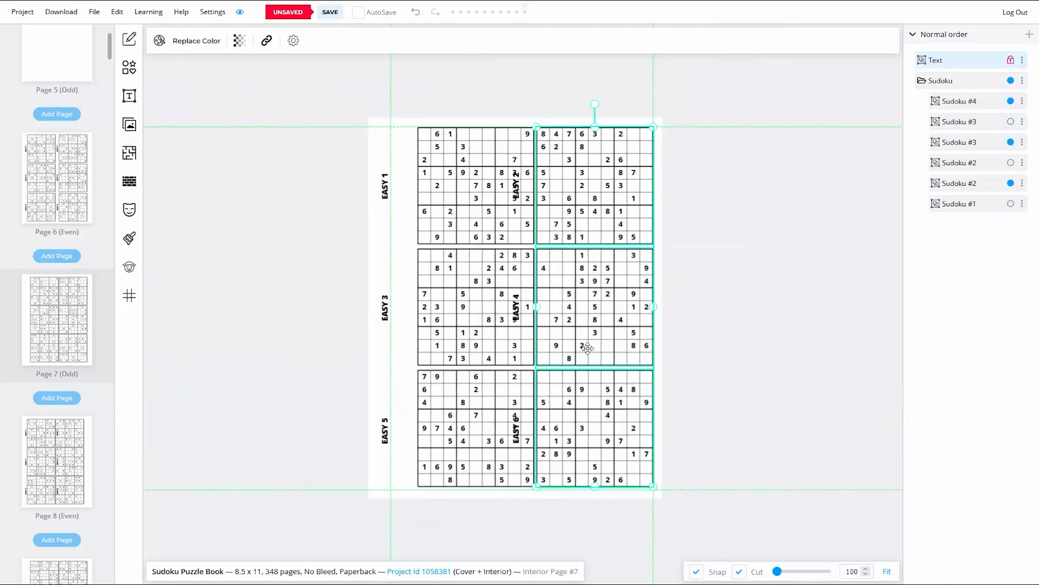
pyautogui.click(735, 299)
pyautogui.moveTo(779, 212); pyautogui.dragTo(402, 439)
pyautogui.moveTo(557, 349); pyautogui.dragTo(553, 352)
# Nudge the two top-row puzzles up to the top margin guide
pyautogui.scroll(4, 705, 156)
pyautogui.moveTo(714, 150); pyautogui.dragTo(334, 269)
pyautogui.press('Up')
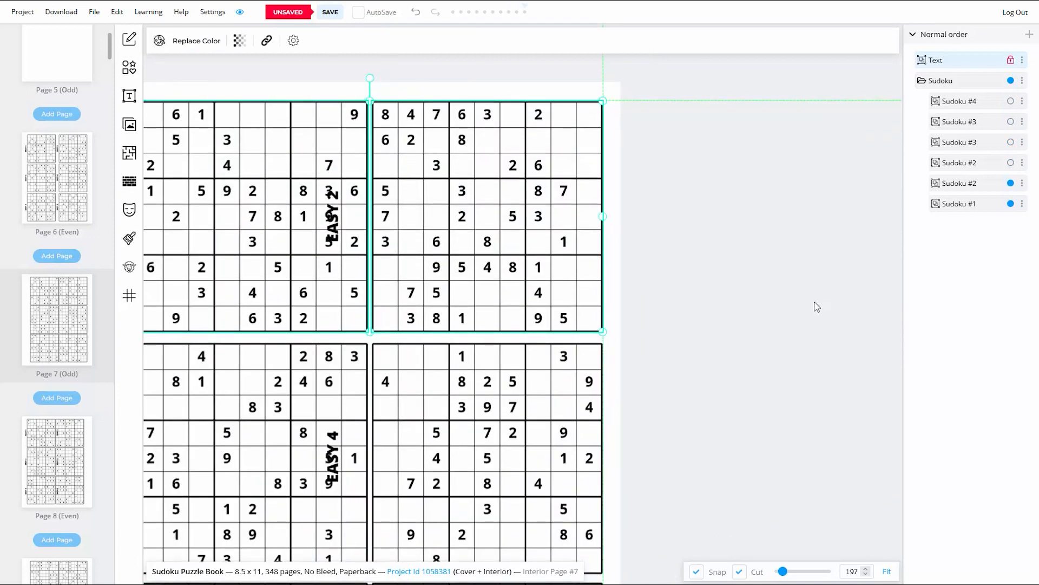
# Nudge the two bottom-row puzzles down to the bottom margin guide
pyautogui.scroll(-6, 744, 475)
pyautogui.moveTo(731, 447); pyautogui.dragTo(265, 504)
pyautogui.press('Down')
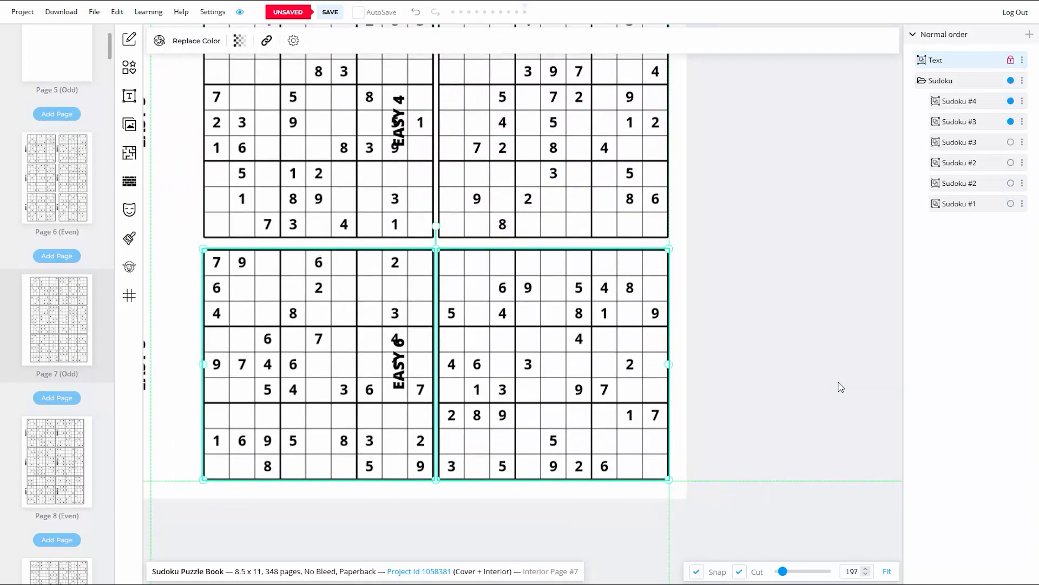
pyautogui.click(680, 341)
pyautogui.scroll(-7, 788, 372)
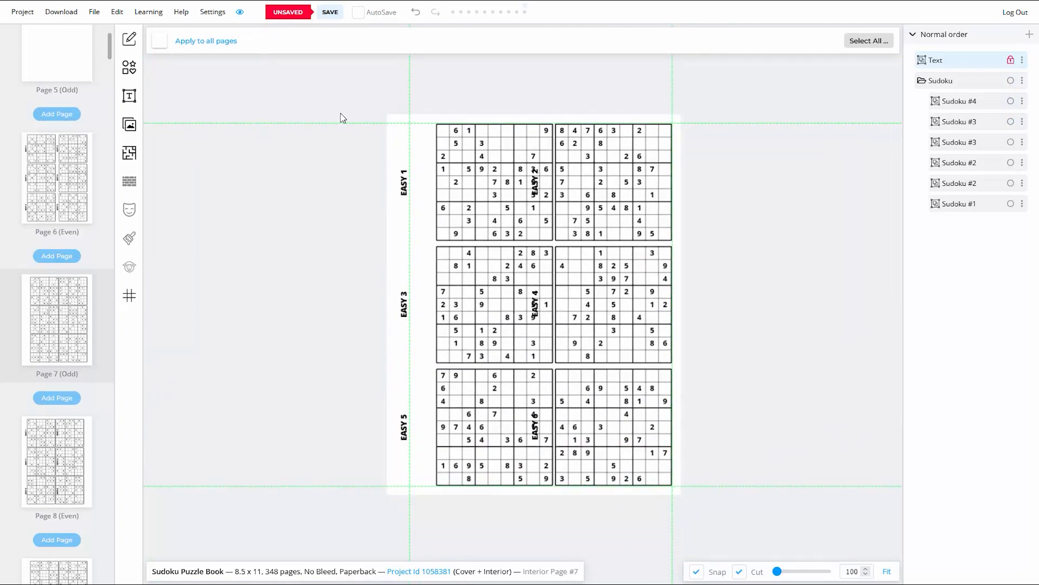
# Move the three left-column puzzles left together to open a gap for labels beside the right column
pyautogui.moveTo(343, 117); pyautogui.dragTo(527, 561)
pyautogui.press('Left')
pyautogui.press('Left')
pyautogui.press('Left')
pyautogui.press('Left')
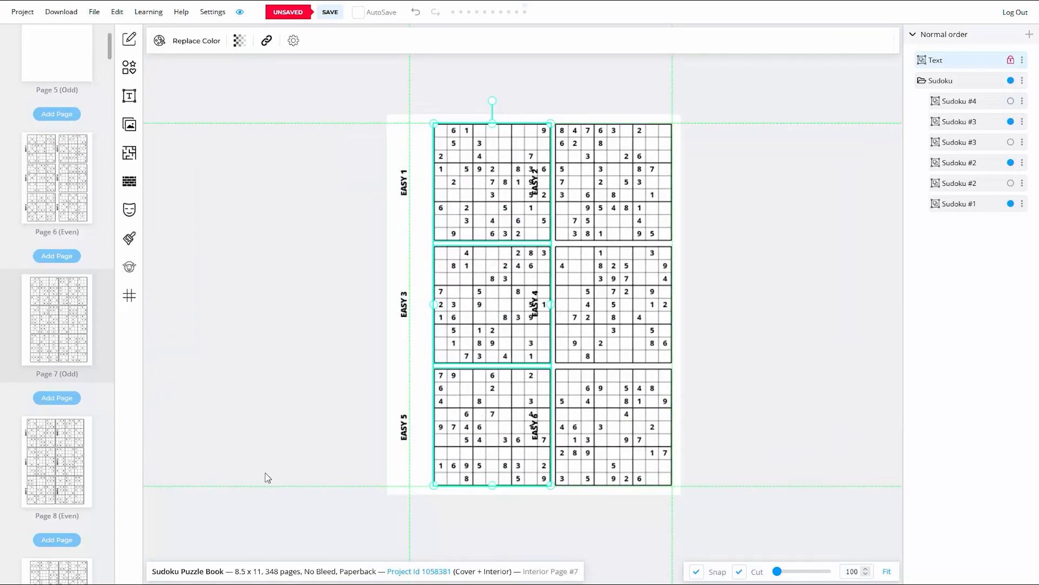
pyautogui.press('Left')
pyautogui.press('Left')
pyautogui.press('Left')
pyautogui.press('Left')
pyautogui.press('Left')
pyautogui.press('Left')
pyautogui.press('Left')
pyautogui.press('Left')
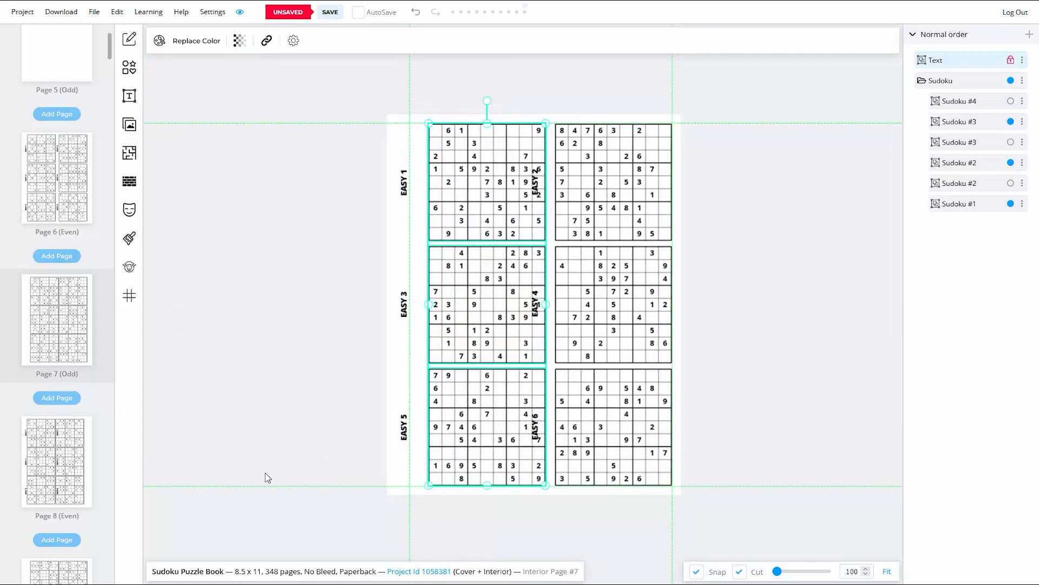
pyautogui.press('Left')
pyautogui.press('Left')
pyautogui.press('Left')
pyautogui.press('Left')
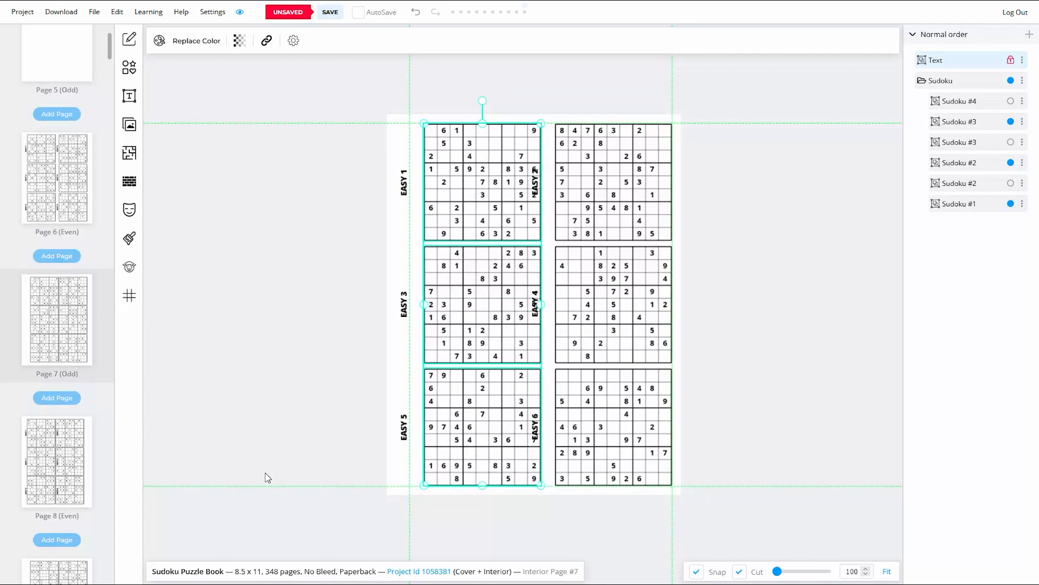
pyautogui.click(307, 390)
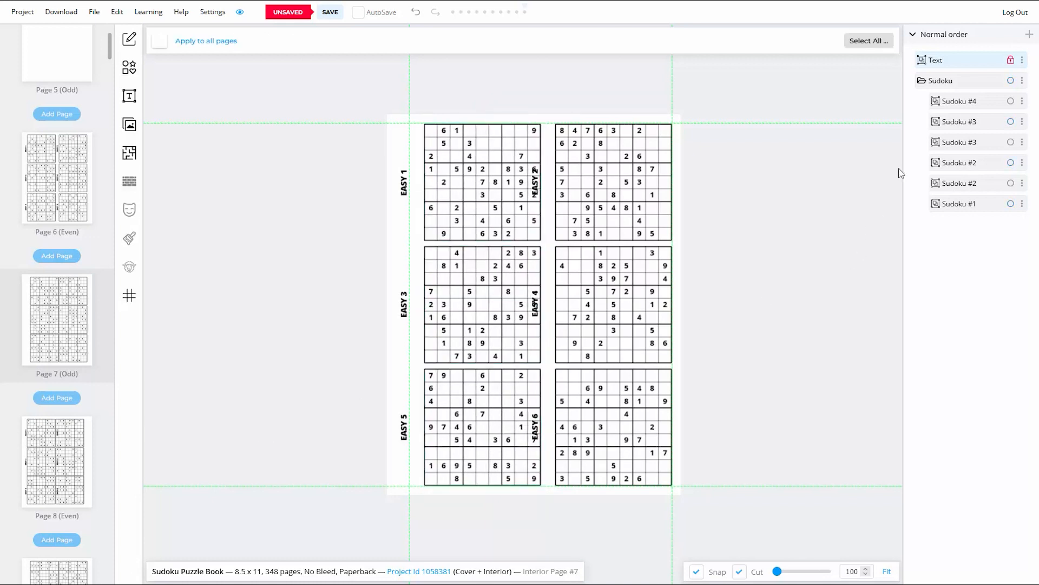
# Lock the Sudoku folder and unlock the Text label group on page 7
pyautogui.click(1023, 80)
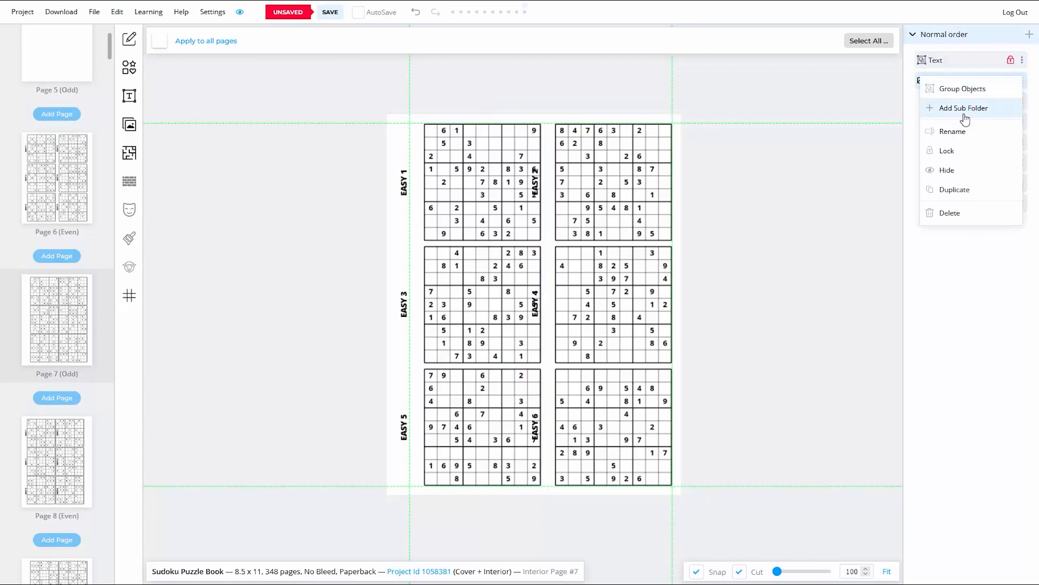
pyautogui.click(951, 149)
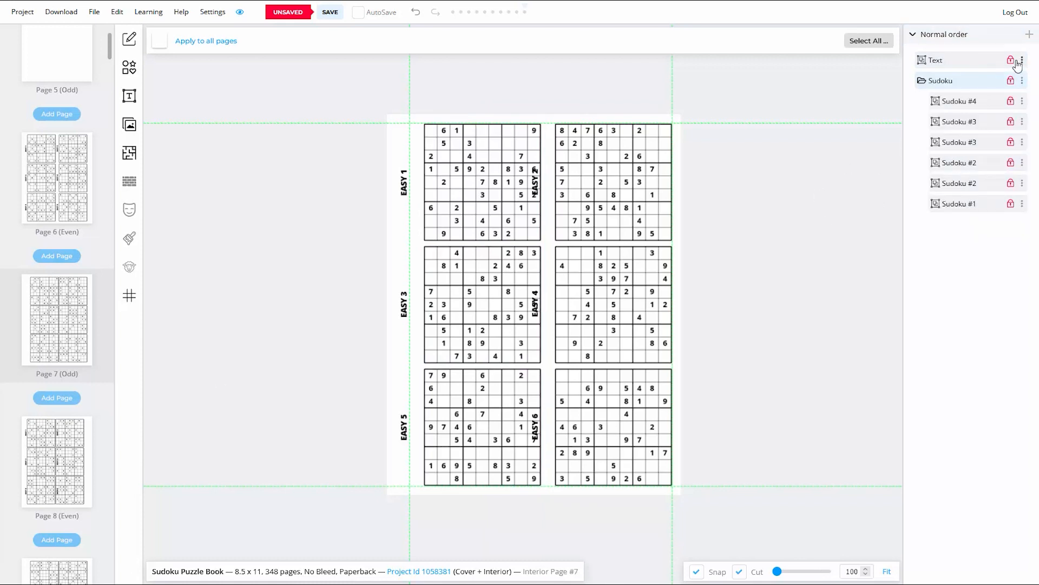
# Shift the grouped EASY labels to the right until each one sits beside the left edge of its puzzle
pyautogui.scroll(5, 522, 306)
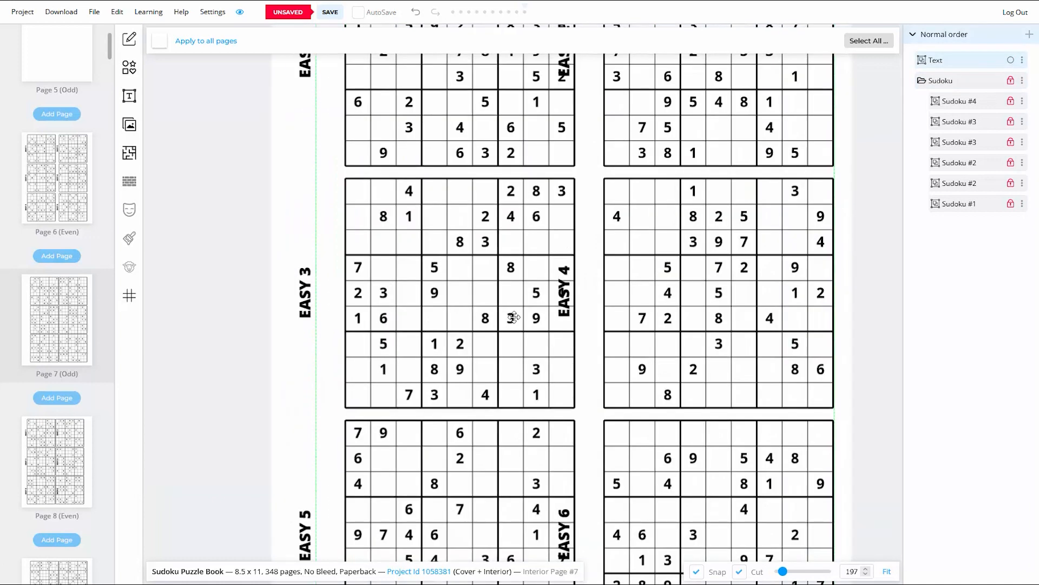
pyautogui.click(563, 306)
pyautogui.press('Right')
pyautogui.press('Right')
pyautogui.press('Right')
pyautogui.press('Right')
pyautogui.press('Right')
pyautogui.press('Right')
pyautogui.press('Right')
pyautogui.press('Right')
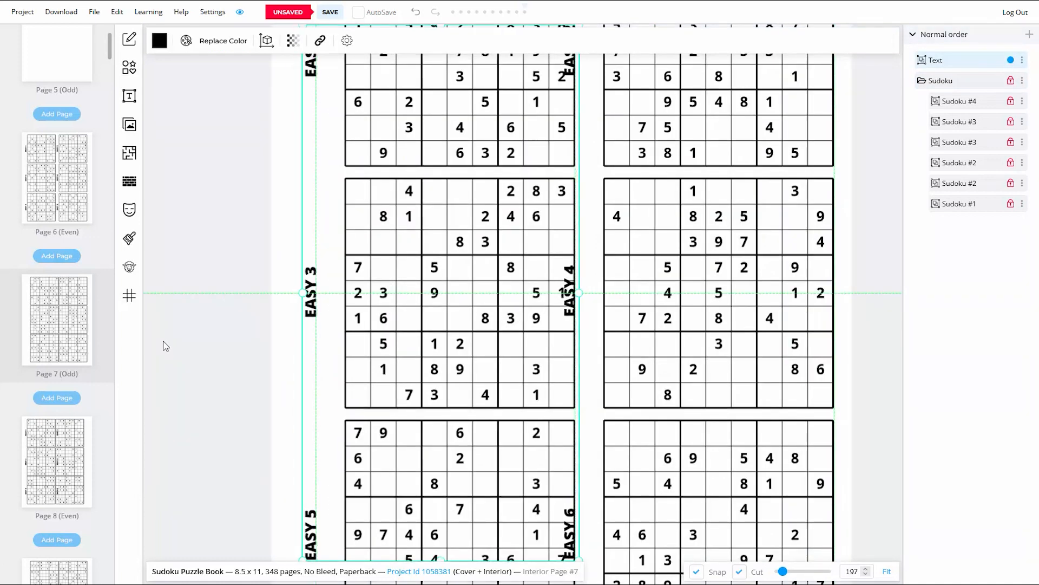
pyautogui.press('Right')
pyautogui.press('Right')
pyautogui.press('Right')
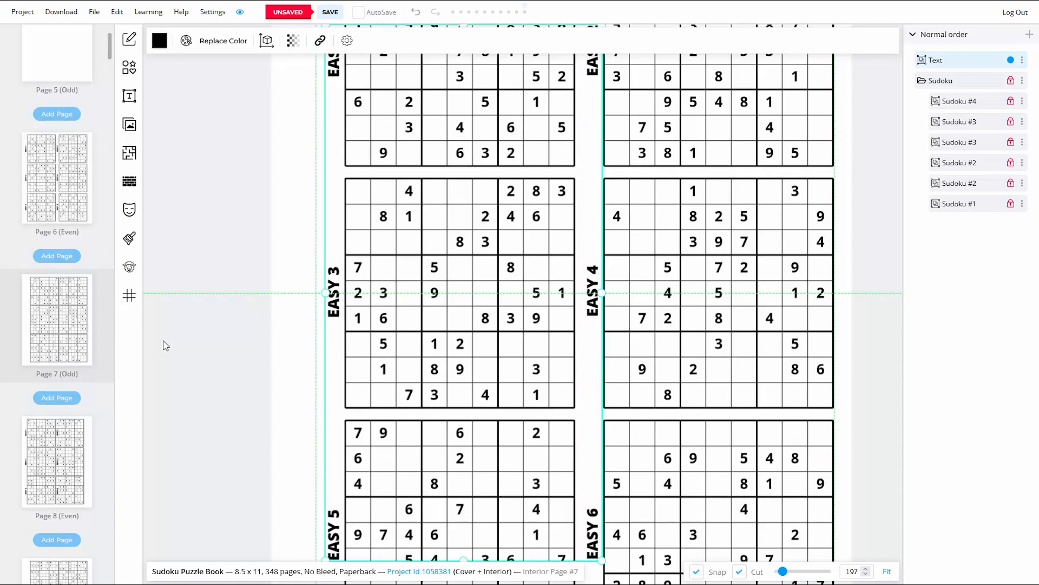
pyautogui.press('Left')
pyautogui.press('Right')
pyautogui.scroll(2, 165, 345)
pyautogui.click(216, 354)
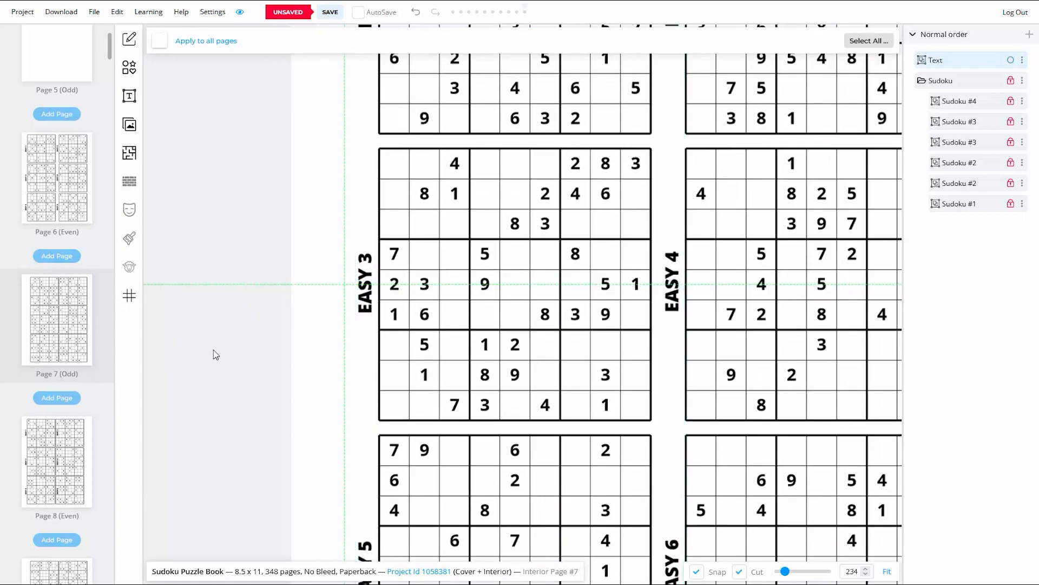
pyautogui.click(887, 572)
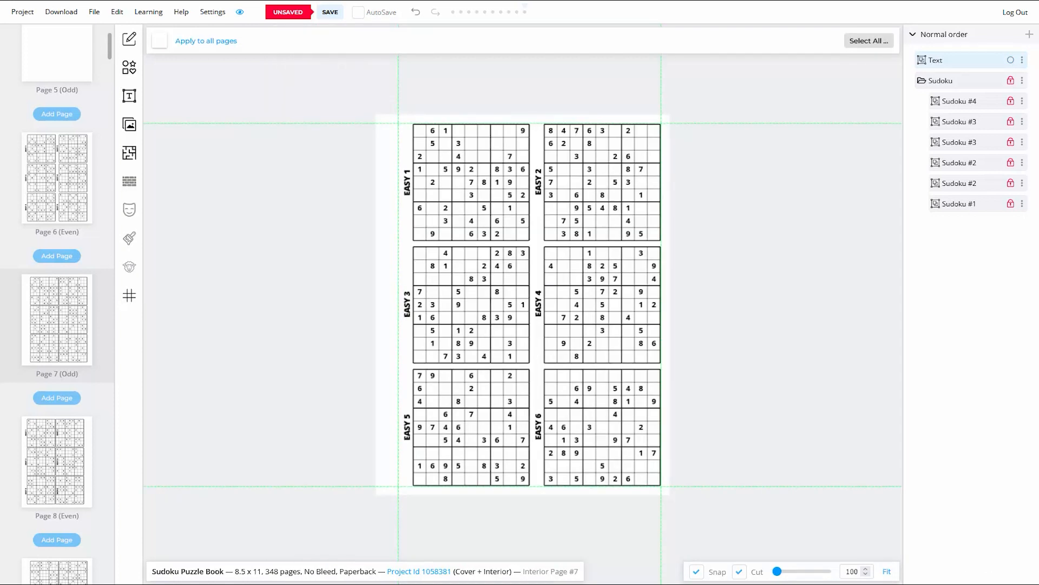
# Ungroup the labels and renumber the two top-row ones to EASY 7 and EASY 8
pyautogui.click(538, 311)
pyautogui.rightClick(538, 313)
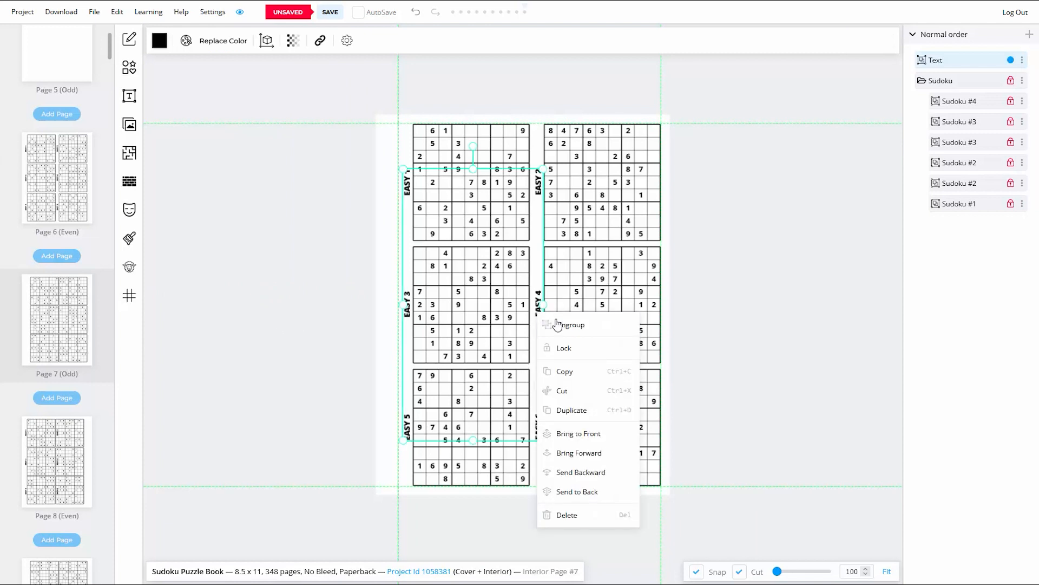
pyautogui.click(569, 326)
pyautogui.scroll(9, 407, 163)
pyautogui.doubleClick(403, 223)
pyautogui.press('BackSpace')
pyautogui.press('Delete')
pyautogui.write('7')
pyautogui.moveTo(899, 258); pyautogui.dragTo(474, 265)
pyautogui.write('8')
# Renumber the two middle-row labels to EASY 9 and EASY 10
pyautogui.moveTo(271, 557); pyautogui.dragTo(632, 45)
pyautogui.doubleClick(331, 279)
pyautogui.press('BackSpace')
pyautogui.write('9')
pyautogui.moveTo(866, 282); pyautogui.dragTo(399, 298)
pyautogui.doubleClick(476, 294)
pyautogui.press('BackSpace')
pyautogui.press('Delete')
pyautogui.write('10')
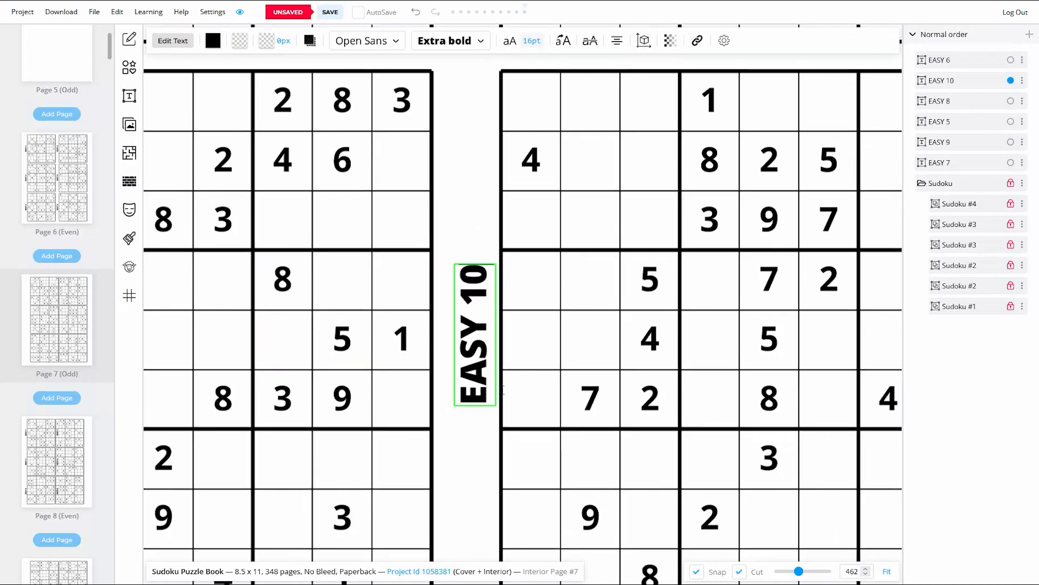
# Renumber the two bottom-row labels to EASY 11 and EASY 12
pyautogui.moveTo(211, 568); pyautogui.dragTo(709, 21)
pyautogui.doubleClick(368, 303)
pyautogui.press('BackSpace')
pyautogui.write('11')
pyautogui.moveTo(866, 287); pyautogui.dragTo(250, 306)
pyautogui.doubleClick(364, 327)
pyautogui.press('Delete')
pyautogui.write('12')
pyautogui.click(595, 433)
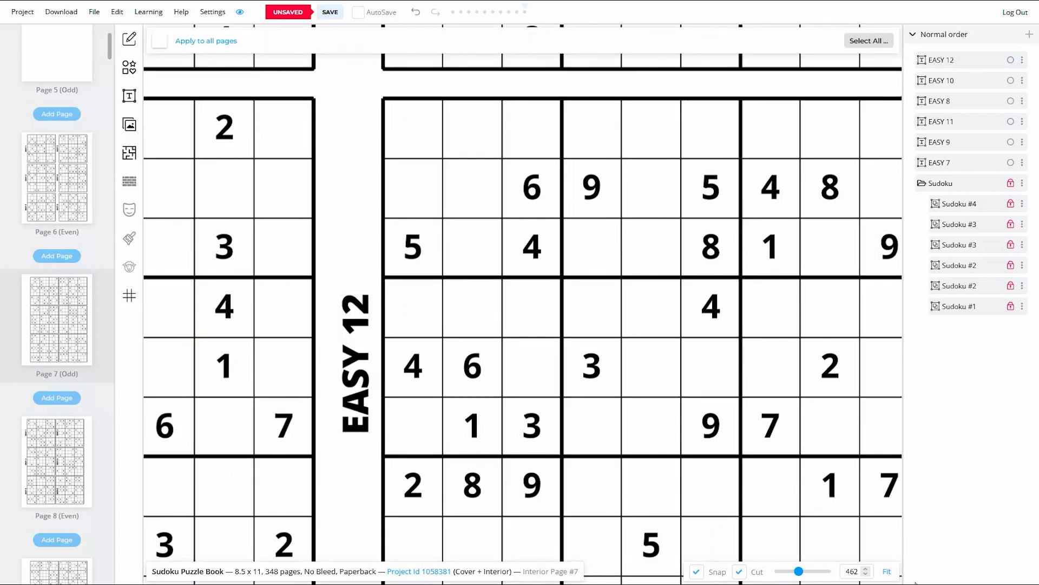
# Group all six EASY labels and rename the group Text
pyautogui.click(886, 571)
pyautogui.moveTo(757, 105); pyautogui.dragTo(354, 525)
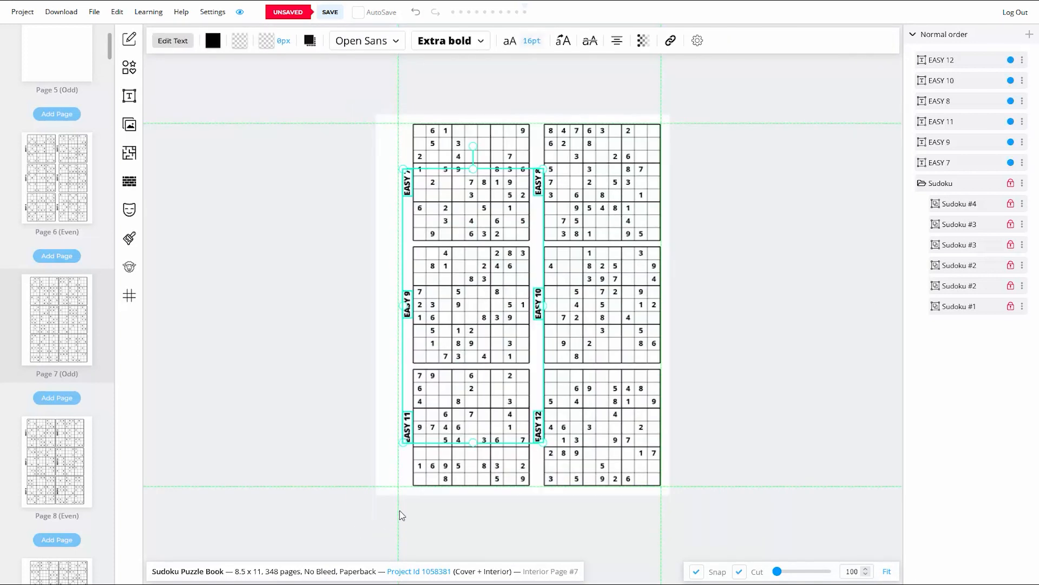
pyautogui.rightClick(482, 339)
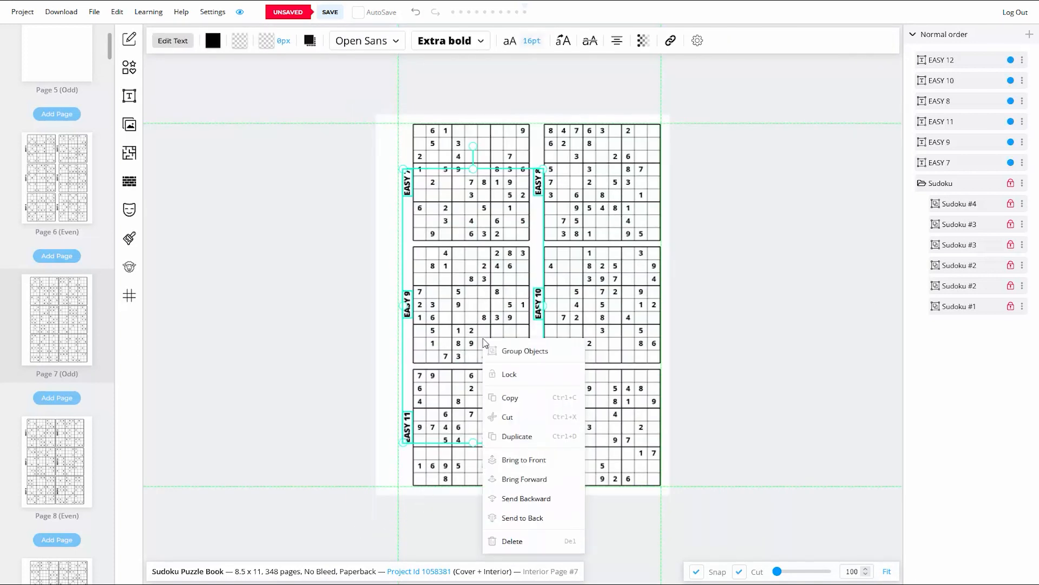
pyautogui.click(519, 351)
pyautogui.click(1022, 61)
pyautogui.click(952, 93)
pyautogui.write('Text')
pyautogui.click(570, 323)
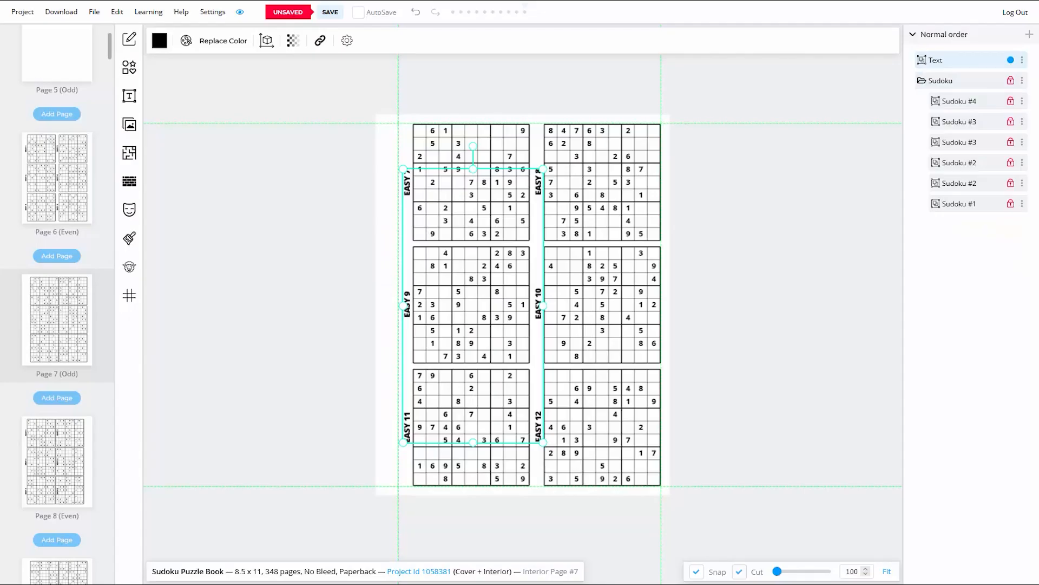
# Copy the Text label group on page 7 and save the project
pyautogui.rightClick(441, 288)
pyautogui.click(473, 349)
pyautogui.click(332, 311)
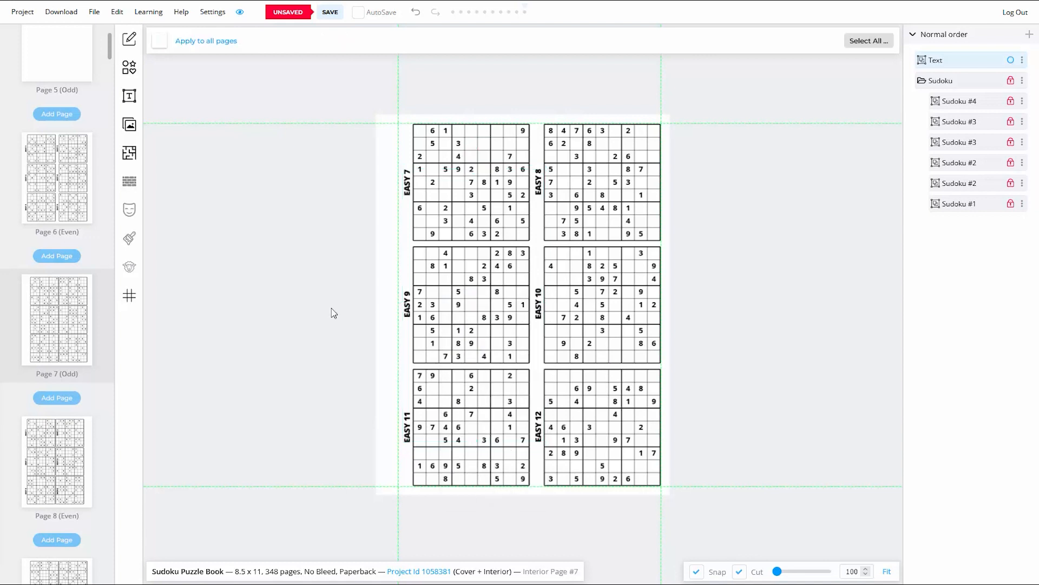
pyautogui.click(331, 14)
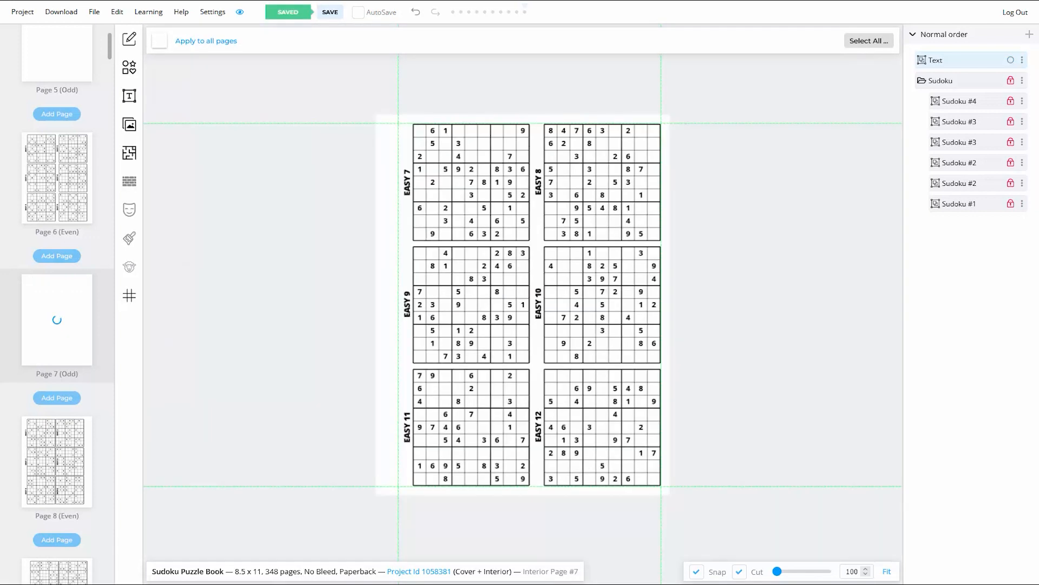
# Paste the copied label group onto page 9 and save the project
pyautogui.scroll(-5, 72, 341)
pyautogui.click(57, 295)
pyautogui.rightClick(726, 278)
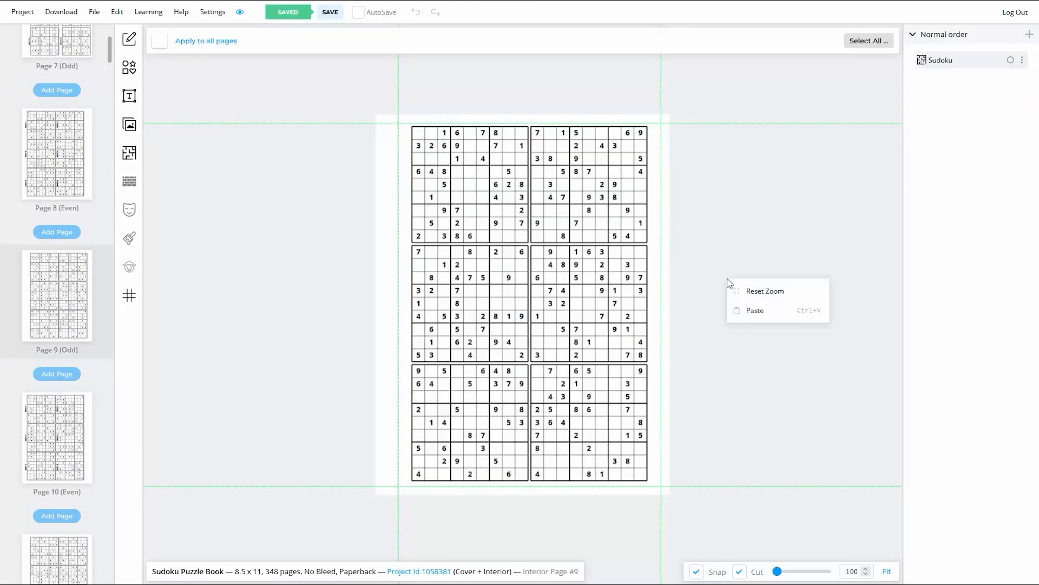
pyautogui.click(754, 317)
pyautogui.click(331, 13)
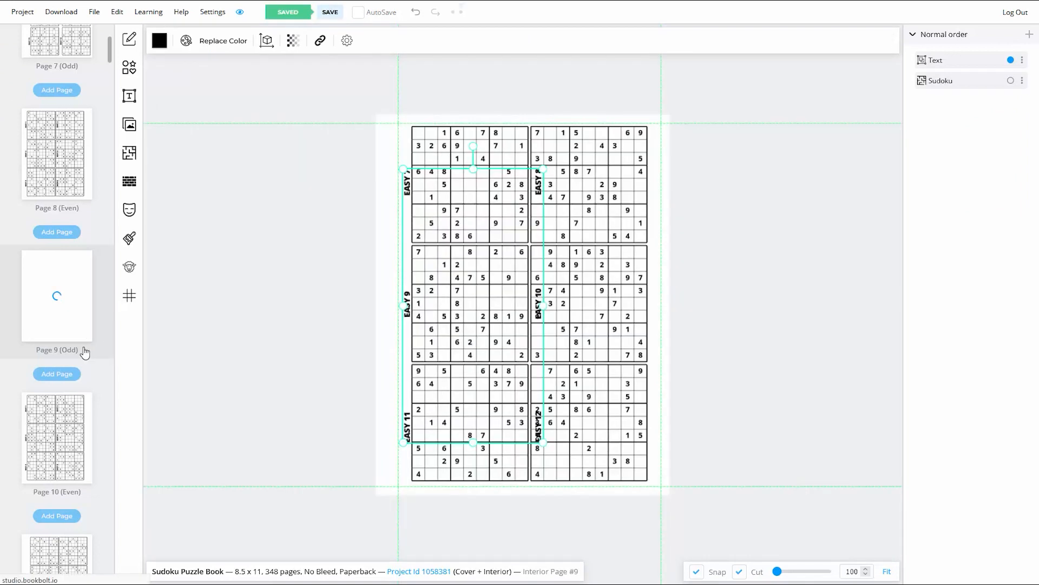
# Paste the copied label group onto page 11 and save the project
pyautogui.scroll(-5, 72, 337)
pyautogui.click(56, 281)
pyautogui.rightClick(749, 264)
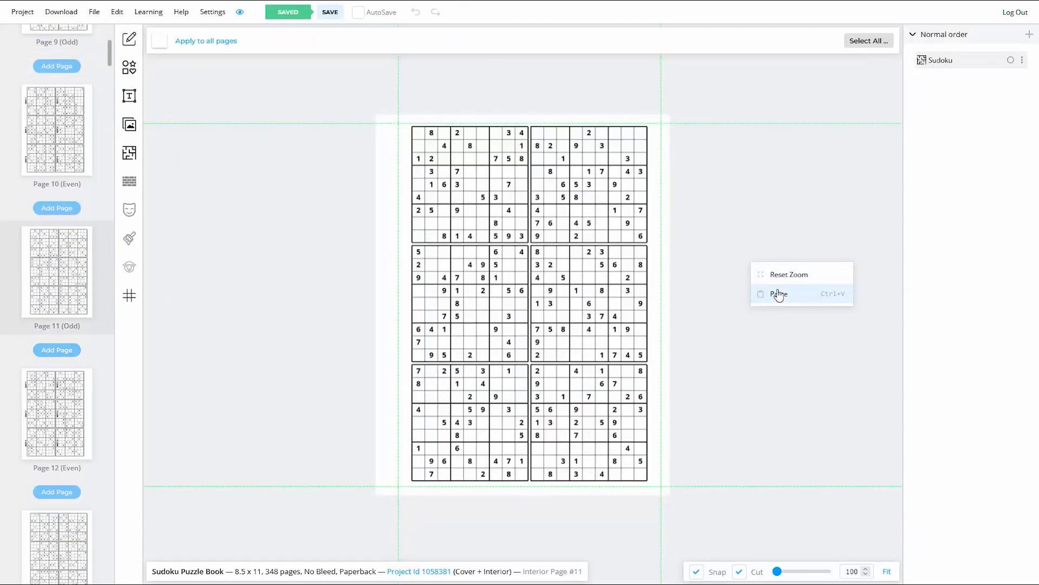
pyautogui.click(780, 293)
pyautogui.click(330, 15)
# Check the placement of the puzzles and labels on pages 13, 6 and 7
pyautogui.scroll(-5, 53, 357)
pyautogui.click(53, 357)
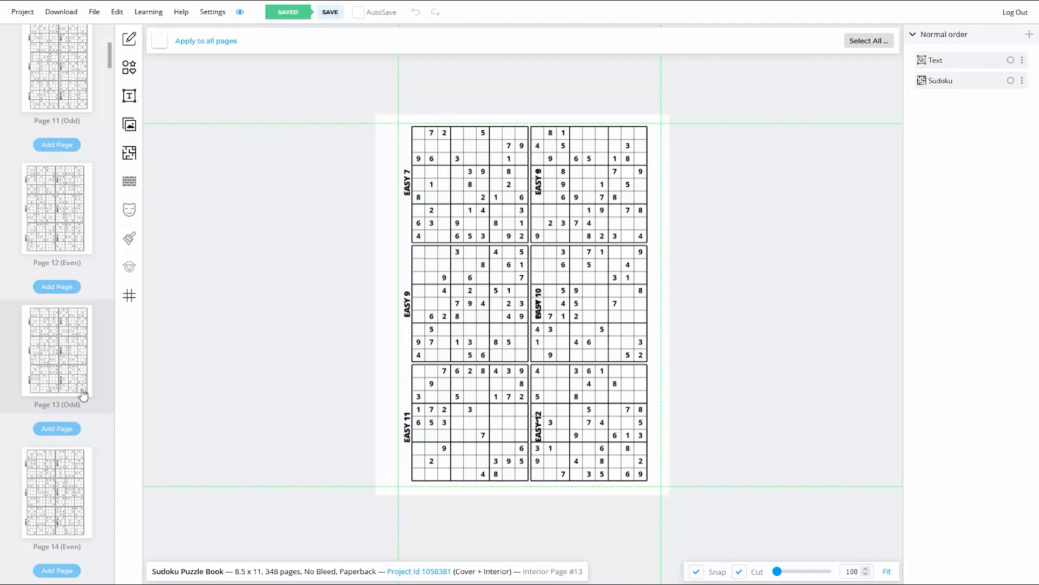
pyautogui.scroll(10, 80, 391)
pyautogui.click(64, 196)
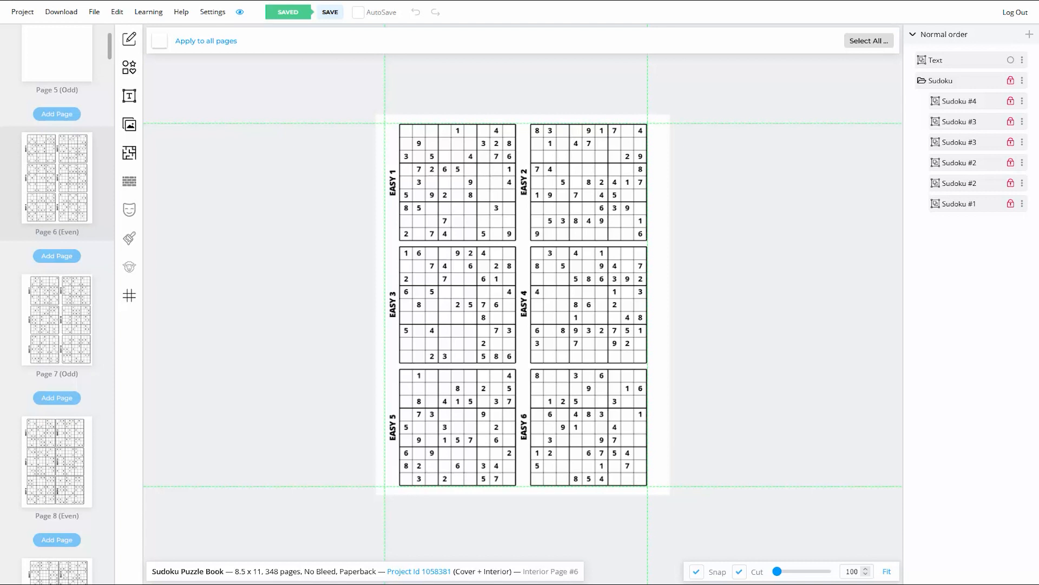
pyautogui.click(43, 328)
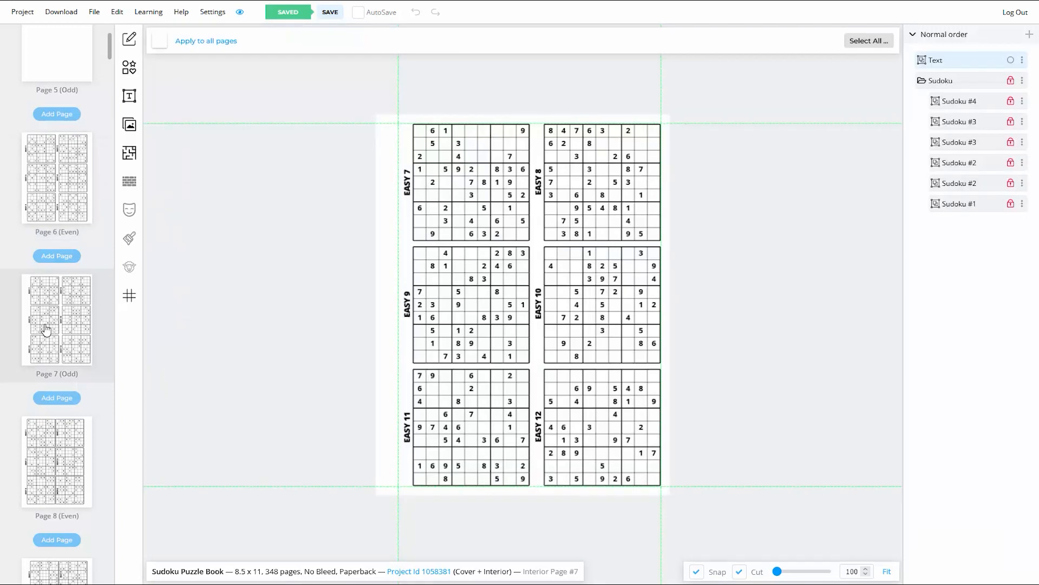
pyautogui.click(51, 217)
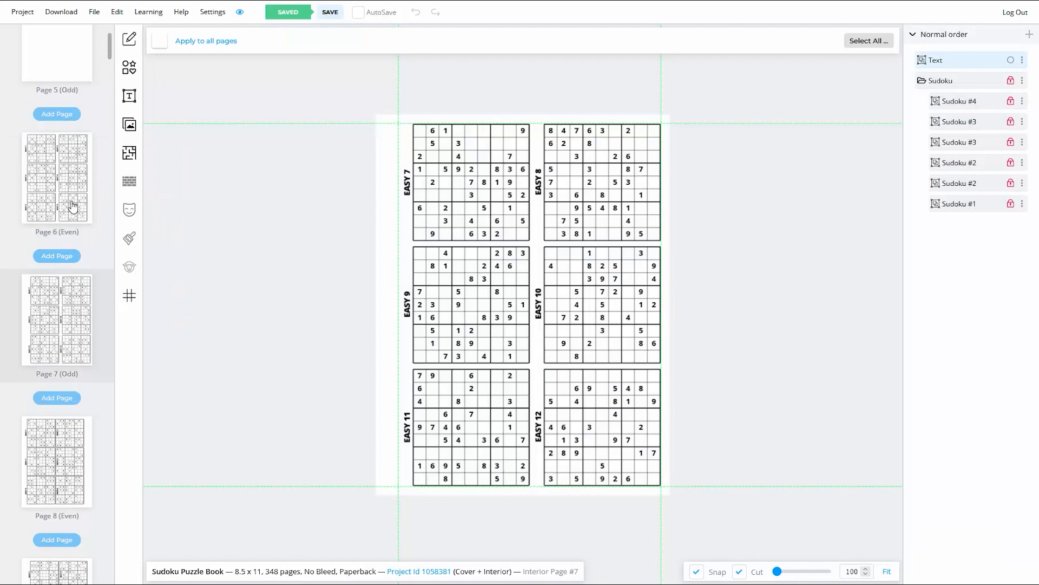
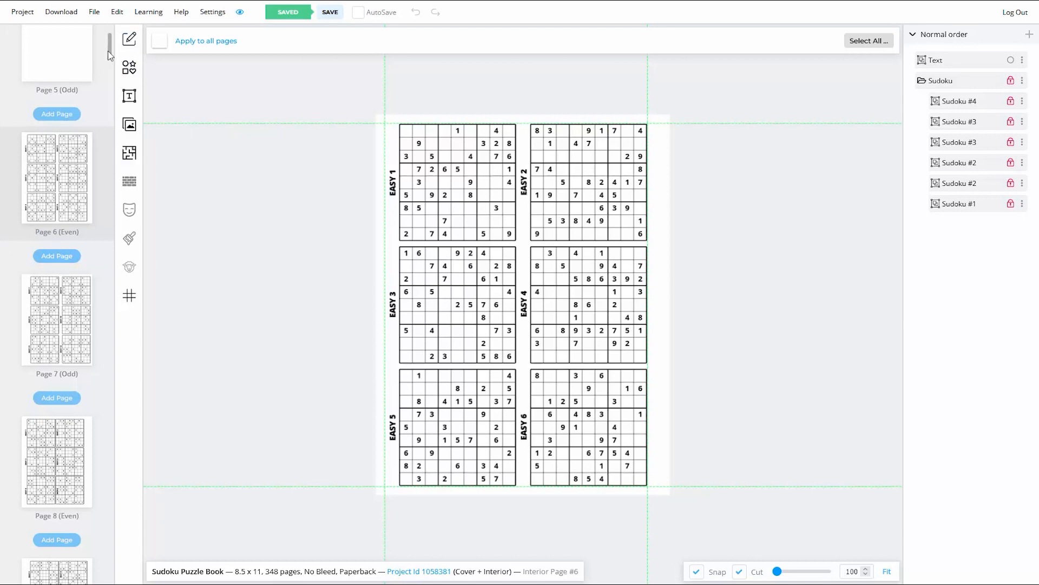
# Review the book's structure from the Easy Sudoku Puzzles page and the cover to the Puzzle Solution Cover Page
pyautogui.scroll(10, 110, 54)
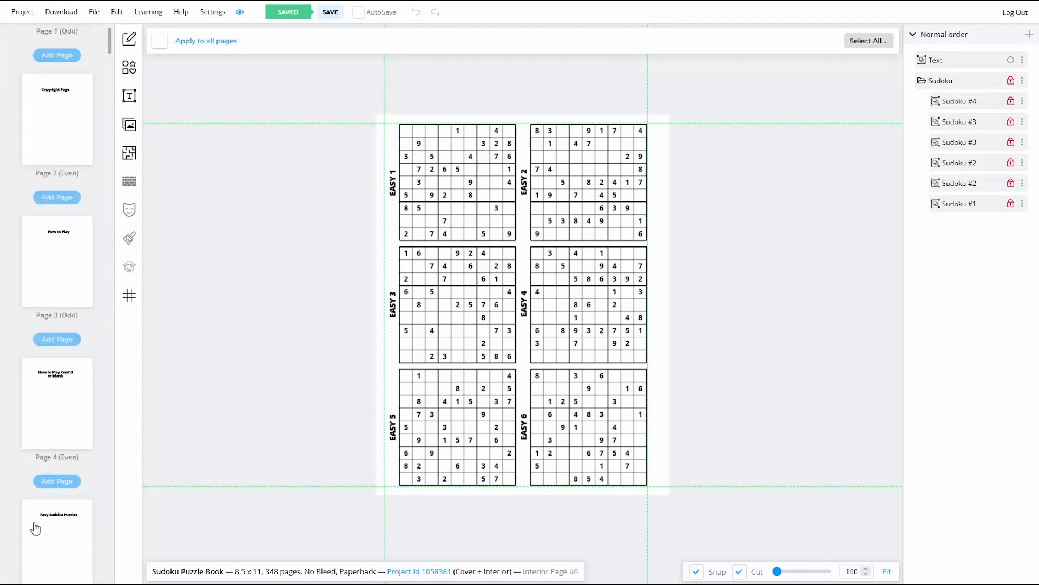
pyautogui.click(35, 528)
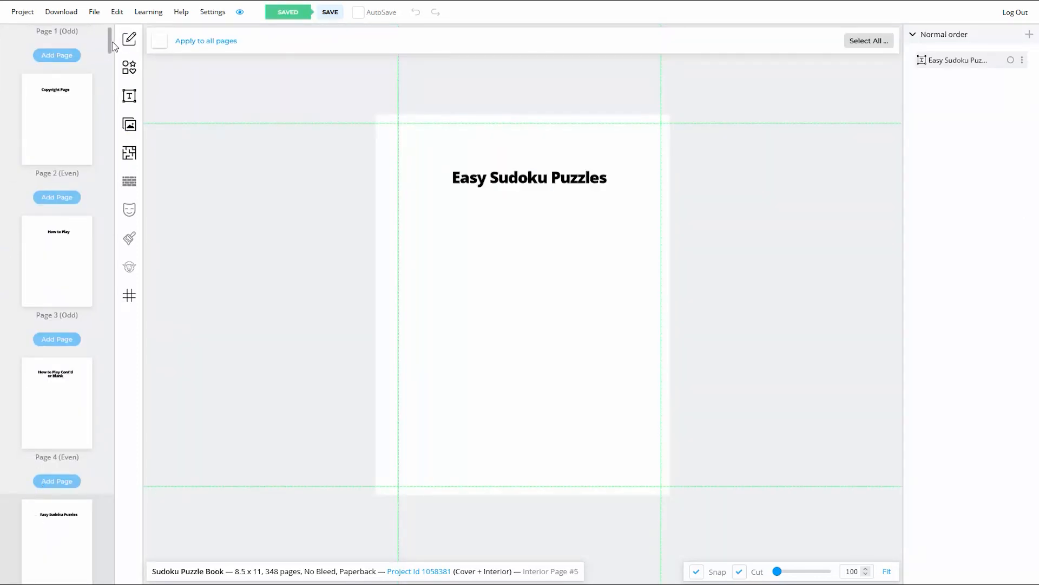
pyautogui.scroll(3, 111, 46)
pyautogui.click(56, 86)
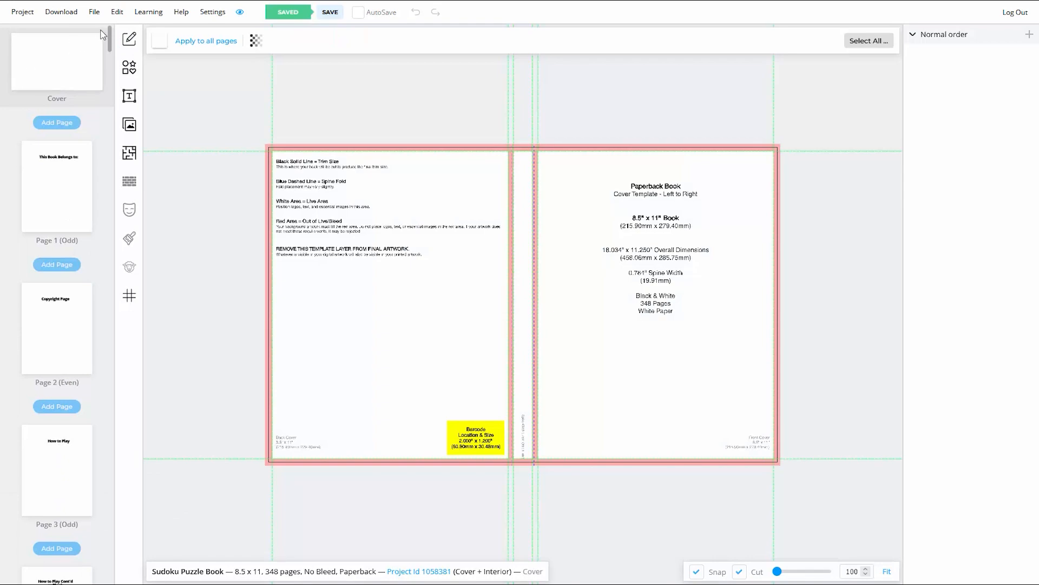
pyautogui.moveTo(111, 39); pyautogui.dragTo(116, 309)
pyautogui.click(48, 363)
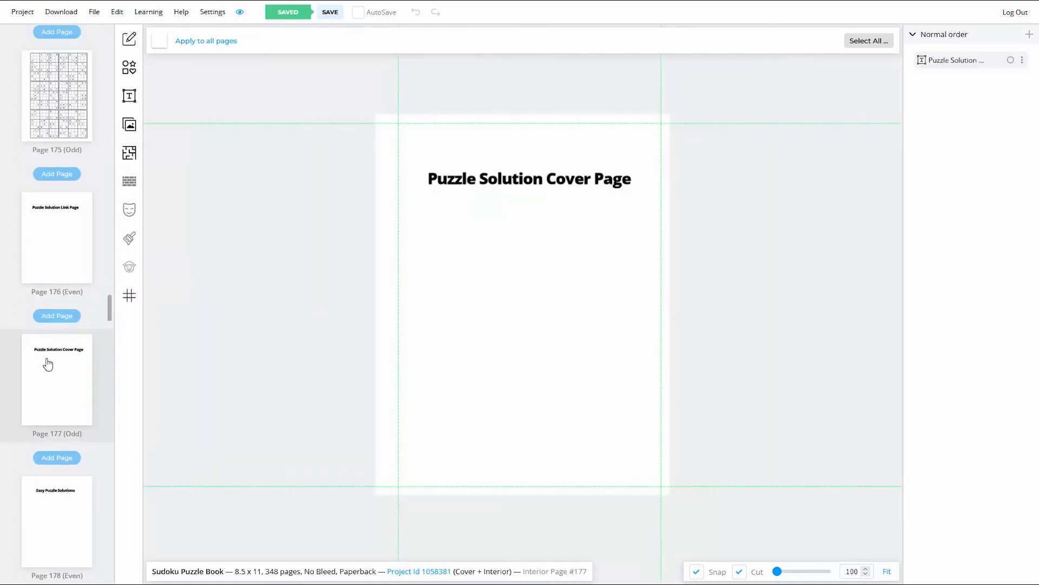
pyautogui.moveTo(110, 303); pyautogui.dragTo(109, 34)
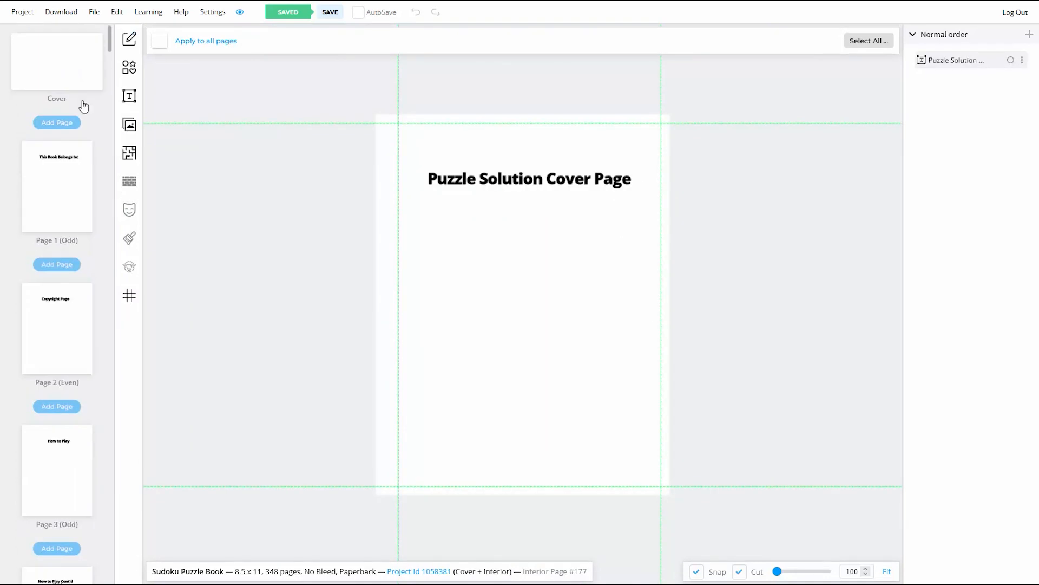
pyautogui.click(70, 79)
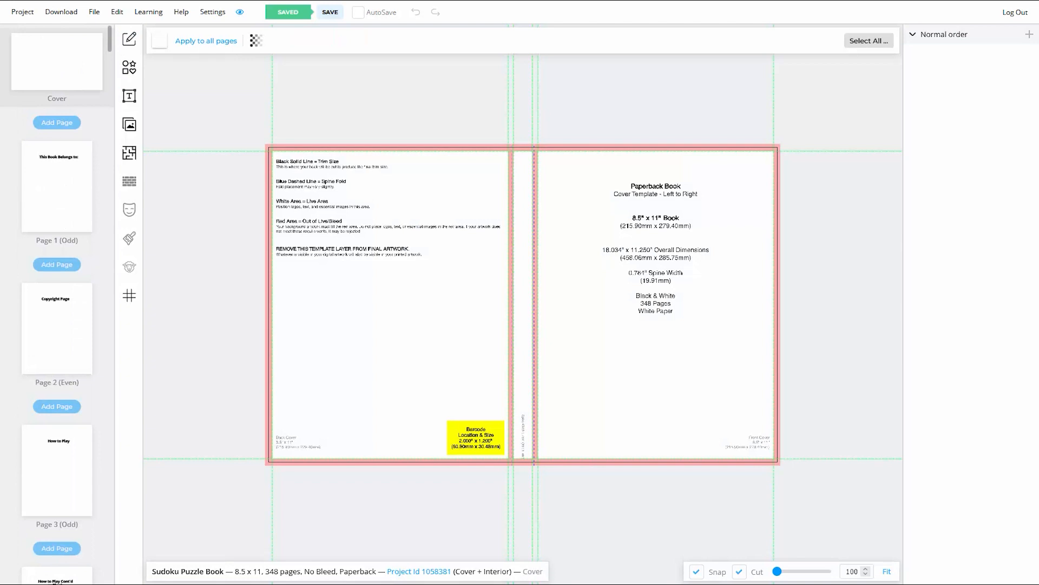
# Clone the project under the name Sudoku Puzzle Solutions and open the clone
pyautogui.click(24, 12)
pyautogui.click(25, 88)
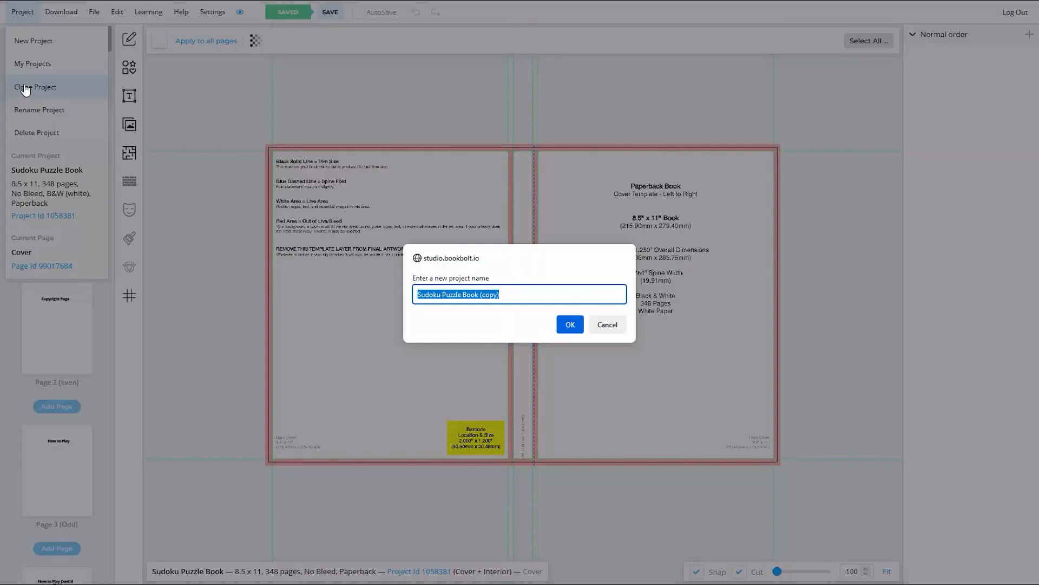
pyautogui.click(514, 296)
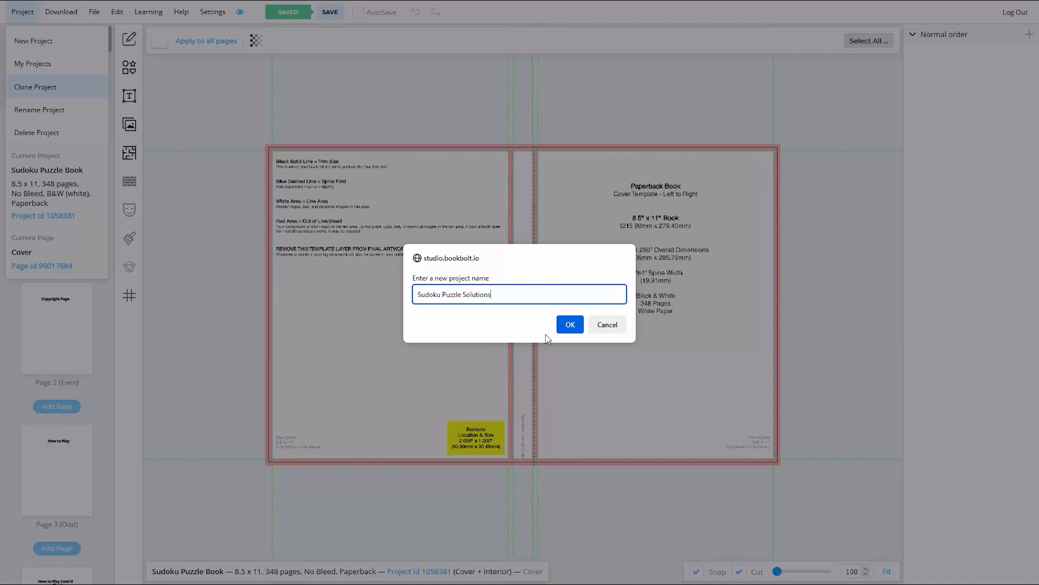
pyautogui.click(568, 324)
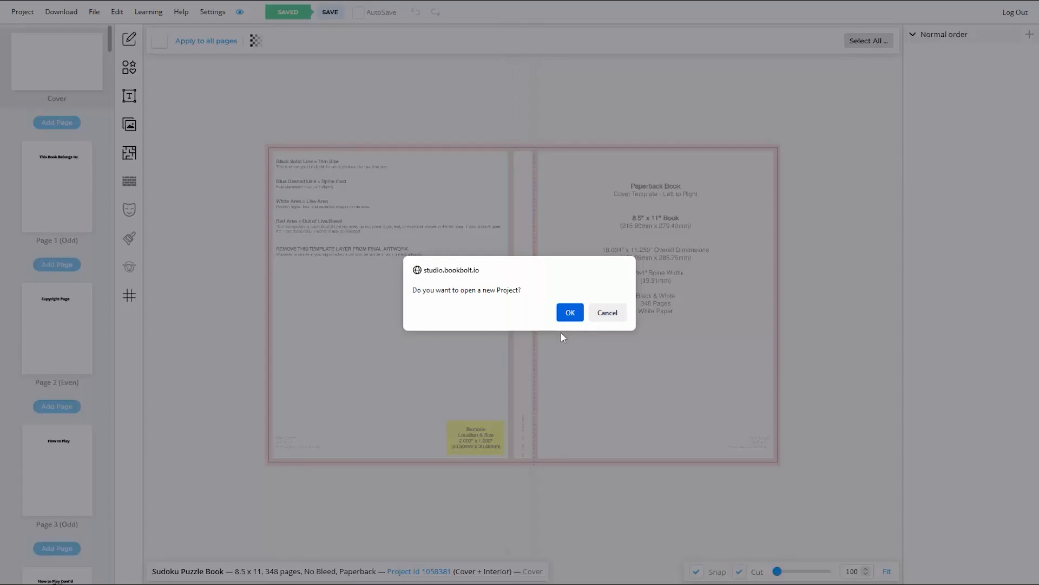
pyautogui.click(569, 311)
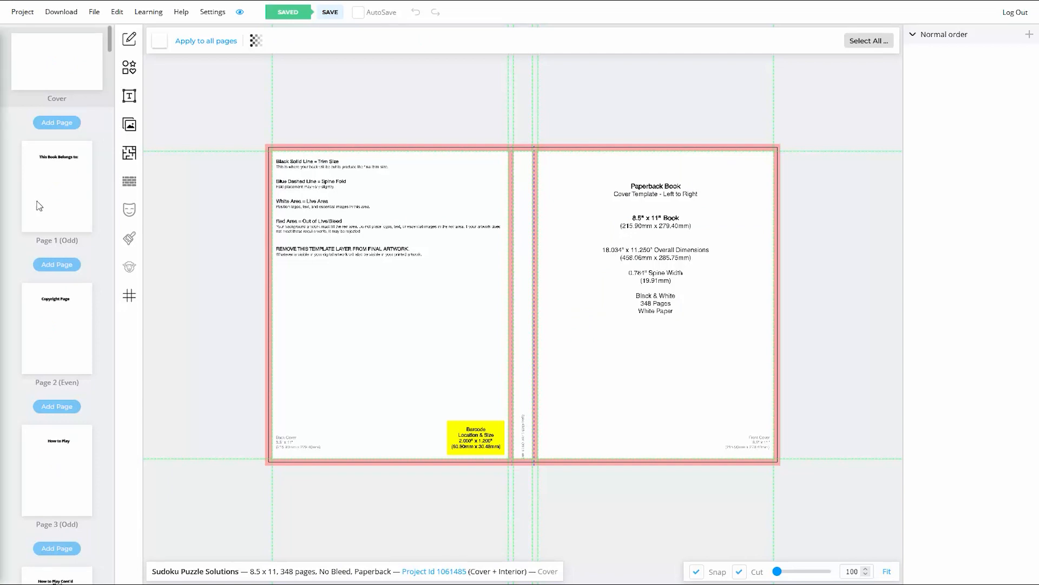
# Delete the Puzzle Solution Link Page and the three puzzle pages before it, pages 173 to 176
pyautogui.moveTo(109, 32); pyautogui.dragTo(97, 300)
pyautogui.click(66, 418)
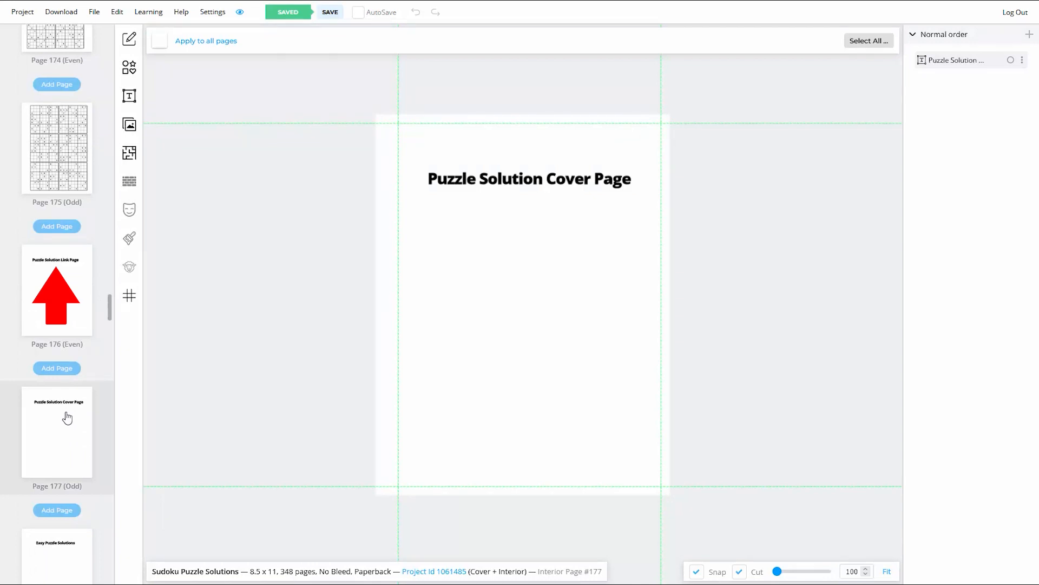
pyautogui.click(51, 309)
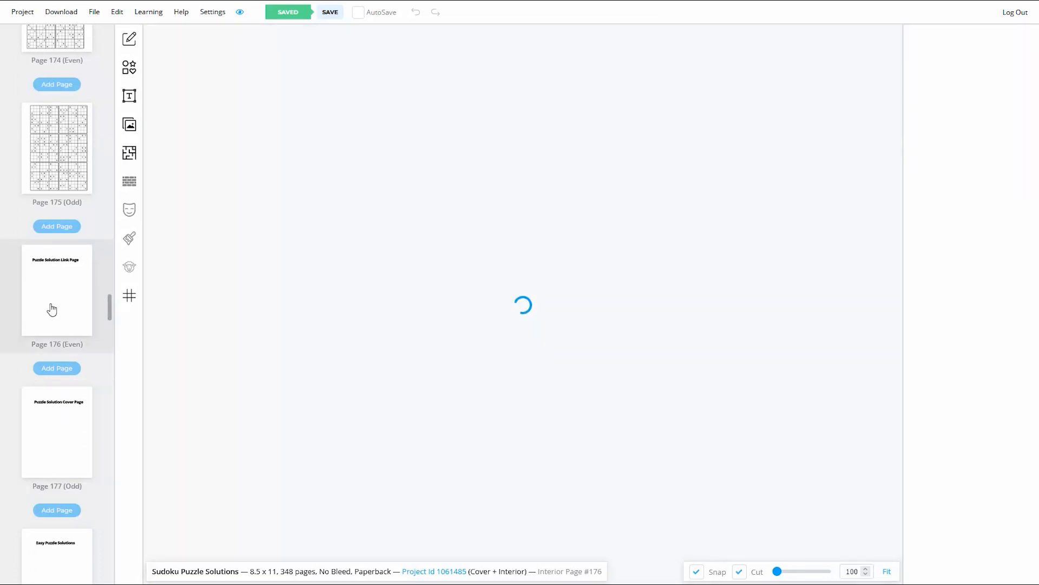
pyautogui.keyDown('shift'); pyautogui.click(60, 187); pyautogui.keyUp('shift')
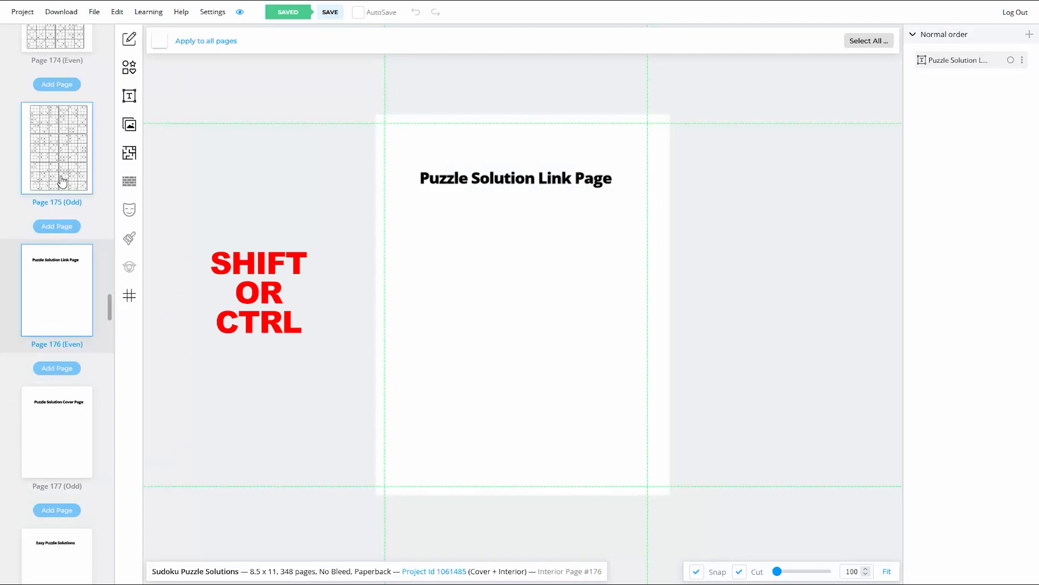
pyautogui.scroll(5, 63, 202)
pyautogui.keyDown('shift'); pyautogui.click(52, 307); pyautogui.keyUp('shift')
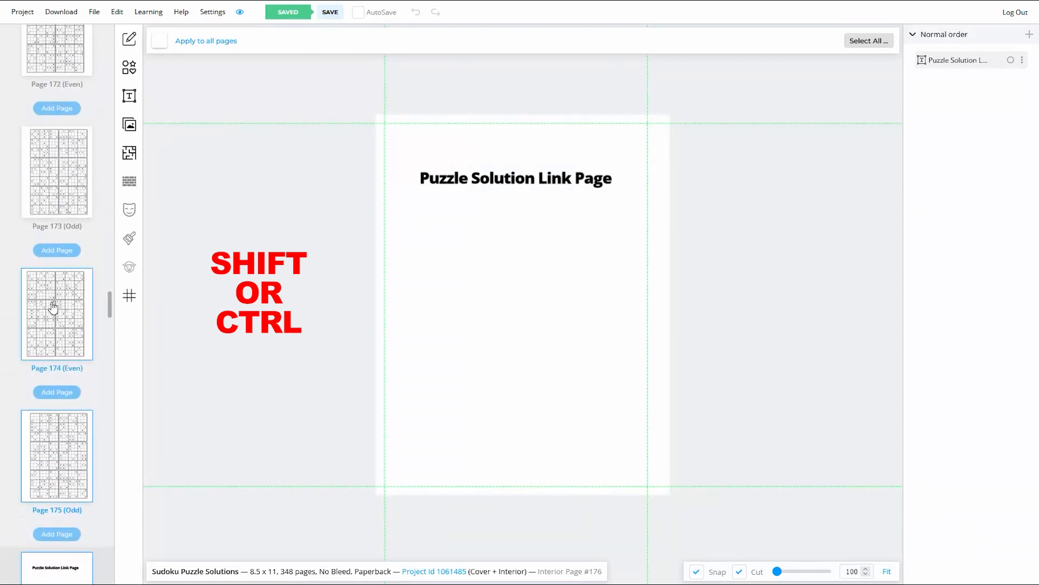
pyautogui.keyDown('shift'); pyautogui.click(73, 198); pyautogui.keyUp('shift')
pyautogui.rightClick(73, 197)
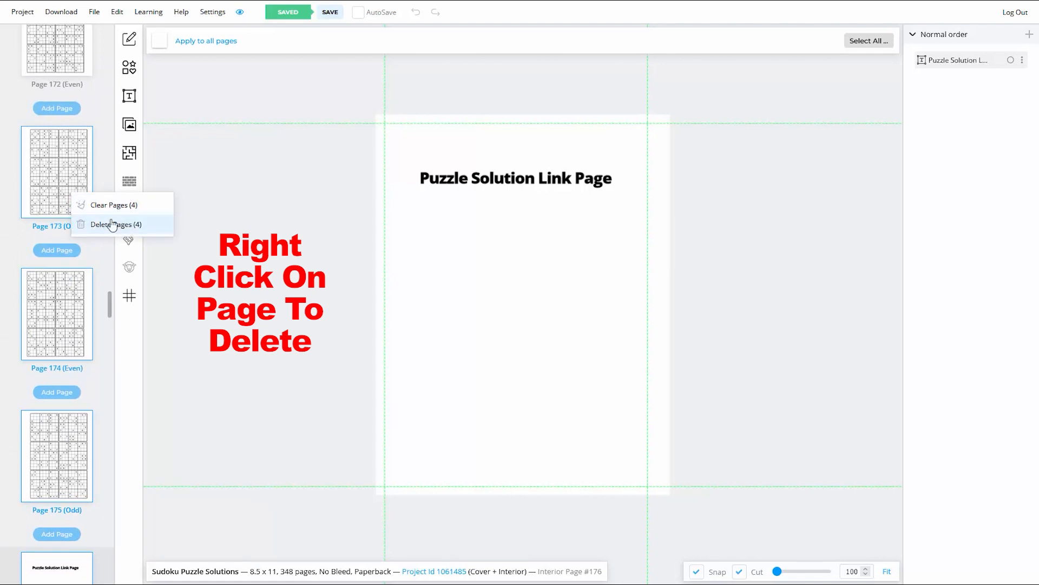
pyautogui.keyDown('shift'); pyautogui.click(59, 209); pyautogui.keyUp('shift')
pyautogui.keyDown('shift'); pyautogui.click(60, 209); pyautogui.keyUp('shift')
pyautogui.scroll(2, 81, 201)
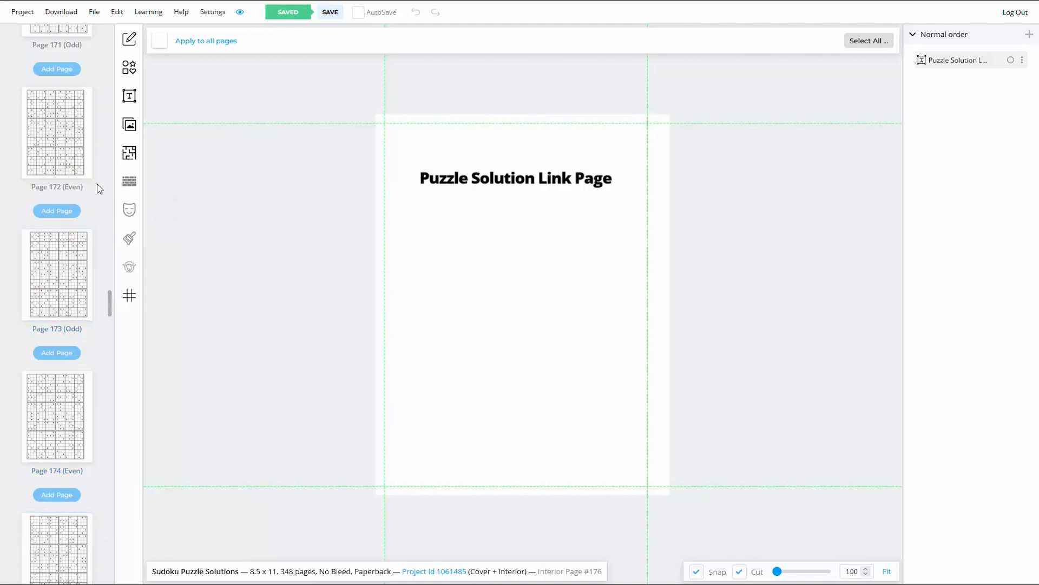
pyautogui.scroll(-8, 86, 211)
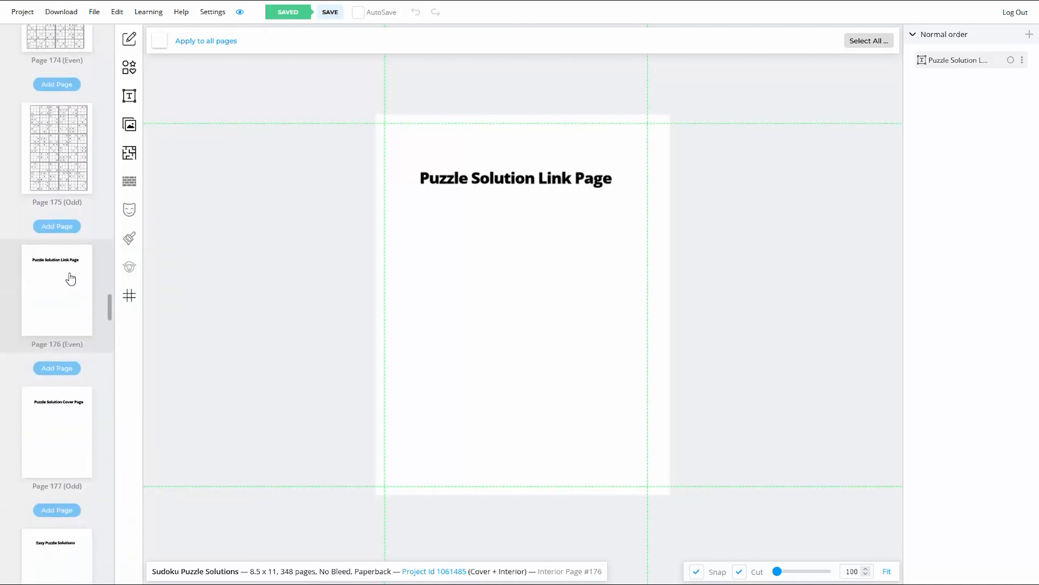
# Delete the block of 30 puzzle pages from page 172 back to page 143
pyautogui.scroll(20, 60, 355)
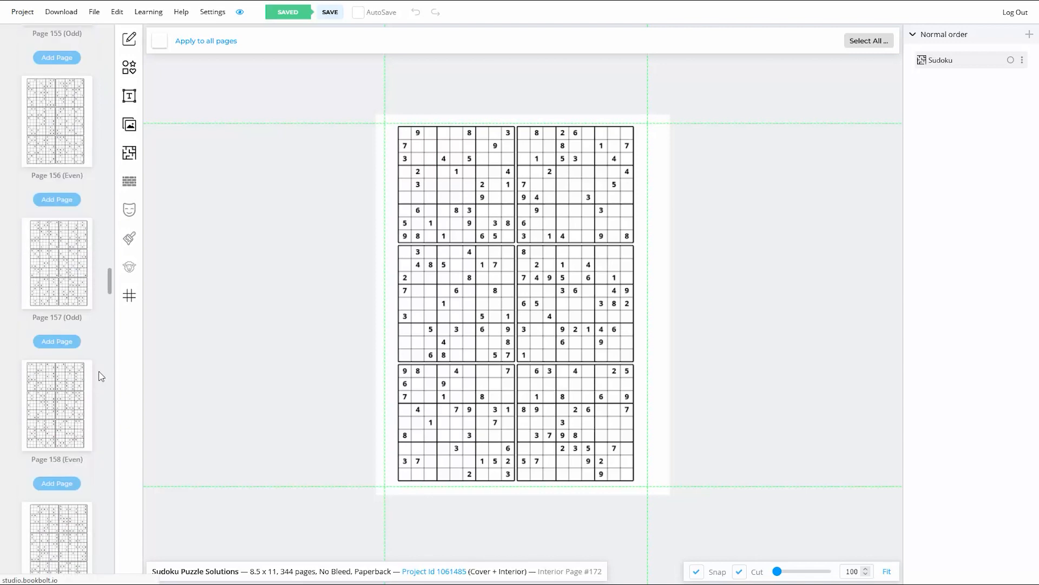
pyautogui.keyDown('shift'); pyautogui.click(74, 40); pyautogui.keyUp('shift')
pyautogui.scroll(-8, 74, 39)
pyautogui.moveTo(110, 285); pyautogui.dragTo(110, 273)
pyautogui.scroll(2, 69, 104)
pyautogui.rightClick(69, 104)
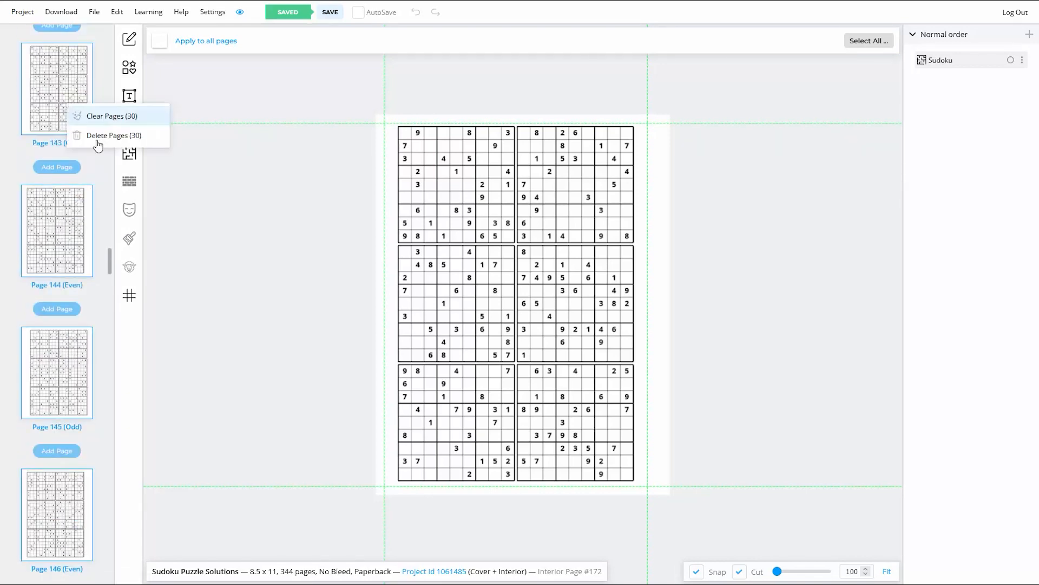
pyautogui.click(96, 138)
# Delete the next block of puzzle pages, from page 142 back to page 63
pyautogui.scroll(17, 52, 439)
pyautogui.scroll(20, 52, 439)
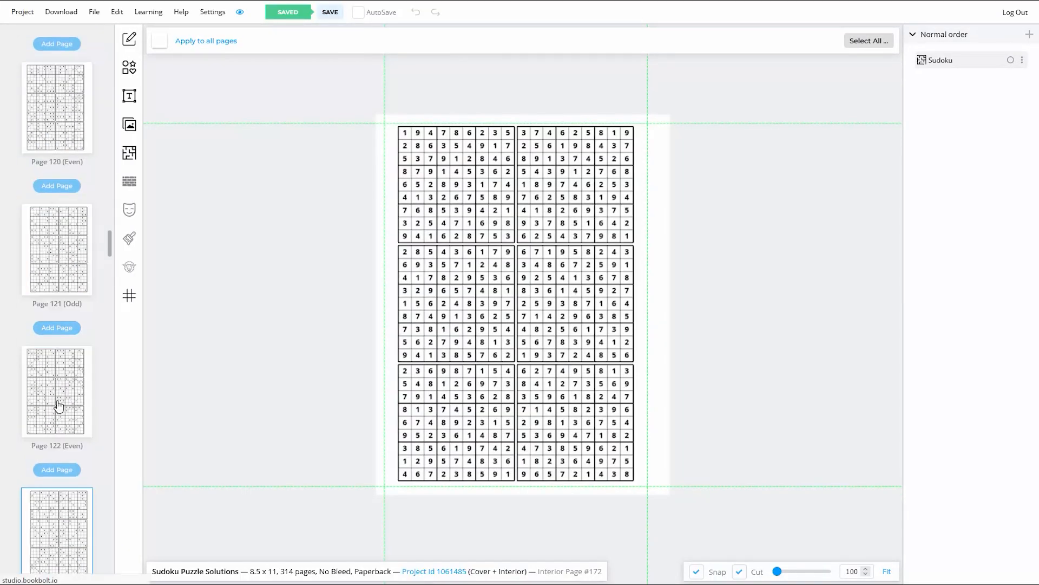
pyautogui.scroll(20, 71, 157)
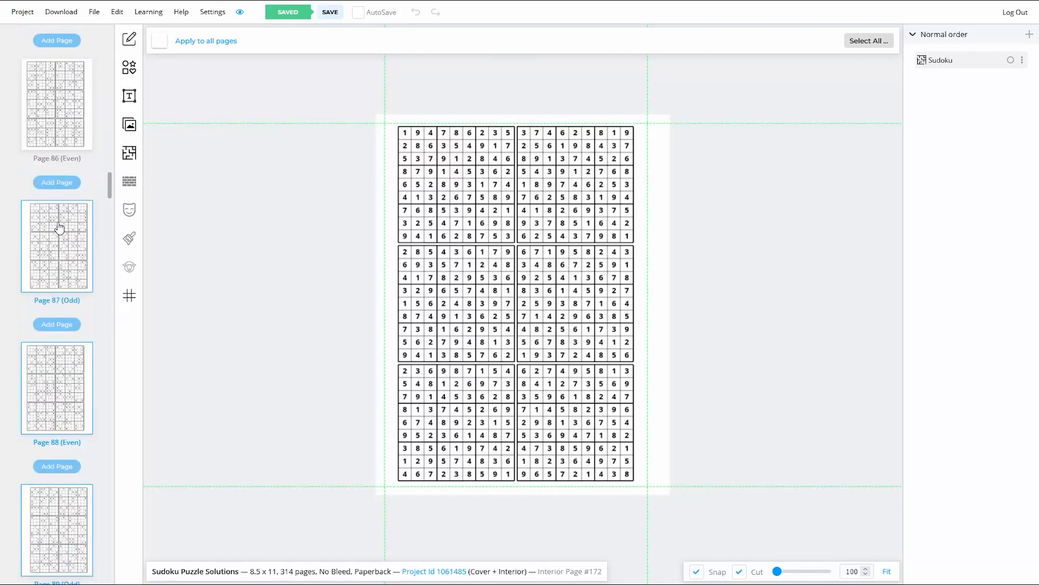
pyautogui.scroll(15, 71, 222)
pyautogui.rightClick(70, 401)
pyautogui.click(96, 435)
# Delete the remaining front matter and puzzle pages, pages 1 to 62, so only the solutions section is kept
pyautogui.scroll(2, 60, 374)
pyautogui.keyDown('ctrl'); pyautogui.click(62, 271); pyautogui.keyUp('ctrl')
pyautogui.scroll(20, 70, 270)
pyautogui.keyDown('ctrl'); pyautogui.click(74, 233); pyautogui.keyUp('ctrl')
pyautogui.scroll(20, 75, 271)
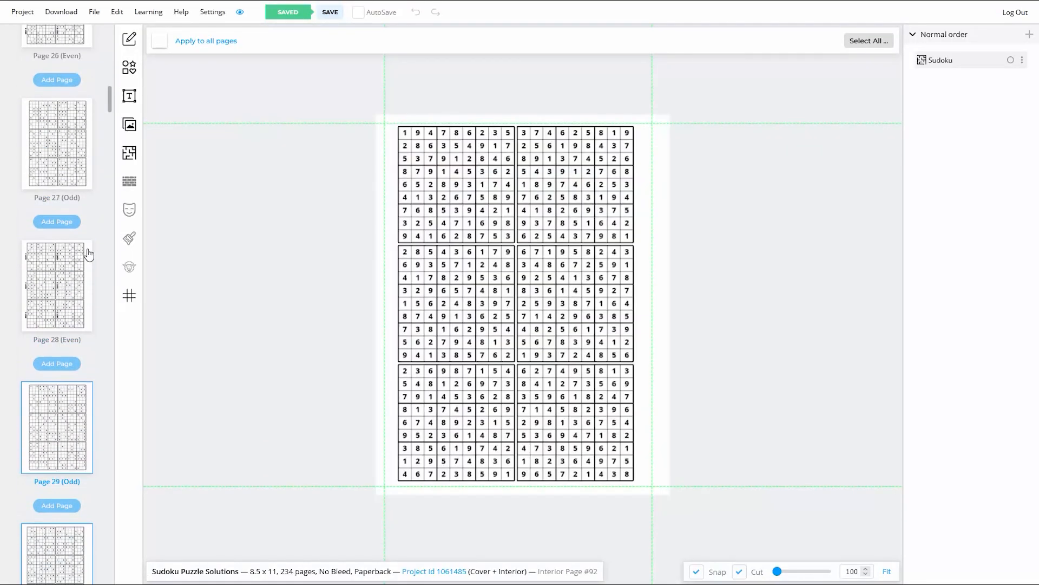
pyautogui.scroll(18, 79, 331)
pyautogui.keyDown('shift'); pyautogui.click(69, 206); pyautogui.keyUp('shift')
pyautogui.rightClick(69, 206)
pyautogui.click(96, 240)
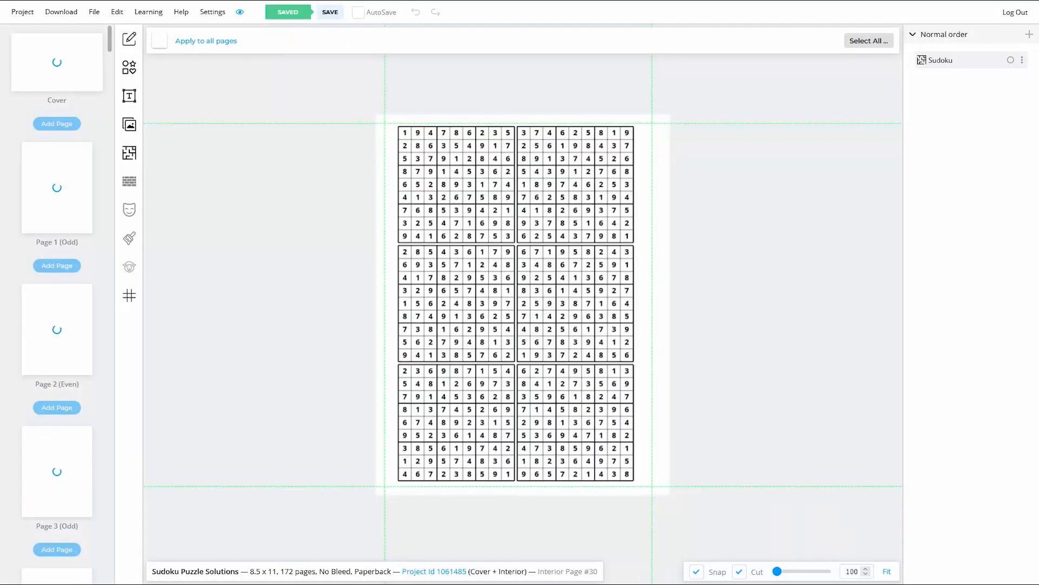
# Check the cover and the Puzzle Solution Cover Page, and download the current project in RGB (EBooks) format
pyautogui.click(72, 69)
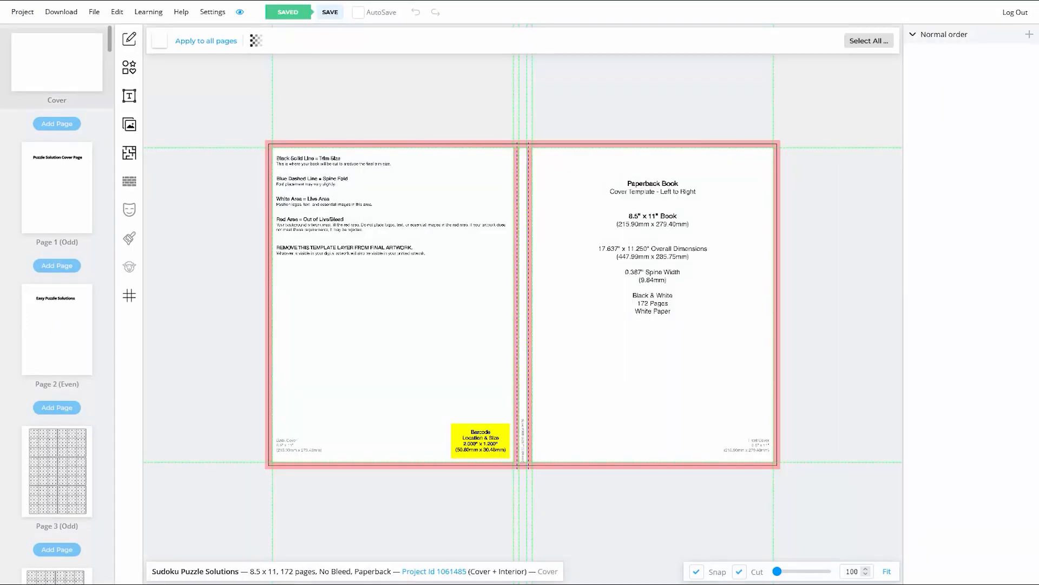
pyautogui.click(58, 214)
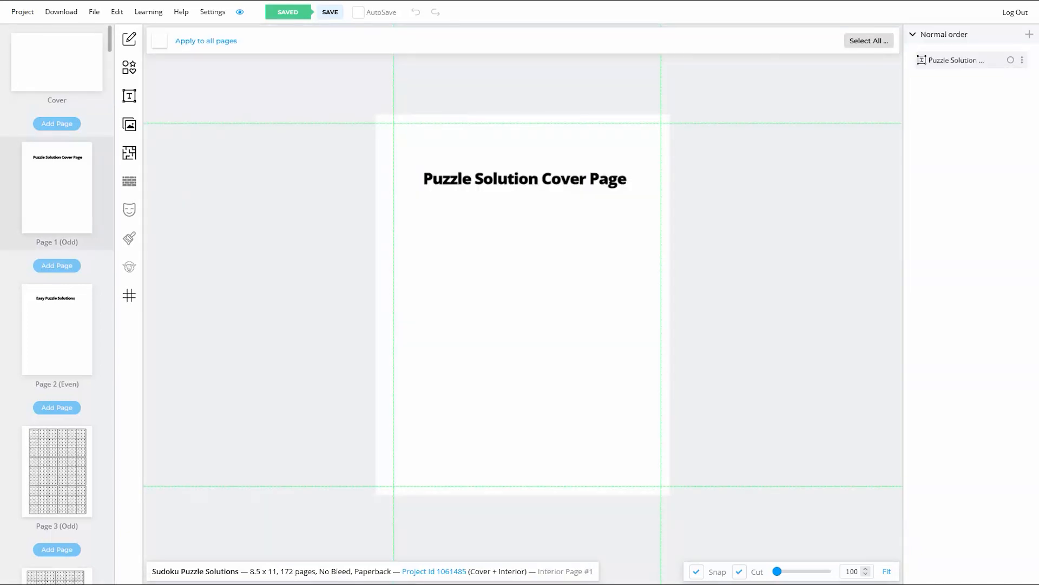
pyautogui.click(67, 13)
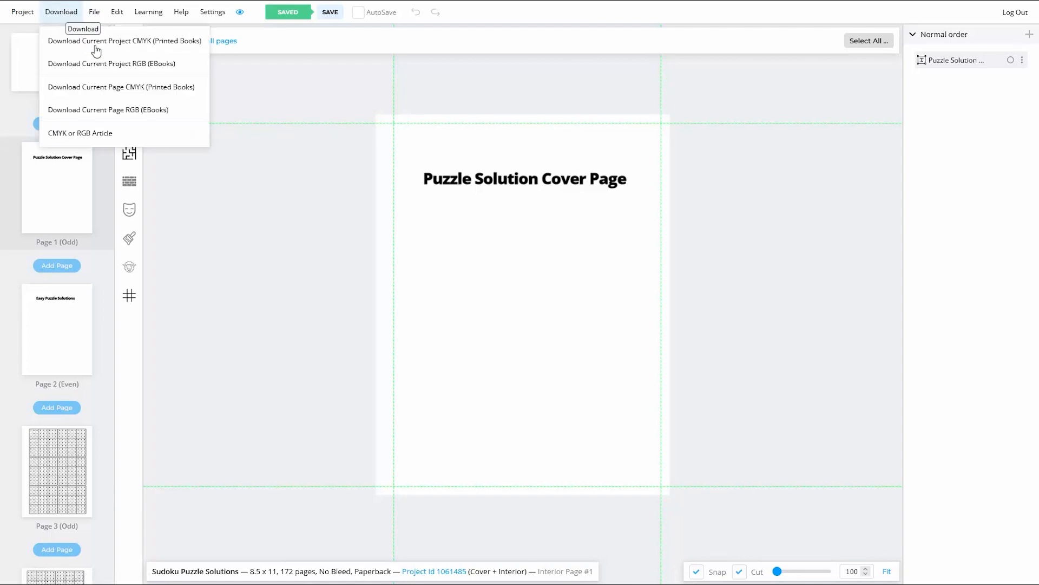
pyautogui.click(110, 64)
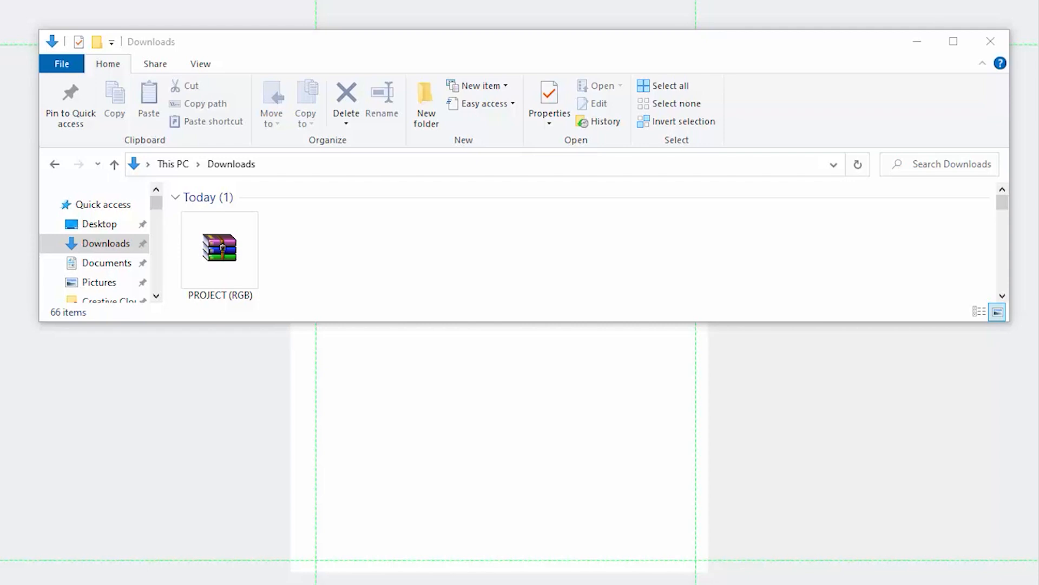
# Extract the PROJECT (RGB) archive in Downloads, and delete the extracted sources folder and Paperback Cover PDF
pyautogui.click(216, 249)
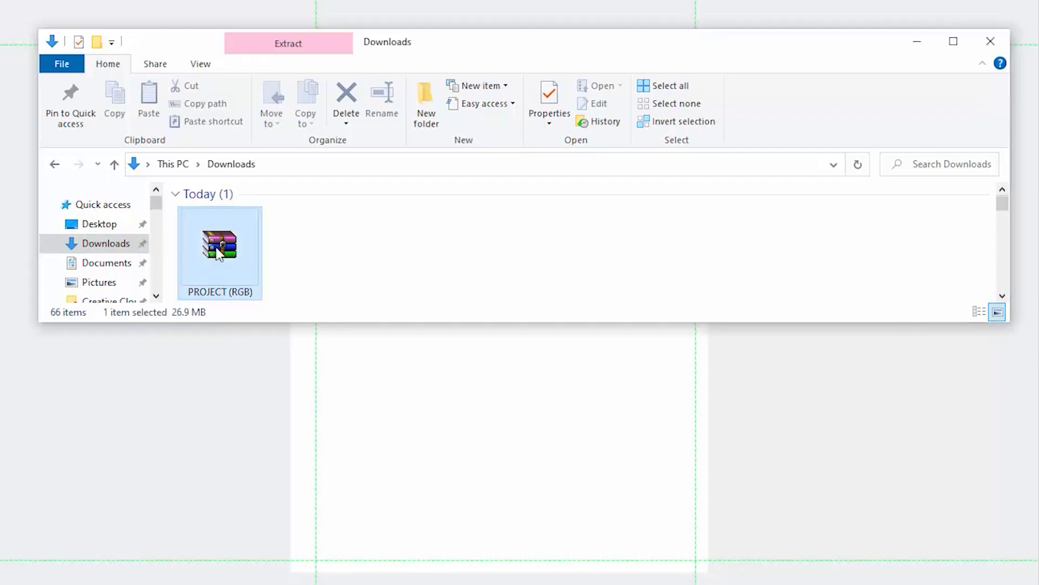
pyautogui.rightClick(216, 250)
pyautogui.click(72, 329)
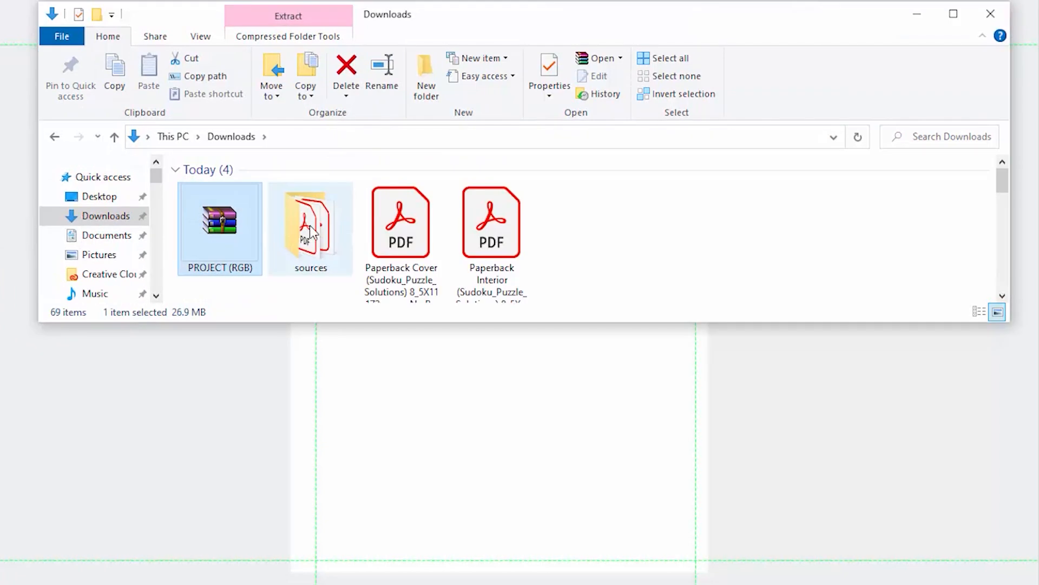
pyautogui.click(311, 230)
pyautogui.press('Delete')
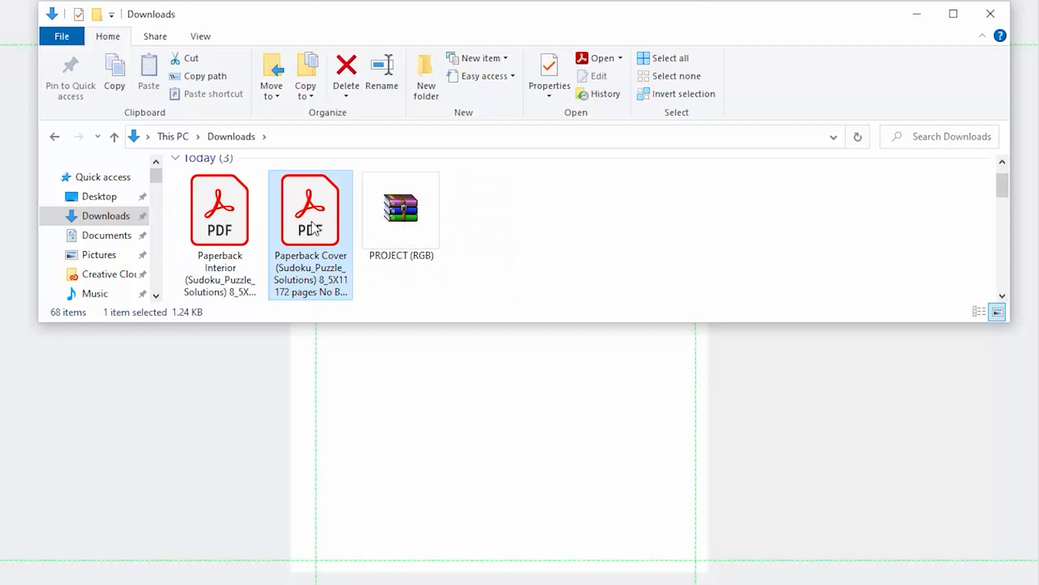
pyautogui.press('Delete')
# Rename the Paperback Interior PDF as Sudoku Puzzle Solutions
pyautogui.click(220, 271)
pyautogui.press('F2')
pyautogui.write('Sudoku Puzzle Sul')
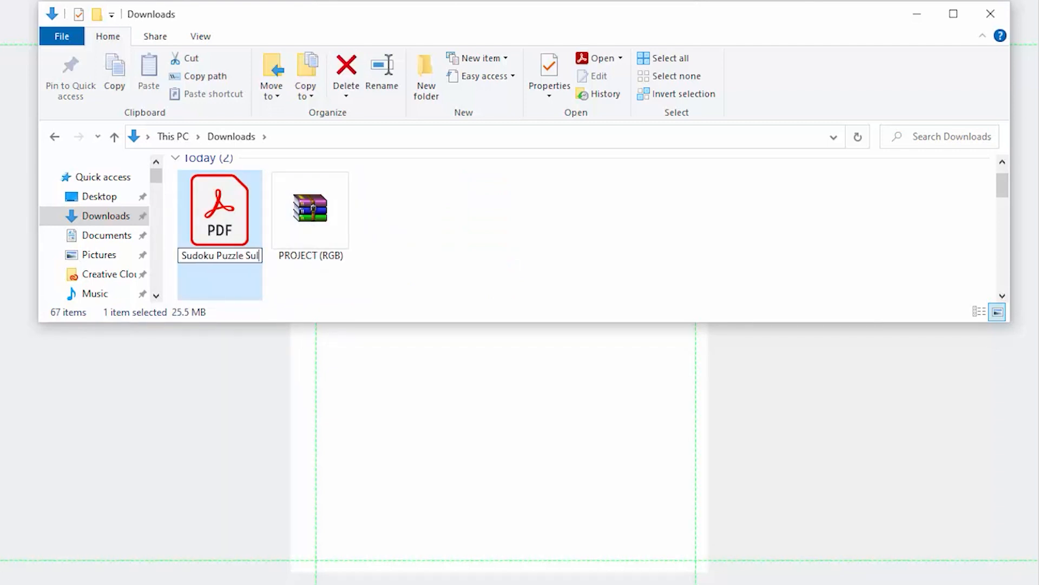
pyautogui.write('o')
pyautogui.press('BackSpace')
pyautogui.press('BackSpace')
pyautogui.press('BackSpace')
pyautogui.write('olutions')
pyautogui.click(370, 211)
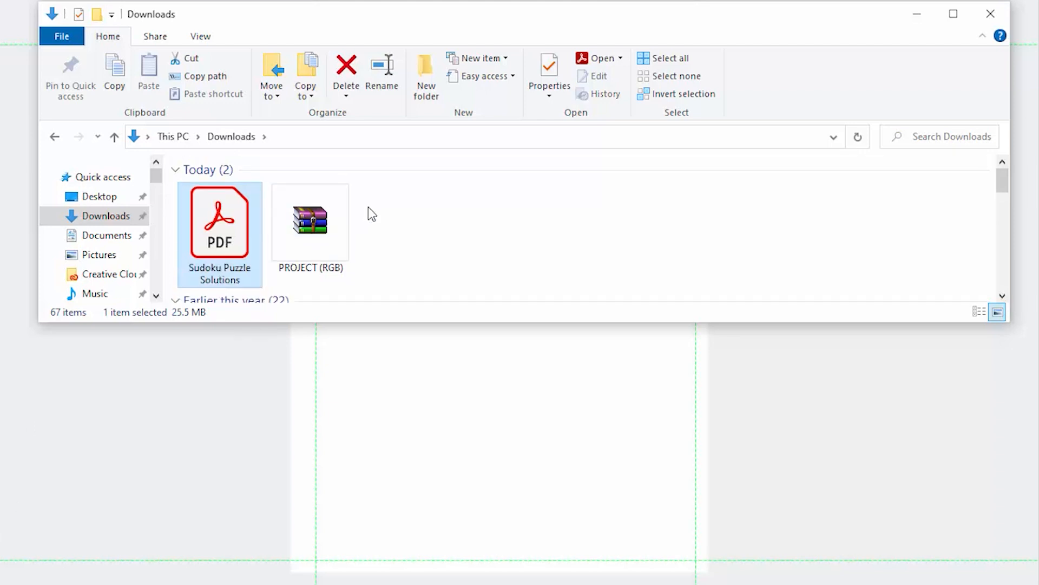
# Open the Sudoku Puzzle Solutions PDF, check its title and solution pages, and close it along with the Downloads folder
pyautogui.doubleClick(223, 230)
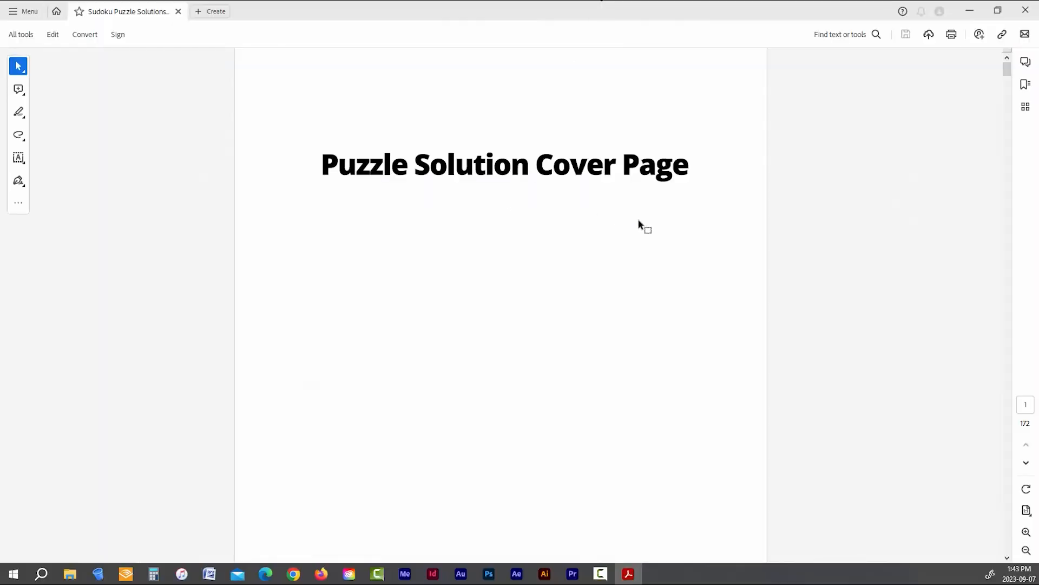
pyautogui.scroll(-5, 854, 232)
pyautogui.scroll(-8, 851, 233)
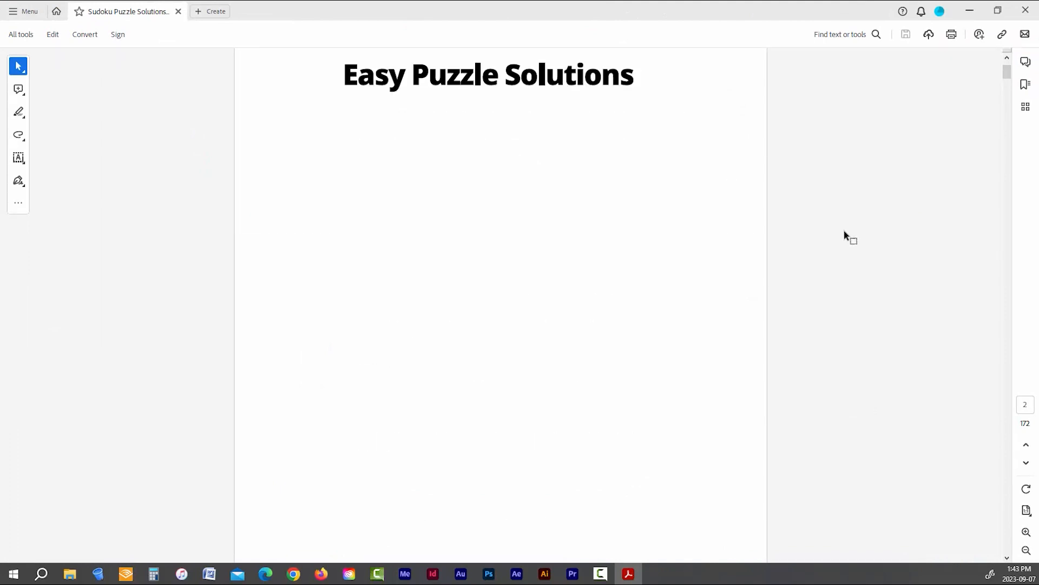
pyautogui.scroll(-10, 847, 237)
pyautogui.scroll(-10, 841, 231)
pyautogui.scroll(-10, 840, 225)
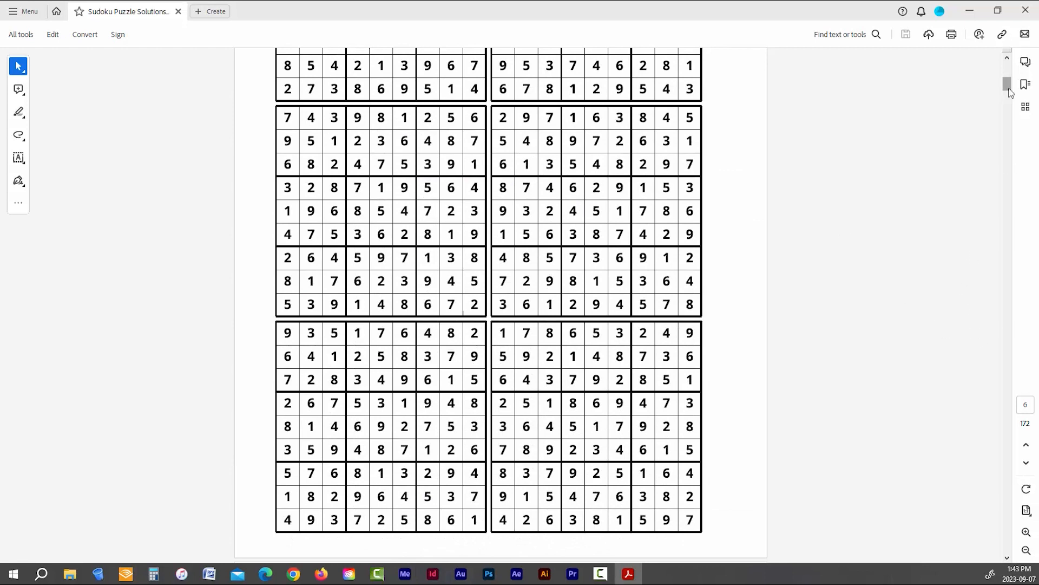
pyautogui.moveTo(1009, 89); pyautogui.dragTo(1008, 71)
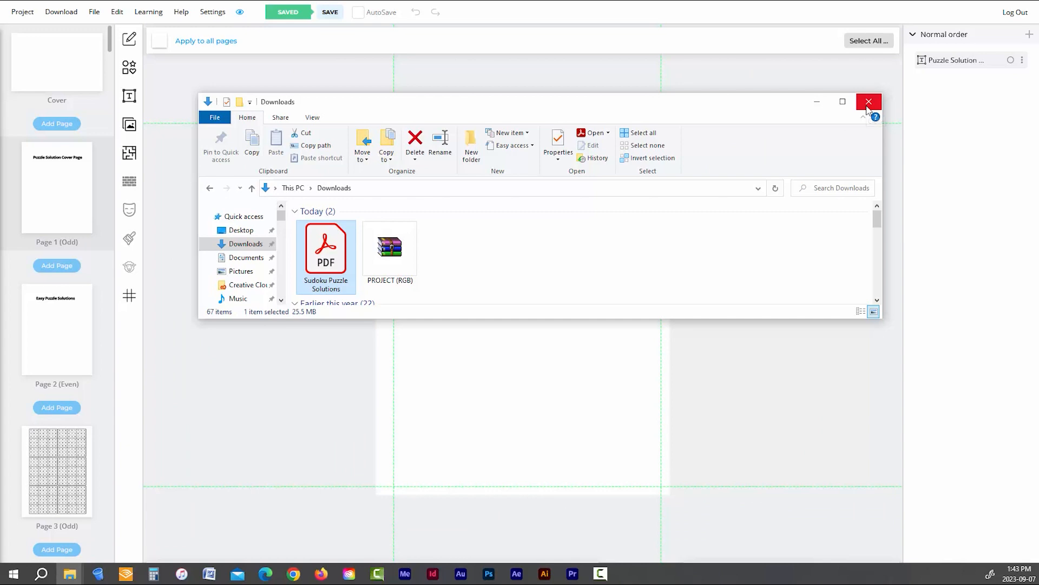
pyautogui.click(868, 101)
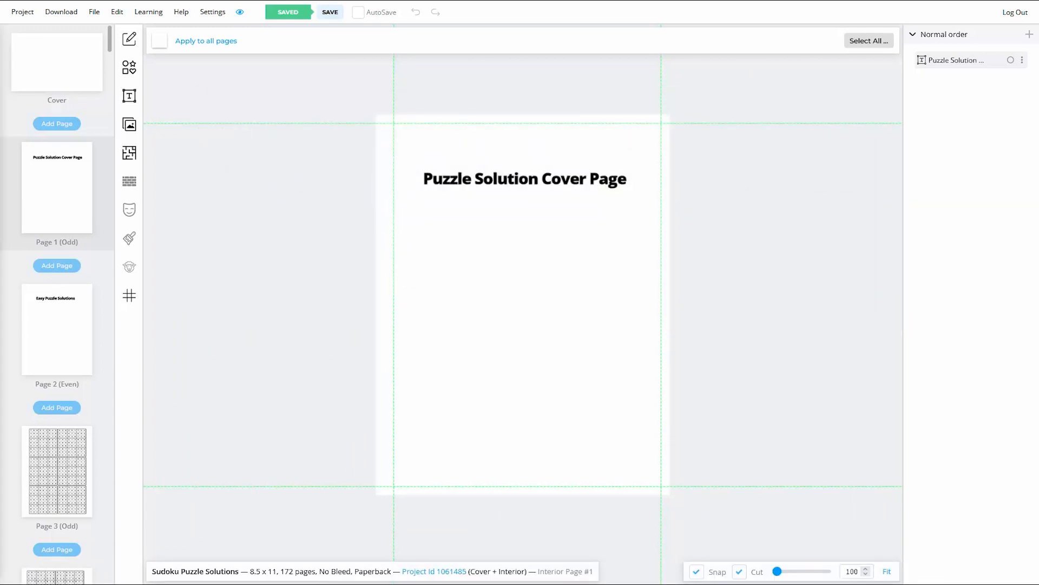
# Delete the Sudoku Puzzle Solutions project from My Projects and open the Sudoku Puzzle Book project
pyautogui.click(19, 14)
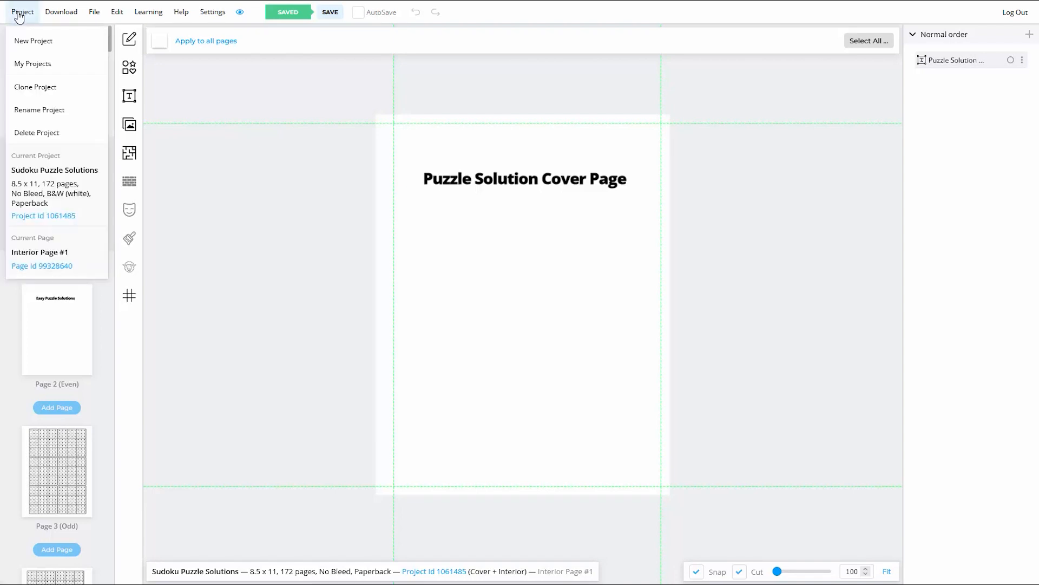
pyautogui.click(65, 70)
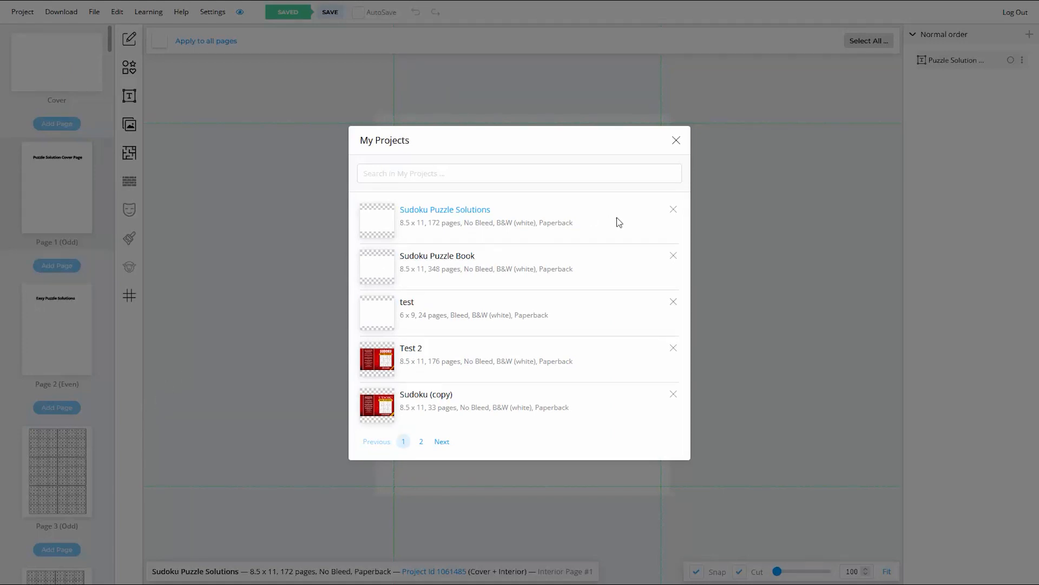
pyautogui.click(674, 214)
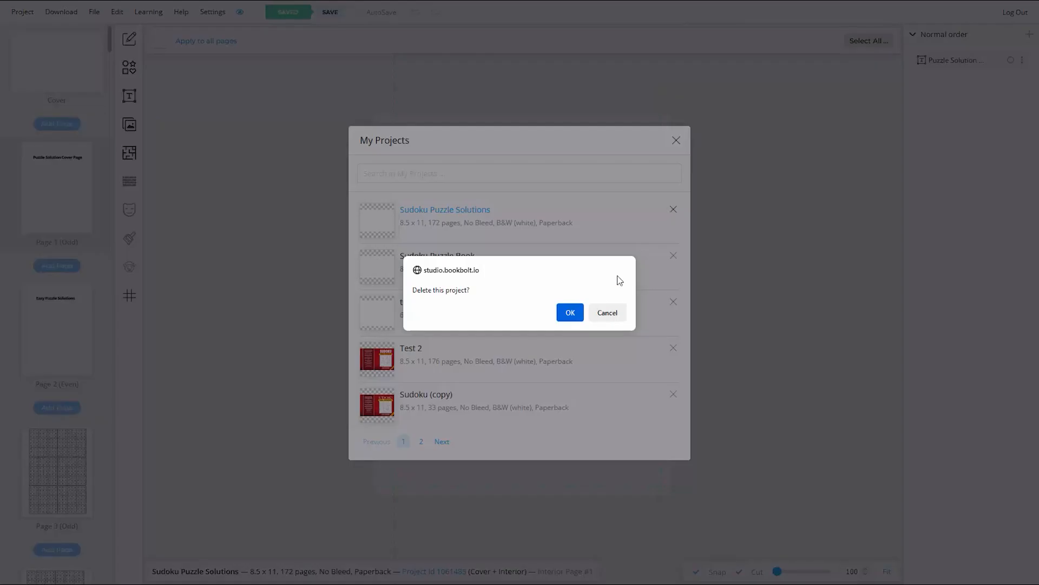
pyautogui.click(572, 313)
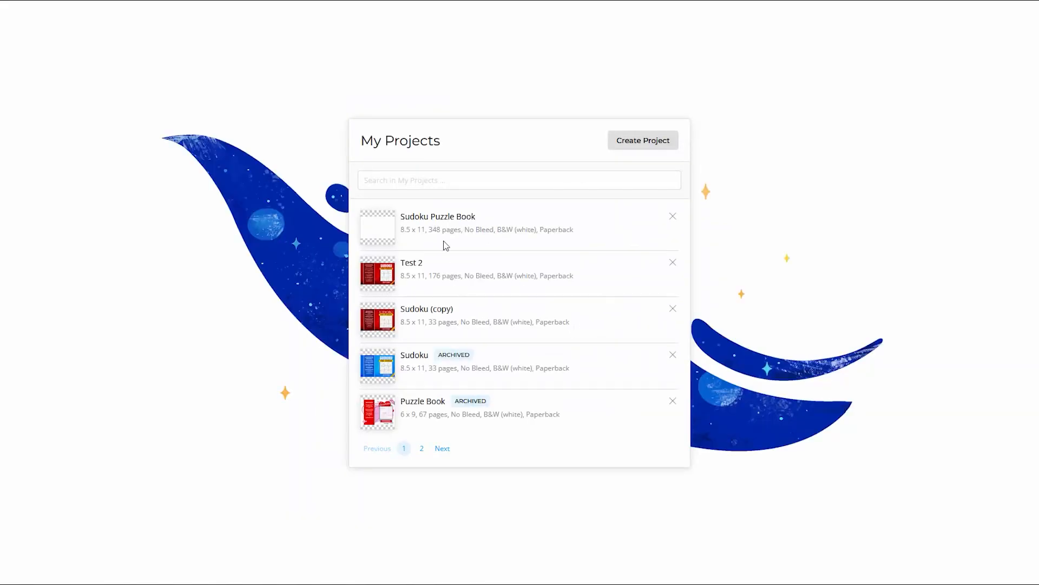
pyautogui.click(447, 218)
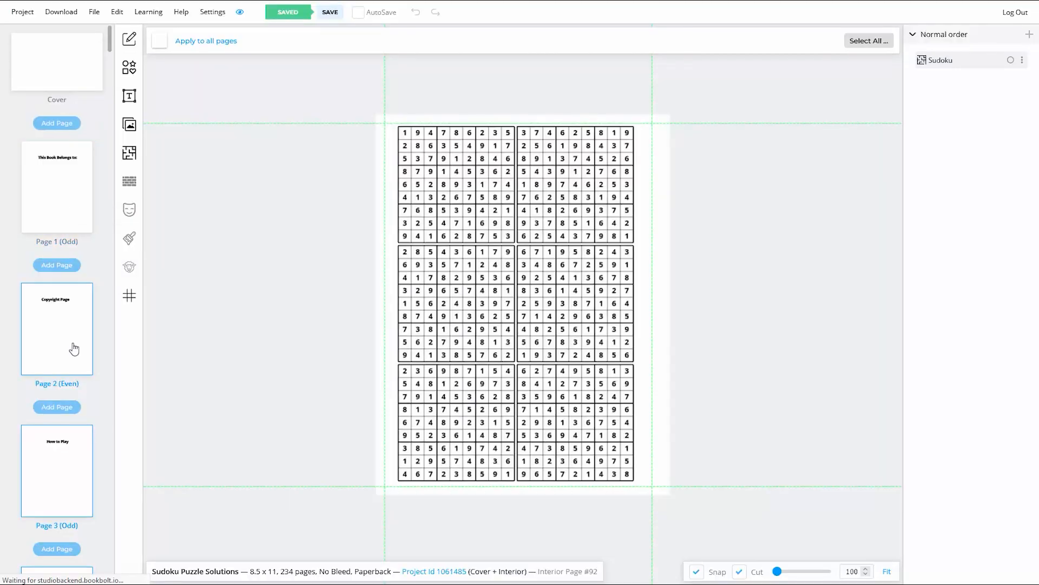
# Remove the solutions section from the Sudoku Puzzle Book, deleting every page after the Puzzle Solution Link Page on page 176
pyautogui.scroll(-4, 60, 324)
pyautogui.scroll(-20, 52, 271)
pyautogui.scroll(-20, 63, 271)
pyautogui.scroll(-20, 68, 417)
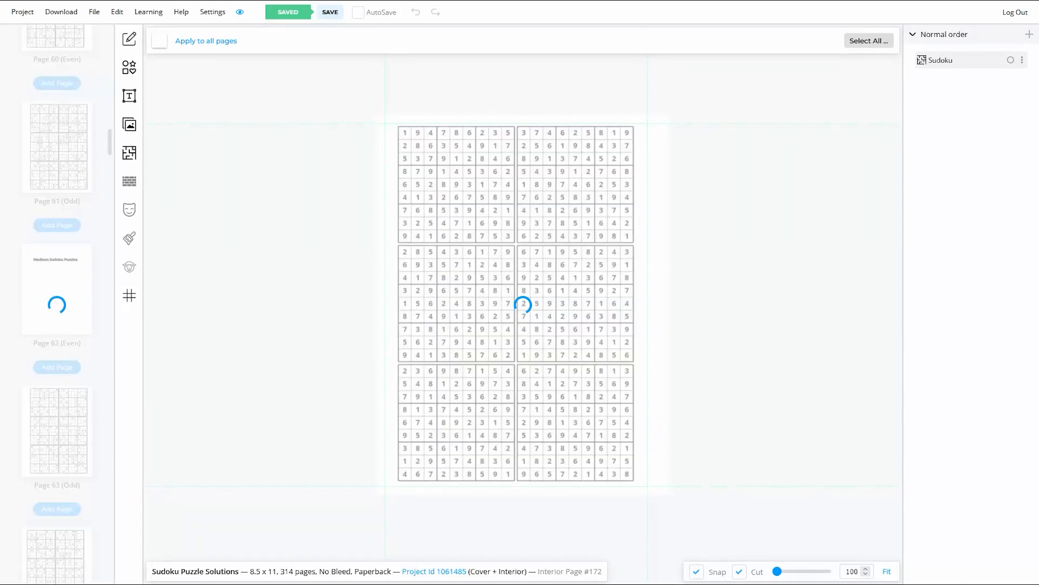
pyautogui.scroll(-20, 65, 206)
pyautogui.scroll(-20, 89, 206)
pyautogui.scroll(-20, 57, 252)
pyautogui.scroll(-18, 47, 254)
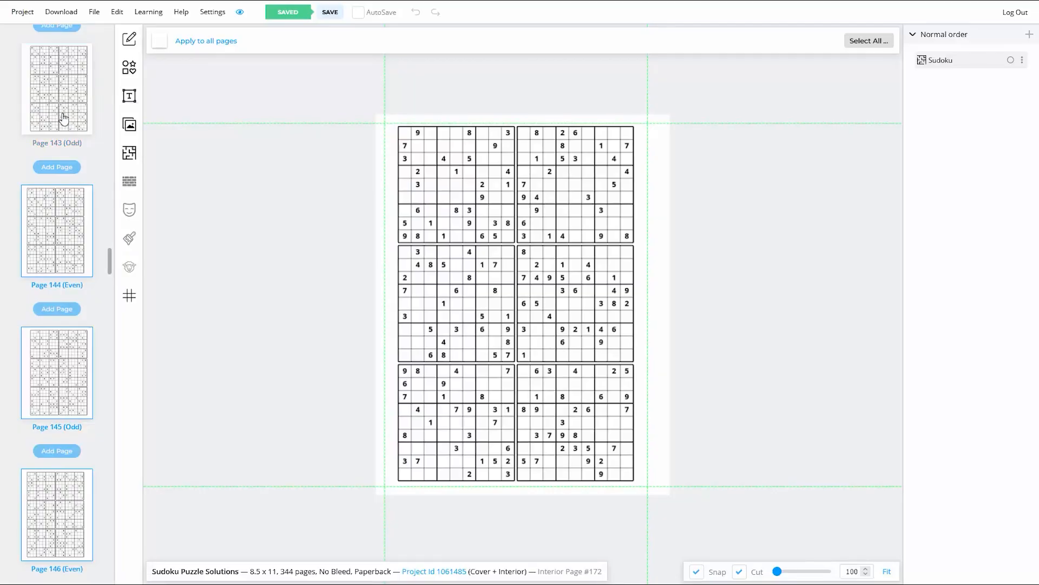
pyautogui.scroll(3, 108, 279)
pyautogui.moveTo(109, 281); pyautogui.dragTo(113, 292)
pyautogui.scroll(-10, 113, 292)
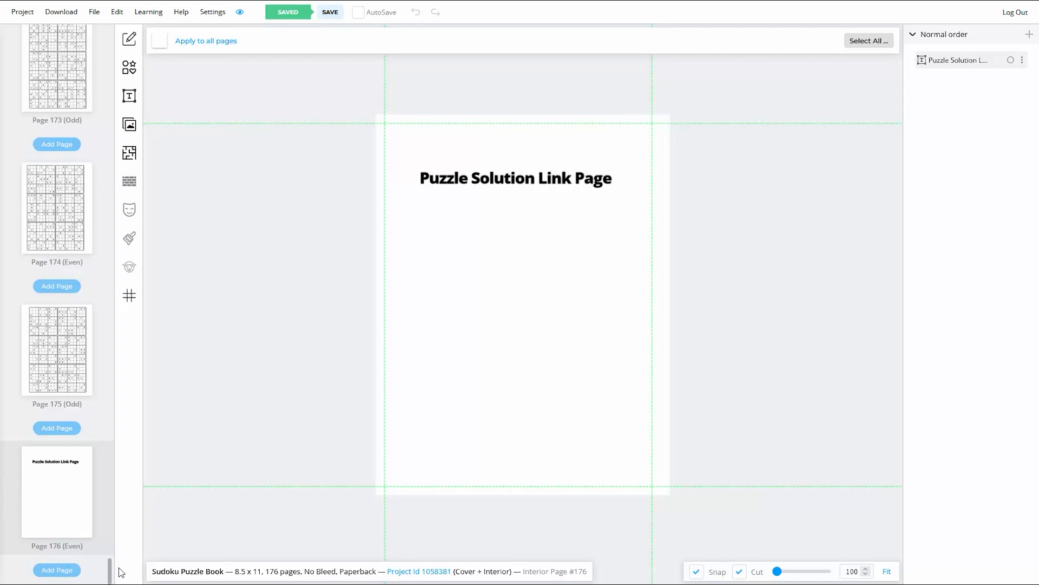
# Return to the beginning of the Sudoku book's pages, and open the Photopea online photo editor from the Google results
pyautogui.moveTo(110, 579); pyautogui.dragTo(121, 45)
pyautogui.click(73, 65)
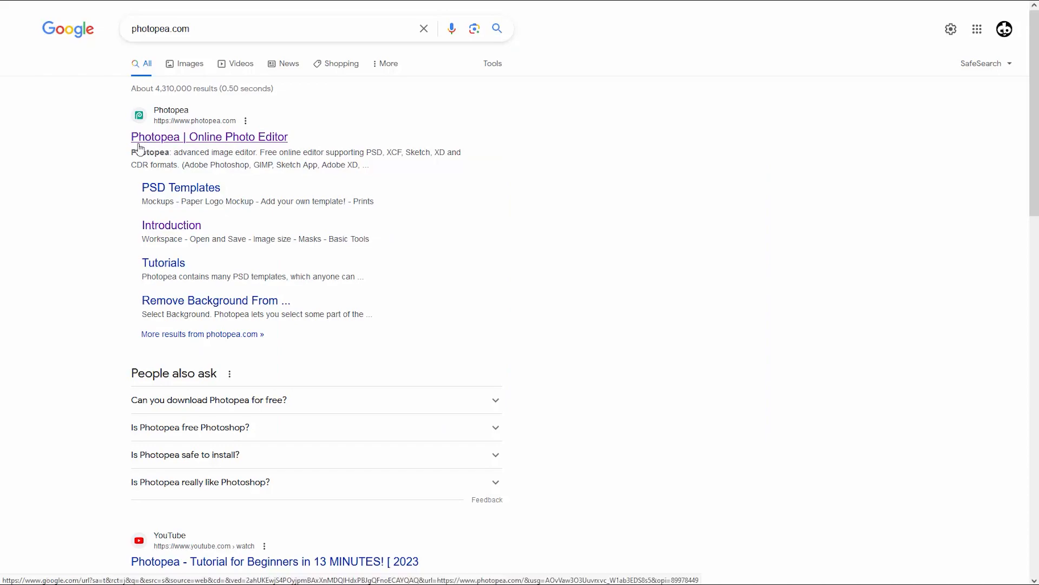
pyautogui.click(139, 141)
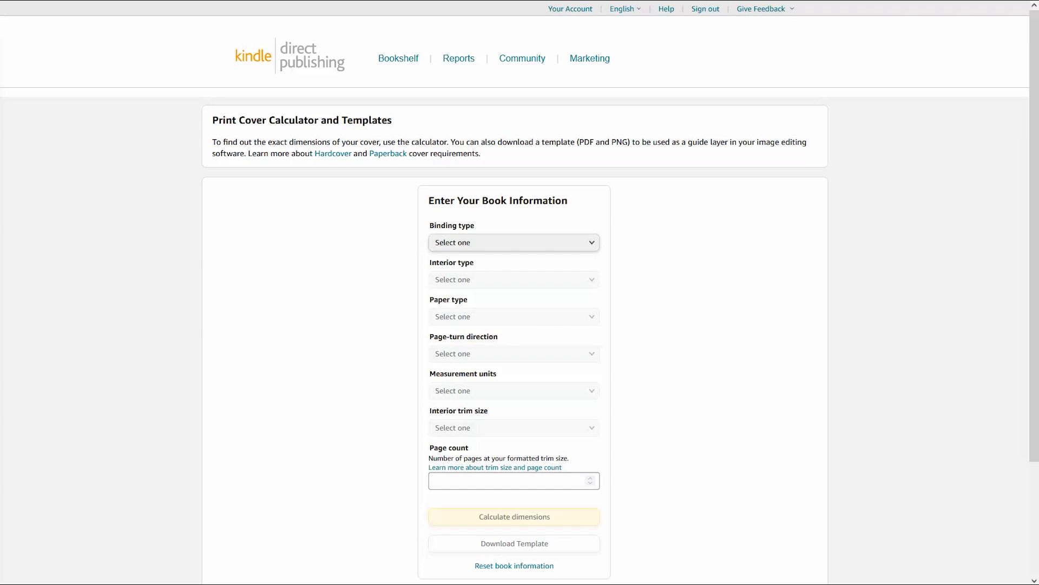
# In the KDP cover calculator, set the binding to Paperback, the interior to Black & white and the paper to White paper
pyautogui.click(592, 246)
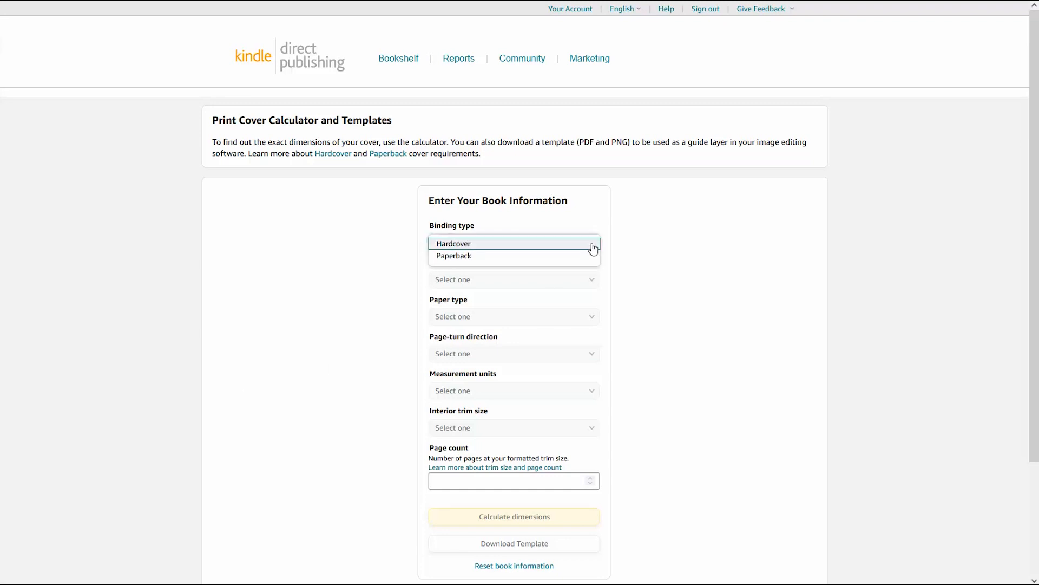
pyautogui.click(584, 256)
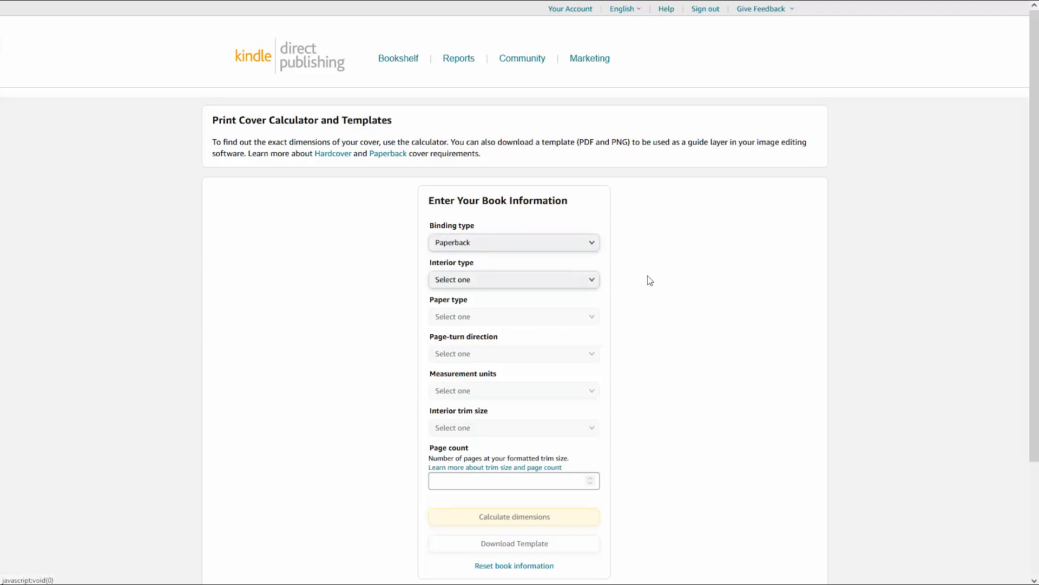
pyautogui.click(592, 285)
pyautogui.click(576, 282)
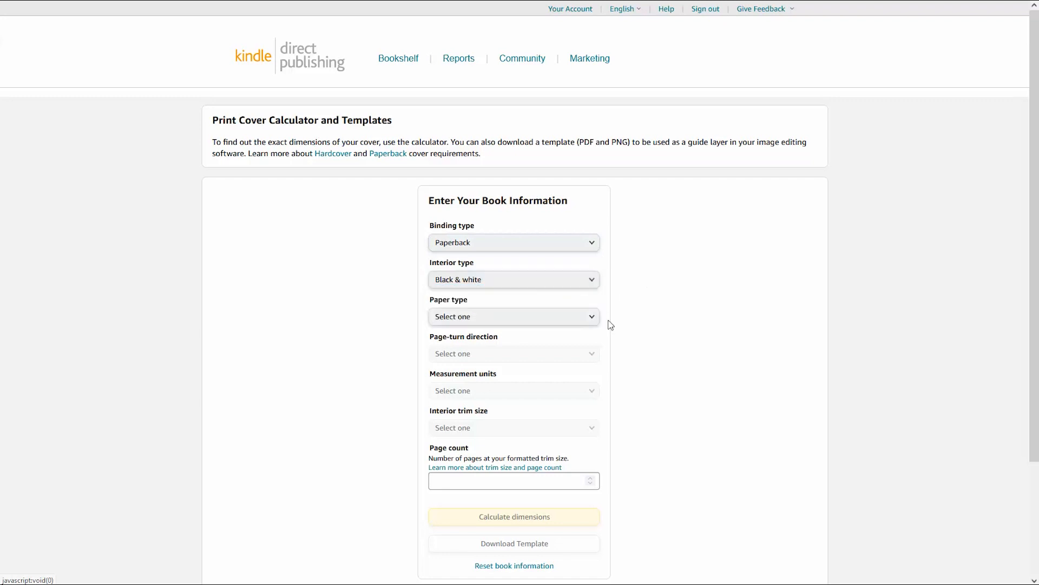
pyautogui.click(589, 320)
pyautogui.click(564, 331)
# Calculate the cover dimensions for Left to Right page turn, Inches, 8.5 x 11 in trim size and 176 pages
pyautogui.click(594, 353)
pyautogui.click(587, 363)
pyautogui.click(586, 391)
pyautogui.click(585, 394)
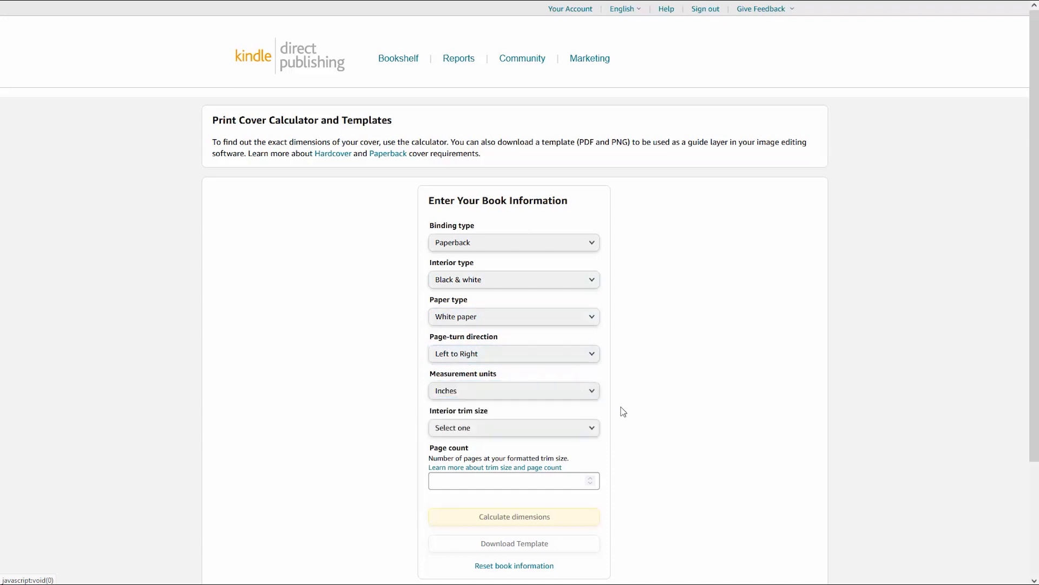
pyautogui.click(596, 431)
pyautogui.click(529, 372)
pyautogui.click(499, 483)
pyautogui.write('176')
pyautogui.click(507, 518)
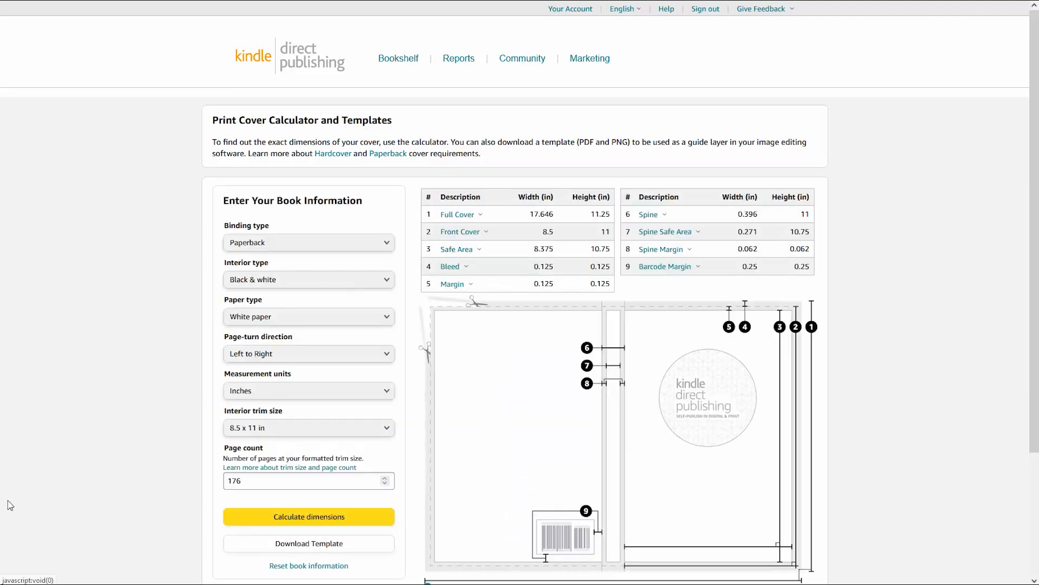
# Download the KDP cover template and extract the PAPERBACK_8.500x11.000_176_BW_WHITE_en_US archive in the Downloads folder
pyautogui.click(289, 546)
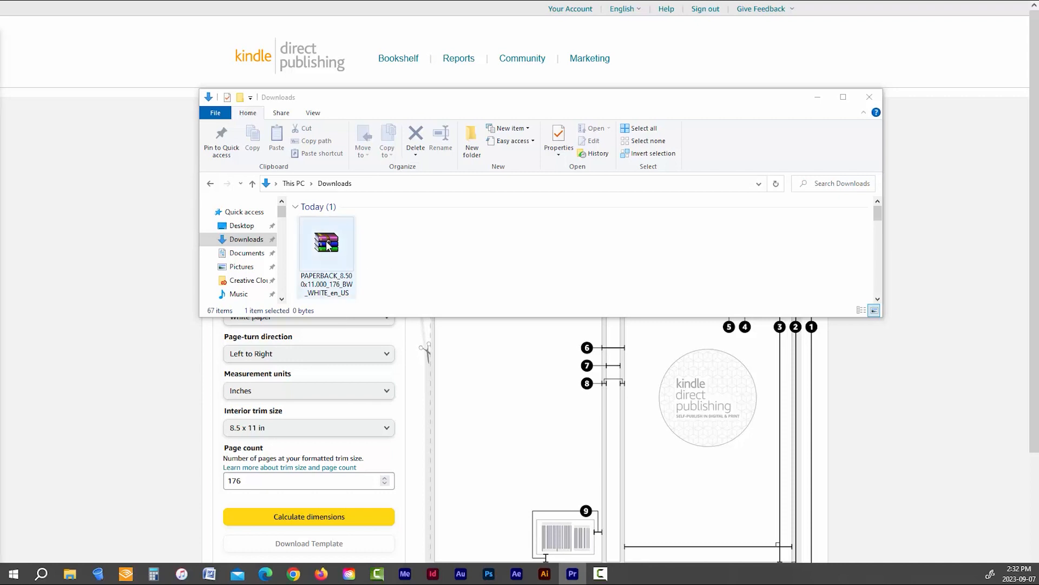
pyautogui.click(326, 241)
pyautogui.rightClick(326, 240)
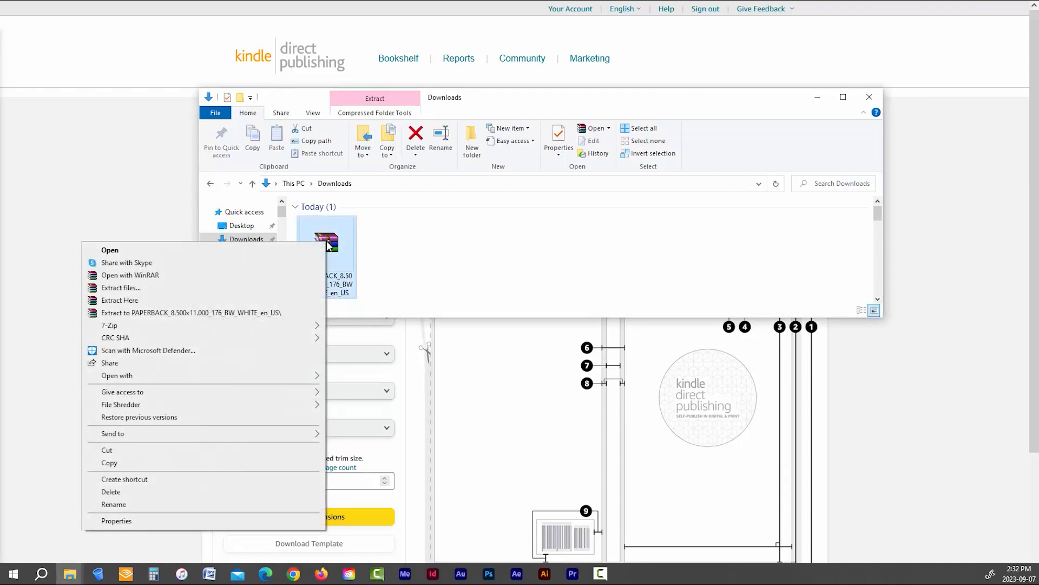
pyautogui.click(163, 301)
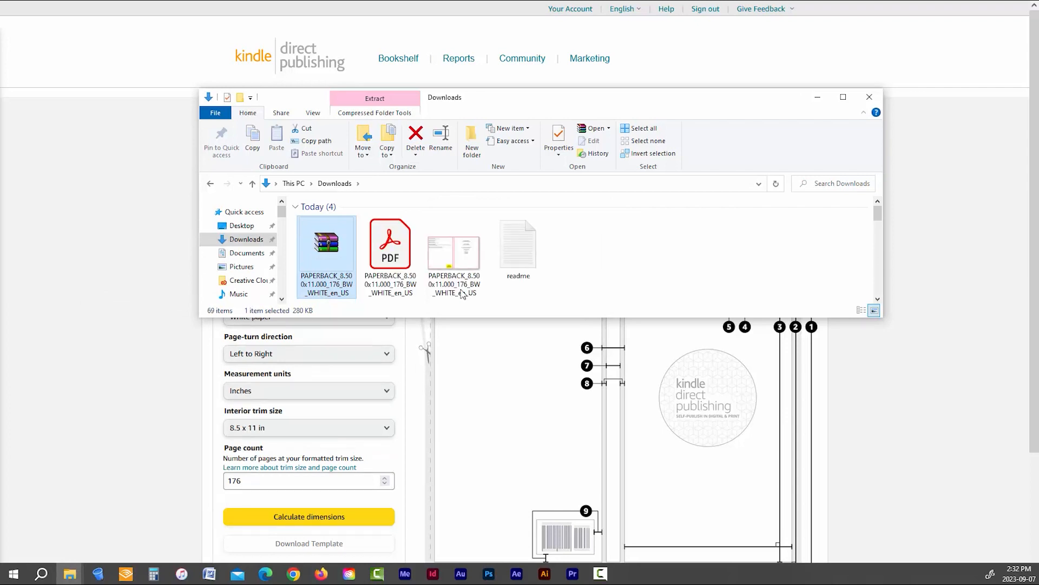
# Open the extracted PNG cover template in Photoshop
pyautogui.click(463, 262)
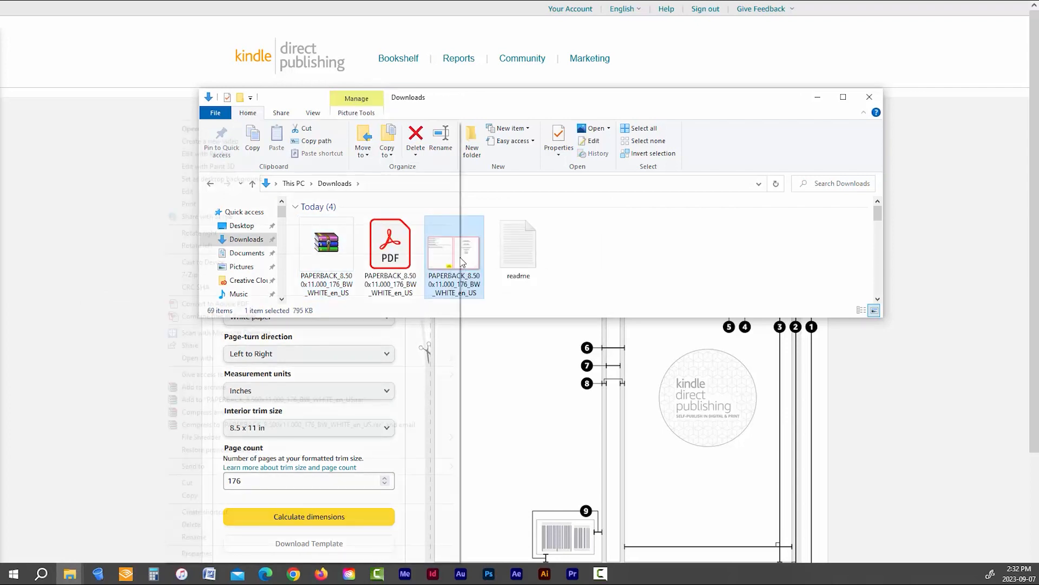
pyautogui.rightClick(463, 262)
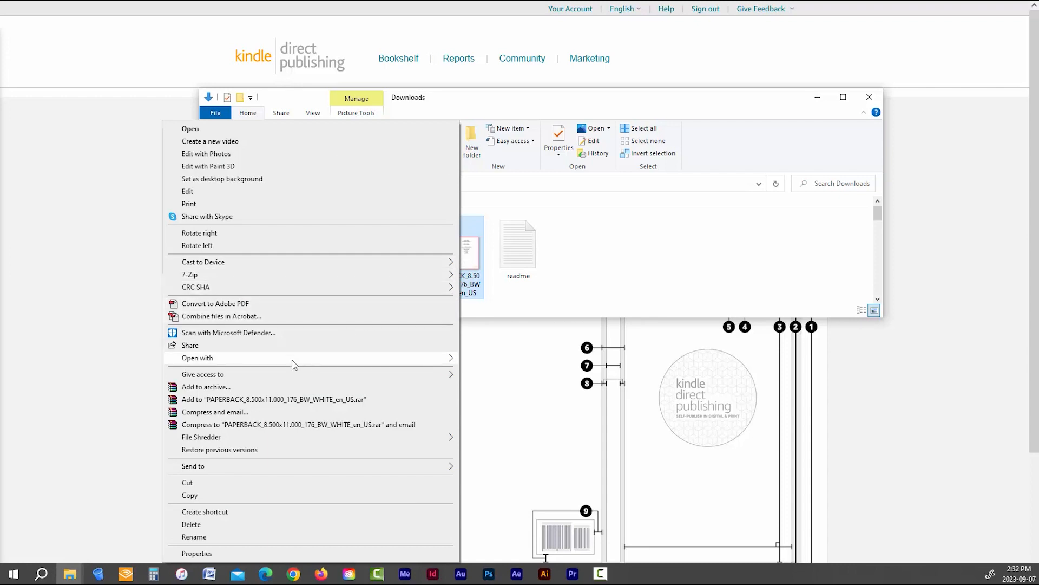
pyautogui.moveTo(327, 359)
pyautogui.click(494, 373)
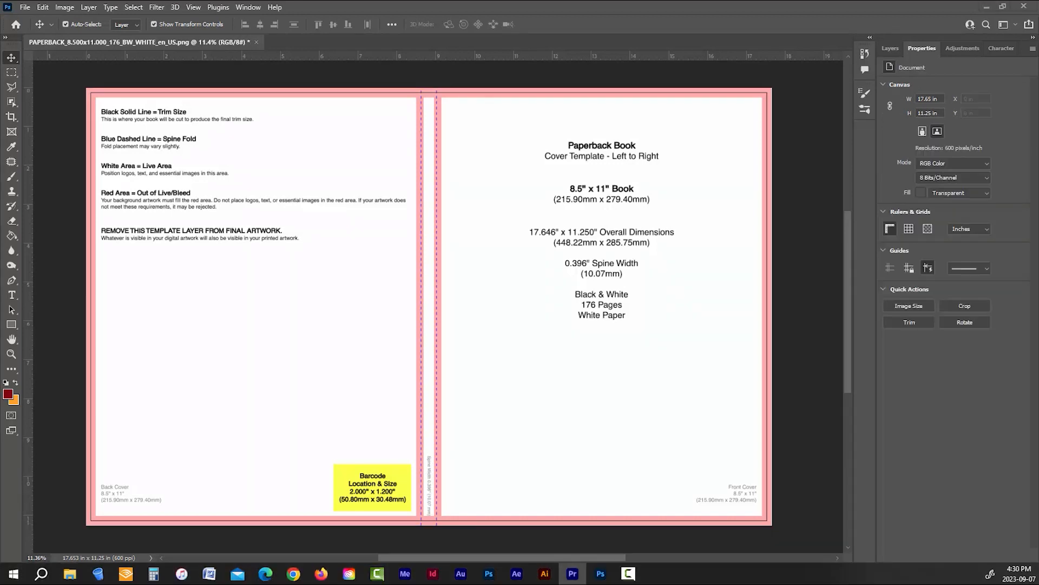
# Set the cover template layer's blend mode to Multiply and lock the layer completely
pyautogui.click(892, 52)
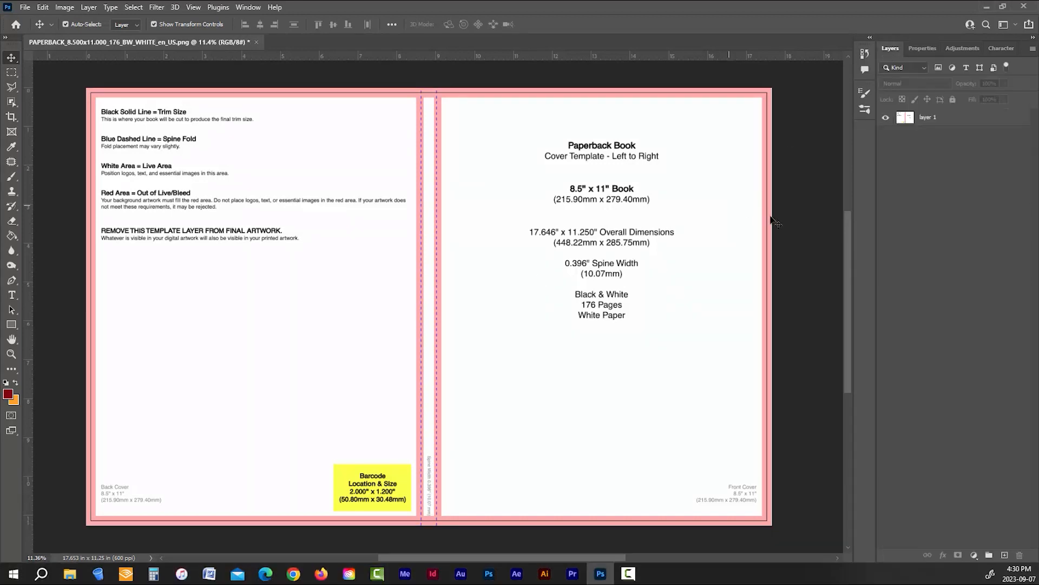
pyautogui.click(935, 121)
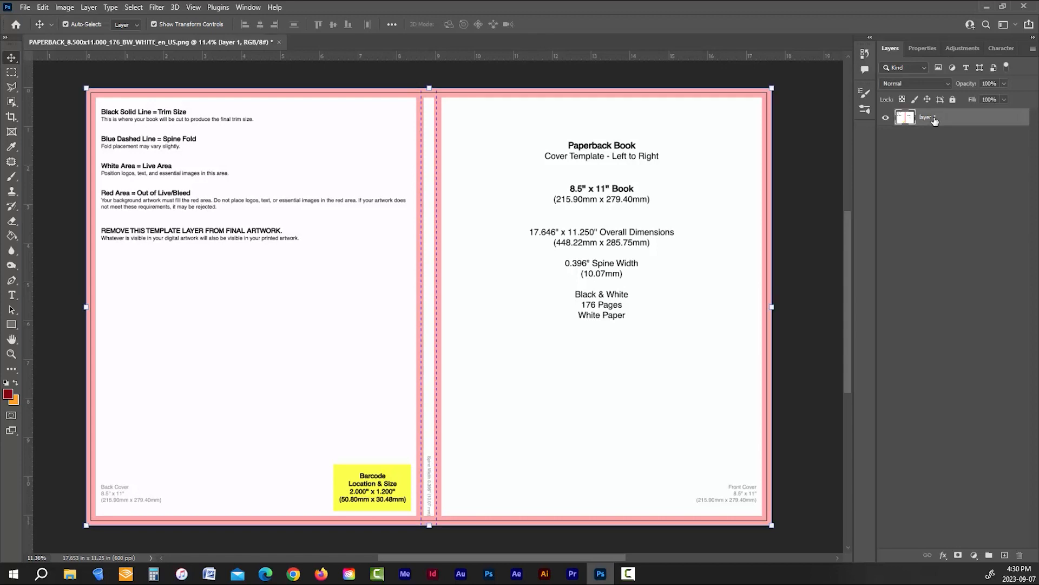
pyautogui.click(927, 83)
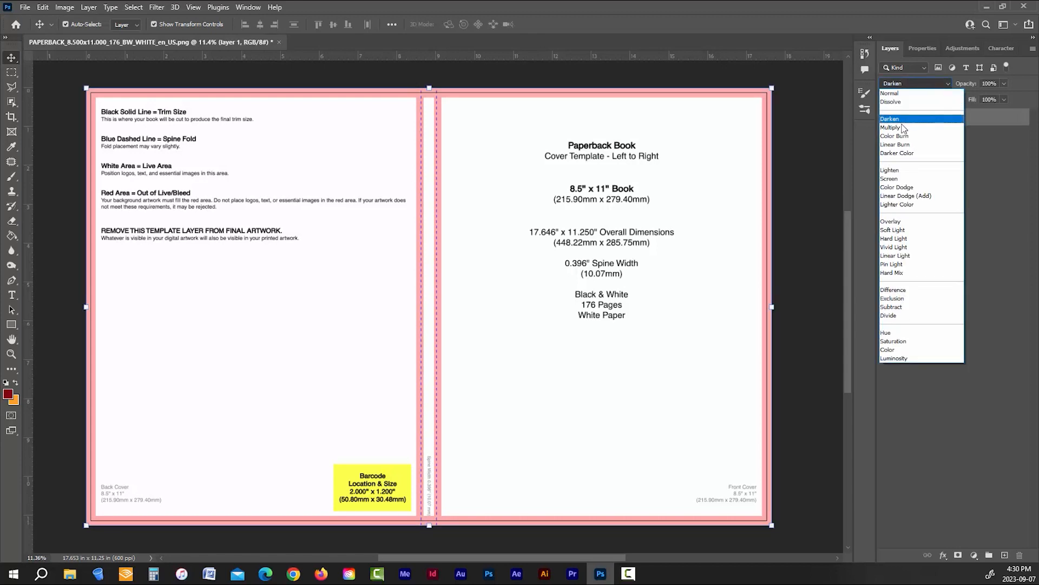
pyautogui.click(902, 128)
pyautogui.click(953, 99)
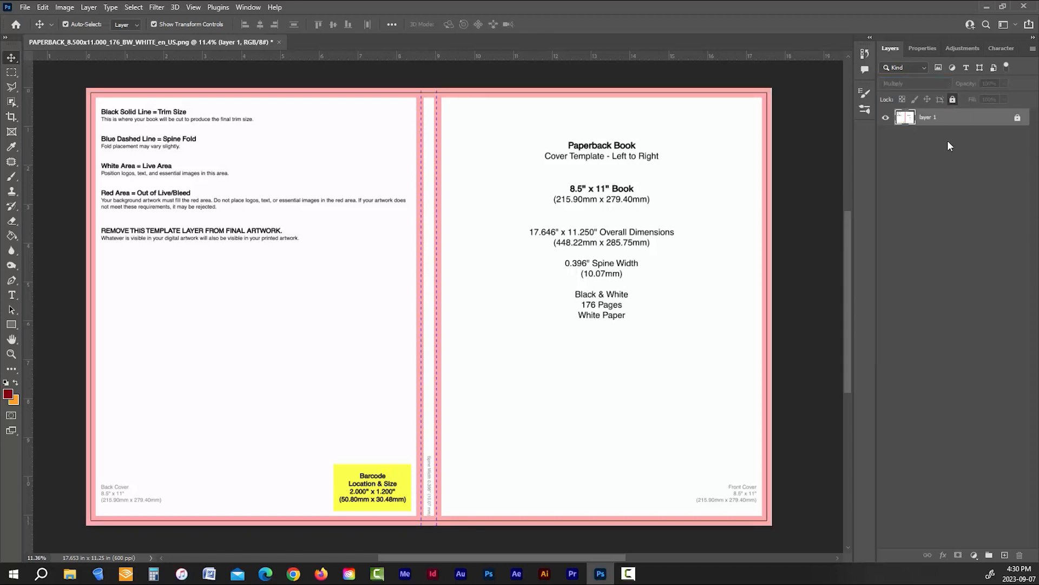
# Rename the locked cover template layer as Template
pyautogui.doubleClick(928, 117)
pyautogui.write('Template')
pyautogui.press('Return')
pyautogui.click(954, 216)
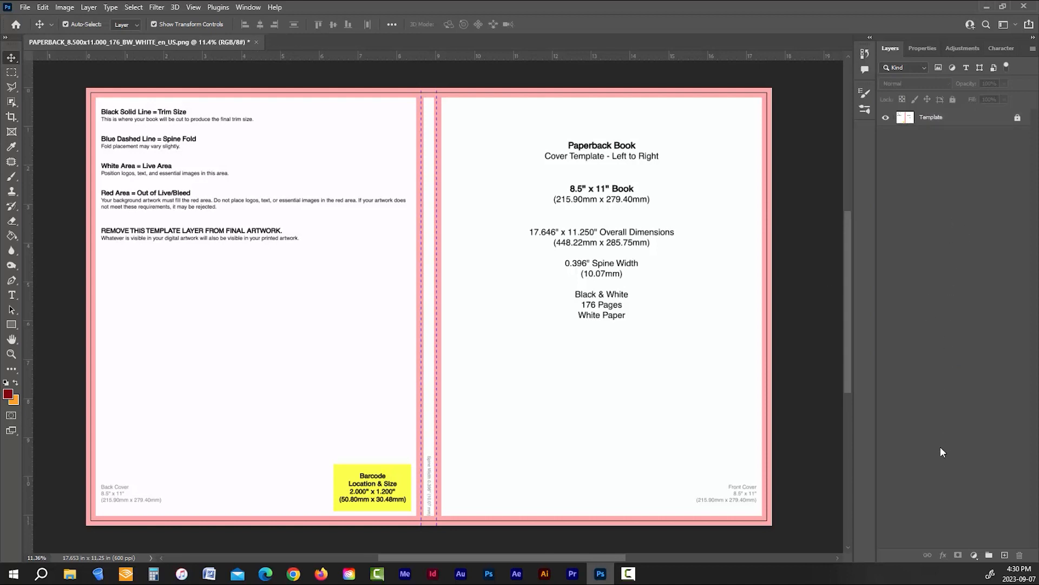
# Add a new empty layer beneath the Template layer and name it Background
pyautogui.click(1005, 555)
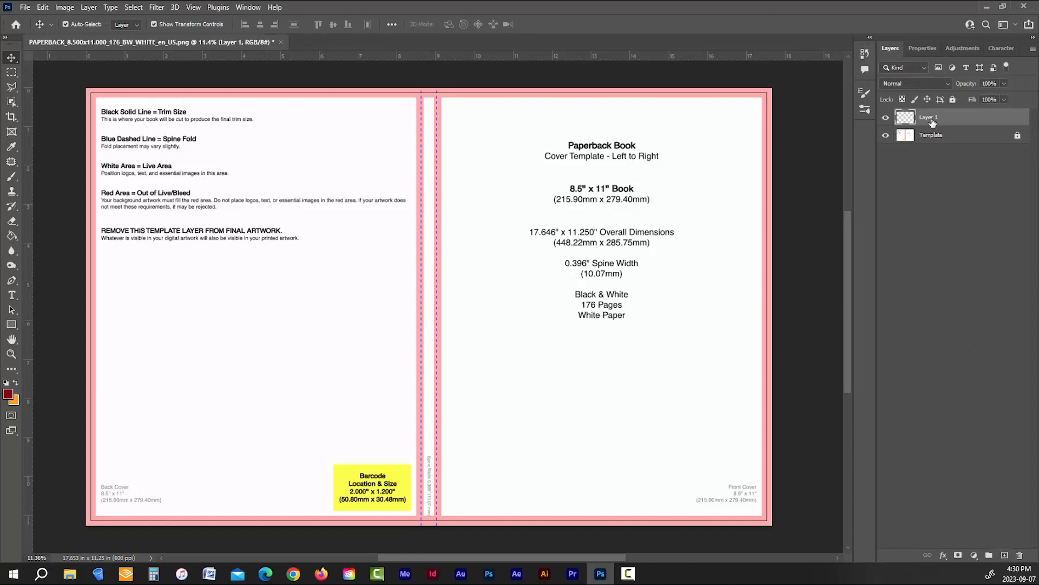
pyautogui.moveTo(934, 119); pyautogui.dragTo(930, 136)
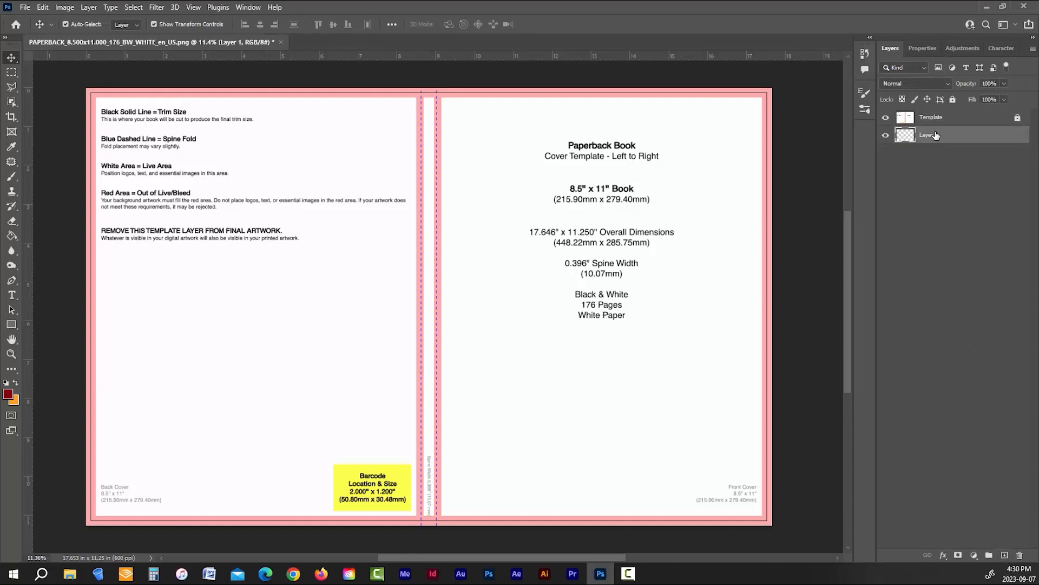
pyautogui.doubleClick(930, 135)
pyautogui.write('Background')
pyautogui.click(993, 183)
# With the Background layer active, choose the purple-to-red Red_05 preset from the Reds group for the Gradient tool
pyautogui.click(951, 142)
pyautogui.click(16, 238)
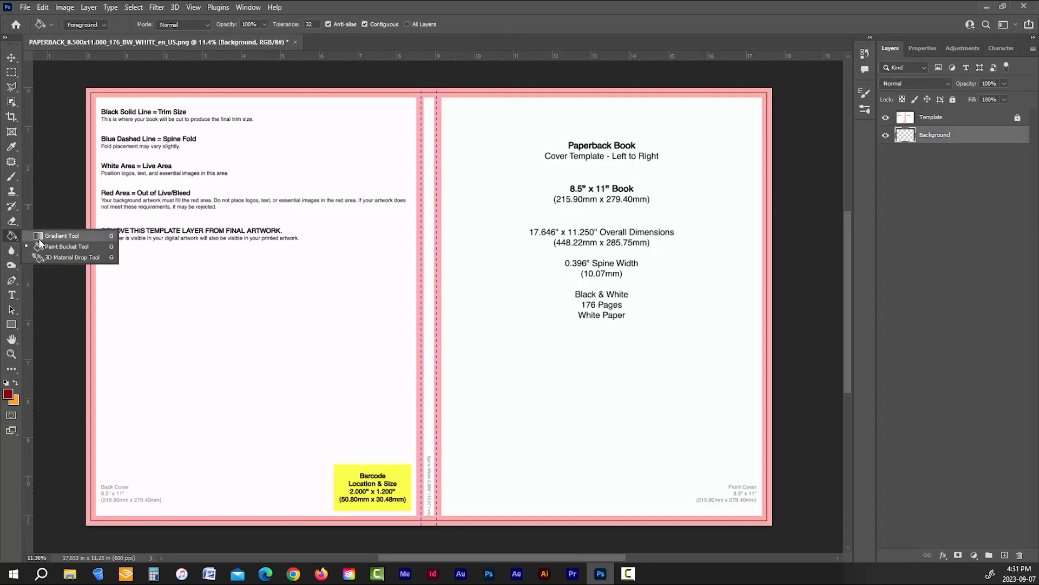
pyautogui.click(60, 236)
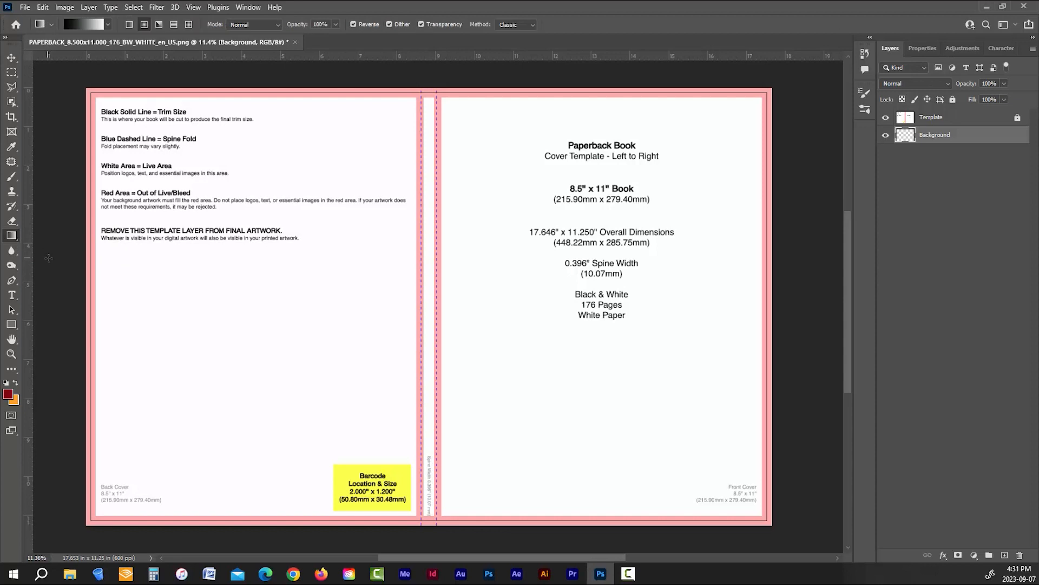
pyautogui.click(109, 24)
pyautogui.scroll(-1, 54, 75)
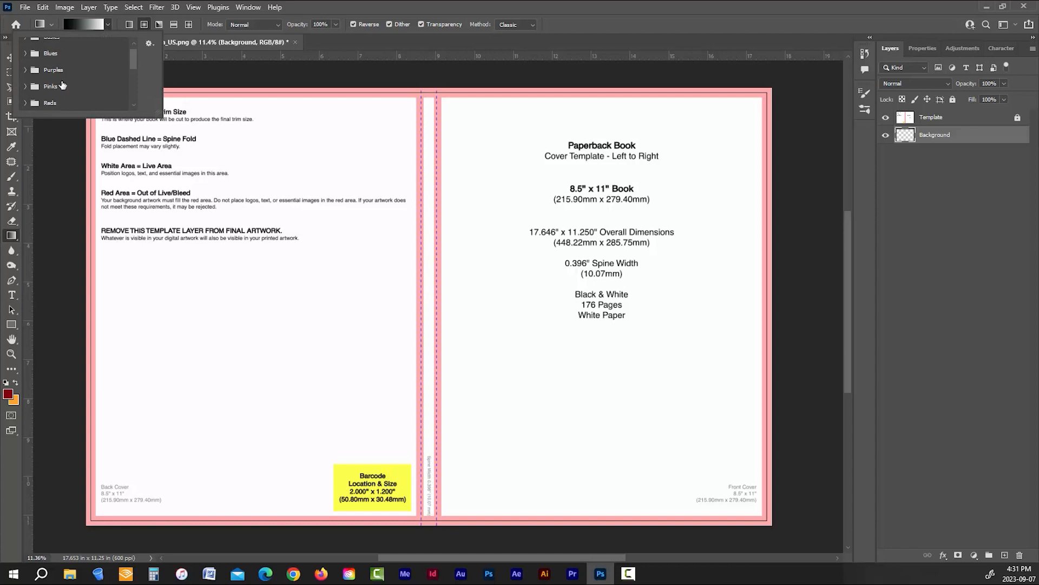
pyautogui.click(24, 94)
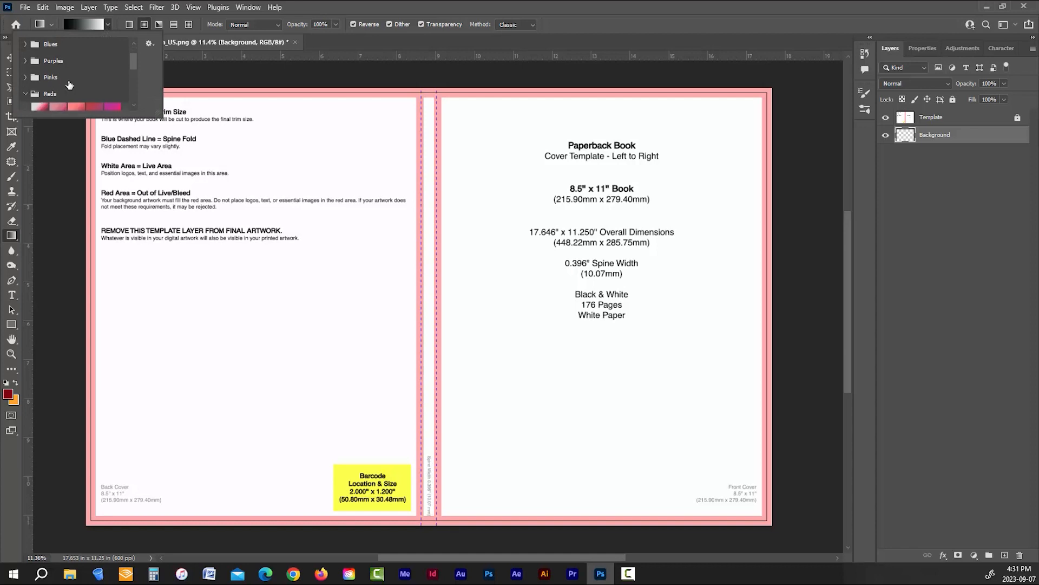
pyautogui.scroll(-1, 70, 87)
pyautogui.scroll(-1, 93, 106)
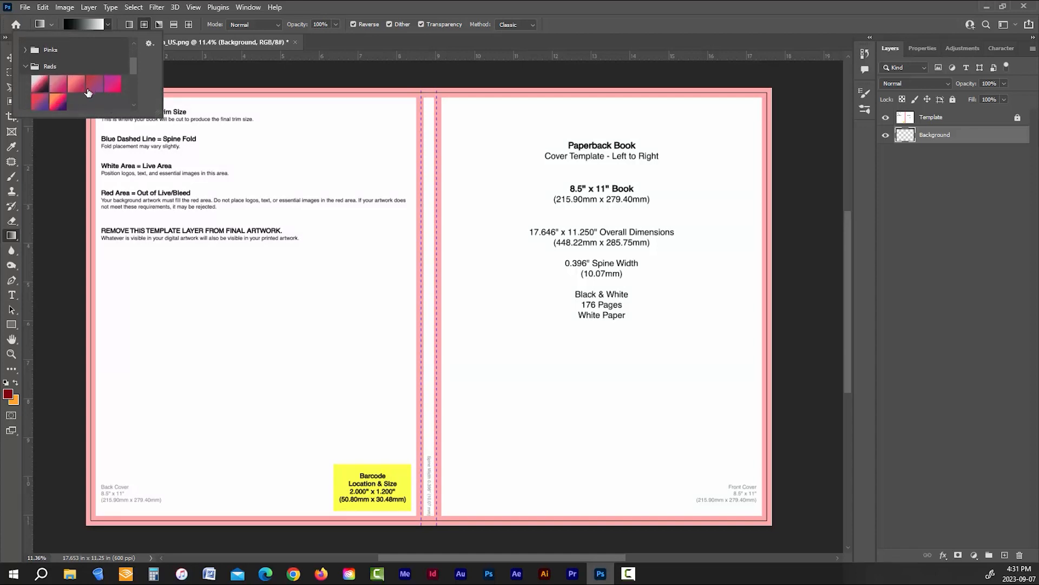
pyautogui.click(113, 86)
pyautogui.click(210, 67)
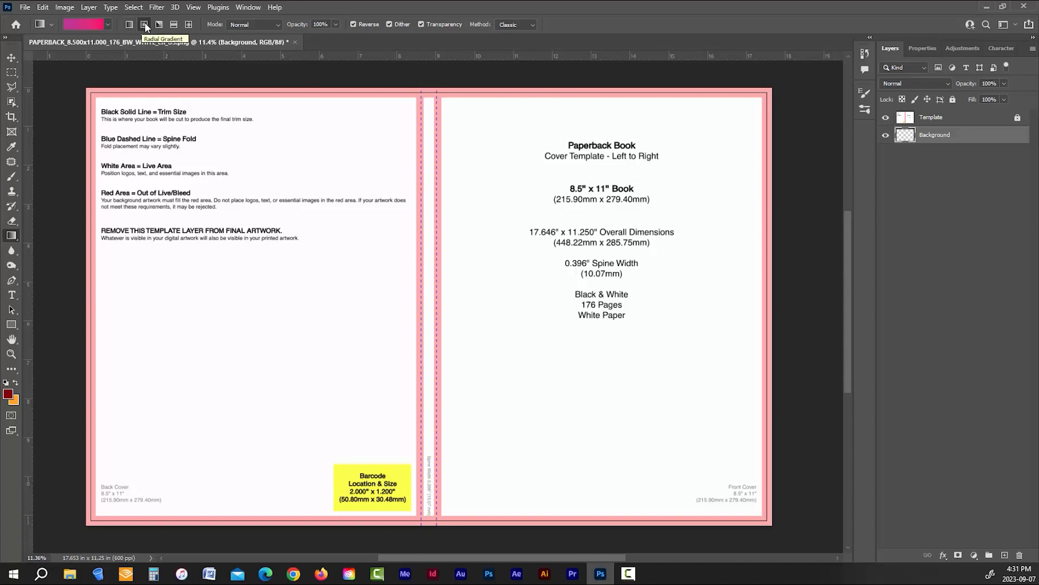
# Open the Gradient Editor for the chosen Red_05 gradient and move its window over the front cover
pyautogui.click(92, 25)
pyautogui.moveTo(540, 177); pyautogui.dragTo(557, 139)
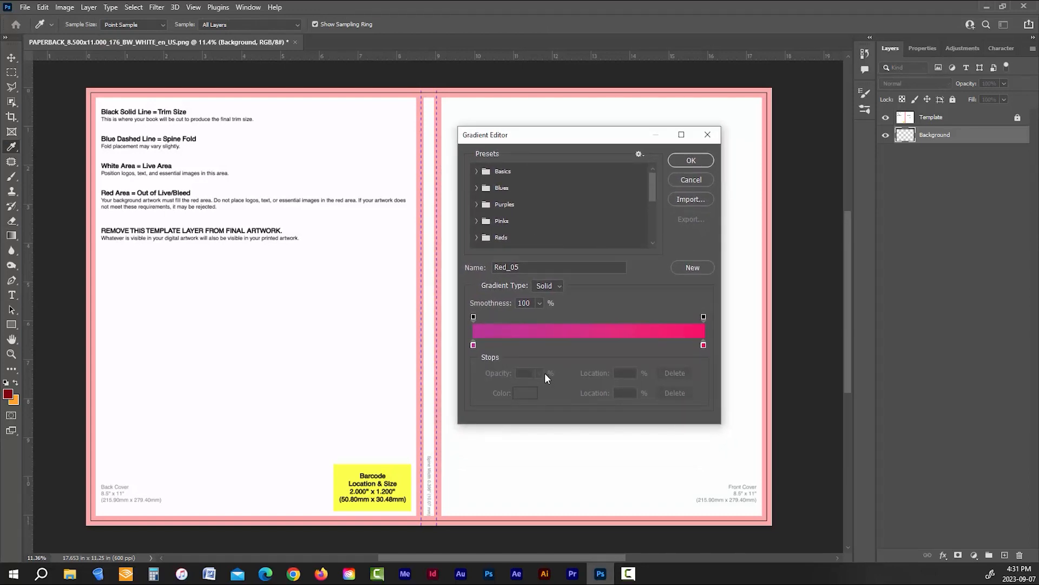
# Set the gradient's starting colour stop to a dark red of about #7b0000
pyautogui.click(474, 346)
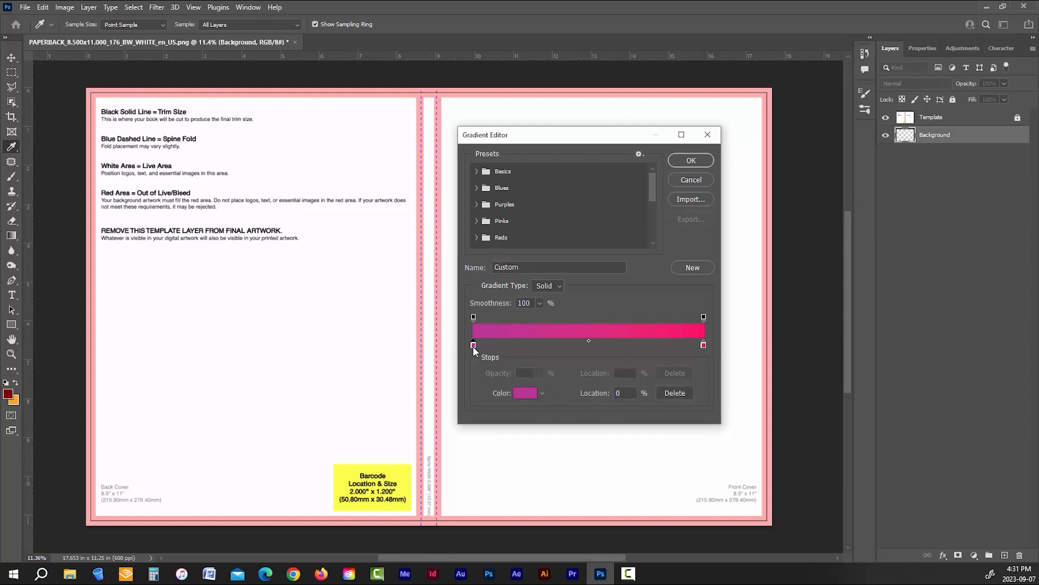
pyautogui.click(525, 392)
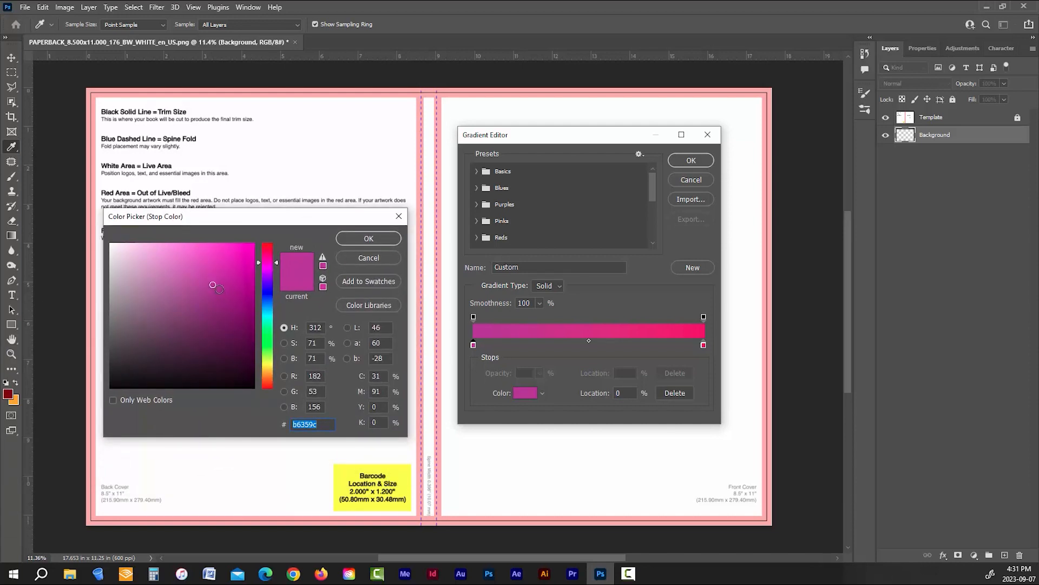
pyautogui.moveTo(260, 262); pyautogui.dragTo(262, 240)
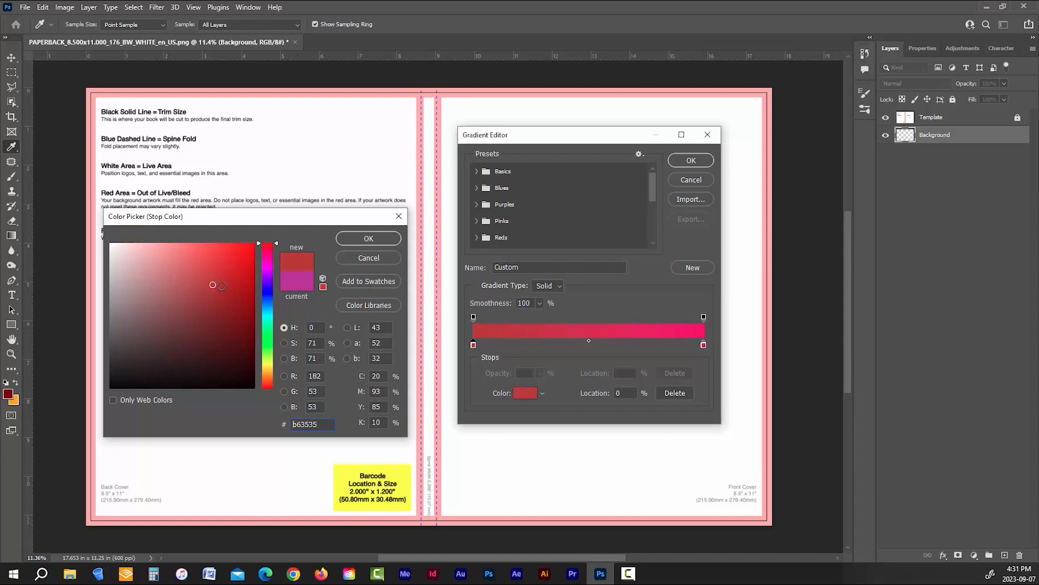
pyautogui.moveTo(212, 286); pyautogui.dragTo(256, 318)
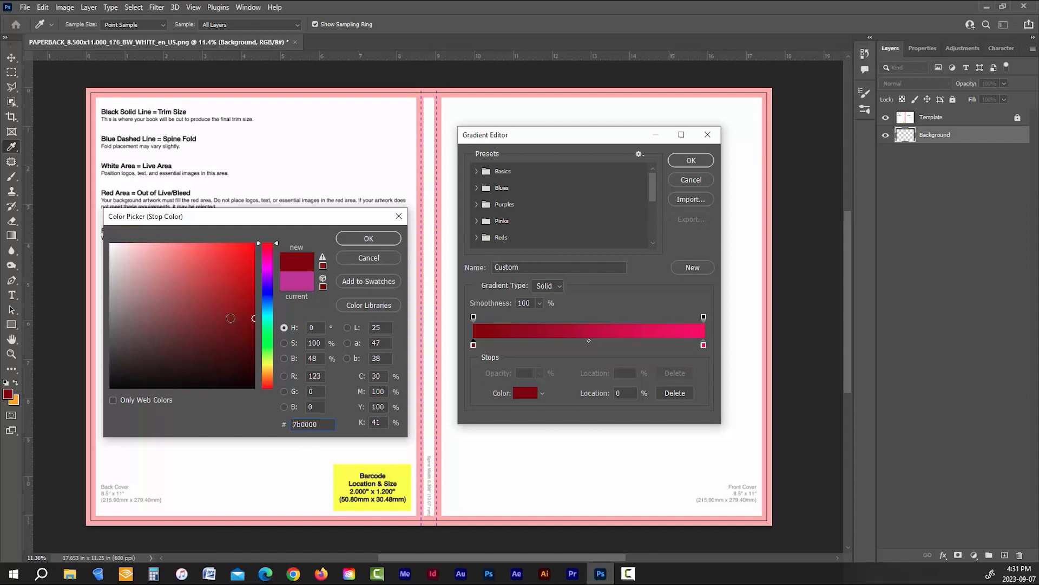
pyautogui.moveTo(249, 317); pyautogui.dragTo(255, 316)
pyautogui.click(351, 239)
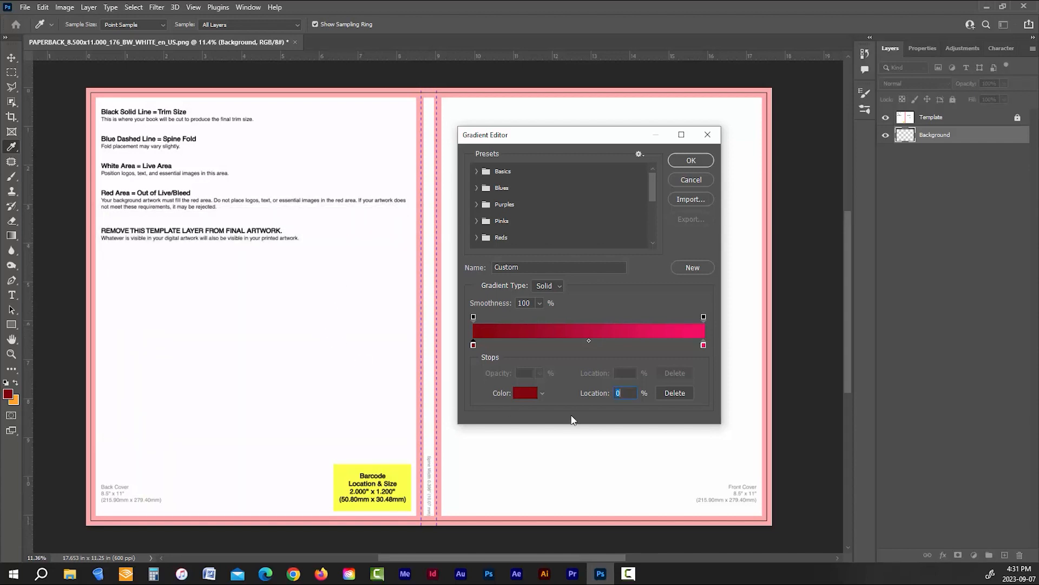
# Set the gradient's end colour stop to bright red ff0000 and accept the edited gradient
pyautogui.doubleClick(703, 345)
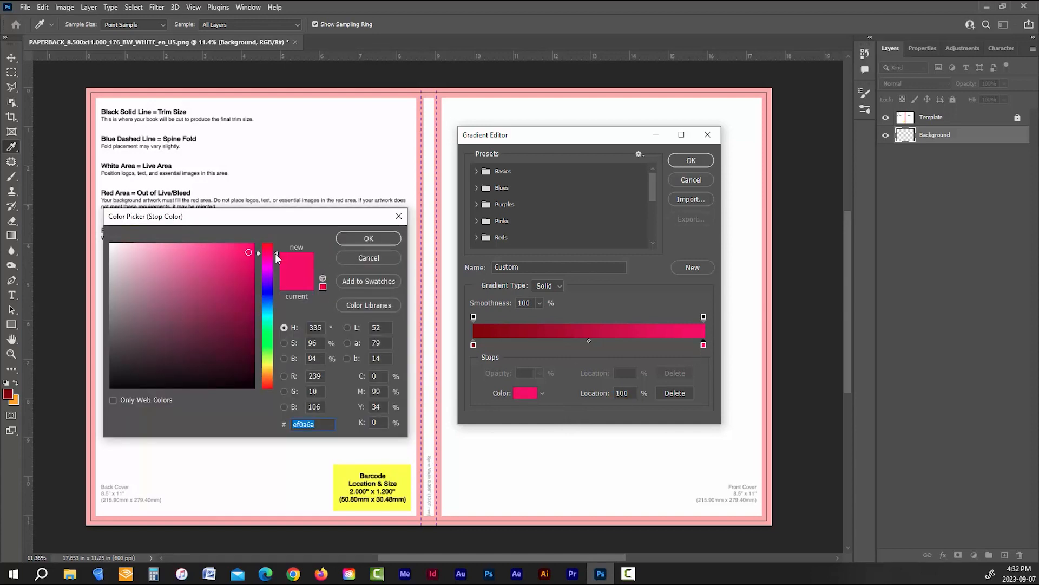
pyautogui.moveTo(275, 252)
pyautogui.mouseDown()
pyautogui.moveTo(275, 240)
pyautogui.moveTo(251, 250)
pyautogui.moveTo(260, 234)
pyautogui.mouseUp()
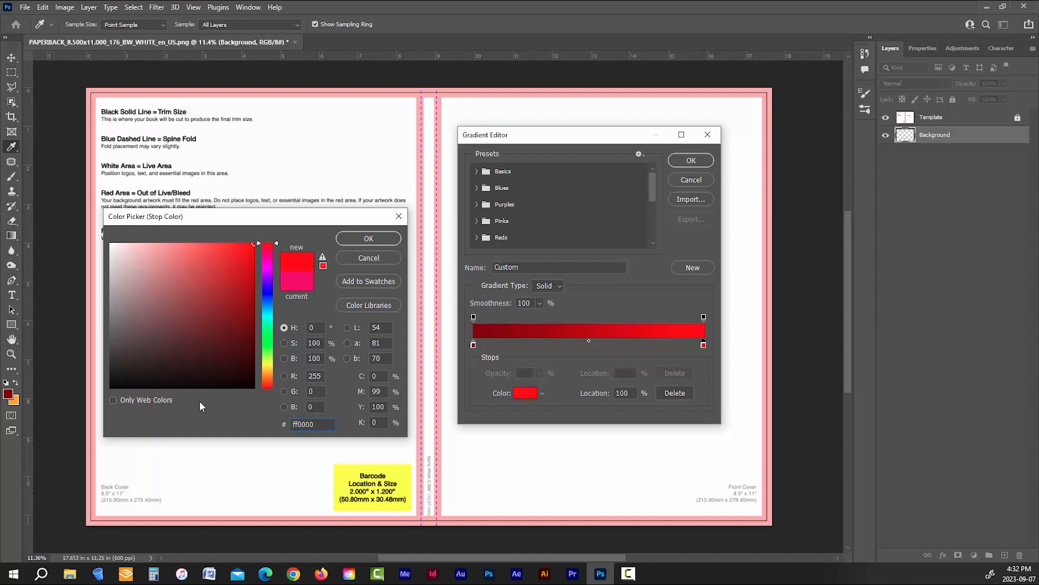
pyautogui.click(363, 239)
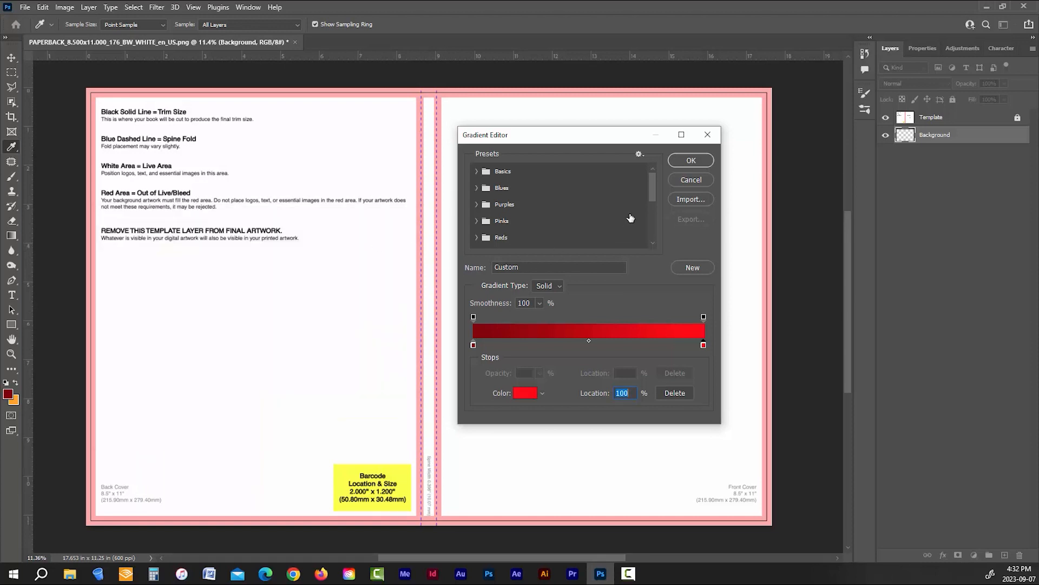
pyautogui.click(685, 160)
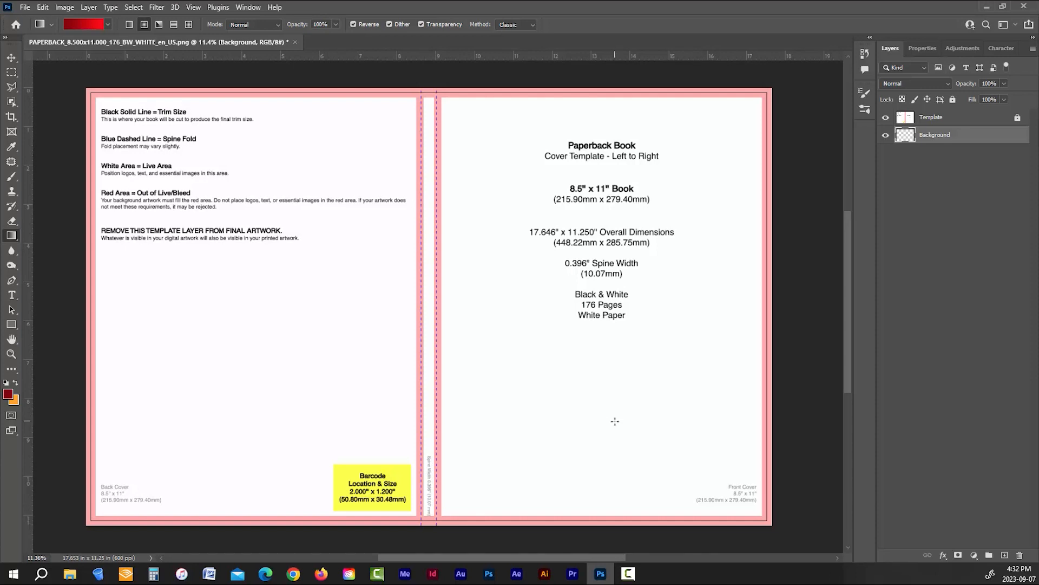
# Fill the Background layer with the radial gradient, from the front cover's lower centre to the back cover's upper area, and lock the layer
pyautogui.moveTo(615, 420); pyautogui.dragTo(239, 209)
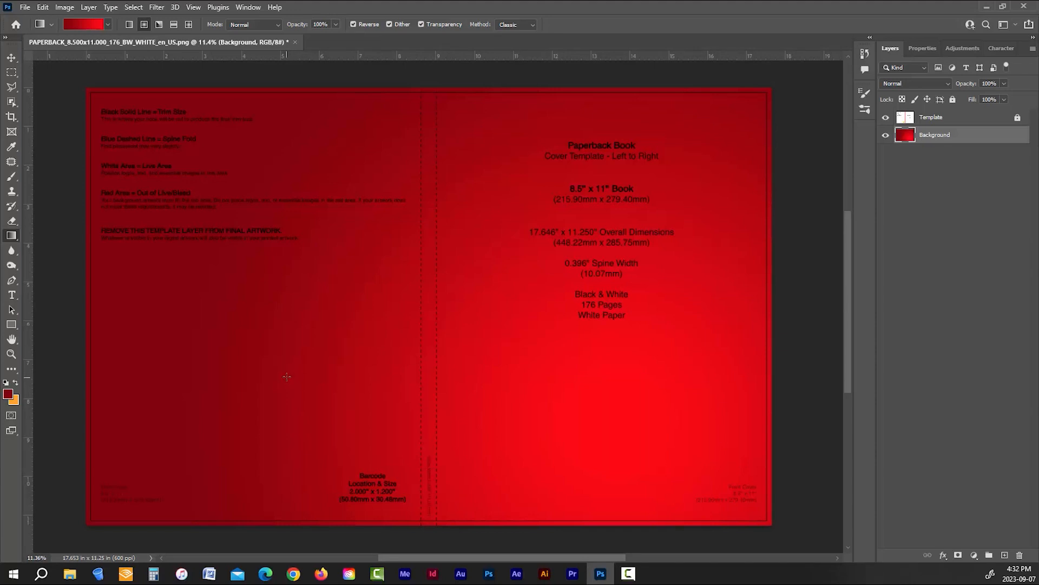
pyautogui.click(354, 24)
pyautogui.moveTo(605, 388); pyautogui.dragTo(252, 184)
pyautogui.click(952, 100)
pyautogui.click(926, 262)
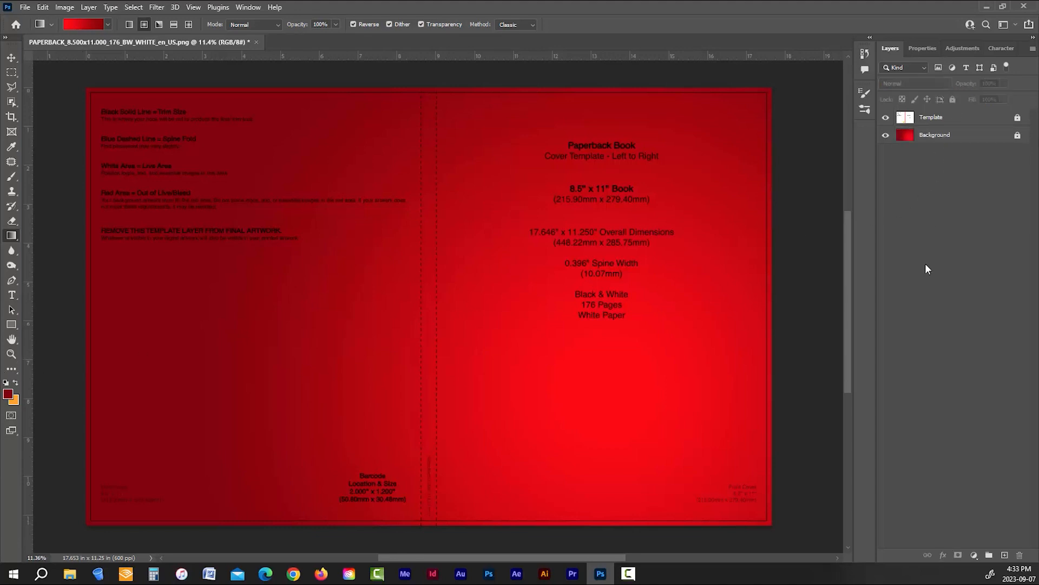
# Add a new layer above the Template layer, name it "Numbers" and make it active
pyautogui.click(1003, 553)
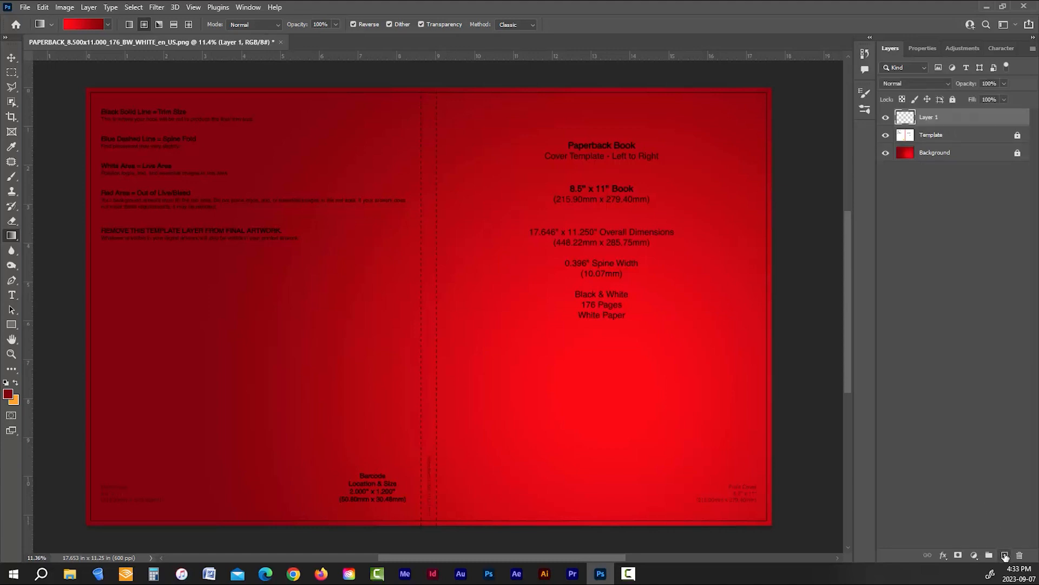
pyautogui.doubleClick(940, 125)
pyautogui.write('Numbers')
pyautogui.click(962, 171)
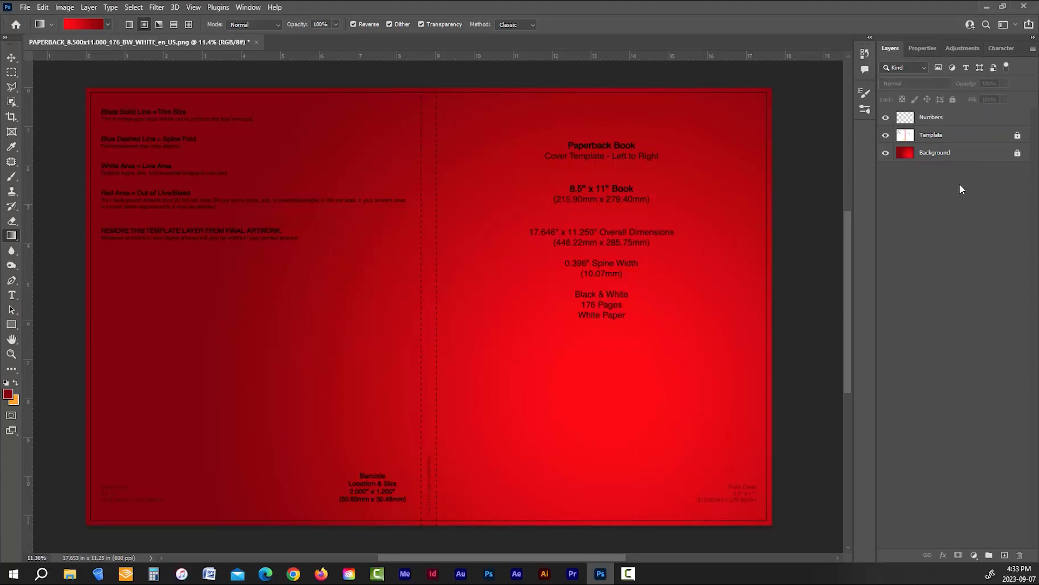
pyautogui.click(943, 122)
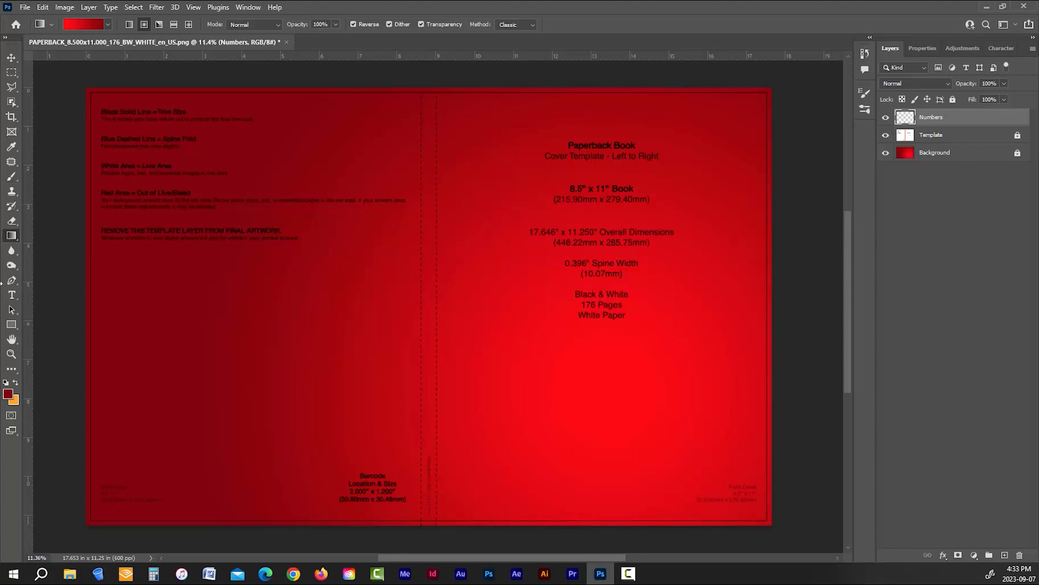
# Activate the Type tool and set the text colour to white
pyautogui.click(13, 296)
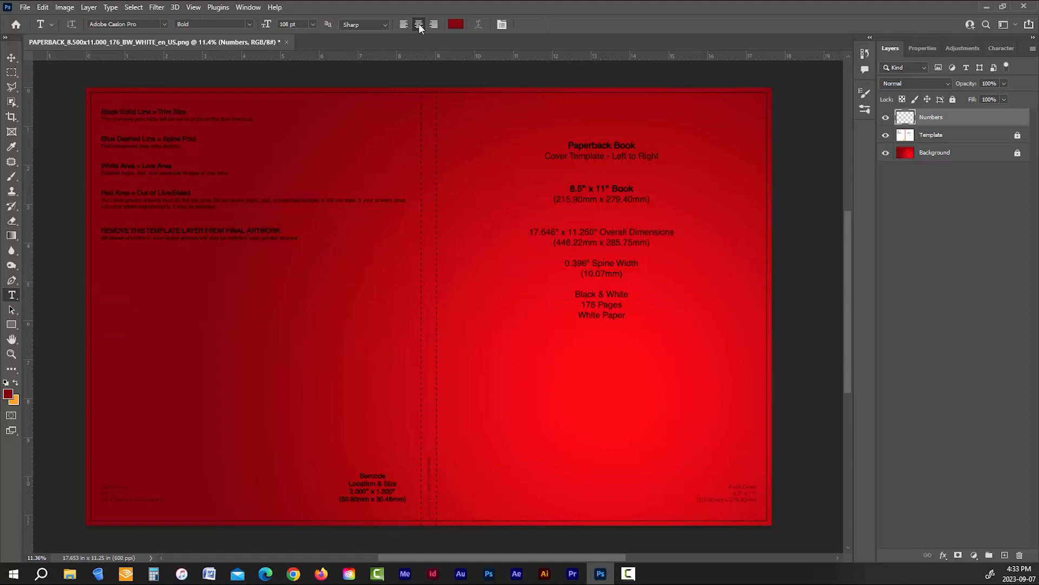
pyautogui.click(453, 25)
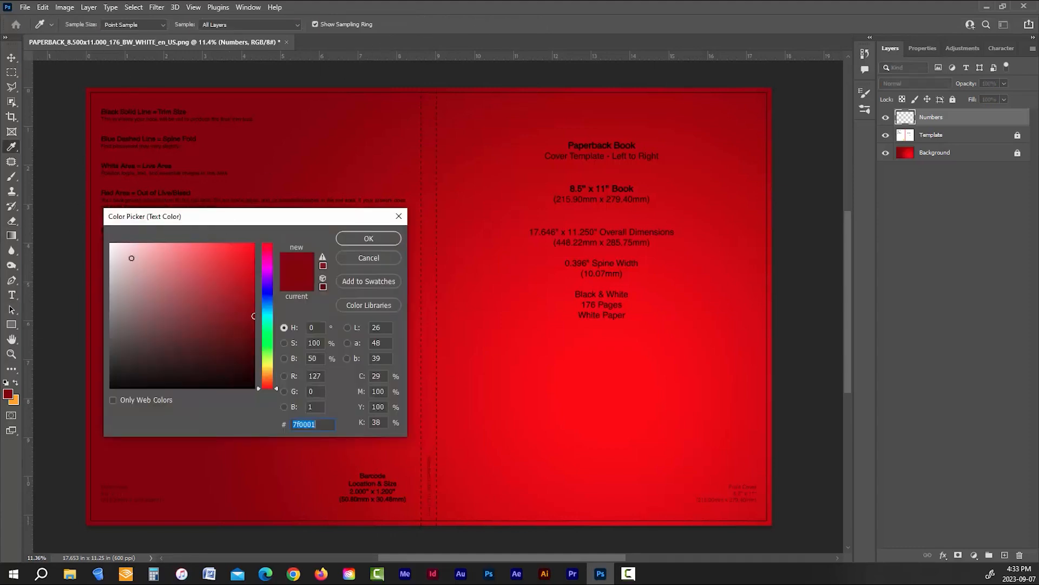
pyautogui.moveTo(131, 258); pyautogui.dragTo(94, 236)
pyautogui.click(368, 239)
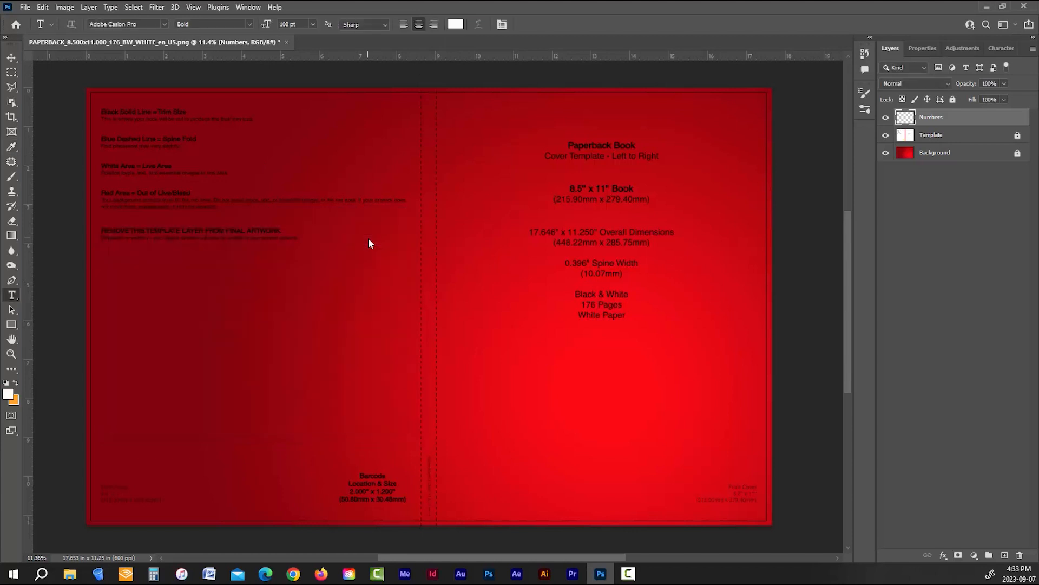
# Show the character settings and use Adobe Caslon Pro in Bold as the font
pyautogui.click(1003, 48)
pyautogui.click(248, 7)
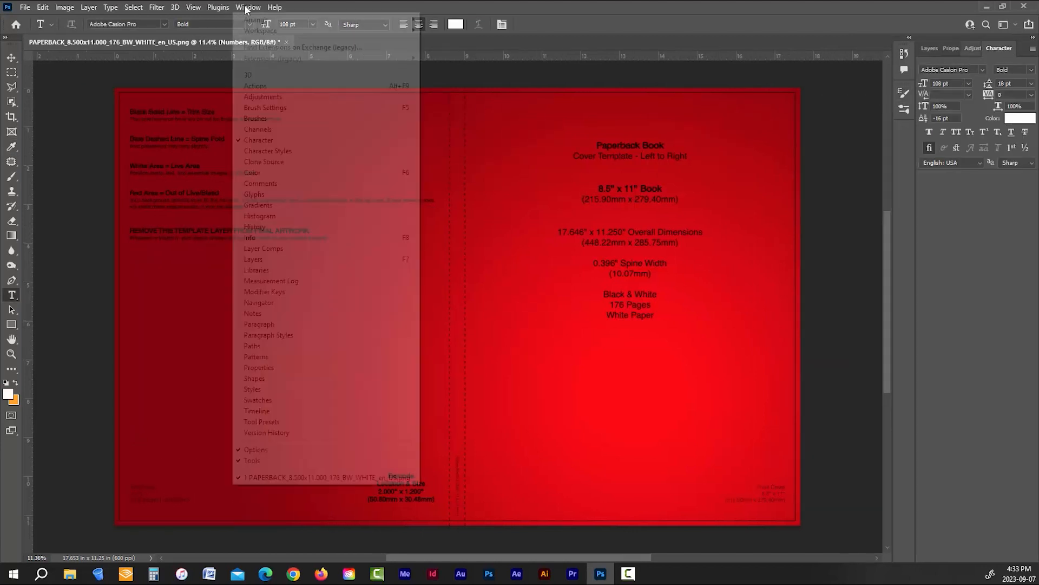
pyautogui.click(563, 2)
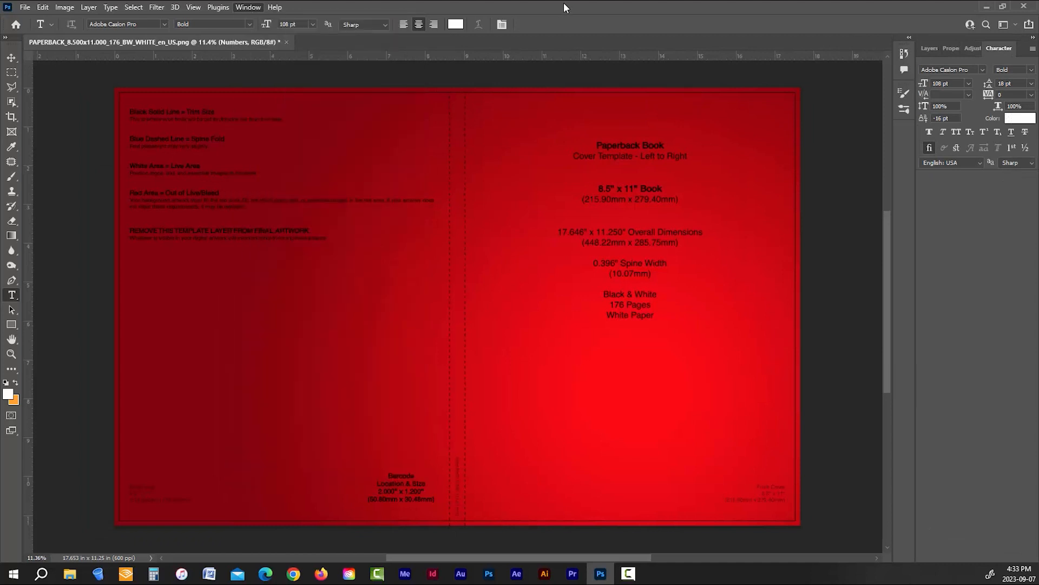
pyautogui.click(914, 136)
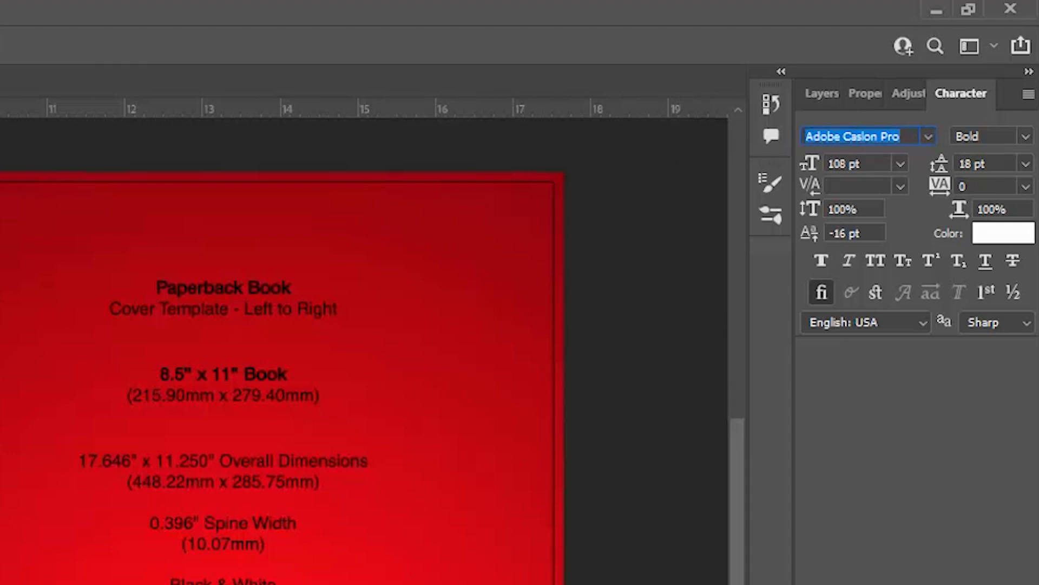
pyautogui.click(1026, 137)
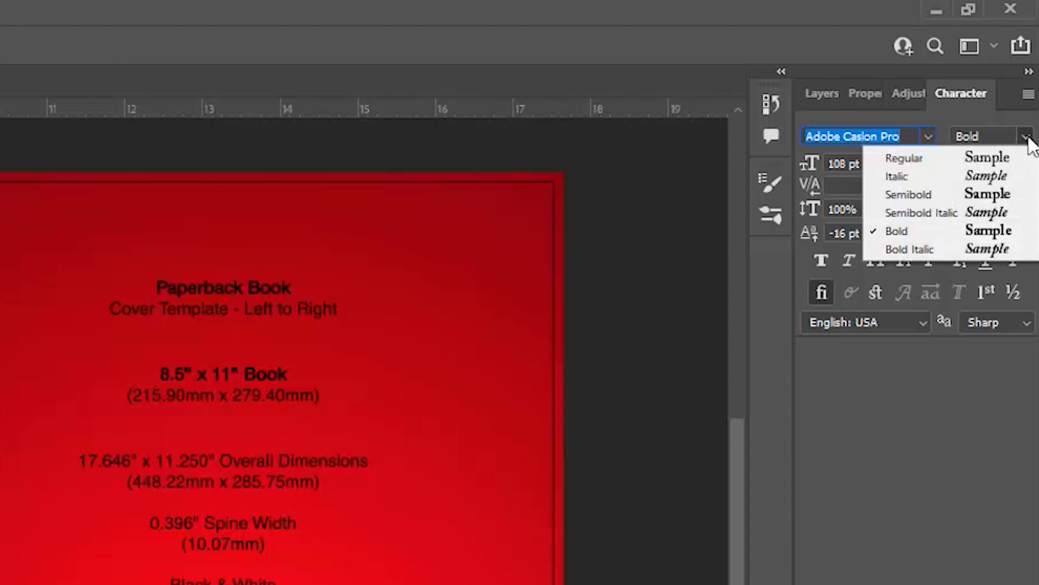
pyautogui.click(915, 231)
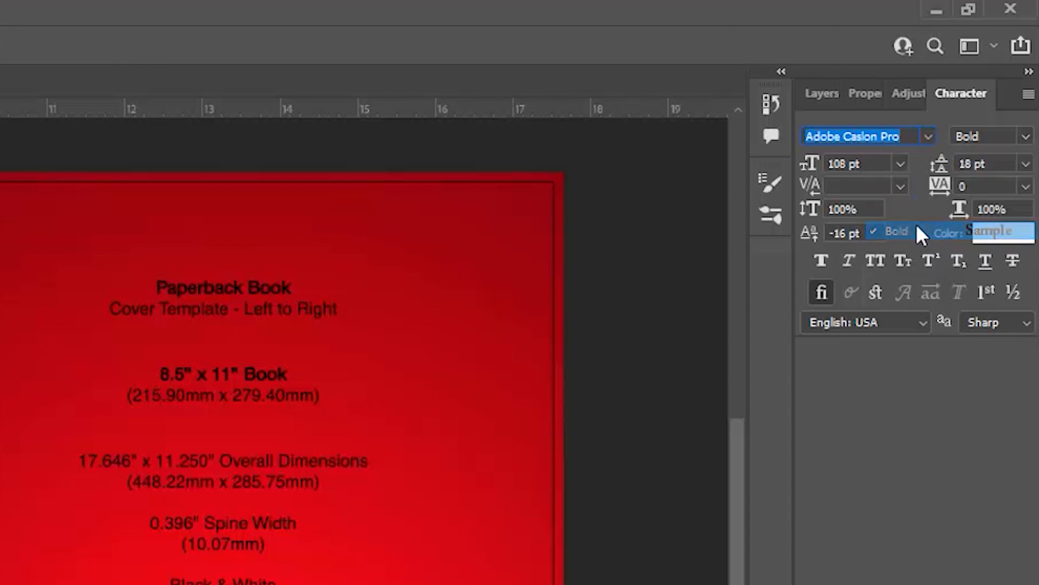
# Place the number 6 as text in the front cover's lower-left corner
pyautogui.click(496, 476)
pyautogui.write('6')
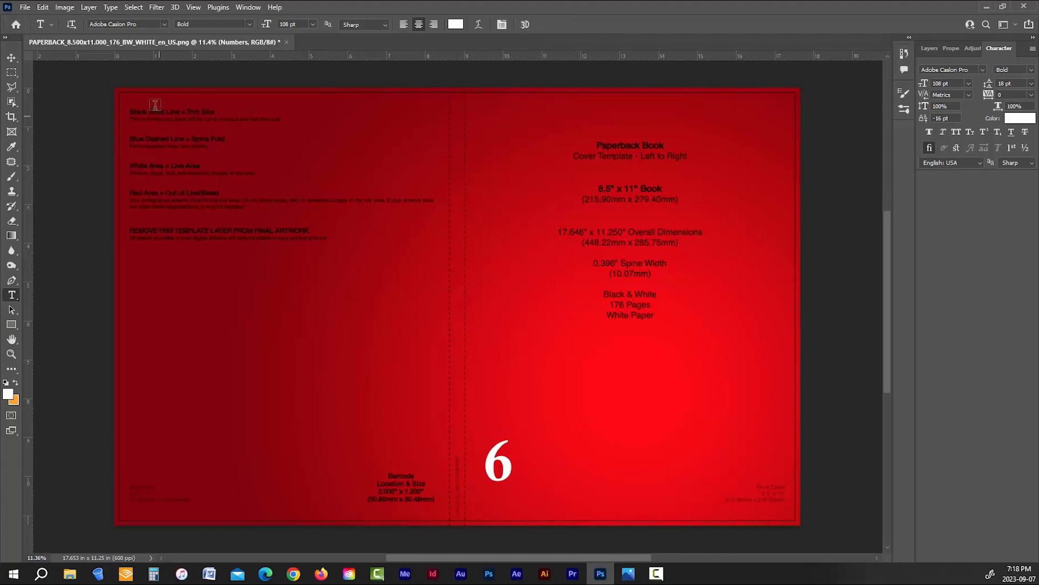
pyautogui.hotkey('ctrl', 'Return')
# Transform the 6 and duplicate it up the front cover's left edge to make a column of four
pyautogui.hotkey('ctrl', 't')
pyautogui.moveTo(519, 428); pyautogui.dragTo(499, 203)
pyautogui.hotkey('ctrl', 'z')
pyautogui.hotkey('ctrl', 'shift', 'z')
pyautogui.press('Escape')
pyautogui.hotkey('ctrl', 't')
pyautogui.press('Escape')
pyautogui.hotkey('ctrl', 't')
pyautogui.press('Return')
pyautogui.moveTo(501, 243); pyautogui.dragTo(506, 115)
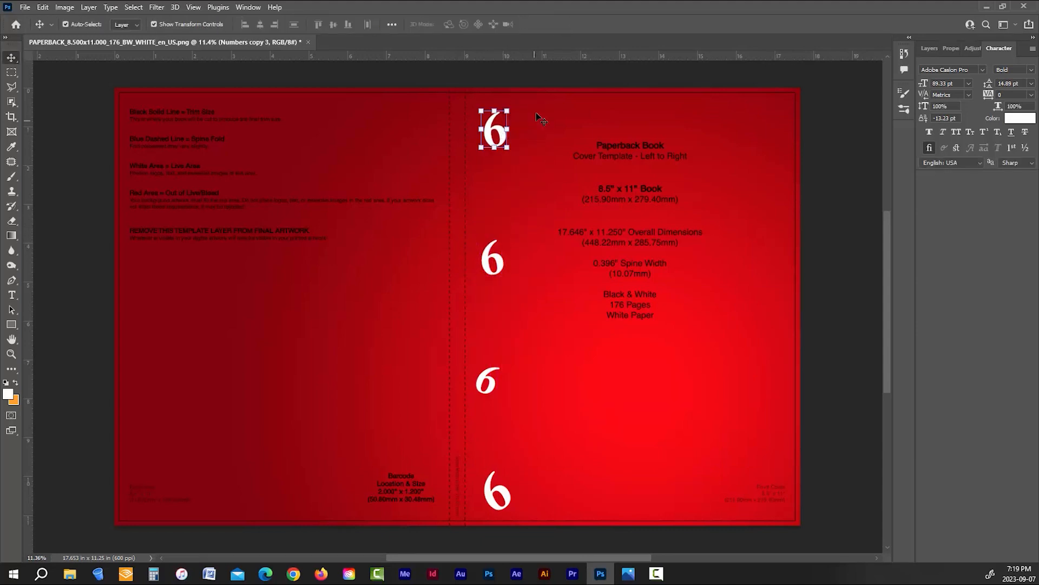
# Enlarge the uppermost 6 on the left edge to about 104% and rotate it by about 52 degrees
pyautogui.hotkey('ctrl', 't')
pyautogui.moveTo(531, 181); pyautogui.dragTo(555, 192)
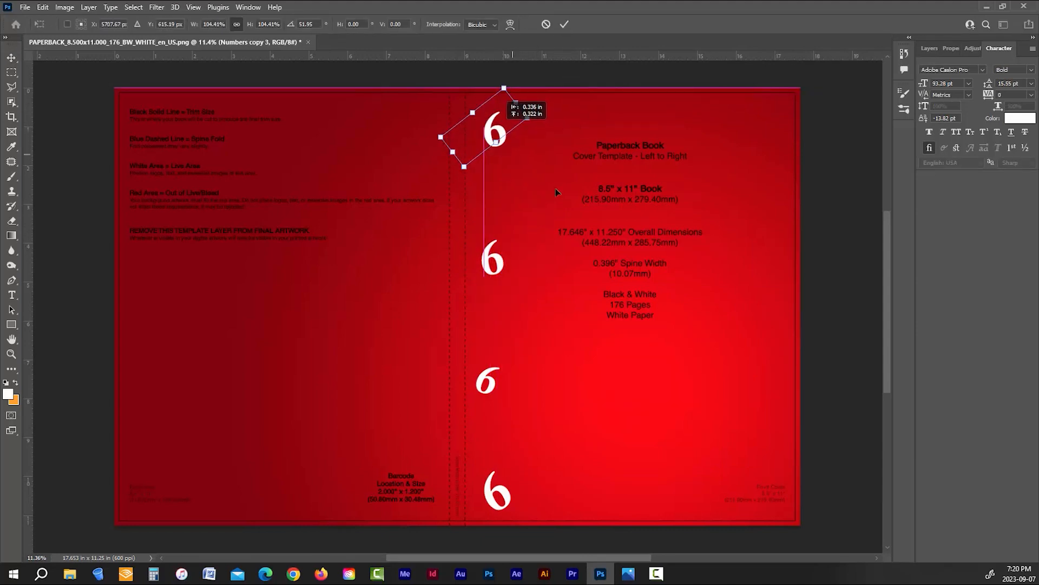
pyautogui.press('Return')
# Duplicate the top-left 6 to the middle of the front cover's right edge and rotate the copy
pyautogui.moveTo(492, 120); pyautogui.dragTo(776, 311)
pyautogui.hotkey('ctrl', 't')
pyautogui.press('Return')
pyautogui.moveTo(786, 284); pyautogui.dragTo(799, 262)
pyautogui.moveTo(800, 254); pyautogui.dragTo(752, 256)
# Duplicate the 6 further down the front cover's right edge, making the copy smaller and more upright
pyautogui.moveTo(777, 299); pyautogui.dragTo(768, 430)
pyautogui.click(564, 25)
pyautogui.moveTo(793, 402); pyautogui.dragTo(784, 421)
pyautogui.moveTo(793, 415); pyautogui.dragTo(809, 444)
# Duplicate the lower right-edge 6 to the front cover's bottom edge, then enlarge and rotate the copy
pyautogui.moveTo(766, 444); pyautogui.dragTo(673, 500)
pyautogui.click(564, 25)
pyautogui.moveTo(663, 473); pyautogui.dragTo(650, 439)
pyautogui.moveTo(693, 543); pyautogui.dragTo(740, 489)
# Place further rotated copies of the 6 on the front cover's upper right edge, in its top-right corner and along its top edge
pyautogui.moveTo(665, 480); pyautogui.dragTo(752, 208)
pyautogui.click(564, 24)
pyautogui.hotkey('ctrl', 't')
pyautogui.moveTo(702, 239); pyautogui.dragTo(733, 220)
pyautogui.moveTo(812, 184); pyautogui.dragTo(795, 161)
pyautogui.moveTo(767, 204); pyautogui.dragTo(679, 115)
pyautogui.click(564, 23)
pyautogui.hotkey('ctrl', 't')
pyautogui.moveTo(685, 129); pyautogui.dragTo(580, 106)
pyautogui.click(564, 24)
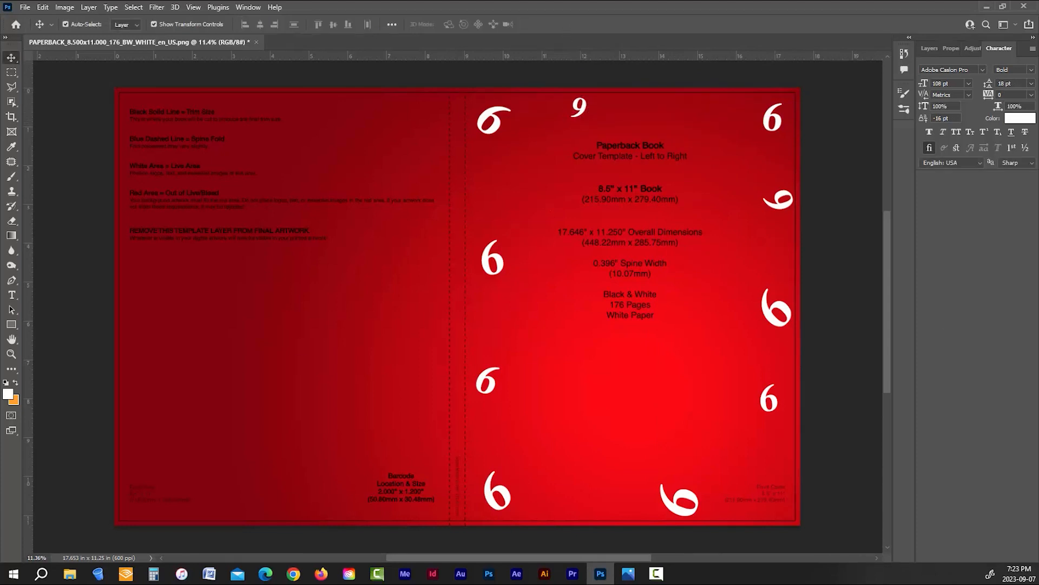
# Change the lower two numbers on the front cover's left edge to 5 at the bottom and 3 above it
pyautogui.click(499, 496)
pyautogui.press('t')
pyautogui.press('BackSpace')
pyautogui.write('5')
pyautogui.click(544, 24)
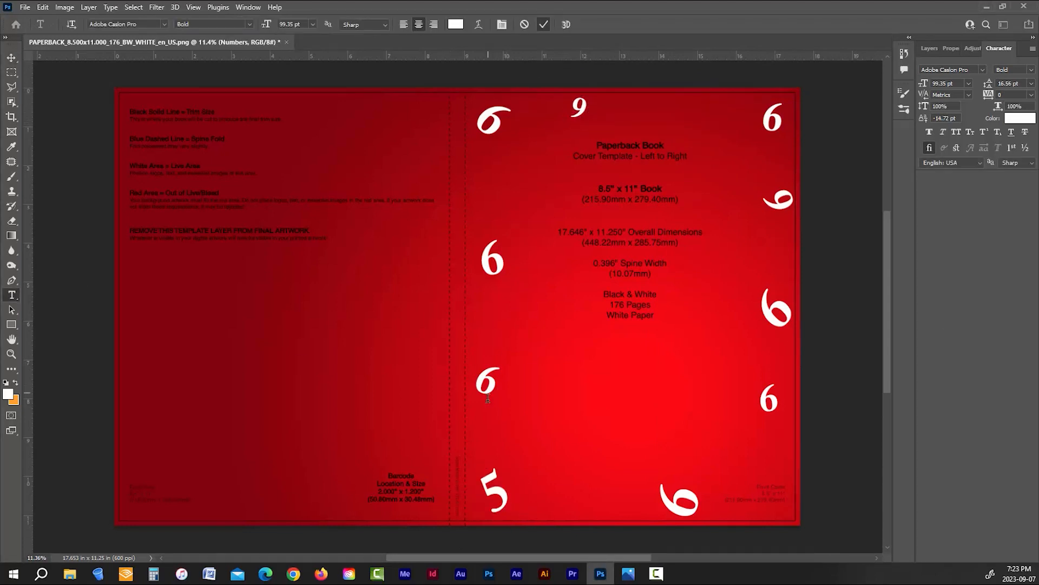
pyautogui.click(490, 386)
pyautogui.press('BackSpace')
pyautogui.write('3')
pyautogui.click(544, 24)
# Change the upper two numbers on the front cover's left edge to 8 and, in the top corner, 7
pyautogui.click(498, 264)
pyautogui.click(492, 129)
pyautogui.press('BackSpace')
pyautogui.write('7')
pyautogui.click(544, 25)
# Change the front cover's top-right number to 2 and the one below it to 0
pyautogui.click(777, 123)
pyautogui.press('BackSpace')
pyautogui.write('2')
pyautogui.click(543, 25)
pyautogui.press('Delete')
pyautogui.write('0')
# Change the lower two numbers on the front cover's right edge to 4 and 1
pyautogui.click(779, 309)
pyautogui.click(780, 309)
pyautogui.press('BackSpace')
pyautogui.write('4')
pyautogui.click(775, 397)
pyautogui.press('BackSpace')
pyautogui.write('9')
pyautogui.press('BackSpace')
pyautogui.write('1')
# Try a 9 in place of the 6 on the front cover's bottom edge, then restore the 6
pyautogui.click(696, 495)
pyautogui.press('BackSpace')
pyautogui.write('9')
pyautogui.press('BackSpace')
pyautogui.write('6')
pyautogui.click(543, 24)
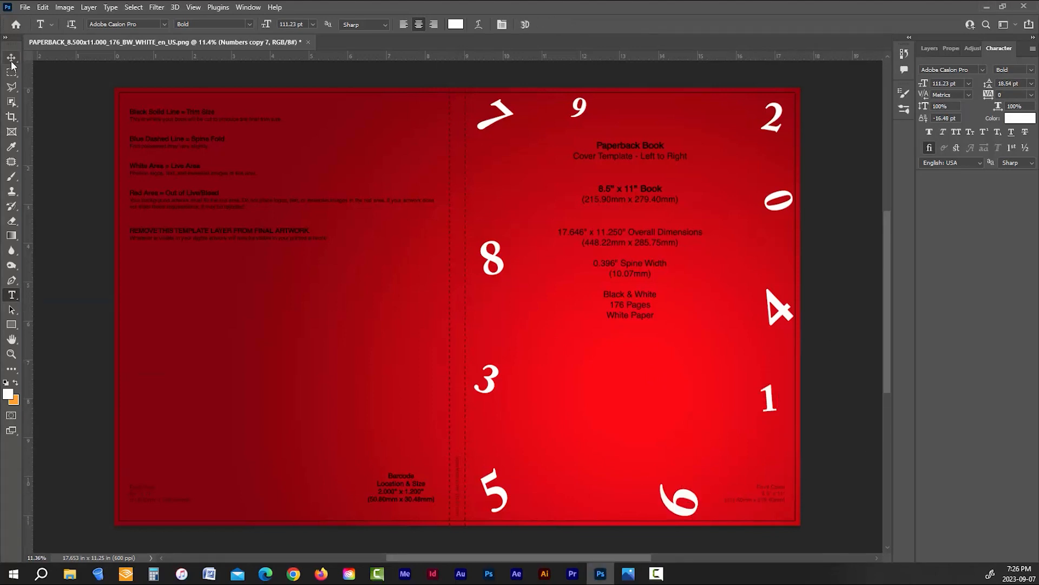
# Duplicate the bottom-edge 6 and move the copy into the front cover's lower-right corner, scaling and rotating it
pyautogui.hotkey('ctrl', 'j')
pyautogui.hotkey('ctrl', 't')
pyautogui.moveTo(679, 493); pyautogui.dragTo(743, 484)
pyautogui.moveTo(686, 521); pyautogui.dragTo(722, 500)
pyautogui.moveTo(792, 470); pyautogui.dragTo(759, 464)
pyautogui.moveTo(747, 481); pyautogui.dragTo(777, 500)
pyautogui.press('Return')
# Change the lower-right corner number to 3 and adjust its placement to fit the corner
pyautogui.click(771, 509)
pyautogui.press('BackSpace')
pyautogui.write('3')
pyautogui.click(211, 269)
pyautogui.moveTo(794, 453); pyautogui.dragTo(787, 459)
pyautogui.scroll(-1, 779, 460)
pyautogui.moveTo(774, 432); pyautogui.dragTo(816, 447)
pyautogui.moveTo(776, 454); pyautogui.dragTo(778, 463)
pyautogui.click(564, 25)
# Select all the front cover numbers and duplicate them onto the back cover
pyautogui.click(193, 7)
pyautogui.click(211, 118)
pyautogui.scroll(-1, 366, 255)
pyautogui.moveTo(819, 83); pyautogui.dragTo(477, 531)
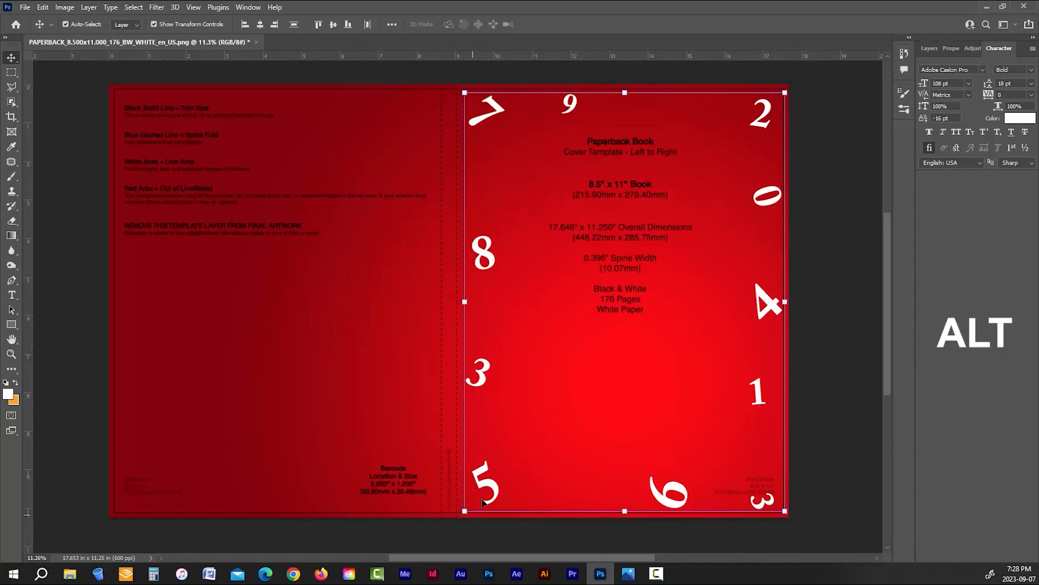
pyautogui.moveTo(489, 370); pyautogui.dragTo(139, 367)
# Rotate the back cover's set of numbers by 180 degrees
pyautogui.click(44, 7)
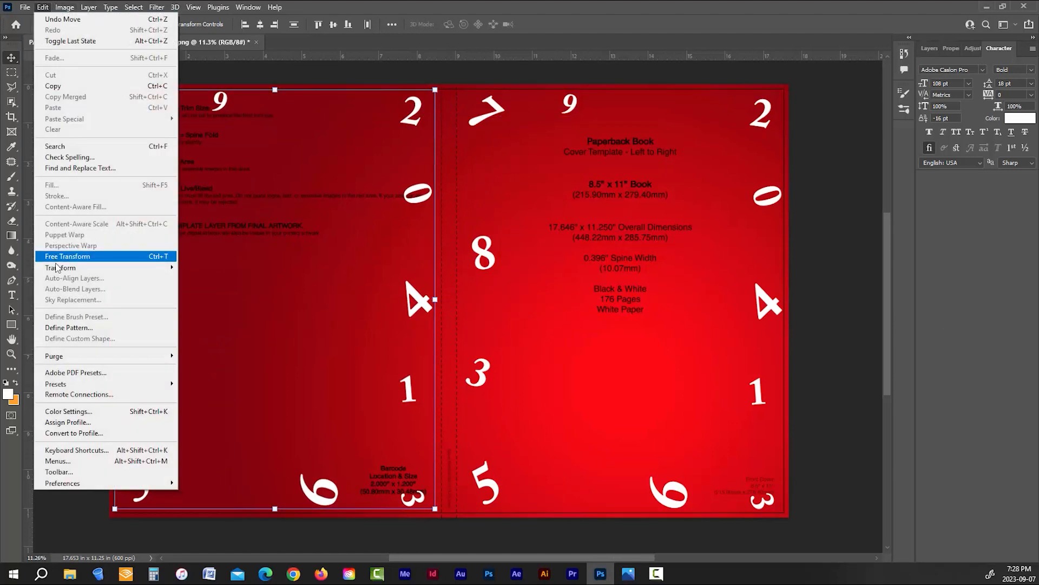
pyautogui.moveTo(57, 267)
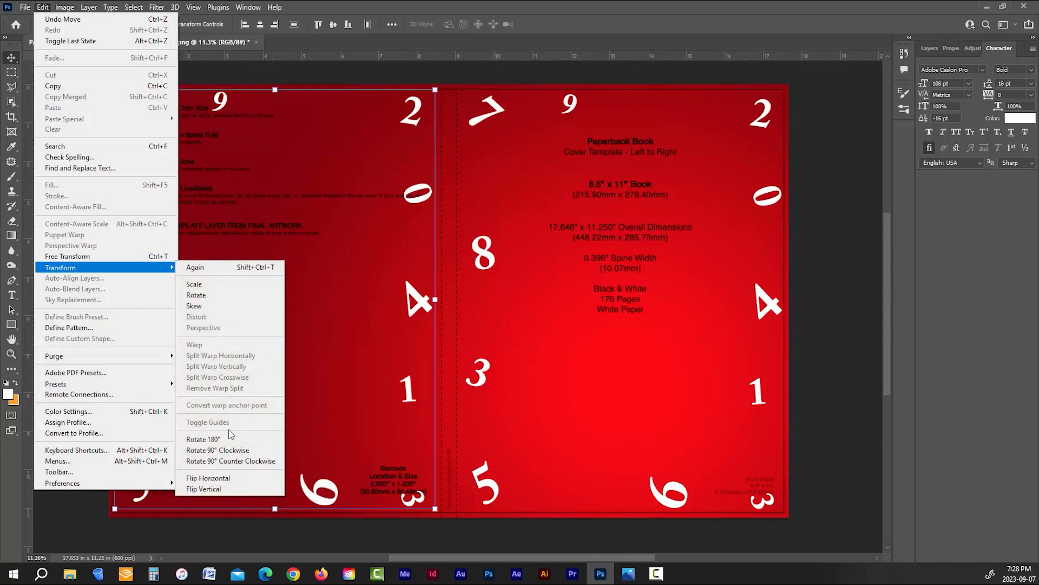
pyautogui.click(228, 440)
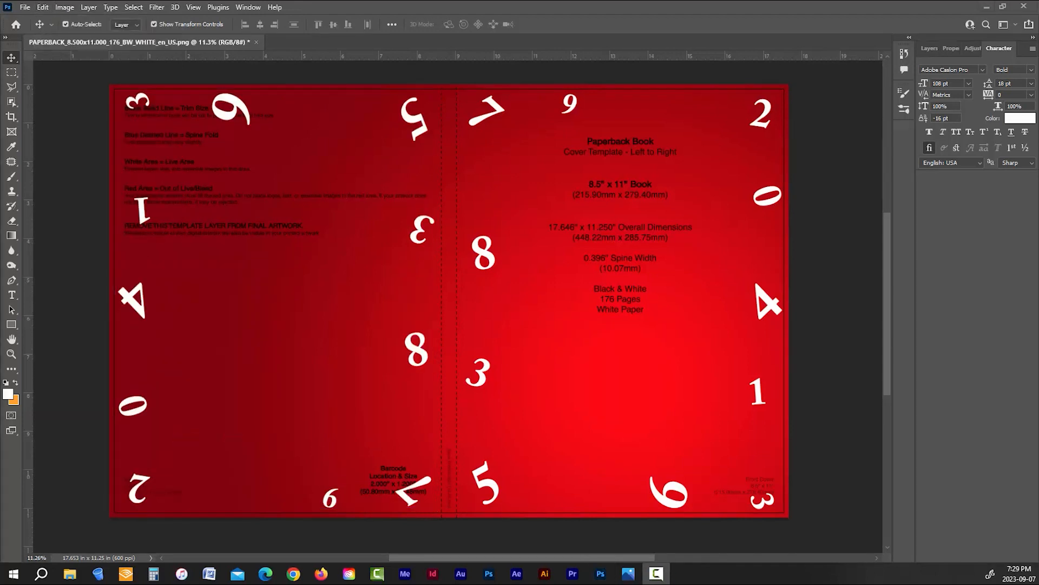
# Select all the number text layers across both covers and convert them to a single smart object
pyautogui.click(926, 48)
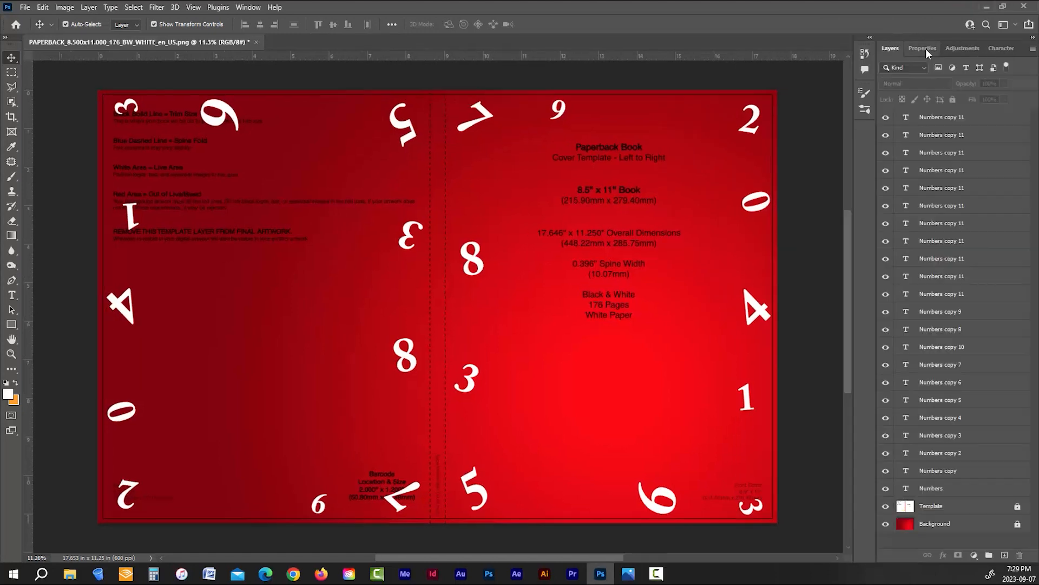
pyautogui.moveTo(68, 75); pyautogui.dragTo(769, 536)
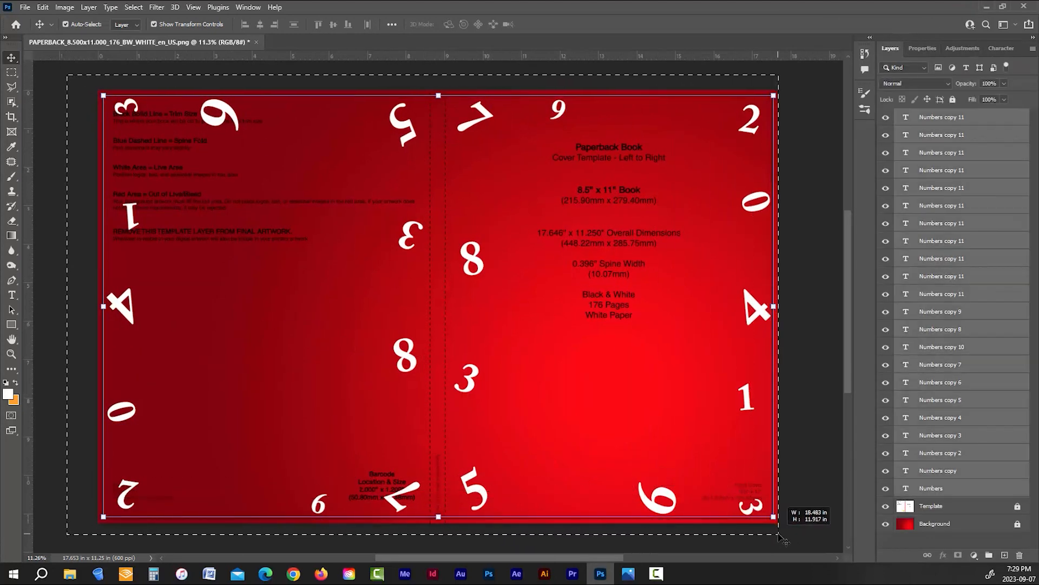
pyautogui.rightClick(930, 245)
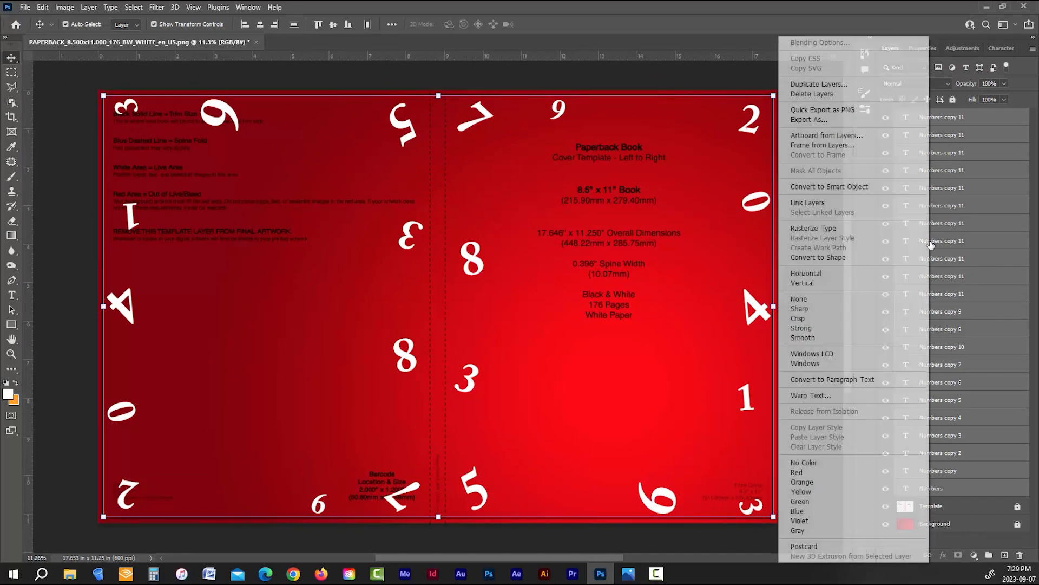
pyautogui.click(882, 187)
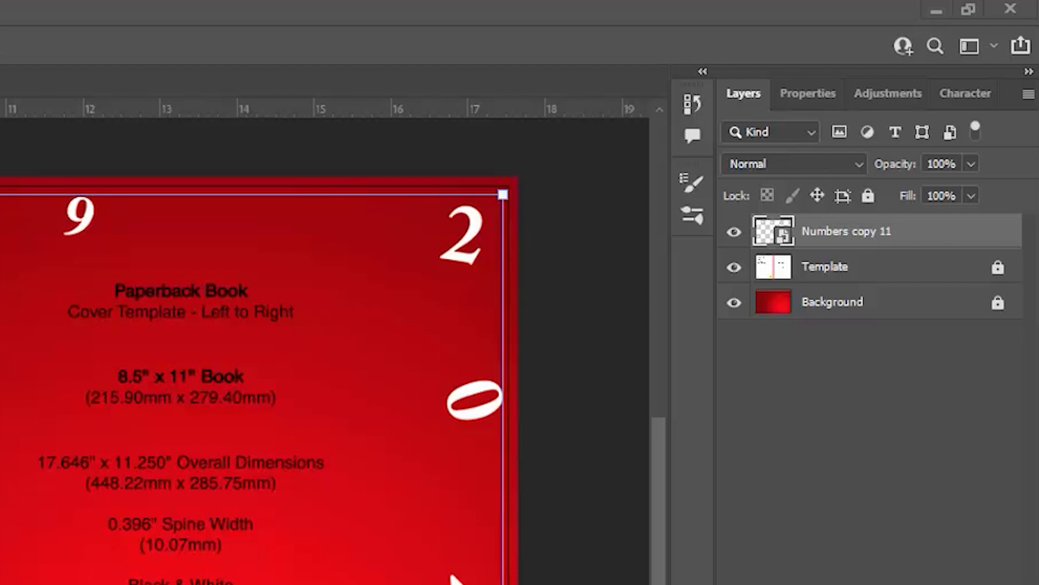
# Set the combined numbers layer's blend mode to Overlay and rename it "Numbers Dark"
pyautogui.click(859, 164)
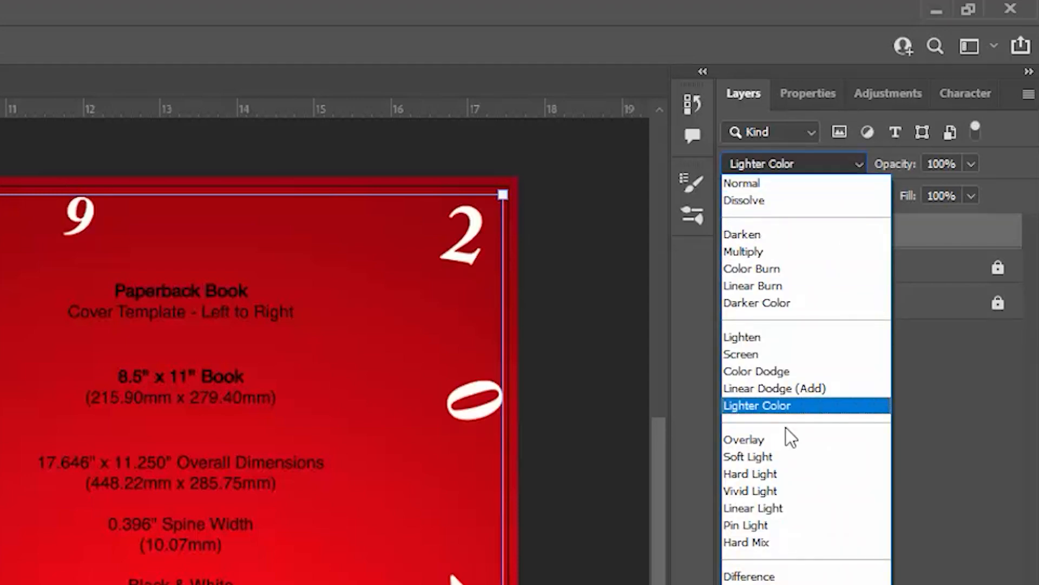
pyautogui.click(776, 440)
pyautogui.doubleClick(841, 231)
pyautogui.write('Numbers Dan')
pyautogui.write('k')
pyautogui.click(871, 444)
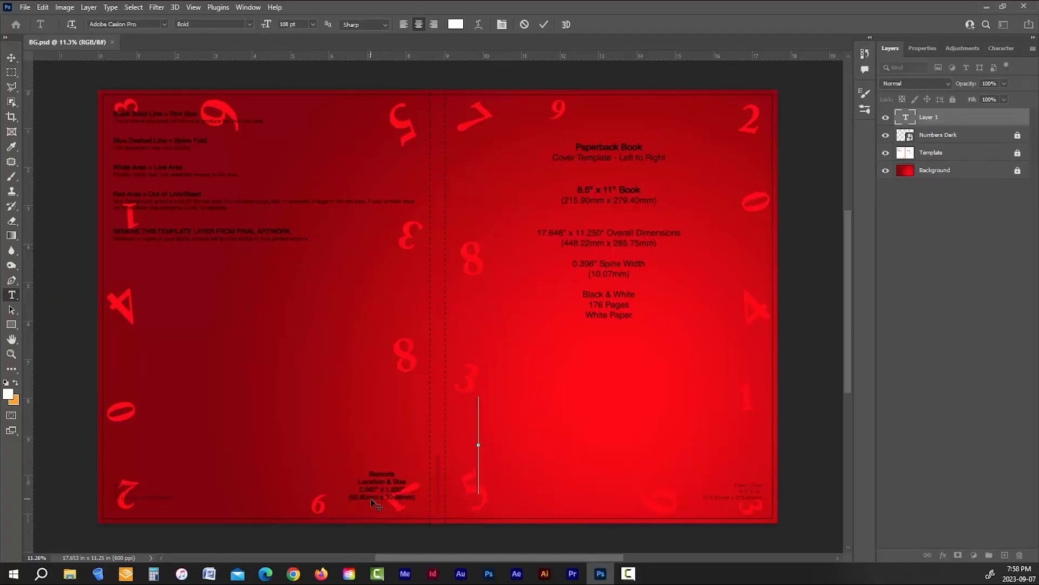
# Add a small white 6 beside the spine on the front cover and place copies of it up along that edge
pyautogui.hotkey('ctrl', 't')
pyautogui.moveTo(464, 441); pyautogui.dragTo(477, 307)
pyautogui.click(564, 25)
pyautogui.moveTo(493, 290); pyautogui.dragTo(460, 206)
pyautogui.click(565, 25)
pyautogui.moveTo(470, 196); pyautogui.dragTo(481, 157)
pyautogui.click(566, 27)
# Duplicate the small 6 along the front cover's top edge, varying the size and rotation of the copies
pyautogui.moveTo(495, 178); pyautogui.dragTo(536, 136)
pyautogui.click(564, 25)
pyautogui.scroll(1, 374, 295)
pyautogui.moveTo(530, 144); pyautogui.dragTo(535, 88)
pyautogui.click(565, 25)
pyautogui.moveTo(470, 194); pyautogui.dragTo(726, 99)
pyautogui.click(564, 25)
# Fill the rest of the front cover's top edge and upper outer corner with resized, rotated copies of the 6
pyautogui.moveTo(723, 99); pyautogui.dragTo(676, 104)
pyautogui.moveTo(698, 123); pyautogui.dragTo(594, 93)
pyautogui.moveTo(682, 104); pyautogui.dragTo(771, 161)
pyautogui.click(564, 24)
pyautogui.click(565, 25)
pyautogui.moveTo(788, 145)
pyautogui.mouseDown()
pyautogui.moveTo(768, 167)
pyautogui.moveTo(792, 144)
pyautogui.mouseUp()
pyautogui.click(565, 25)
# Place resized and rotated copies of the small 6 down the lower part of the front cover's outer edge
pyautogui.moveTo(664, 103); pyautogui.dragTo(786, 362)
pyautogui.moveTo(805, 352); pyautogui.dragTo(784, 421)
pyautogui.moveTo(775, 376); pyautogui.dragTo(792, 360)
pyautogui.click(564, 25)
# Place scaled and rotated copies of the small 6 along the front cover's bottom edge
pyautogui.moveTo(663, 103); pyautogui.dragTo(538, 492)
pyautogui.click(565, 25)
pyautogui.moveTo(555, 474); pyautogui.dragTo(543, 524)
pyautogui.click(565, 25)
pyautogui.moveTo(470, 450); pyautogui.dragTo(599, 508)
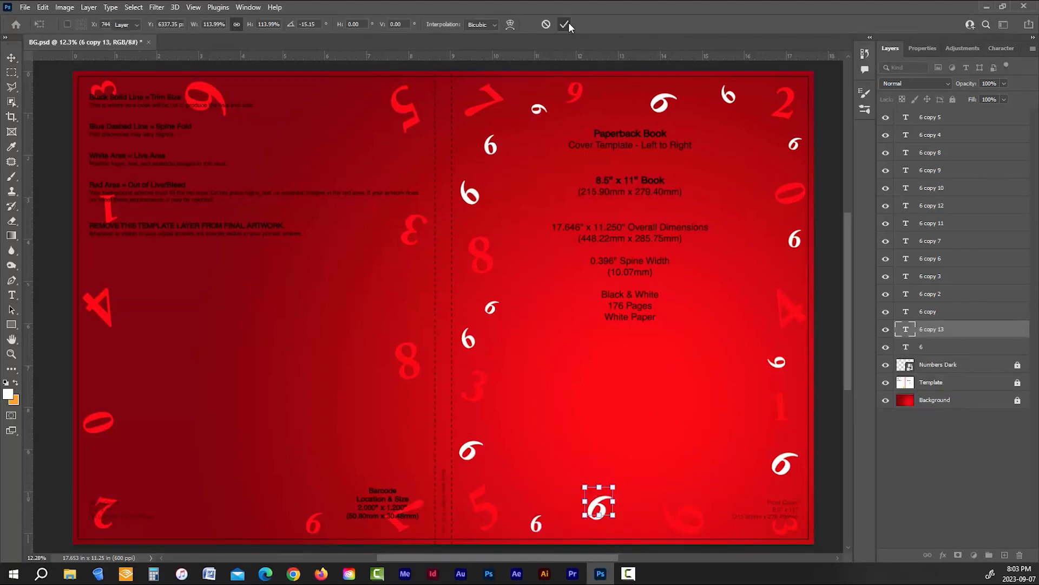
pyautogui.click(565, 24)
pyautogui.moveTo(491, 307); pyautogui.dragTo(735, 493)
pyautogui.click(564, 25)
# Change the small 6s beside the front cover's spine, from the lowest upward, to 2, 7, 4 and 1
pyautogui.click(11, 295)
pyautogui.click(469, 451)
pyautogui.press('BackSpace')
pyautogui.write('2')
pyautogui.click(468, 338)
pyautogui.write('7')
pyautogui.click(491, 308)
pyautogui.write('4')
pyautogui.click(469, 193)
pyautogui.write('1')
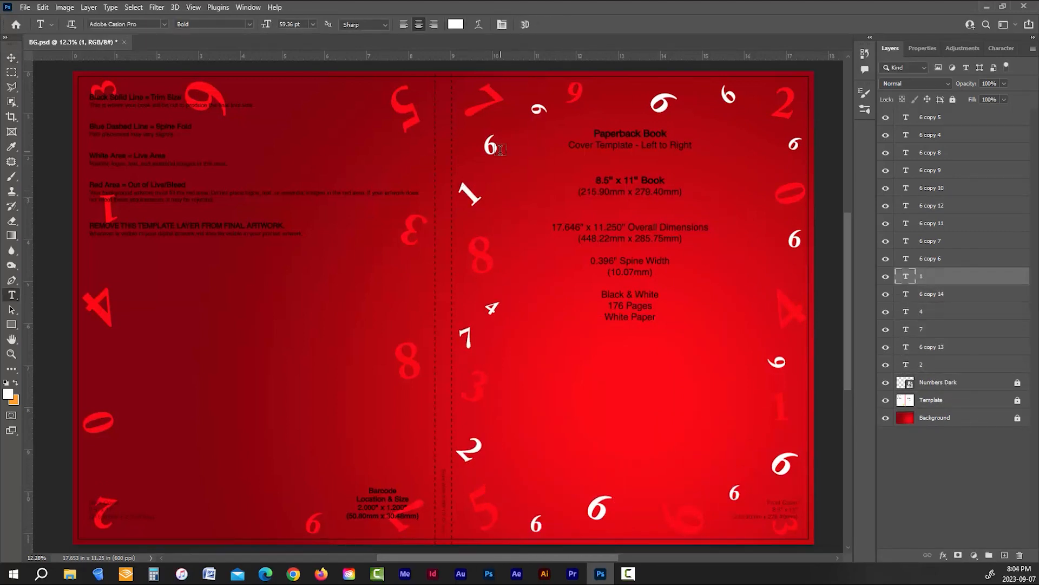
# Change the outer-edge 6s from top to bottom to 5, 1, 7 and 0, and the bottom-edge ones to 5 and 8
pyautogui.click(795, 143)
pyautogui.write('5')
pyautogui.click(794, 238)
pyautogui.write('1')
pyautogui.click(777, 361)
pyautogui.write('7')
pyautogui.click(784, 463)
pyautogui.write('05')
pyautogui.click(599, 508)
pyautogui.press('BackSpace')
pyautogui.write('8')
# Select all the small white numbers on the front cover and duplicate them onto the back cover
pyautogui.click(12, 58)
pyautogui.scroll(-1, 378, 234)
pyautogui.click(789, 98)
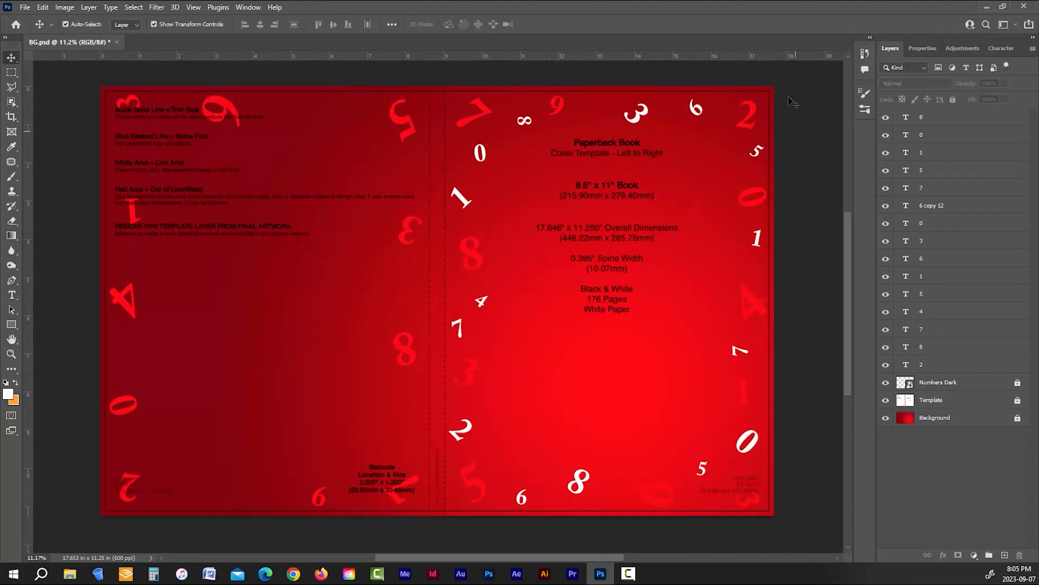
pyautogui.moveTo(798, 75); pyautogui.dragTo(467, 474)
pyautogui.moveTo(464, 200); pyautogui.dragTo(128, 195)
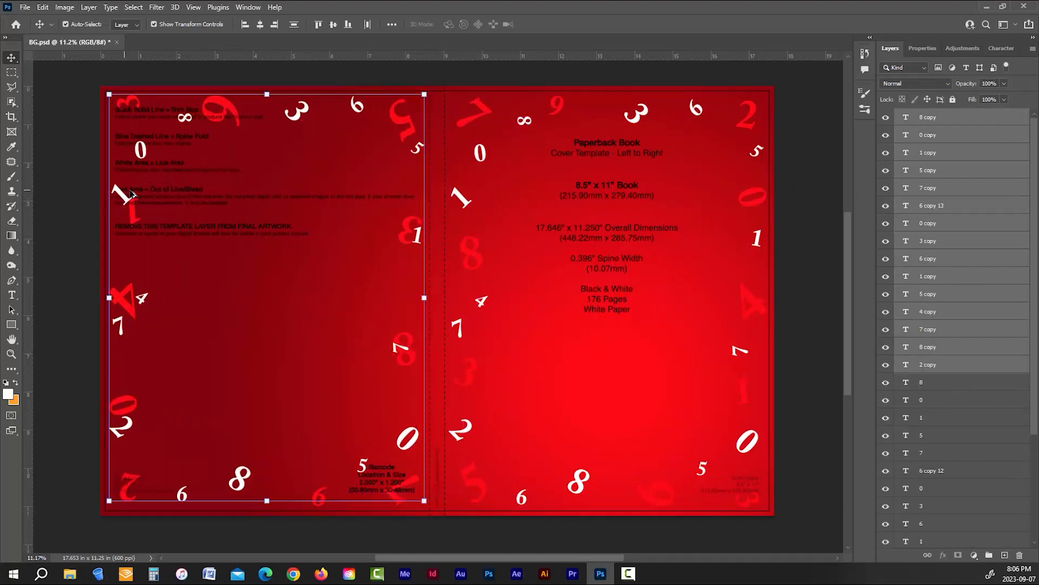
# Rotate the back cover's set of small white numbers by 180° and deselect it
pyautogui.click(42, 8)
pyautogui.moveTo(83, 269)
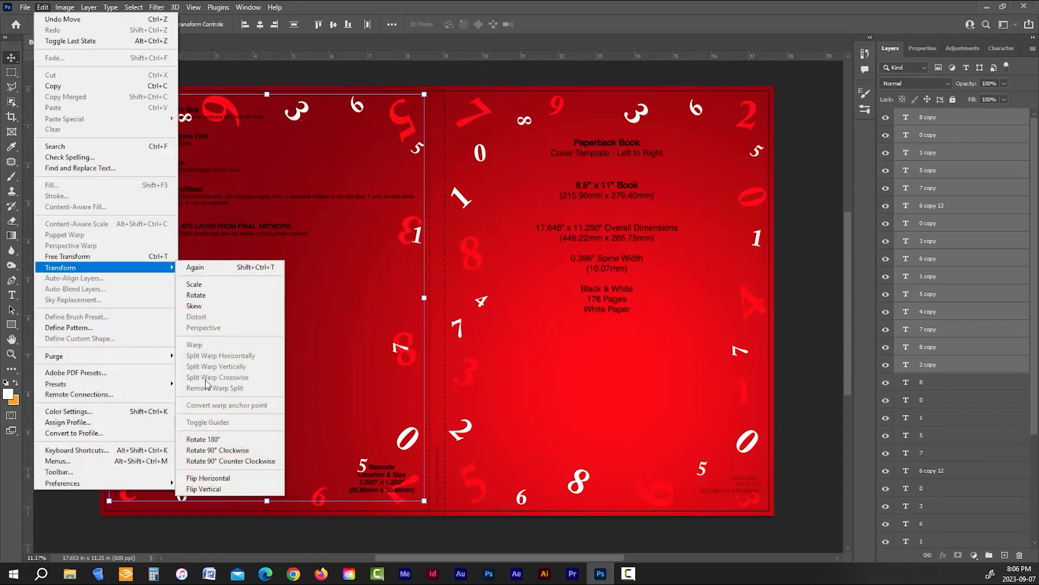
pyautogui.click(208, 439)
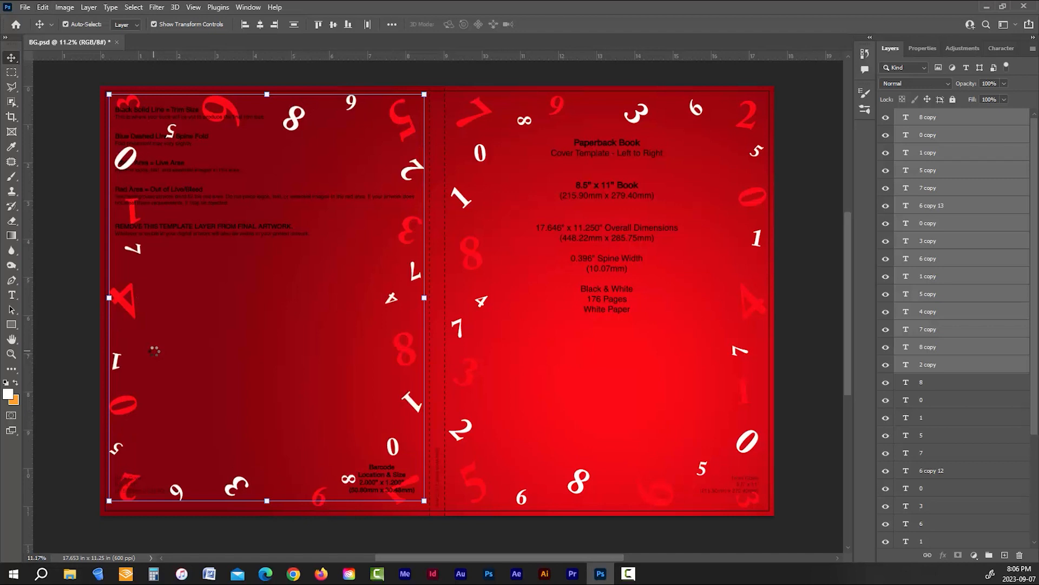
pyautogui.click(100, 194)
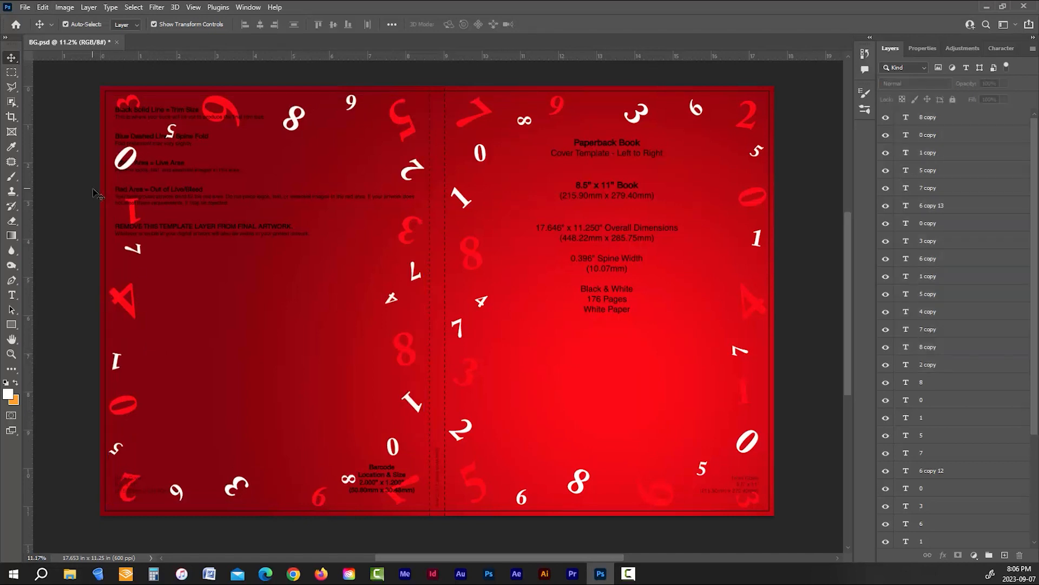
# Select all the small white numbers on both covers and convert them to one smart object
pyautogui.moveTo(74, 79); pyautogui.dragTo(789, 517)
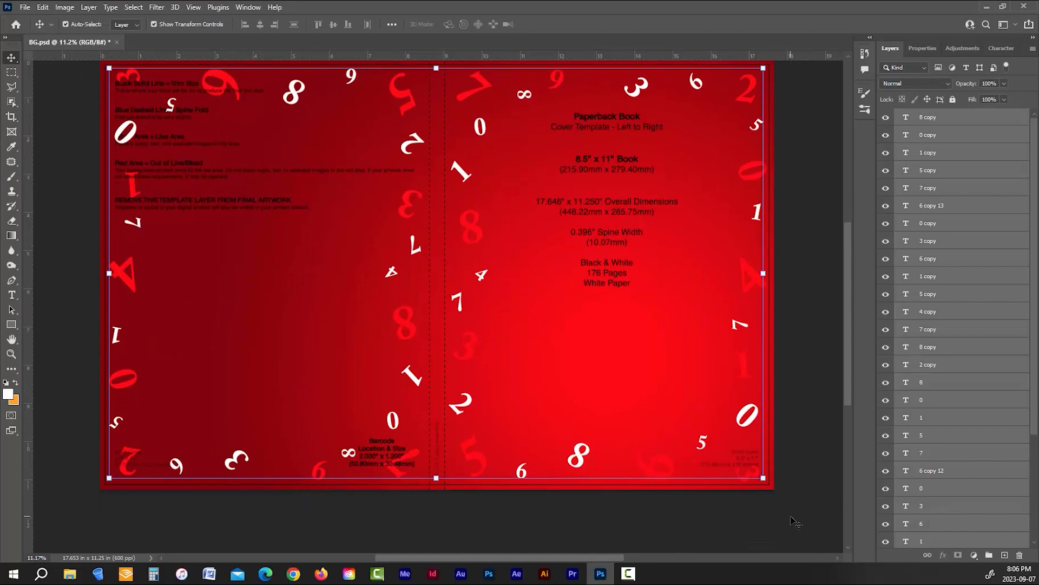
pyautogui.rightClick(943, 243)
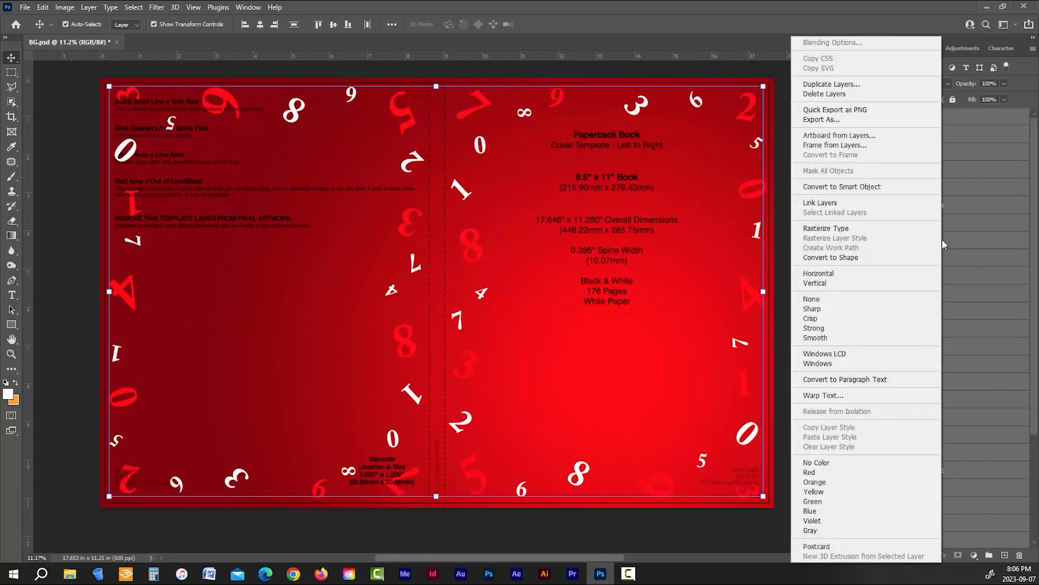
pyautogui.click(876, 187)
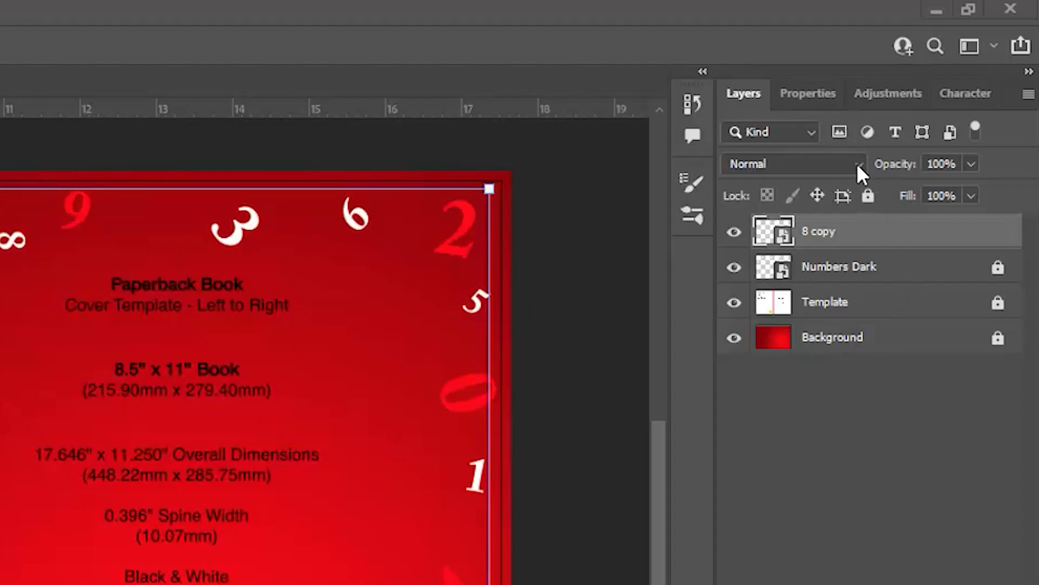
# Set the small numbers layer's blend mode to Soft Light, rename it "Numbers Light" and lock it
pyautogui.click(857, 163)
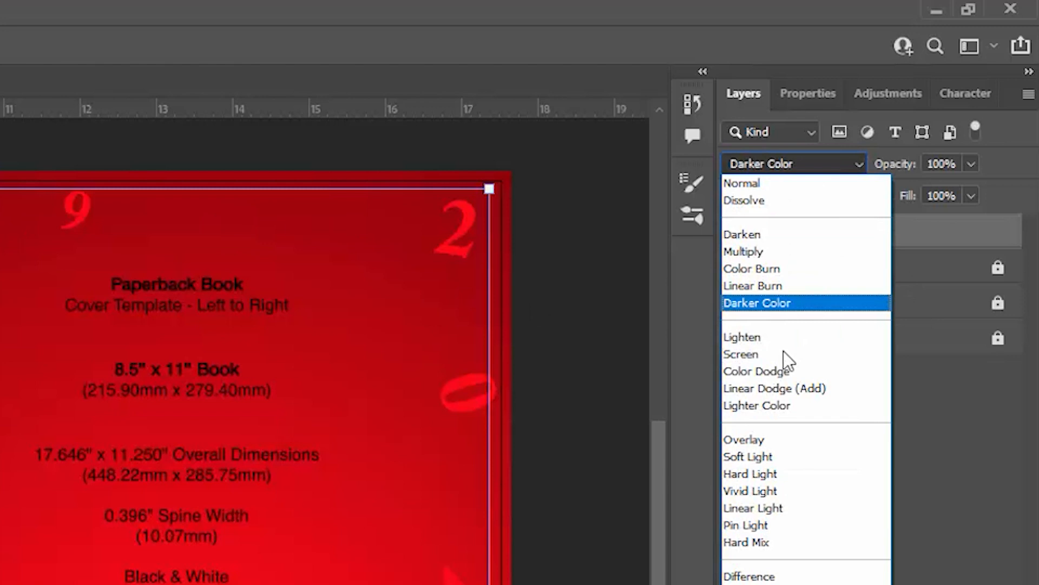
pyautogui.click(762, 460)
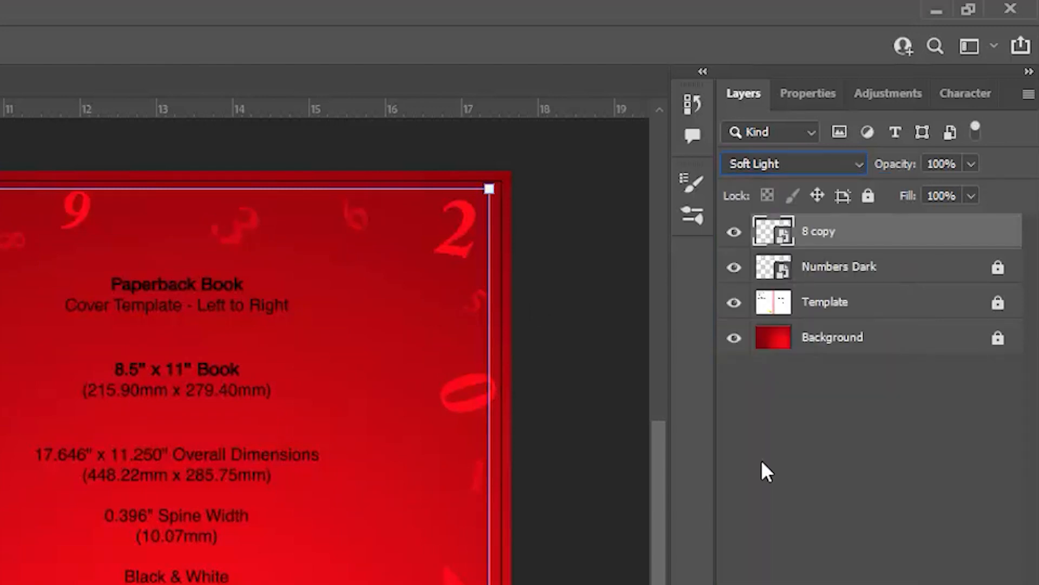
pyautogui.doubleClick(937, 118)
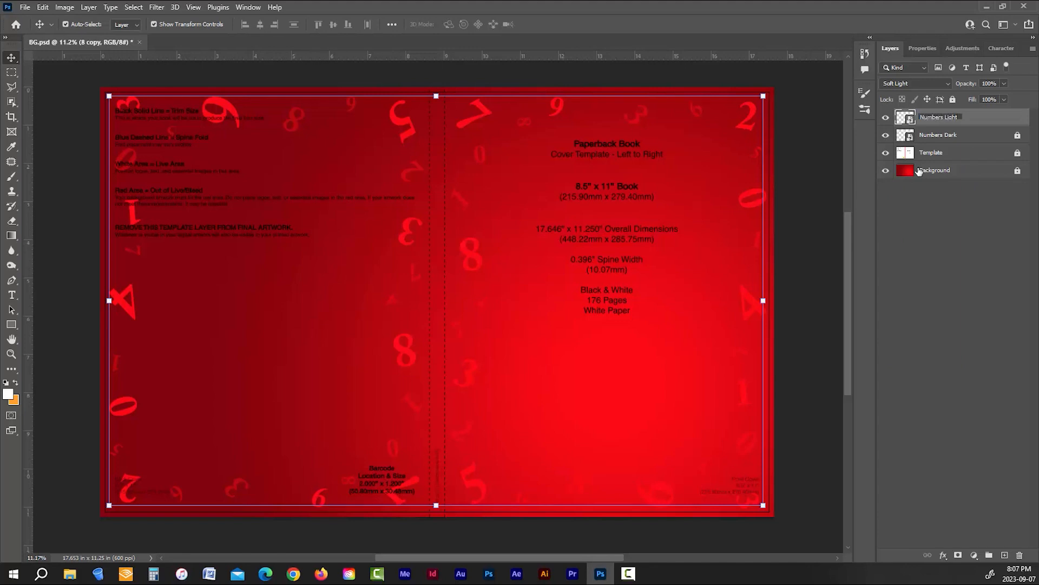
pyautogui.click(967, 116)
pyautogui.click(953, 99)
pyautogui.click(986, 232)
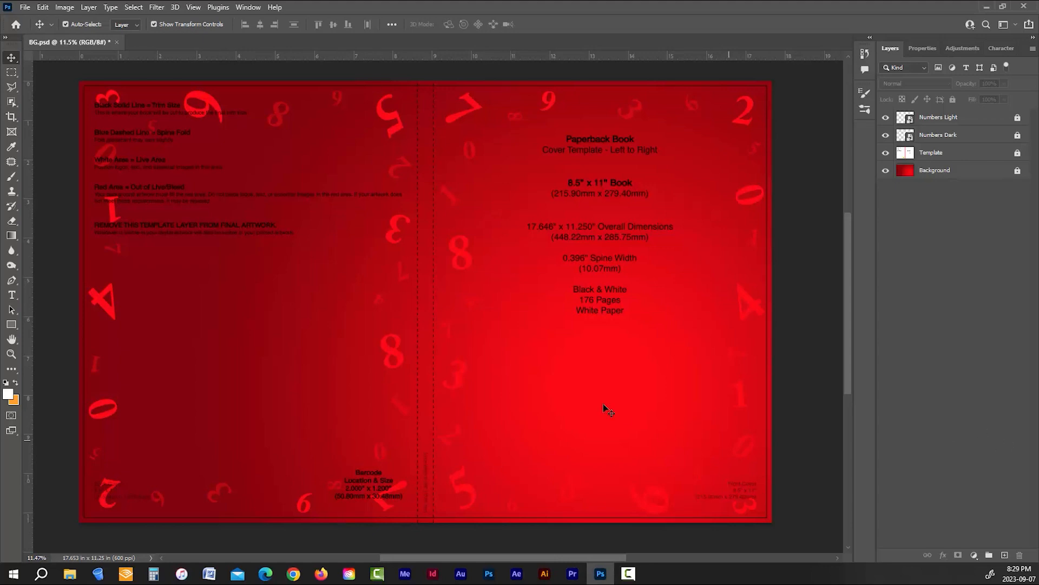
# Draw a closed wave shape with the Pen tool, curving across both covers and enclosing their lower area beyond the page edges
pyautogui.scroll(-2, 414, 303)
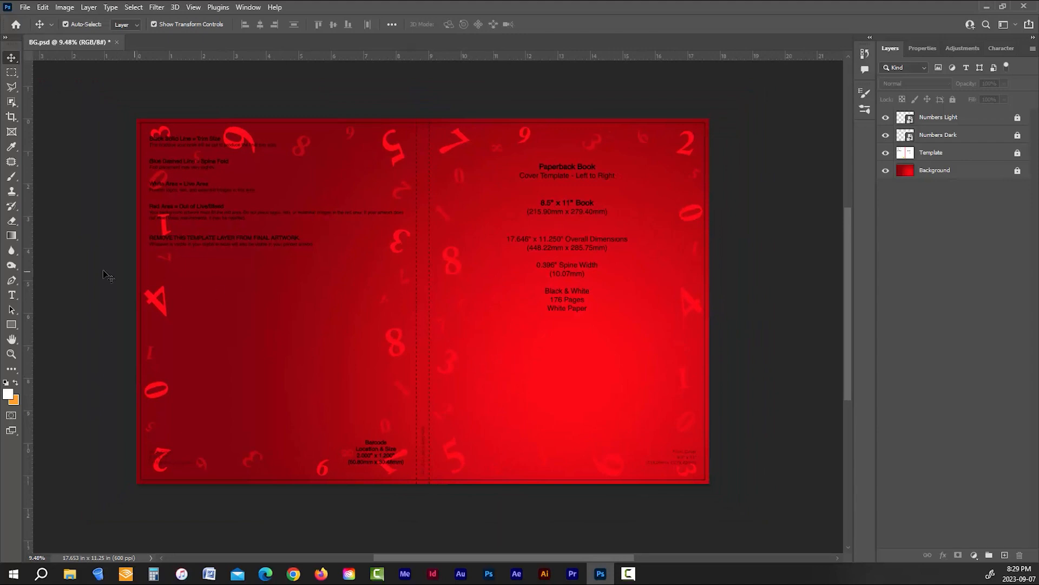
pyautogui.click(12, 280)
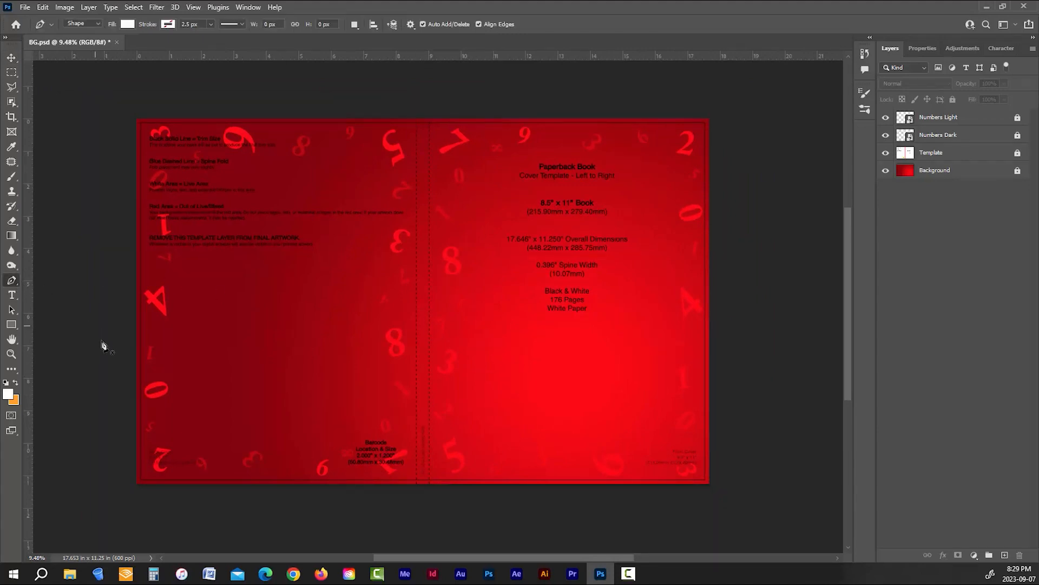
pyautogui.click(108, 414)
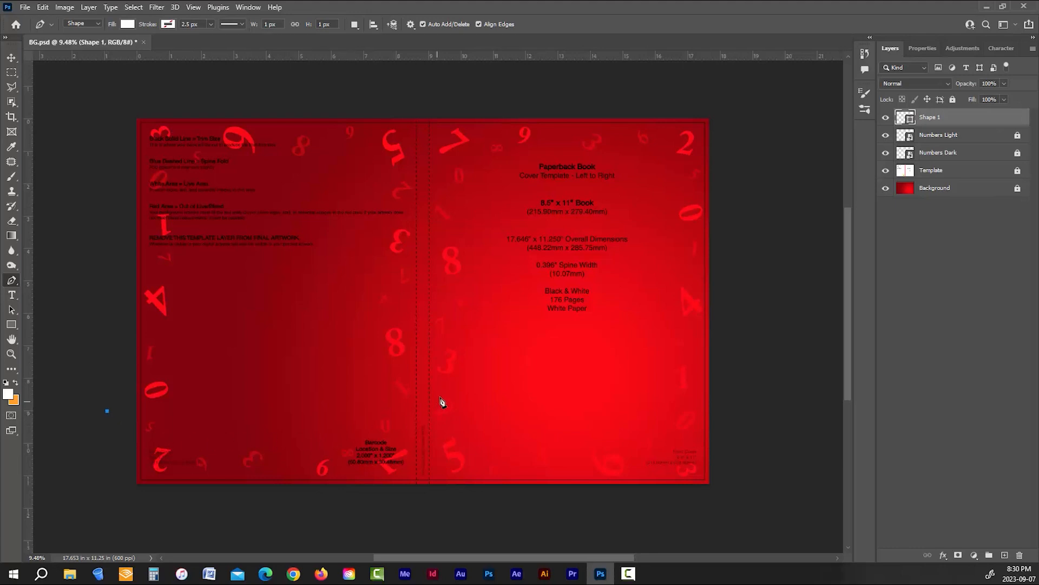
pyautogui.click(466, 367)
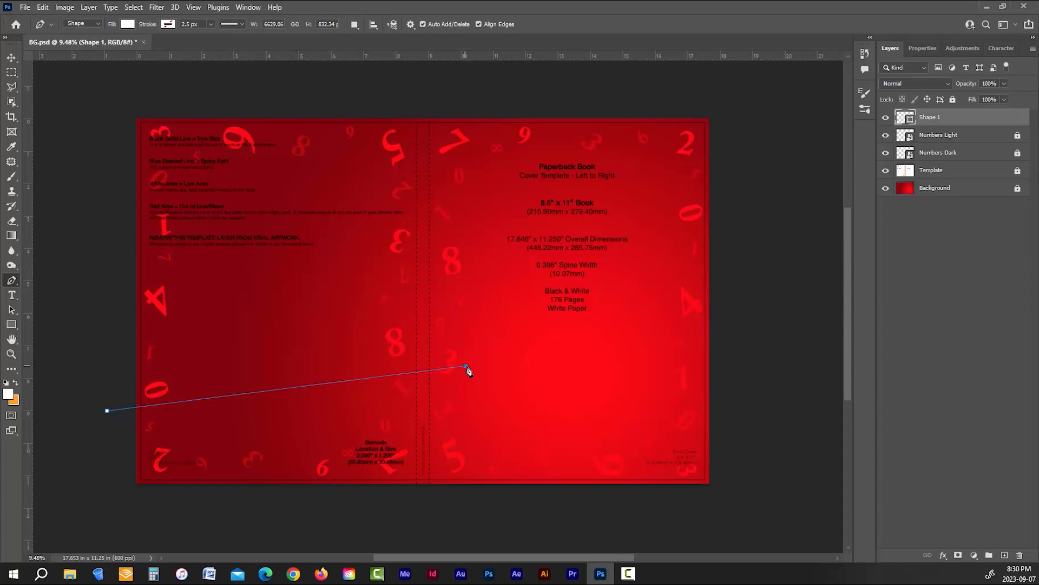
pyautogui.moveTo(509, 362); pyautogui.dragTo(626, 239)
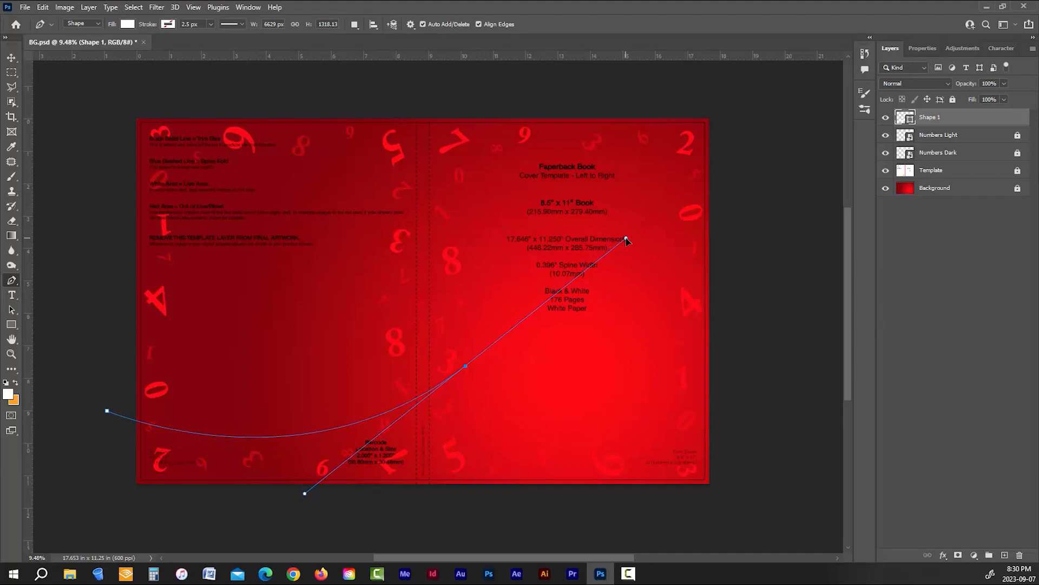
pyautogui.moveTo(627, 240); pyautogui.dragTo(626, 239)
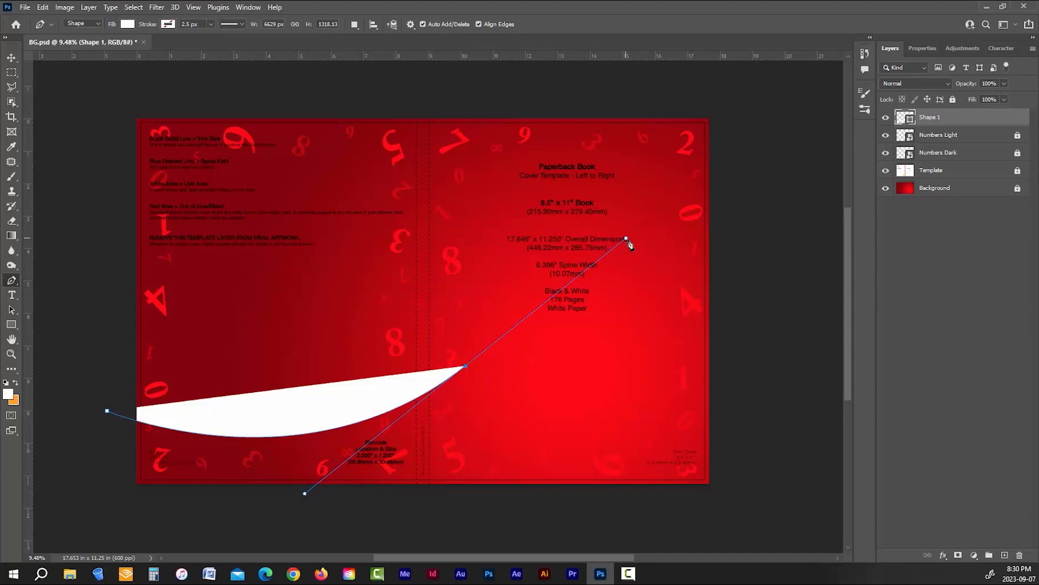
pyautogui.click(746, 309)
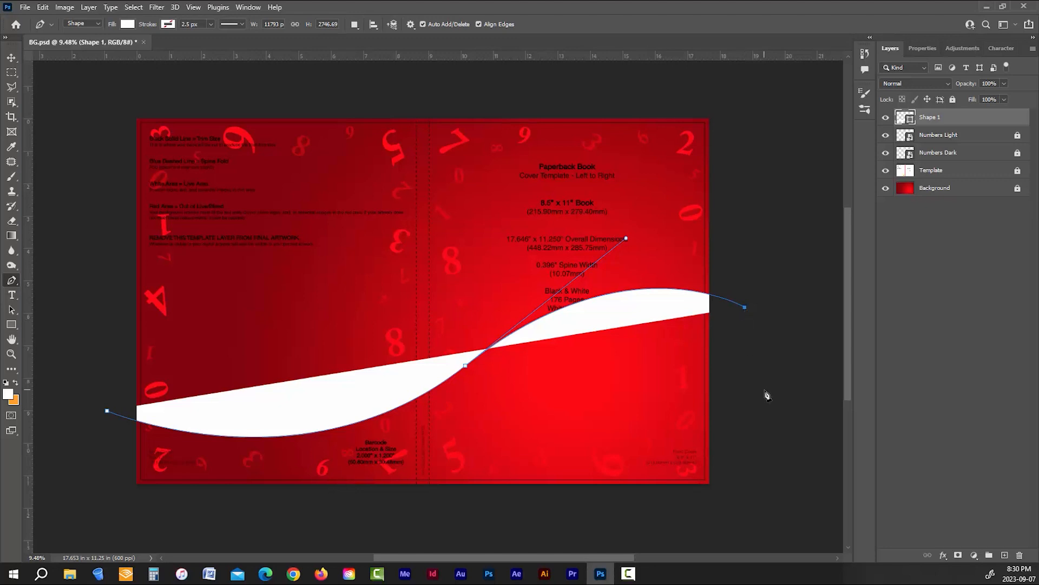
pyautogui.click(744, 517)
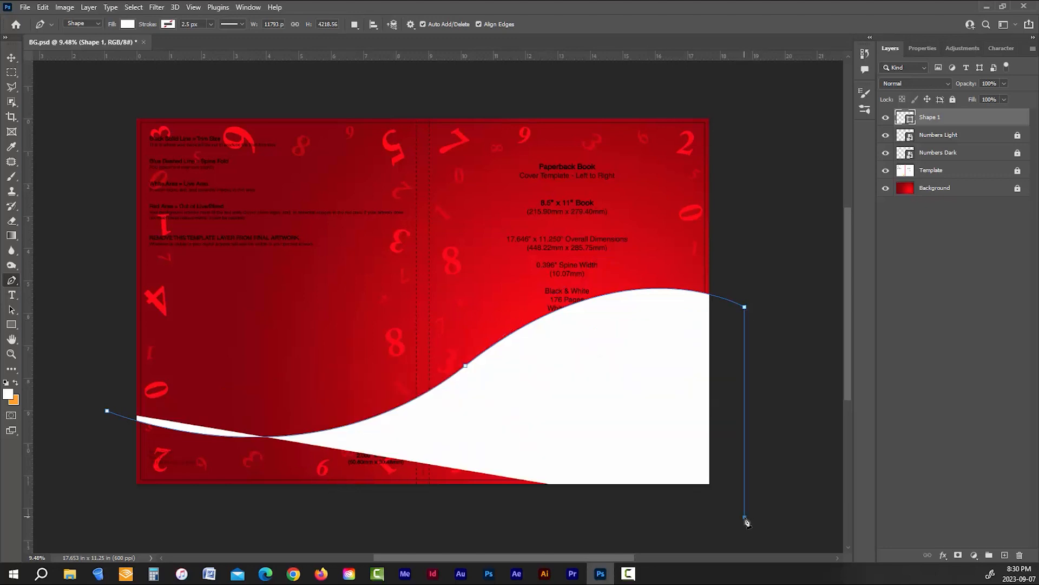
pyautogui.click(102, 519)
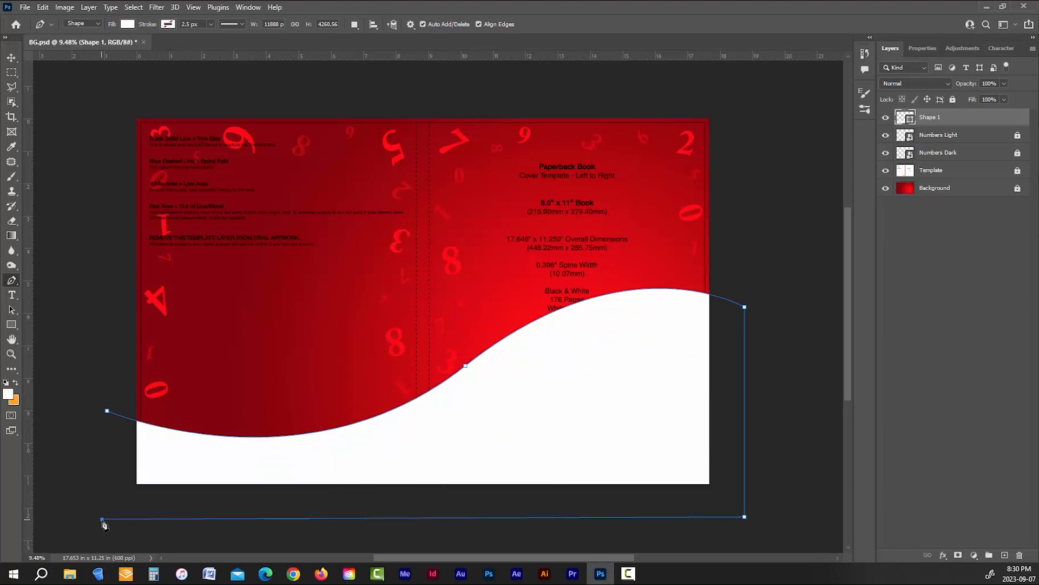
pyautogui.click(107, 412)
# Fill the wave shape with dark red 7e0000 sampled from the back cover's upper outer corner
pyautogui.doubleClick(909, 120)
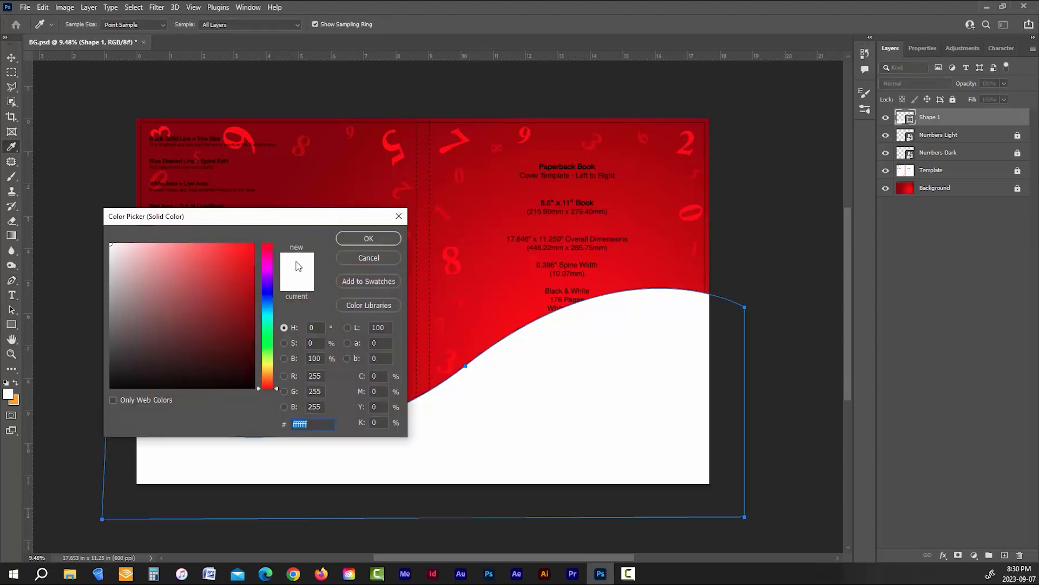
pyautogui.click(147, 126)
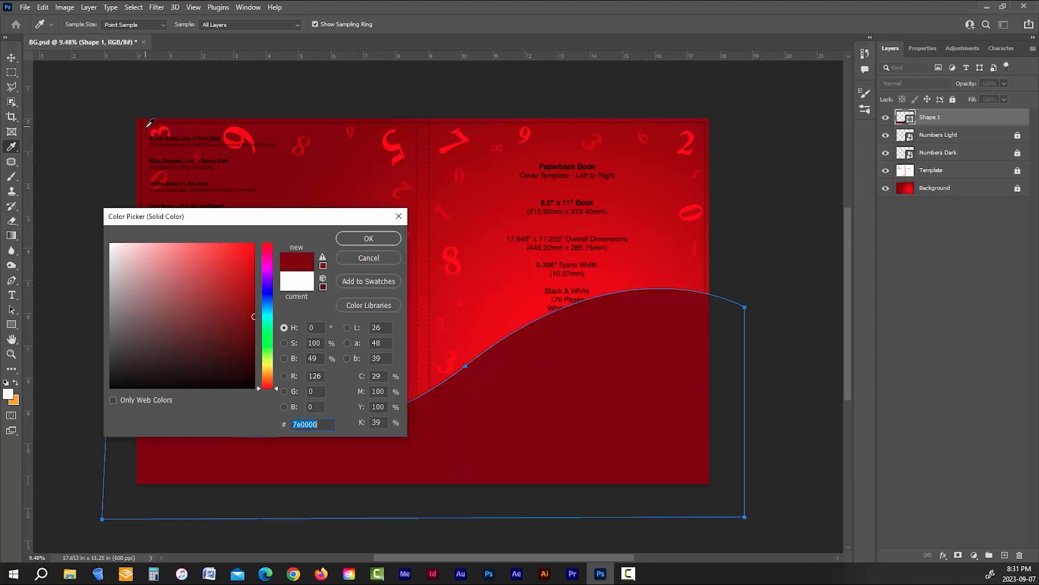
pyautogui.click(353, 238)
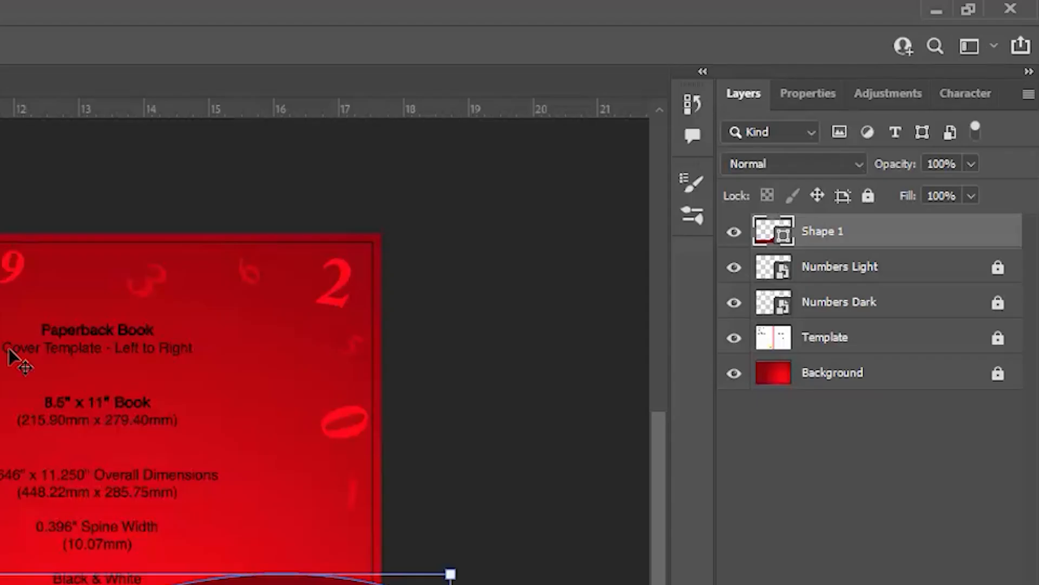
# Set the wave shape's blend mode to Multiply with 30% opacity and duplicate its layer
pyautogui.click(853, 164)
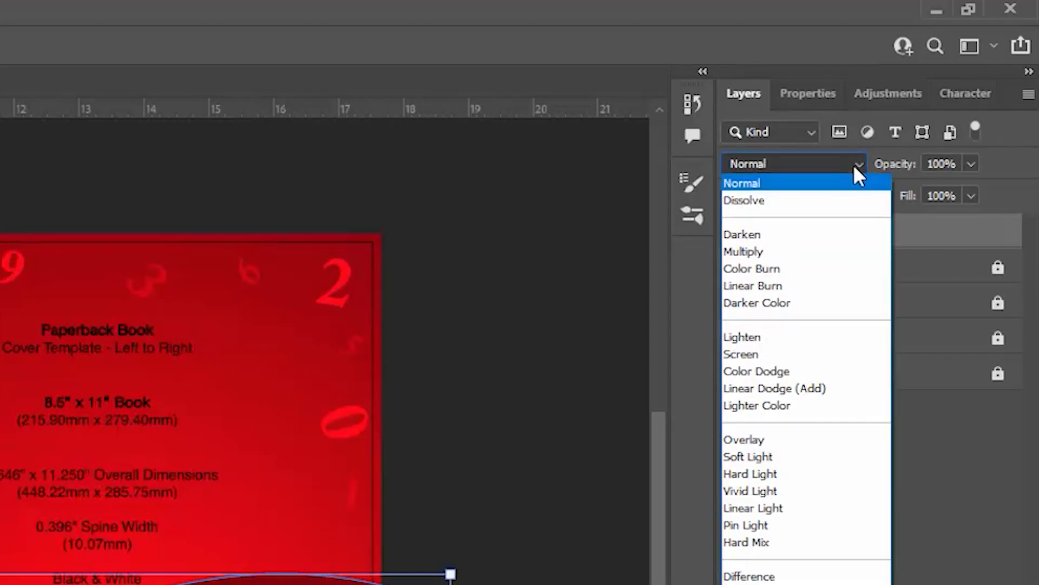
pyautogui.click(810, 254)
pyautogui.moveTo(917, 167); pyautogui.dragTo(828, 194)
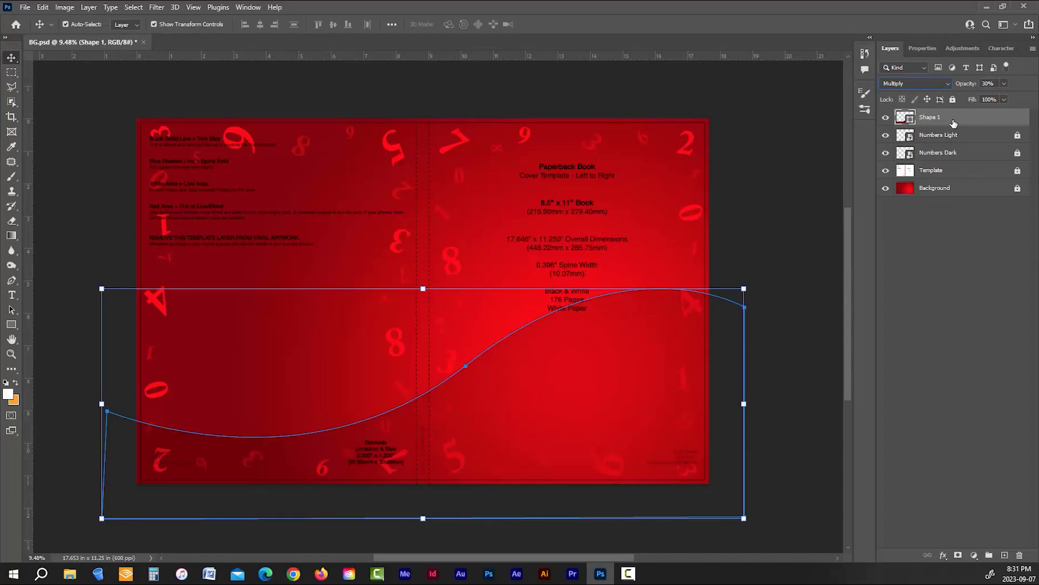
pyautogui.moveTo(953, 123); pyautogui.dragTo(1002, 554)
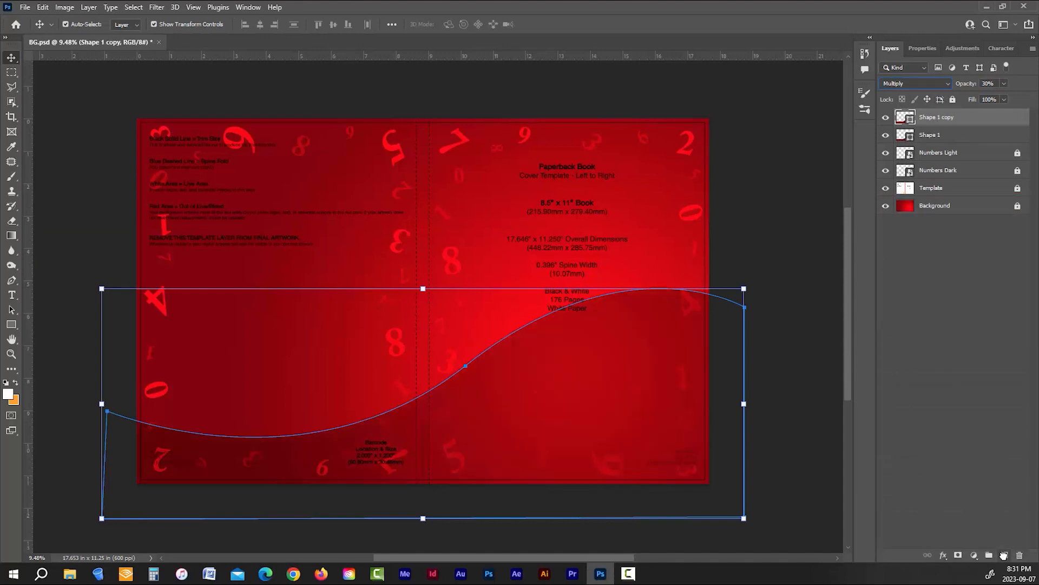
# Place the duplicated wave layer beneath the original wave and nudge it upward so its edge sits above the original curve
pyautogui.moveTo(939, 119); pyautogui.dragTo(942, 145)
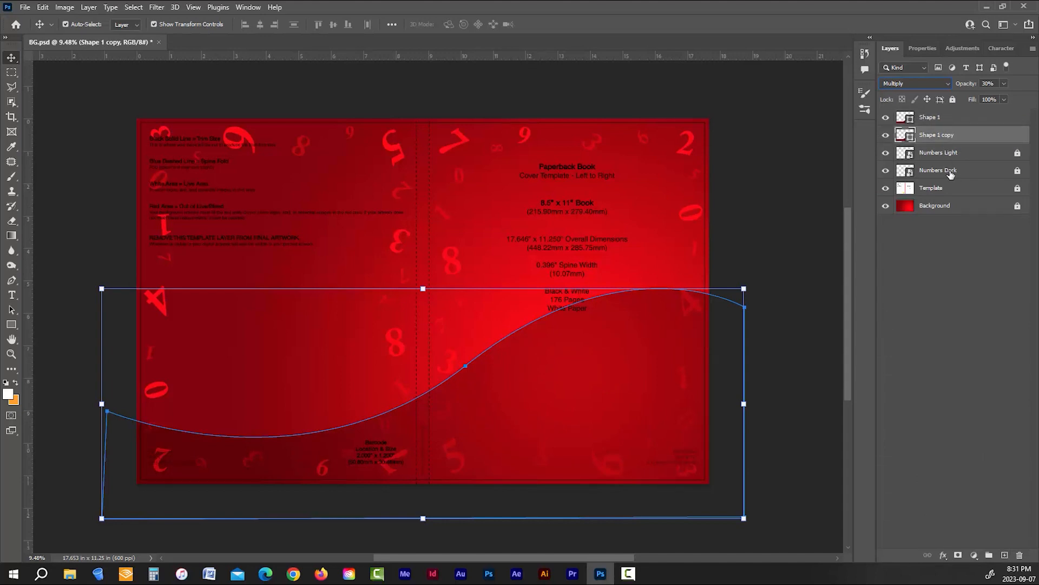
pyautogui.click(980, 239)
pyautogui.click(958, 140)
pyautogui.hotkey('shift', 'Up')
pyautogui.hotkey('shift', 'Up')
pyautogui.hotkey('shift', 'Up')
pyautogui.hotkey('shift', 'Up')
pyautogui.hotkey('shift', 'Up')
pyautogui.hotkey('shift', 'Up')
pyautogui.hotkey('shift', 'Up')
pyautogui.hotkey('shift', 'Up')
pyautogui.hotkey('shift', 'Up')
pyautogui.hotkey('shift', 'Up')
pyautogui.hotkey('shift', 'Up')
pyautogui.hotkey('shift', 'Up')
pyautogui.hotkey('shift', 'Up')
pyautogui.hotkey('shift', 'Up')
pyautogui.hotkey('shift', 'Up')
pyautogui.hotkey('shift', 'Up')
pyautogui.hotkey('shift', 'Up')
pyautogui.hotkey('shift', 'Up')
pyautogui.hotkey('shift', 'Up')
pyautogui.hotkey('shift', 'Up')
pyautogui.hotkey('shift', 'Up')
pyautogui.hotkey('shift', 'Up')
pyautogui.hotkey('shift', 'Up')
pyautogui.hotkey('shift', 'Up')
pyautogui.hotkey('shift', 'Up')
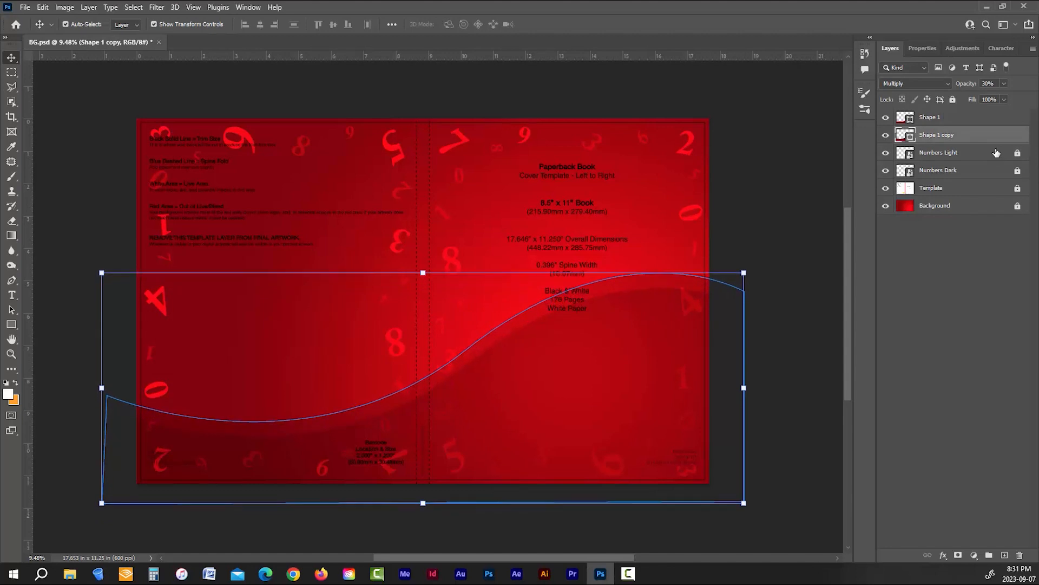
pyautogui.hotkey('shift', 'Up')
pyautogui.hotkey('shift', 'Up')
pyautogui.hotkey('shift', 'Up')
pyautogui.hotkey('shift', 'Up')
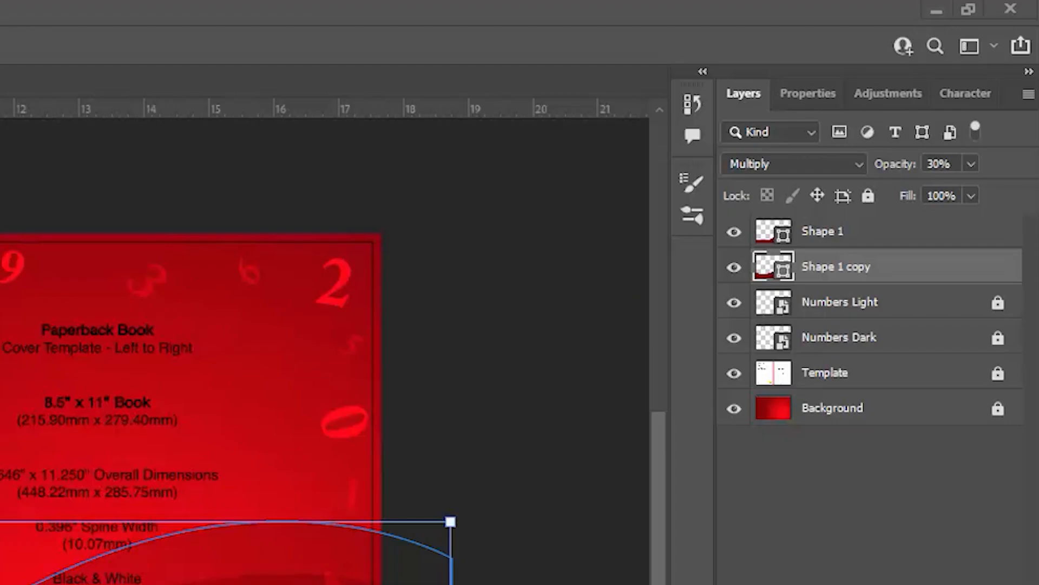
# Slightly lower the layer opacity of the raised wave copy
pyautogui.click(971, 163)
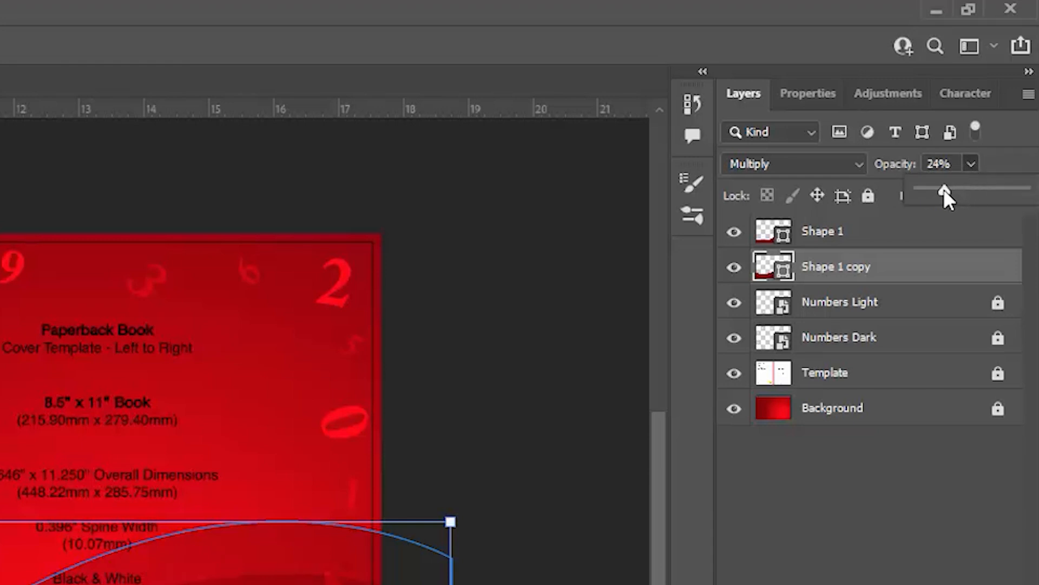
pyautogui.moveTo(940, 189); pyautogui.dragTo(940, 188)
pyautogui.click(866, 576)
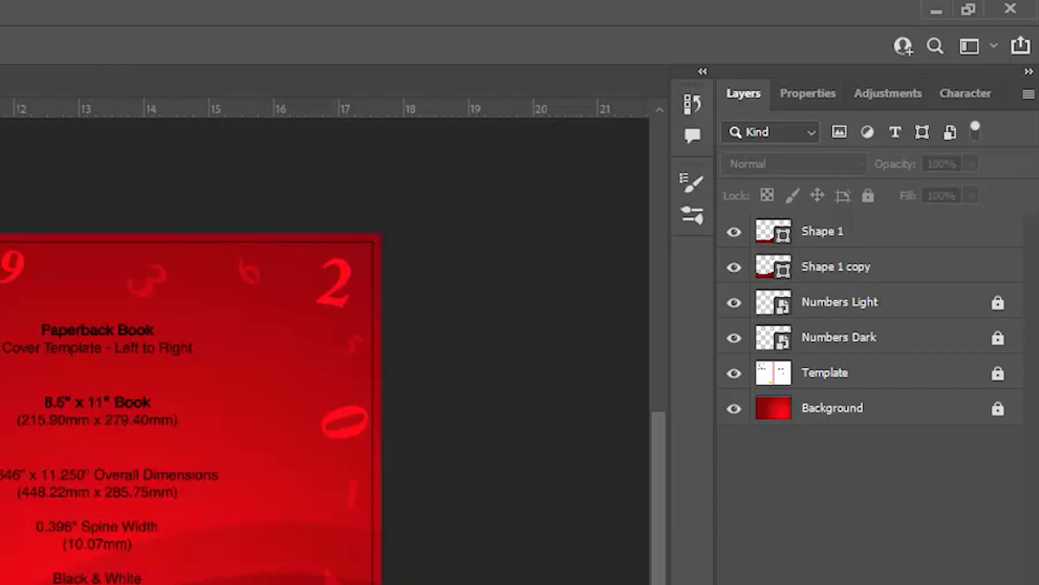
# Convert both wave shape layers into one smart object and set its blend mode to Multiply
pyautogui.click(833, 238)
pyautogui.keyDown('shift'); pyautogui.click(833, 265); pyautogui.keyUp('shift')
pyautogui.rightClick(833, 265)
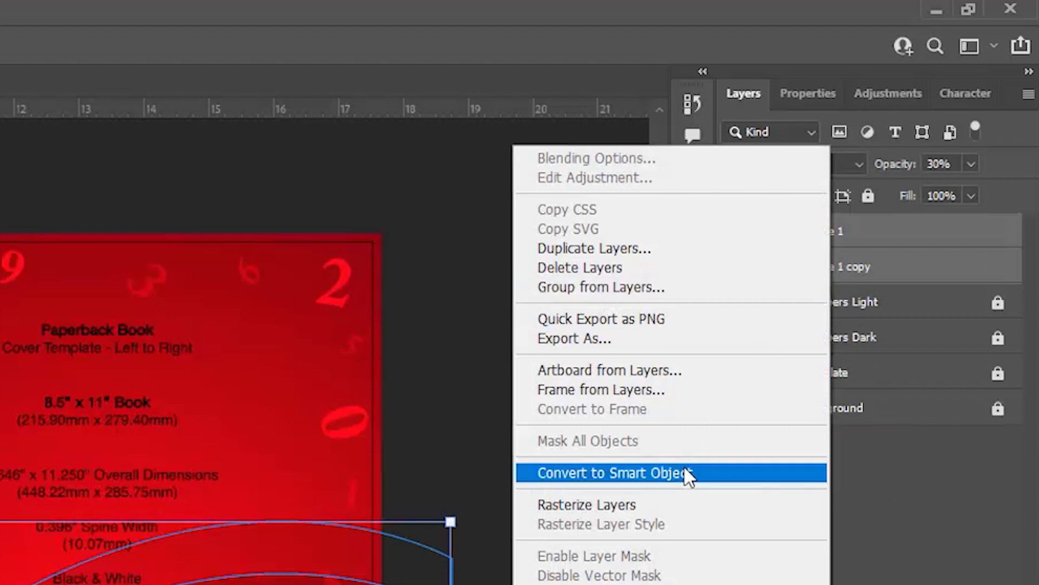
pyautogui.click(685, 473)
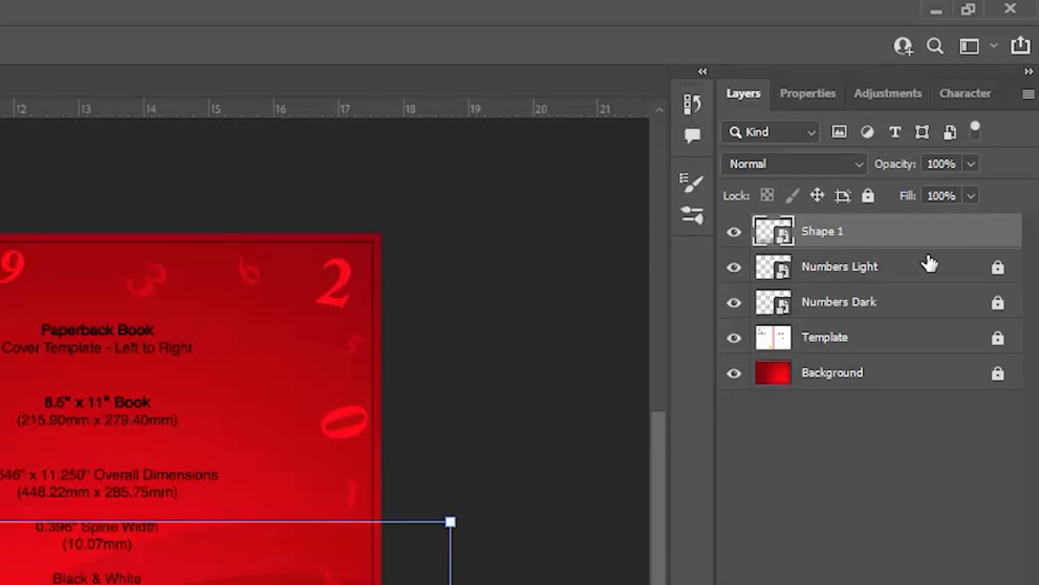
pyautogui.click(862, 161)
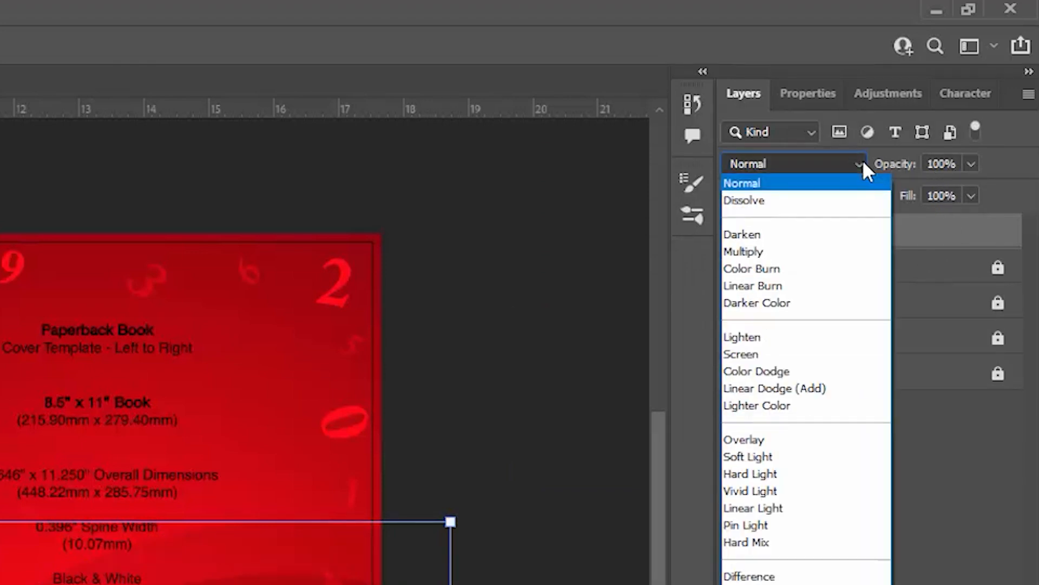
pyautogui.click(774, 250)
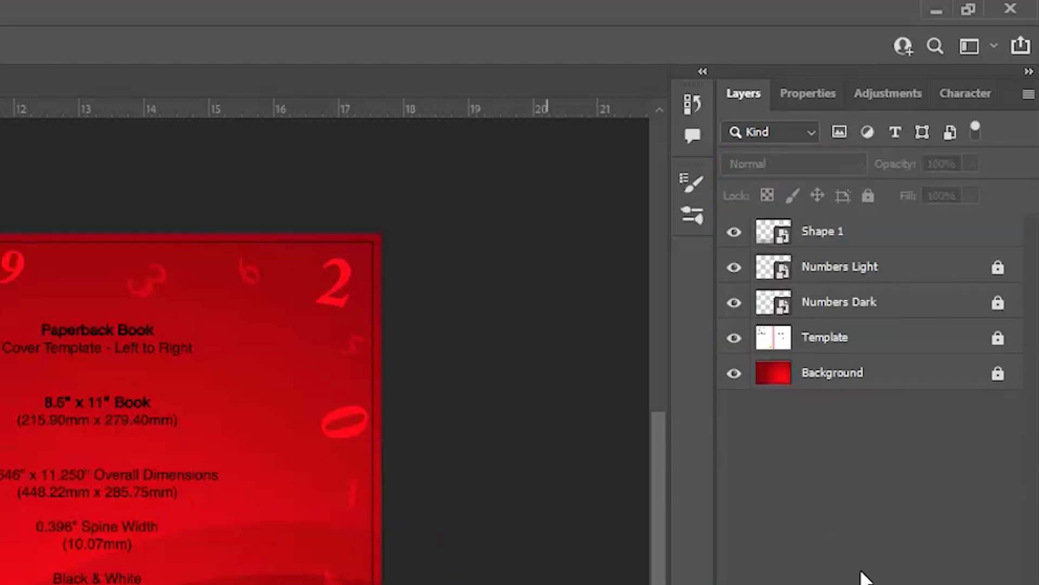
# Rename the combined wave layer "Wave" and lock it
pyautogui.doubleClick(824, 232)
pyautogui.write('Wave')
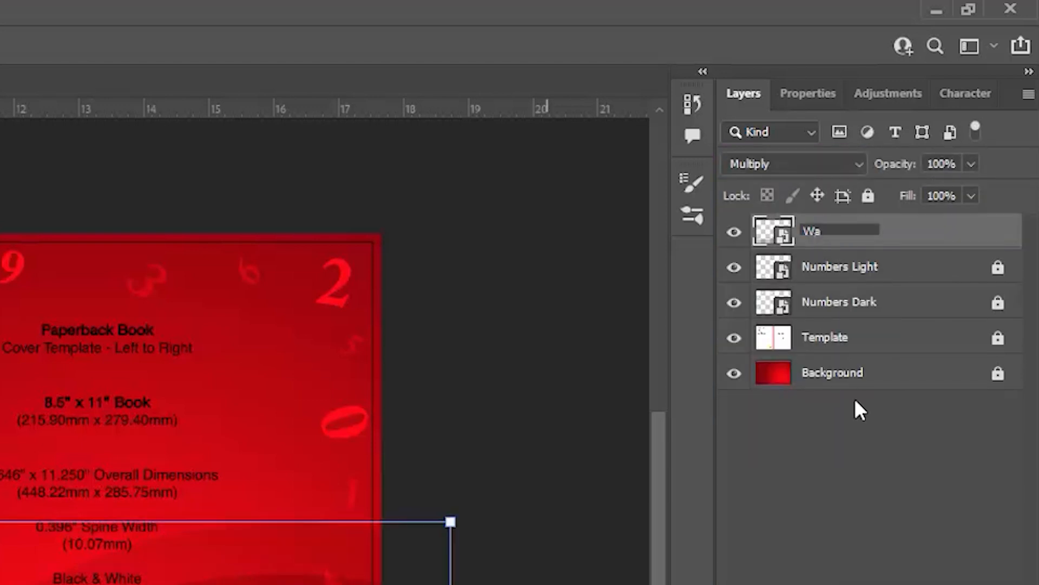
pyautogui.click(868, 196)
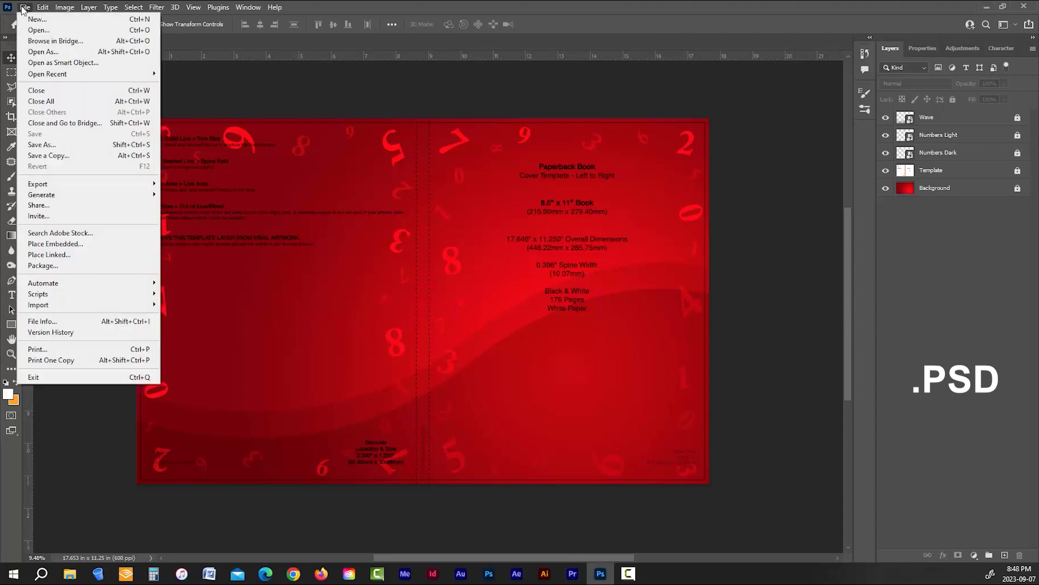
# Save the cover background as the Photoshop file BG in the Sudoku Puzzle folder
pyautogui.click(52, 153)
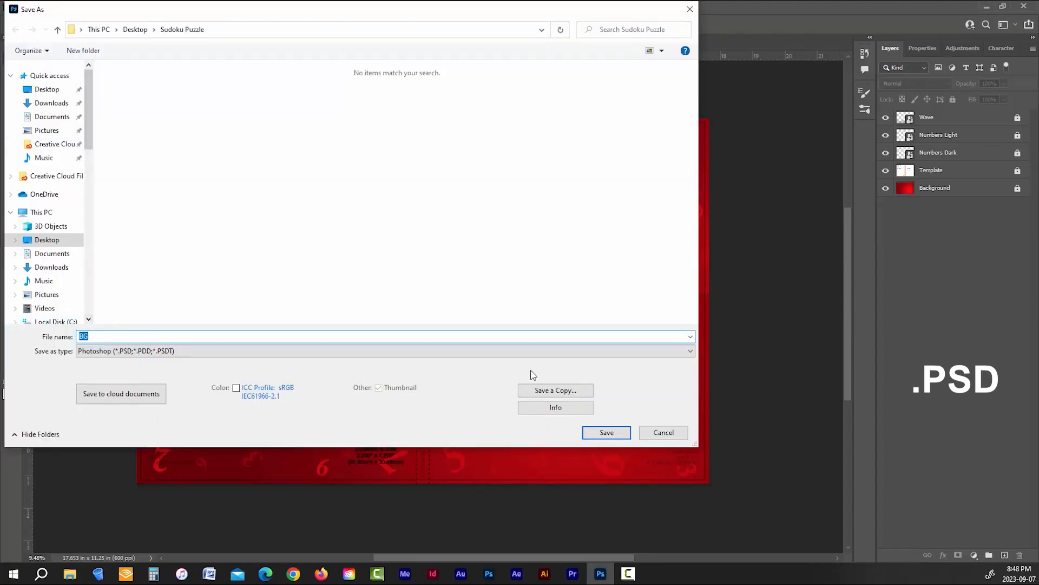
pyautogui.click(606, 432)
pyautogui.click(644, 159)
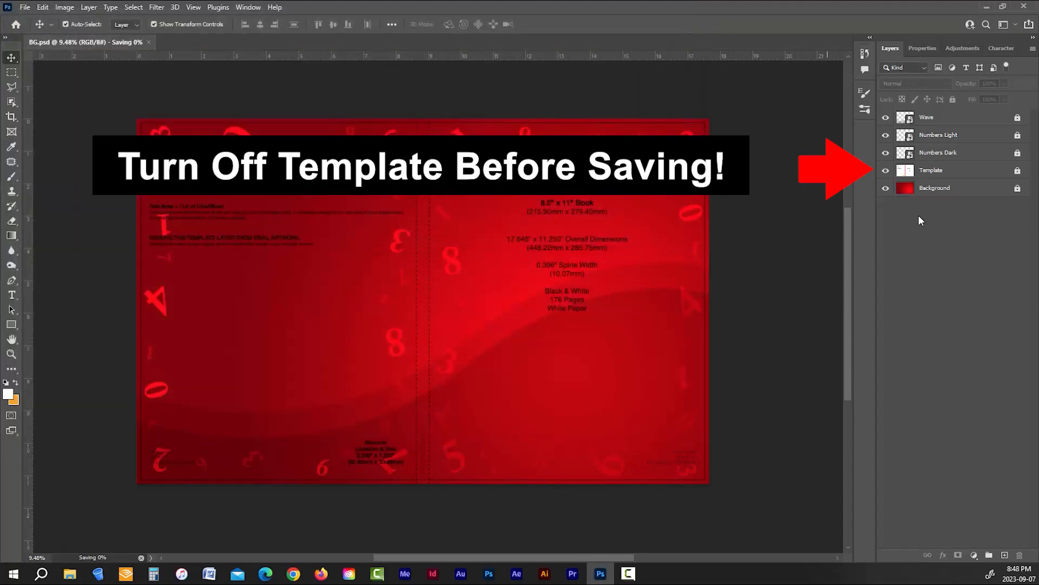
# Hide the Template layer and export the artwork as a PNG named BG to the Sudoku Puzzle folder
pyautogui.click(885, 170)
pyautogui.click(25, 7)
pyautogui.moveTo(81, 183)
pyautogui.click(205, 184)
pyautogui.click(607, 395)
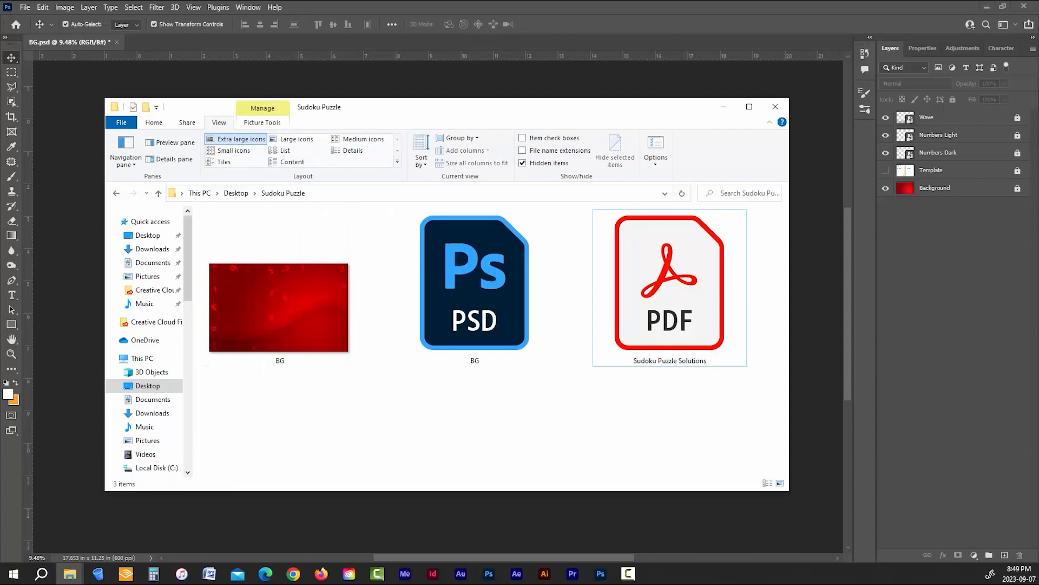
pyautogui.click(774, 106)
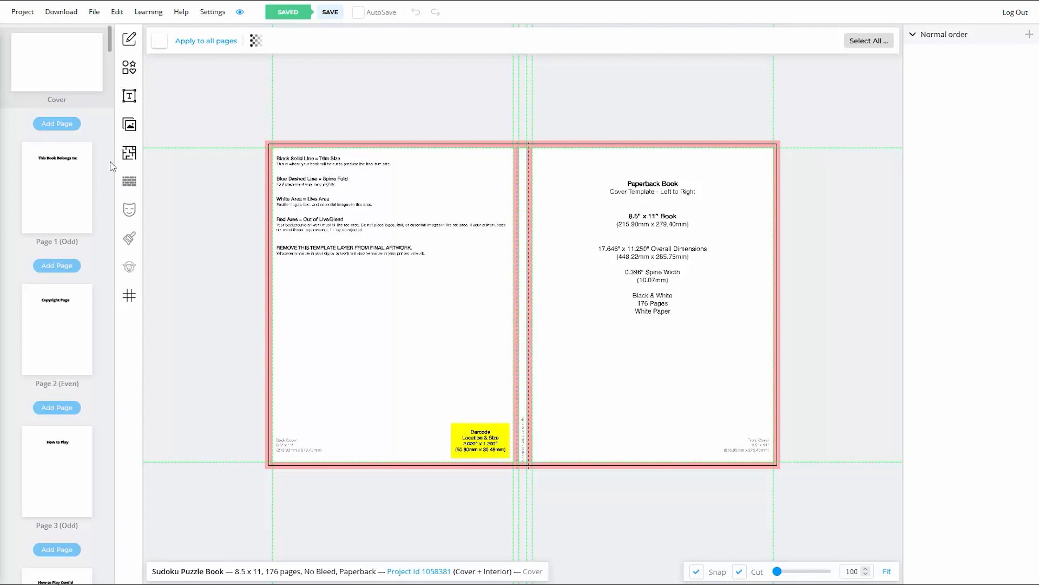
# In Book Bolt Studio, upload the exported BG image from the Sudoku Puzzle folder to the image library
pyautogui.click(129, 129)
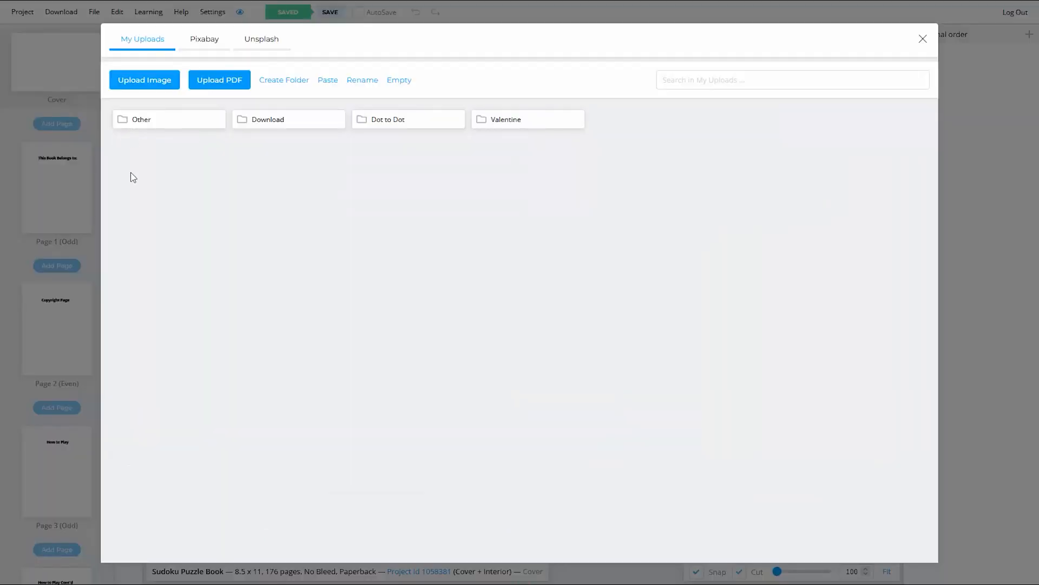
pyautogui.click(155, 81)
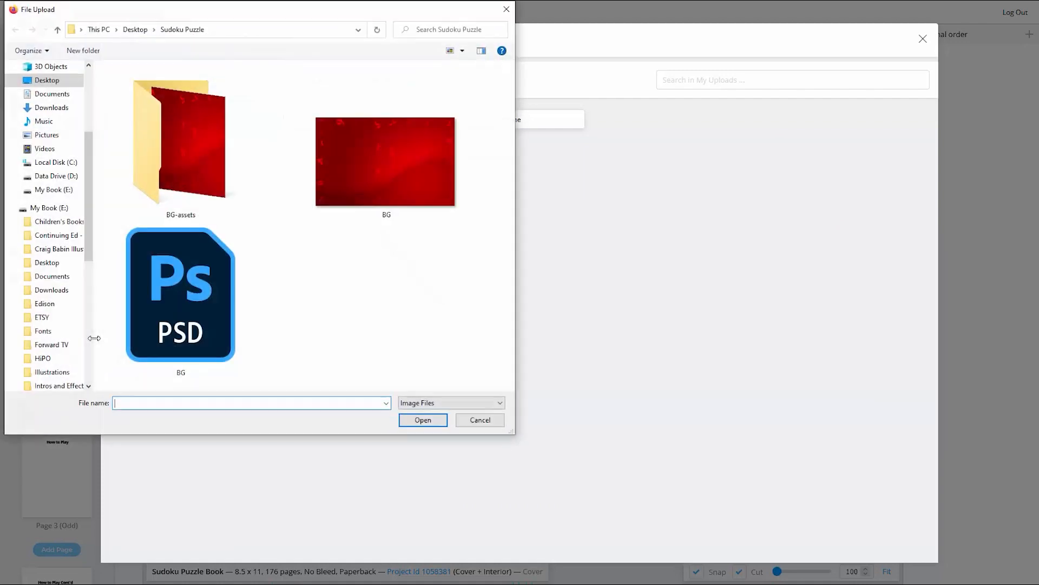
pyautogui.click(368, 180)
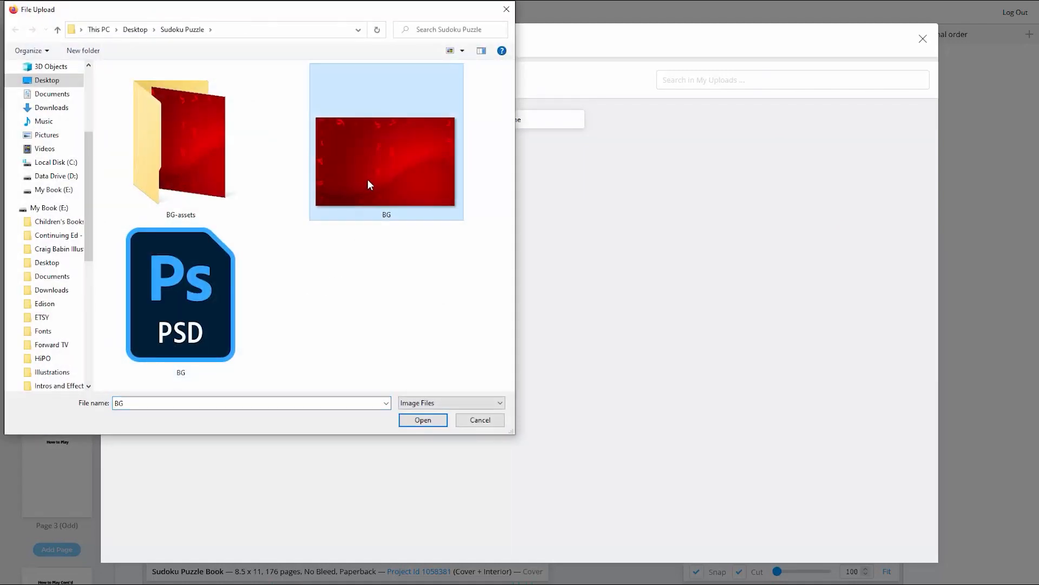
pyautogui.click(422, 419)
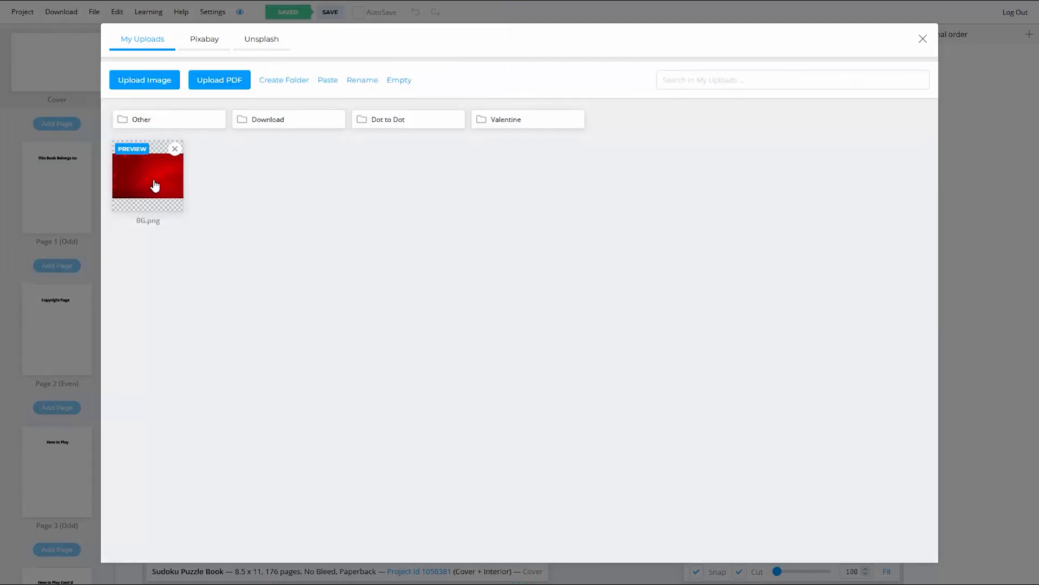
# Place BG.png on the cover page and scale it to span the back cover, spine and front cover out to the bleed
pyautogui.click(154, 186)
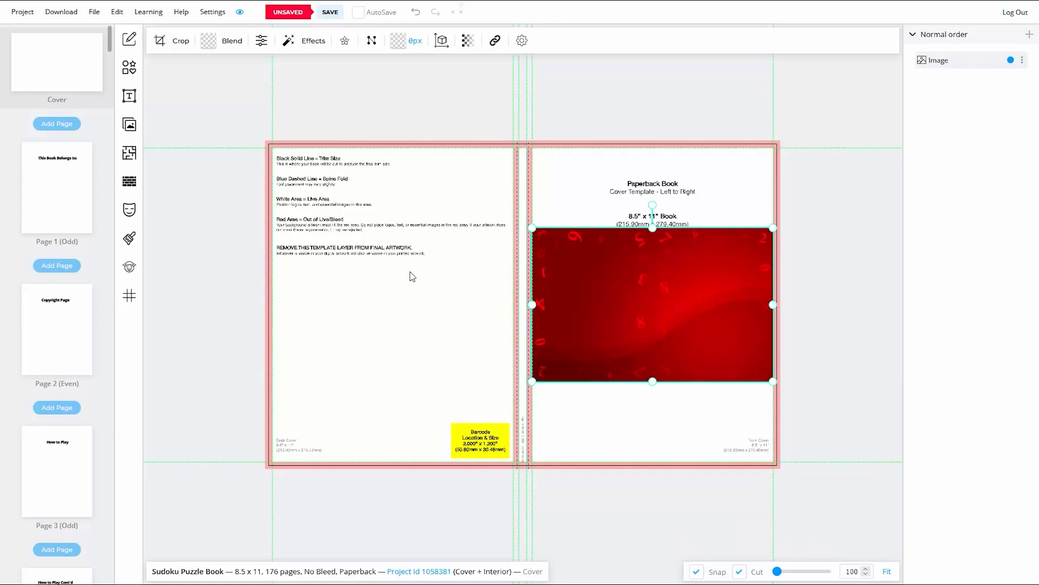
pyautogui.moveTo(671, 204); pyautogui.dragTo(667, 162)
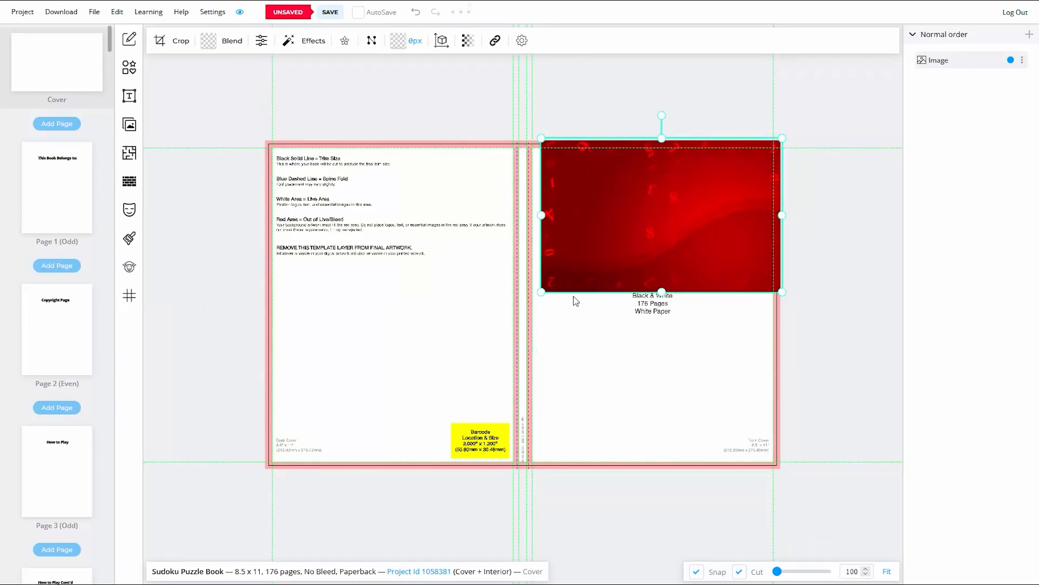
pyautogui.moveTo(530, 304); pyautogui.dragTo(240, 447)
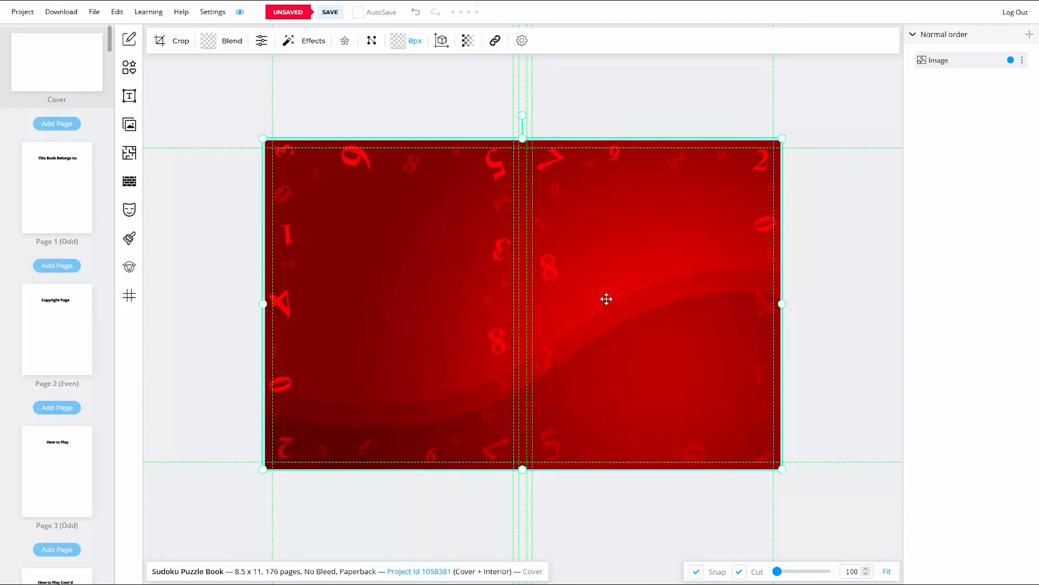
# Rename the cover image object "Background", lock it and save the project
pyautogui.click(1022, 60)
pyautogui.click(951, 72)
pyautogui.write('Background')
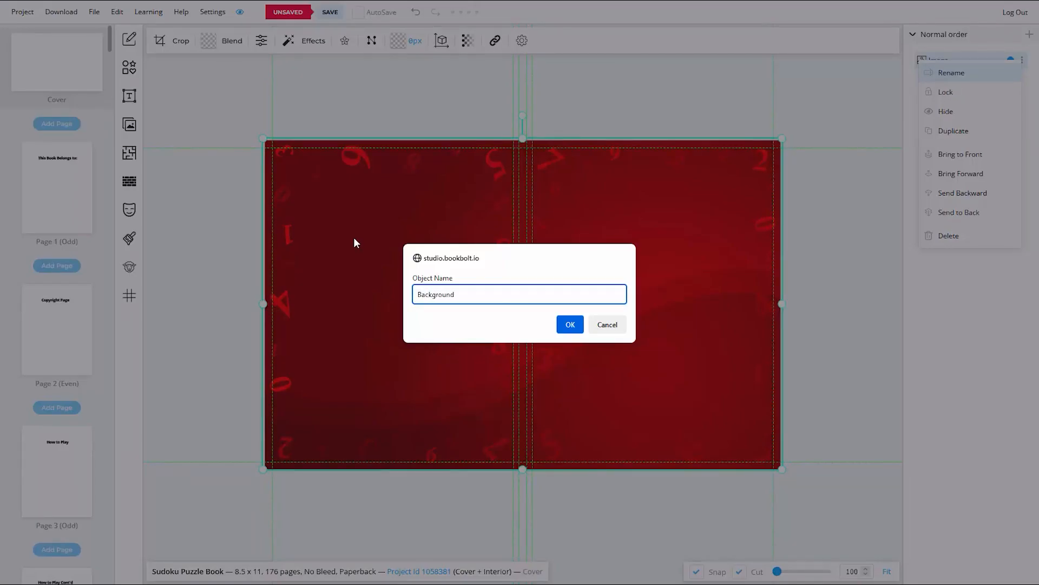
pyautogui.press('Return')
pyautogui.click(1022, 60)
pyautogui.click(948, 90)
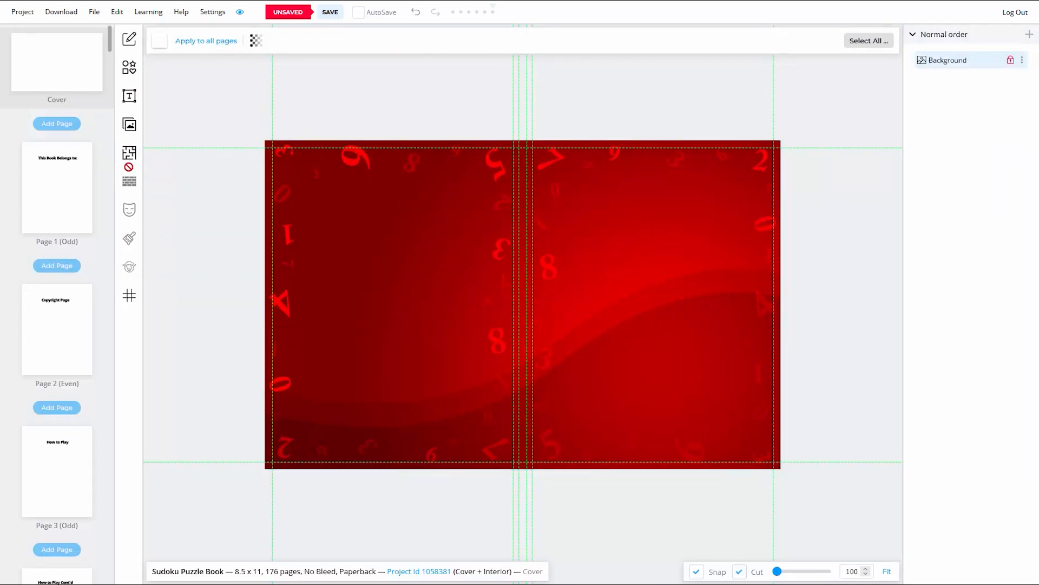
pyautogui.click(330, 12)
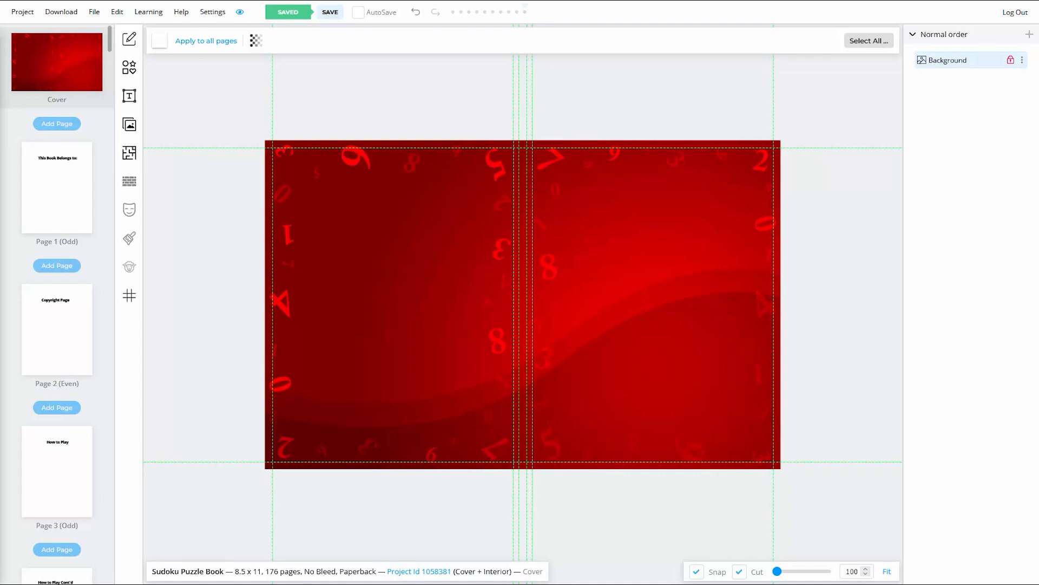
# Add a rectangle shape to the cover and collapse the shape library
pyautogui.click(128, 69)
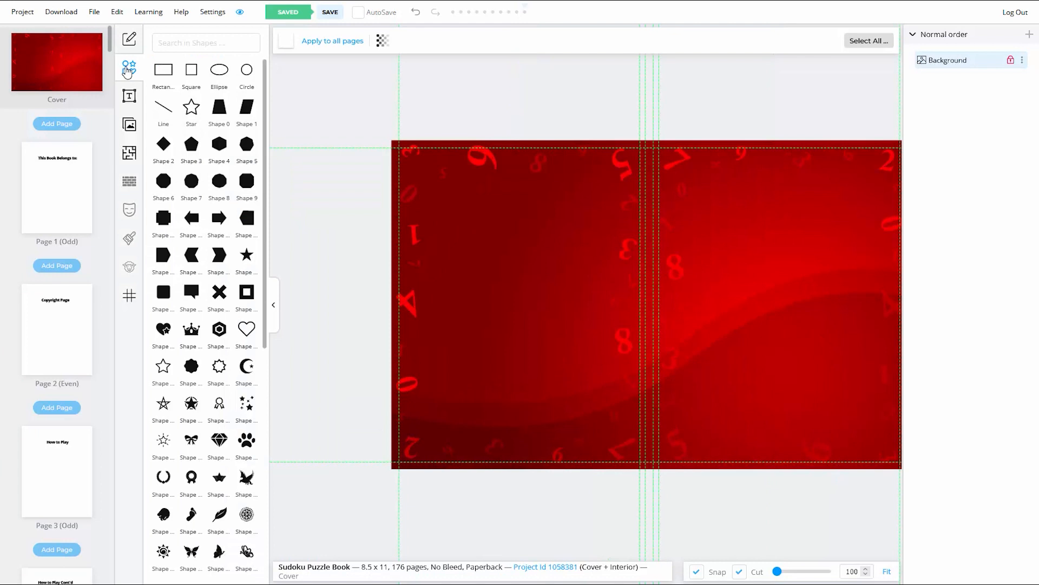
pyautogui.click(165, 73)
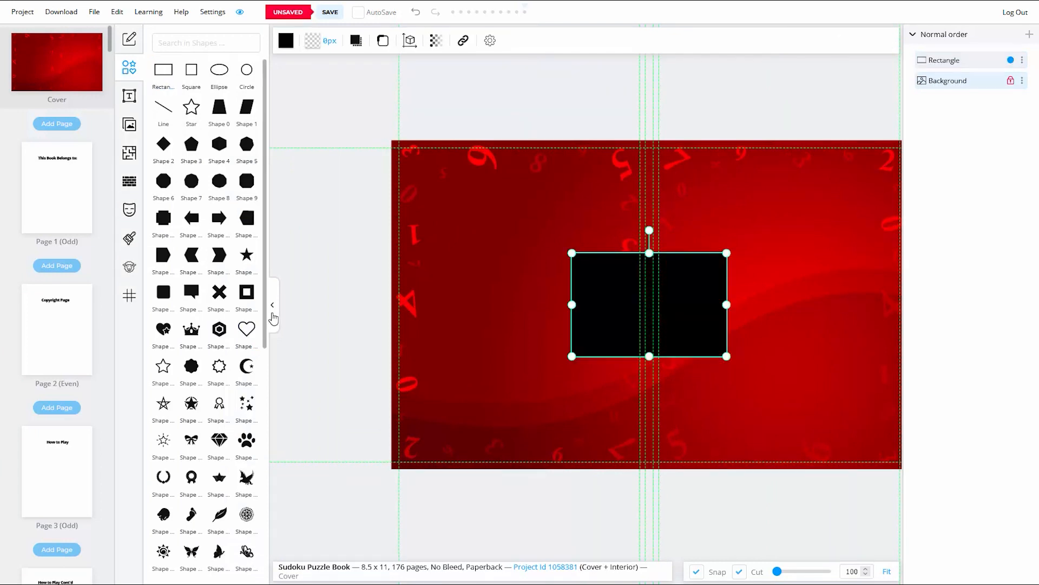
pyautogui.click(273, 313)
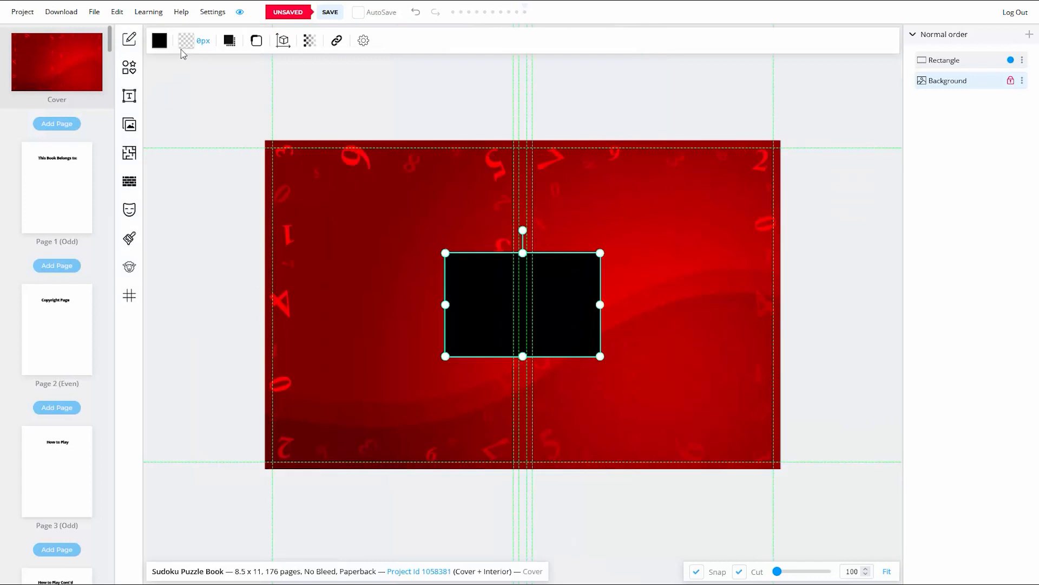
# Fill the rectangle with dark red #700000 sampled from the back cover's outer edge and move it onto the back cover
pyautogui.click(160, 45)
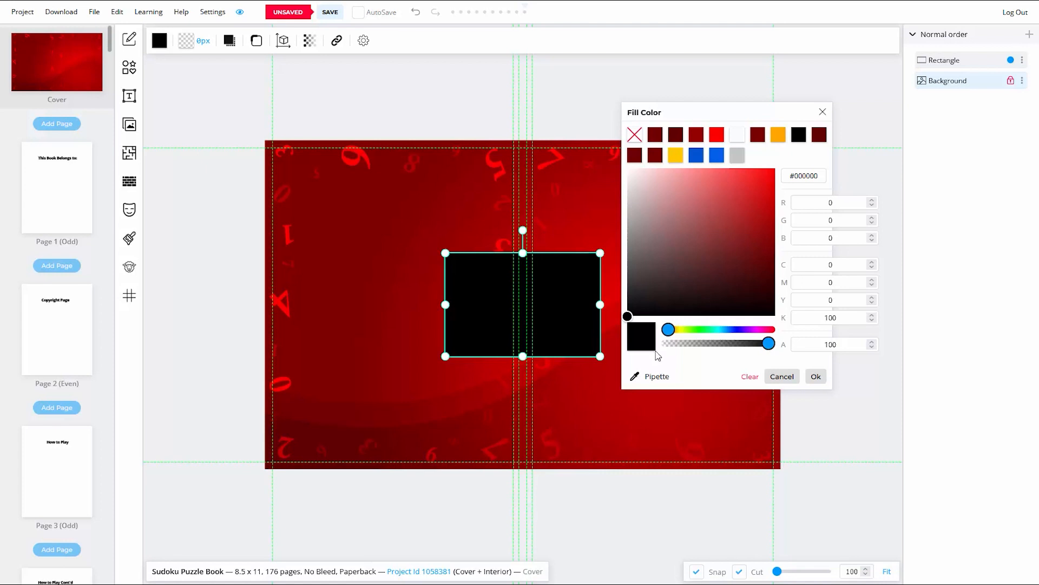
pyautogui.click(637, 382)
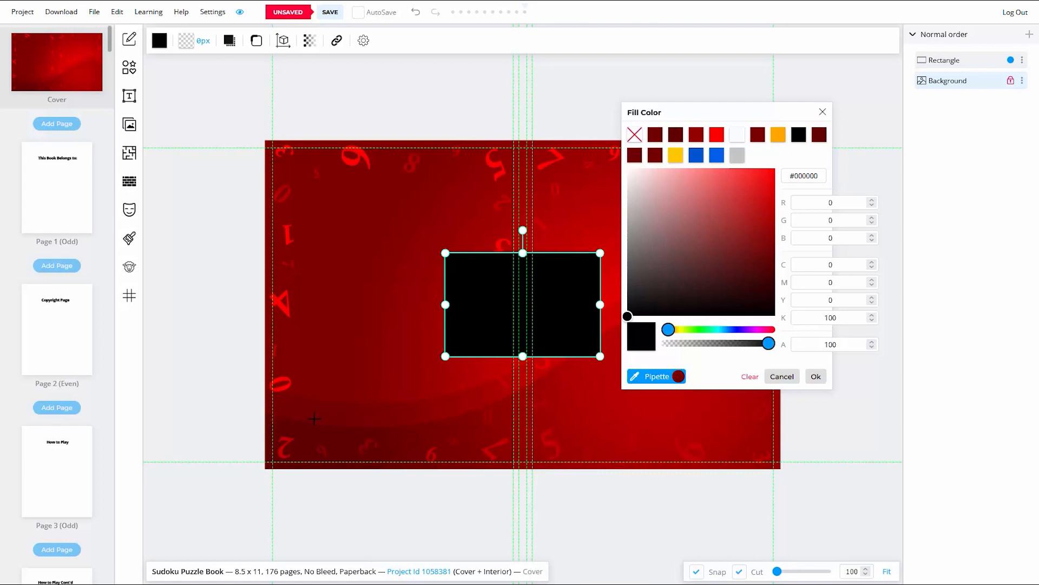
pyautogui.click(269, 410)
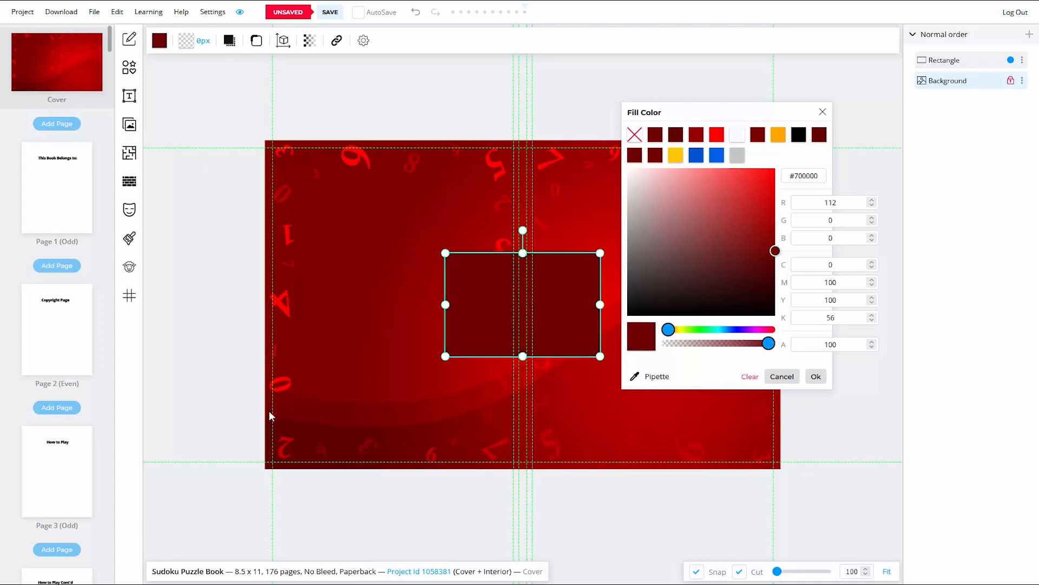
pyautogui.click(816, 377)
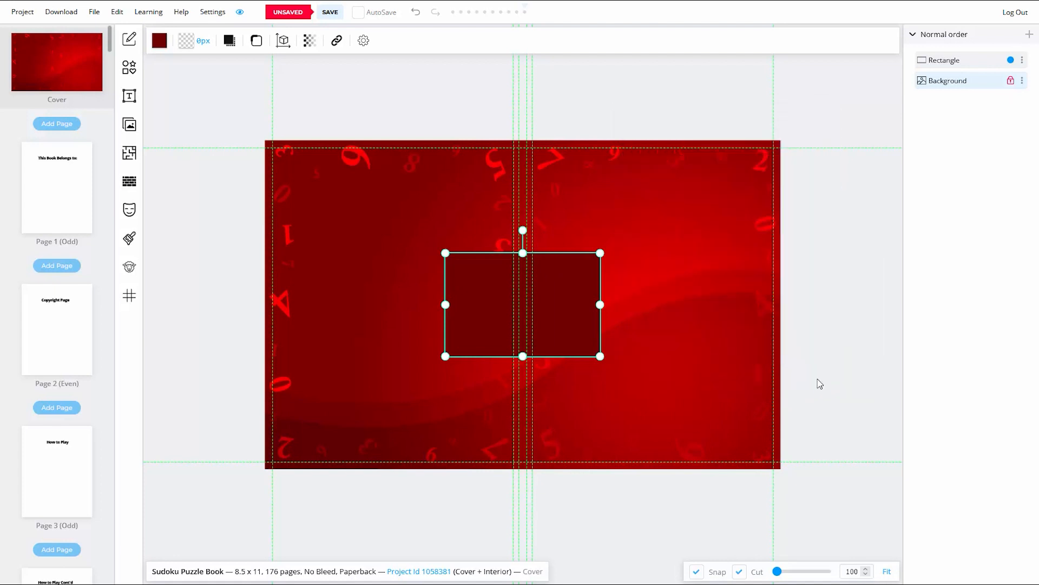
pyautogui.moveTo(514, 329); pyautogui.dragTo(402, 312)
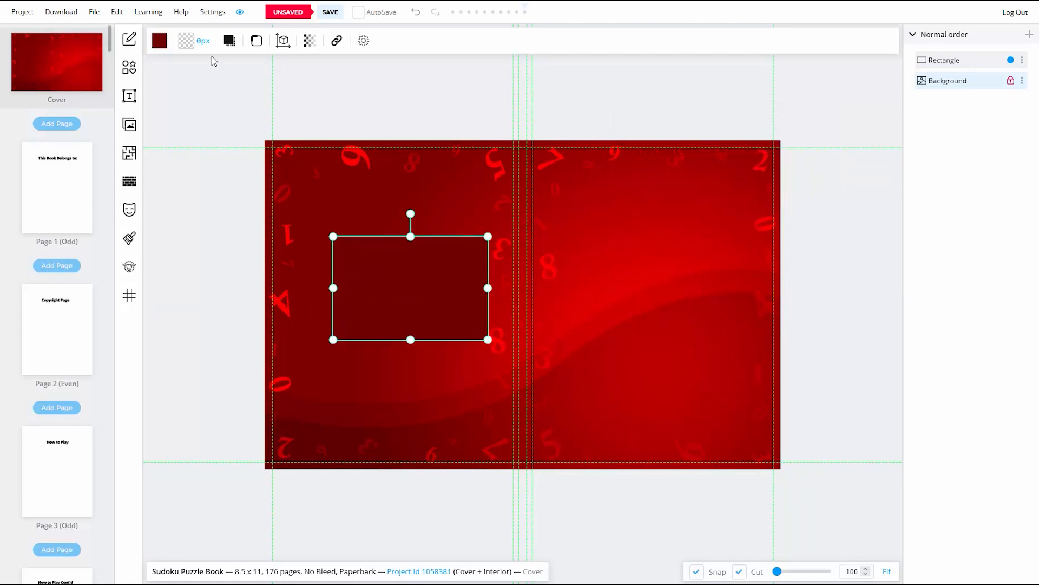
# Give the dark red rectangle on the back cover a solid white #FFFFFF stroke 15 px wide
pyautogui.click(185, 41)
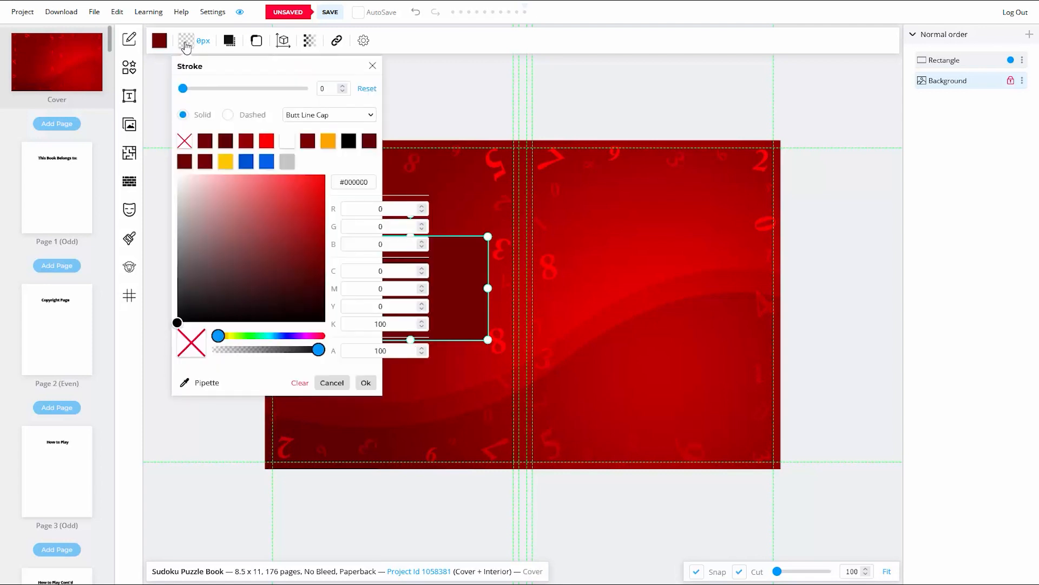
pyautogui.click(290, 144)
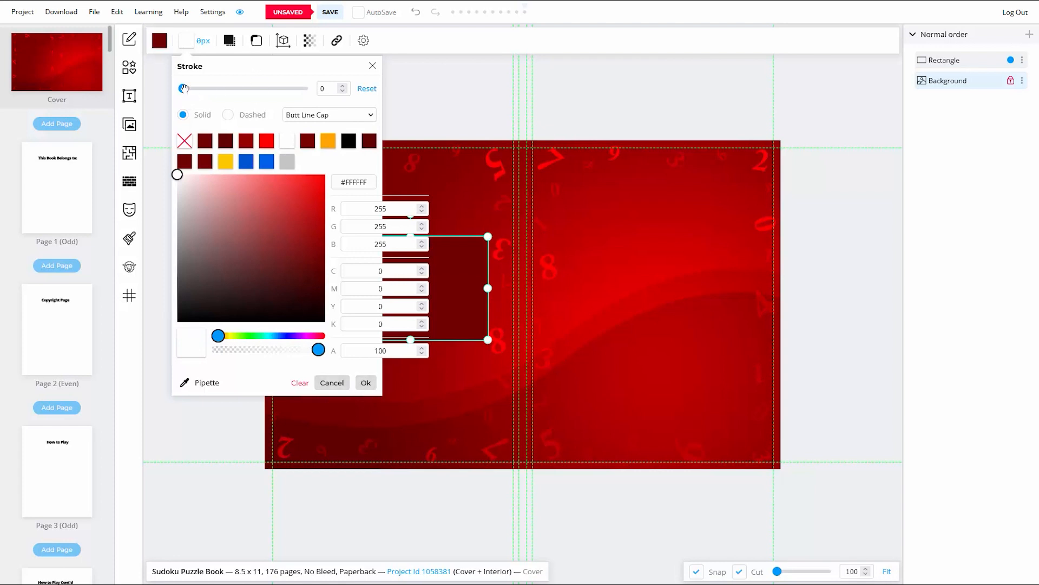
pyautogui.moveTo(183, 88); pyautogui.dragTo(201, 89)
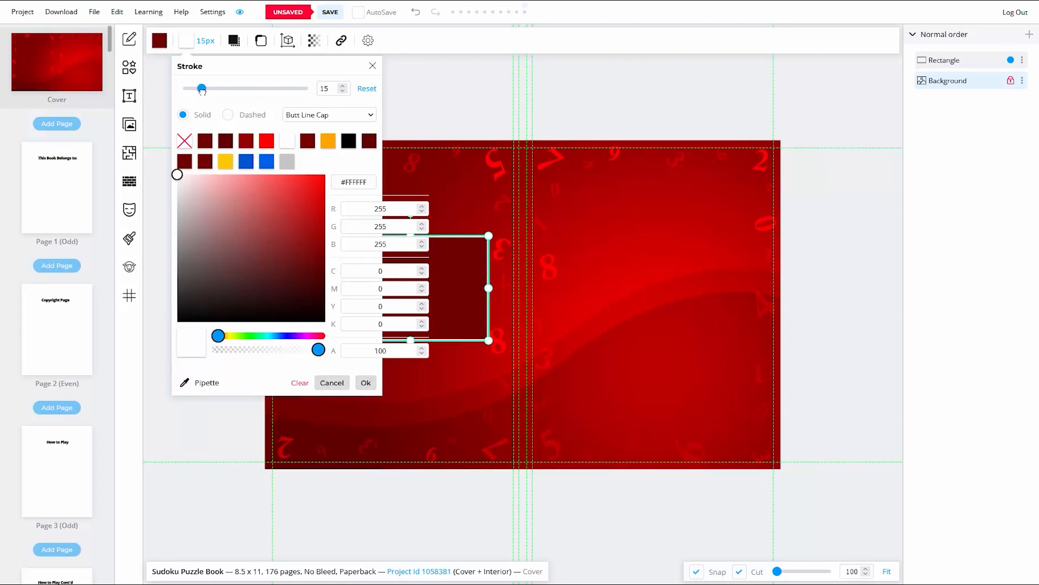
pyautogui.click(366, 383)
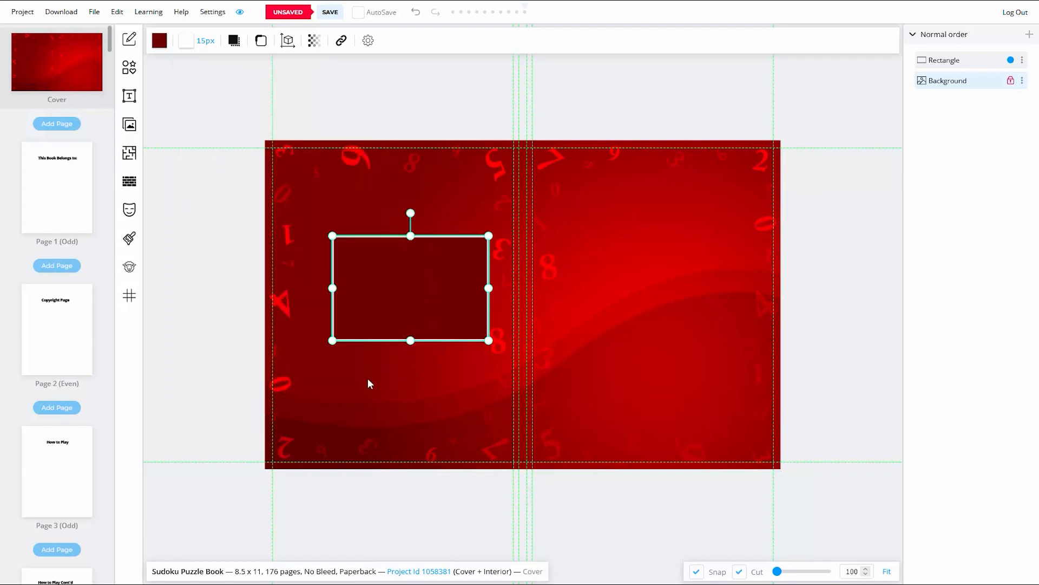
# Reposition the rectangle and stretch it into a vertical band running past the top and bottom bleed of the back cover
pyautogui.moveTo(411, 297); pyautogui.dragTo(406, 193)
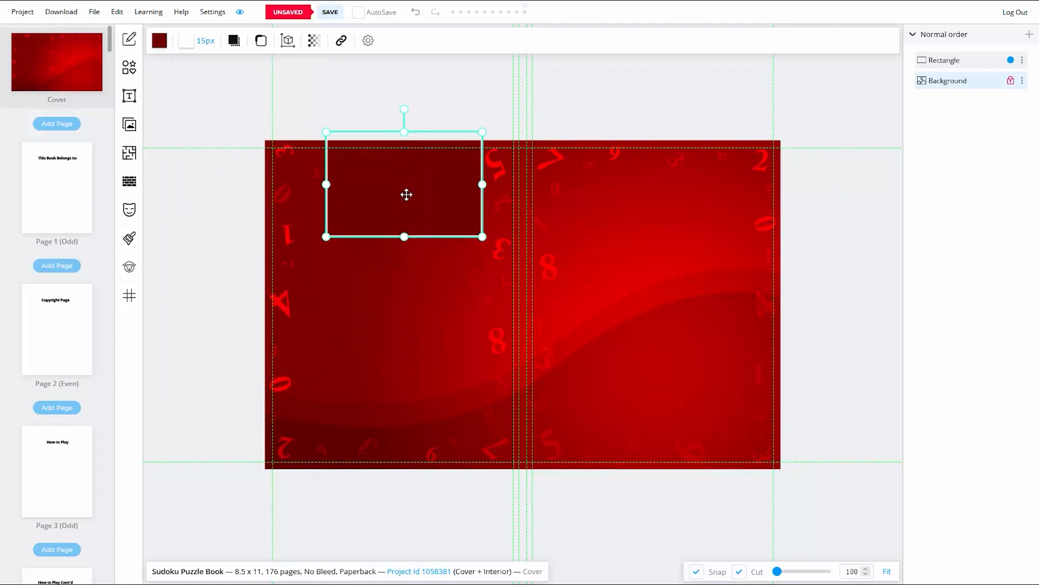
pyautogui.moveTo(404, 237); pyautogui.dragTo(383, 480)
pyautogui.moveTo(417, 249); pyautogui.dragTo(406, 251)
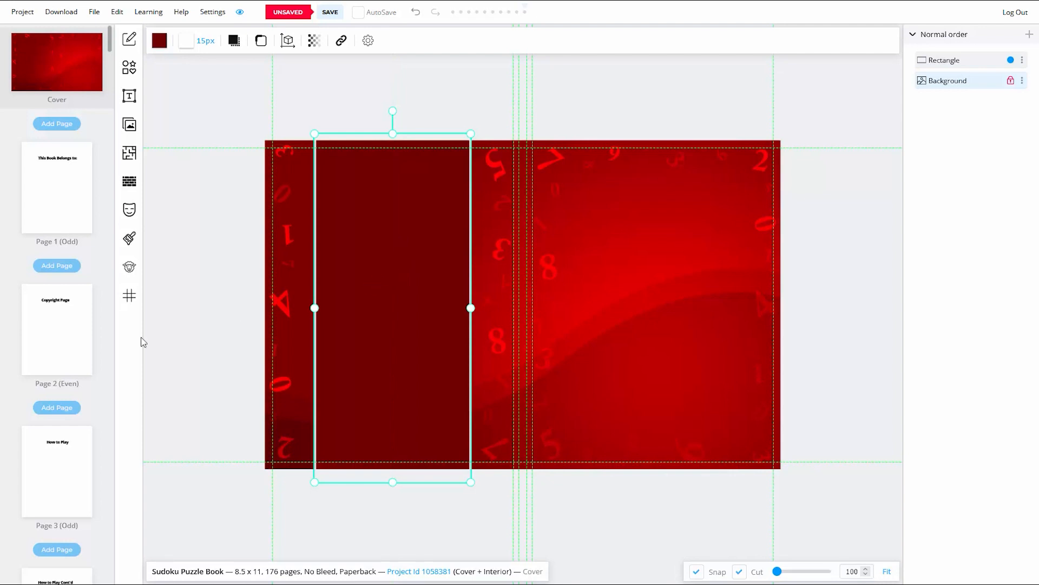
# Duplicate the band rectangle in place and lock the upper copy
pyautogui.rightClick(367, 265)
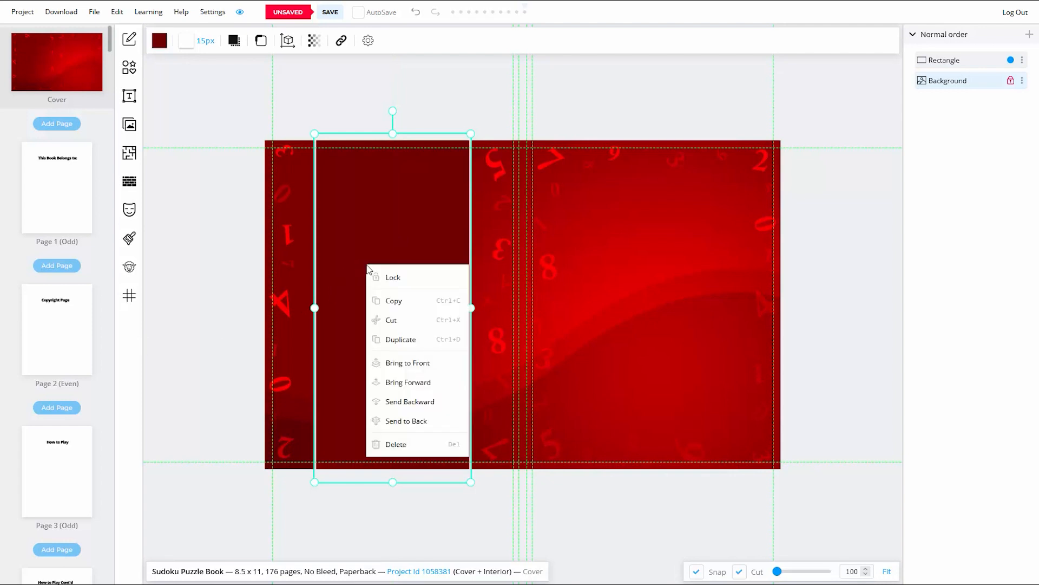
pyautogui.click(401, 339)
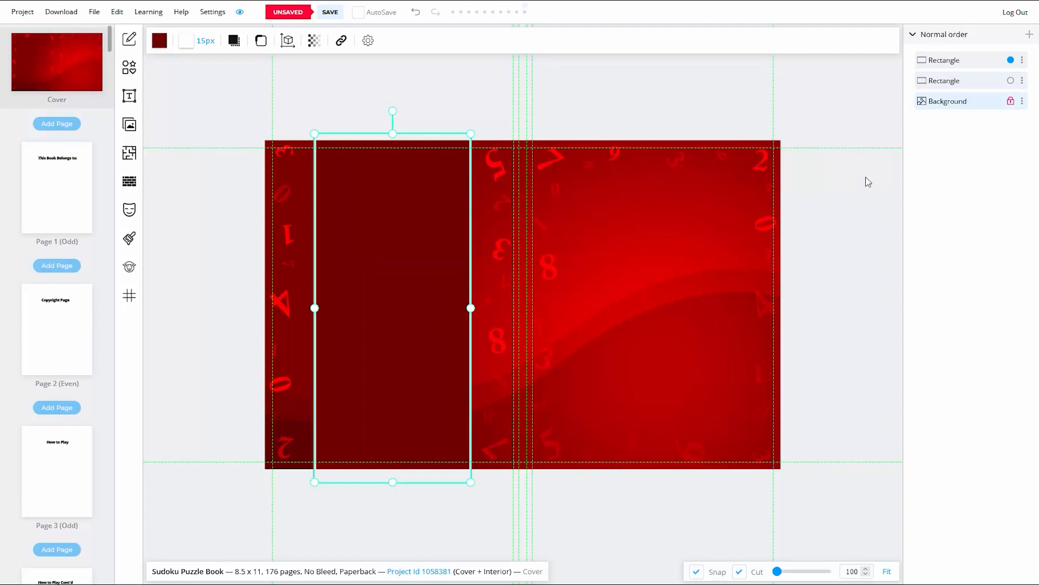
pyautogui.click(1022, 60)
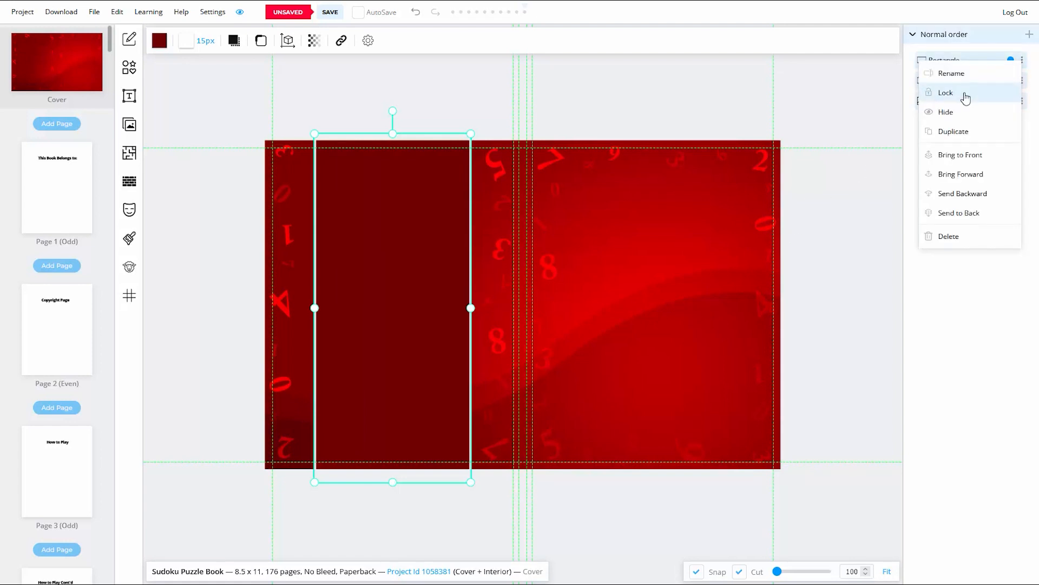
pyautogui.click(1002, 94)
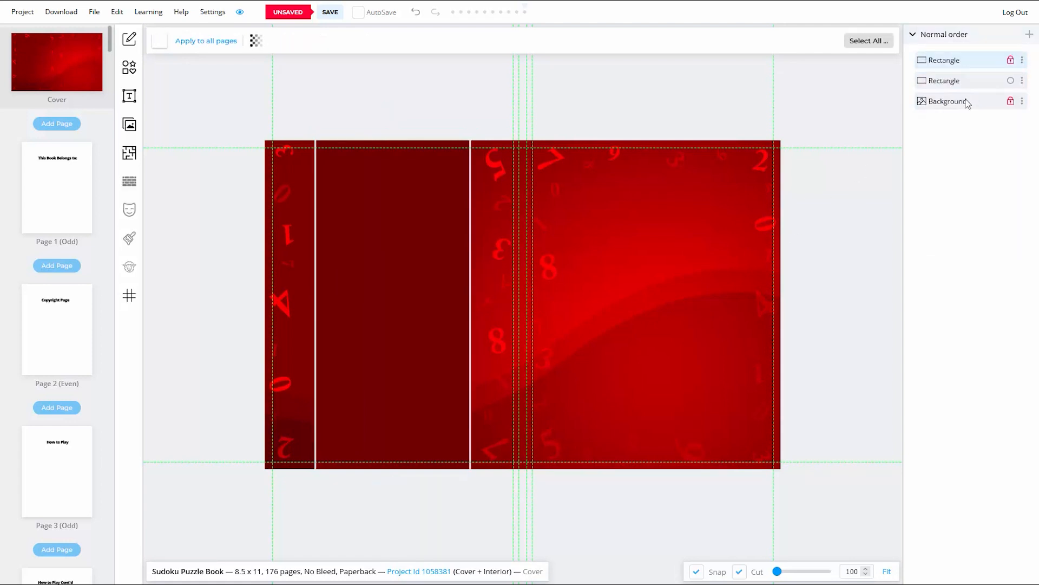
# Set the stroke width of the unlocked lower rectangle to 25 px
pyautogui.click(392, 243)
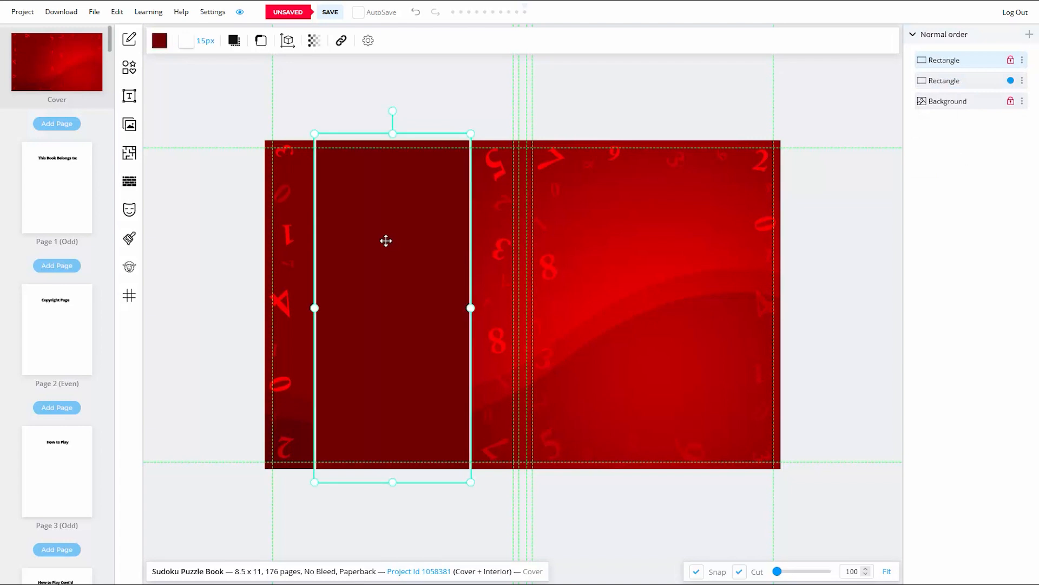
pyautogui.click(206, 42)
pyautogui.moveTo(329, 90); pyautogui.dragTo(312, 87)
pyautogui.write('25')
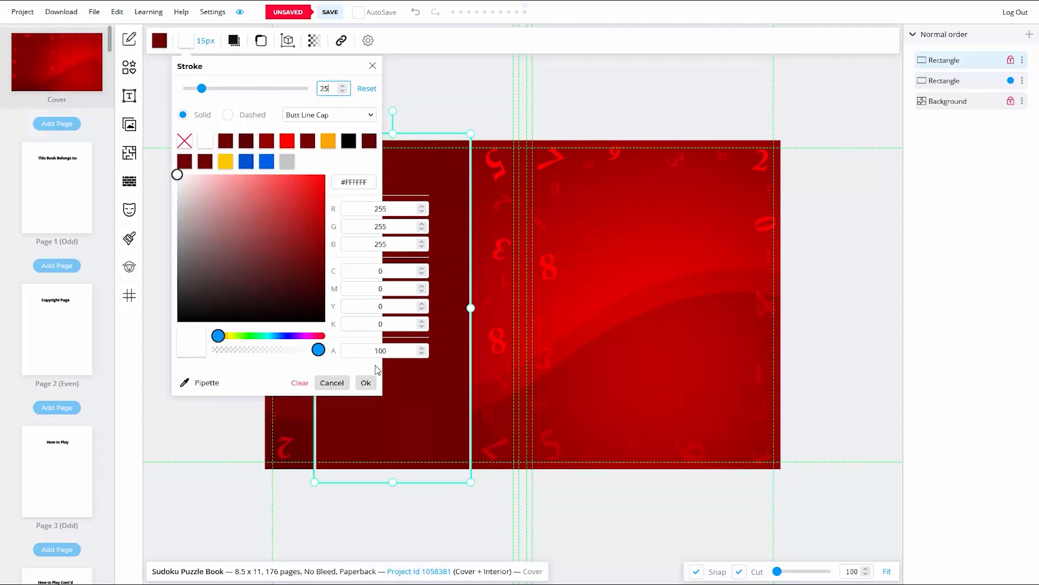
pyautogui.click(366, 383)
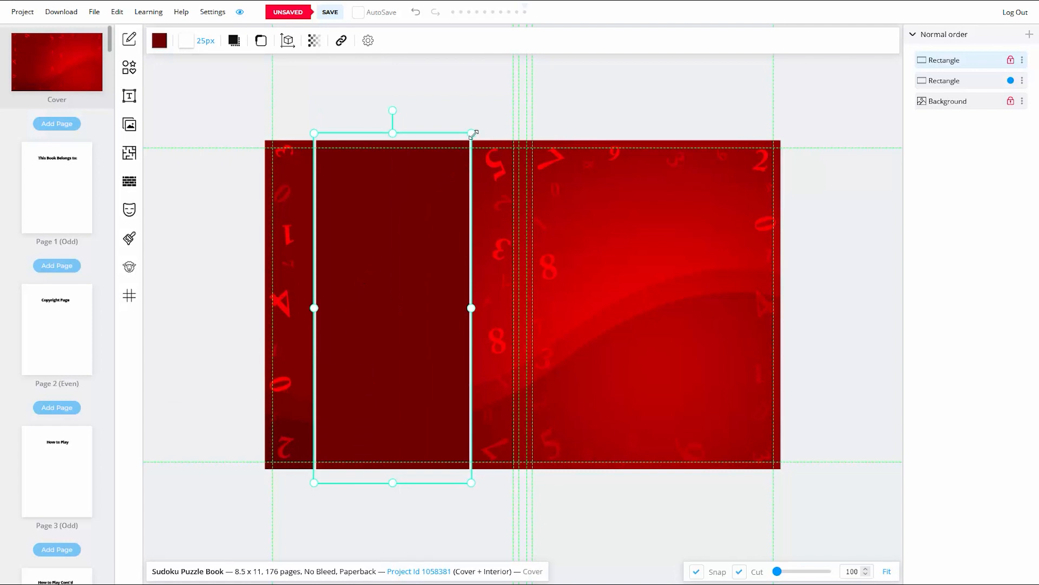
# Enlarge the lower rectangle slightly and centre it behind the upper one so its white outline forms an outer border on both sides
pyautogui.moveTo(474, 134); pyautogui.dragTo(481, 118)
pyautogui.moveTo(373, 334); pyautogui.dragTo(369, 338)
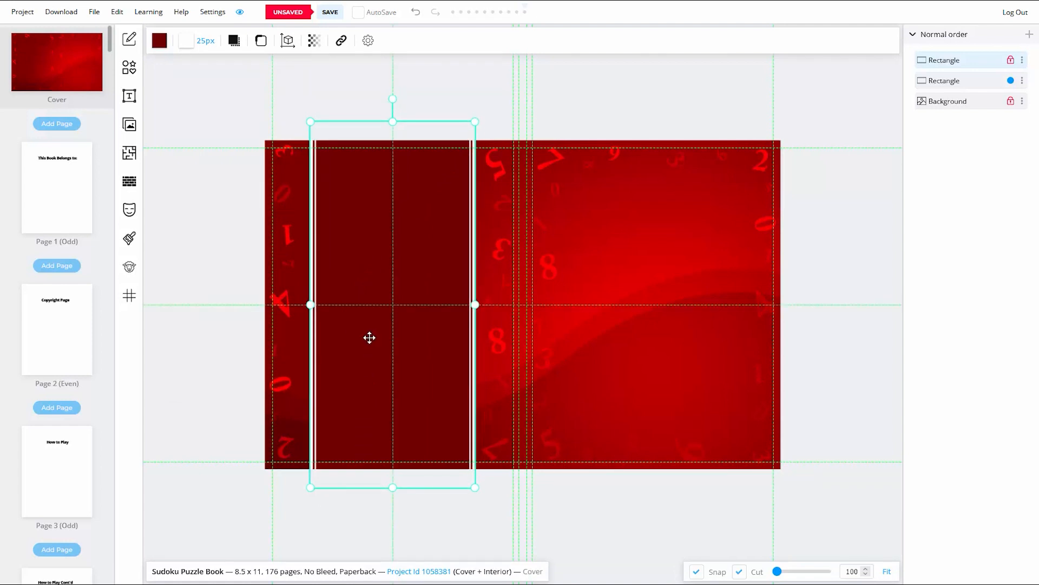
pyautogui.moveTo(310, 487); pyautogui.dragTo(308, 492)
pyautogui.moveTo(376, 376); pyautogui.dragTo(378, 376)
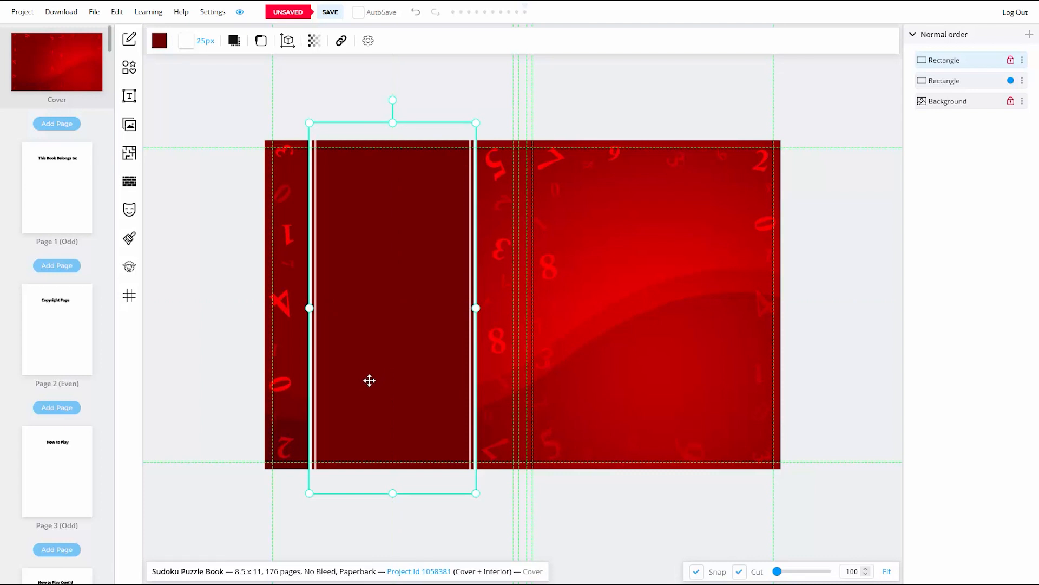
# Unlock the upper rectangle and group both rectangles into one object
pyautogui.click(1010, 62)
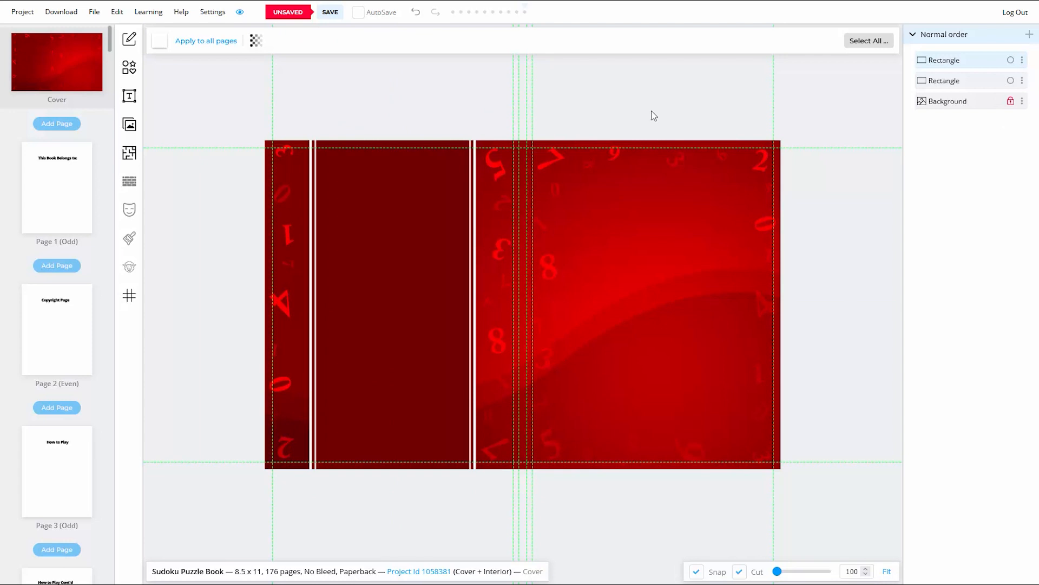
pyautogui.moveTo(609, 103); pyautogui.dragTo(273, 490)
pyautogui.rightClick(454, 329)
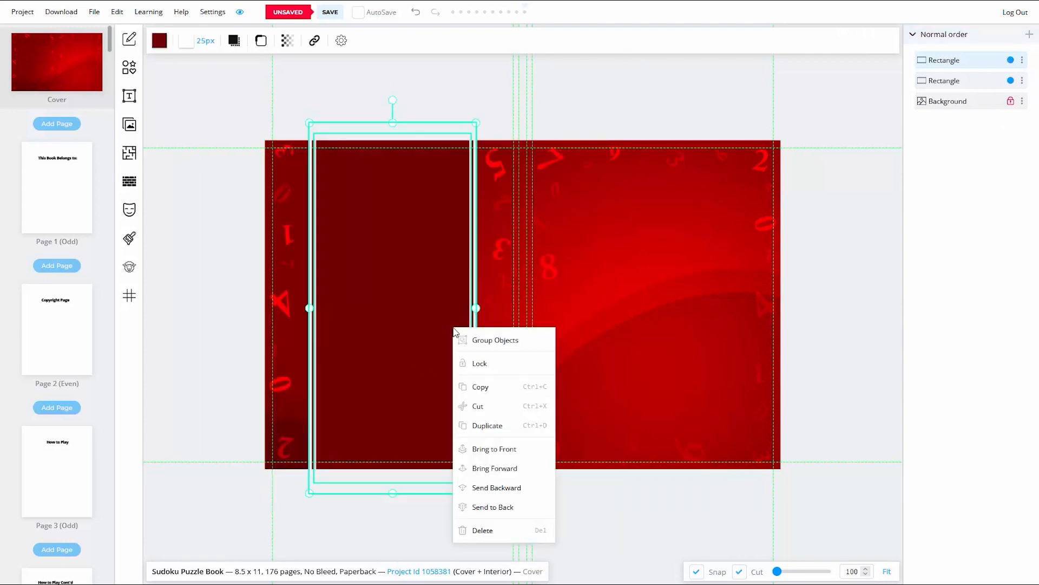
pyautogui.click(477, 341)
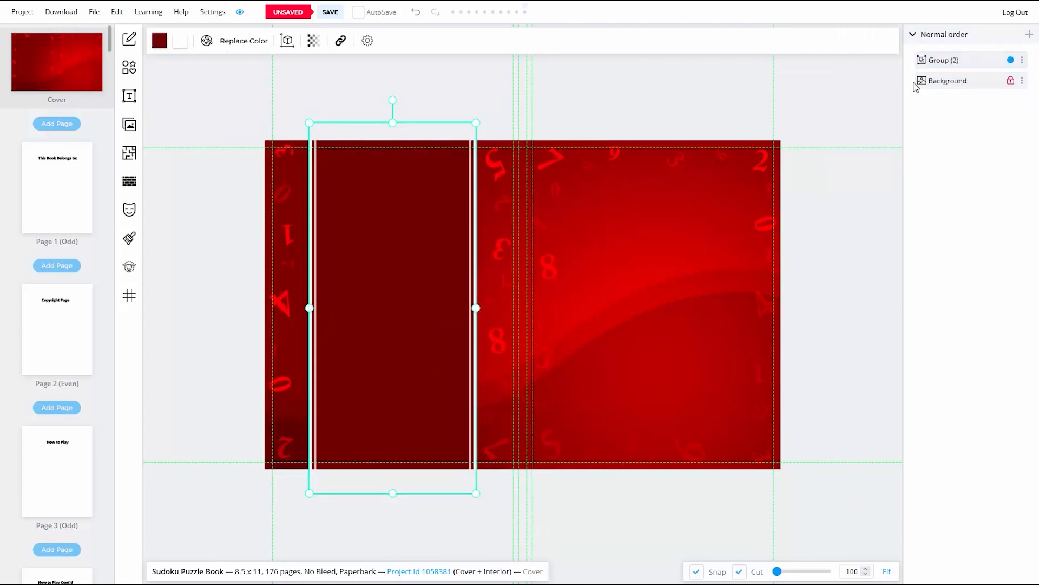
# Rename the rectangle group "Partition", lock it and save the project
pyautogui.click(1022, 60)
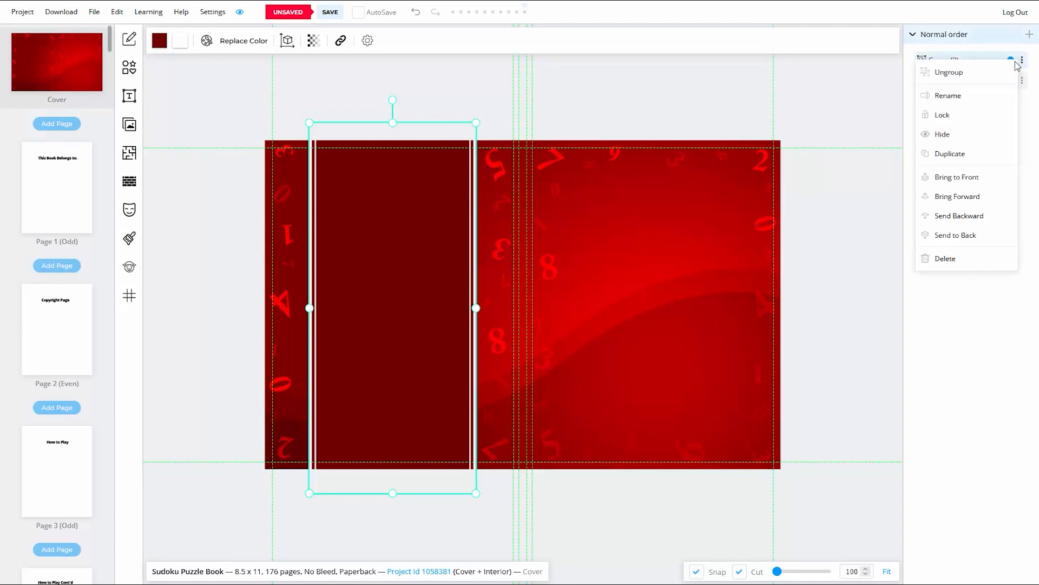
pyautogui.click(948, 98)
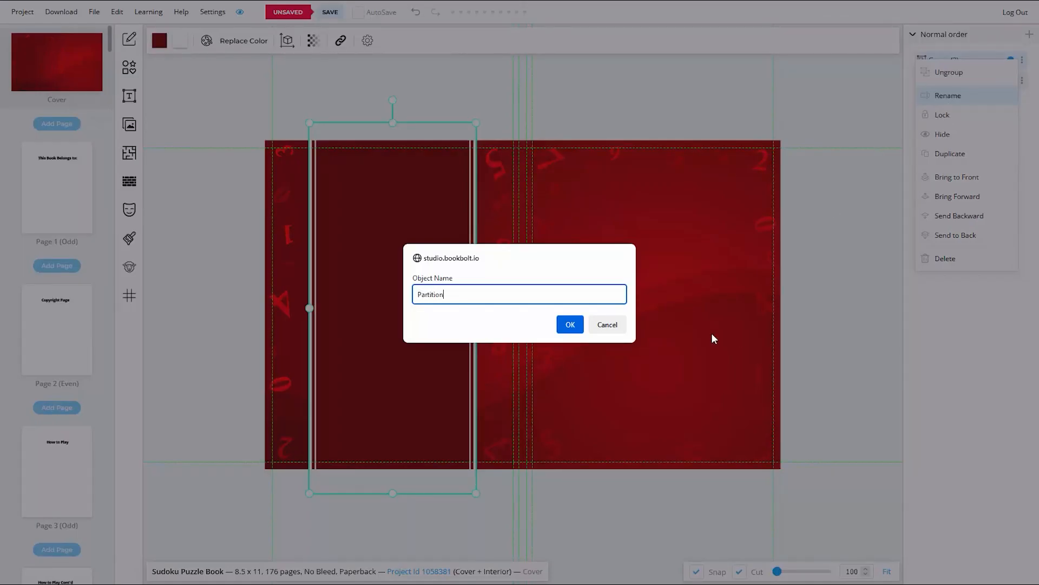
pyautogui.press('Return')
pyautogui.click(1022, 60)
pyautogui.click(942, 114)
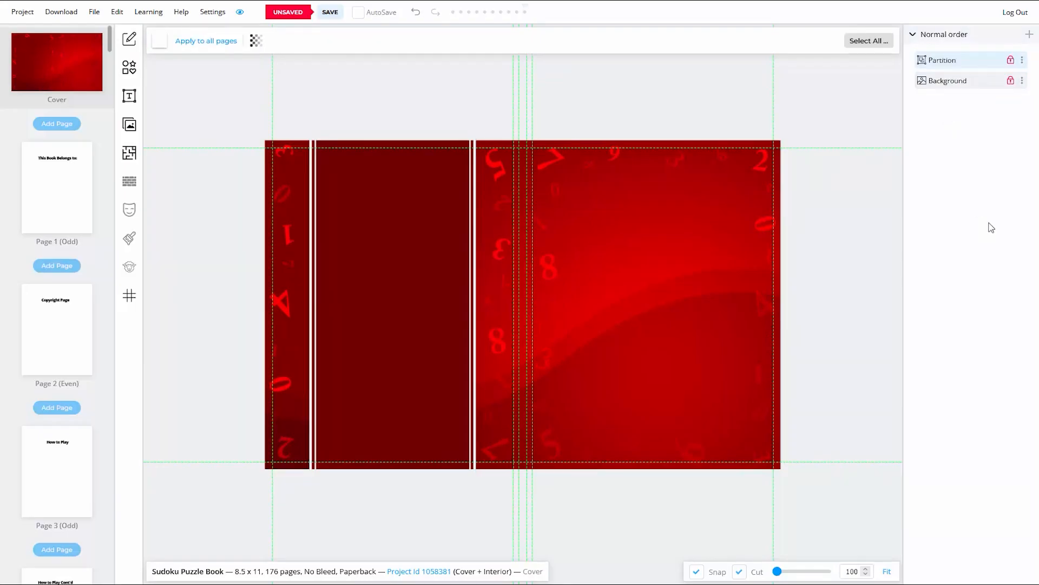
pyautogui.click(331, 12)
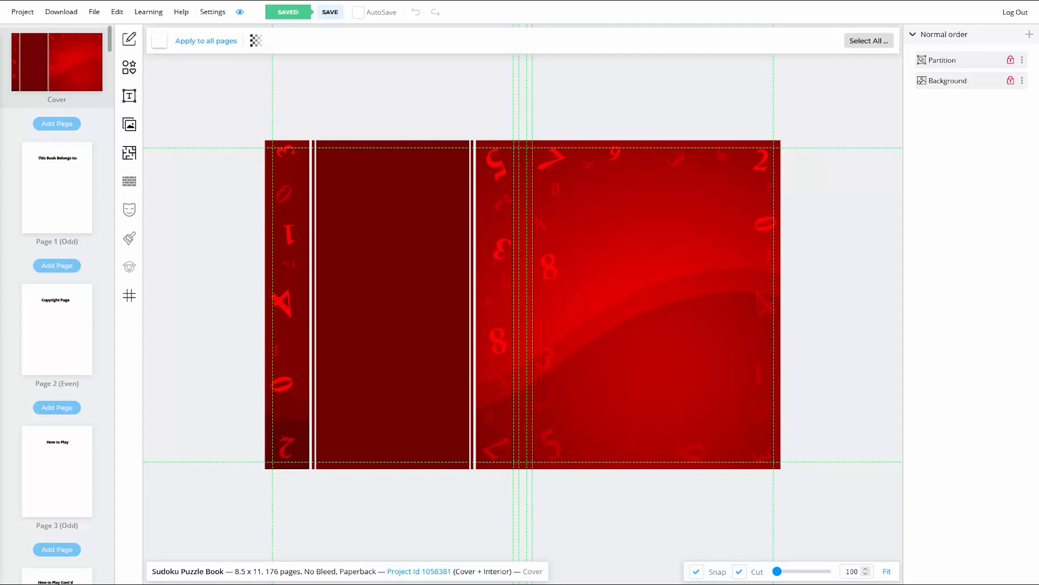
# Unlock the Sudoku #4 puzzle labelled EASY 6 on interior page 6 and copy it
pyautogui.scroll(-9, 52, 401)
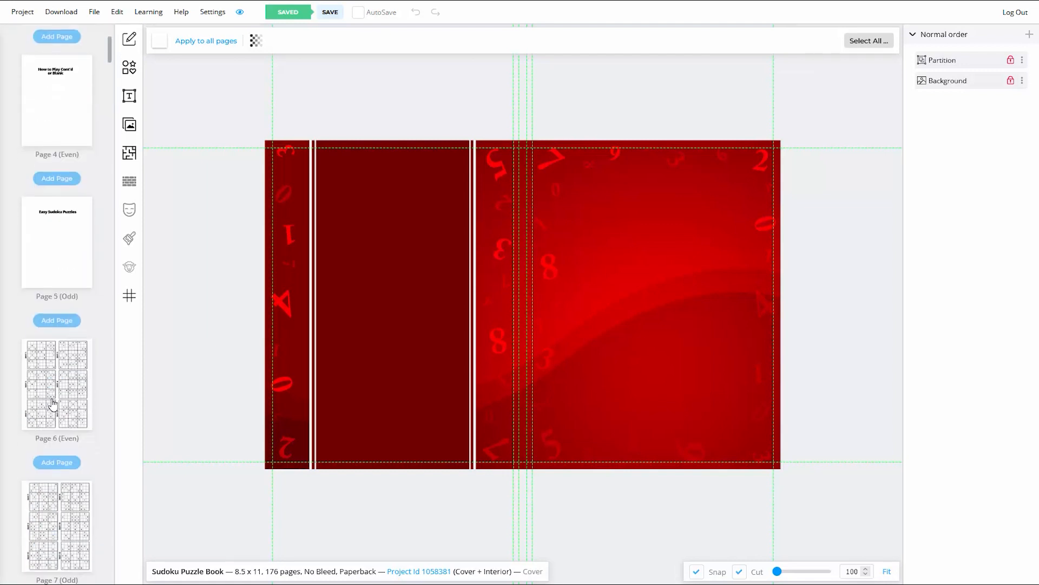
pyautogui.click(68, 395)
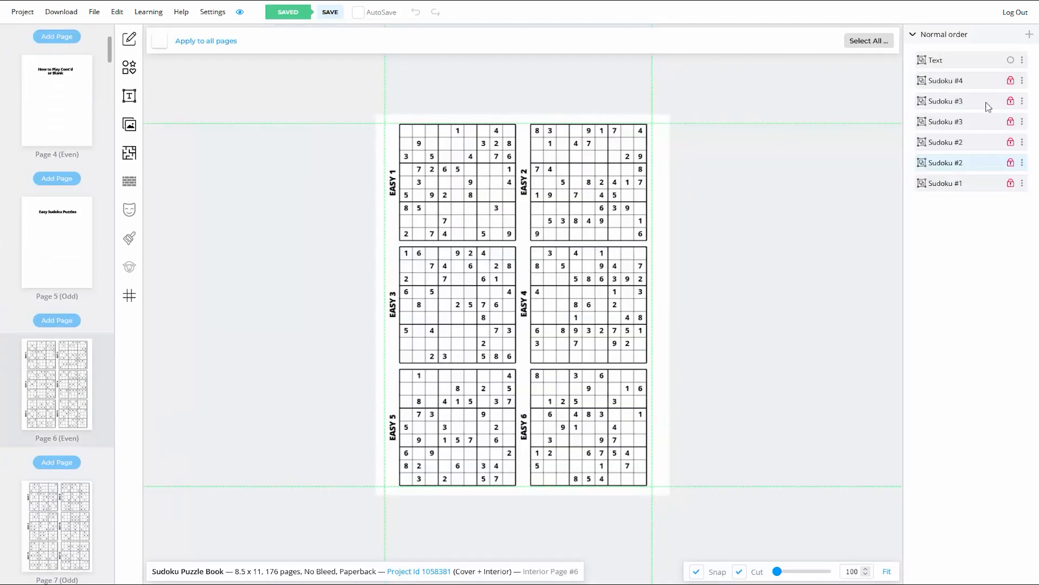
pyautogui.click(1022, 80)
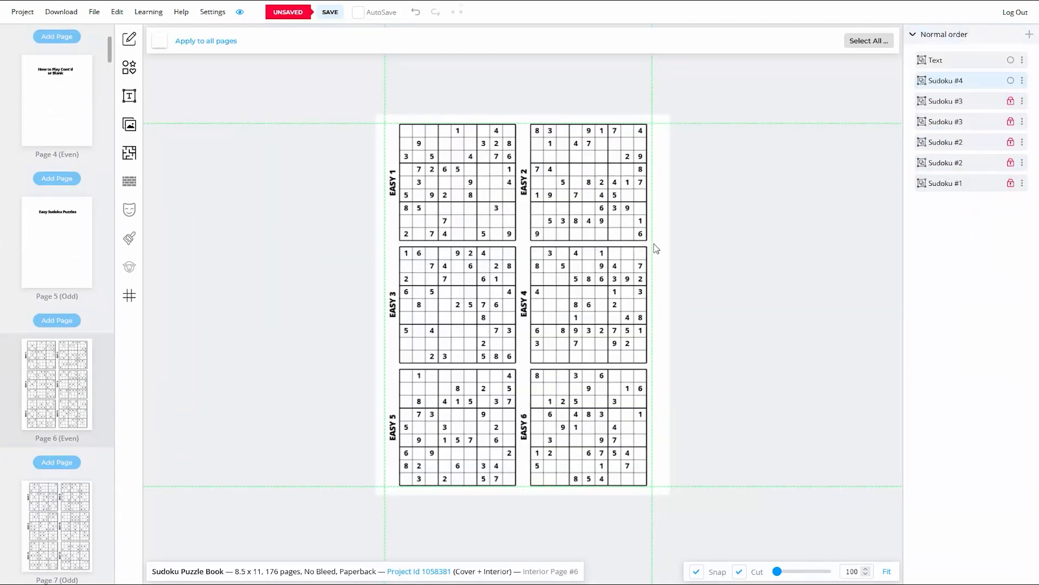
pyautogui.rightClick(567, 402)
pyautogui.click(613, 252)
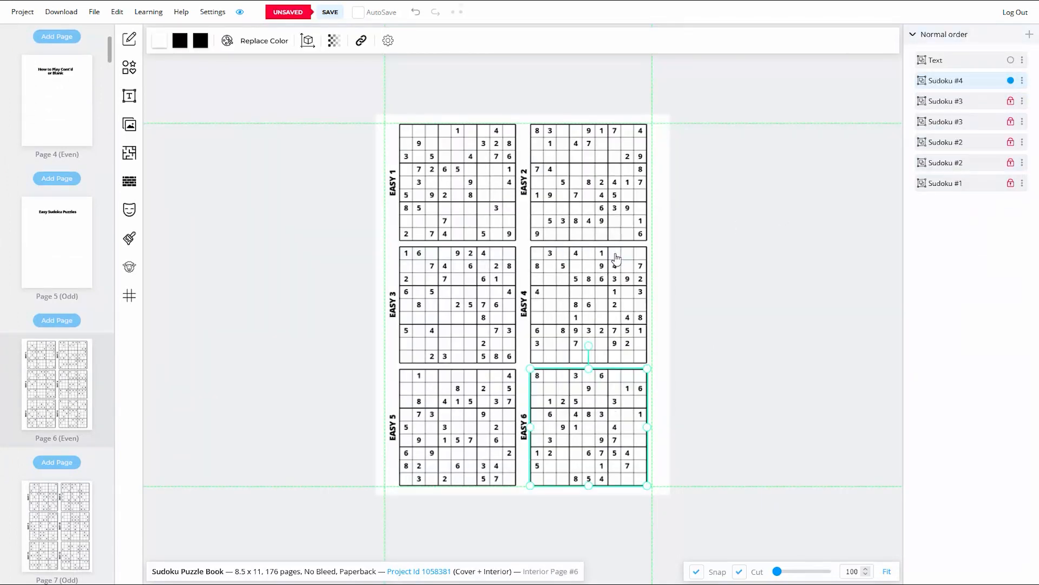
# Lock the Sudoku #4 puzzle on page 6 again and save the project
pyautogui.click(1022, 81)
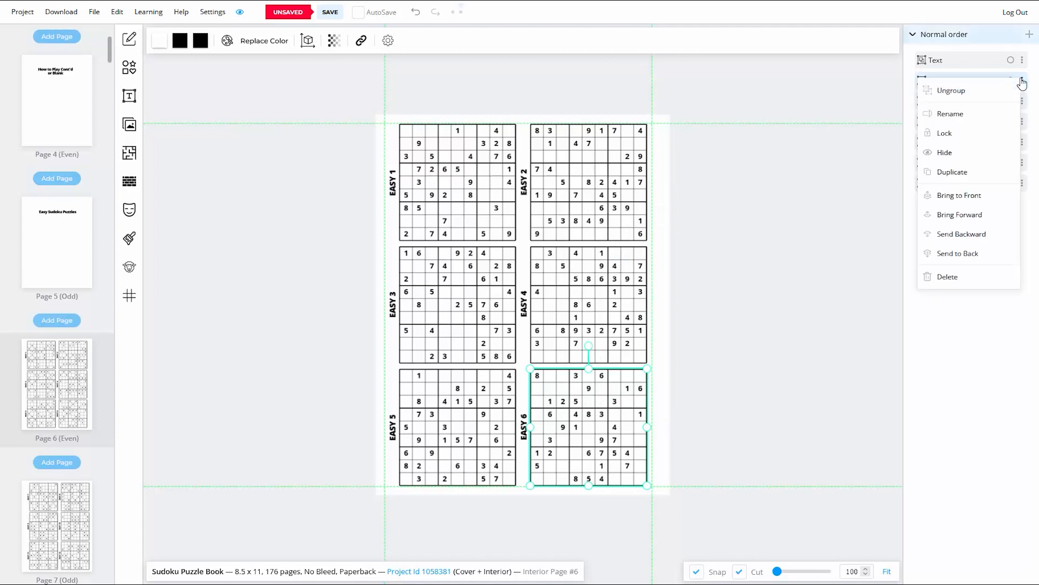
pyautogui.click(944, 134)
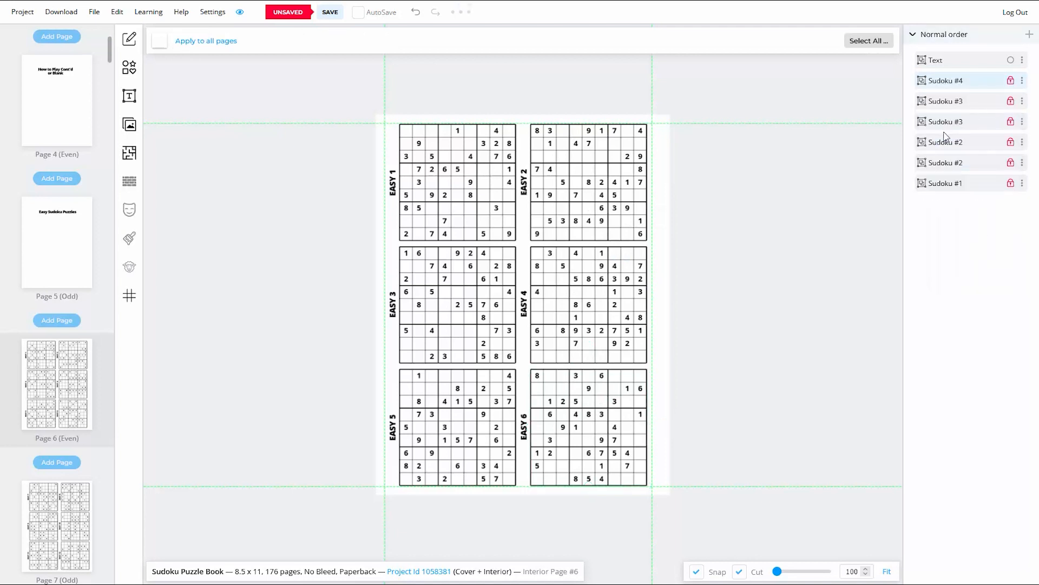
pyautogui.click(331, 13)
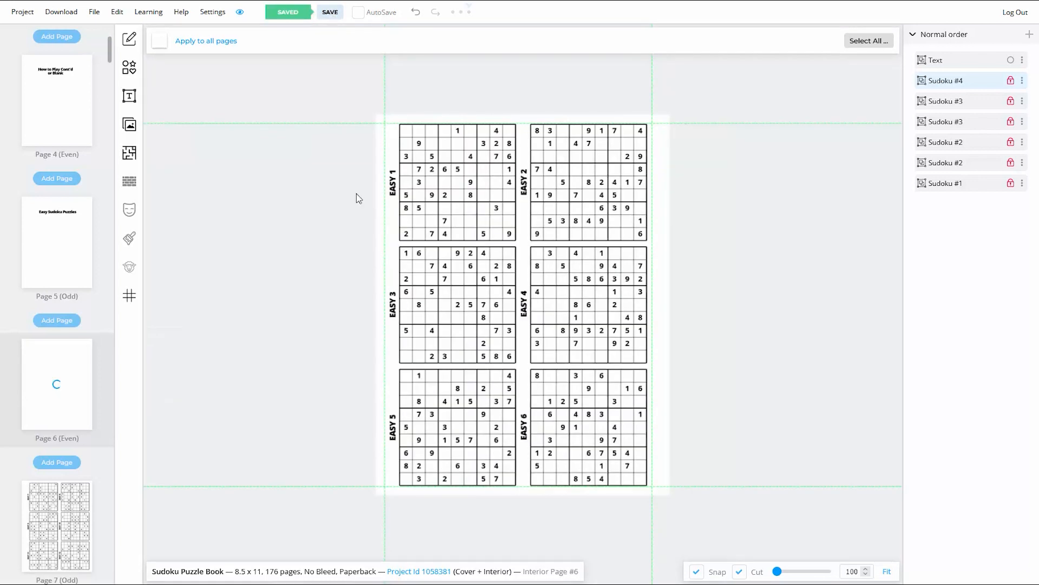
# Return to the cover page and paste the copied sudoku puzzle onto it
pyautogui.scroll(10, 66, 327)
pyautogui.click(79, 80)
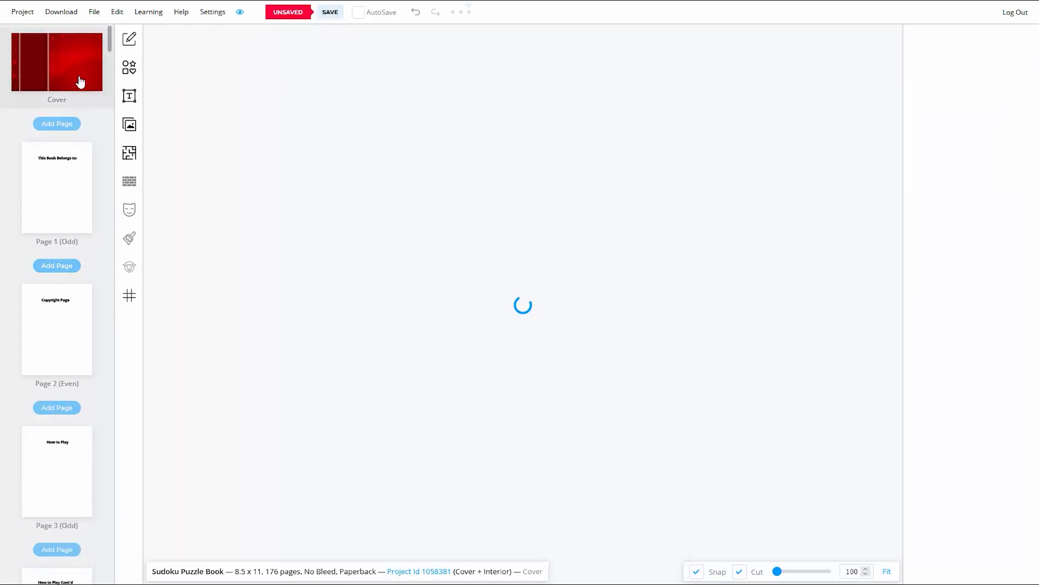
pyautogui.rightClick(565, 224)
pyautogui.click(587, 255)
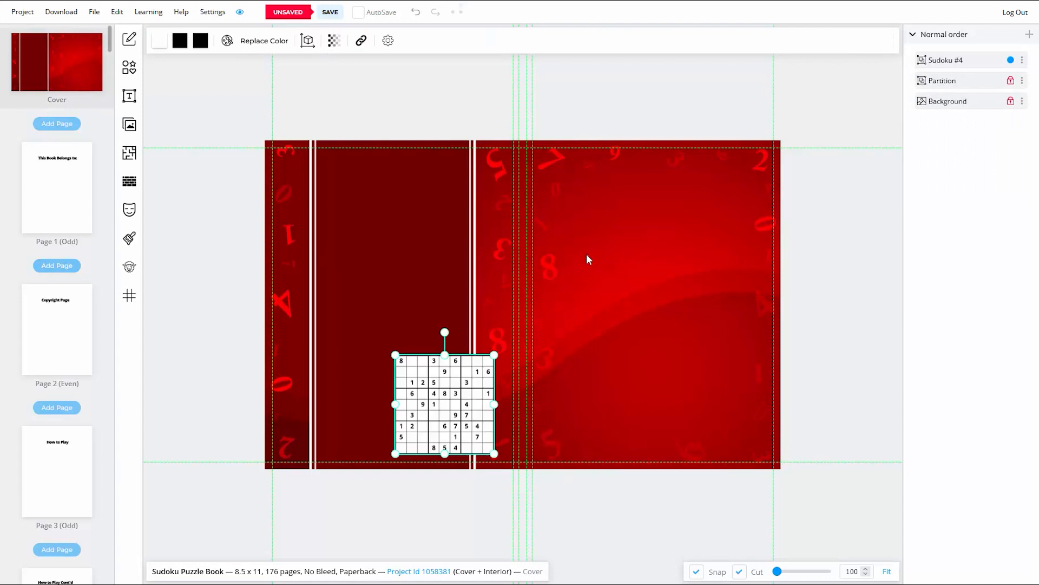
# Move the sudoku puzzle to the middle of the front cover, enlarge it to about two thirds of the cover's width and lock it
pyautogui.moveTo(518, 371); pyautogui.dragTo(728, 285)
pyautogui.moveTo(604, 368); pyautogui.dragTo(631, 365)
pyautogui.moveTo(580, 400); pyautogui.dragTo(609, 379)
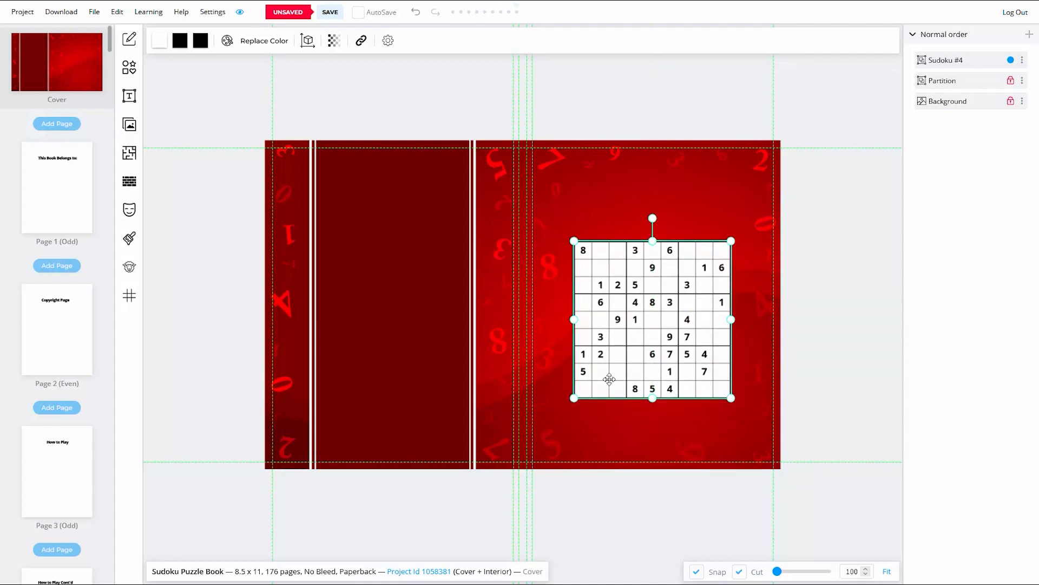
pyautogui.moveTo(729, 398); pyautogui.dragTo(715, 370)
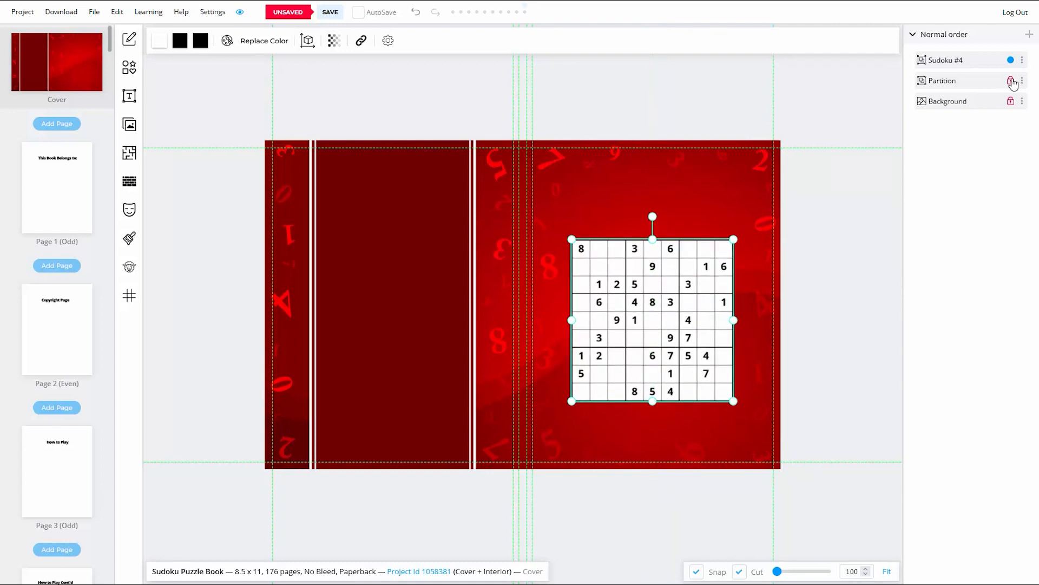
pyautogui.click(1022, 60)
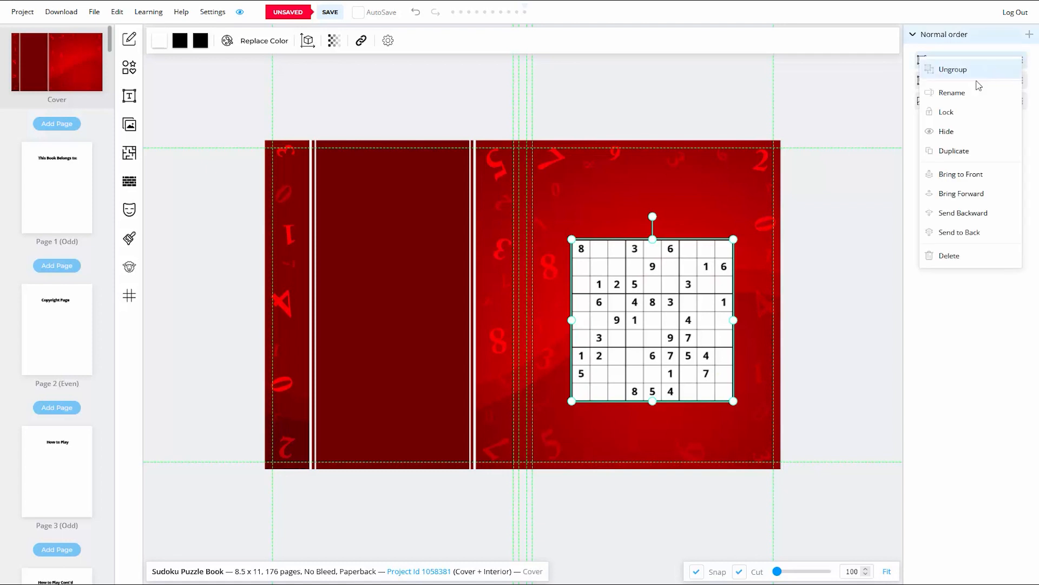
pyautogui.click(957, 111)
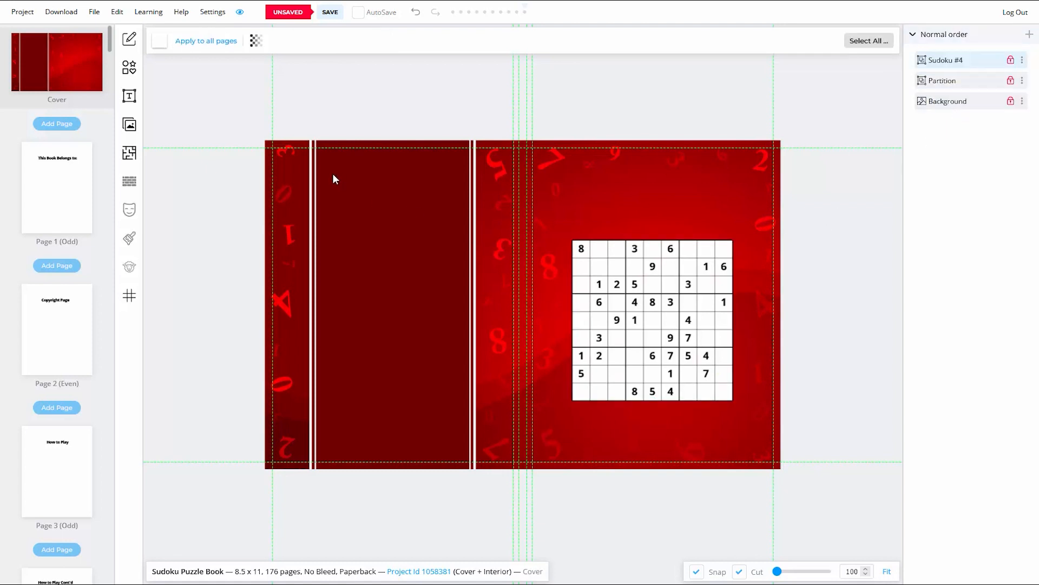
# Add a square shape to the cover and fill it with white (#FFFFFF)
pyautogui.click(129, 67)
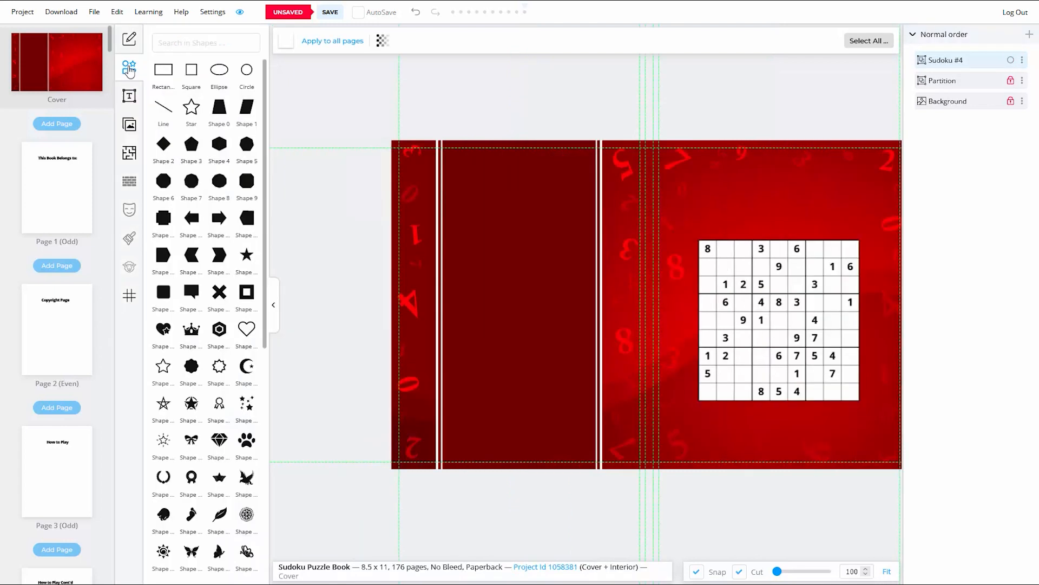
pyautogui.click(192, 72)
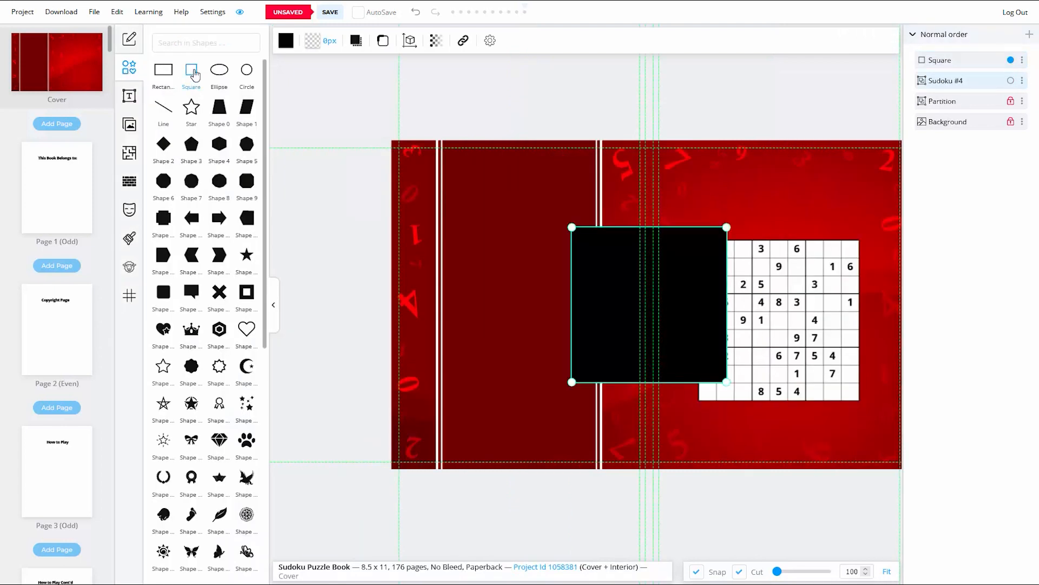
pyautogui.click(276, 316)
pyautogui.moveTo(478, 344); pyautogui.dragTo(498, 358)
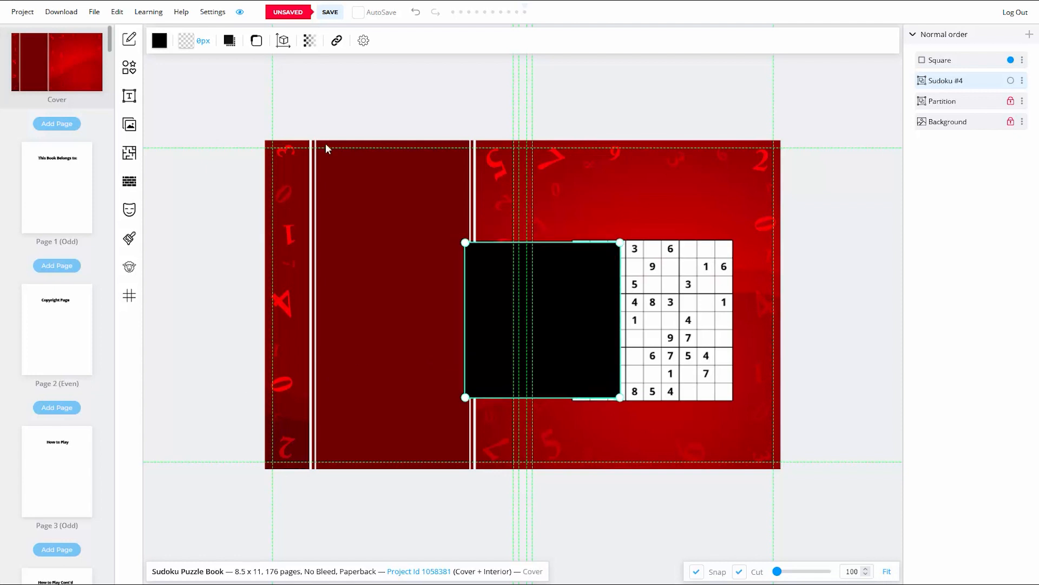
pyautogui.click(159, 40)
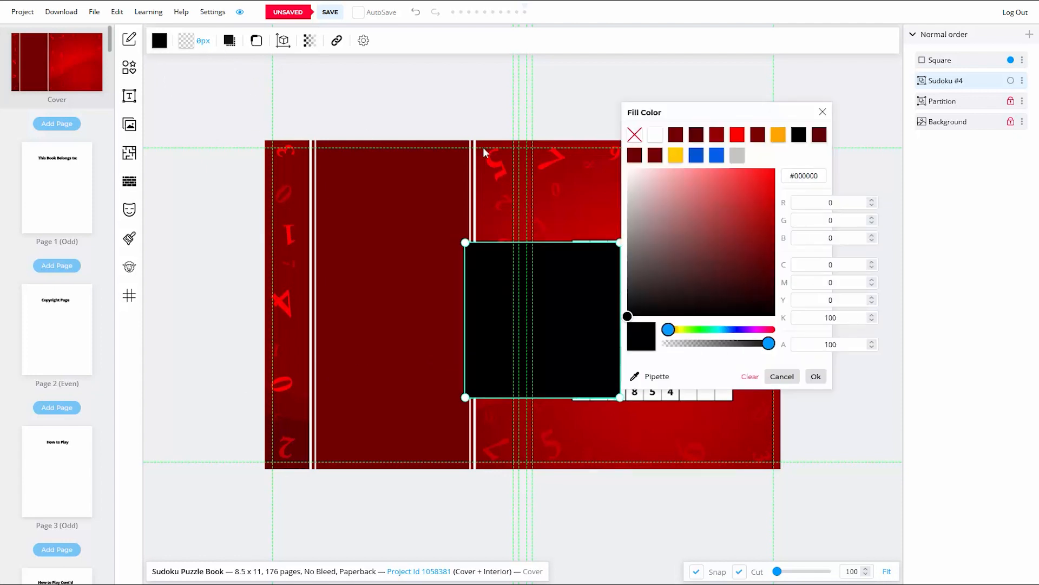
pyautogui.moveTo(635, 190); pyautogui.dragTo(626, 165)
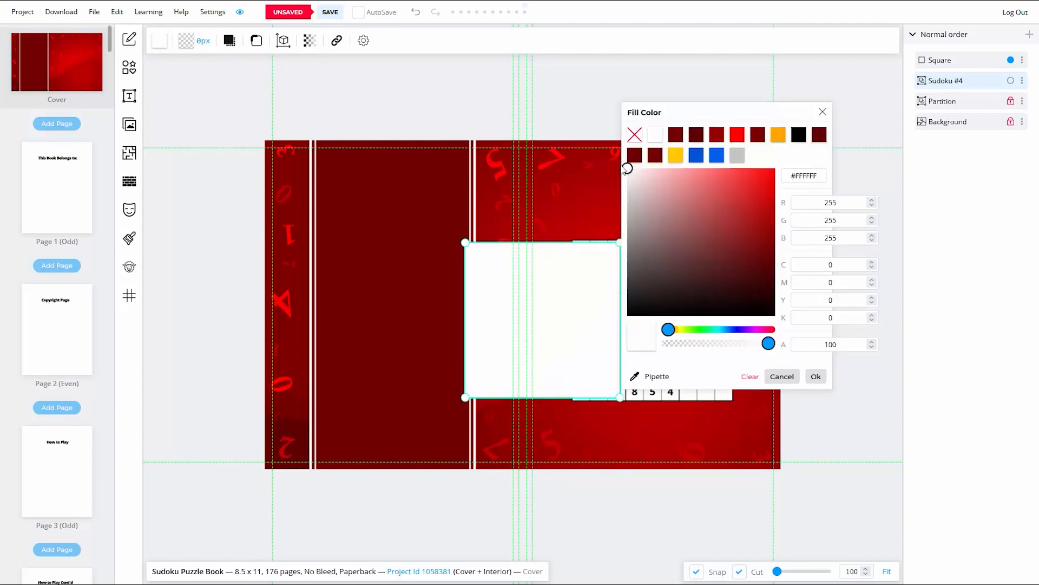
pyautogui.click(815, 376)
# Give the white square a solid black stroke of 15 px
pyautogui.click(186, 40)
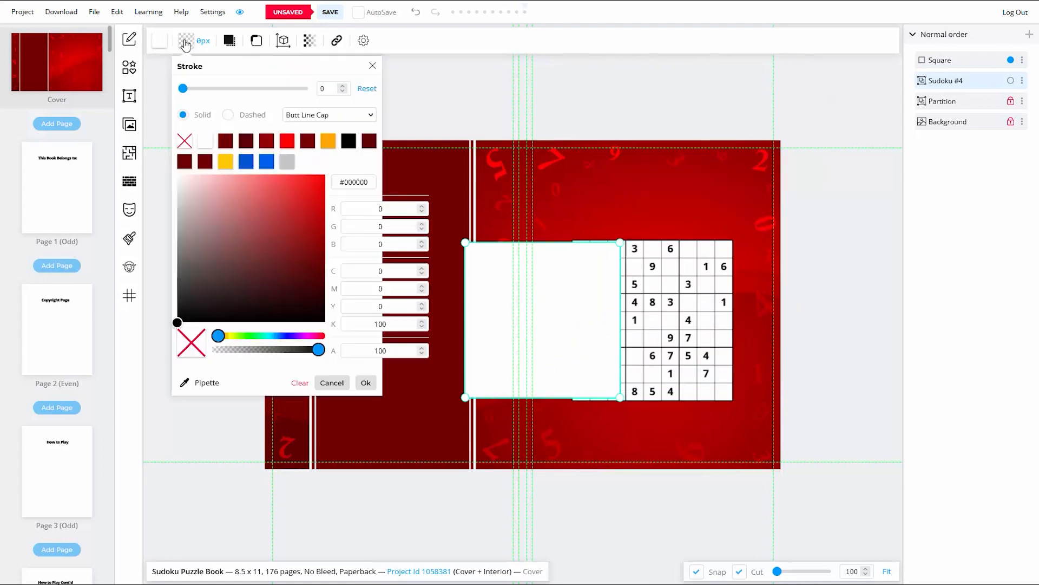
pyautogui.click(351, 143)
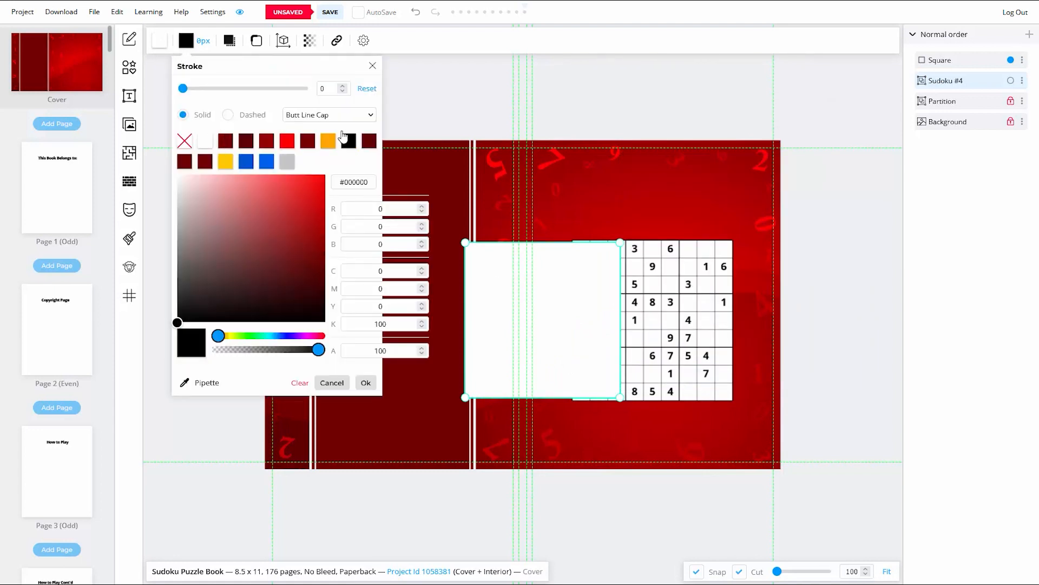
pyautogui.click(325, 88)
pyautogui.write('15')
pyautogui.click(366, 383)
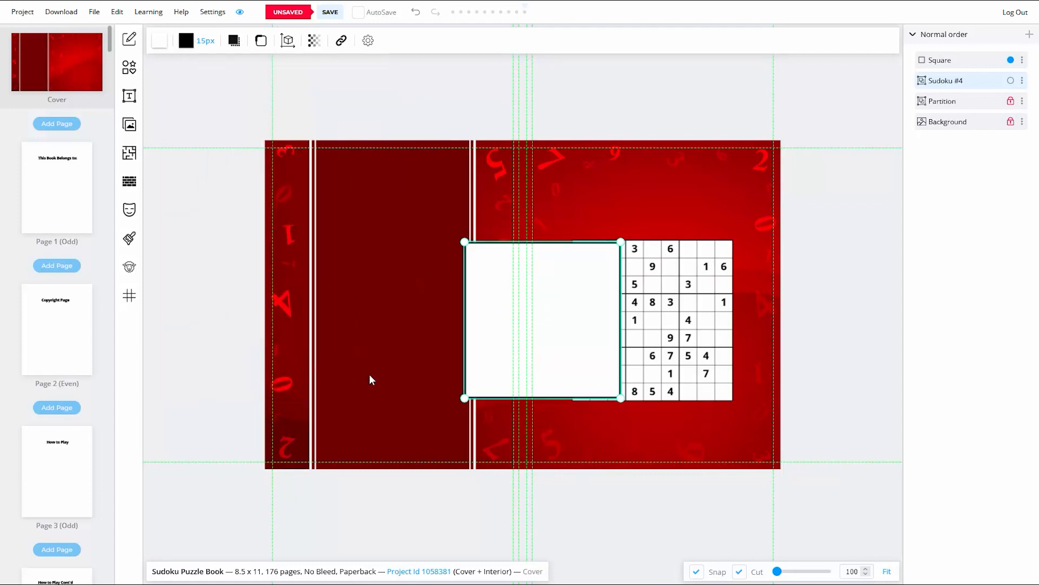
# Place the square behind the Sudoku #4 puzzle on the front cover and resize it into an even border slightly larger than the grid
pyautogui.moveTo(525, 318)
pyautogui.mouseDown()
pyautogui.moveTo(538, 304)
pyautogui.moveTo(626, 312)
pyautogui.mouseUp()
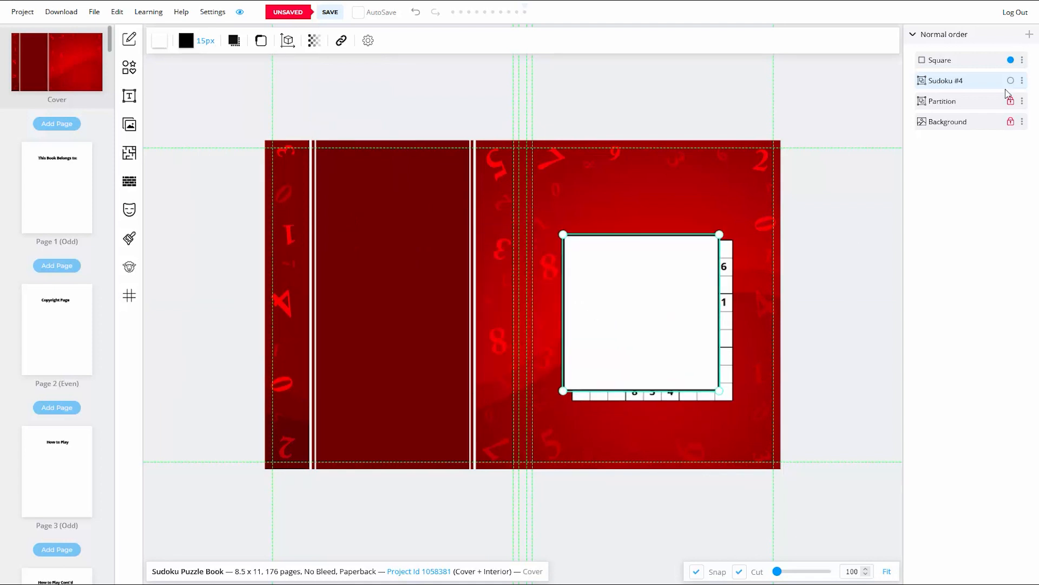
pyautogui.moveTo(975, 64); pyautogui.dragTo(977, 100)
pyautogui.moveTo(720, 391); pyautogui.dragTo(730, 402)
pyautogui.moveTo(674, 329); pyautogui.dragTo(685, 336)
pyautogui.moveTo(741, 230); pyautogui.dragTo(737, 233)
pyautogui.moveTo(705, 280); pyautogui.dragTo(706, 278)
pyautogui.moveTo(739, 233); pyautogui.dragTo(737, 235)
pyautogui.moveTo(703, 274); pyautogui.dragTo(704, 273)
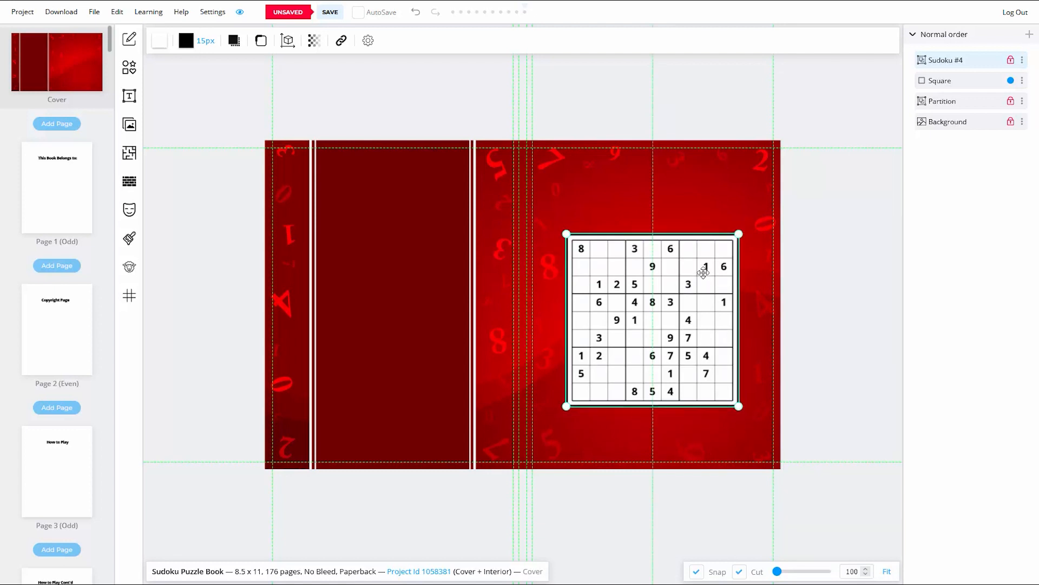
# Unlock the Sudoku #4 puzzle and group it with the square behind it
pyautogui.click(877, 239)
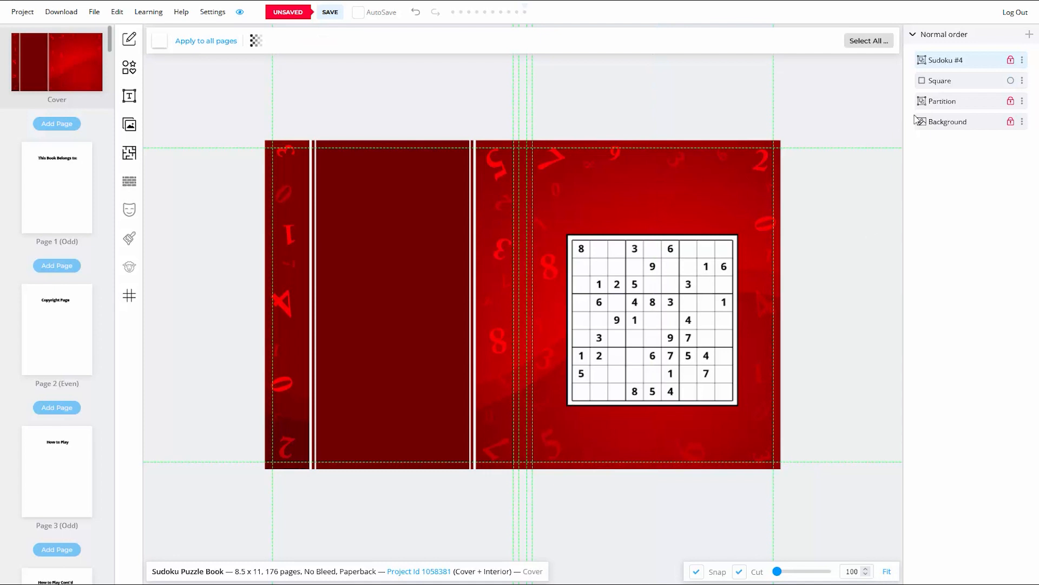
pyautogui.click(1011, 61)
pyautogui.moveTo(820, 181); pyautogui.dragTo(681, 393)
pyautogui.rightClick(657, 325)
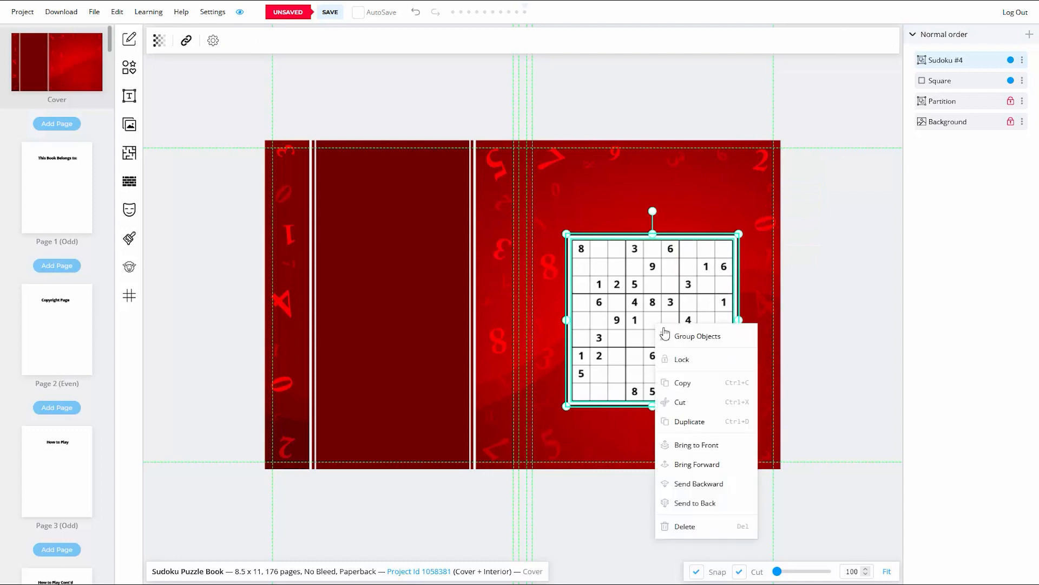
pyautogui.click(690, 336)
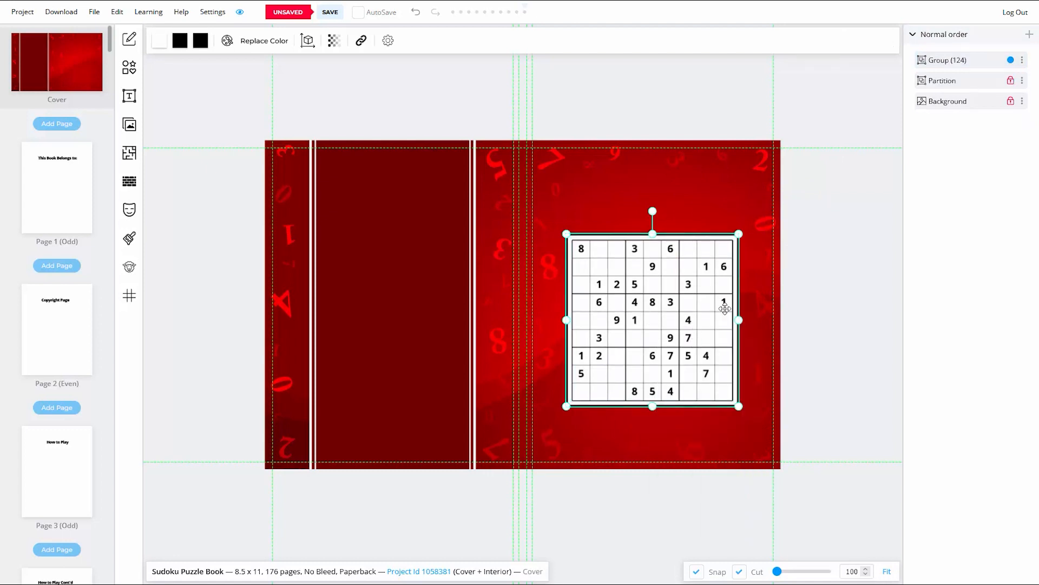
# Rename the group of the sudoku grid and its square as Puzzle
pyautogui.click(1021, 61)
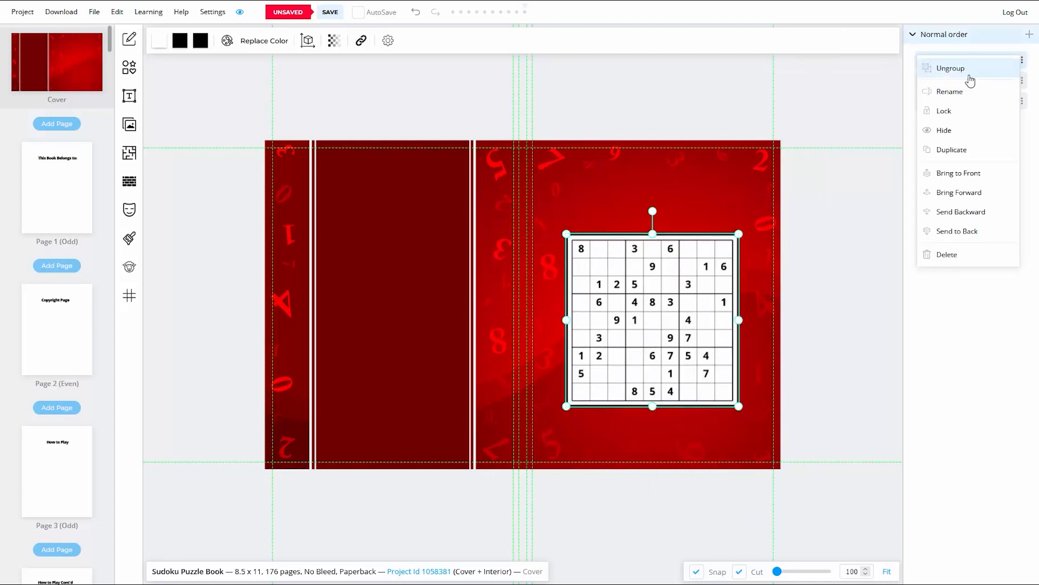
pyautogui.click(944, 93)
pyautogui.write('Puzzle')
pyautogui.click(569, 322)
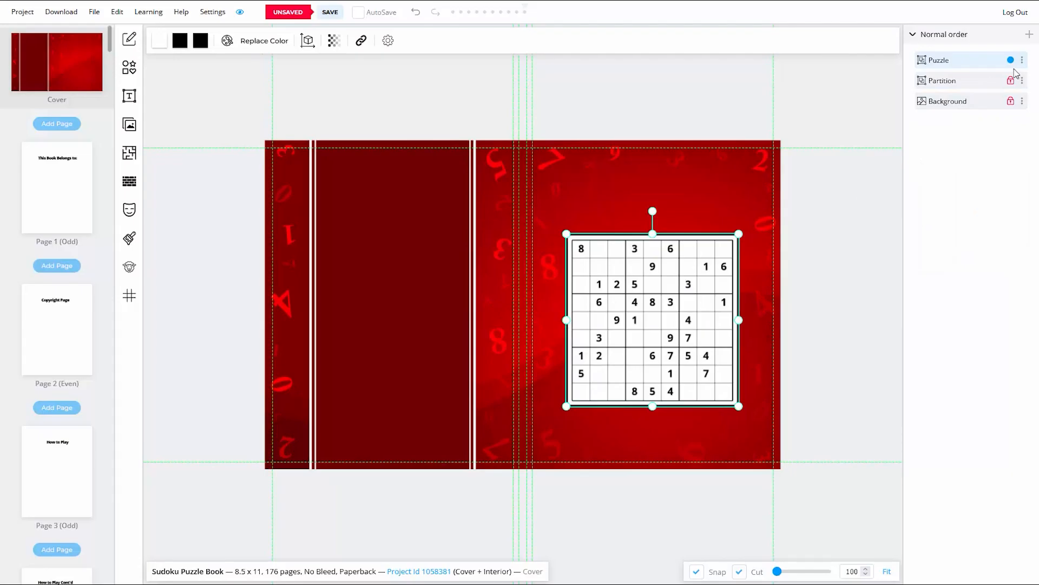
# Lock the Puzzle group and save the project
pyautogui.click(1022, 60)
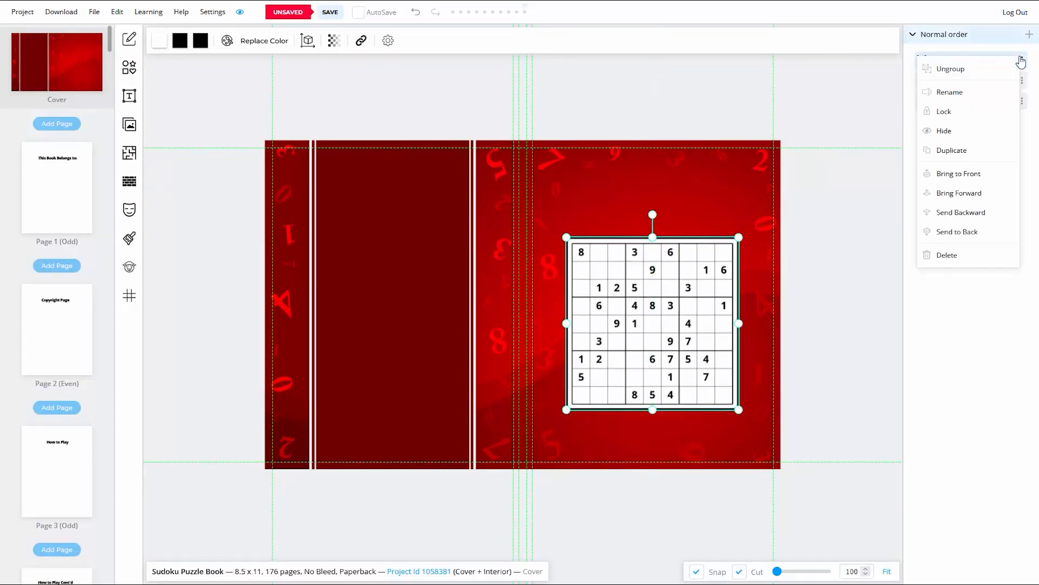
pyautogui.click(942, 109)
pyautogui.click(330, 11)
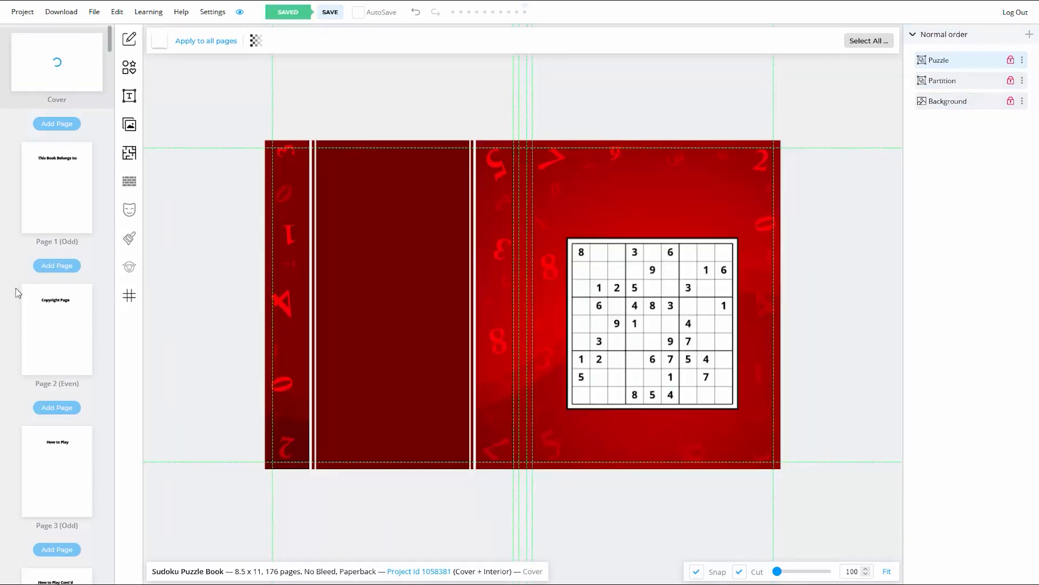
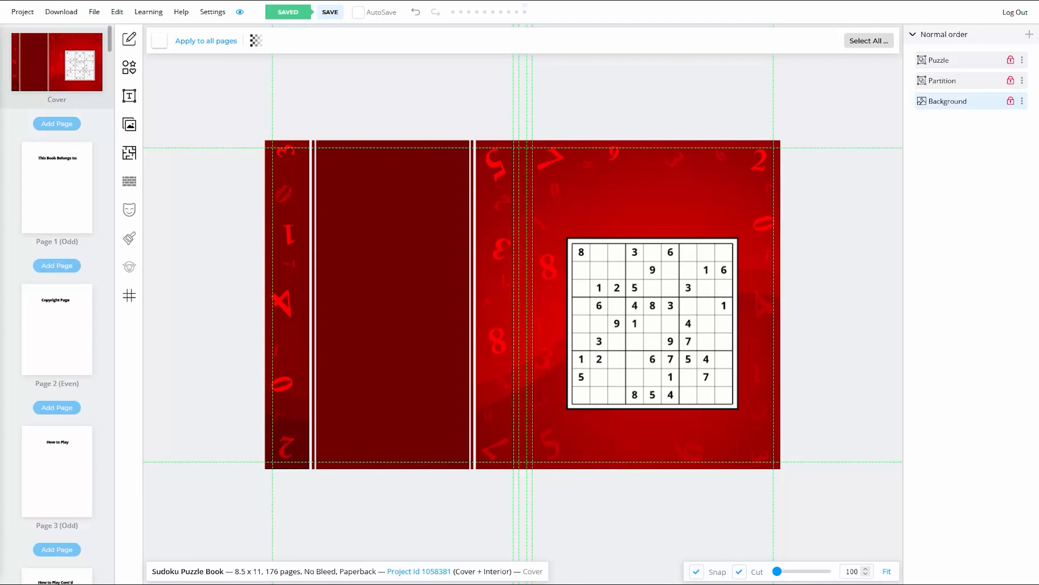
# Add a heading text to the cover and replace its placeholder wording with "sudoku"
pyautogui.click(130, 97)
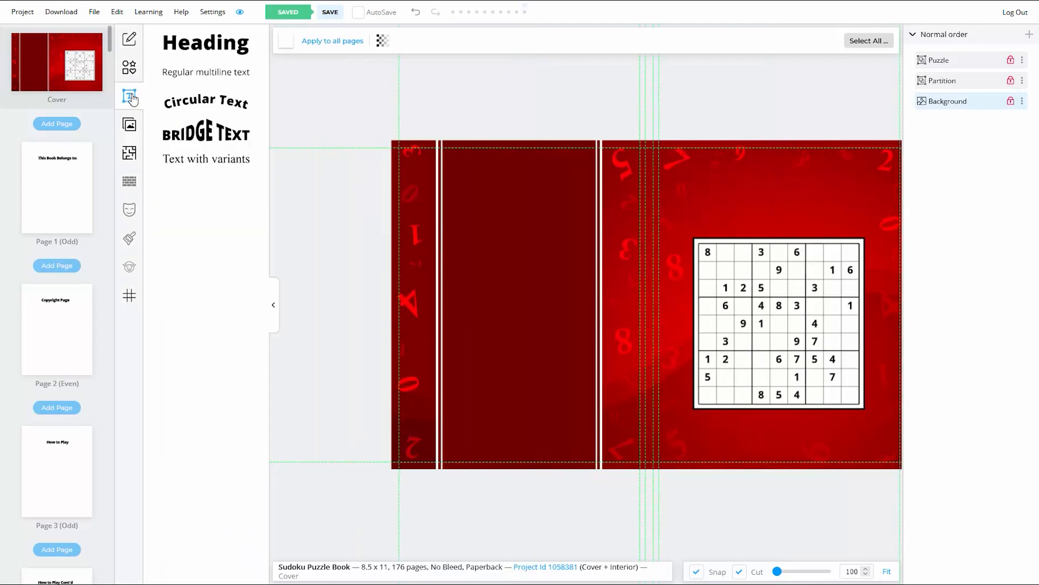
pyautogui.click(204, 45)
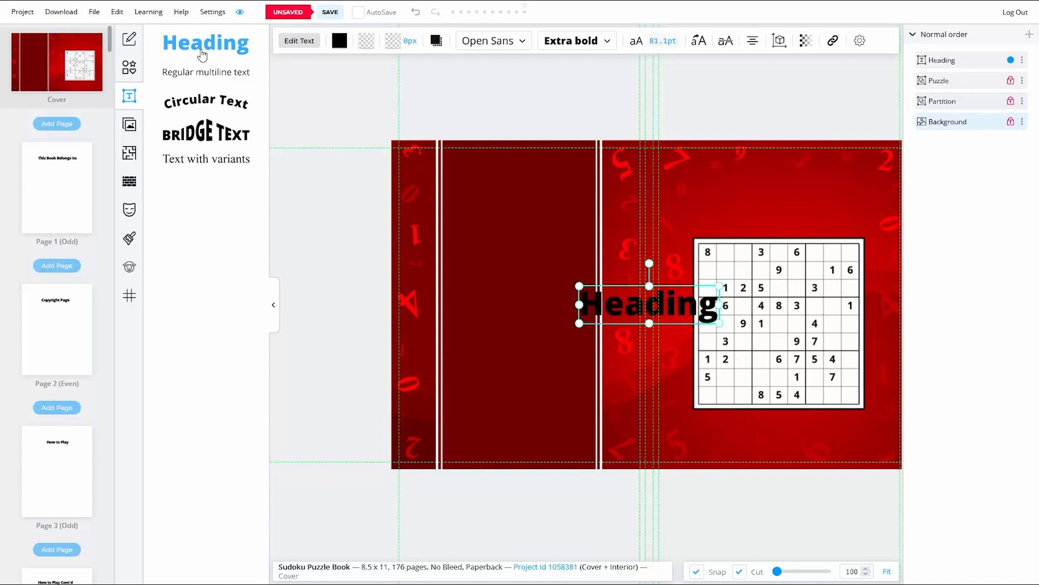
pyautogui.click(273, 304)
pyautogui.hotkey('ctrl', 'a')
pyautogui.press('BackSpace')
pyautogui.write('sudoku')
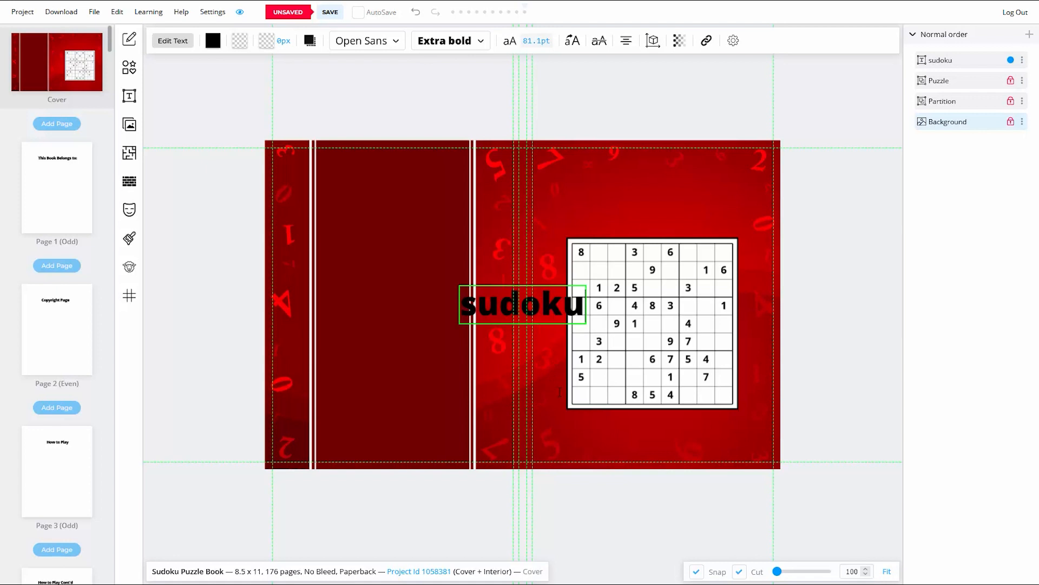
pyautogui.press('Escape')
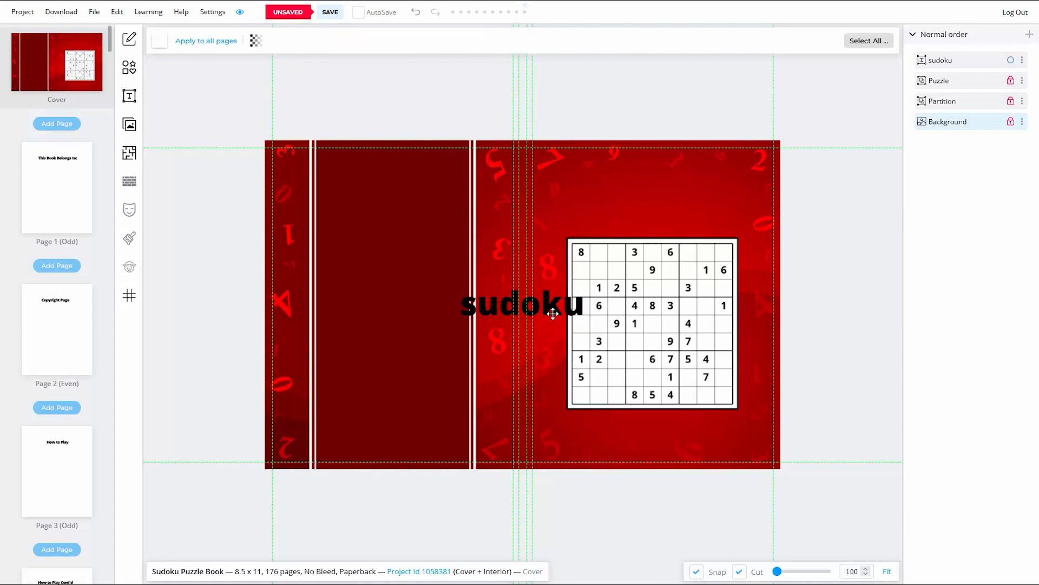
# Convert the sudoku heading to upper case and set its text alignment to Center
pyautogui.click(553, 314)
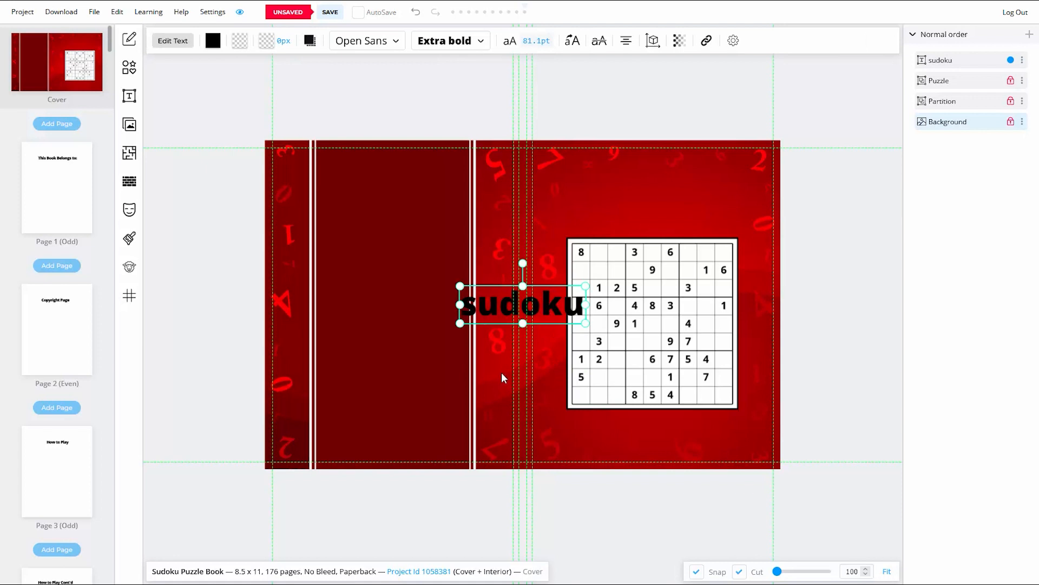
pyautogui.click(573, 42)
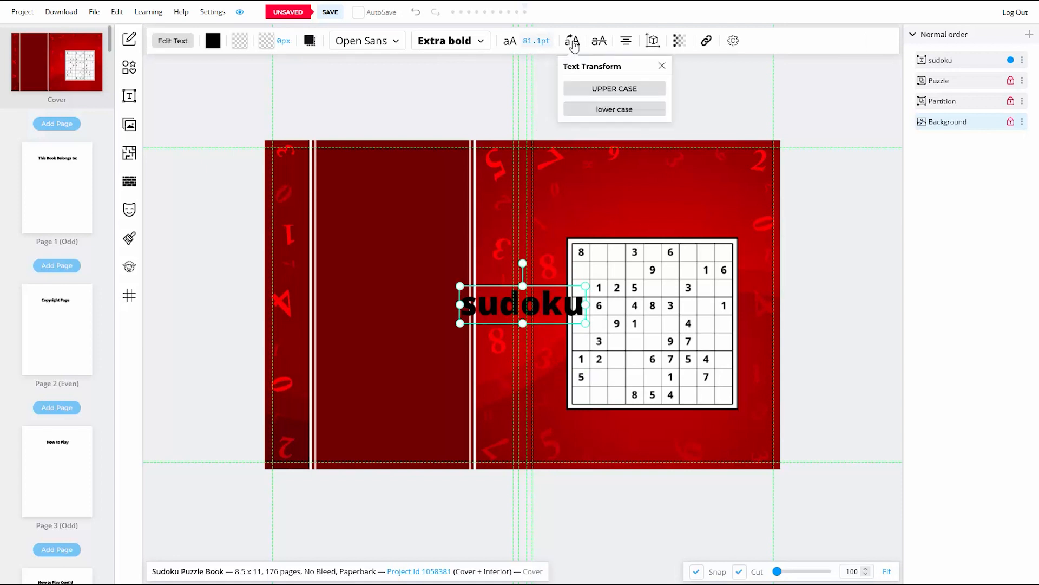
pyautogui.click(598, 91)
pyautogui.click(662, 68)
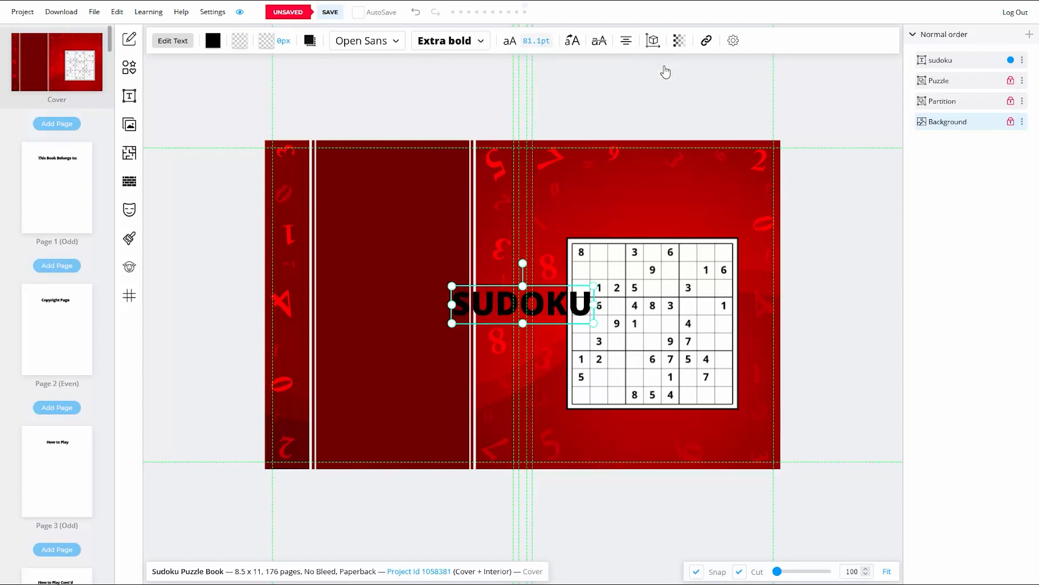
pyautogui.click(627, 44)
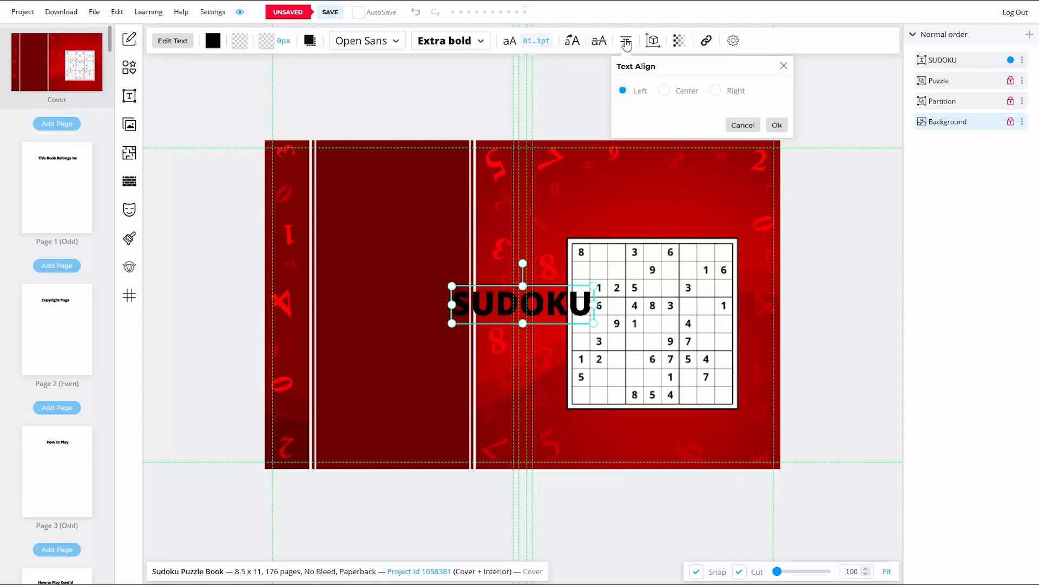
pyautogui.click(665, 91)
pyautogui.click(777, 125)
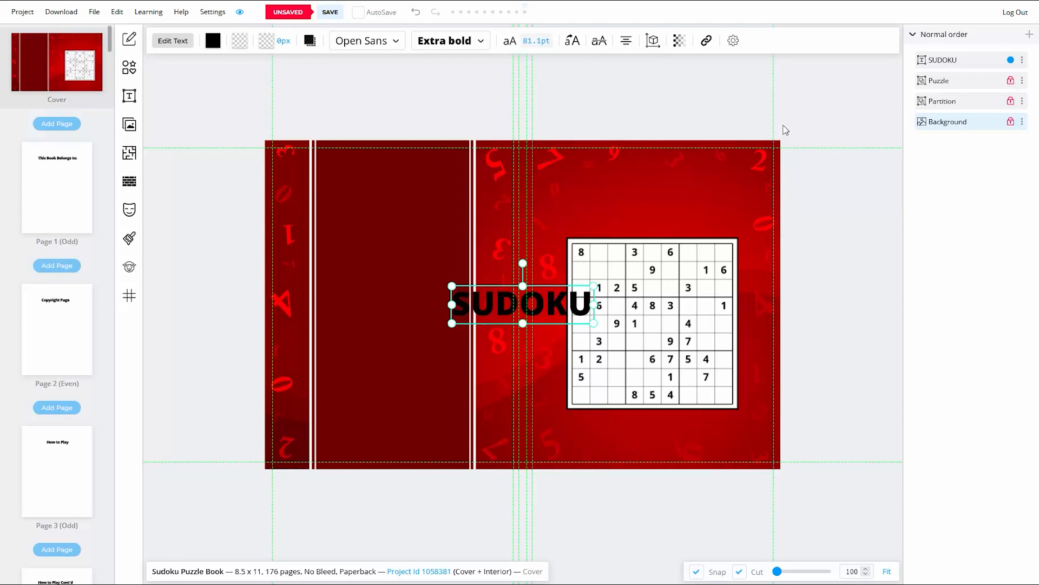
# Colour the SUDOKU heading white and place it above the puzzle on the front cover
pyautogui.click(216, 45)
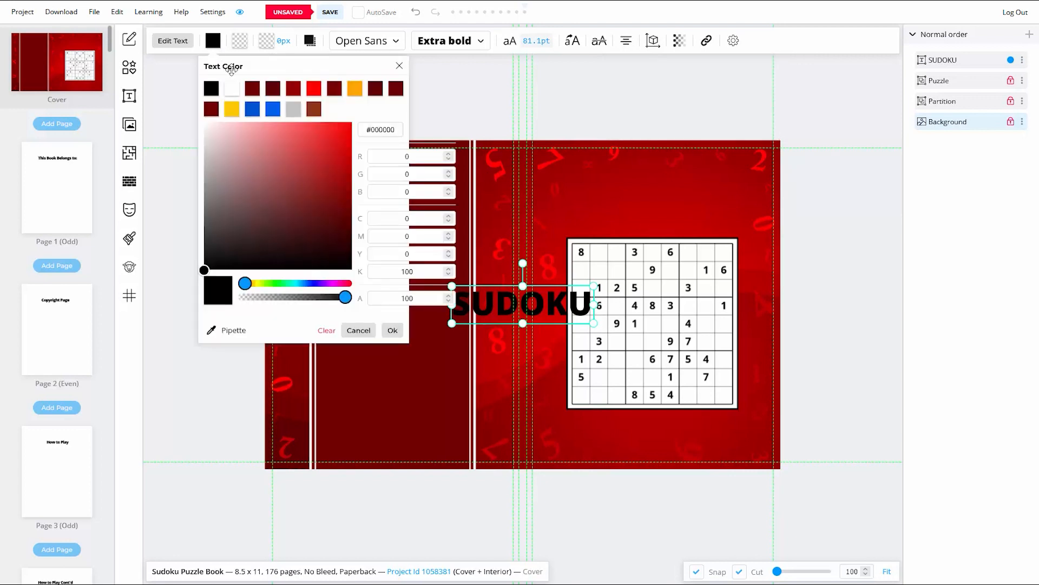
pyautogui.click(232, 88)
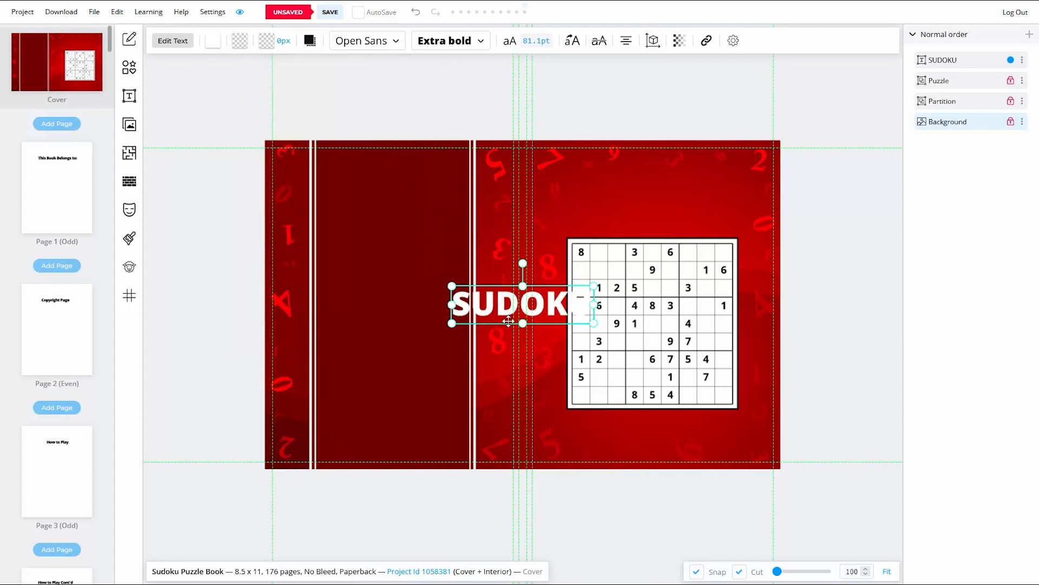
pyautogui.moveTo(513, 312); pyautogui.dragTo(639, 214)
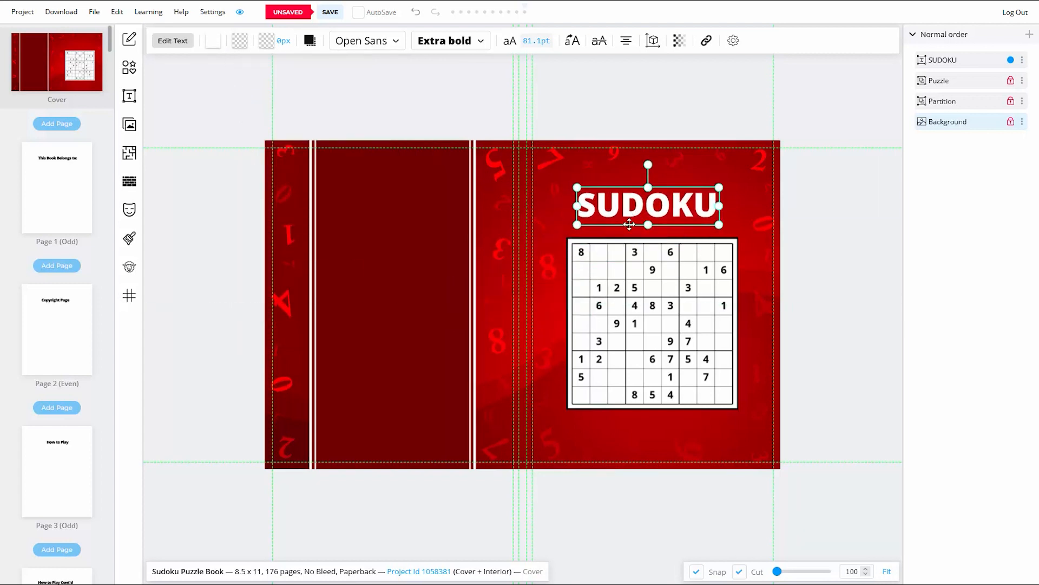
# Change the SUDOKU heading's font to Anton
pyautogui.click(400, 45)
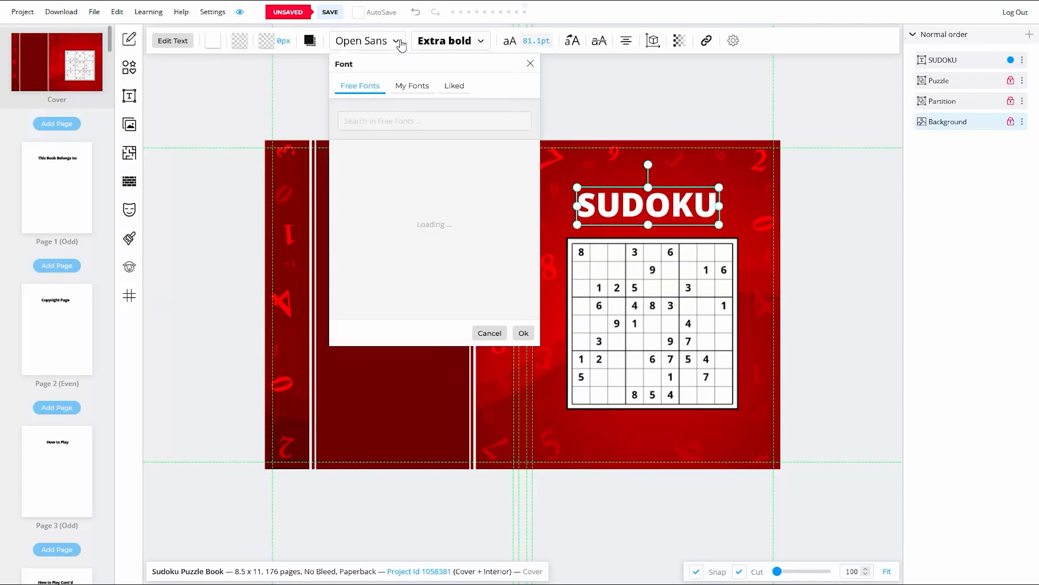
pyautogui.click(355, 175)
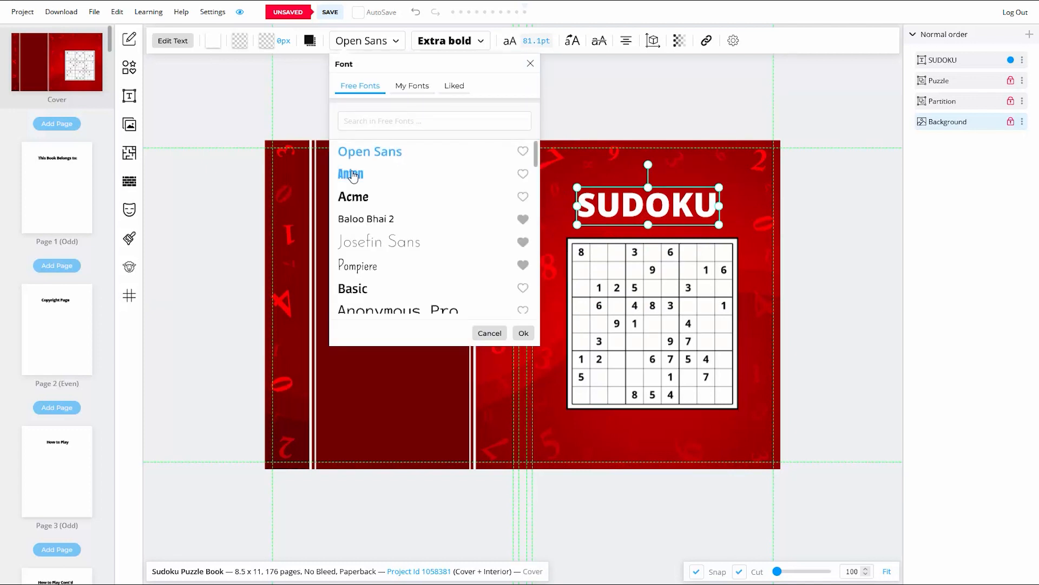
pyautogui.click(524, 333)
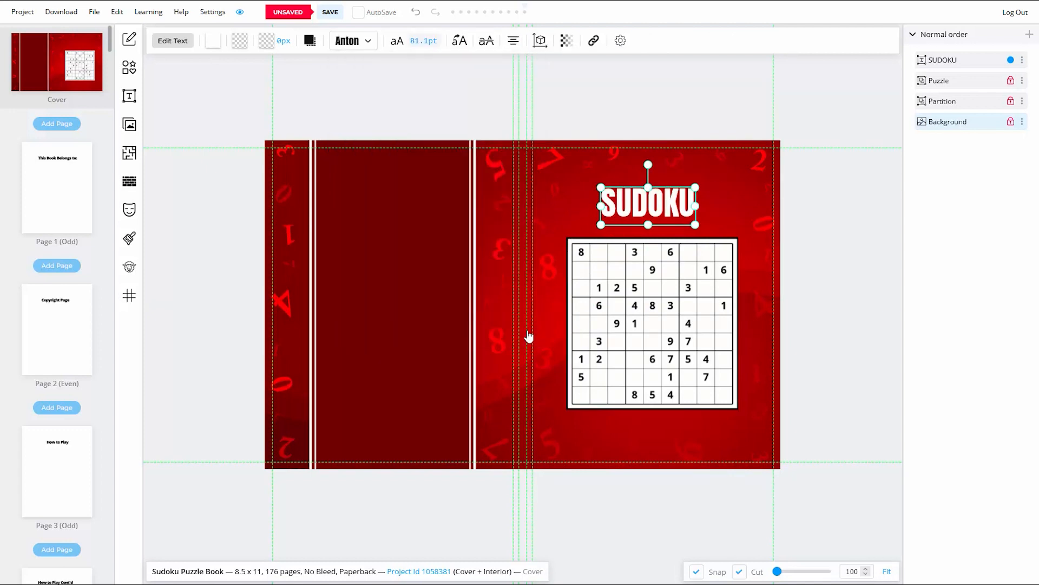
# Set the SUDOKU heading's font size to 149 pt and its character spacing to 10
pyautogui.click(421, 41)
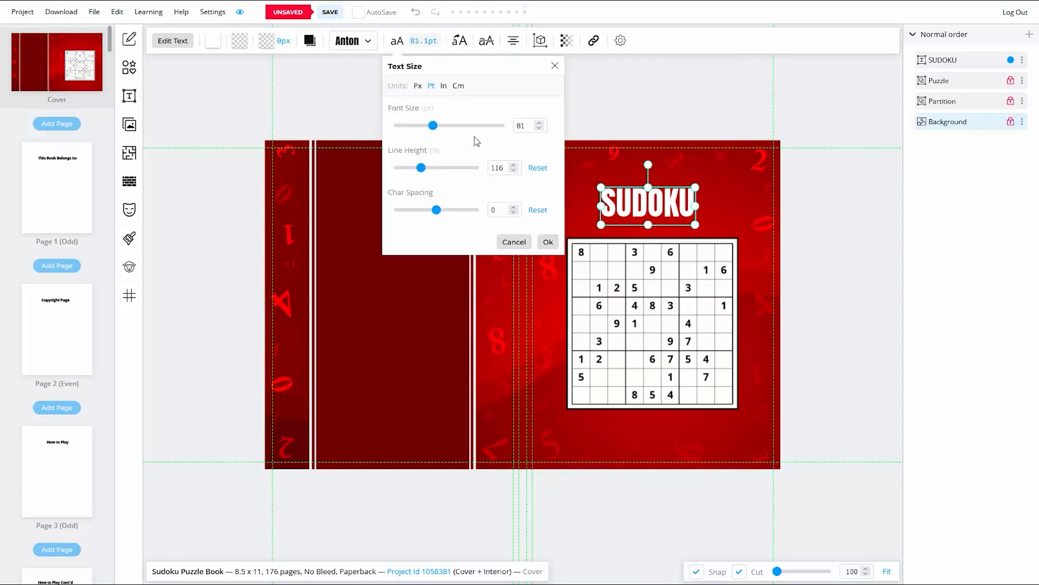
pyautogui.moveTo(525, 125); pyautogui.dragTo(511, 127)
pyautogui.moveTo(433, 125); pyautogui.dragTo(462, 124)
pyautogui.moveTo(508, 64); pyautogui.dragTo(389, 106)
pyautogui.moveTo(343, 166); pyautogui.dragTo(348, 167)
pyautogui.click(374, 251)
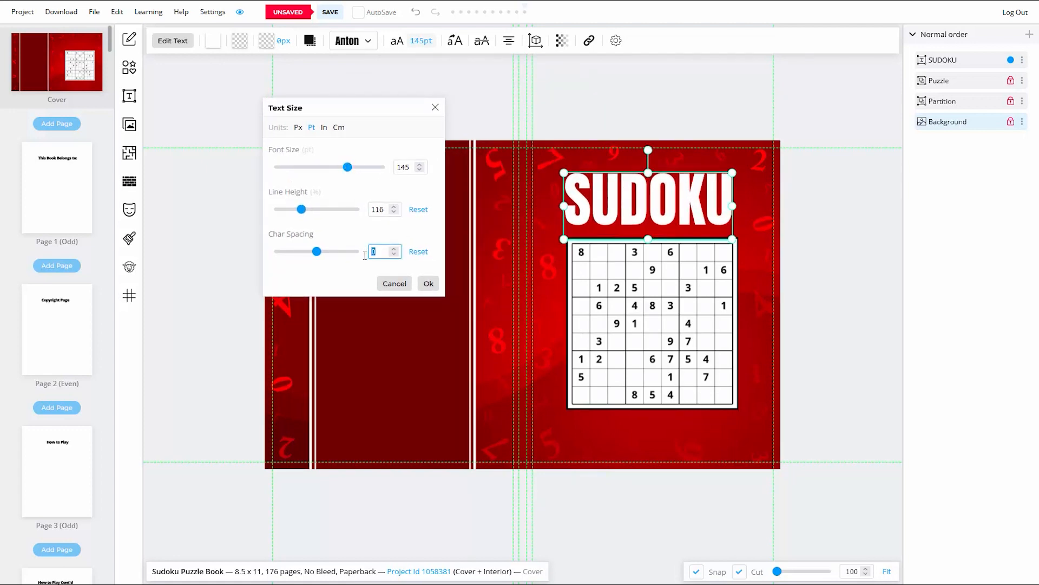
pyautogui.click(373, 234)
pyautogui.moveTo(348, 167); pyautogui.dragTo(349, 166)
pyautogui.moveTo(608, 192); pyautogui.dragTo(618, 197)
pyautogui.moveTo(348, 168); pyautogui.dragTo(350, 169)
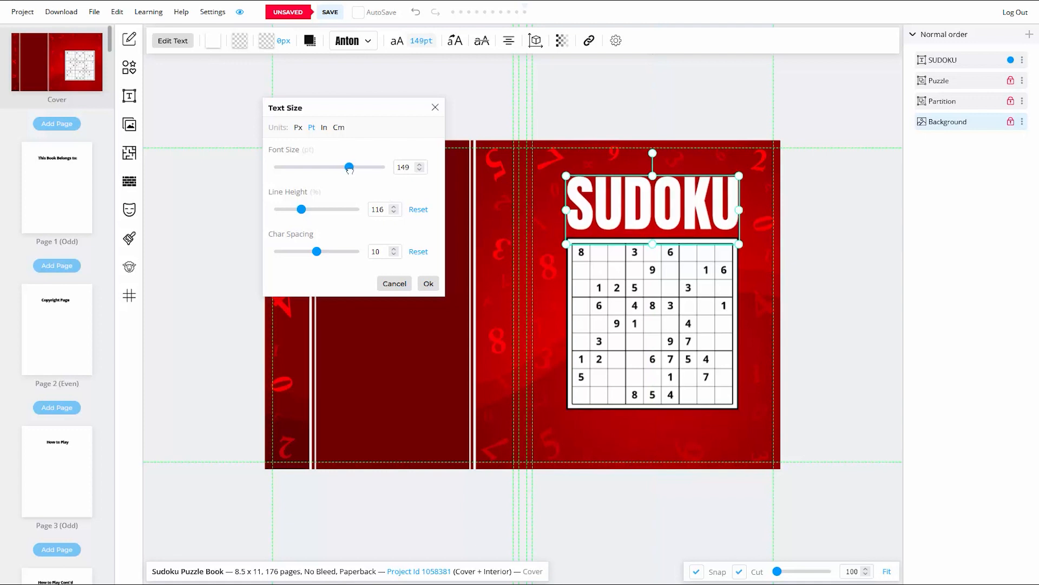
pyautogui.click(401, 261)
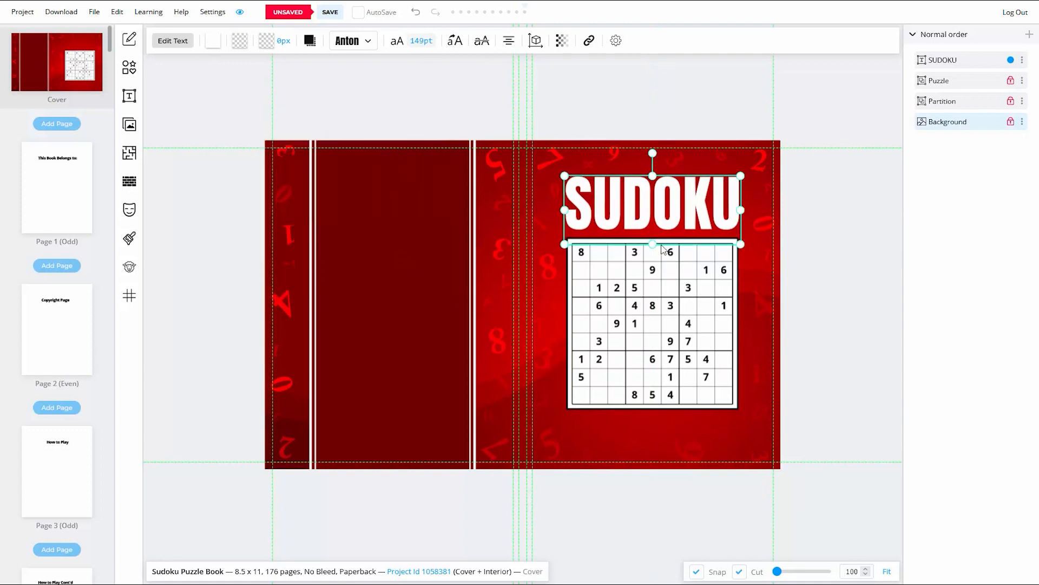
# Reduce the SUDOKU heading's height slightly and position it clear above the puzzle on the front cover
pyautogui.moveTo(653, 244); pyautogui.dragTo(665, 204)
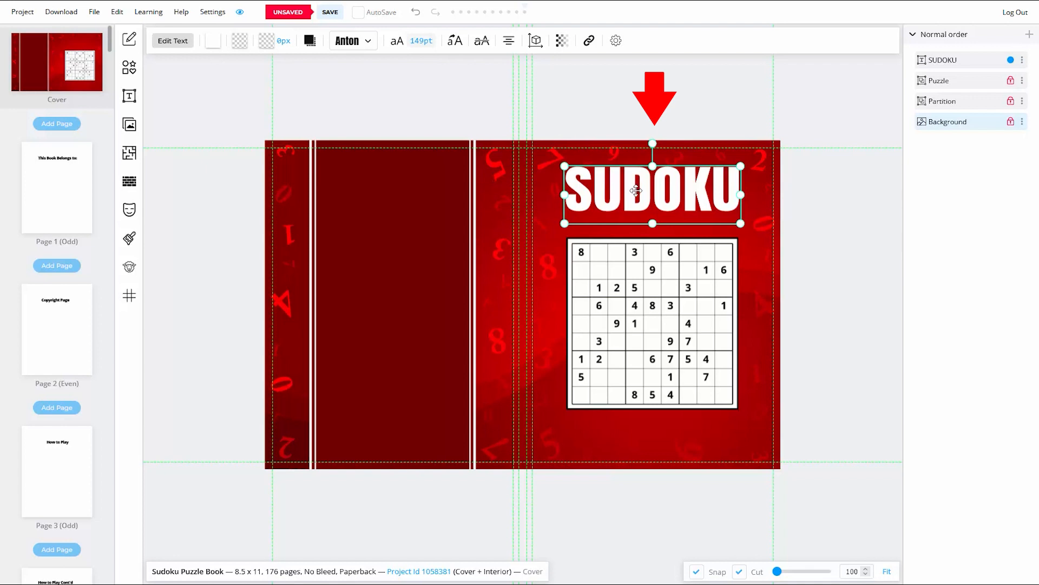
pyautogui.moveTo(636, 190); pyautogui.dragTo(636, 190)
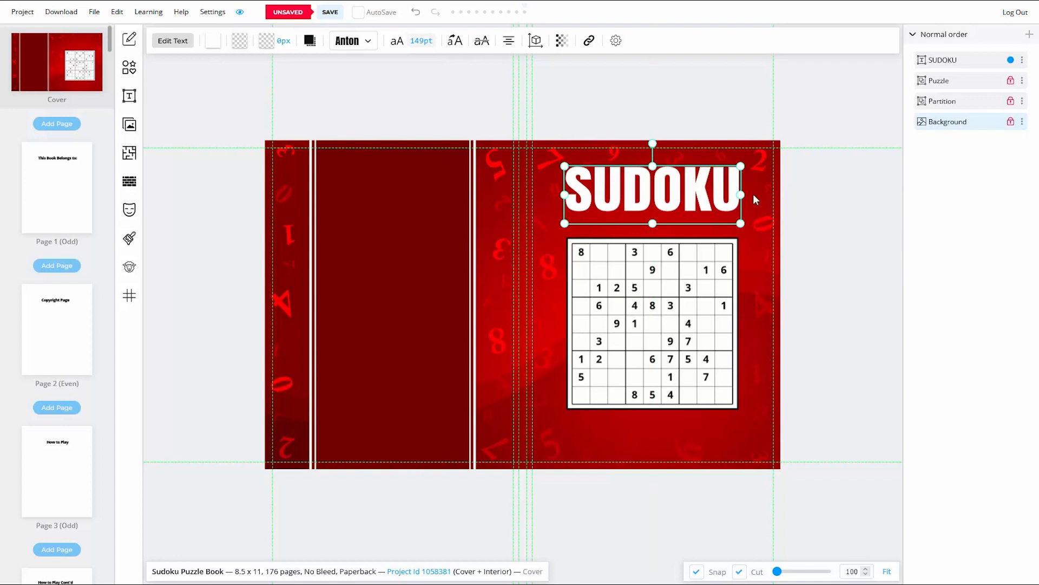
pyautogui.click(834, 188)
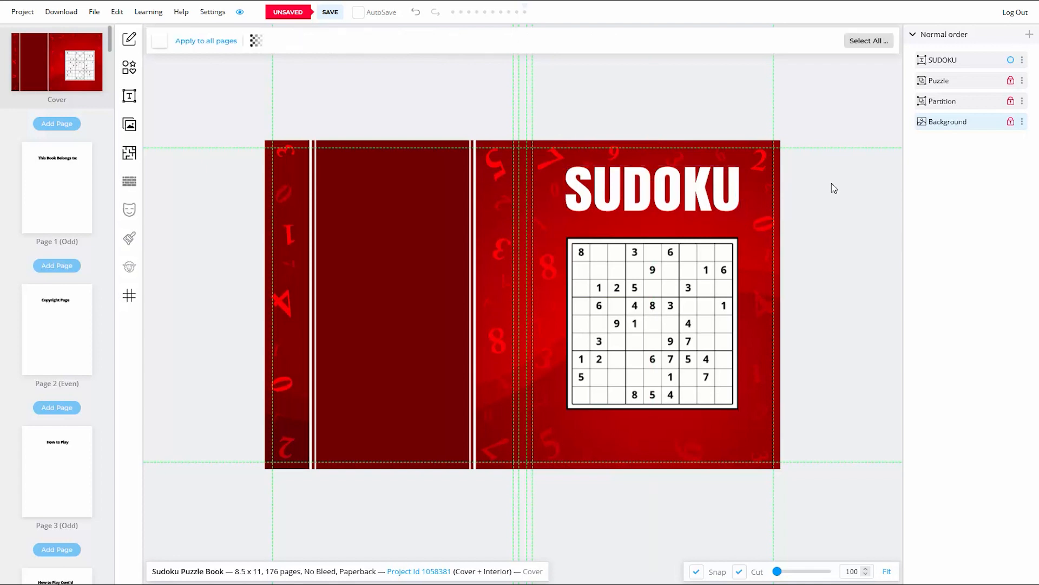
# Duplicate the SUDOKU heading in place and lock the upper copy
pyautogui.click(714, 194)
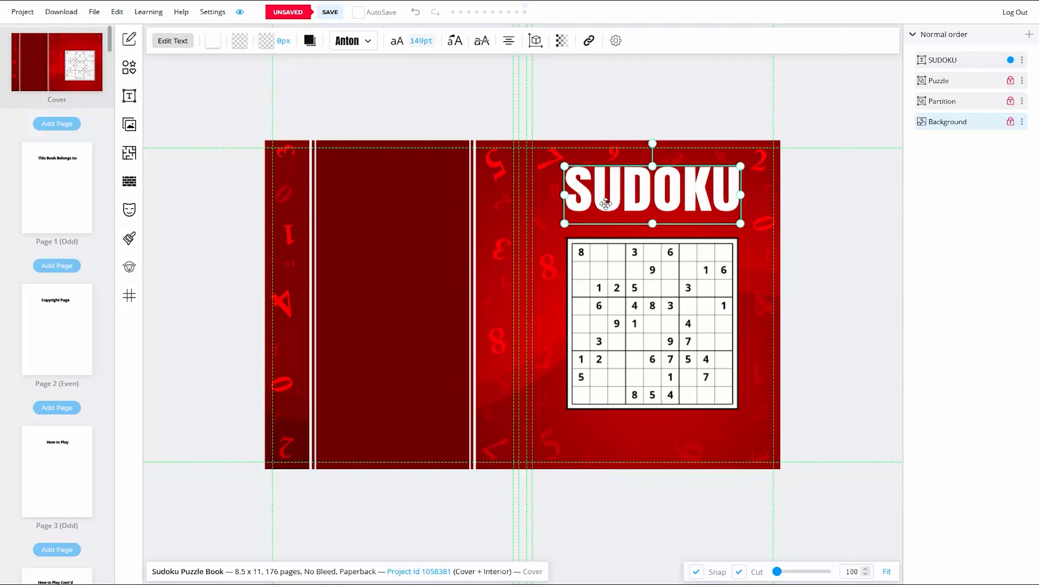
pyautogui.rightClick(642, 188)
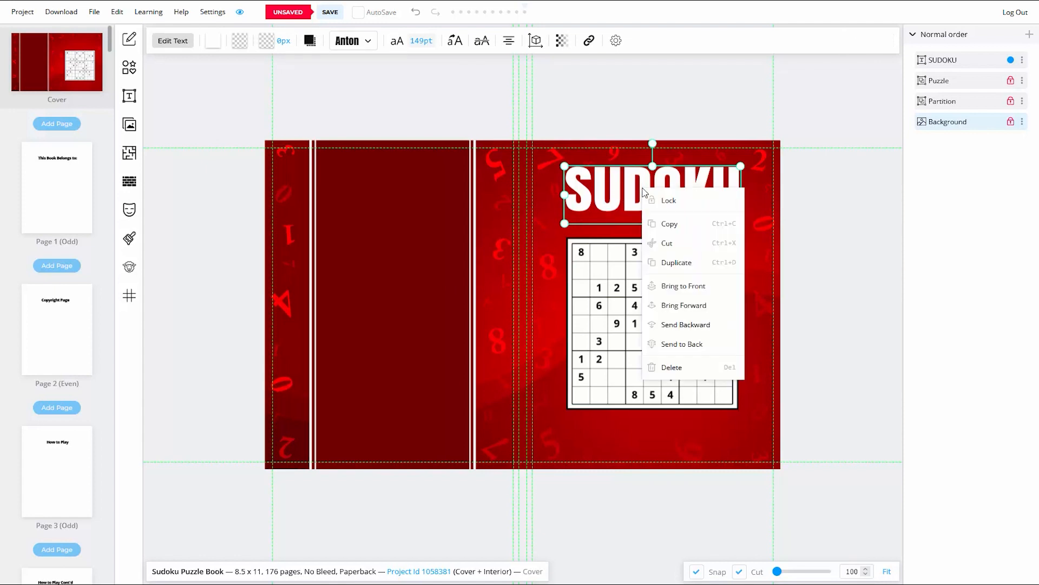
pyautogui.click(672, 264)
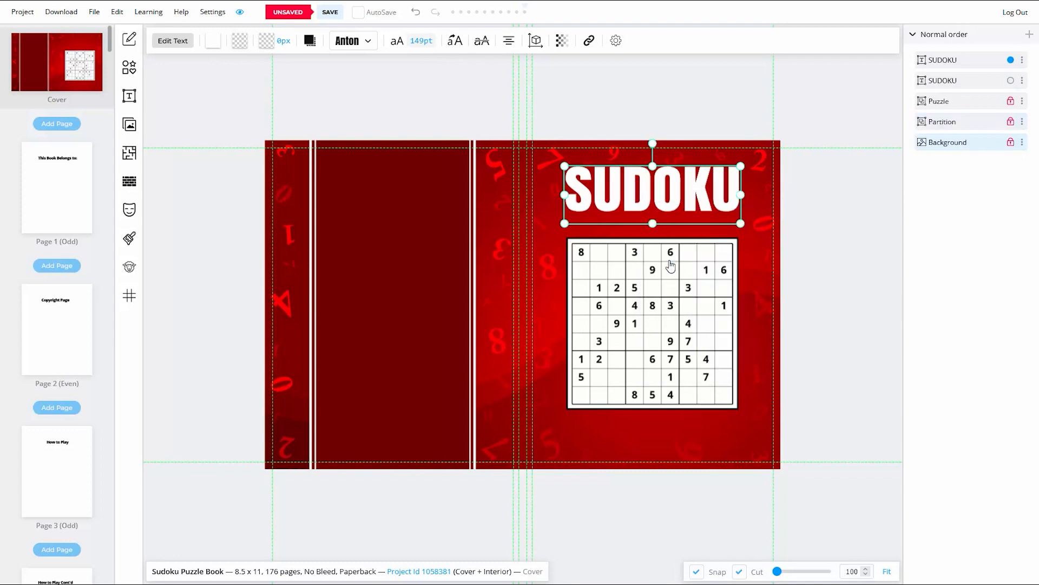
pyautogui.click(1022, 60)
pyautogui.click(959, 92)
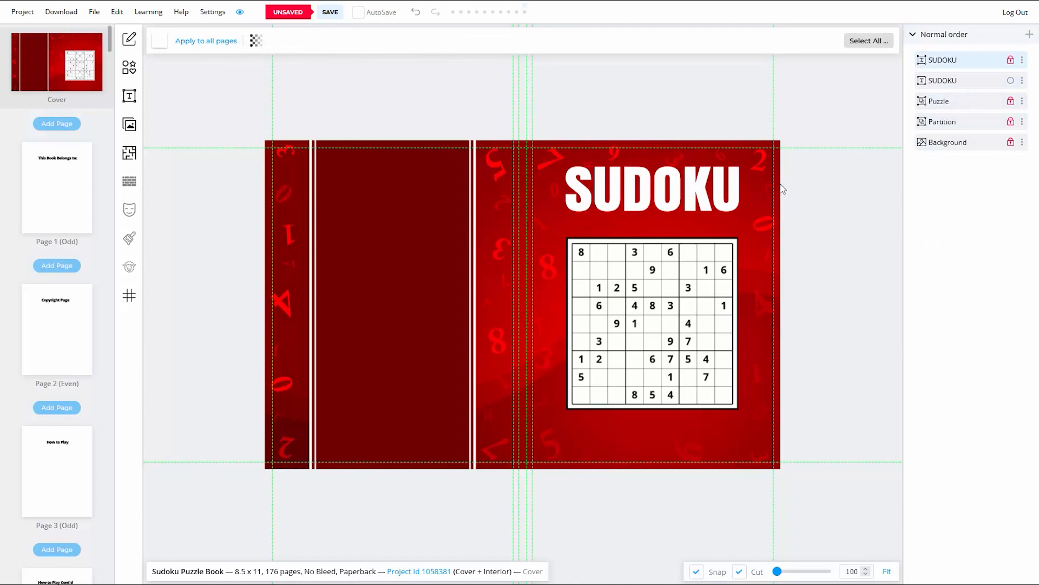
# Colour the lower SUDOKU copy black and nudge it slightly down and to the right as a drop shadow
pyautogui.click(706, 186)
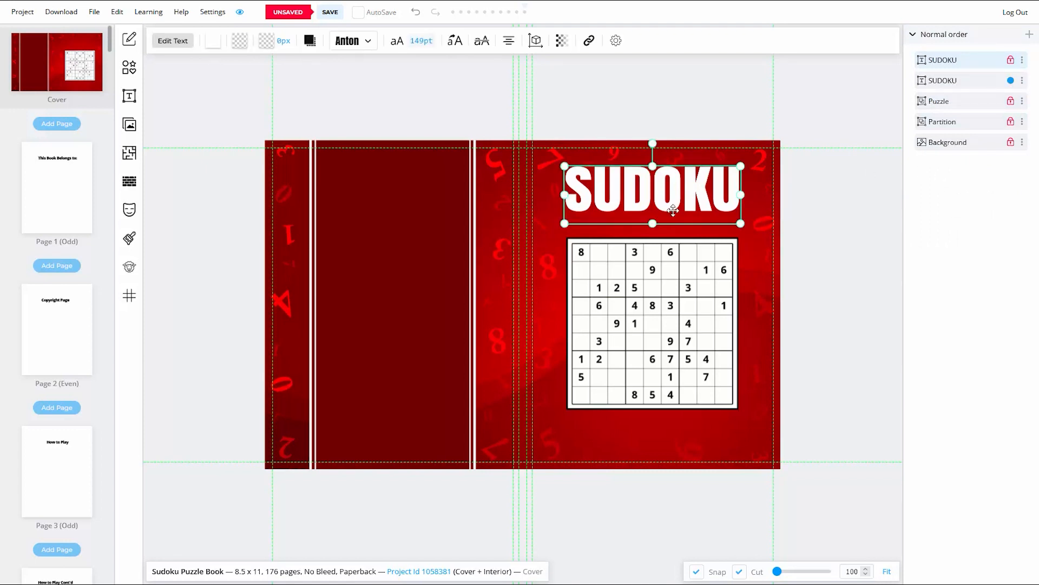
pyautogui.click(212, 40)
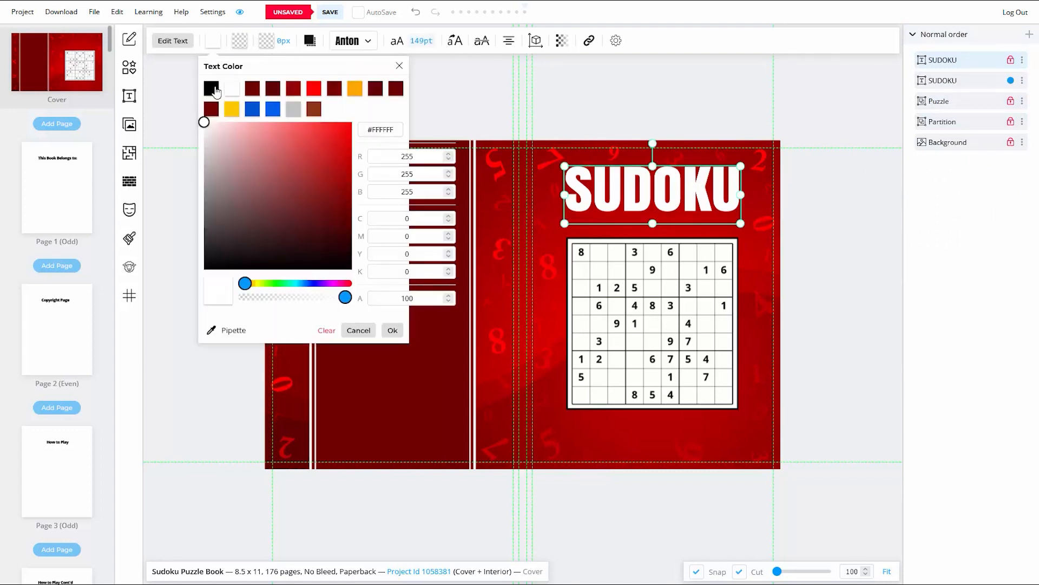
pyautogui.click(216, 93)
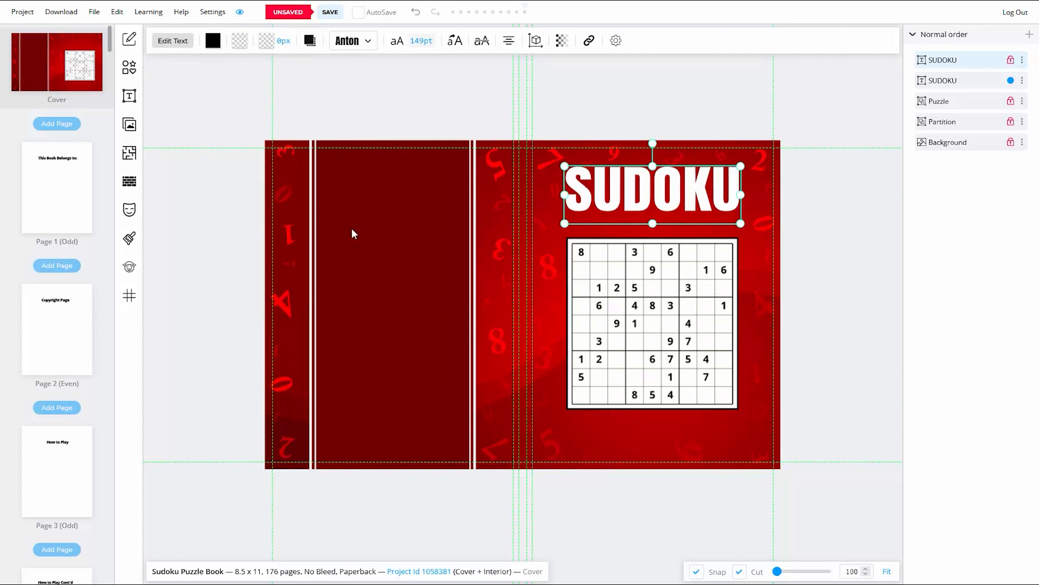
pyautogui.press('Down')
pyautogui.press('Down')
pyautogui.press('Down')
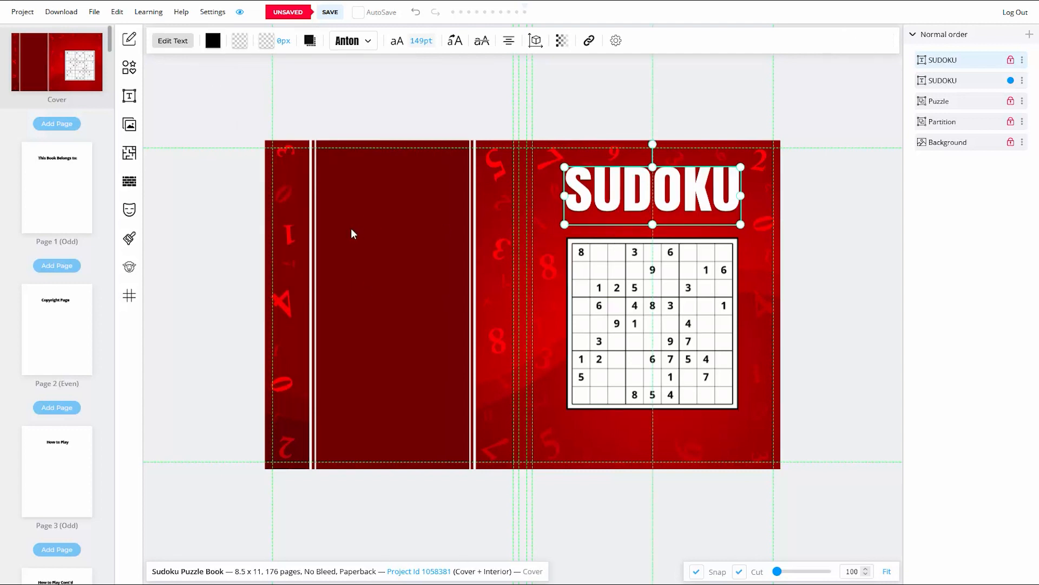
pyautogui.press('Right')
pyautogui.press('Right')
pyautogui.press('Right')
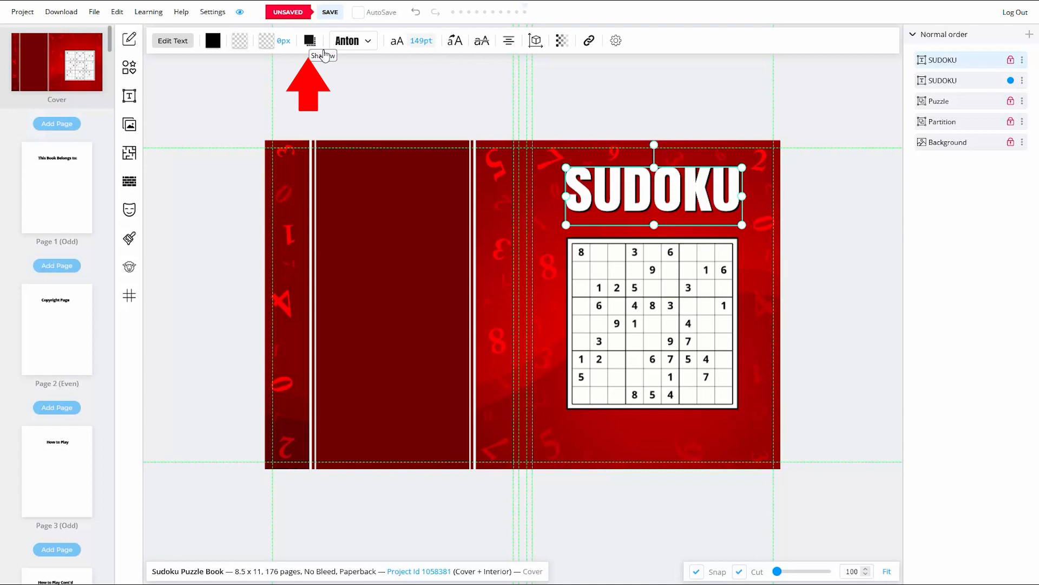
# Unlock the white SUDOKU copy and group it with the black shadow copy
pyautogui.click(1010, 60)
pyautogui.moveTo(847, 142); pyautogui.dragTo(633, 215)
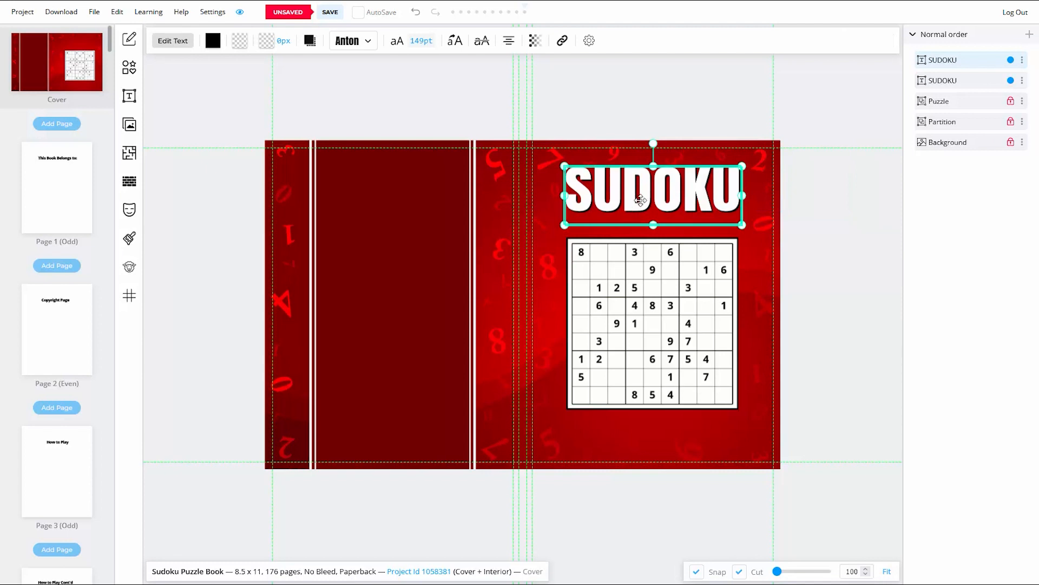
pyautogui.rightClick(642, 202)
pyautogui.click(683, 213)
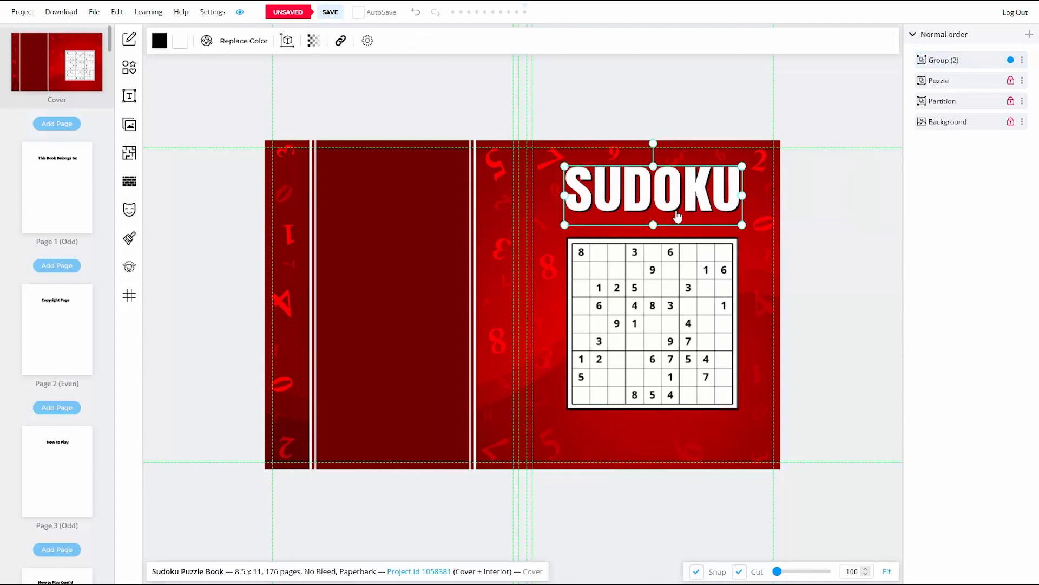
# Rename the grouped title object as Sudoku
pyautogui.click(1022, 59)
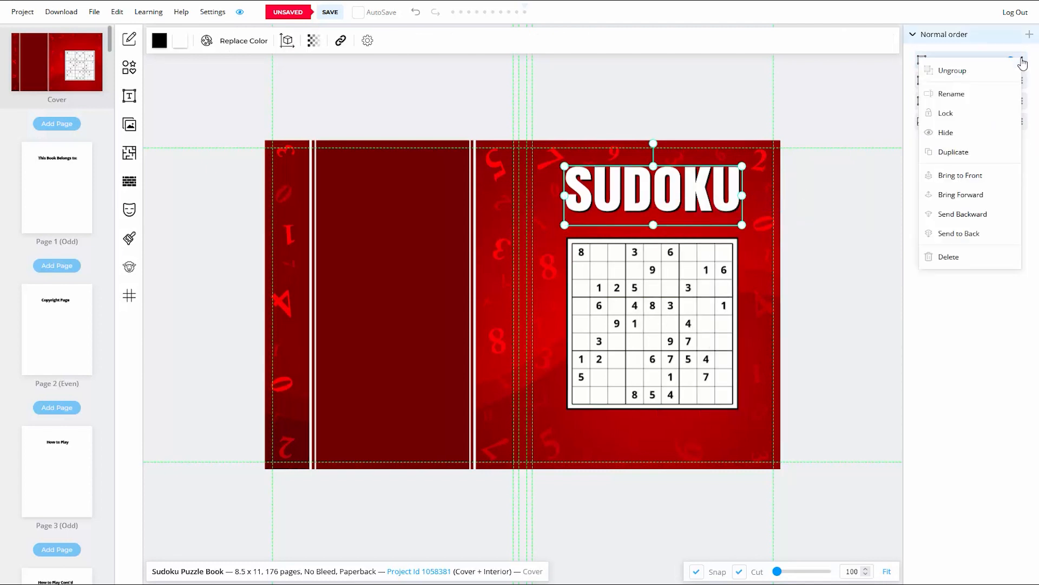
pyautogui.click(951, 93)
pyautogui.write('Sudoku')
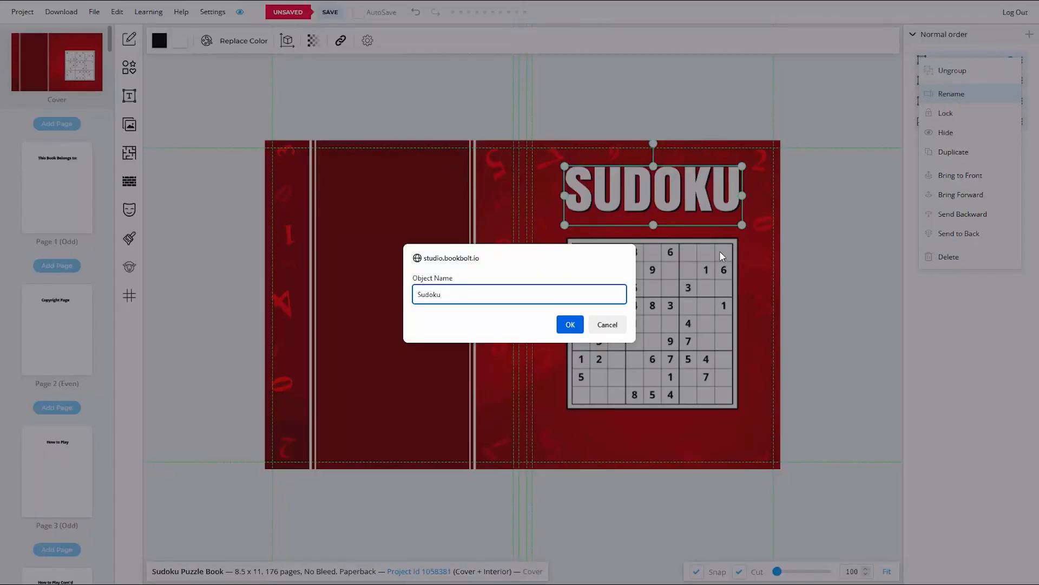
pyautogui.click(570, 326)
# Lock the Sudoku group and save the project
pyautogui.click(1022, 60)
pyautogui.click(934, 108)
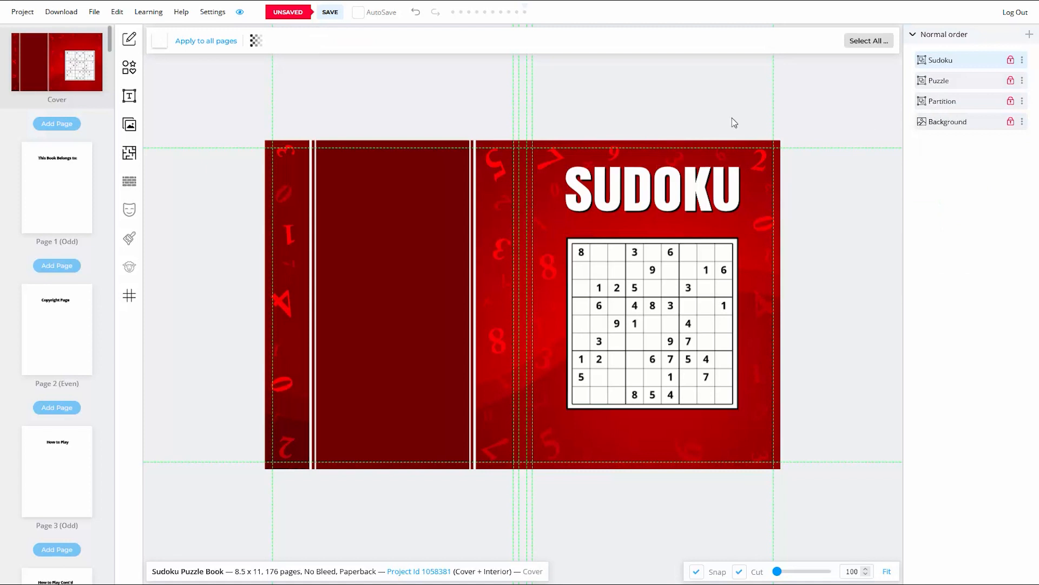
pyautogui.click(330, 12)
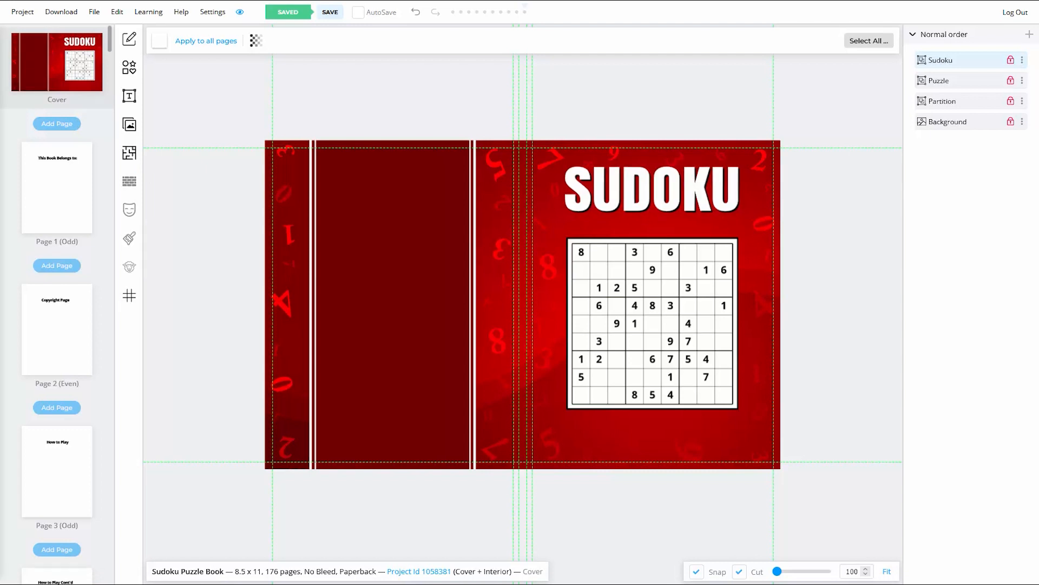
# Add another heading text to the cover and replace its placeholder wording with "1000+ puzzles"
pyautogui.click(129, 96)
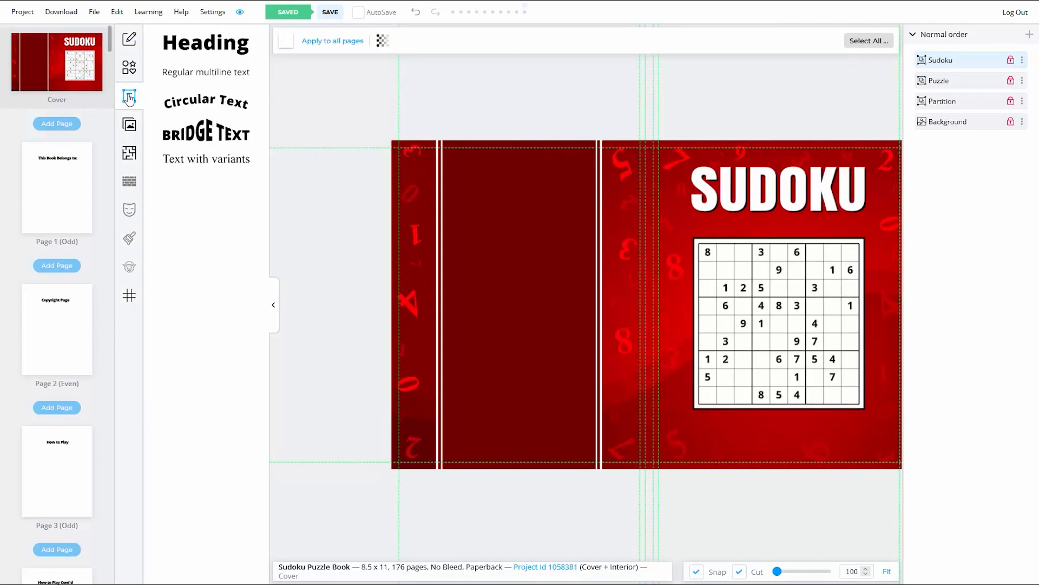
pyautogui.click(202, 46)
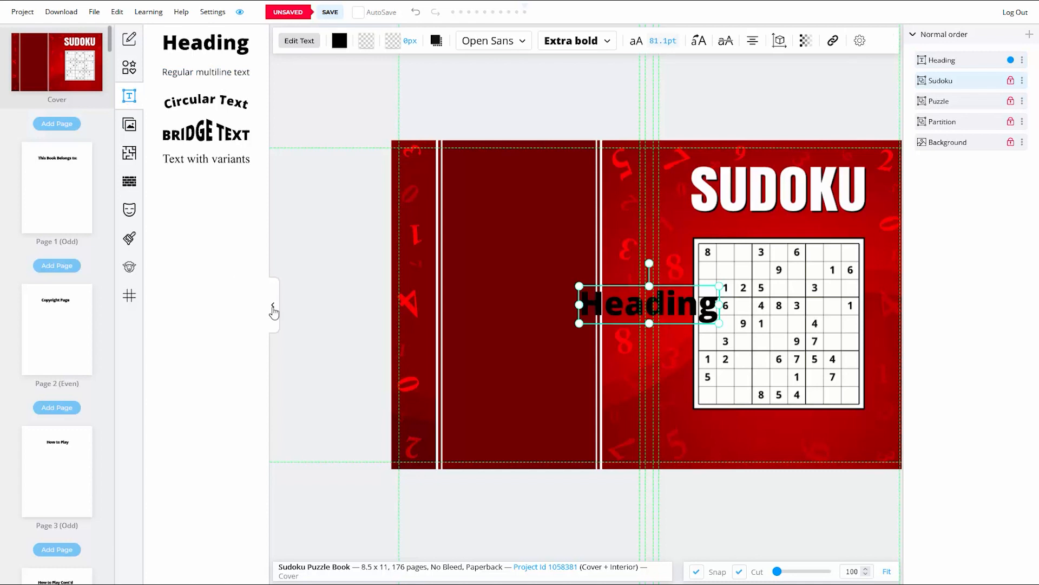
pyautogui.click(273, 305)
pyautogui.doubleClick(584, 307)
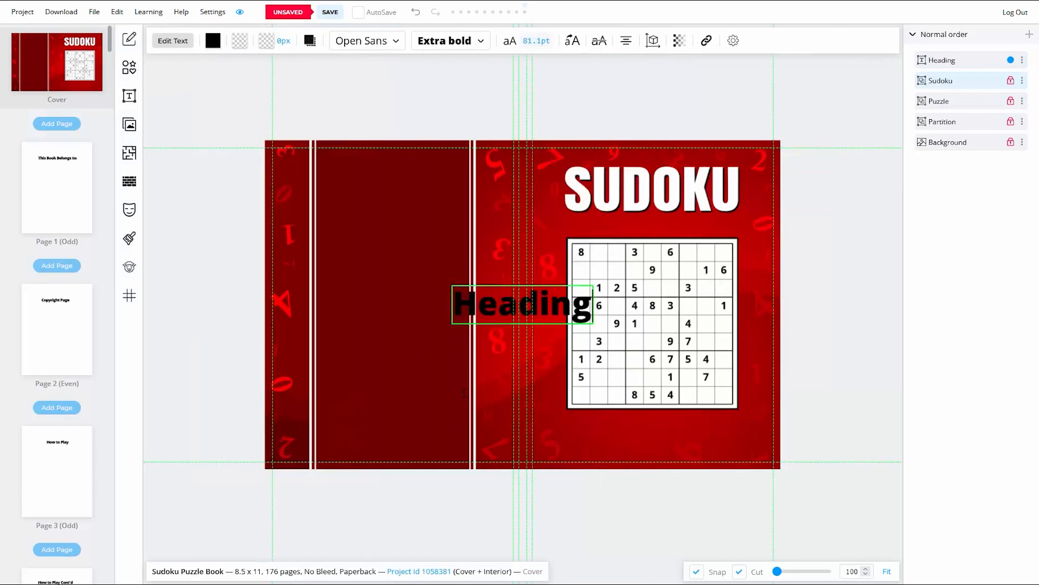
pyautogui.hotkey('ctrl', 'a')
pyautogui.write('1000+ puzzles')
pyautogui.press('Escape')
pyautogui.click(513, 301)
# Change the 1000+ puzzles text's font style to Bold
pyautogui.click(477, 41)
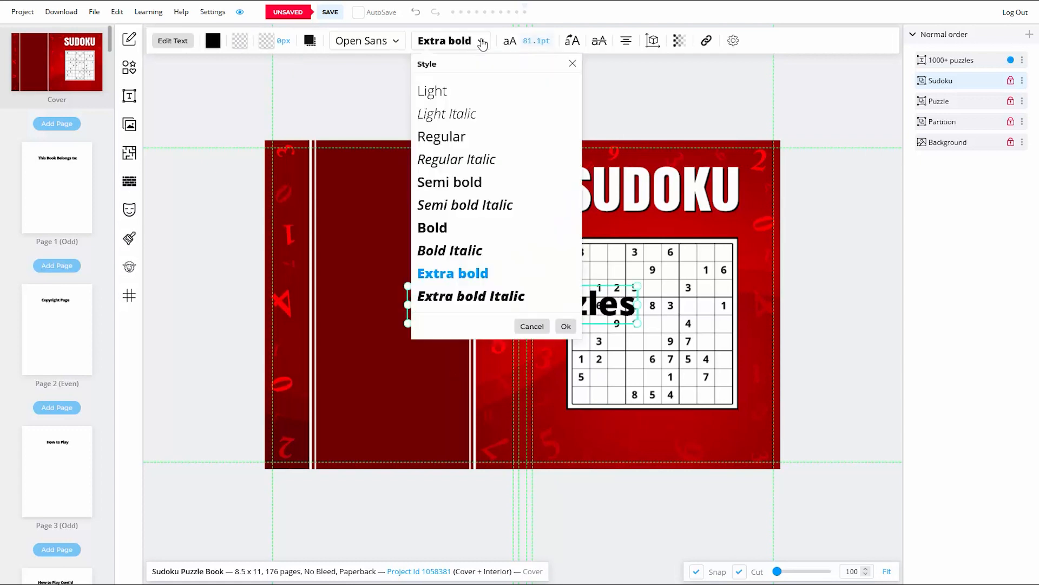
pyautogui.click(440, 238)
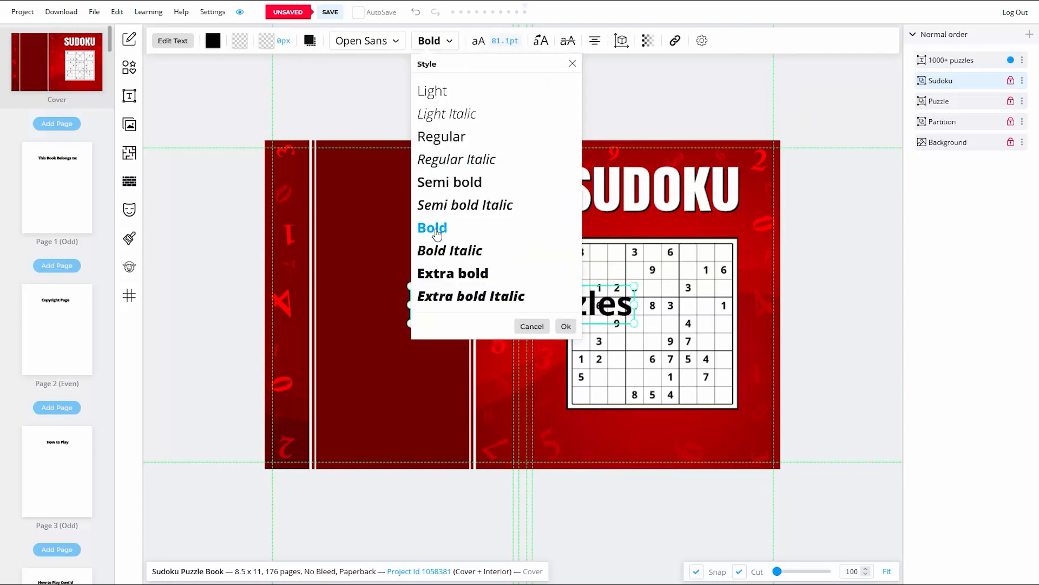
pyautogui.click(572, 64)
# Convert the 1000+ puzzles text to upper case and set its alignment to Center
pyautogui.click(541, 40)
pyautogui.click(614, 88)
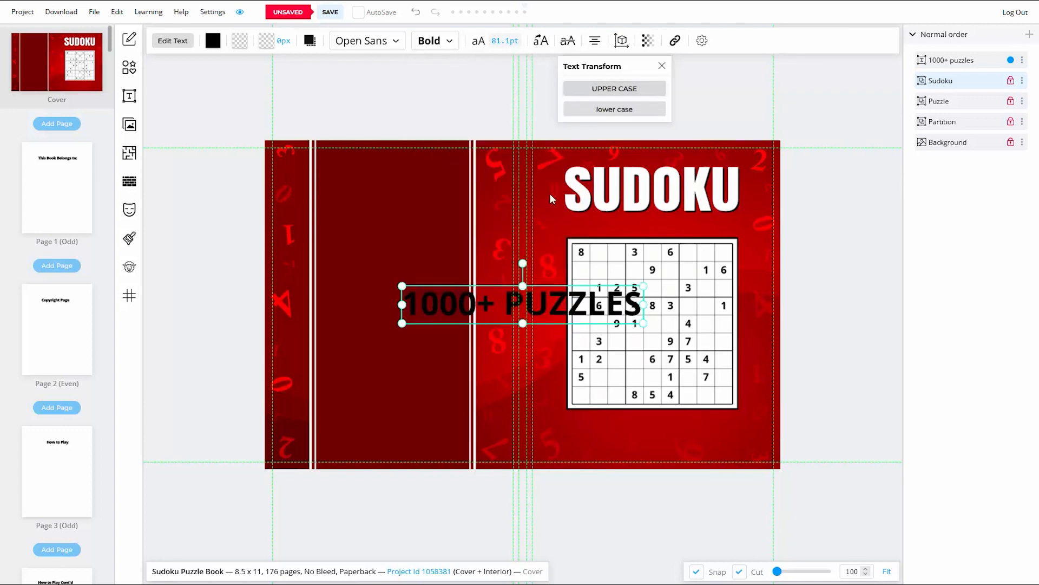
pyautogui.click(661, 66)
pyautogui.click(595, 40)
pyautogui.click(633, 91)
pyautogui.click(746, 126)
# Set the 1000+ PUZZLES text to 56 pt with tighter character spacing and place it between the SUDOKU title and the puzzle
pyautogui.click(498, 44)
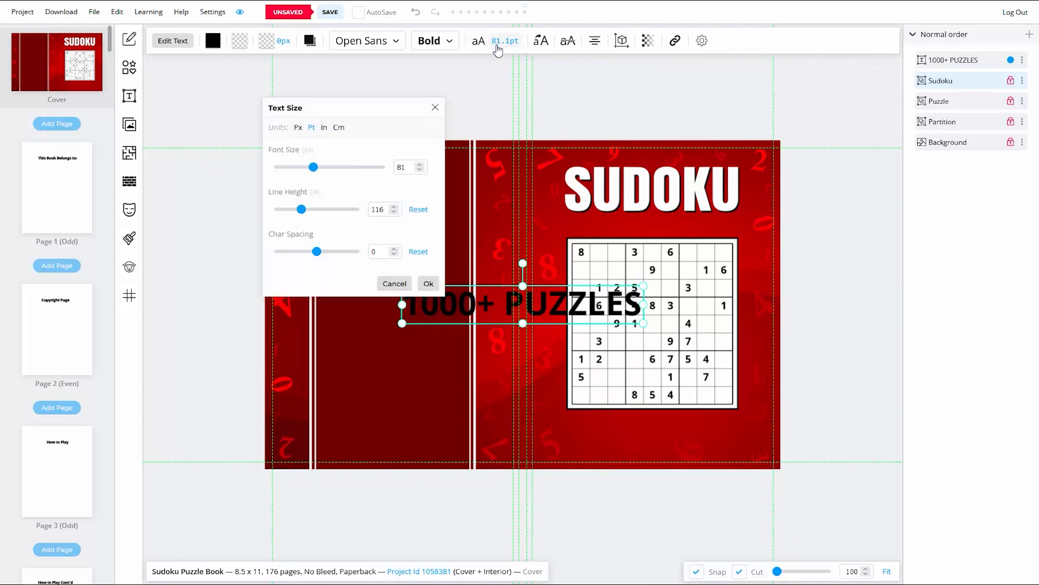
pyautogui.doubleClick(407, 166)
pyautogui.click(387, 257)
pyautogui.write('-1')
pyautogui.click(425, 282)
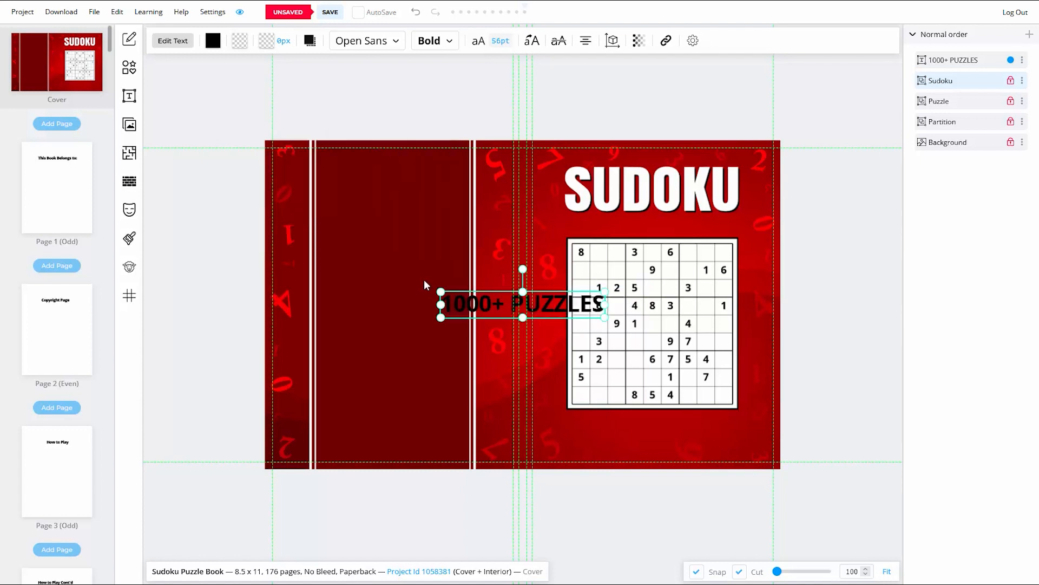
pyautogui.moveTo(538, 318); pyautogui.dragTo(669, 237)
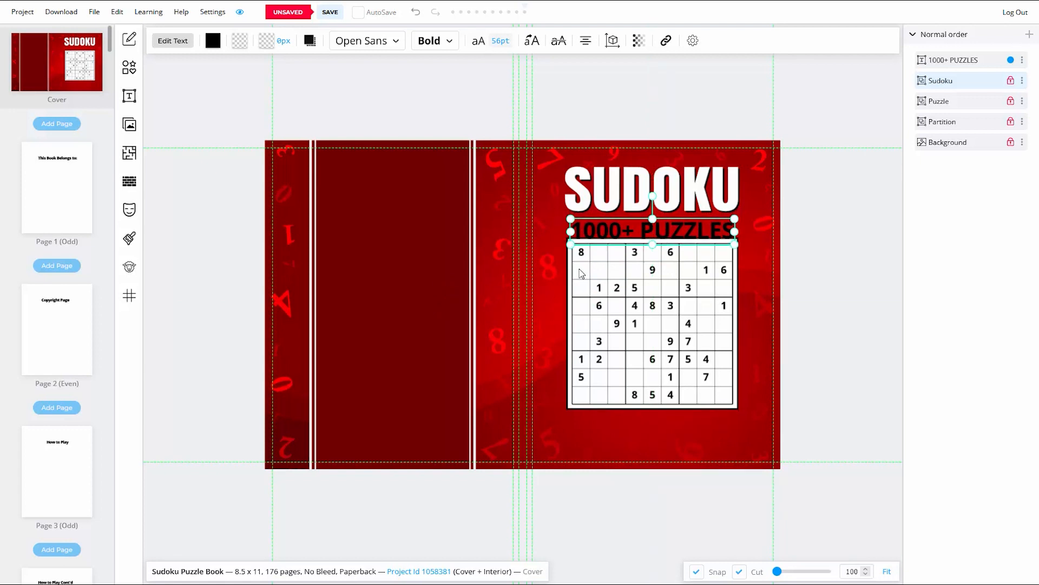
# Unlock the puzzle, nudge it slightly down to make room for the 1000+ PUZZLES line, and lock it again
pyautogui.click(794, 186)
pyautogui.click(1010, 101)
pyautogui.click(725, 358)
pyautogui.press('Down')
pyautogui.press('Down')
pyautogui.press('Down')
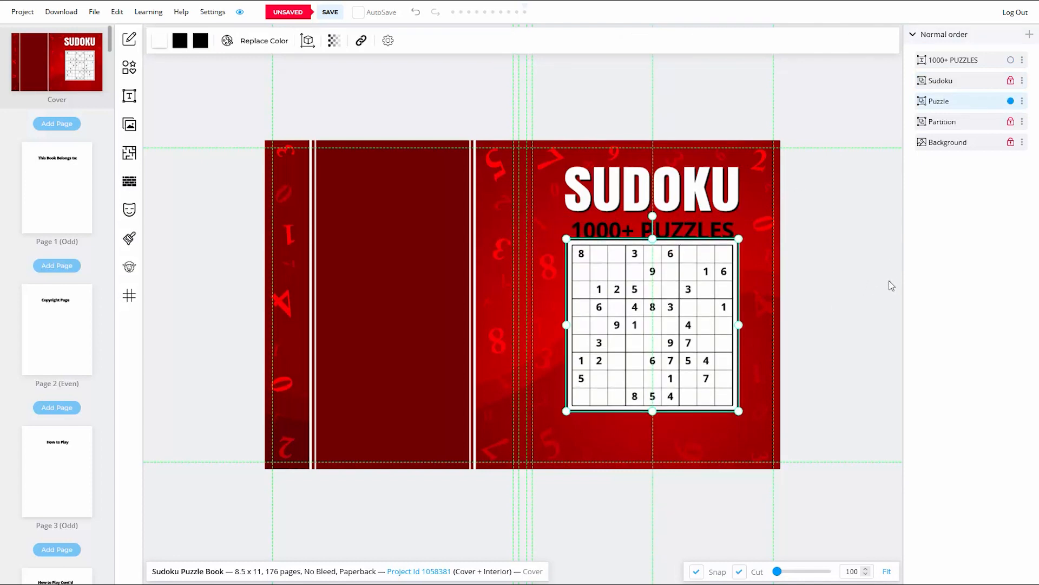
pyautogui.click(892, 286)
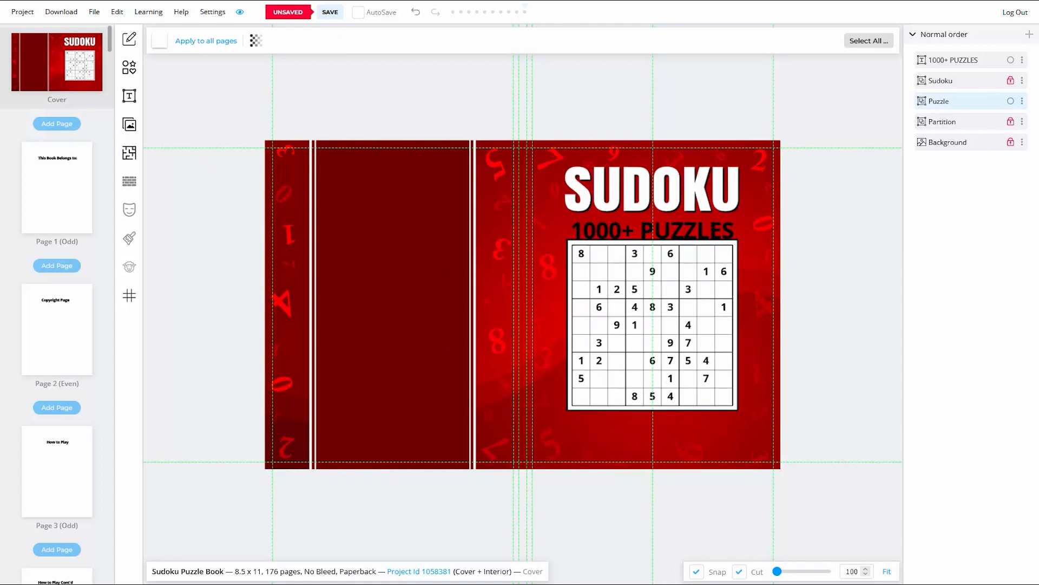
pyautogui.click(1022, 100)
pyautogui.click(966, 153)
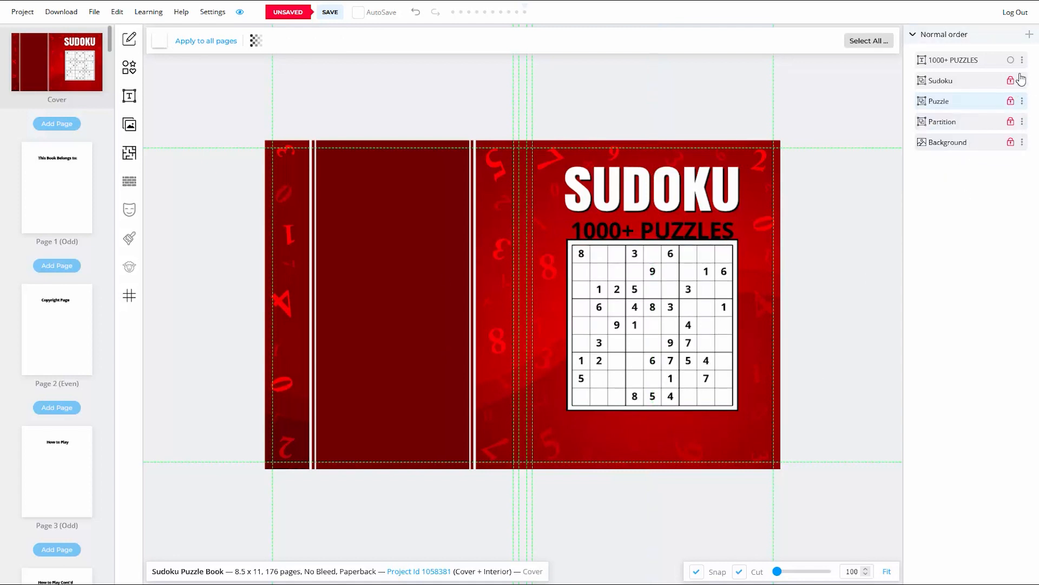
# Move the 1000+ PUZZLES layer beneath the Sudoku group in the layer order
pyautogui.moveTo(949, 58); pyautogui.dragTo(953, 91)
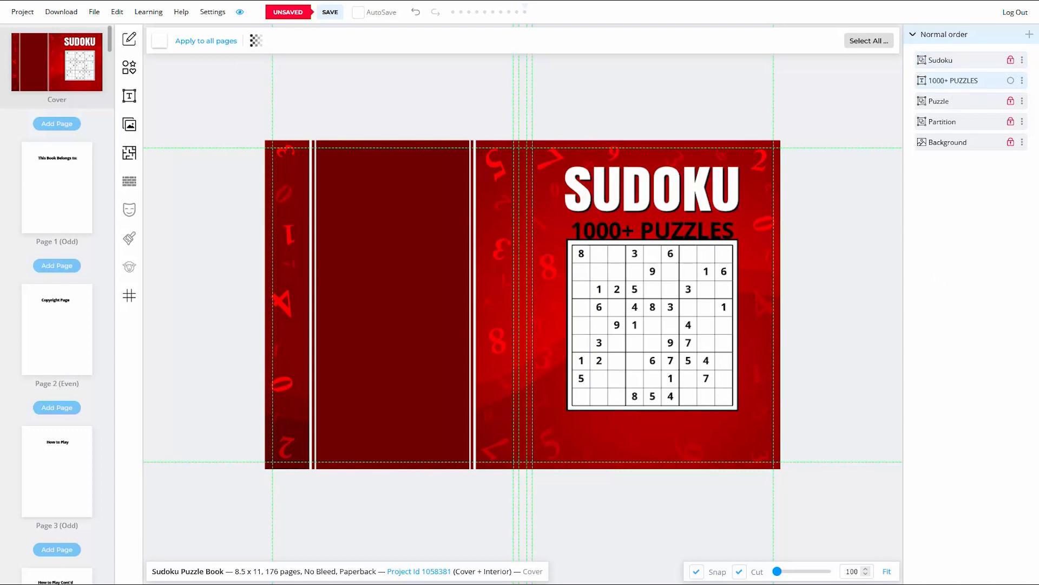
# Duplicate the 1000+ PUZZLES text on the front cover and lock the original layer
pyautogui.click(663, 235)
pyautogui.rightClick(663, 235)
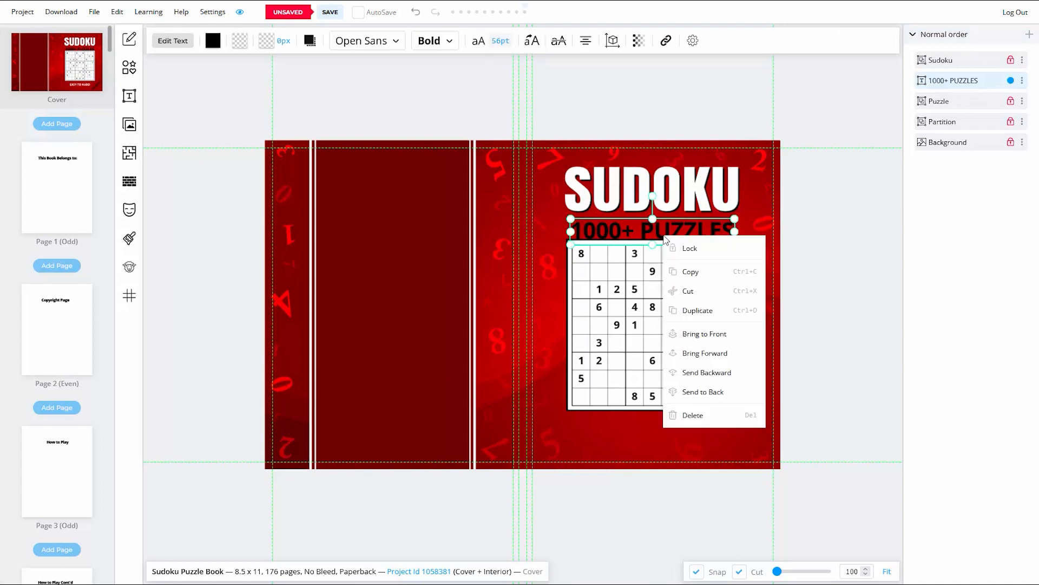
pyautogui.click(695, 311)
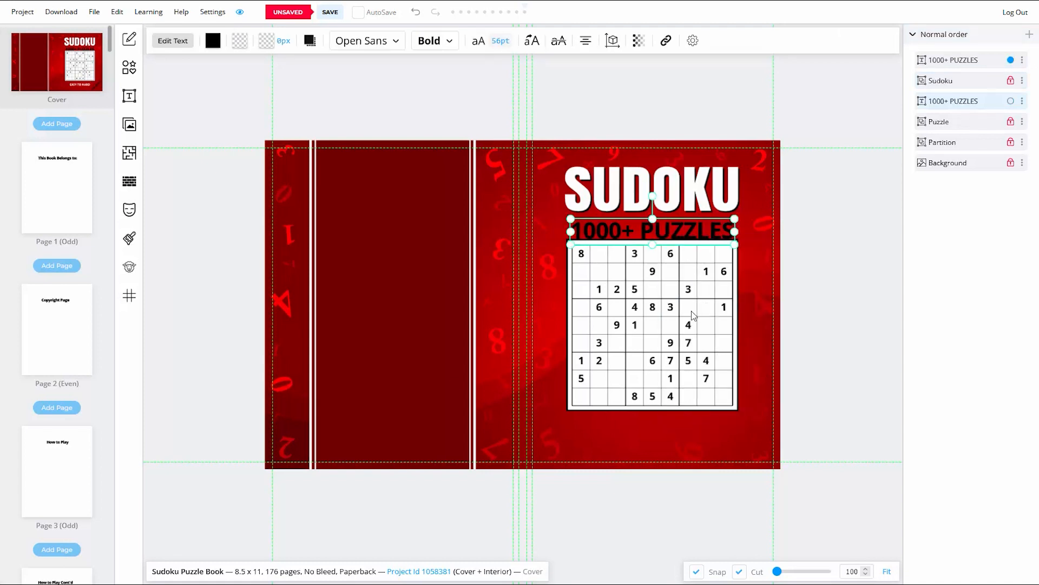
pyautogui.click(1022, 101)
pyautogui.click(973, 130)
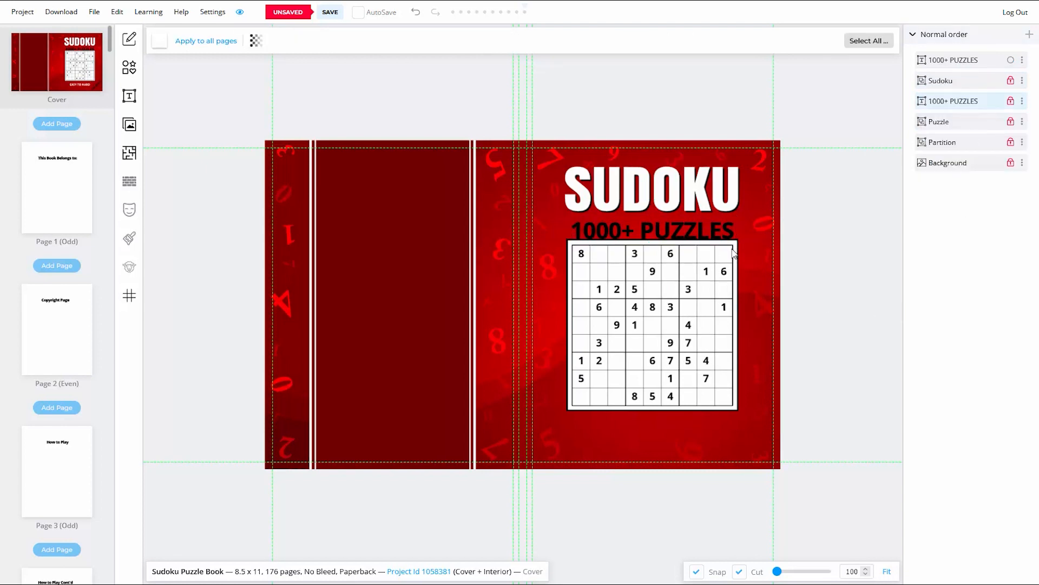
# Move the duplicated text below the puzzle, centered on the front cover, and replace its wording with EASY TO HARD
pyautogui.moveTo(678, 233); pyautogui.dragTo(680, 437)
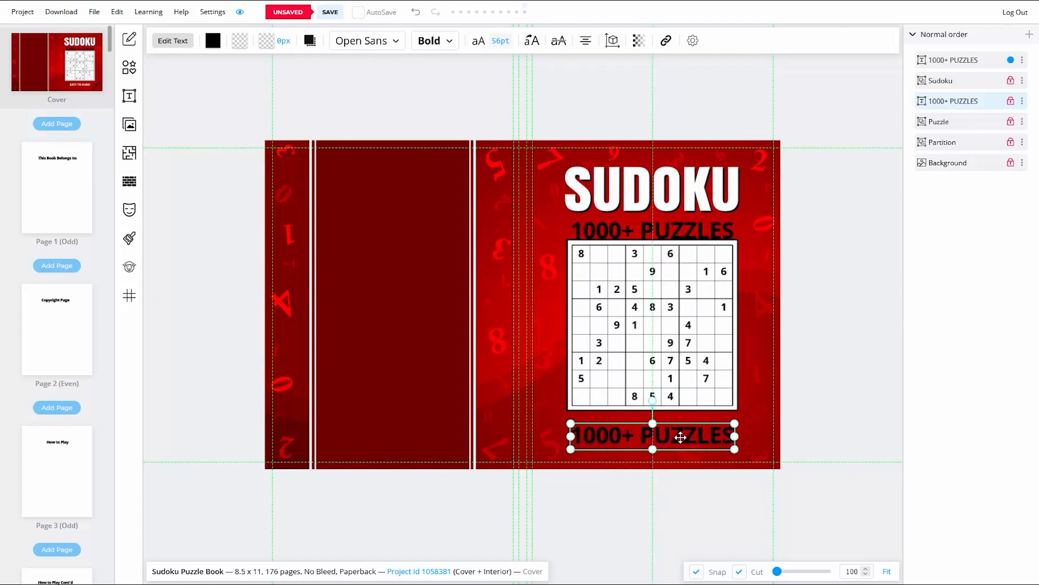
pyautogui.click(726, 436)
pyautogui.hotkey('ctrl', 'a')
pyautogui.press('BackSpace')
pyautogui.write('EASY TO HARD')
pyautogui.press('Escape')
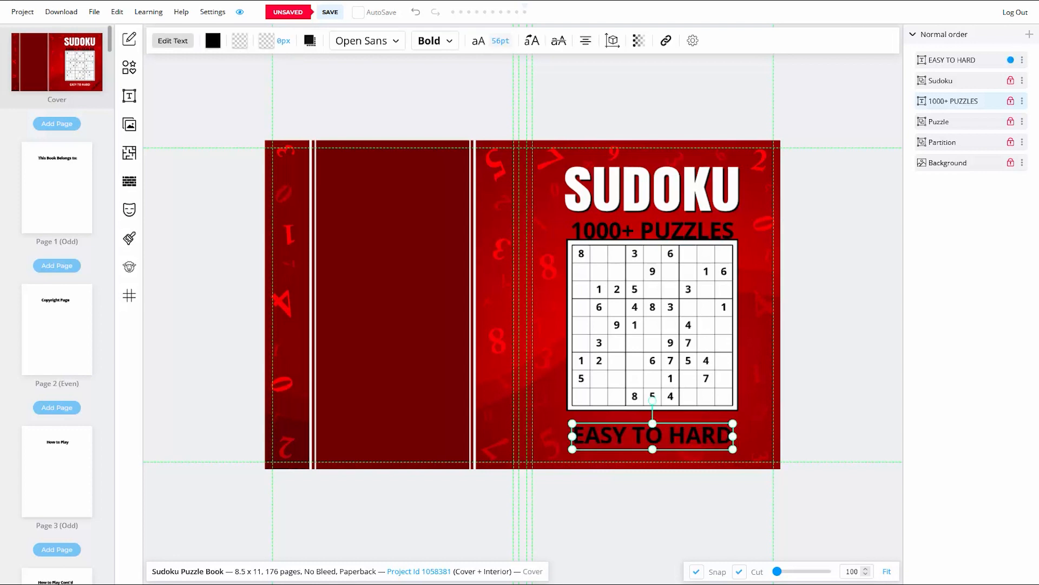
# Color the EASY TO HARD text white and set its font size to 40 pt
pyautogui.click(213, 40)
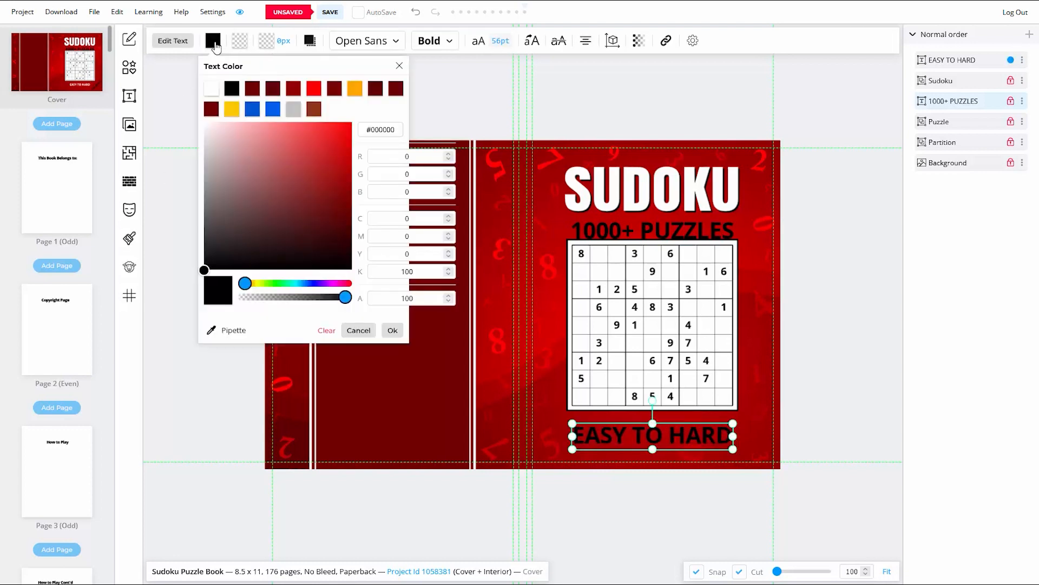
pyautogui.click(211, 90)
pyautogui.click(498, 43)
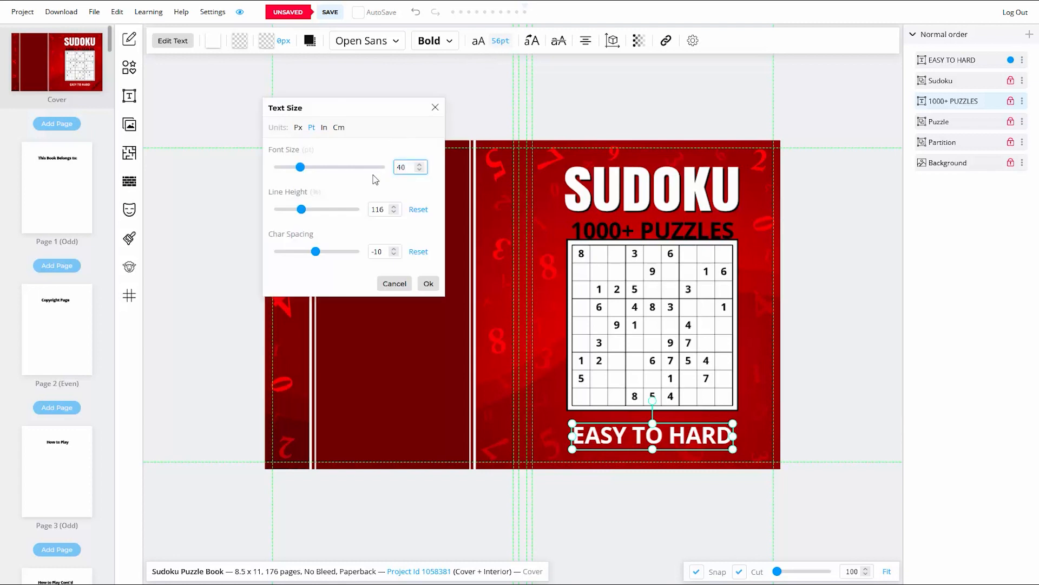
pyautogui.click(428, 285)
# Nudge the EASY TO HARD text closer to the puzzle's lower edge and move its layer beneath the Puzzle layer
pyautogui.moveTo(665, 436); pyautogui.dragTo(666, 431)
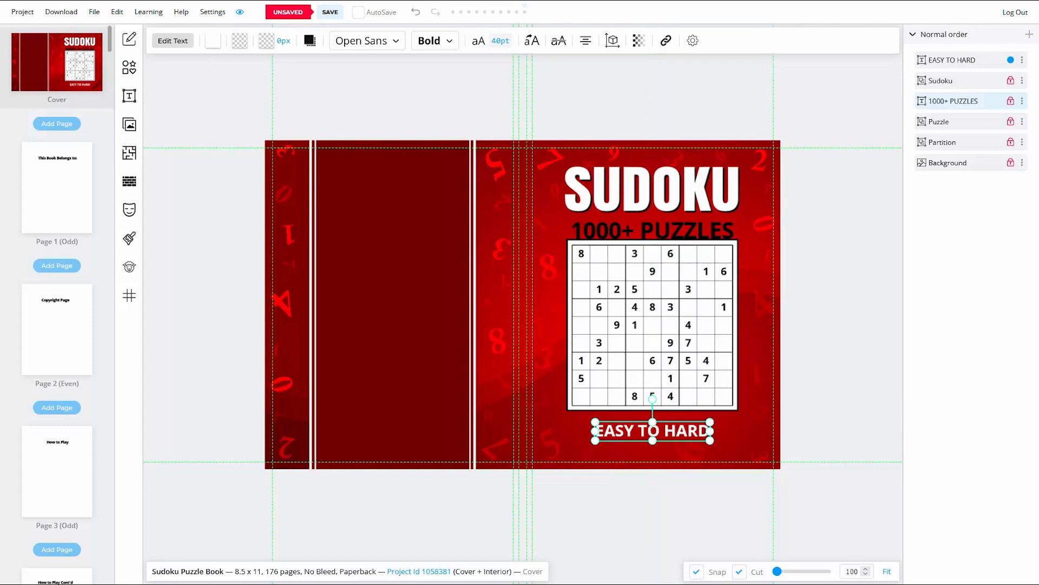
pyautogui.click(839, 387)
pyautogui.moveTo(717, 445); pyautogui.dragTo(717, 443)
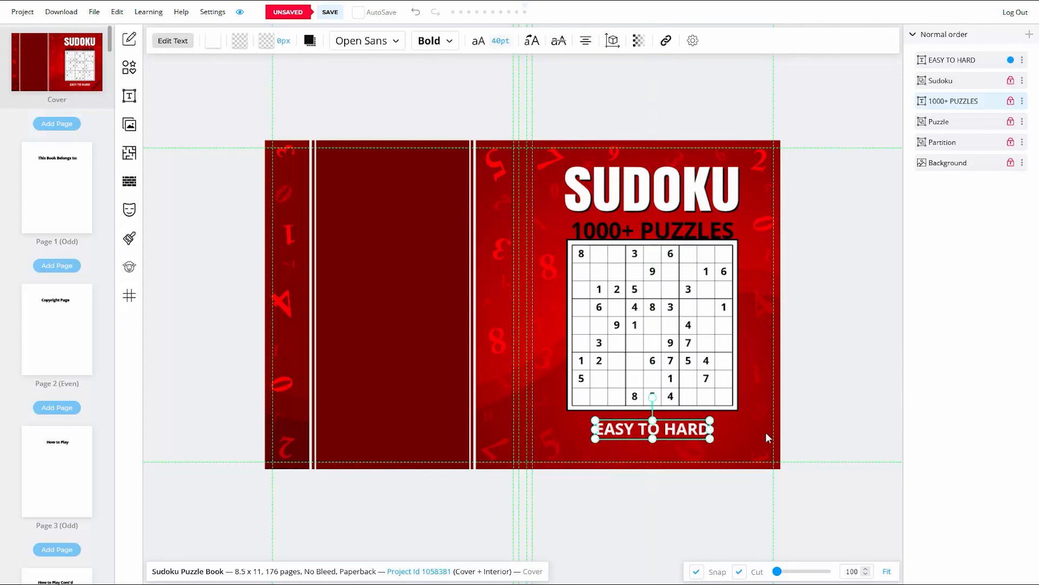
pyautogui.click(823, 420)
pyautogui.click(680, 431)
pyautogui.click(882, 398)
pyautogui.click(683, 433)
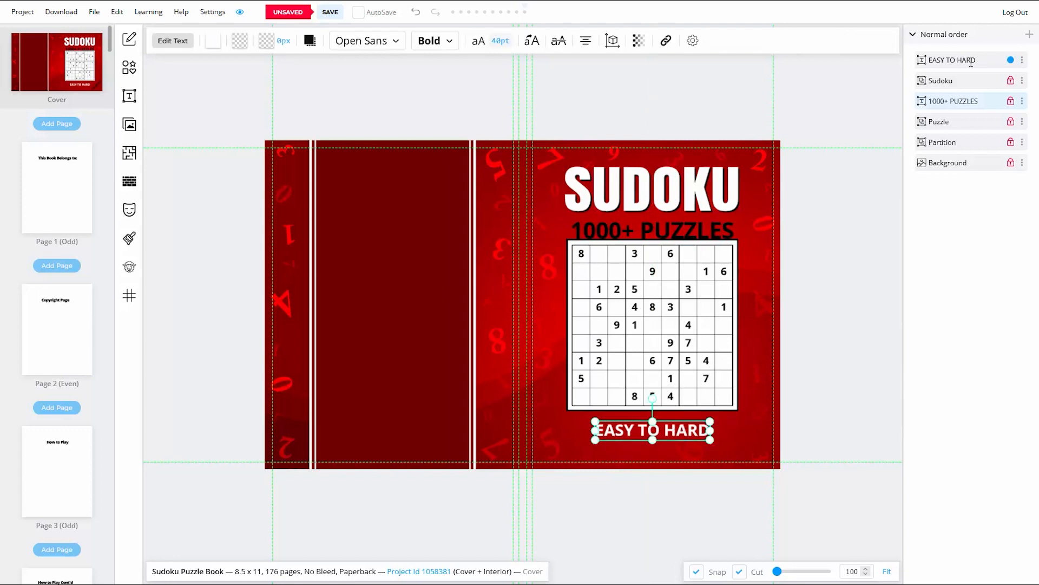
pyautogui.moveTo(971, 69); pyautogui.dragTo(961, 136)
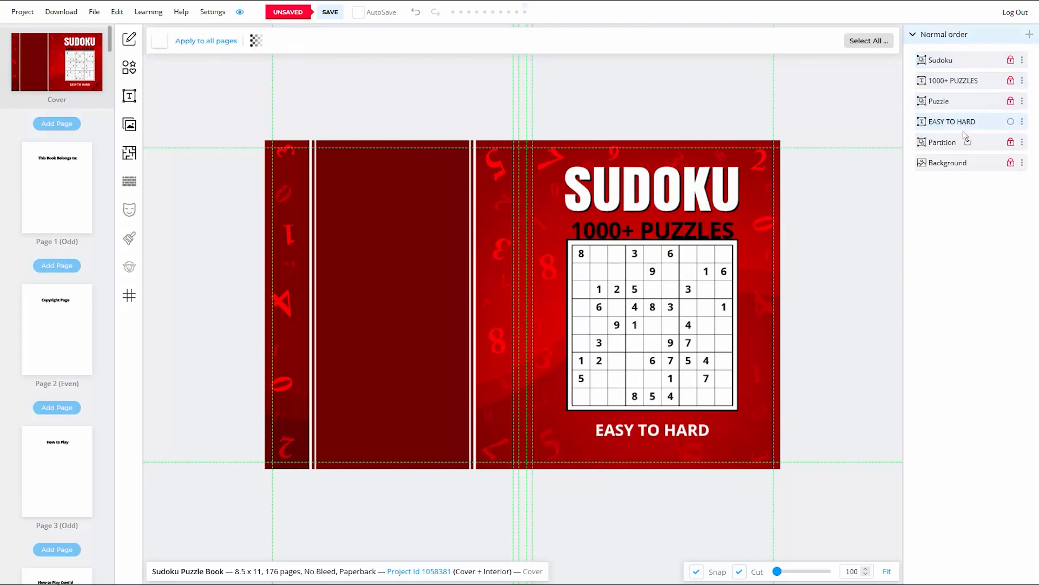
# Duplicate the EASY TO HARD text and lock the original layer
pyautogui.click(683, 431)
pyautogui.rightClick(683, 432)
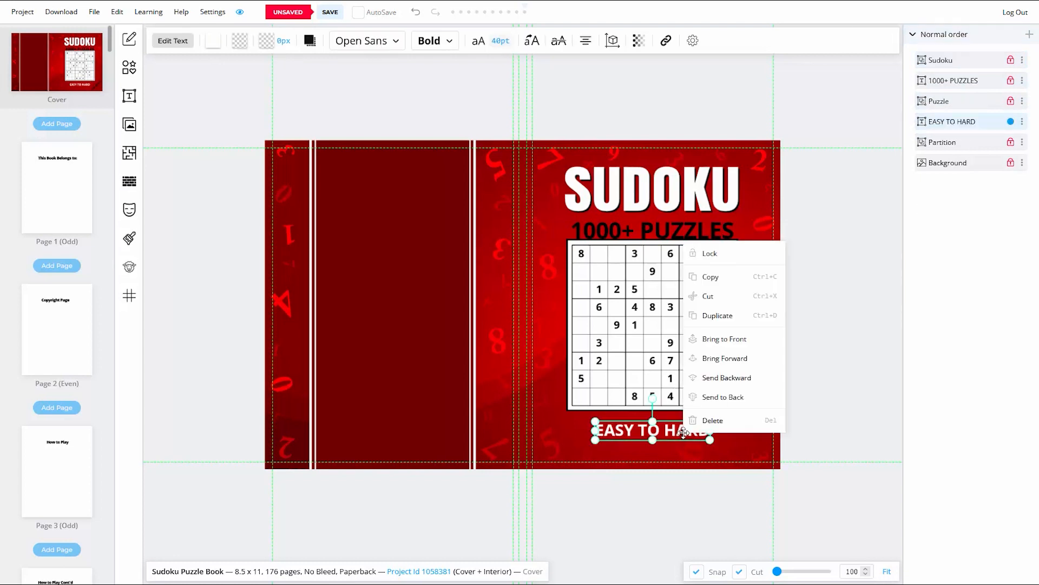
pyautogui.click(718, 315)
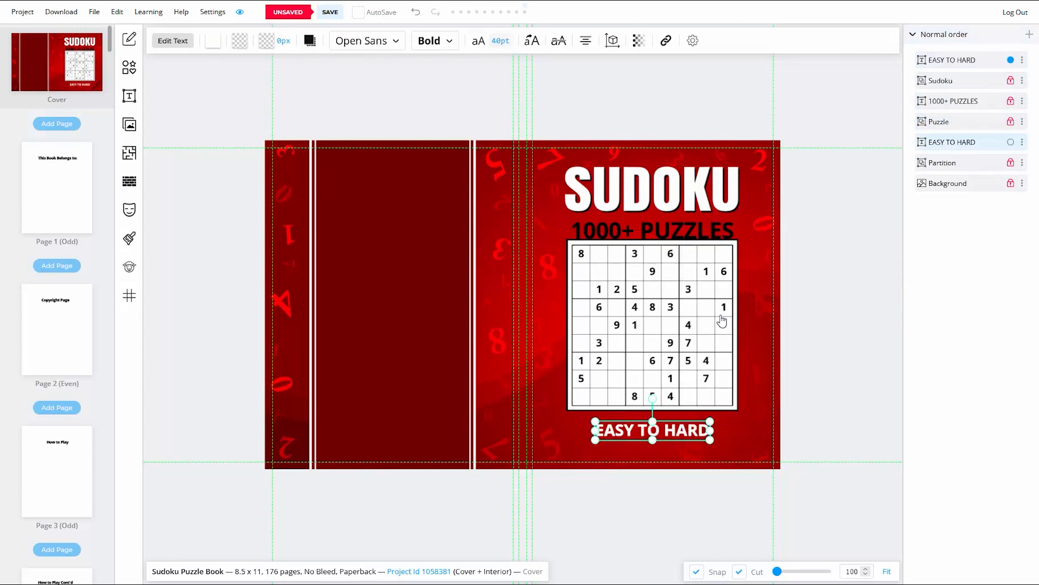
pyautogui.click(1022, 142)
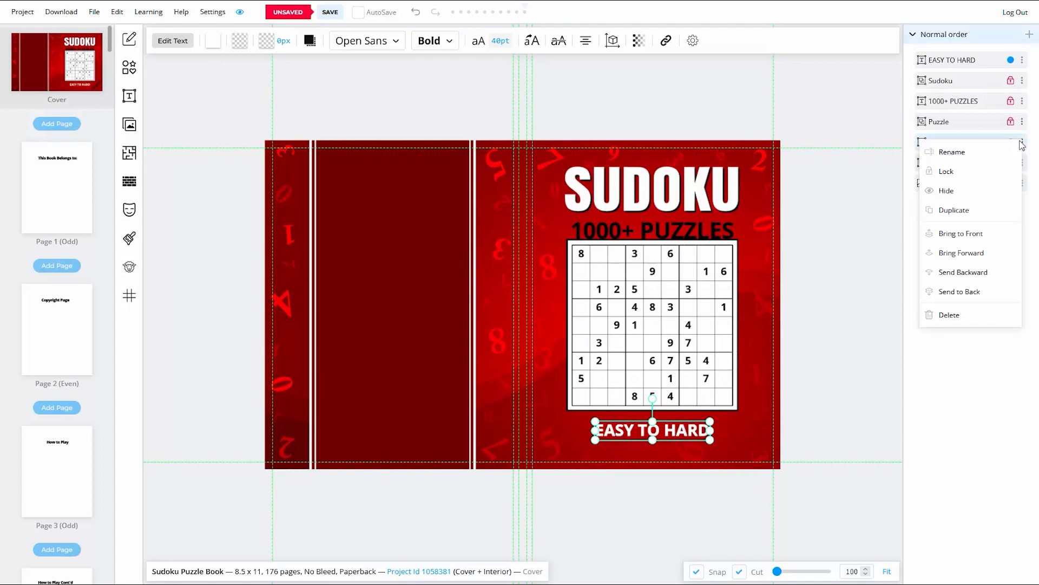
pyautogui.click(959, 176)
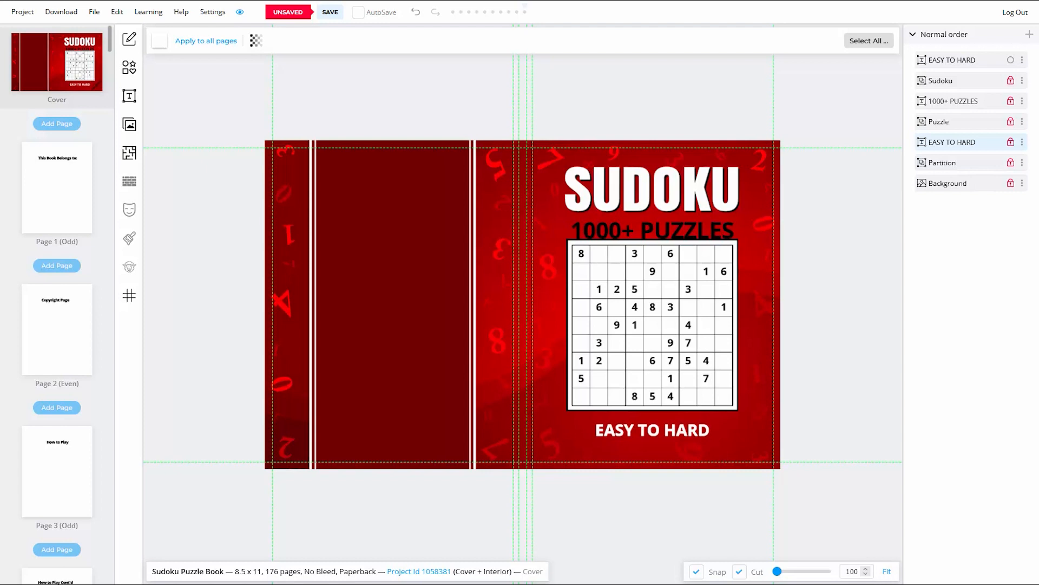
# Move the EASY TO HARD copy onto the back cover band and replace its wording with FOR ADULTS
pyautogui.moveTo(617, 433); pyautogui.dragTo(356, 359)
pyautogui.doubleClick(443, 358)
pyautogui.click(447, 358)
pyautogui.press('BackSpace')
pyautogui.press('BackSpace')
pyautogui.press('BackSpace')
pyautogui.press('BackSpace')
pyautogui.press('BackSpace')
pyautogui.press('BackSpace')
pyautogui.press('BackSpace')
pyautogui.press('BackSpace')
pyautogui.press('BackSpace')
pyautogui.press('BackSpace')
pyautogui.press('BackSpace')
pyautogui.press('BackSpace')
pyautogui.write('FOR ADU')
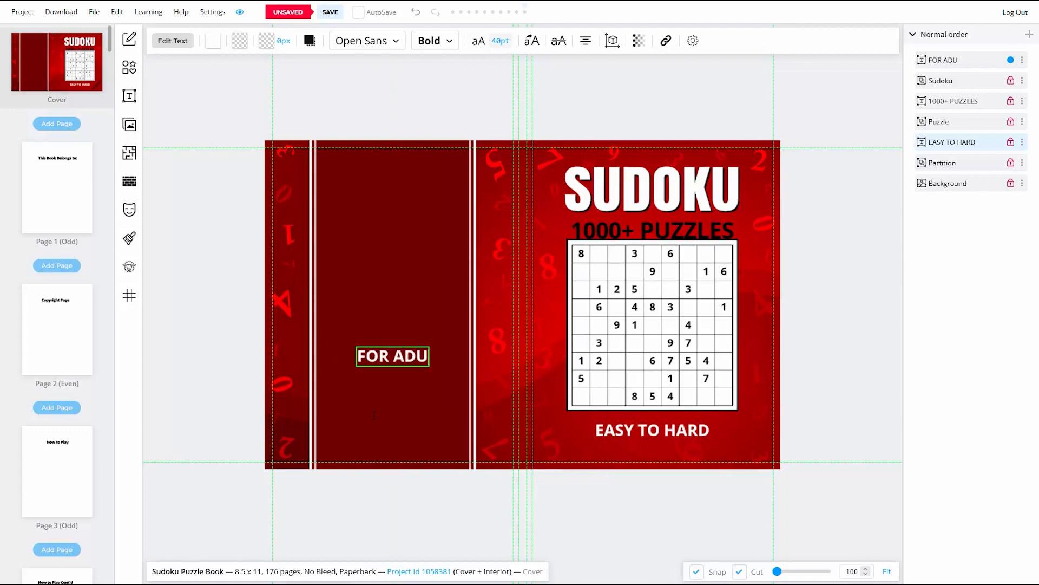
pyautogui.write('LTS')
pyautogui.click(383, 381)
# Color the FOR ADULTS text black and set its alignment to Center
pyautogui.click(384, 363)
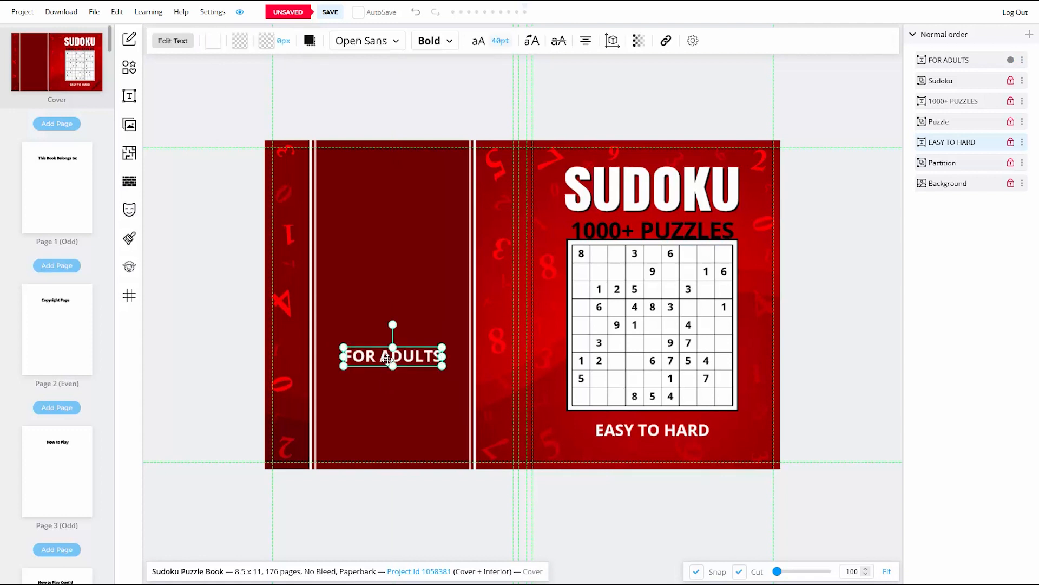
pyautogui.click(213, 42)
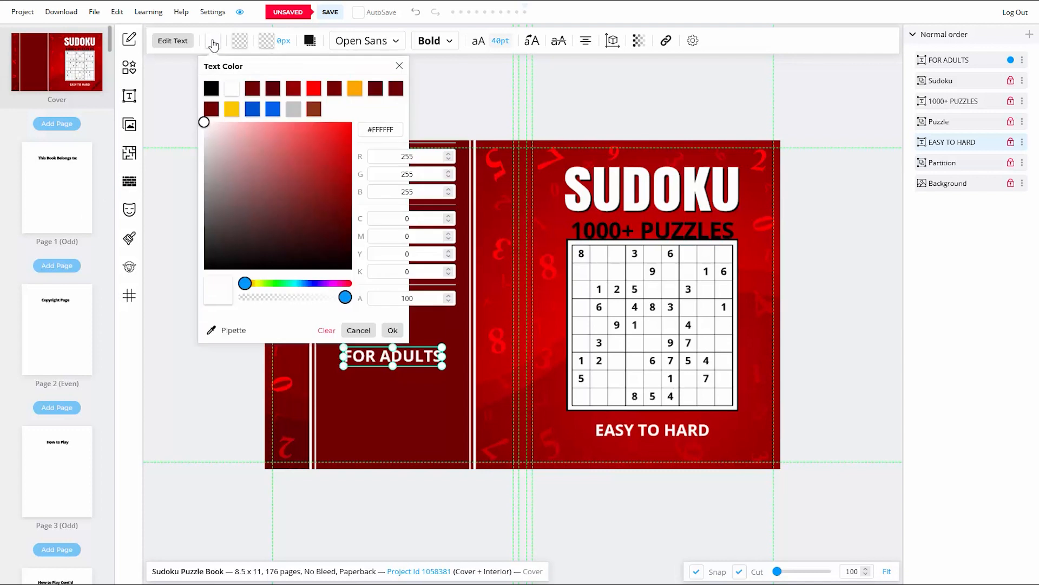
pyautogui.click(211, 90)
pyautogui.click(586, 40)
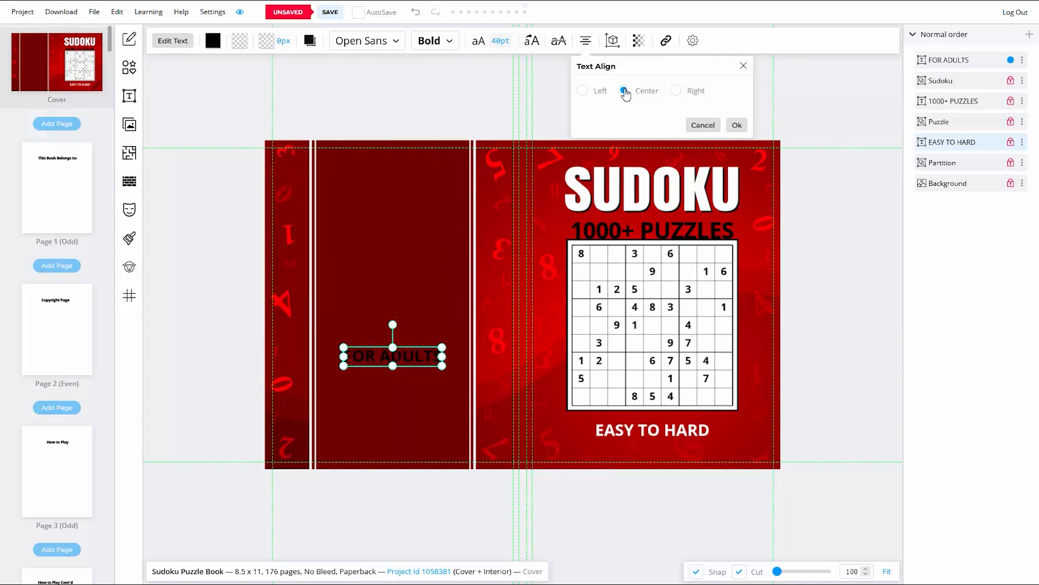
pyautogui.click(737, 125)
# Set the FOR ADULTS text to 30 pt with a character spacing of -50
pyautogui.click(499, 41)
pyautogui.moveTo(409, 168); pyautogui.dragTo(386, 167)
pyautogui.write('30')
pyautogui.moveTo(385, 252); pyautogui.dragTo(337, 262)
pyautogui.write('-20')
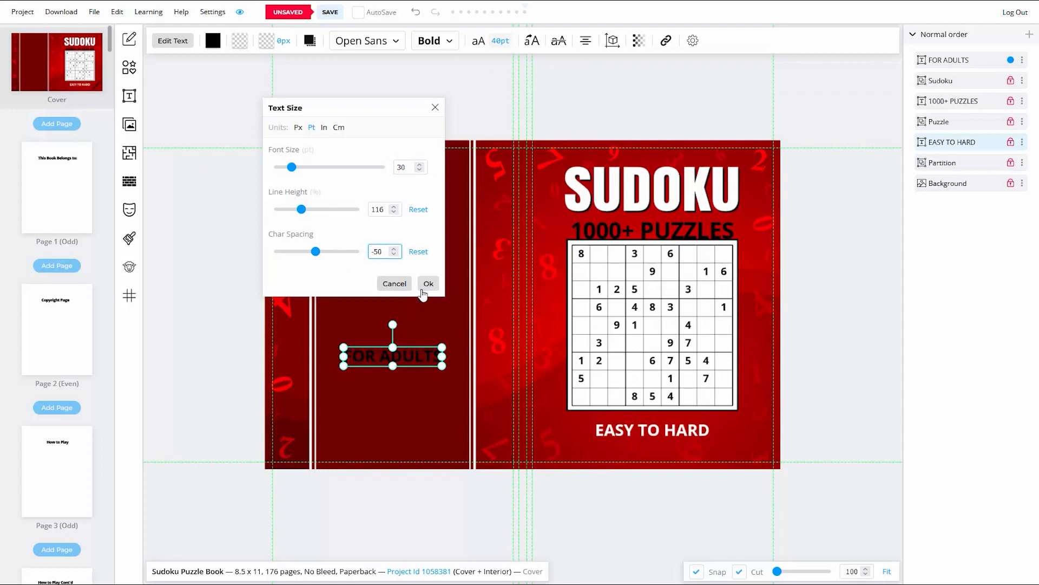
pyautogui.click(428, 284)
# Place the FOR ADULTS text diagonally, rising to the right, in the front cover's lower-right corner inside the margin guides
pyautogui.moveTo(395, 356); pyautogui.dragTo(805, 450)
pyautogui.scroll(5, 805, 457)
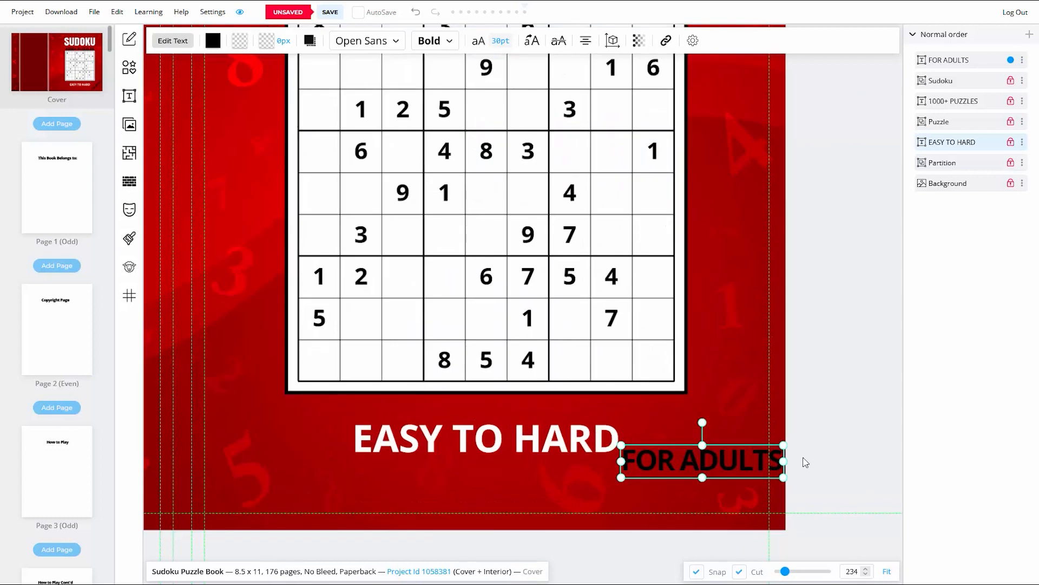
pyautogui.moveTo(660, 420)
pyautogui.mouseDown()
pyautogui.moveTo(627, 423)
pyautogui.moveTo(617, 441)
pyautogui.moveTo(699, 408)
pyautogui.moveTo(656, 400)
pyautogui.moveTo(697, 417)
pyautogui.moveTo(676, 431)
pyautogui.mouseUp()
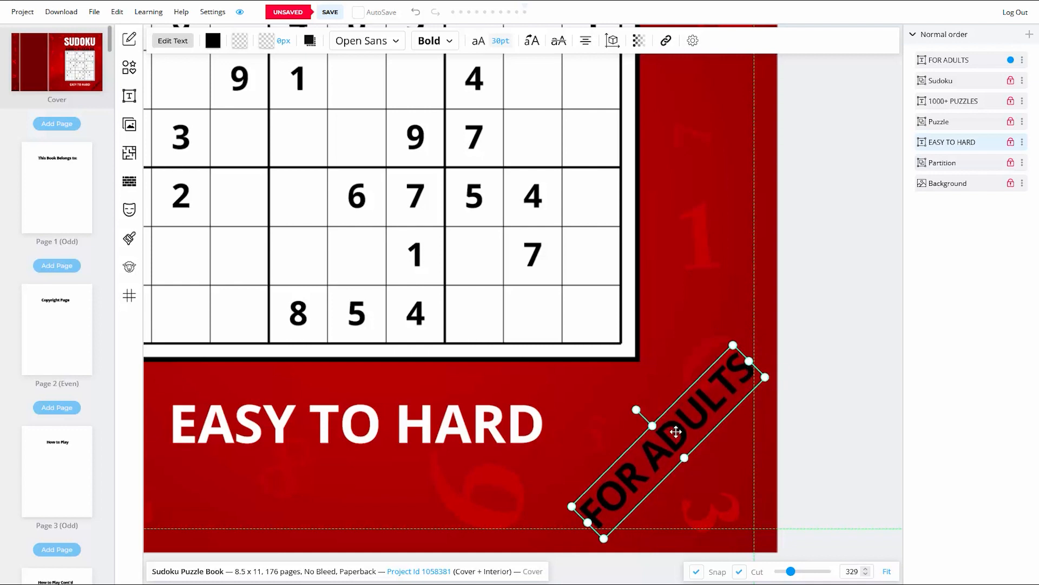
pyautogui.click(815, 424)
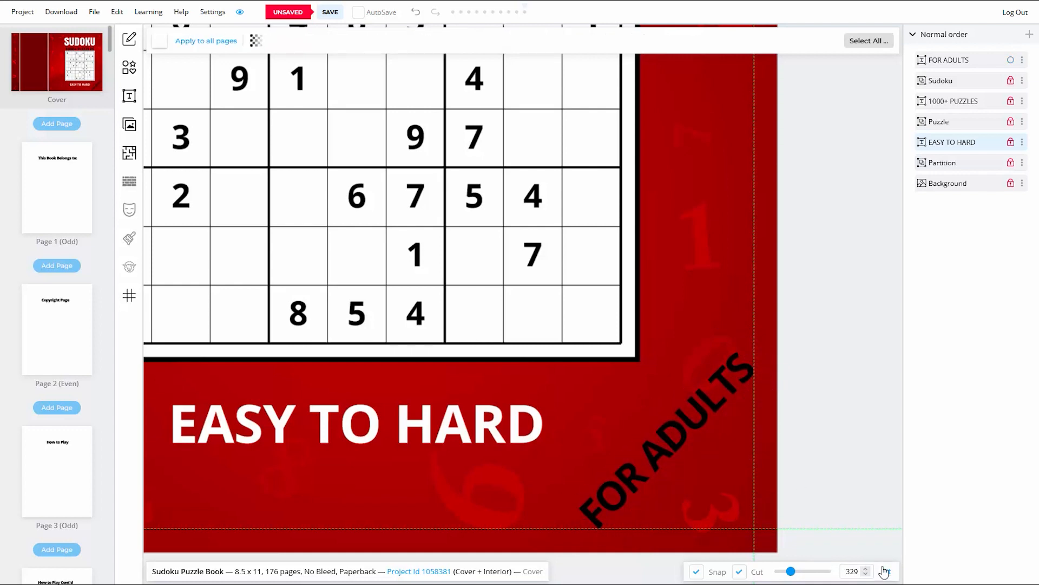
# Move the FOR ADULTS layer beneath EASY TO HARD, lock it, and save the project
pyautogui.click(887, 574)
pyautogui.moveTo(976, 64); pyautogui.dragTo(970, 162)
pyautogui.click(1022, 142)
pyautogui.click(955, 171)
pyautogui.click(330, 11)
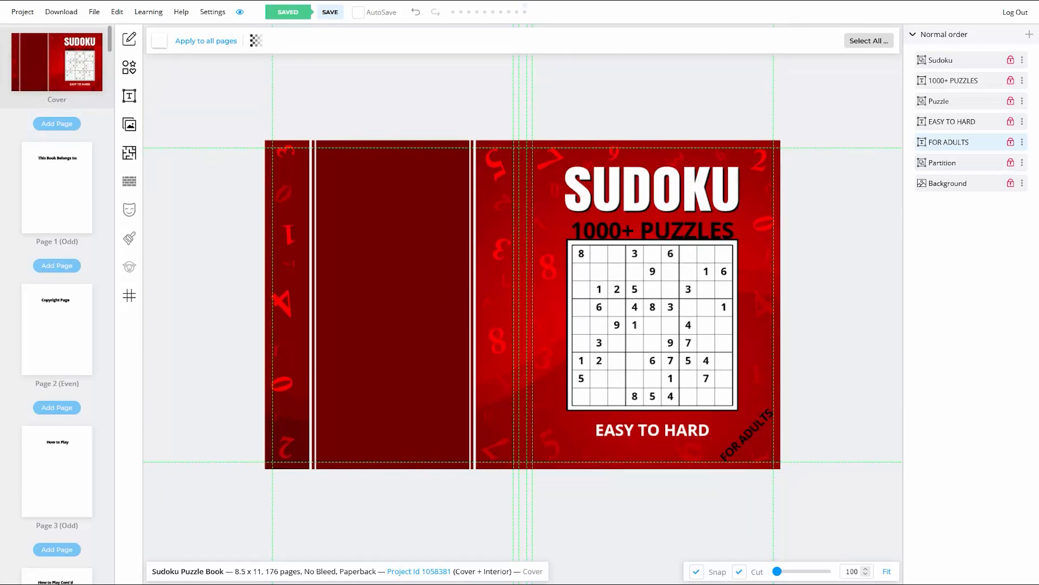
# Unlock the Sudoku, 1000+ PUZZLES, Puzzle and EASY TO HARD layers and shift them together slightly down to center them on the front cover
pyautogui.click(1011, 60)
pyautogui.click(1010, 81)
pyautogui.click(1011, 100)
pyautogui.click(1011, 121)
pyautogui.moveTo(840, 143); pyautogui.dragTo(609, 433)
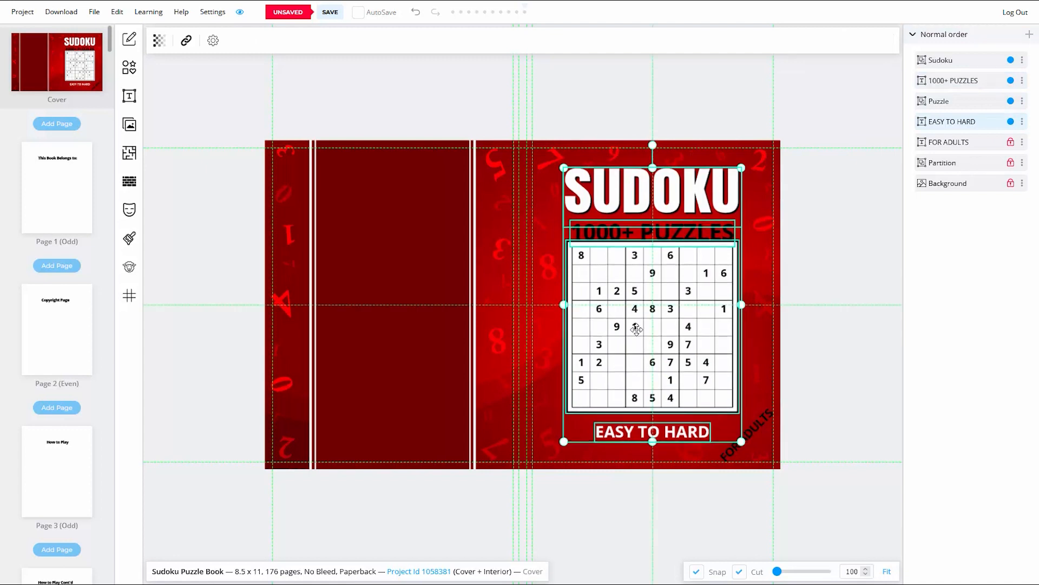
pyautogui.moveTo(636, 331); pyautogui.dragTo(637, 331)
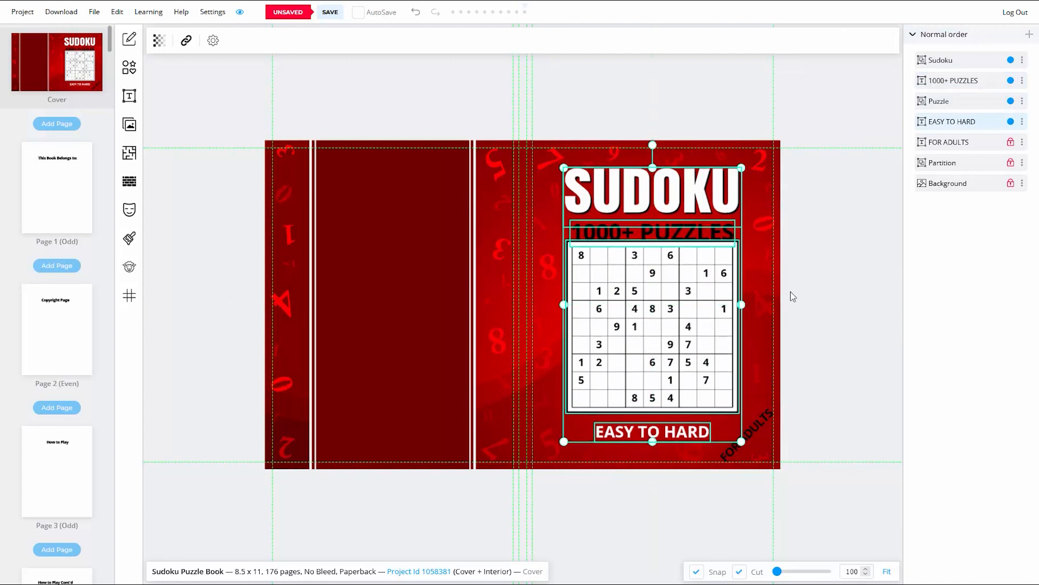
pyautogui.click(852, 270)
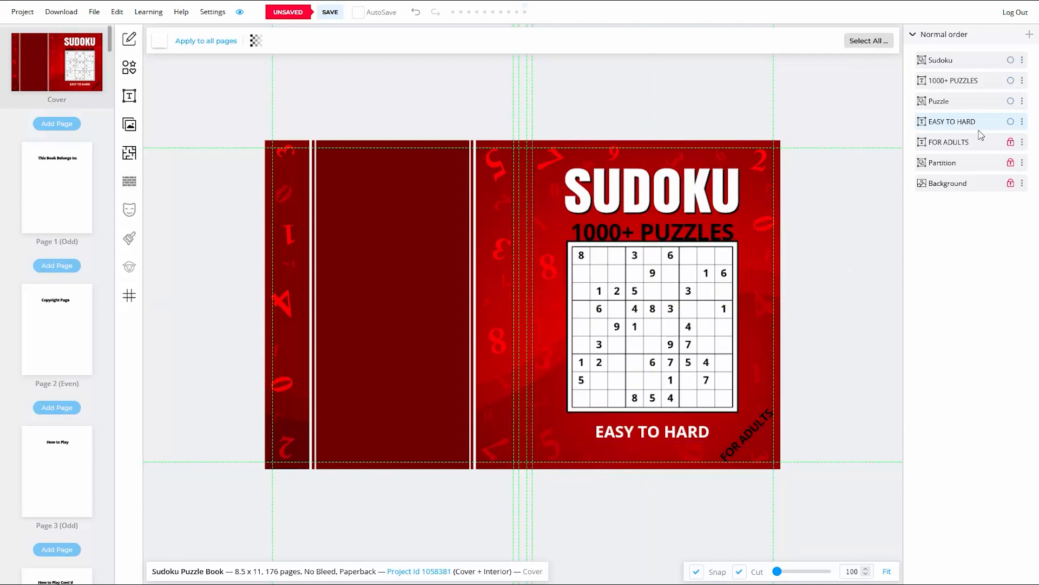
# Lock the EASY TO HARD, Puzzle, 1000+ PUZZLES and Sudoku layers again and save the project
pyautogui.click(1022, 121)
pyautogui.click(1022, 121)
pyautogui.click(1022, 101)
pyautogui.click(937, 163)
pyautogui.click(1022, 81)
pyautogui.click(946, 110)
pyautogui.click(1022, 61)
pyautogui.click(945, 111)
pyautogui.click(330, 12)
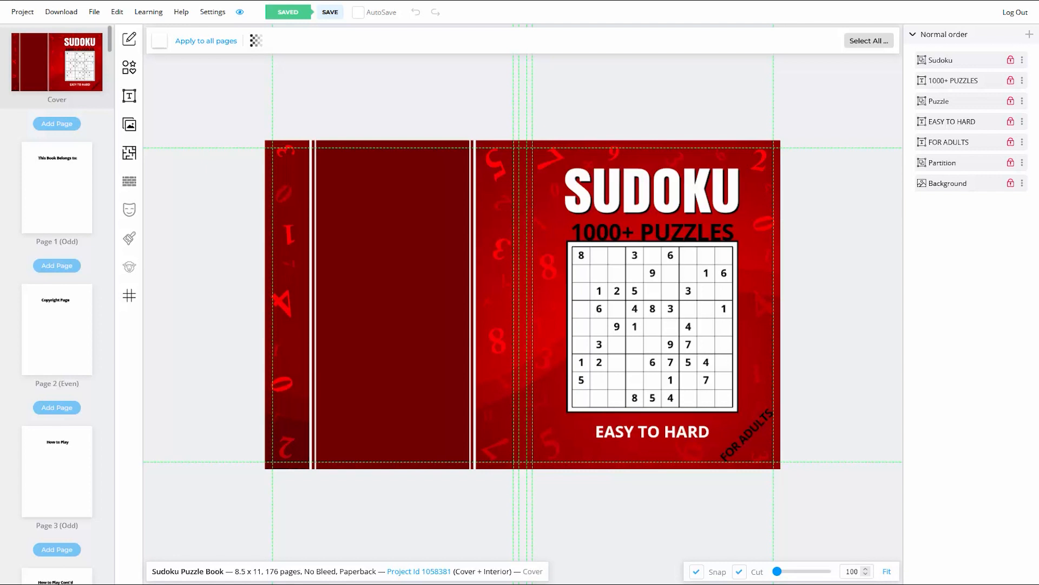
# Paste the prepared book description text block onto the back cover's dark red band
pyautogui.rightClick(399, 309)
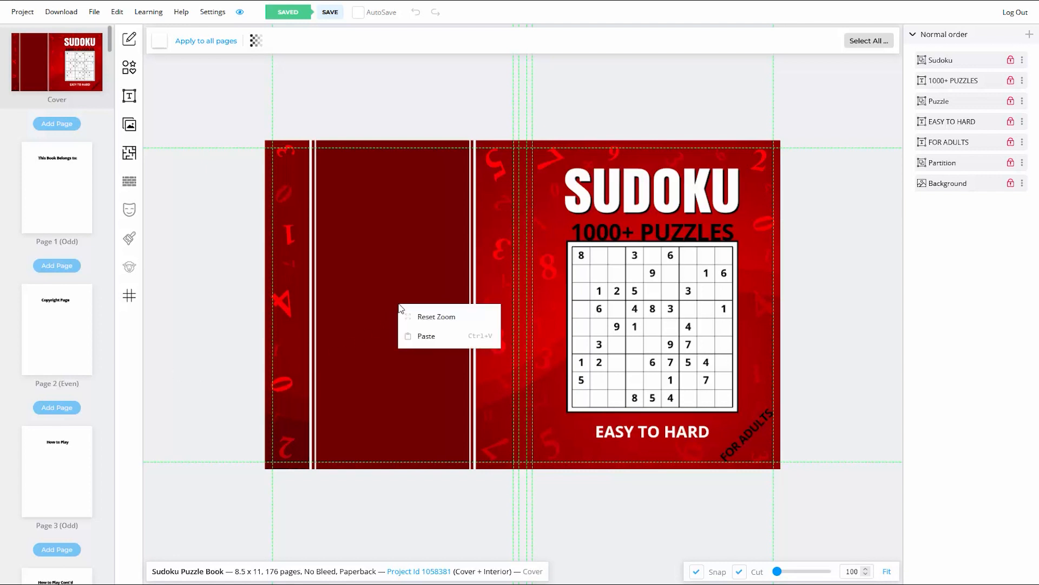
pyautogui.click(419, 336)
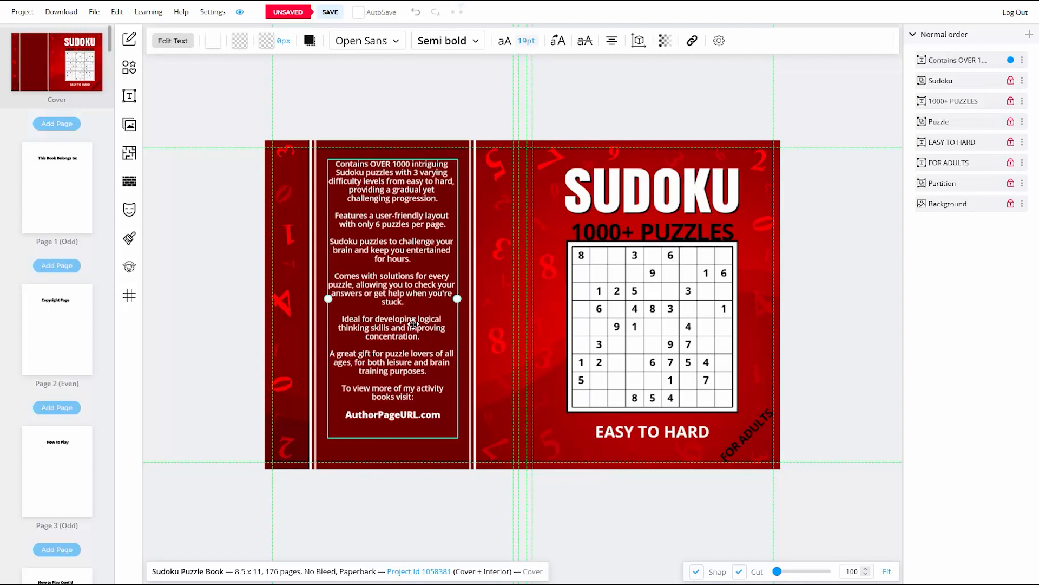
pyautogui.click(392, 447)
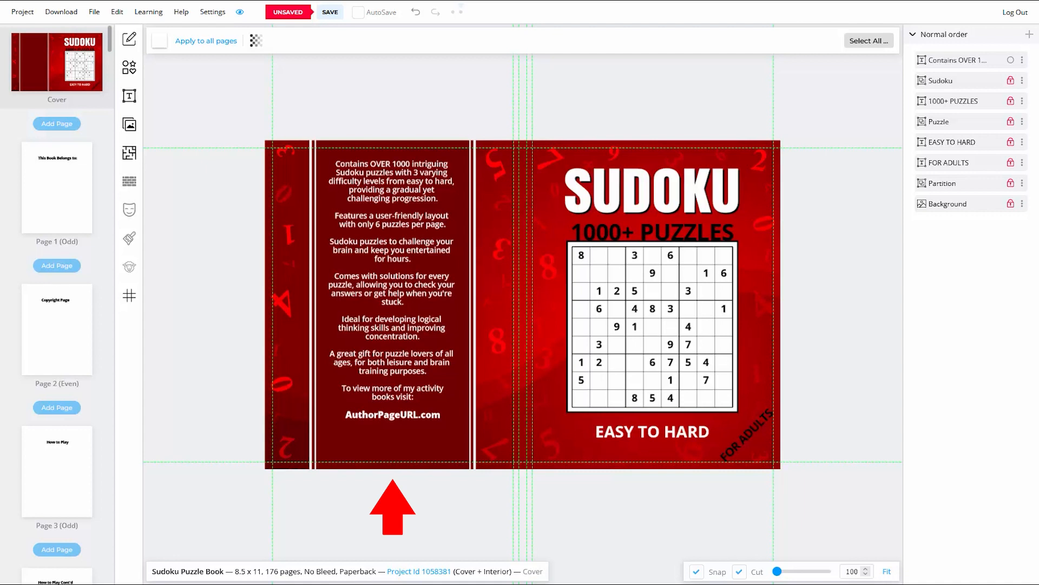
# Hide the Background layer to check the template's barcode area on the back cover, and show the layer again
pyautogui.click(1022, 203)
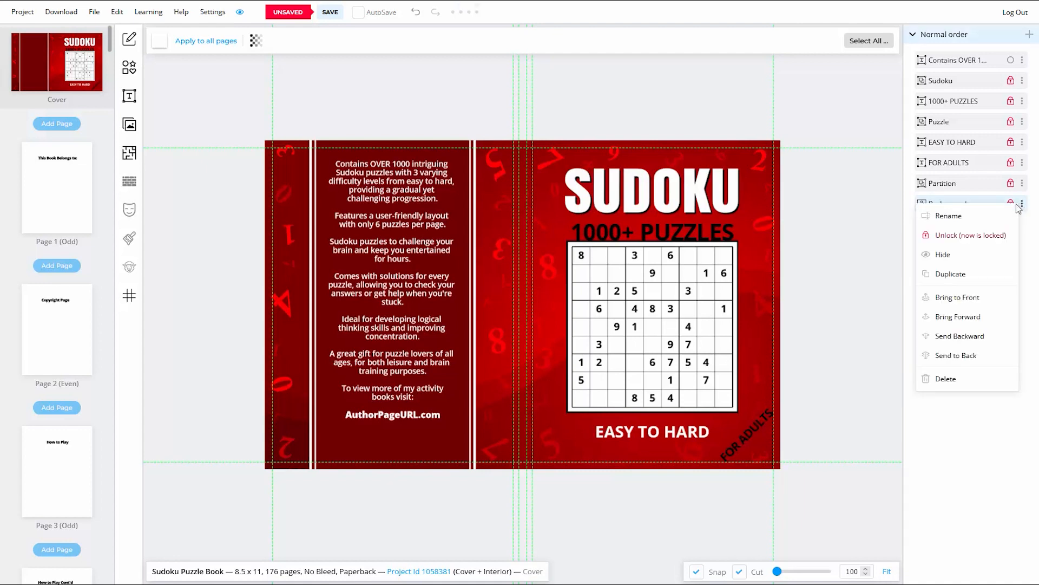
pyautogui.click(943, 255)
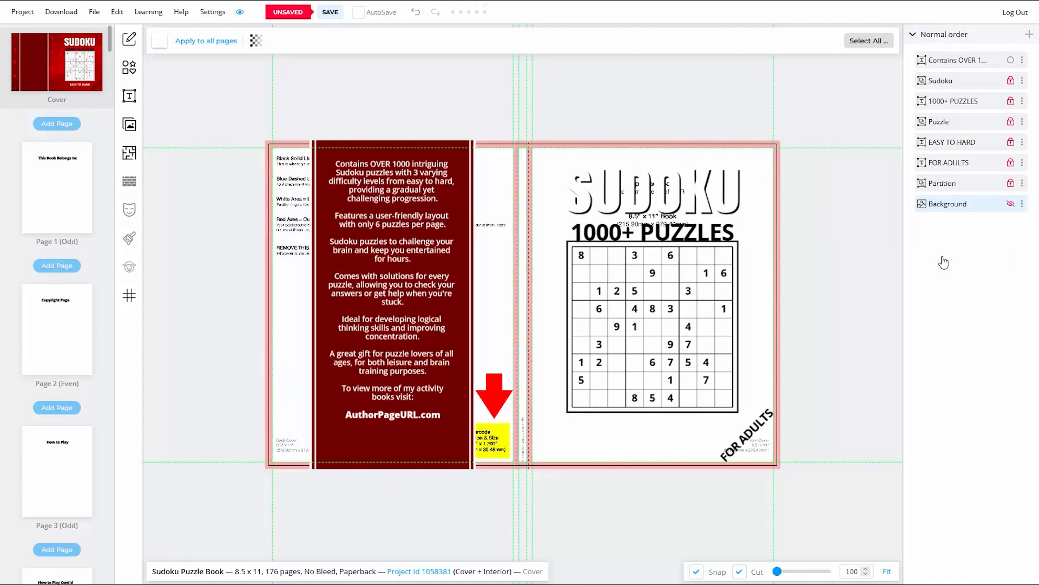
pyautogui.click(1011, 205)
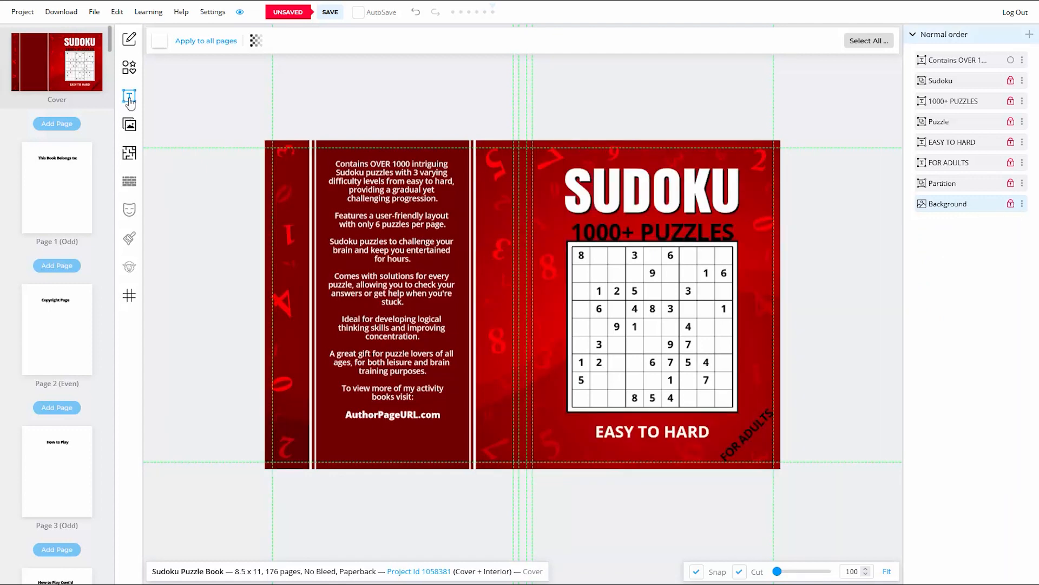
pyautogui.click(129, 97)
pyautogui.click(219, 74)
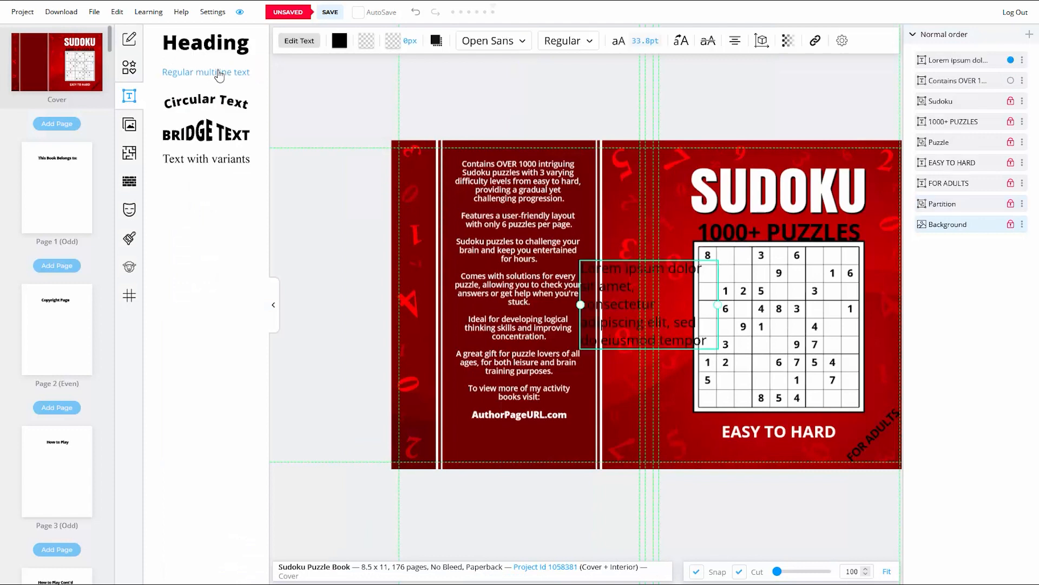
pyautogui.click(590, 43)
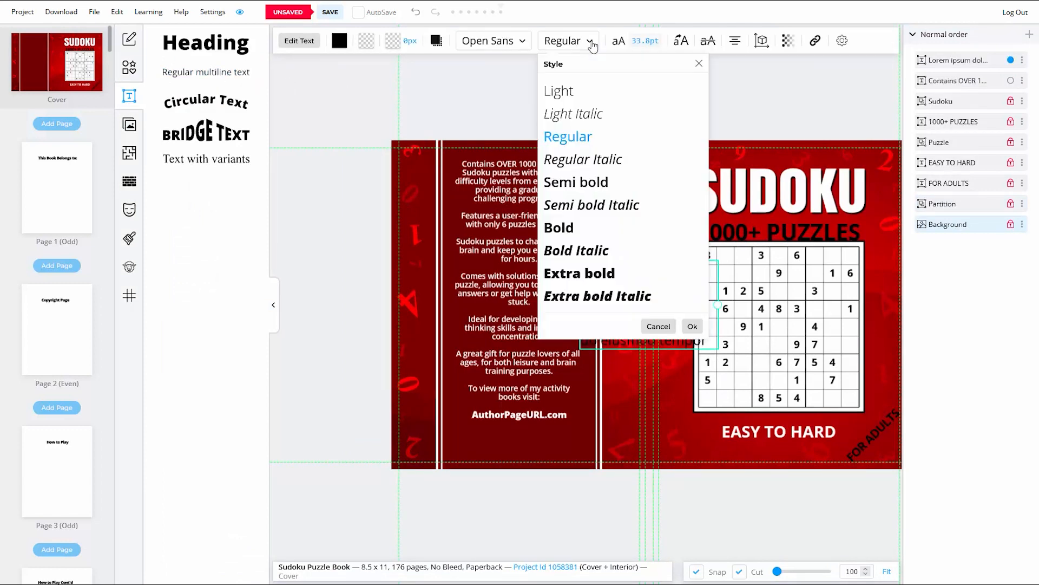
pyautogui.click(569, 183)
pyautogui.click(747, 40)
pyautogui.click(785, 90)
pyautogui.click(895, 127)
pyautogui.press('Delete')
pyautogui.click(274, 304)
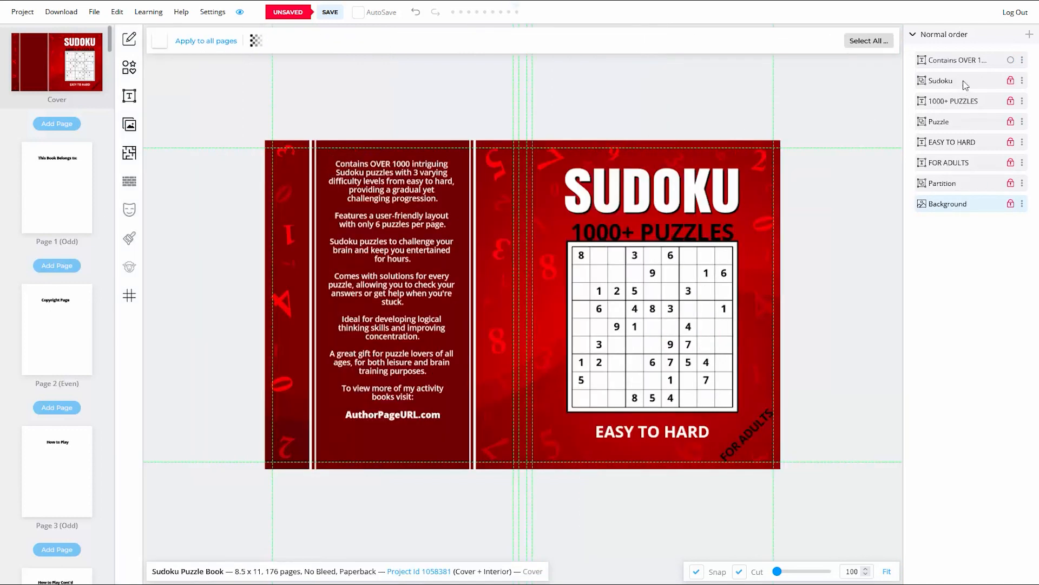
# Move the book description layer to just above the Partition layer, lock it and save the project
pyautogui.moveTo(970, 64); pyautogui.dragTo(969, 181)
pyautogui.click(1022, 163)
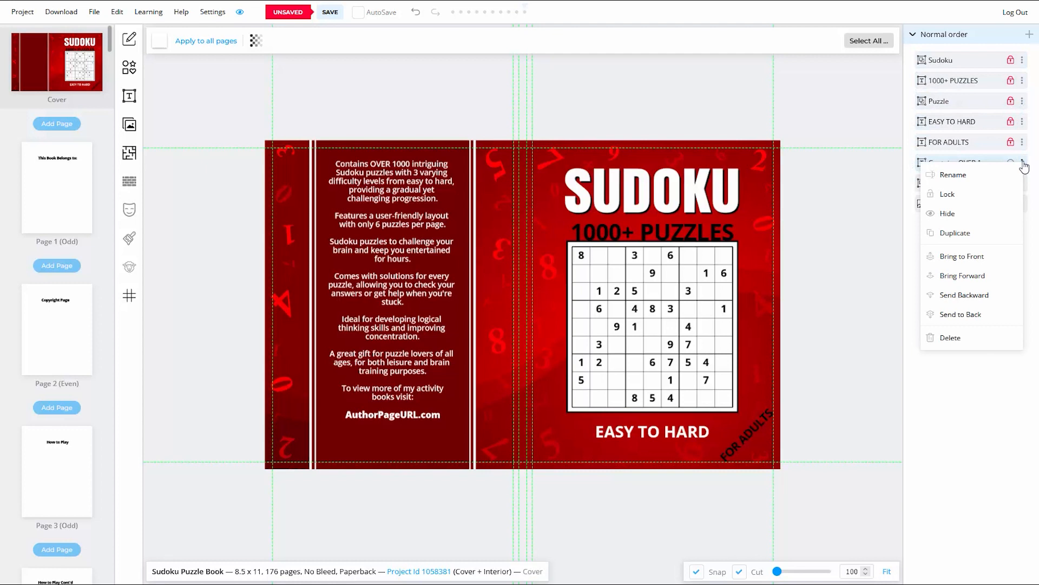
pyautogui.click(954, 193)
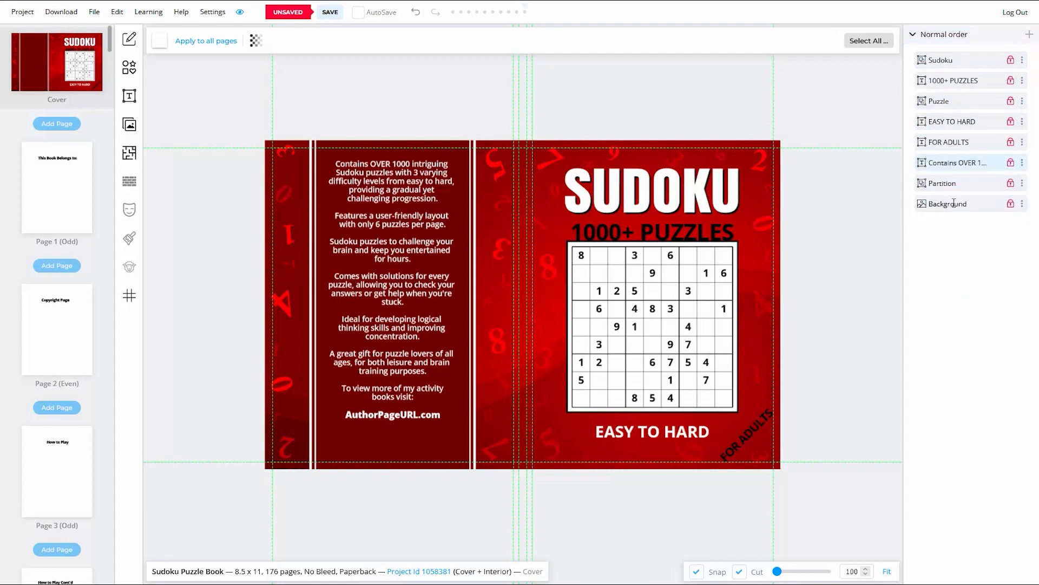
pyautogui.click(332, 13)
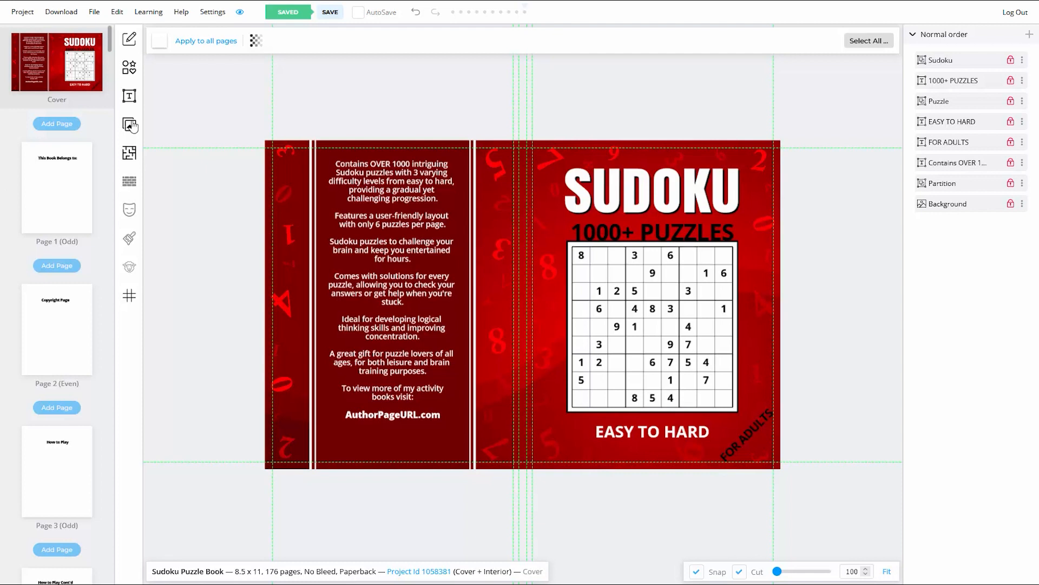
# Add an orange rectangle and resize it into a horizontal band covering the 1000+ PUZZLES text below the title
pyautogui.click(129, 68)
pyautogui.click(164, 70)
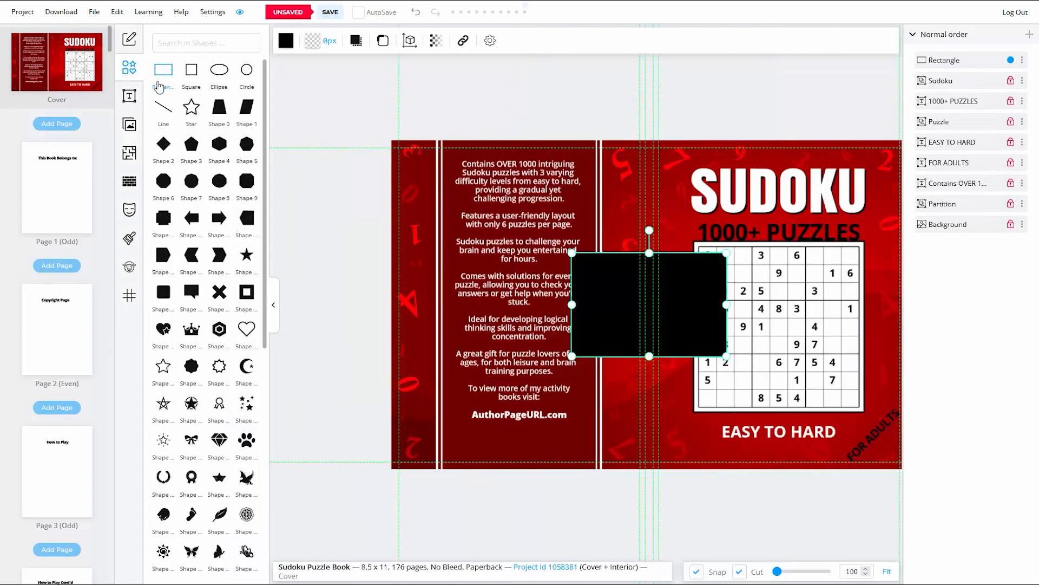
pyautogui.click(273, 305)
pyautogui.click(165, 43)
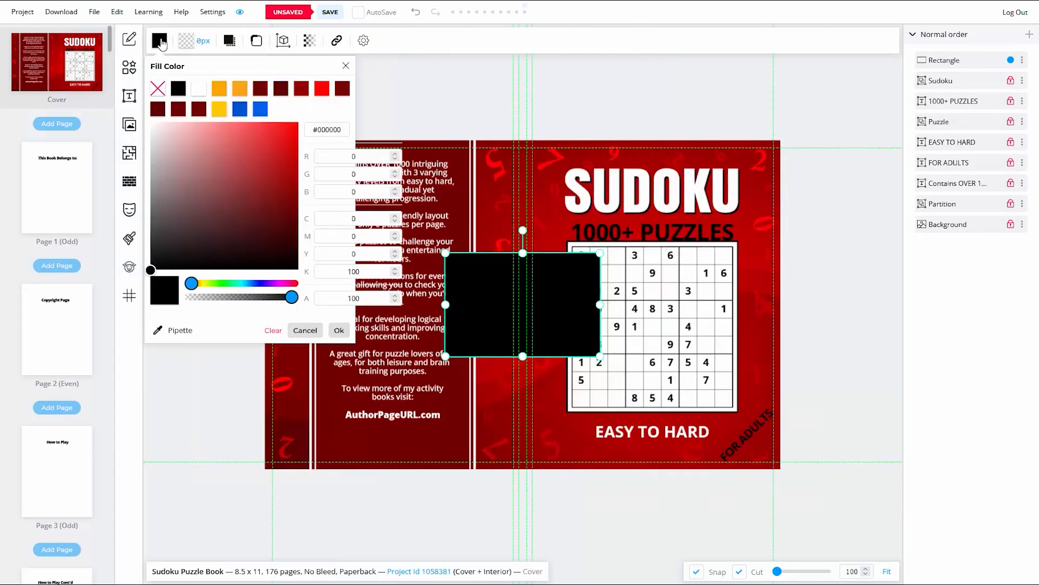
pyautogui.click(241, 91)
pyautogui.moveTo(521, 357); pyautogui.dragTo(644, 239)
pyautogui.moveTo(722, 235); pyautogui.dragTo(753, 233)
pyautogui.moveTo(567, 236); pyautogui.dragTo(601, 230)
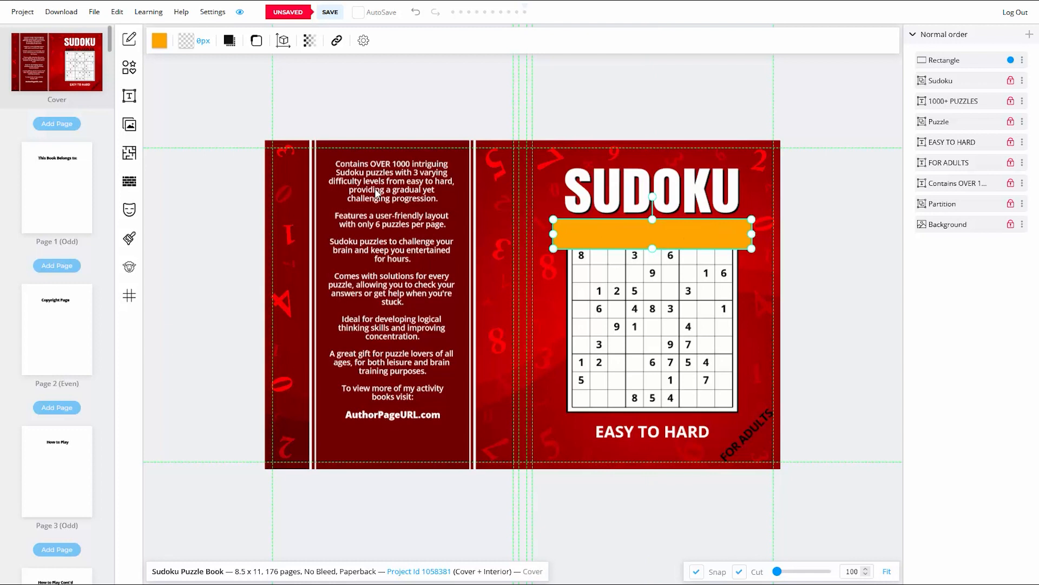
# Set the orange band's border radius to 130 px and move its layer directly beneath 1000+ PUZZLES
pyautogui.click(257, 40)
pyautogui.doubleClick(359, 110)
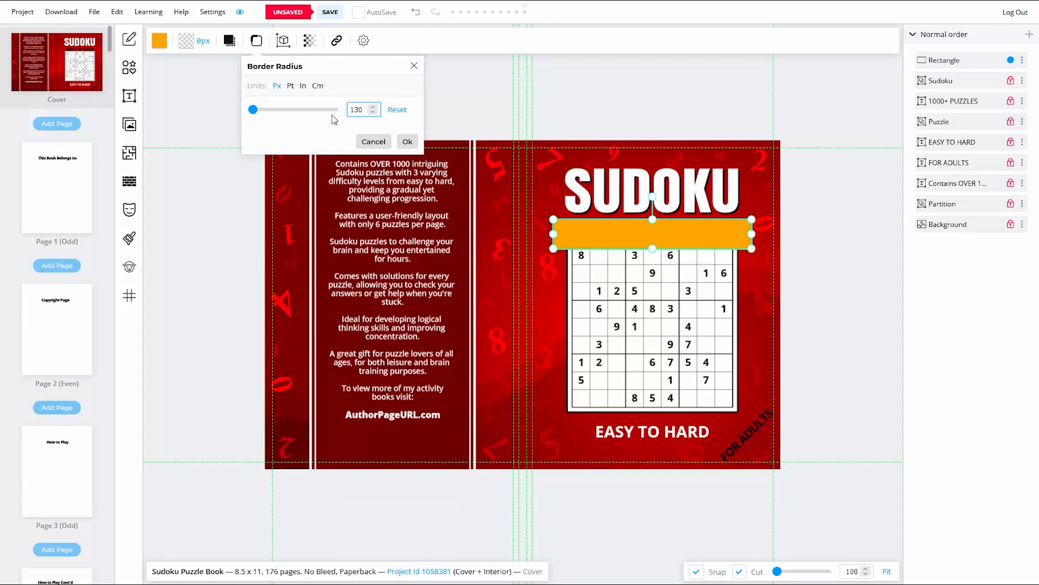
pyautogui.click(408, 141)
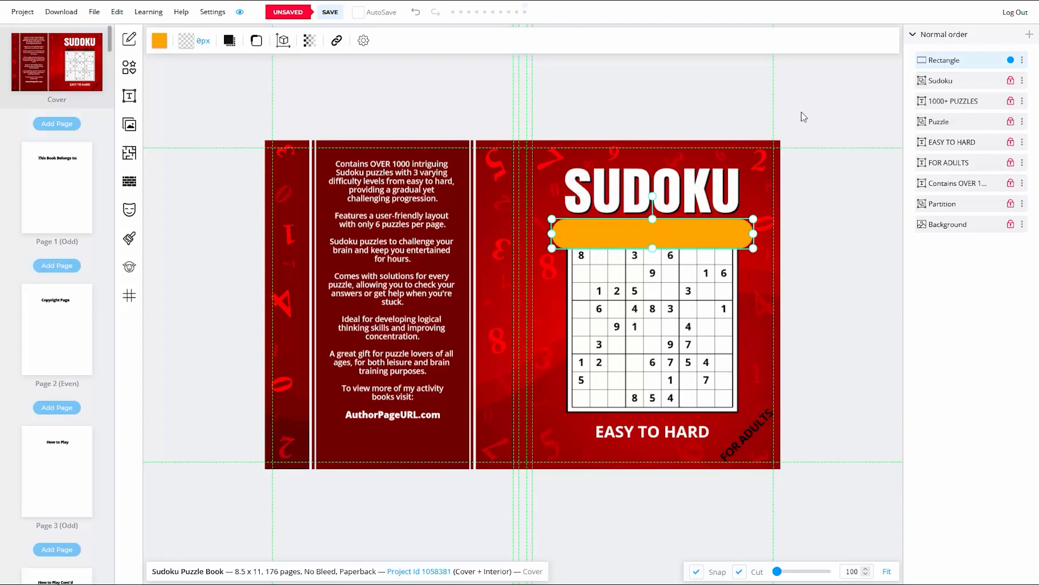
pyautogui.moveTo(969, 63); pyautogui.dragTo(965, 113)
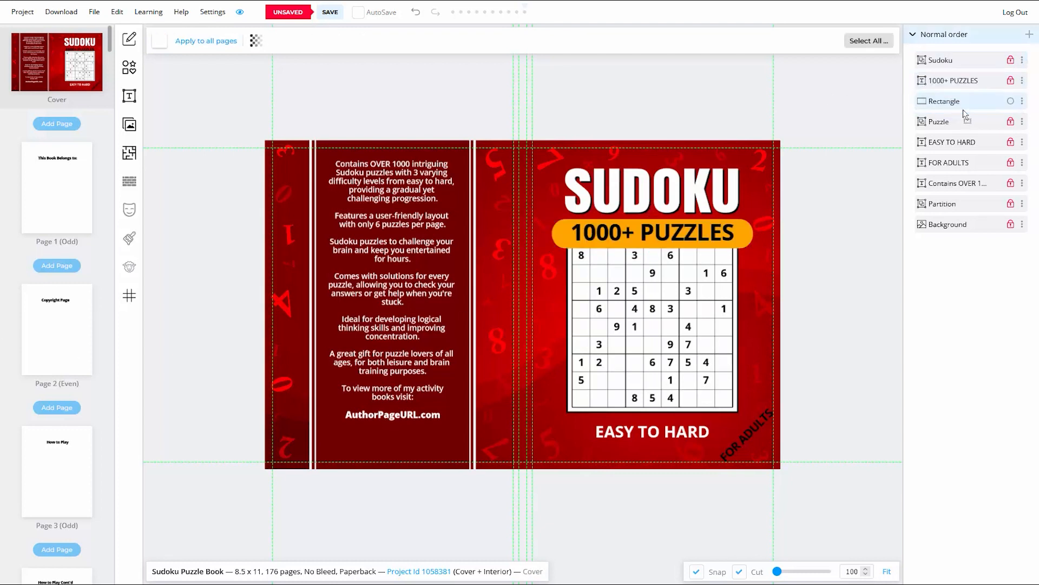
# Trim the orange band's height slightly and narrow it evenly on both sides around the 1000+ PUZZLES text
pyautogui.scroll(5, 761, 248)
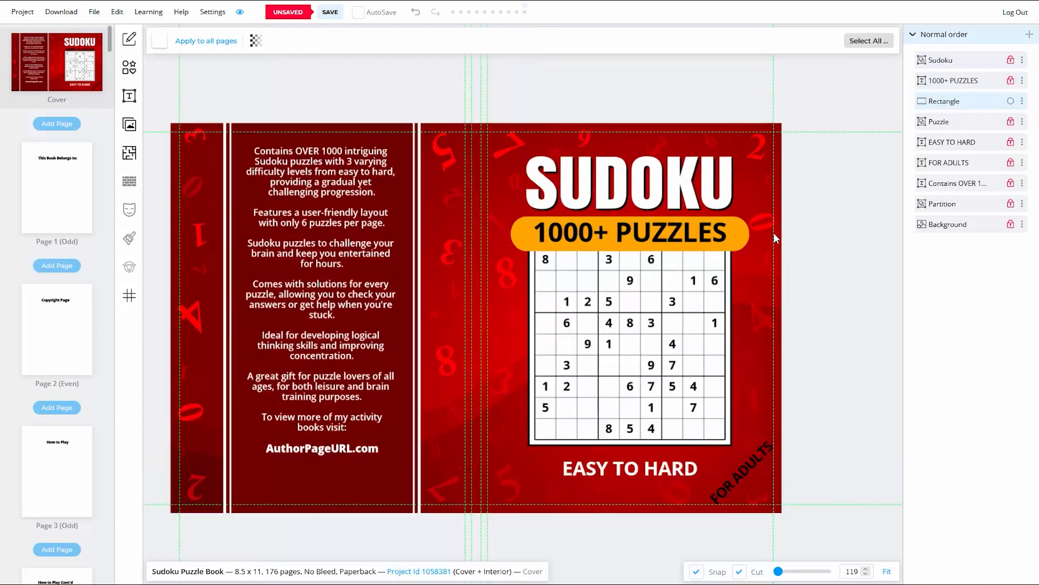
pyautogui.click(721, 235)
pyautogui.moveTo(633, 252); pyautogui.dragTo(633, 250)
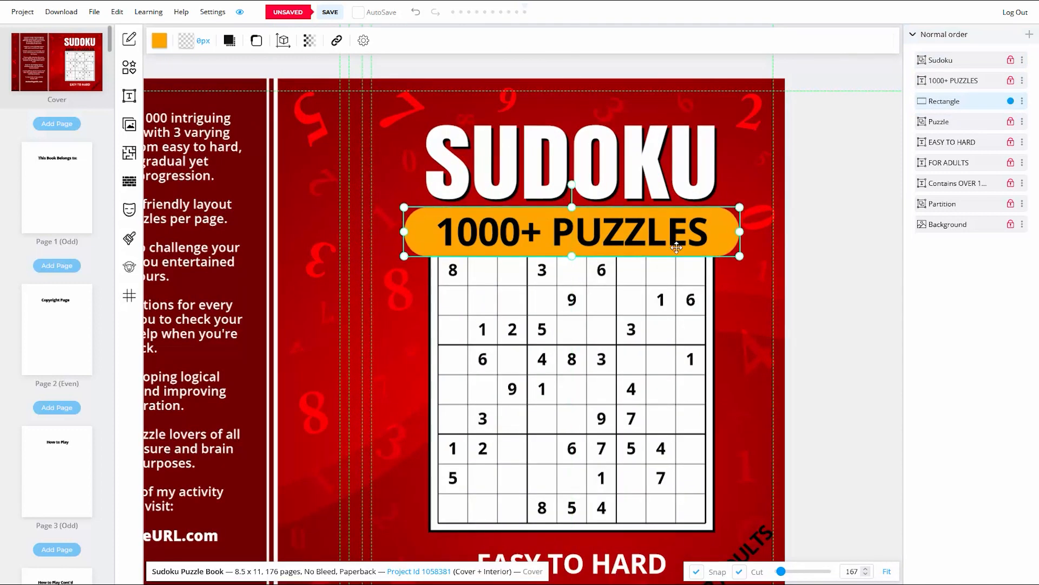
pyautogui.moveTo(740, 232); pyautogui.dragTo(734, 231)
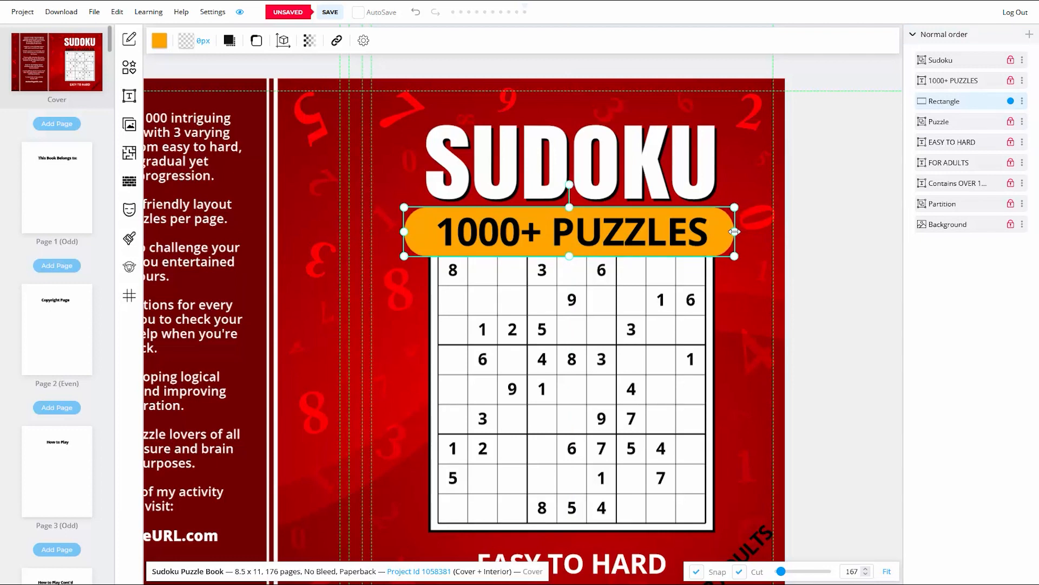
pyautogui.moveTo(405, 231); pyautogui.dragTo(411, 231)
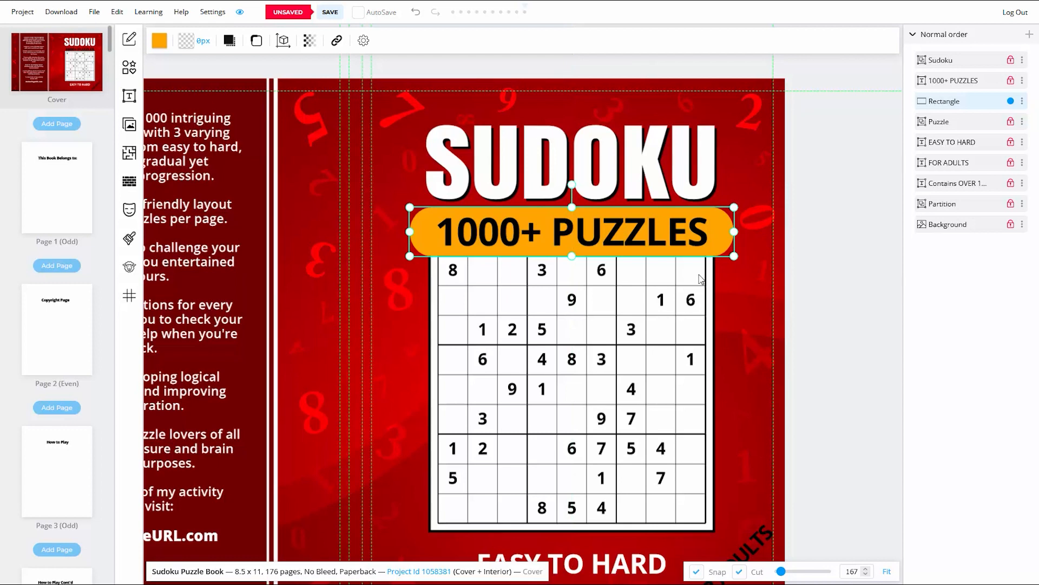
pyautogui.click(802, 285)
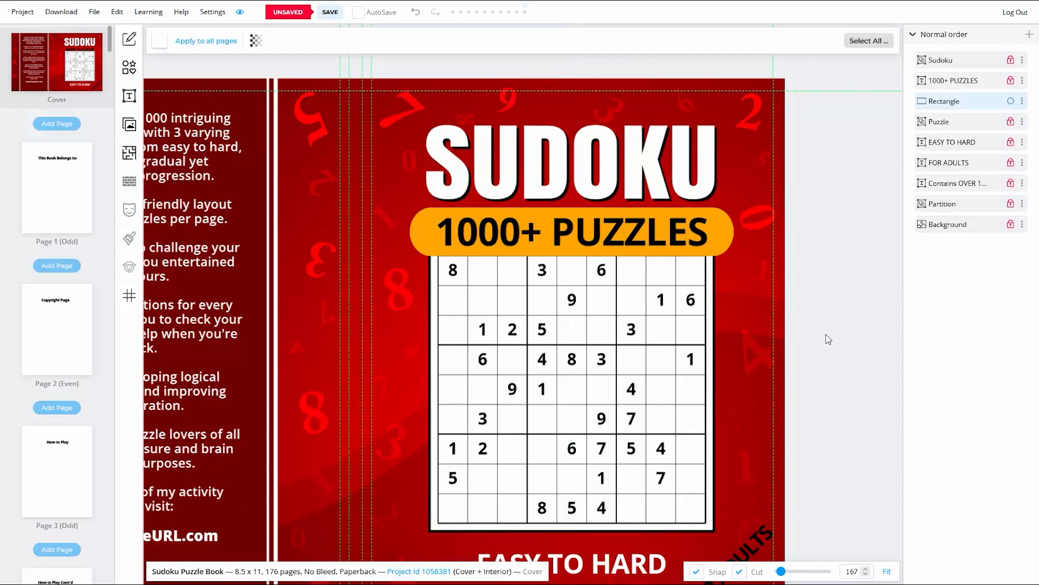
pyautogui.click(887, 571)
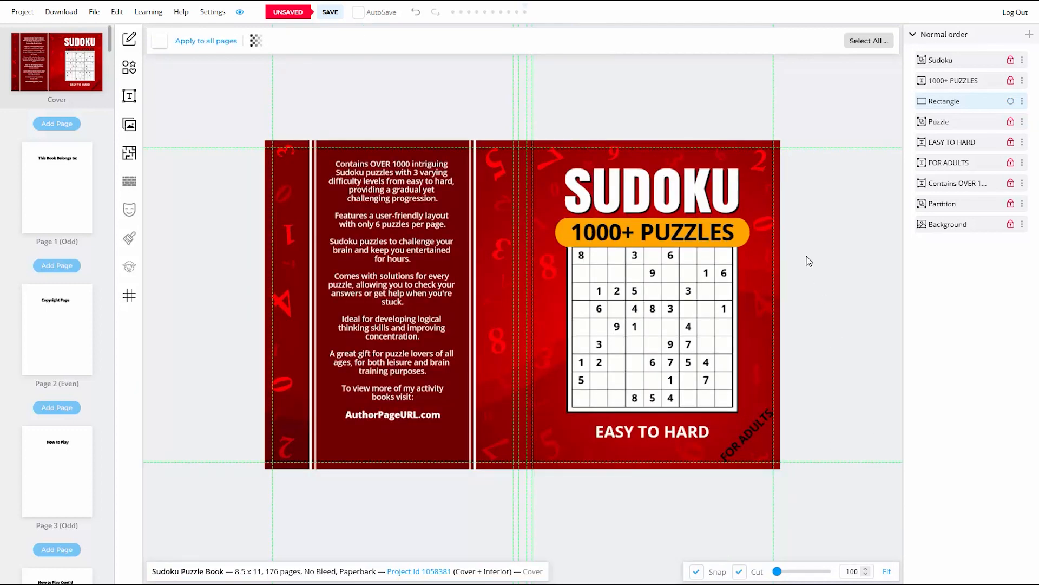
# Lock the Rectangle layer, unlock 1000+ PUZZLES, and slightly shrink and recenter that text inside the orange band
pyautogui.scroll(5, 771, 249)
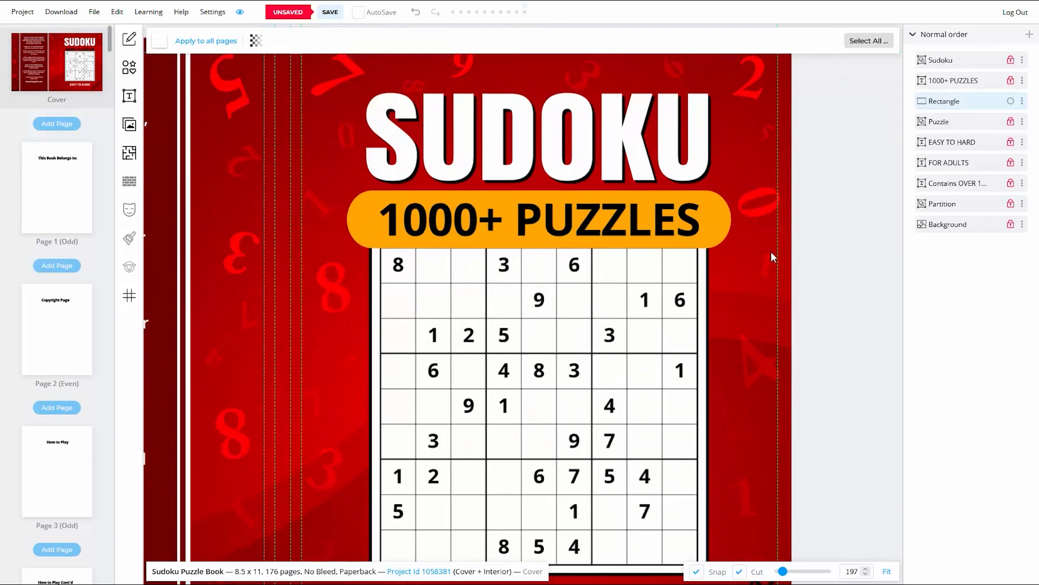
pyautogui.click(1022, 101)
pyautogui.click(949, 253)
pyautogui.click(1010, 81)
pyautogui.click(596, 220)
pyautogui.moveTo(700, 245); pyautogui.dragTo(693, 245)
pyautogui.moveTo(596, 221); pyautogui.dragTo(599, 222)
pyautogui.click(806, 205)
pyautogui.click(634, 224)
pyautogui.click(806, 246)
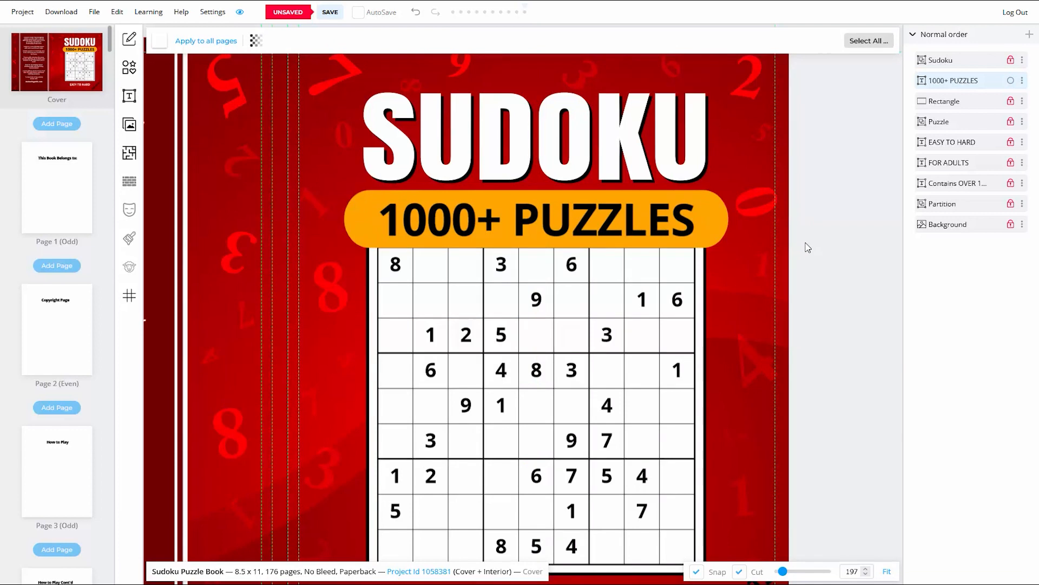
# Unlock the Rectangle layer and nudge the orange band and its 1000+ PUZZLES text slightly down together
pyautogui.click(1011, 102)
pyautogui.moveTo(758, 193); pyautogui.dragTo(676, 228)
pyautogui.click(816, 187)
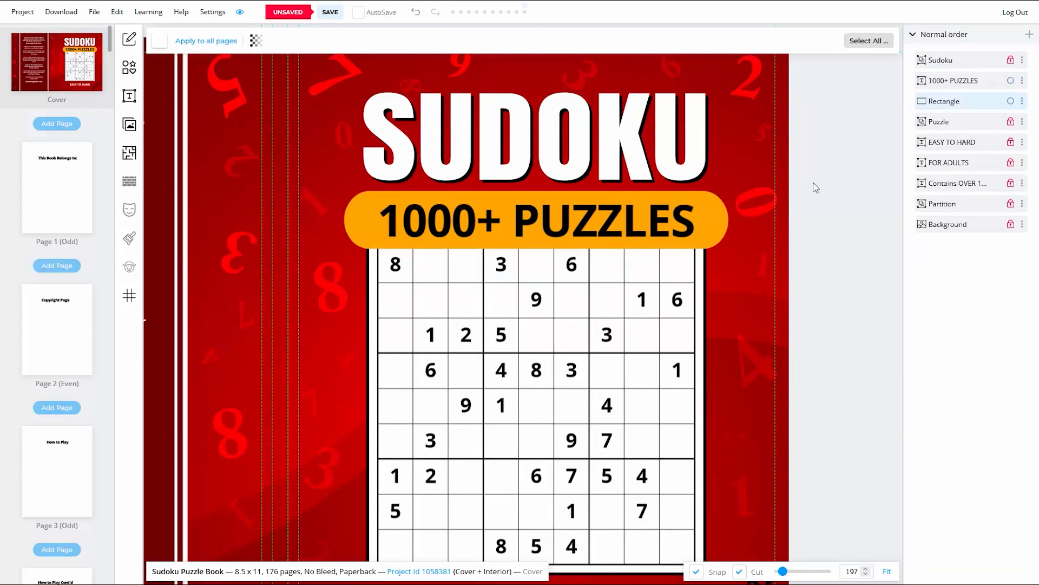
# Rename the Rectangle layer to Top Partition
pyautogui.click(1022, 101)
pyautogui.click(963, 117)
pyautogui.write('Top Partition')
pyautogui.click(570, 324)
pyautogui.click(887, 571)
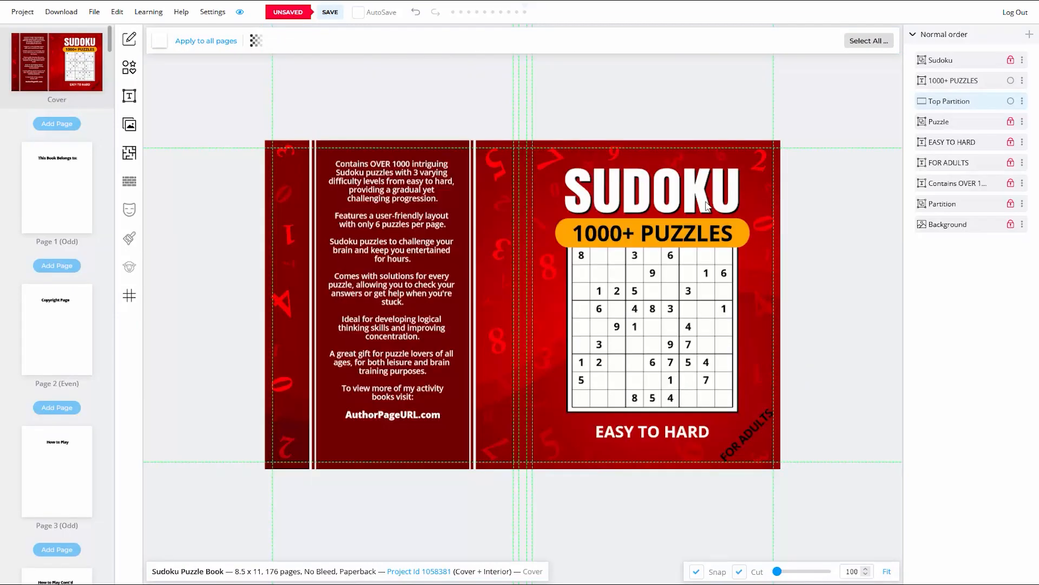
# Widen the 1000+ PUZZLES text slightly on both sides so it fills more of the orange band
pyautogui.scroll(5, 707, 206)
pyautogui.click(1022, 80)
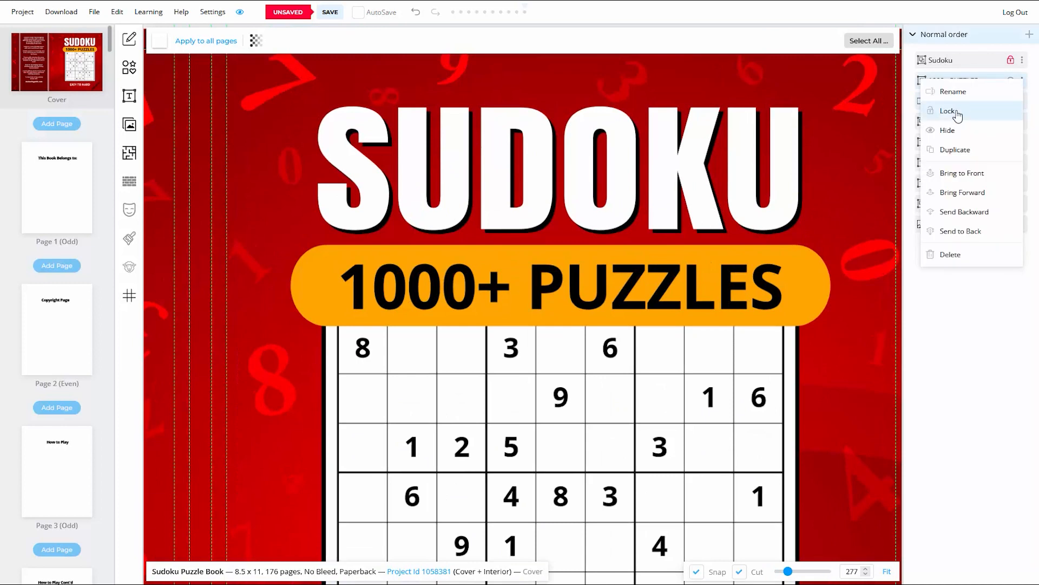
pyautogui.click(719, 291)
pyautogui.moveTo(785, 290); pyautogui.dragTo(793, 290)
pyautogui.moveTo(339, 290); pyautogui.dragTo(329, 289)
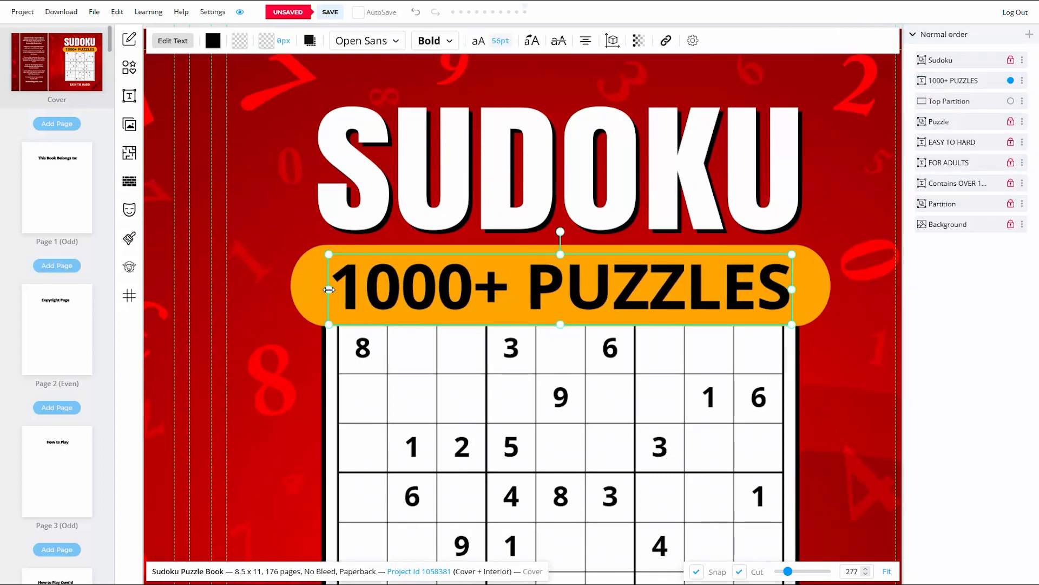
pyautogui.click(878, 308)
pyautogui.click(886, 571)
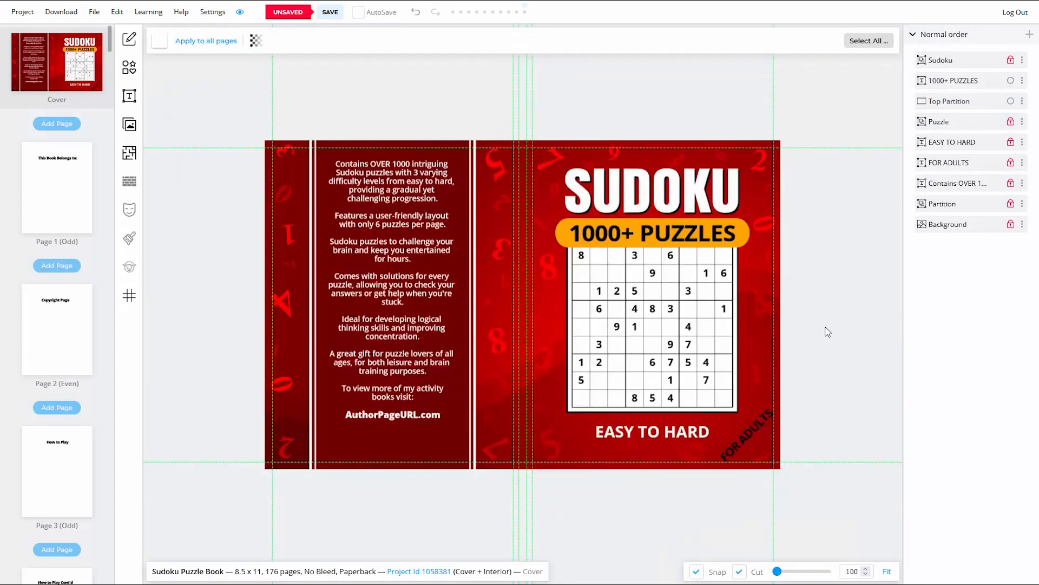
# Lock the 1000+ PUZZLES layer and save the project
pyautogui.click(1023, 81)
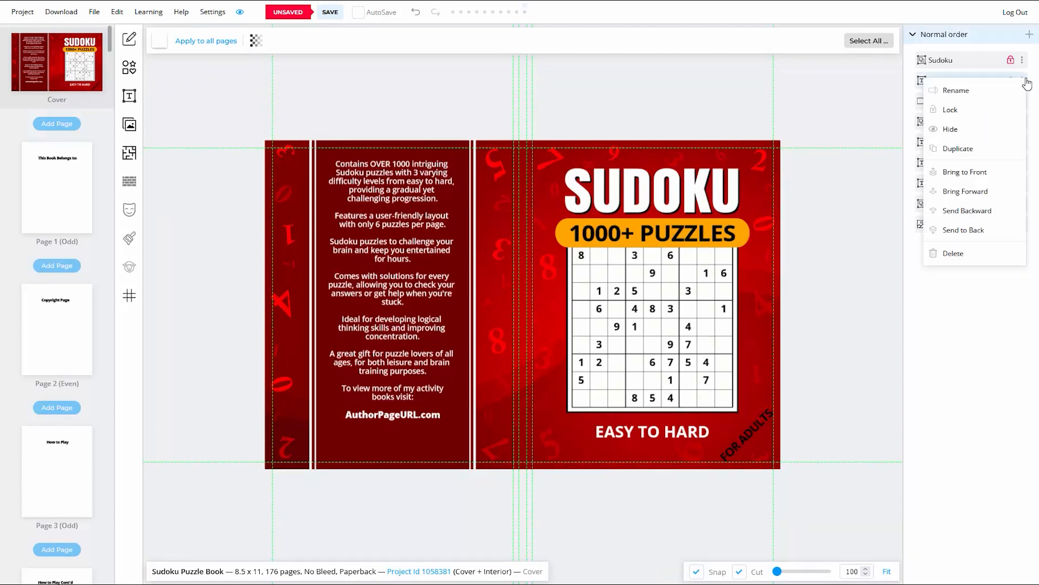
pyautogui.click(957, 111)
pyautogui.click(327, 14)
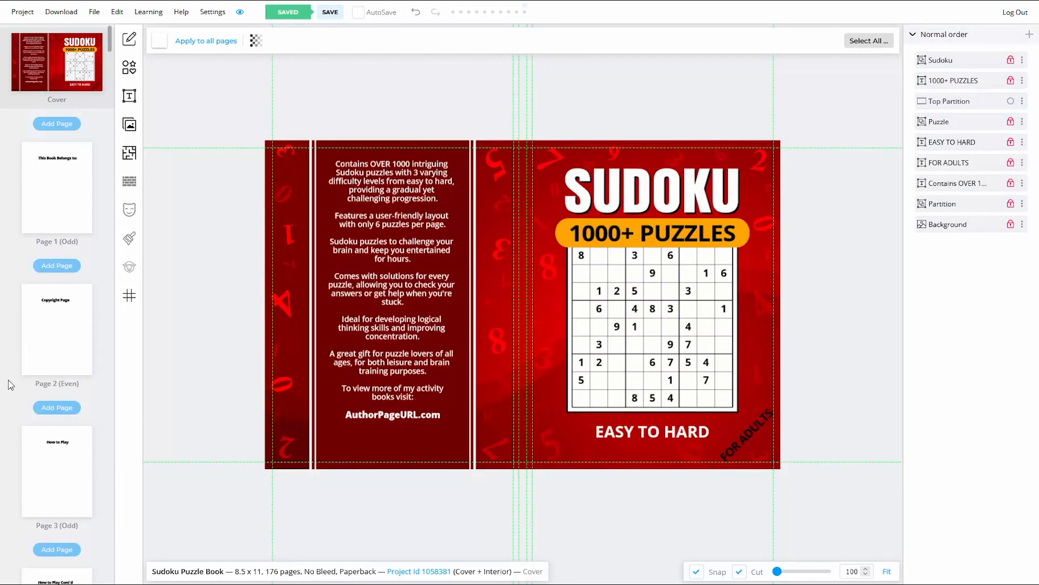
# Duplicate the orange Top Partition band and lock the original band's layer
pyautogui.click(651, 239)
pyautogui.rightClick(652, 239)
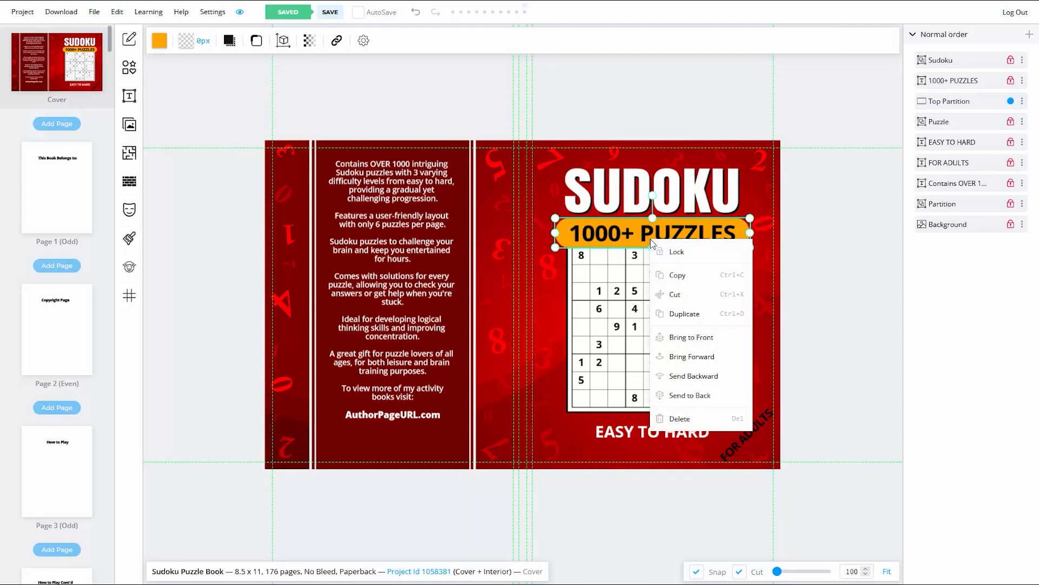
pyautogui.click(674, 314)
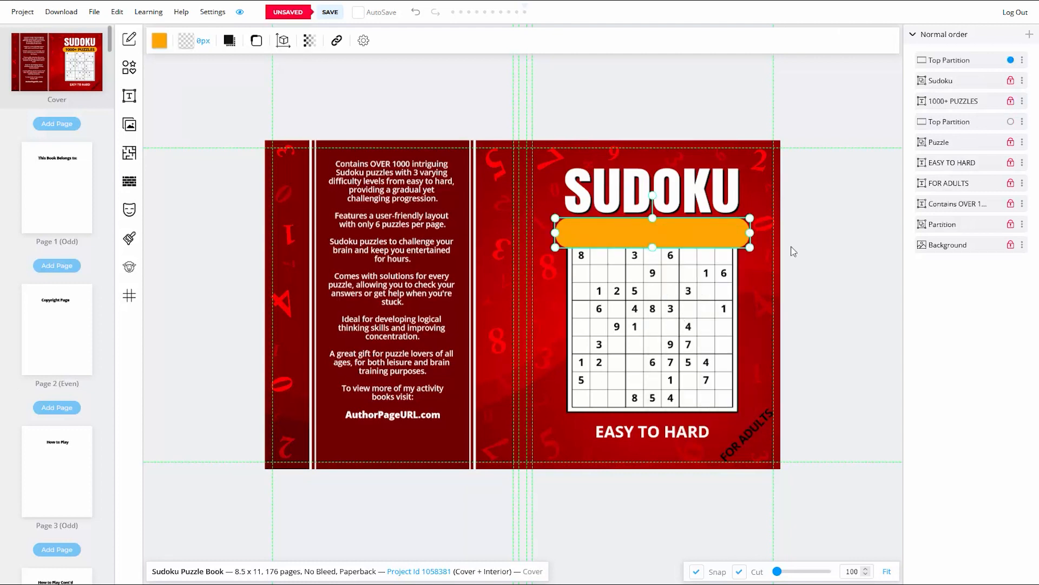
pyautogui.click(1022, 122)
pyautogui.click(956, 154)
# Place the copied orange band beneath the EASY TO HARD text and shrink it to fit centered around the words
pyautogui.moveTo(697, 226); pyautogui.dragTo(676, 429)
pyautogui.moveTo(959, 64); pyautogui.dragTo(957, 172)
pyautogui.click(704, 436)
pyautogui.moveTo(539, 448); pyautogui.dragTo(579, 443)
pyautogui.moveTo(733, 431); pyautogui.dragTo(721, 430)
pyautogui.moveTo(581, 430); pyautogui.dragTo(588, 430)
pyautogui.moveTo(680, 432); pyautogui.dragTo(621, 439)
pyautogui.click(654, 435)
pyautogui.scroll(8, 687, 432)
pyautogui.click(625, 462)
pyautogui.scroll(-8, 617, 471)
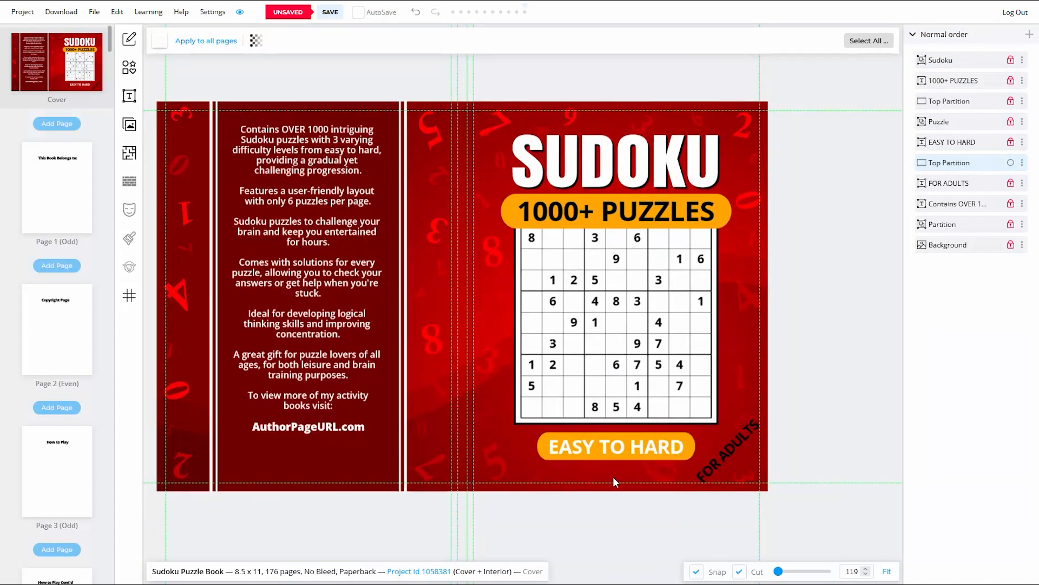
# Unlock the band behind EASY TO HARD and set its border radius to 152 px
pyautogui.scroll(6, 613, 476)
pyautogui.click(724, 427)
pyautogui.click(690, 483)
pyautogui.click(704, 422)
pyautogui.click(691, 482)
pyautogui.click(1010, 164)
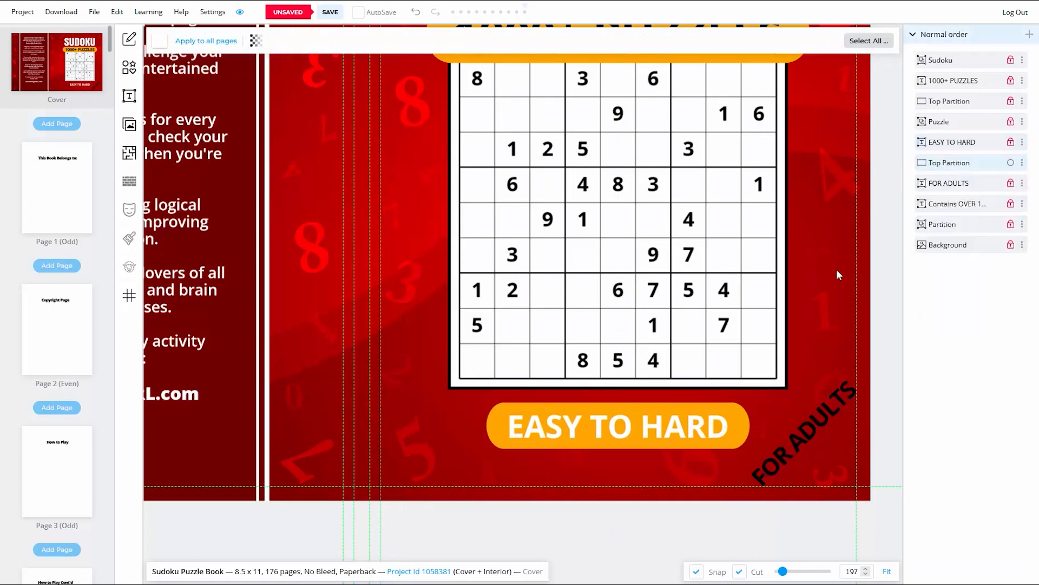
pyautogui.click(503, 438)
pyautogui.click(262, 44)
pyautogui.moveTo(270, 110); pyautogui.dragTo(275, 110)
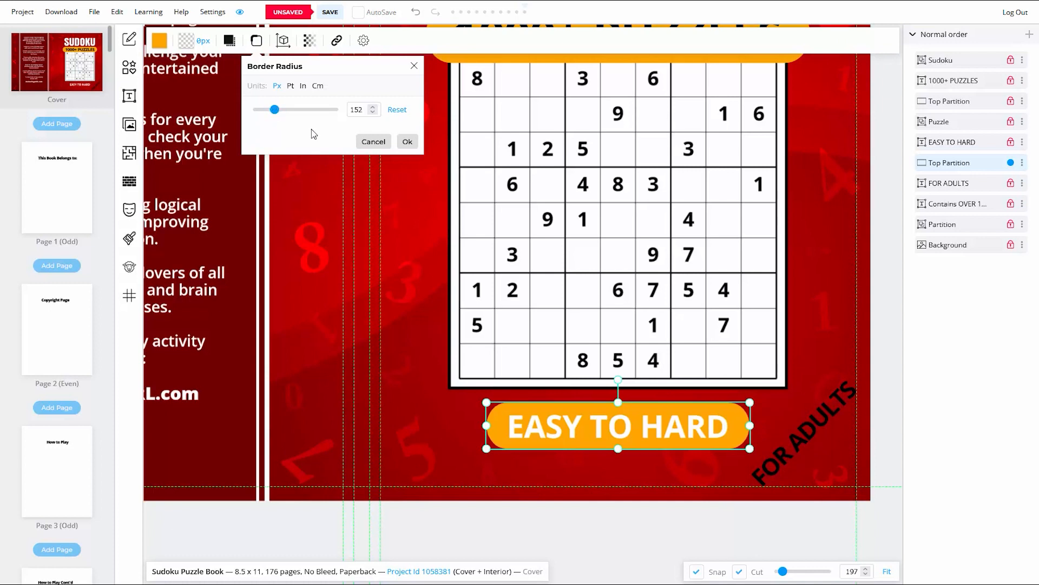
pyautogui.click(407, 141)
# Change the fill of the band behind EASY TO HARD to dark red #700000
pyautogui.click(159, 40)
pyautogui.click(260, 89)
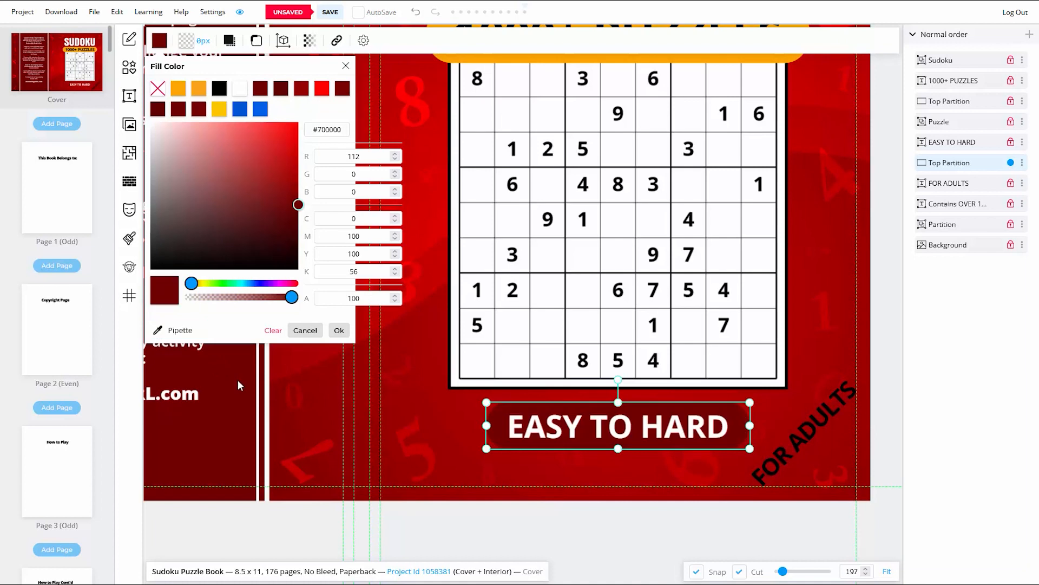
pyautogui.click(339, 330)
# Give the band behind EASY TO HARD a solid white stroke 7 px wide
pyautogui.click(186, 40)
pyautogui.click(287, 141)
pyautogui.moveTo(185, 88); pyautogui.dragTo(193, 90)
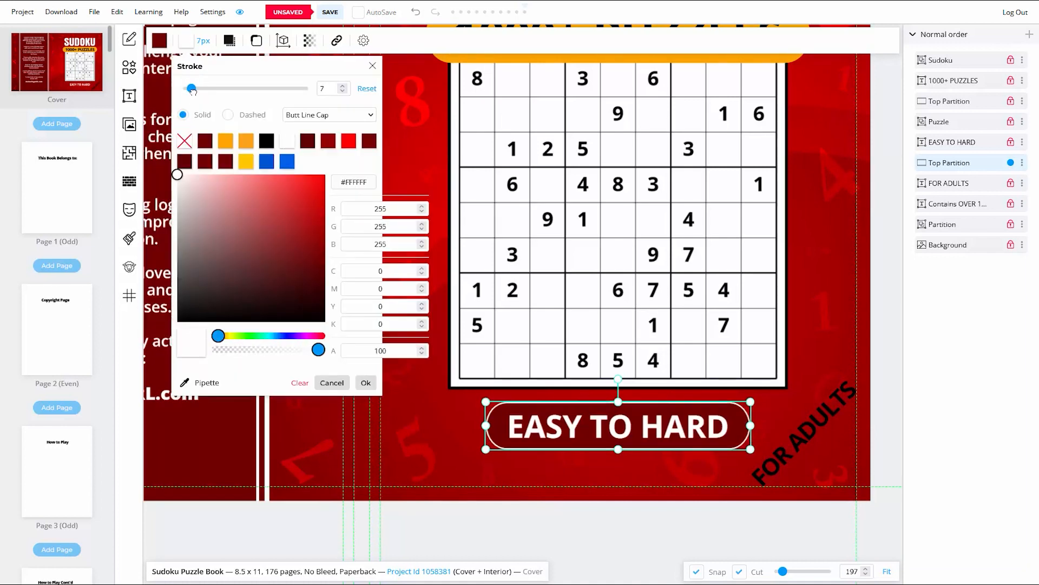
pyautogui.click(263, 354)
pyautogui.click(887, 571)
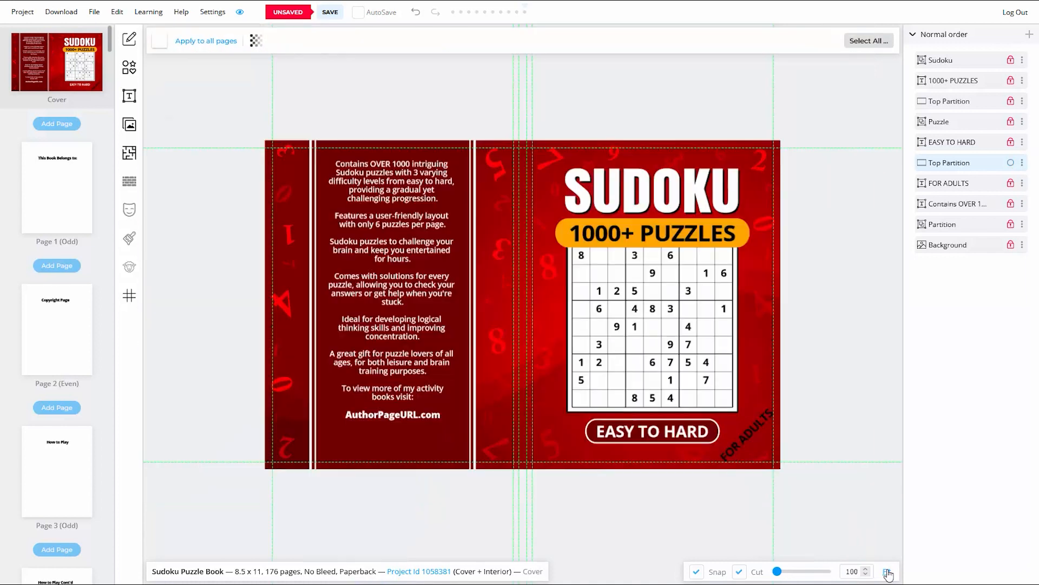
# Fine-tune the EASY TO HARD text's size and position so it sits centered in its dark red band, and lock the text
pyautogui.scroll(5, 678, 454)
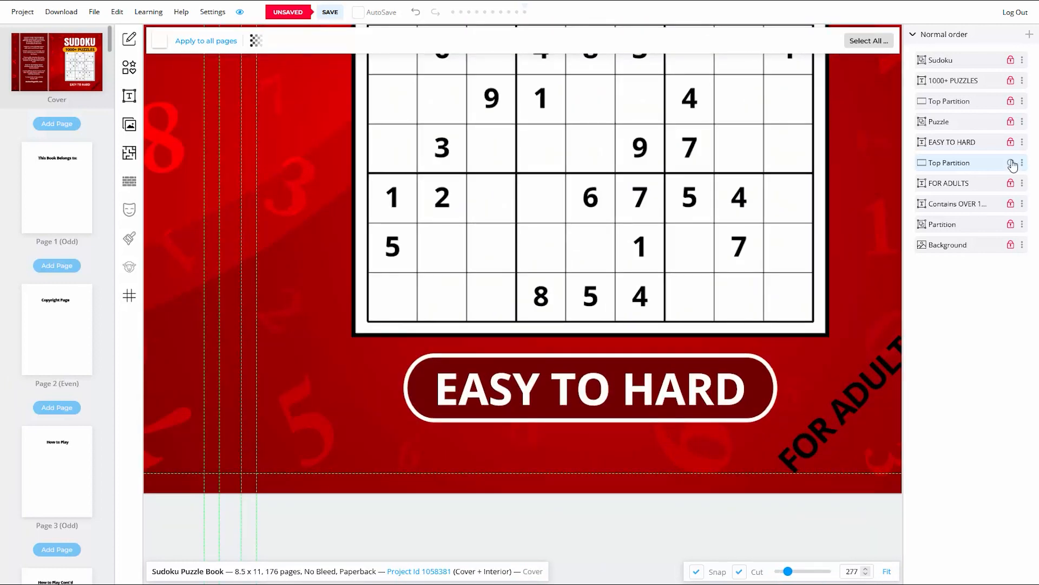
pyautogui.click(606, 389)
pyautogui.click(612, 448)
pyautogui.click(632, 395)
pyautogui.click(619, 485)
pyautogui.scroll(-5, 636, 526)
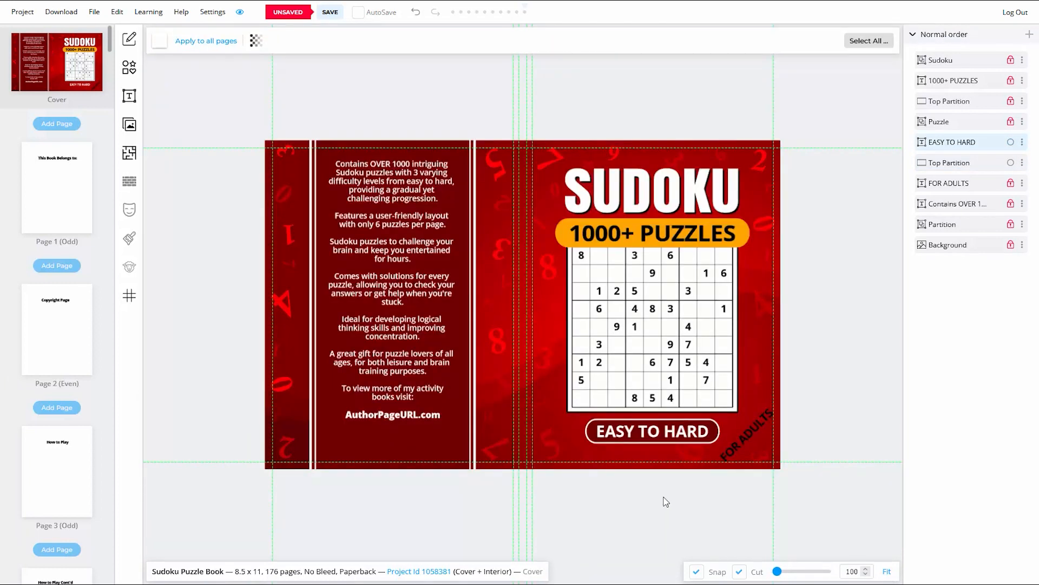
pyautogui.scroll(5, 664, 498)
pyautogui.click(670, 399)
pyautogui.click(854, 539)
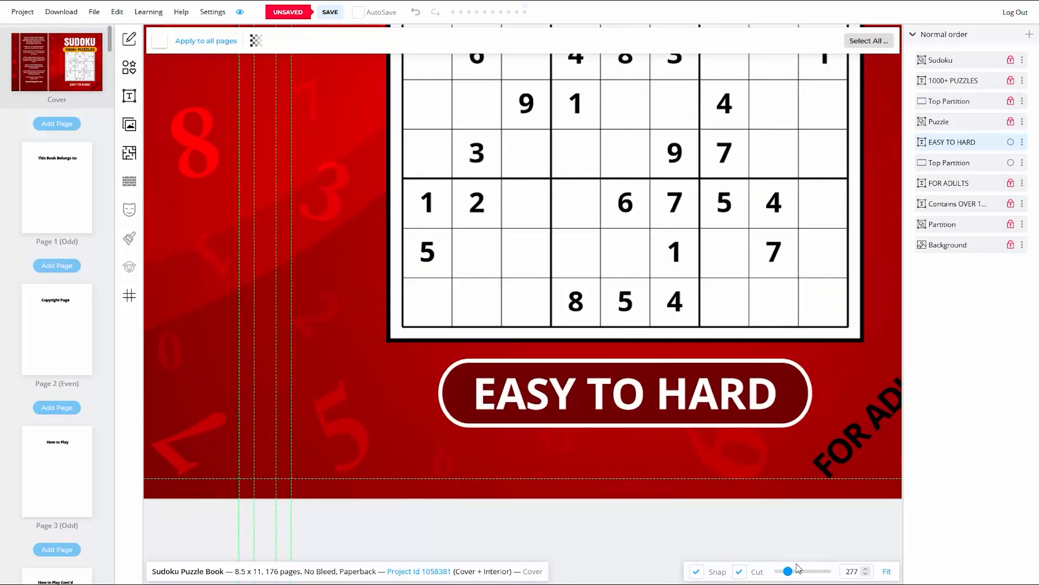
pyautogui.scroll(-5, 854, 539)
pyautogui.scroll(5, 700, 485)
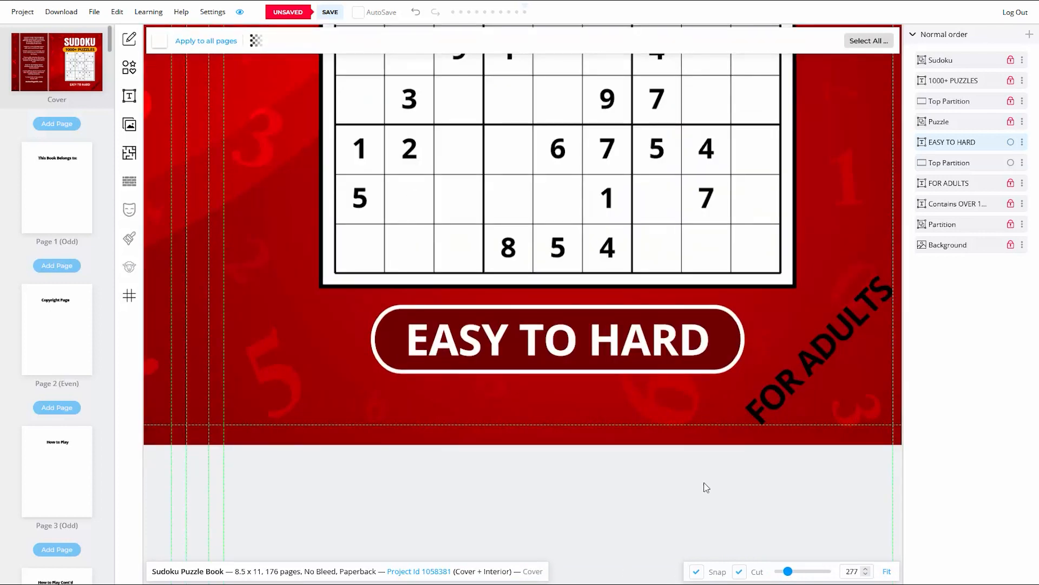
pyautogui.scroll(-5, 701, 485)
pyautogui.click(1010, 141)
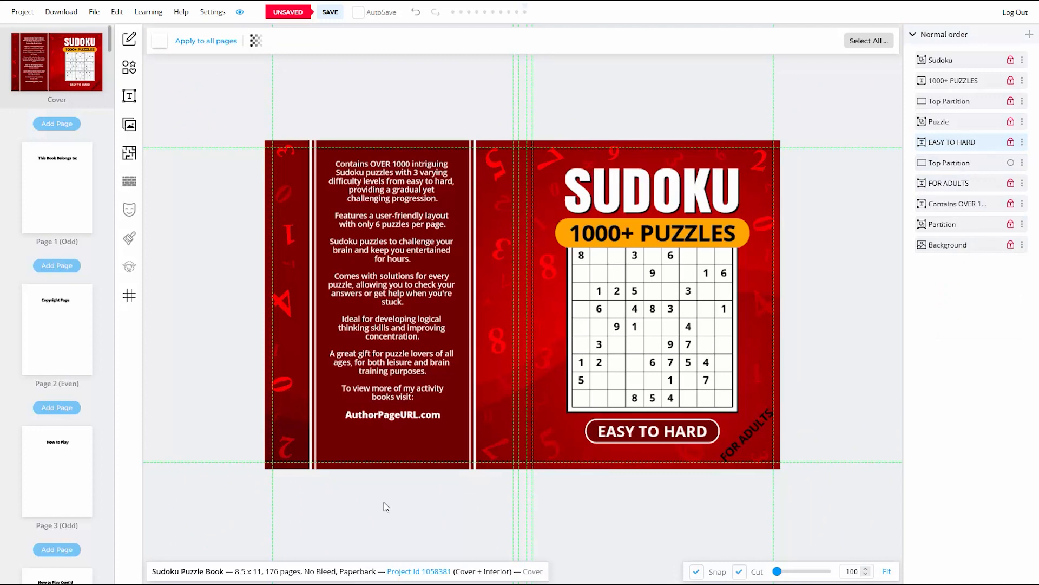
# Rename the band behind EASY TO HARD to Bottom Partition, lock it, and save the project
pyautogui.click(1022, 162)
pyautogui.click(953, 175)
pyautogui.press('Left')
pyautogui.press('Right')
pyautogui.press('Delete')
pyautogui.press('Delete')
pyautogui.press('BackSpace')
pyautogui.write('Bottom')
pyautogui.press('Return')
pyautogui.click(1022, 162)
pyautogui.click(952, 192)
pyautogui.hotkey('ctrl', 's')
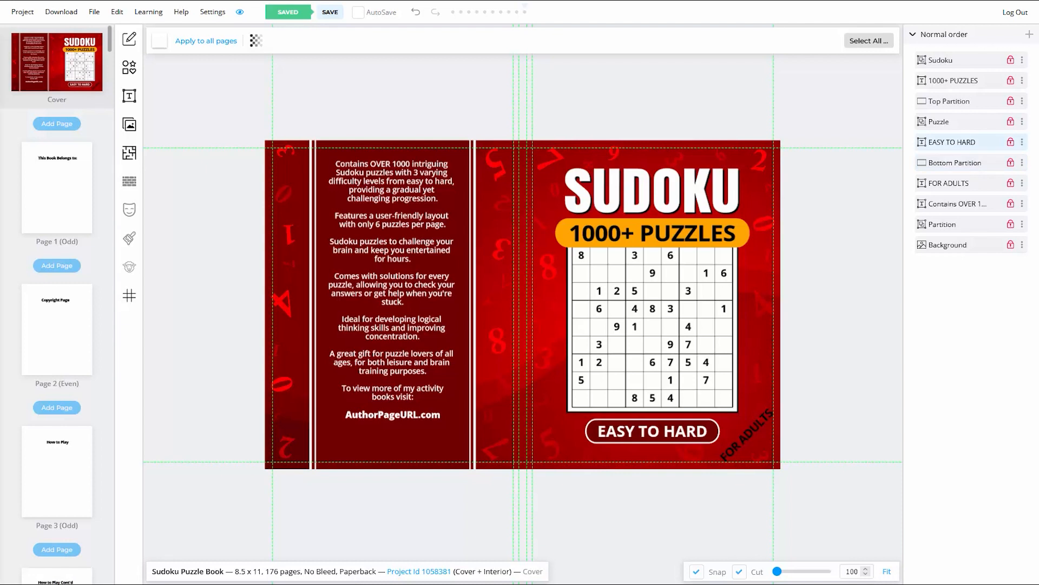
# Duplicate the orange band behind 1000+ PUZZLES and lock the original
pyautogui.click(1010, 101)
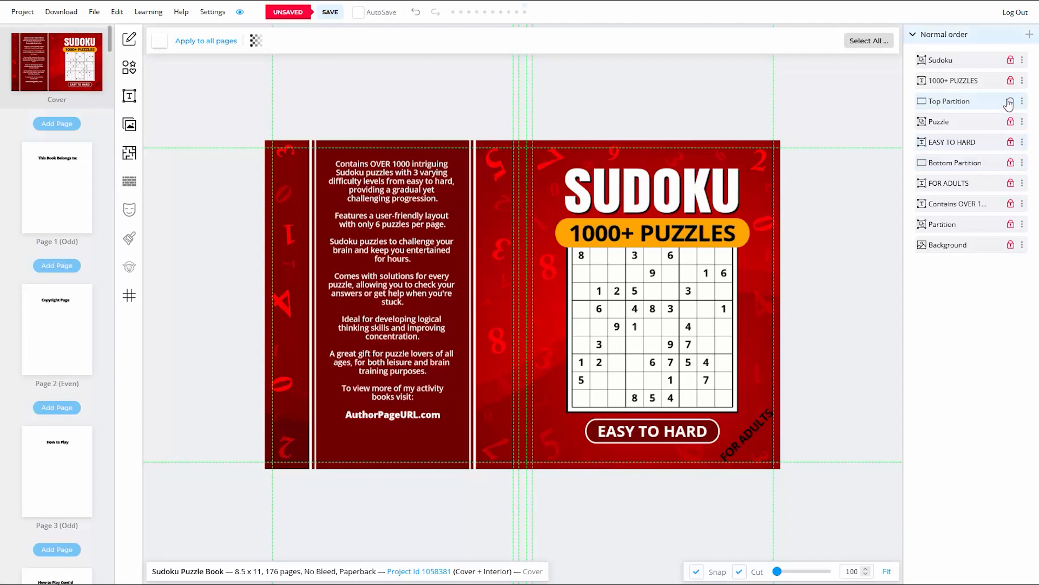
pyautogui.click(749, 232)
pyautogui.rightClick(749, 232)
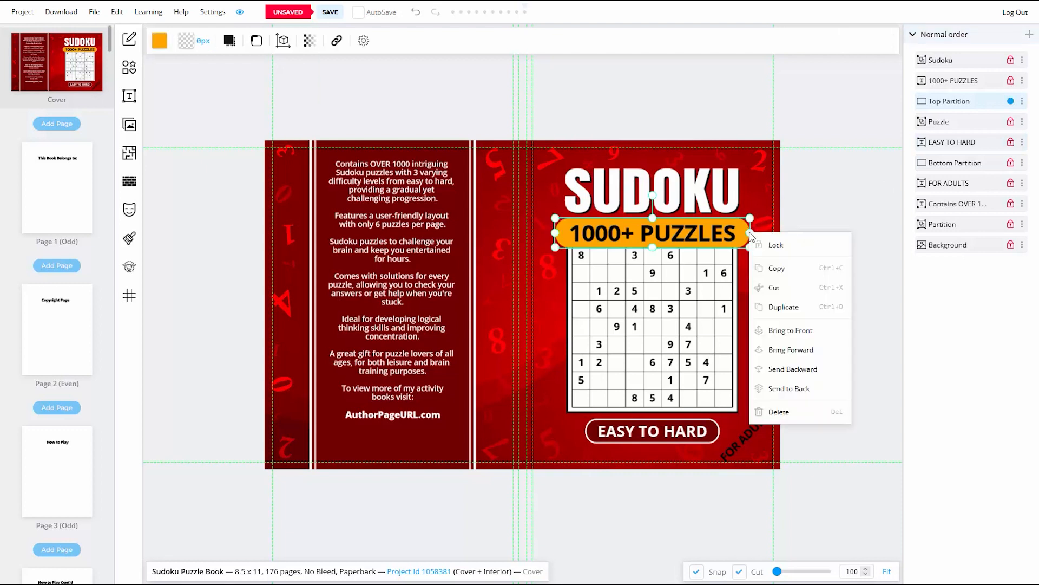
pyautogui.click(779, 308)
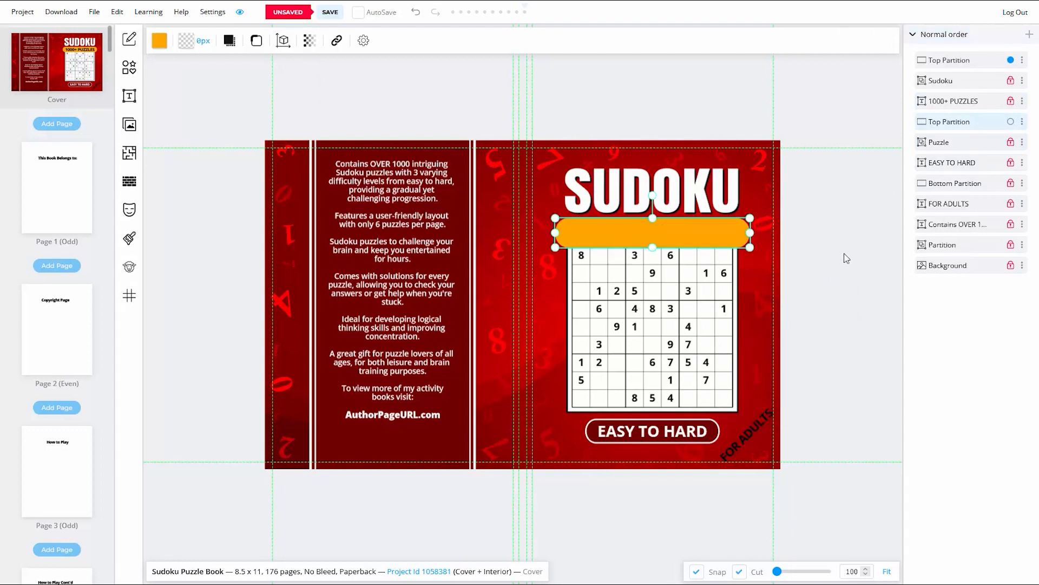
pyautogui.click(1022, 121)
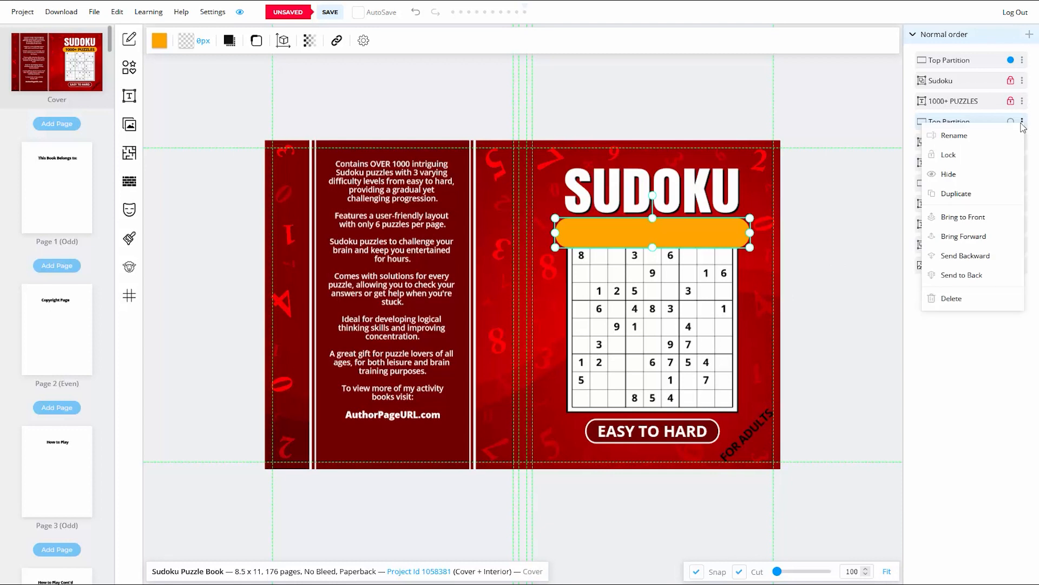
pyautogui.click(957, 160)
# Move the duplicated orange band directly below FOR ADULTS in the layer order and rename it Banner
pyautogui.moveTo(955, 59); pyautogui.dragTo(955, 215)
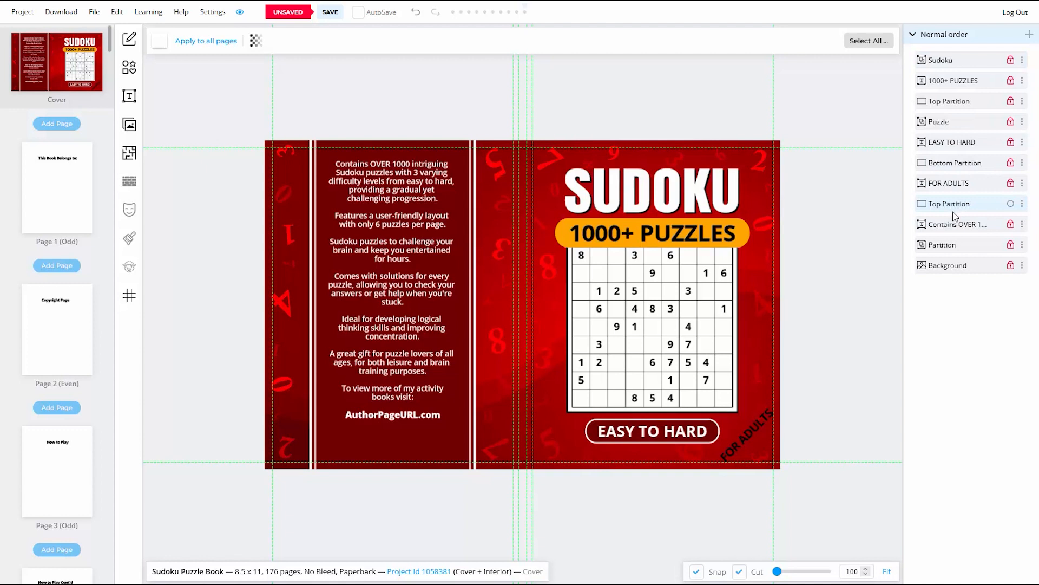
pyautogui.click(1022, 203)
pyautogui.click(944, 211)
pyautogui.write('Banner')
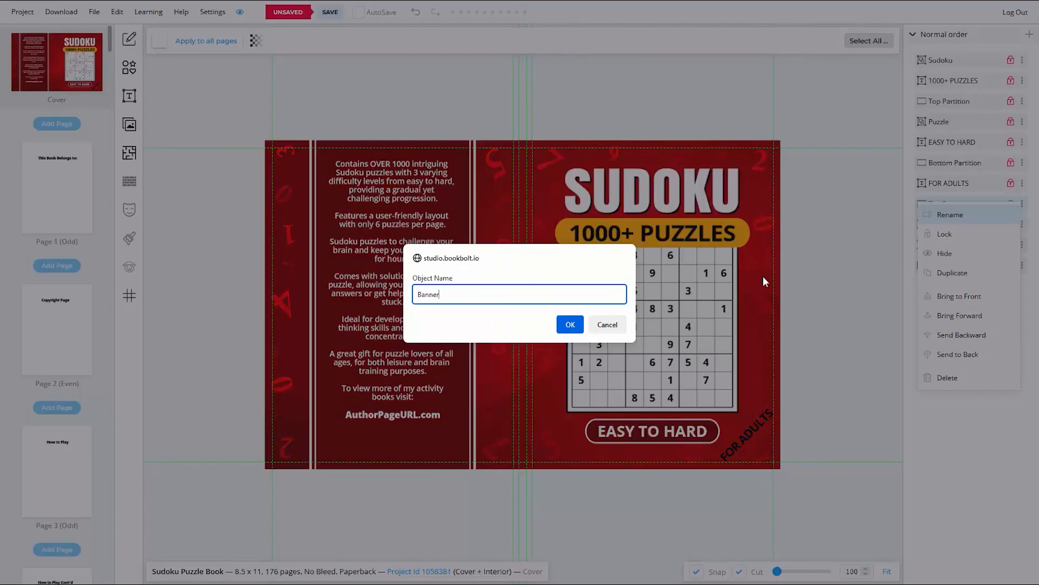
pyautogui.press('Return')
# Place the Banner diagonally across the front cover's lower-right corner behind FOR ADULTS, extending past the cover edges, and lock it
pyautogui.moveTo(648, 239); pyautogui.dragTo(672, 431)
pyautogui.moveTo(726, 421); pyautogui.dragTo(763, 420)
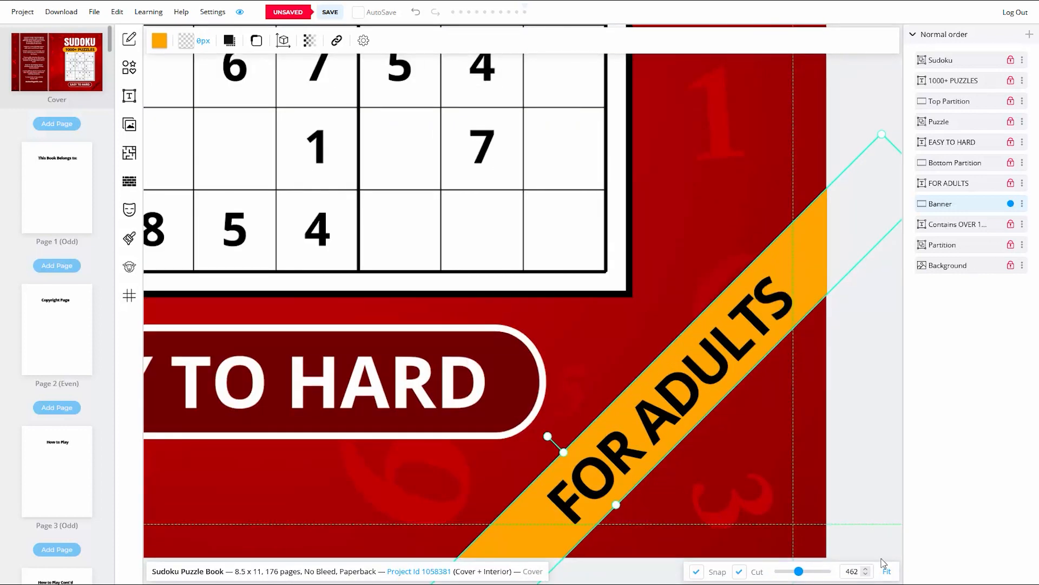
pyautogui.click(867, 454)
pyautogui.click(1010, 204)
# Unlock the FOR ADULTS text, shrink and center it within the orange banner, lock it again, and save the project
pyautogui.click(1011, 183)
pyautogui.scroll(17, 771, 438)
pyautogui.click(692, 395)
pyautogui.moveTo(803, 316); pyautogui.dragTo(785, 327)
pyautogui.scroll(-5, 768, 349)
pyautogui.moveTo(719, 372); pyautogui.dragTo(725, 366)
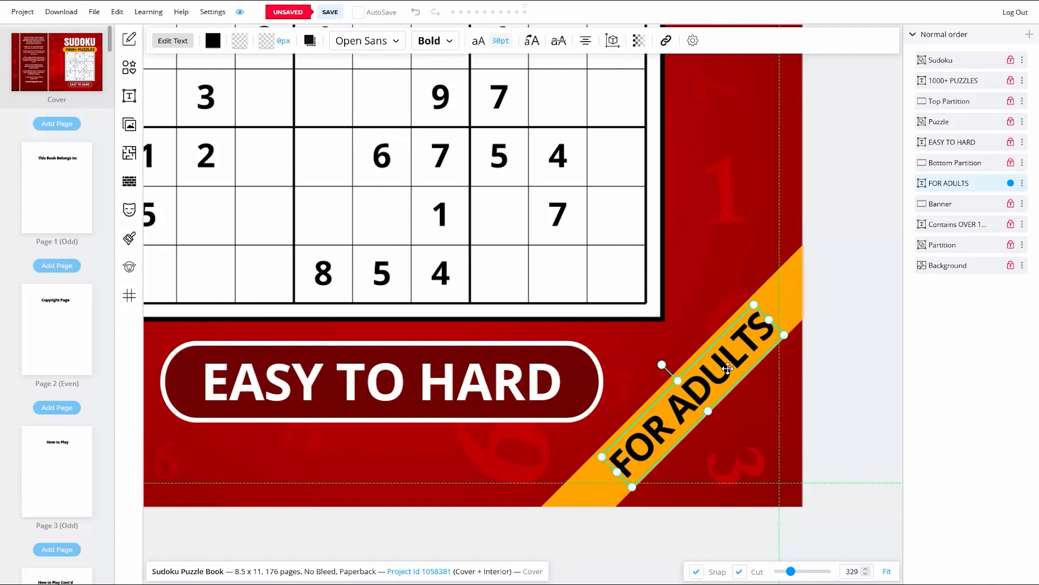
pyautogui.click(878, 508)
pyautogui.scroll(-12, 879, 509)
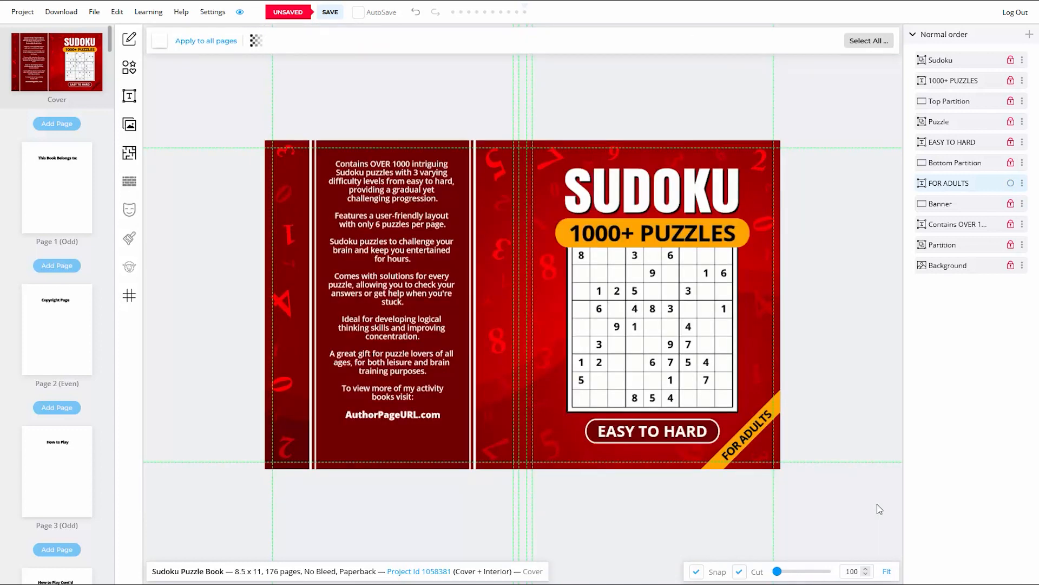
pyautogui.click(1023, 186)
pyautogui.click(957, 212)
pyautogui.click(331, 12)
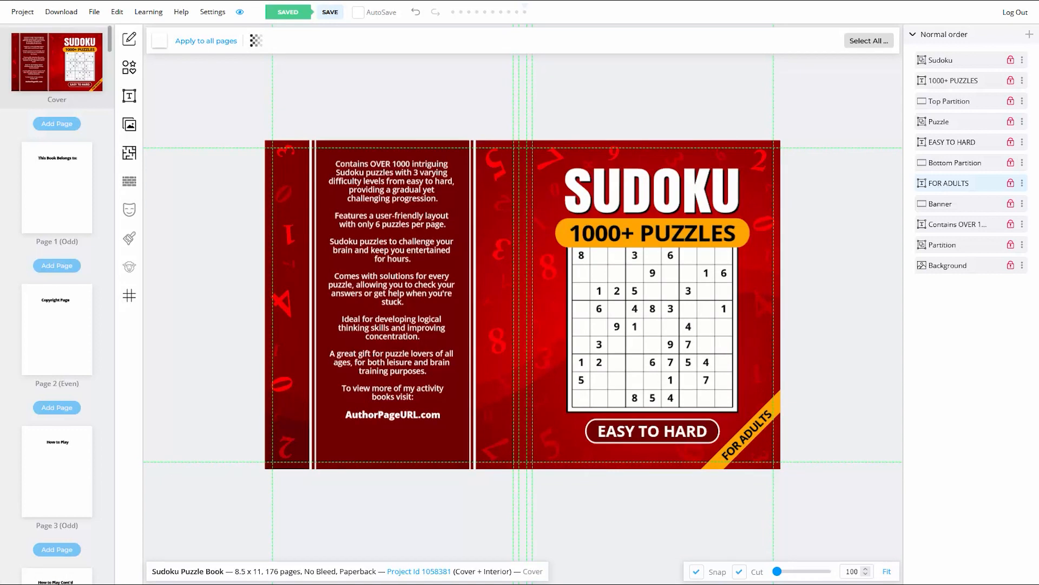
# Check interior page 1 and the opening pages of the Amazon preview of 1000+ Sudoku Puzzles for Adults, and return to the cover
pyautogui.click(74, 211)
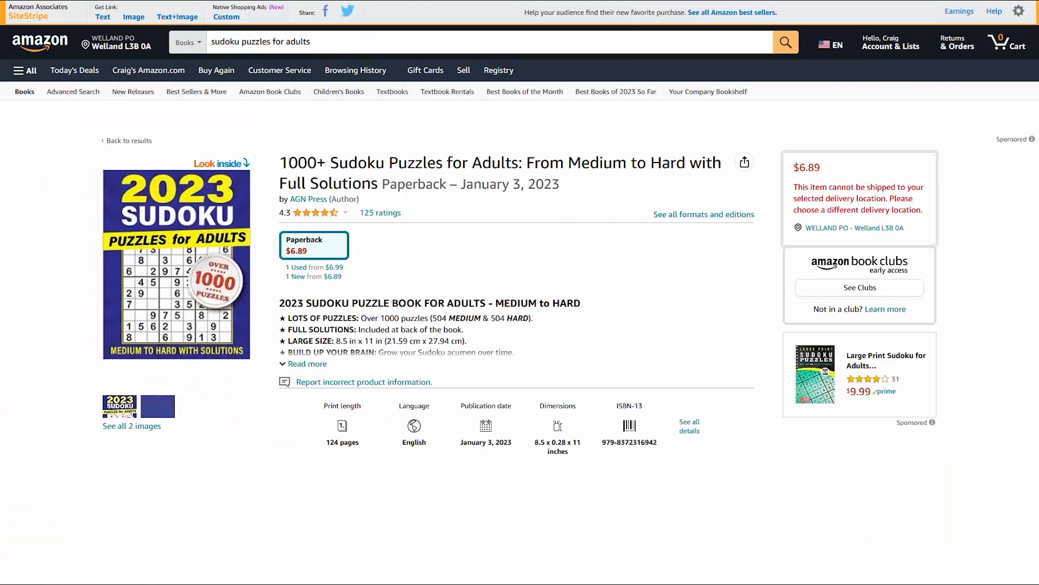
pyautogui.click(161, 290)
pyautogui.scroll(-15, 377, 284)
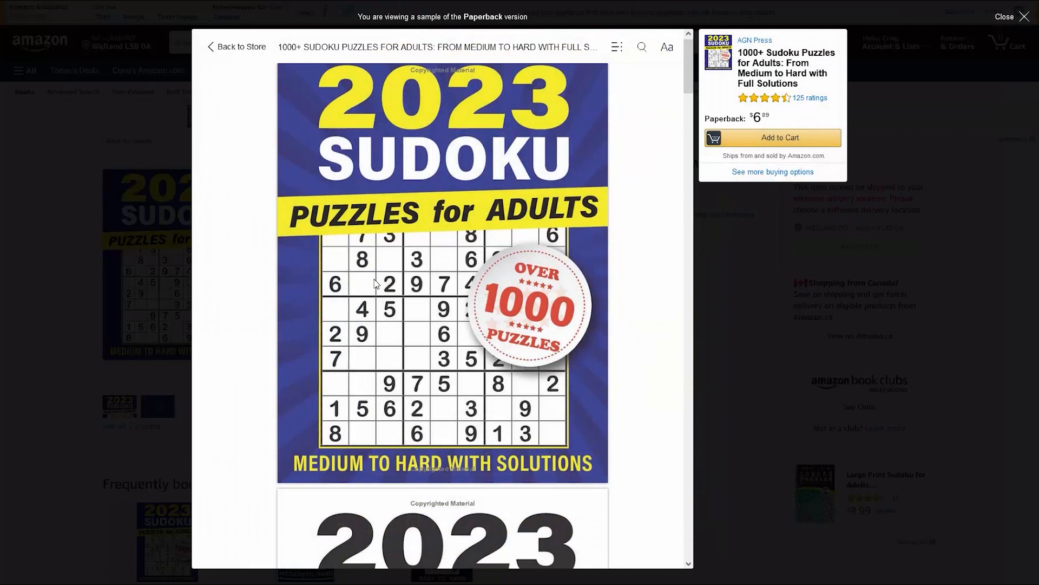
pyautogui.scroll(-2, 303, 309)
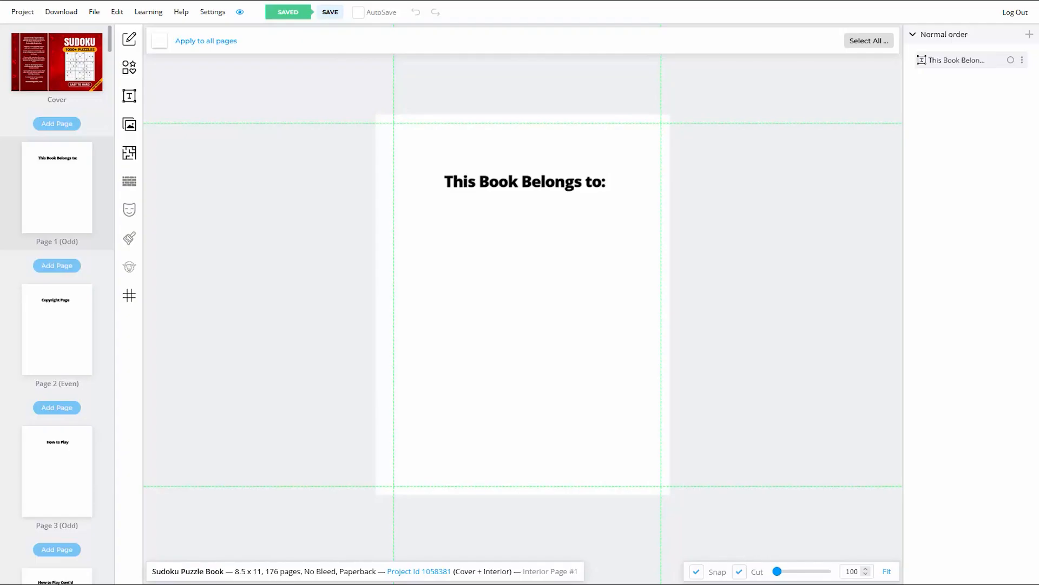
pyautogui.click(100, 78)
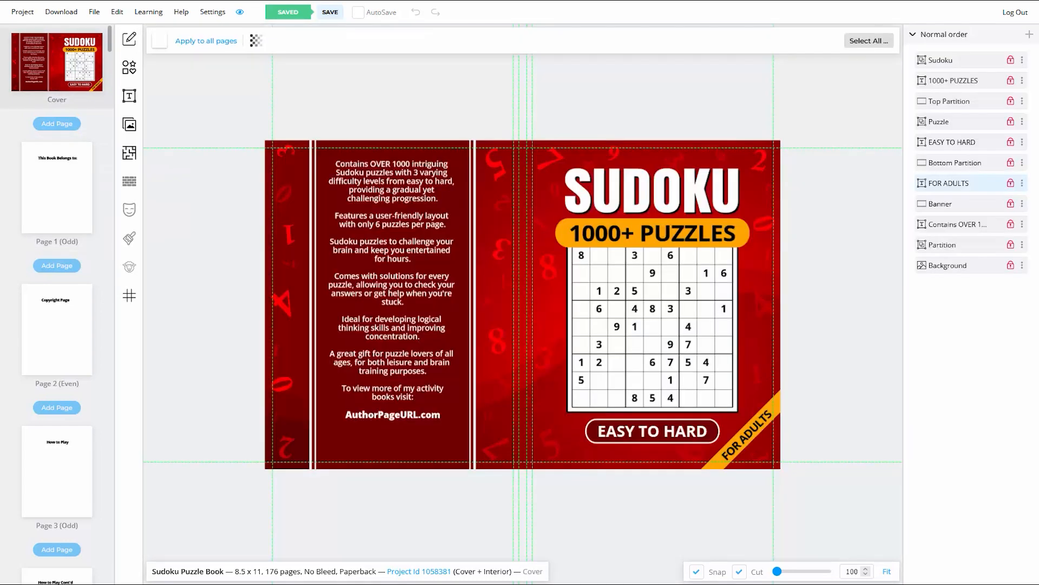
# Download the current project in RGB for e-books and extract the PROJECT (RGB) archive in the Downloads folder
pyautogui.click(71, 13)
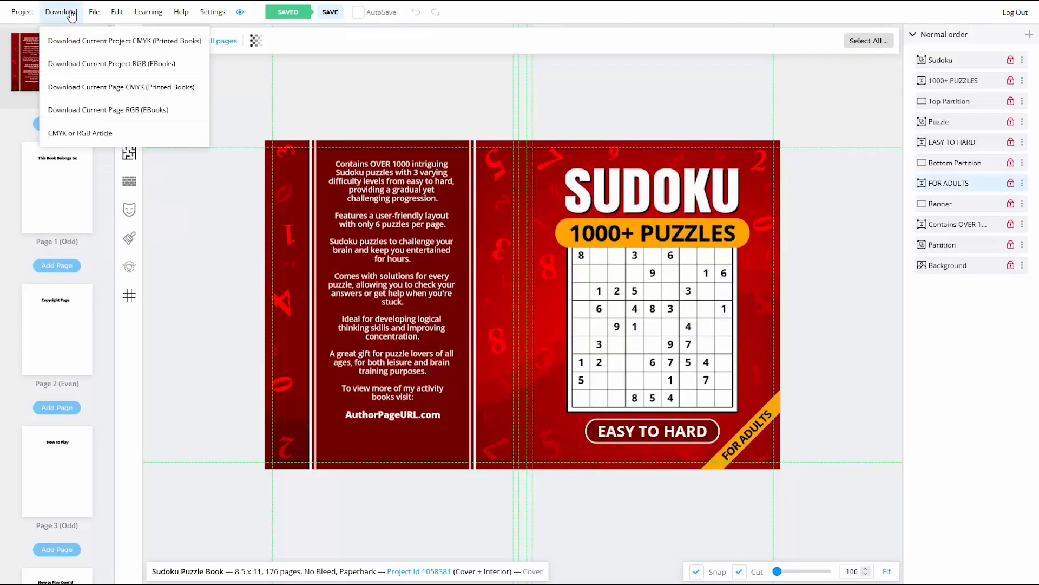
pyautogui.click(90, 66)
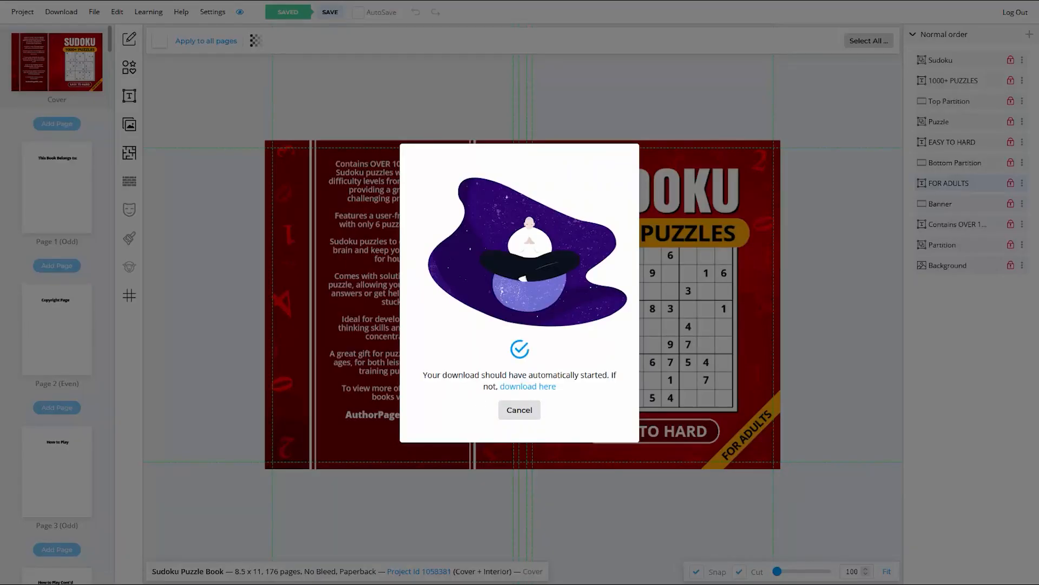
pyautogui.click(520, 409)
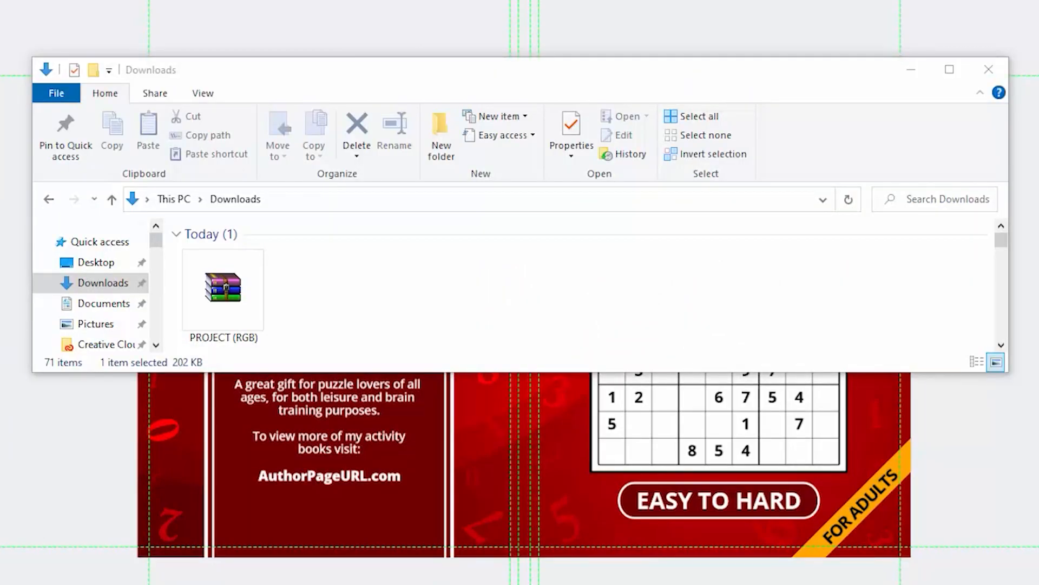
pyautogui.rightClick(215, 285)
pyautogui.click(92, 2)
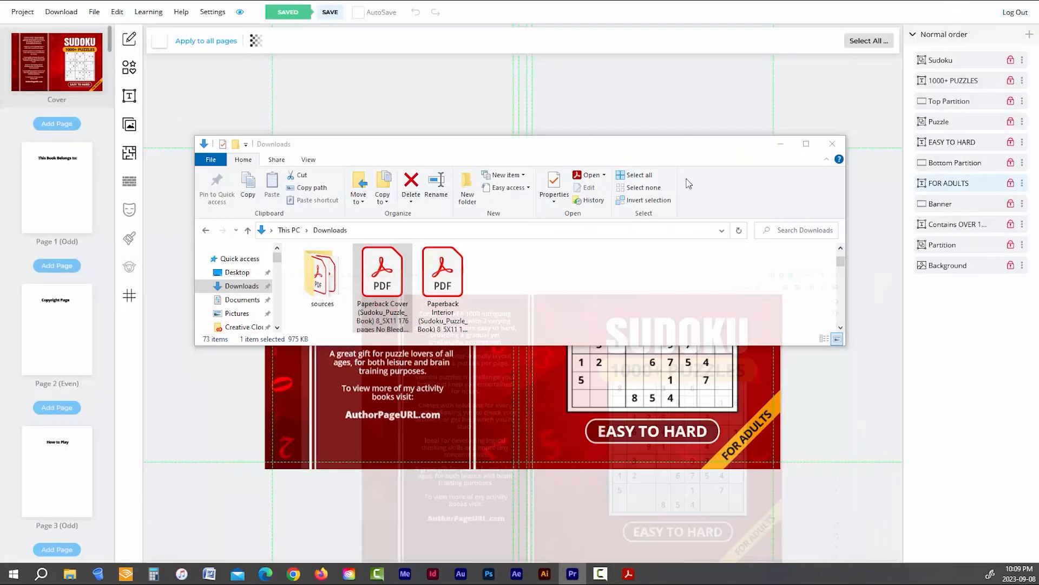
# Open the exported Paperback Interior PDF and review its pages
pyautogui.doubleClick(441, 236)
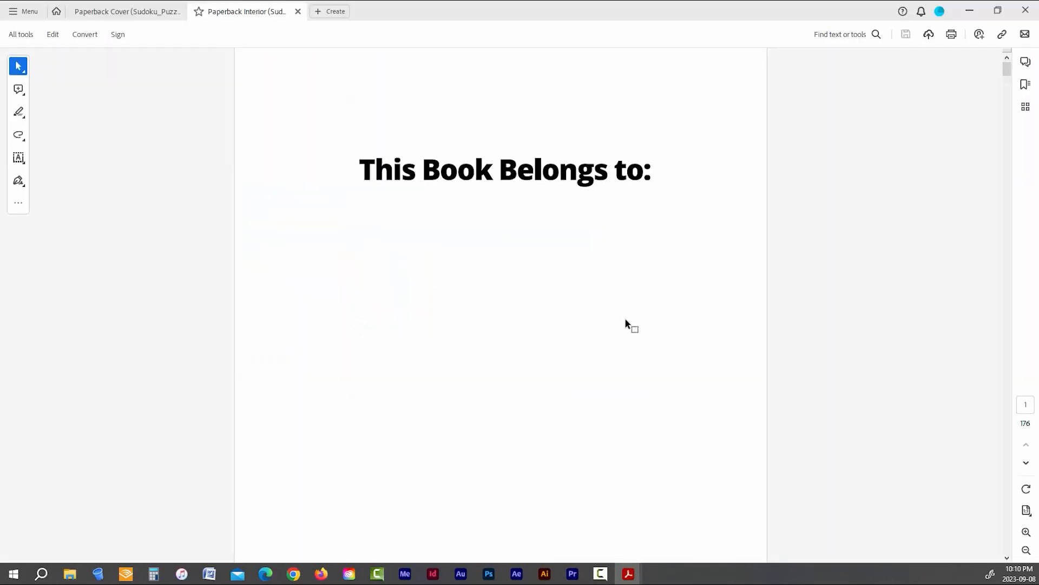
pyautogui.scroll(-15, 928, 186)
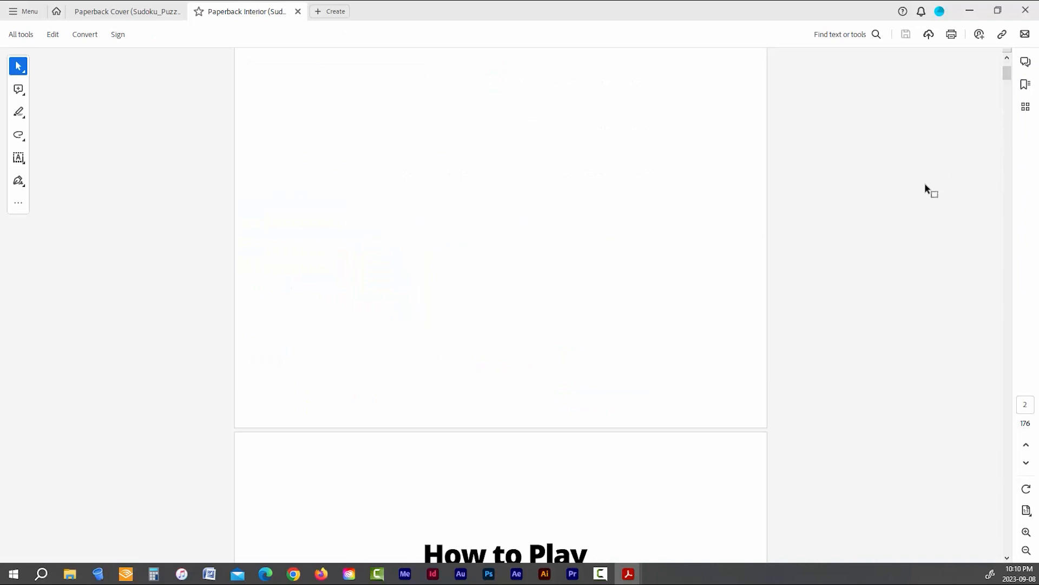
pyautogui.scroll(-15, 915, 196)
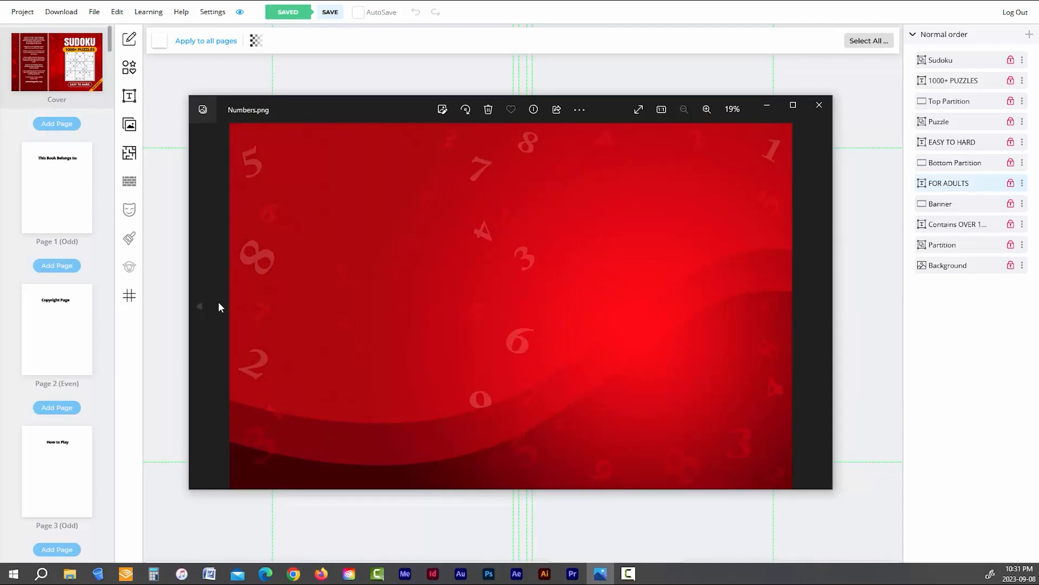
# View the alternative number background images in the image viewer and close it
pyautogui.click(199, 308)
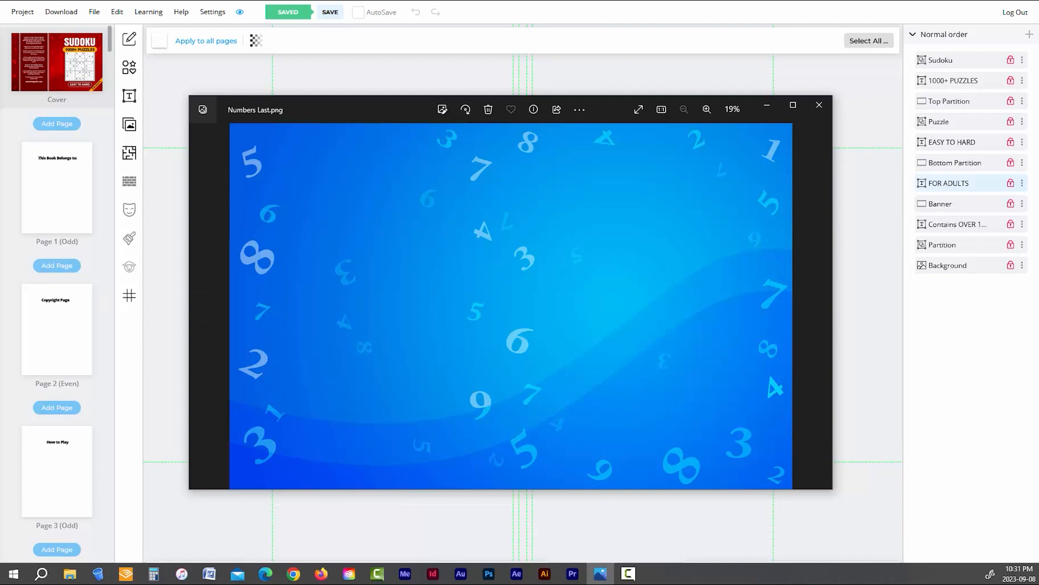
pyautogui.click(819, 106)
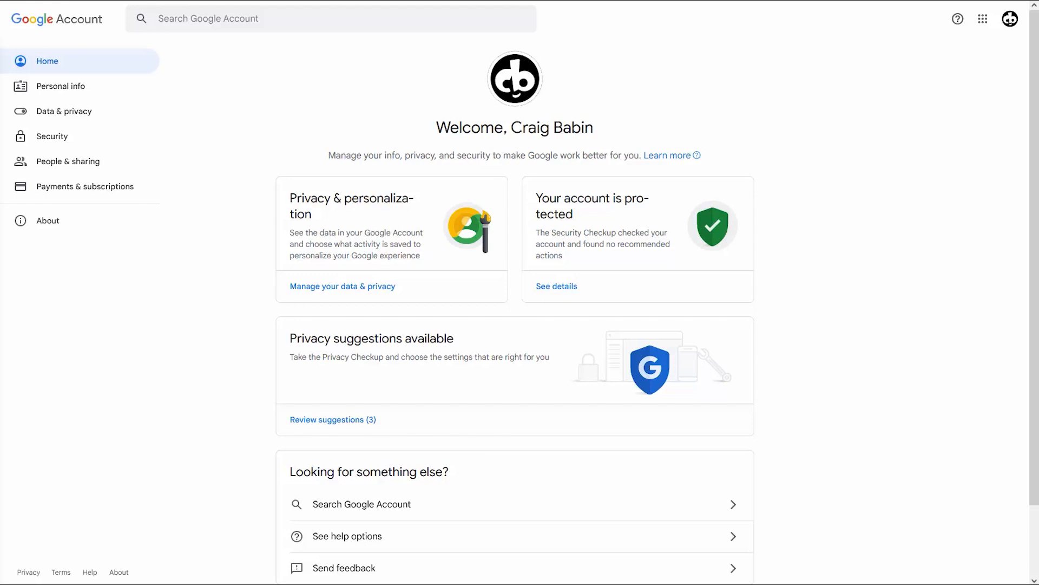
# Switch to Google Drive and upload Sudoku Puzzle Solutions.pdf from the Sudoku Puzzle folder to My Drive
pyautogui.click(983, 21)
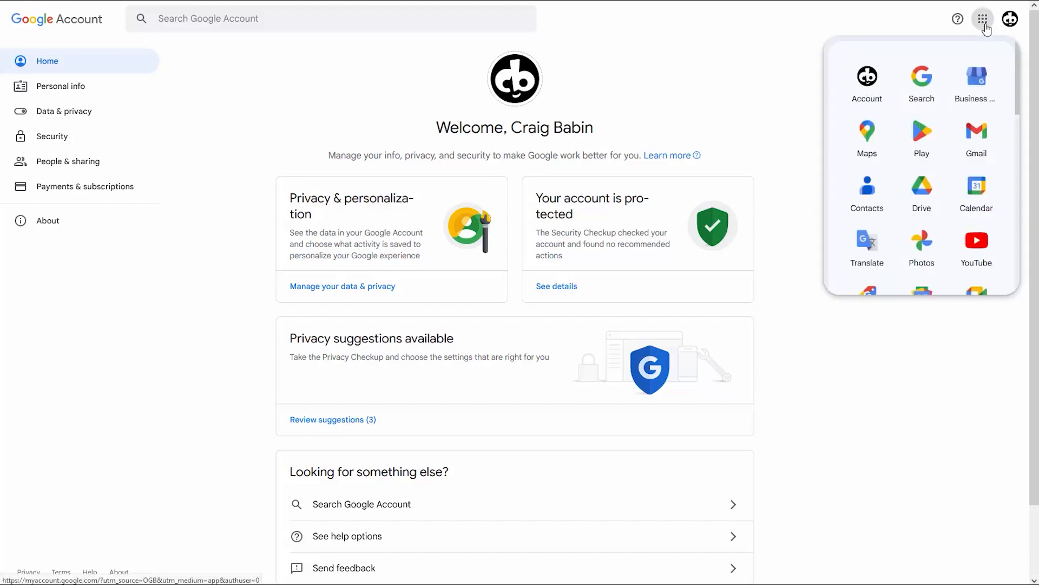
pyautogui.click(920, 197)
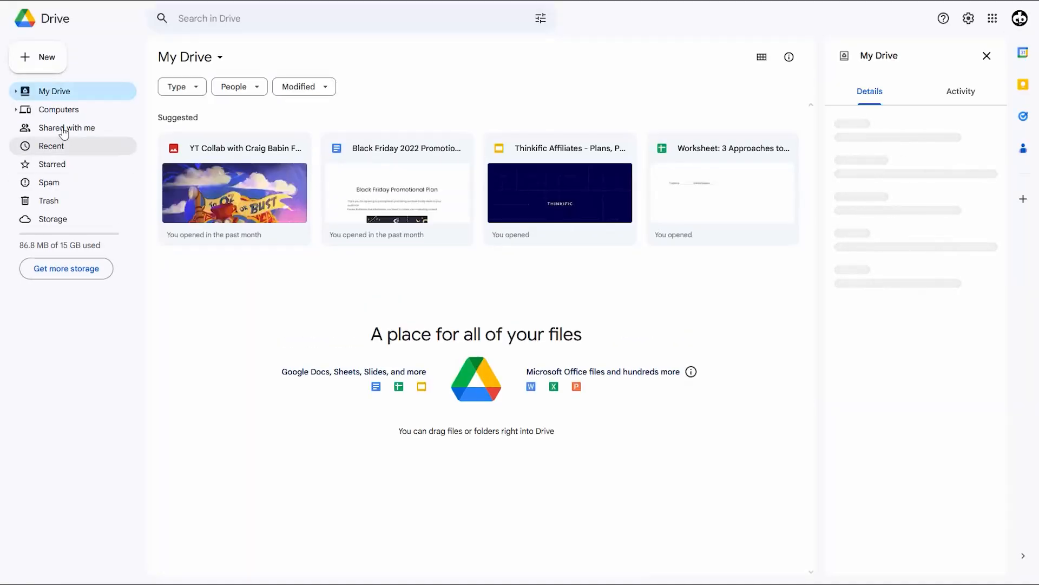
pyautogui.click(48, 59)
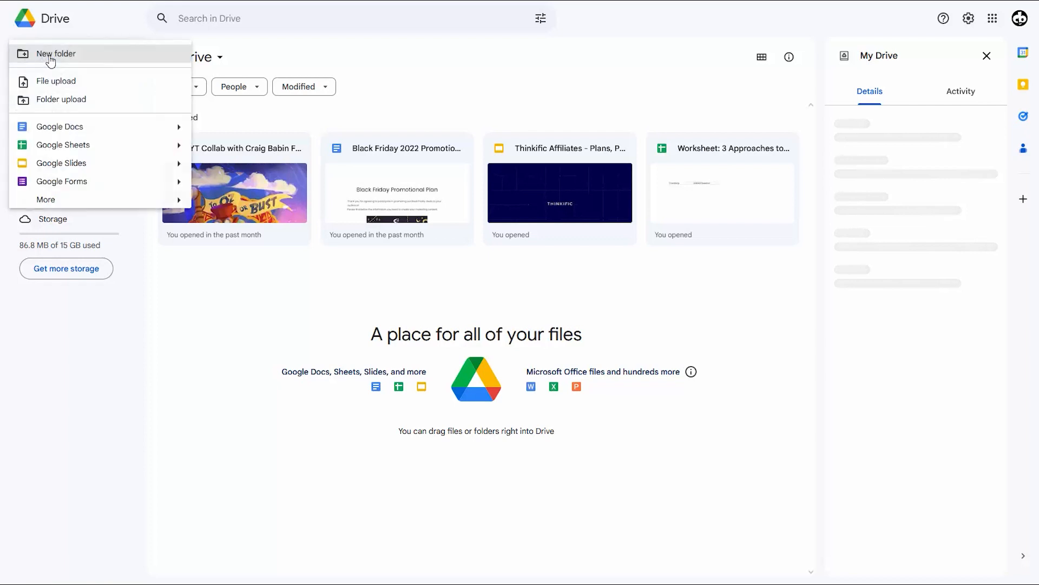
pyautogui.click(68, 83)
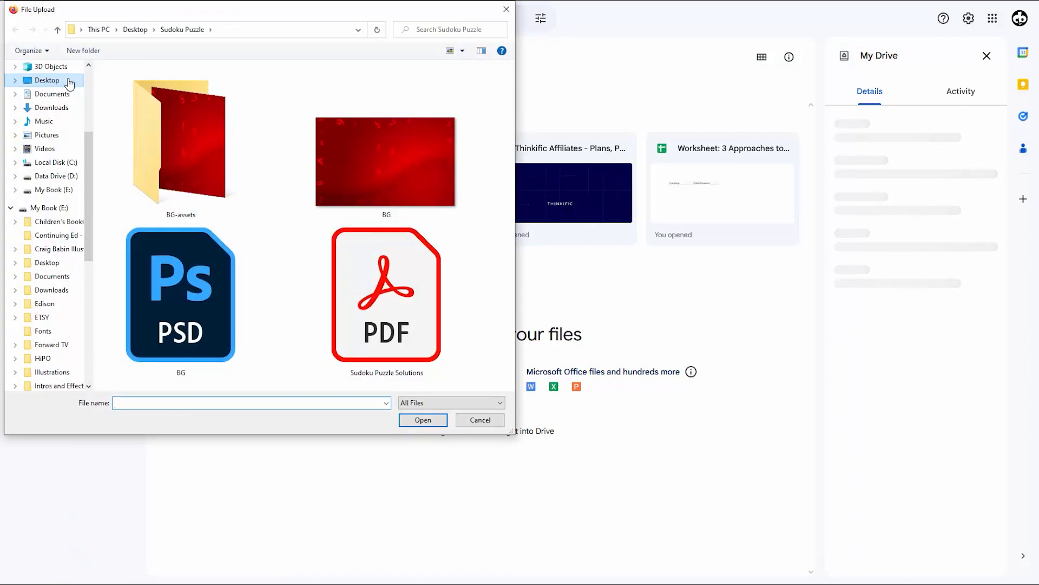
pyautogui.click(404, 334)
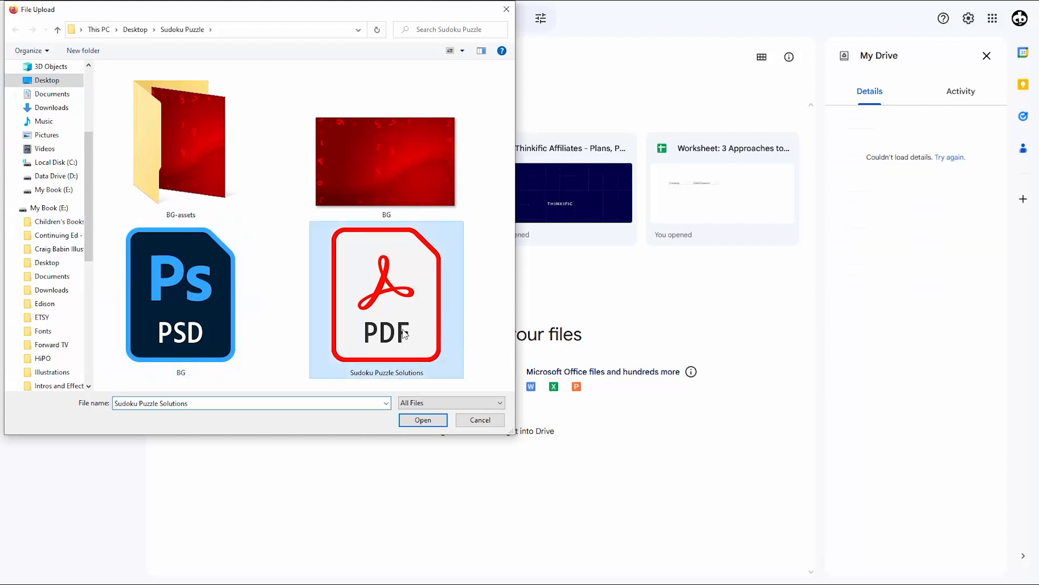
pyautogui.click(425, 422)
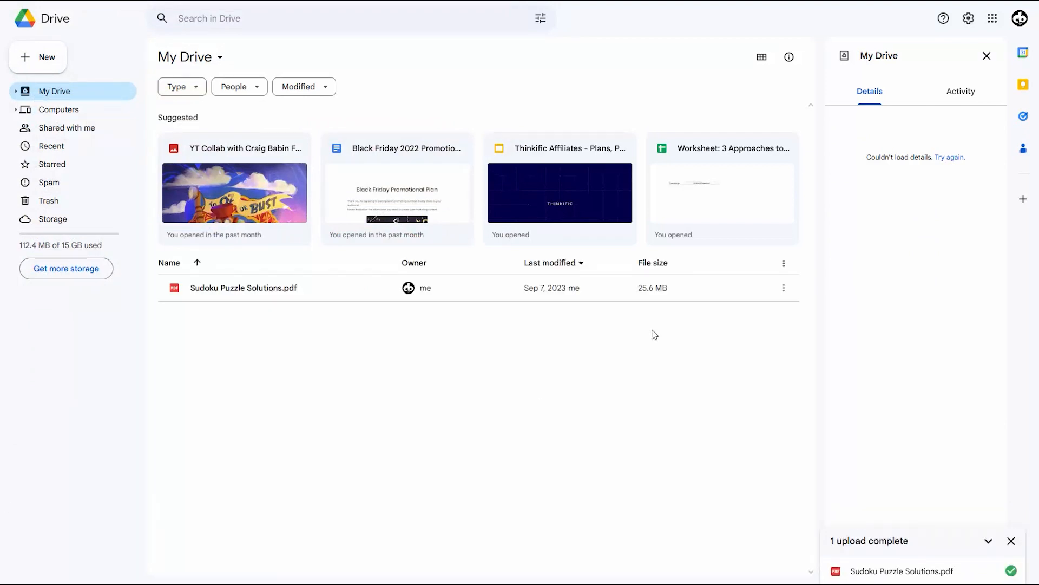
# Share Sudoku Puzzle Solutions.pdf with anyone who has the link and copy its sharing link
pyautogui.click(702, 288)
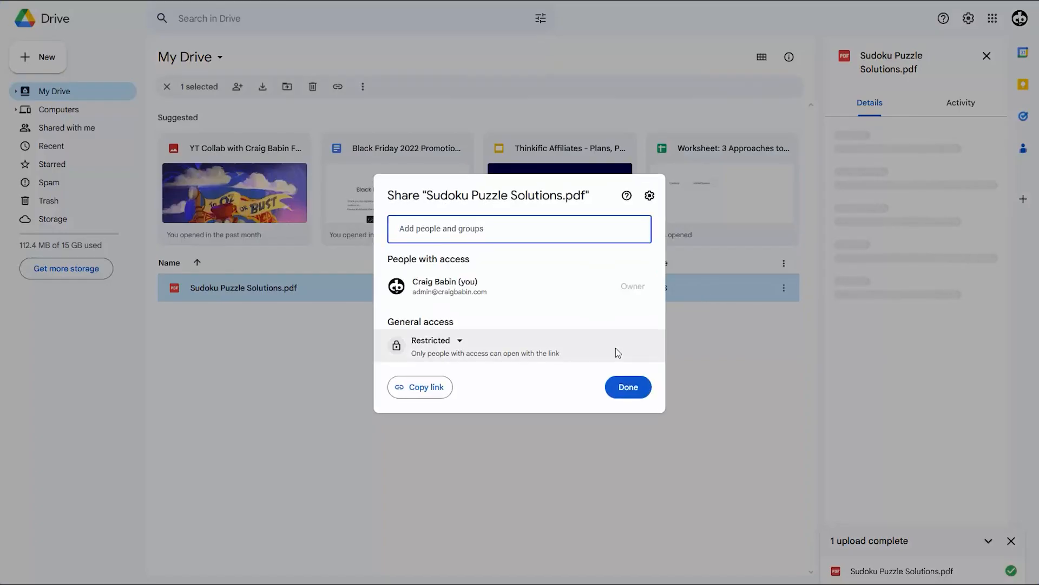
pyautogui.click(458, 341)
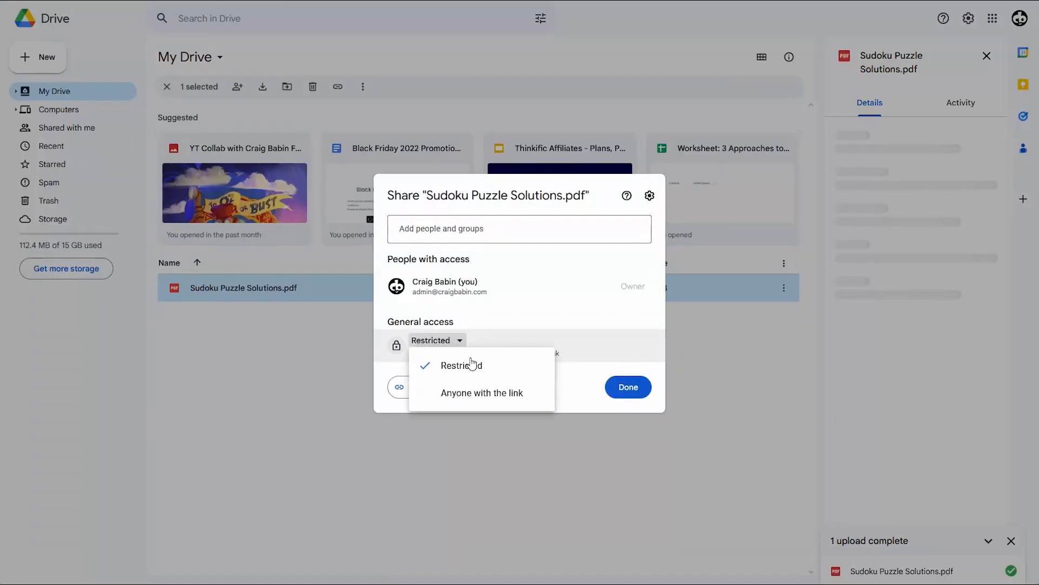
pyautogui.click(476, 392)
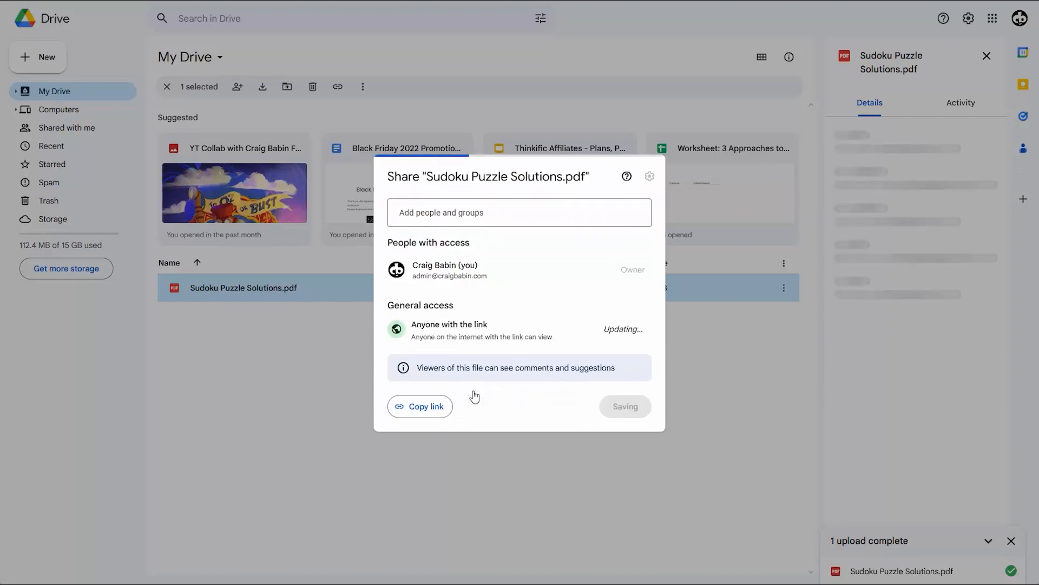
pyautogui.click(417, 404)
pyautogui.click(628, 405)
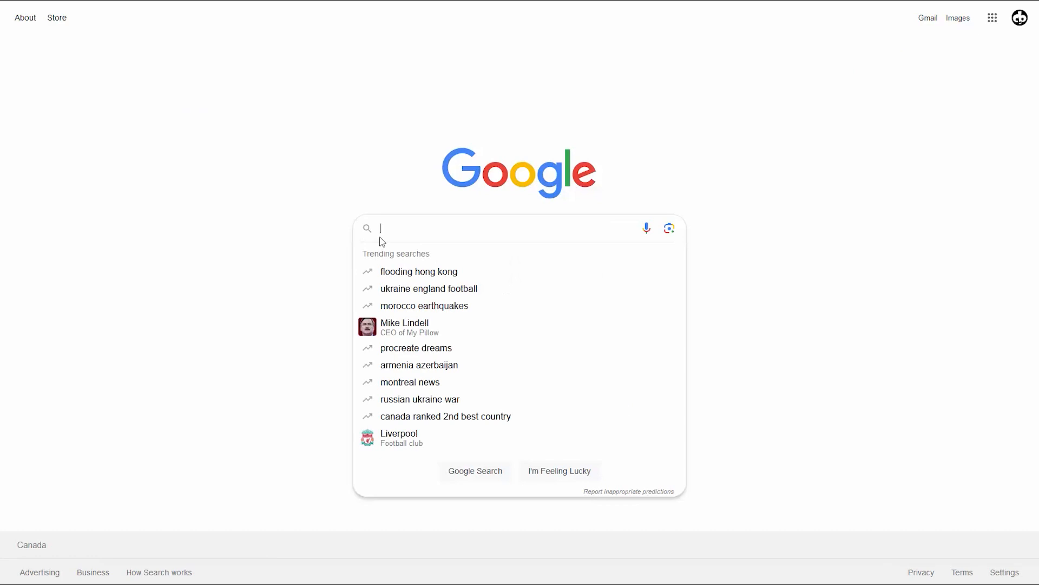
# Search Google for "QR Code Generator" and open Adobe Express's free online QR code generator
pyautogui.write('QR Code Generator')
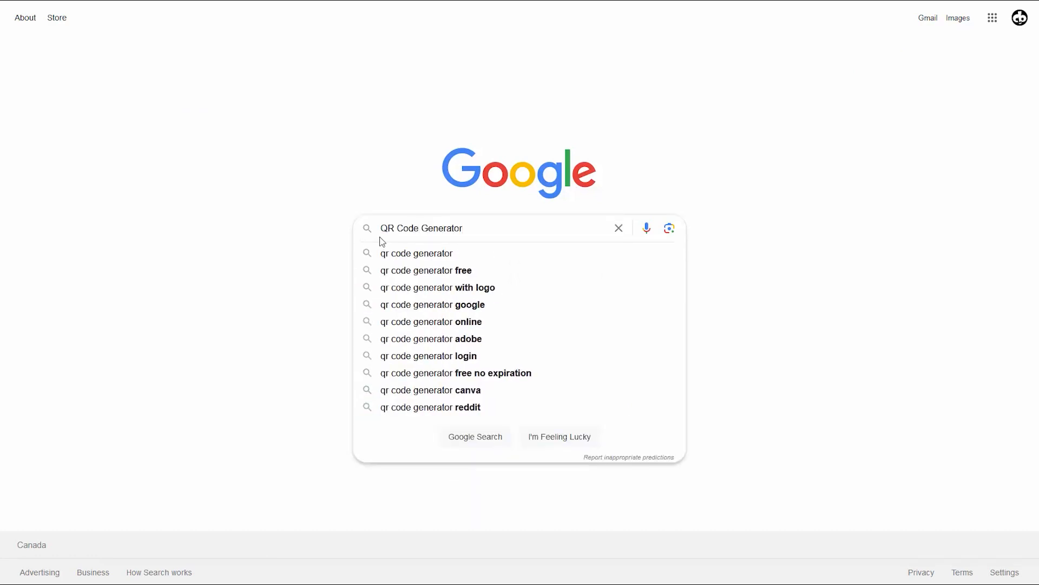
pyautogui.press('Return')
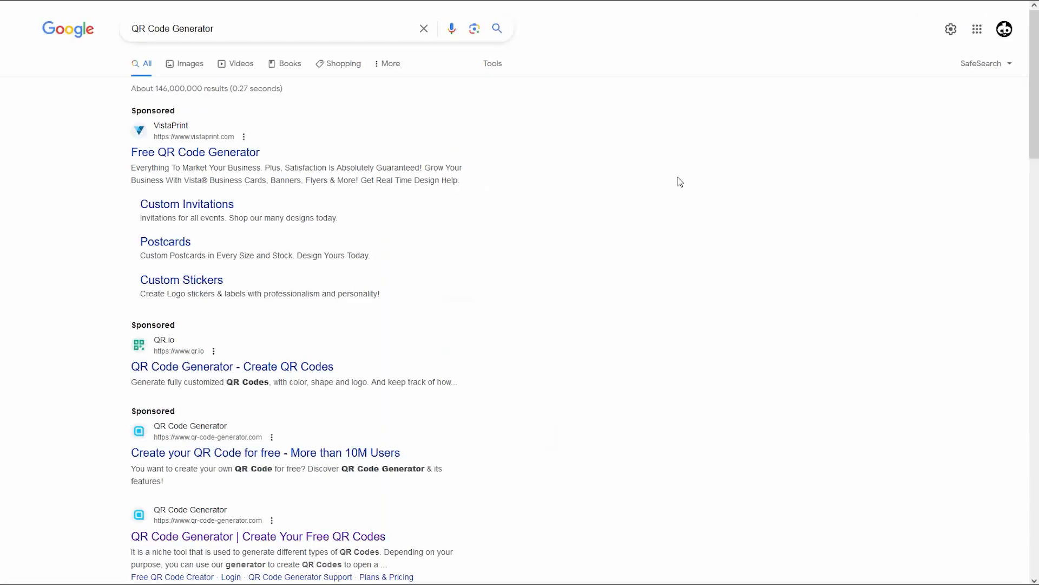
pyautogui.middleClick(664, 231)
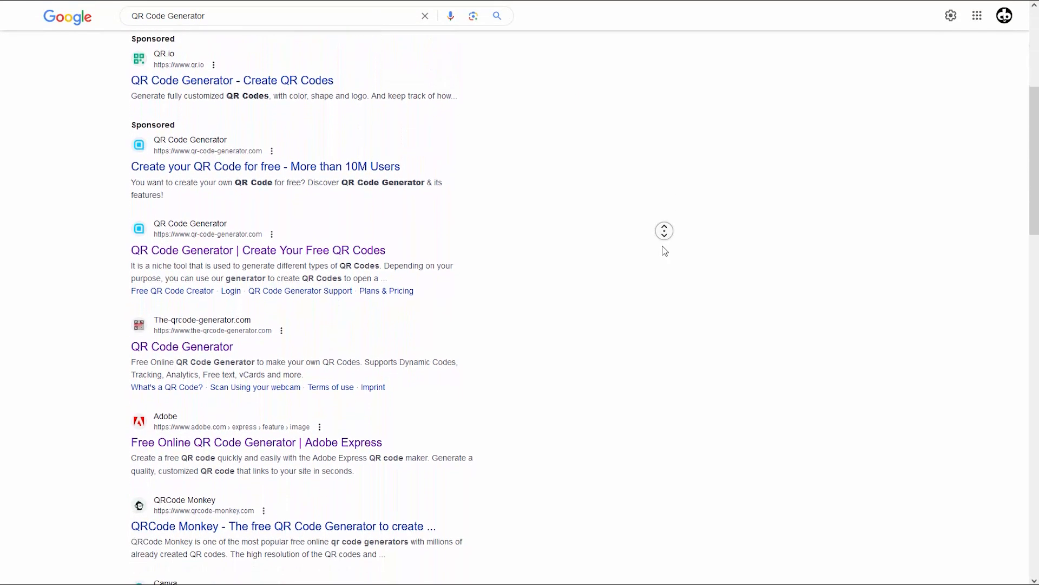
pyautogui.middleClick(663, 248)
pyautogui.click(285, 431)
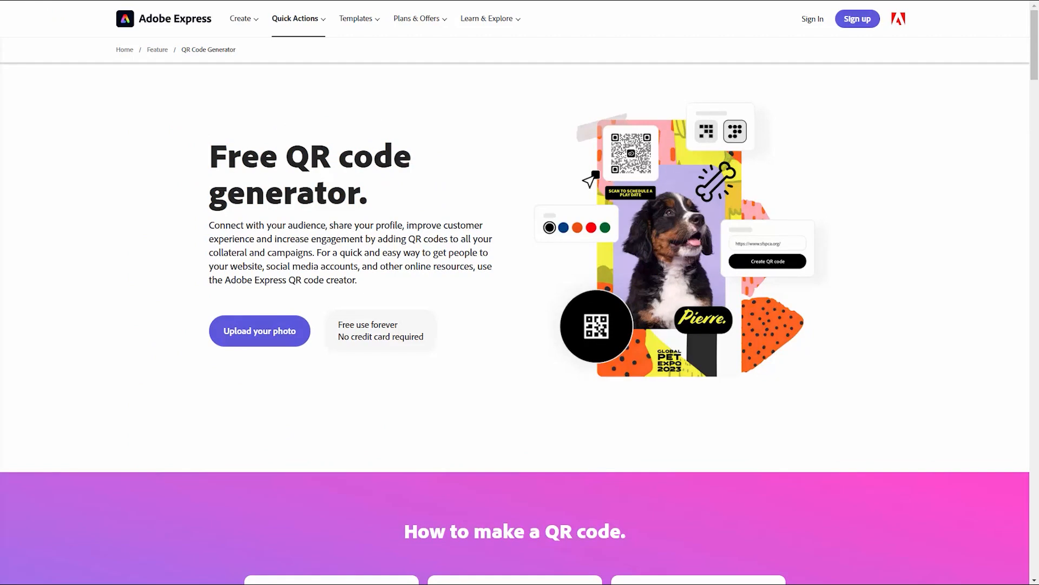
pyautogui.click(243, 335)
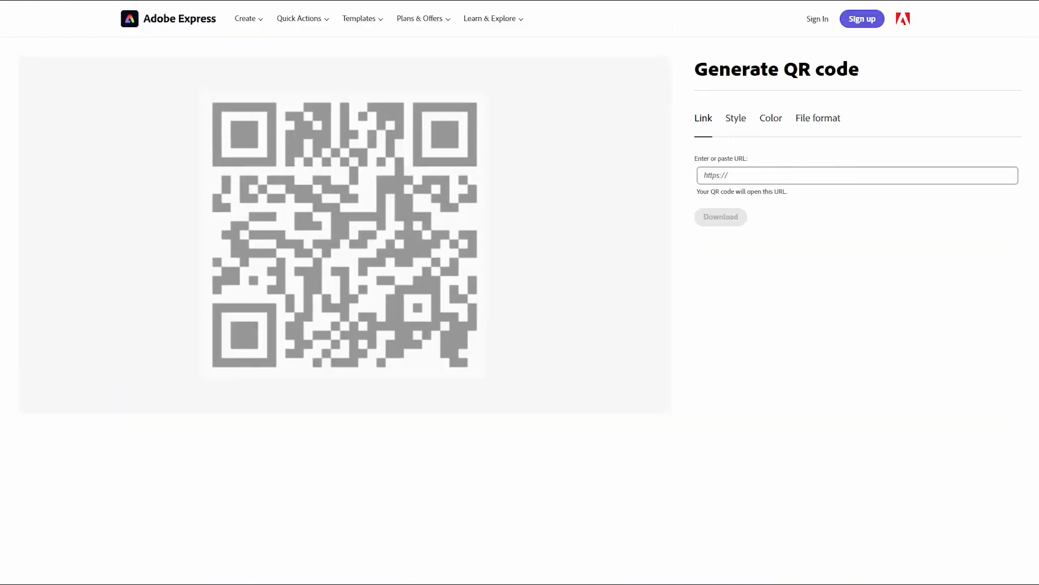
# Generate a QR code from the copied Google Drive sharing link
pyautogui.click(739, 175)
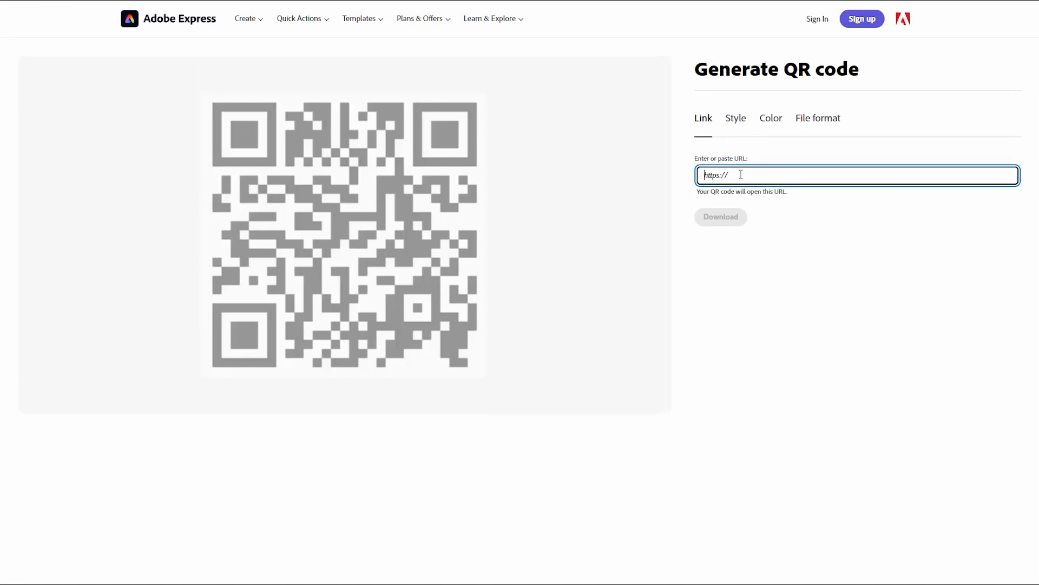
pyautogui.rightClick(741, 174)
pyautogui.click(771, 261)
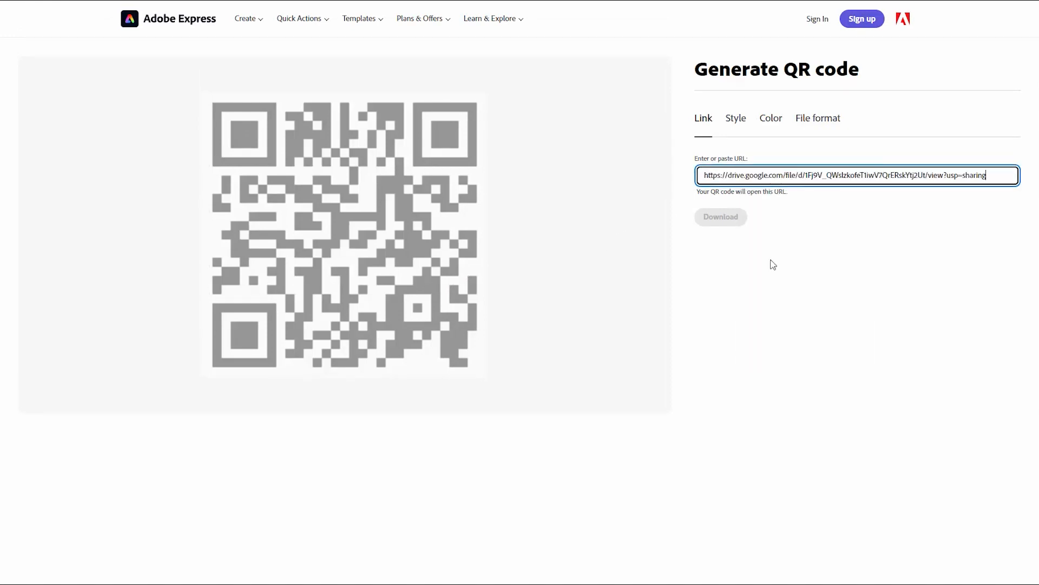
pyautogui.click(756, 288)
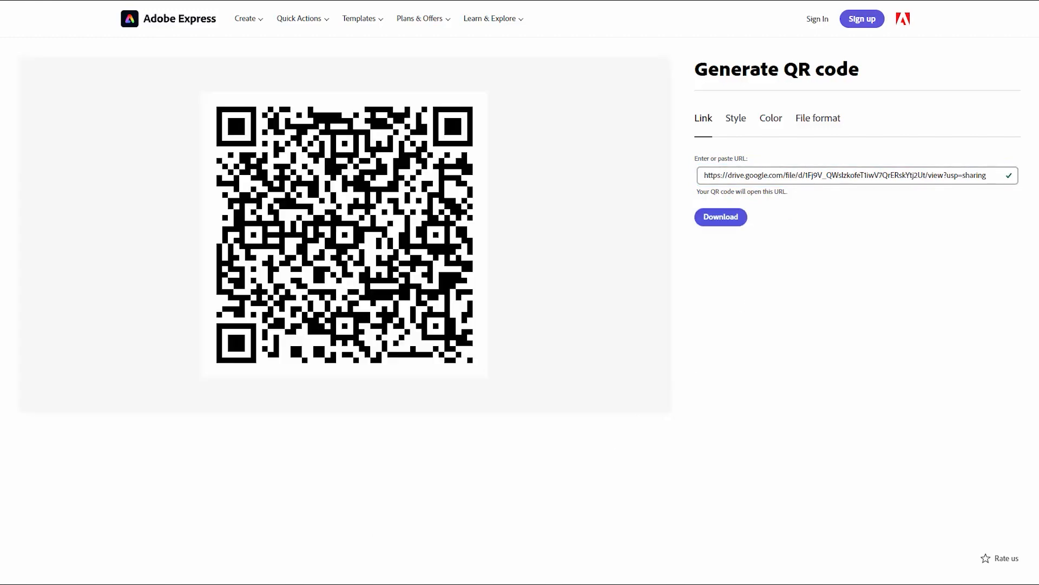
# Save the generated QR code image as a PNG named "QR Code" in the Sudoku Puzzle folder
pyautogui.rightClick(355, 240)
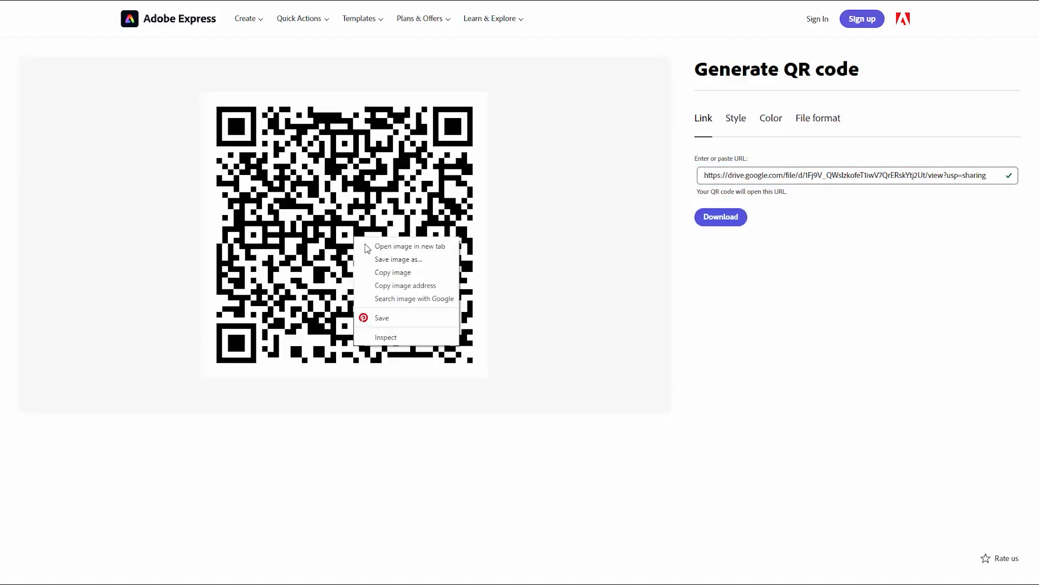
pyautogui.click(387, 262)
pyautogui.write('QR Code')
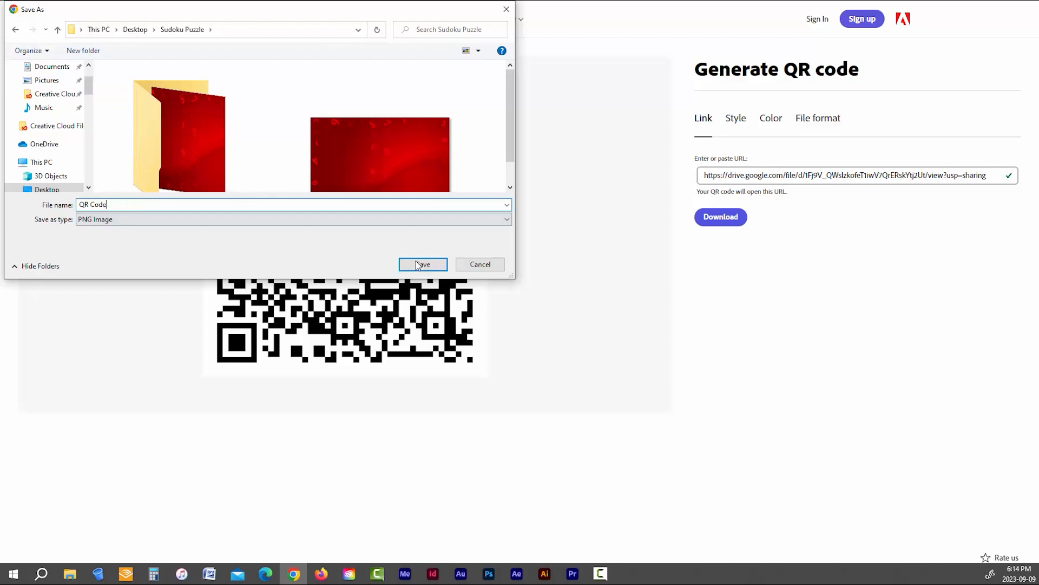
pyautogui.click(423, 264)
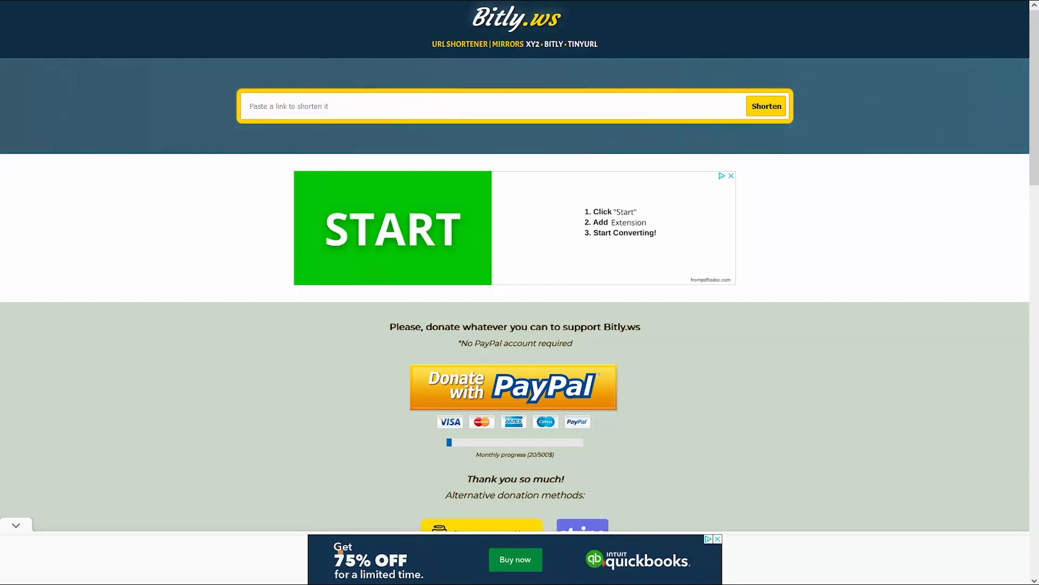
# Shorten the Google Drive sharing link with Bitly.ws and copy the short URL
pyautogui.rightClick(303, 106)
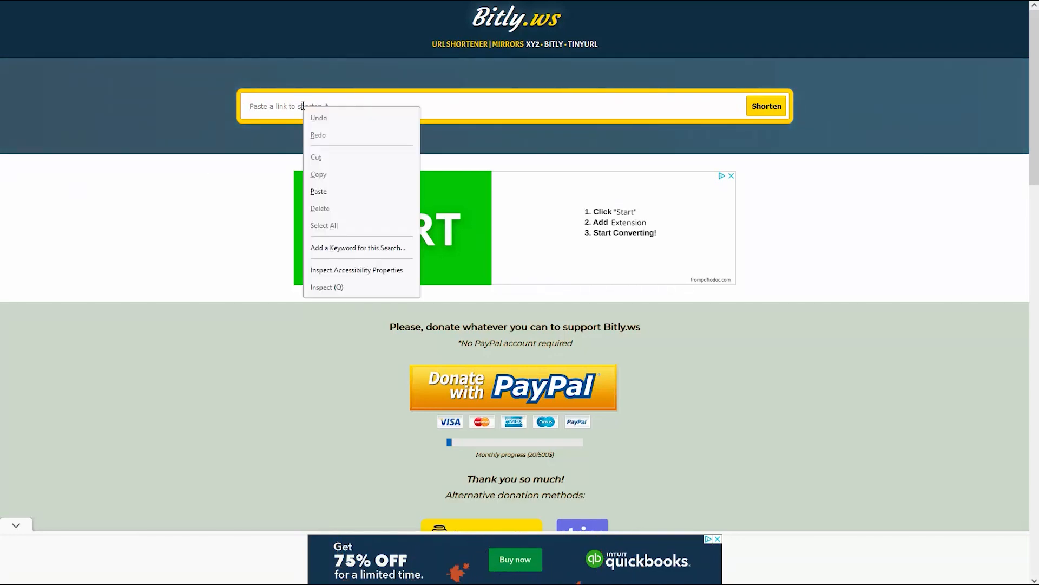
pyautogui.click(319, 191)
pyautogui.click(766, 106)
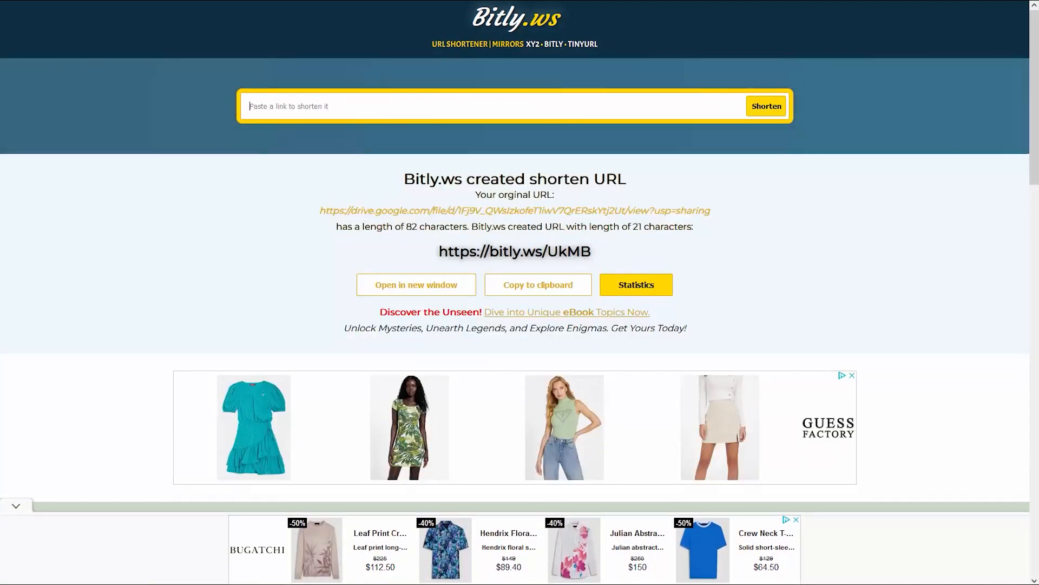
pyautogui.click(544, 284)
# Open the shortened link in a new tab and check the puzzle solutions PDF it leads to
pyautogui.moveTo(591, 252); pyautogui.dragTo(441, 256)
pyautogui.rightClick(452, 259)
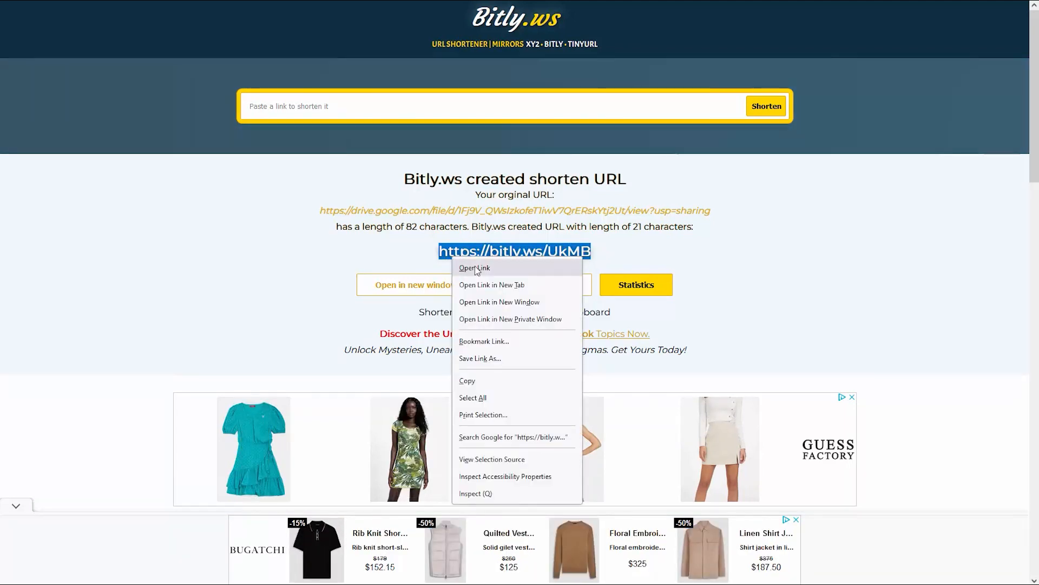
pyautogui.click(489, 286)
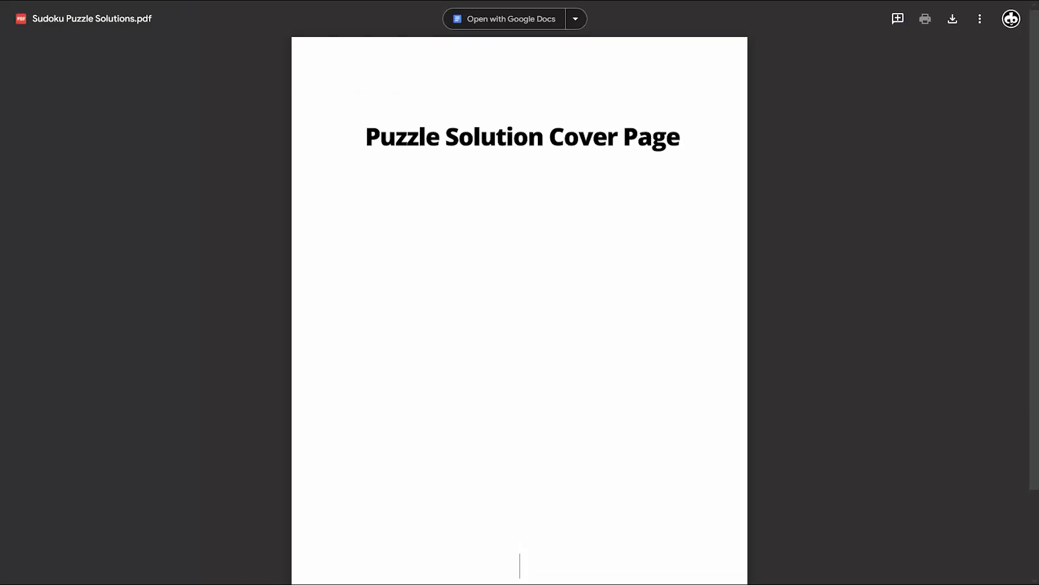
pyautogui.scroll(-20, 844, 239)
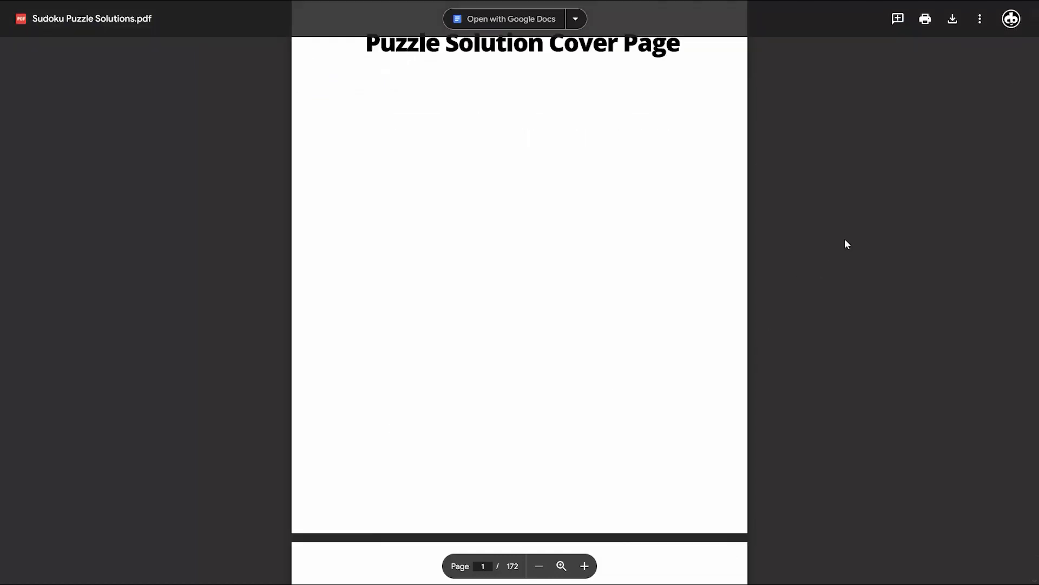
pyautogui.scroll(-15, 842, 251)
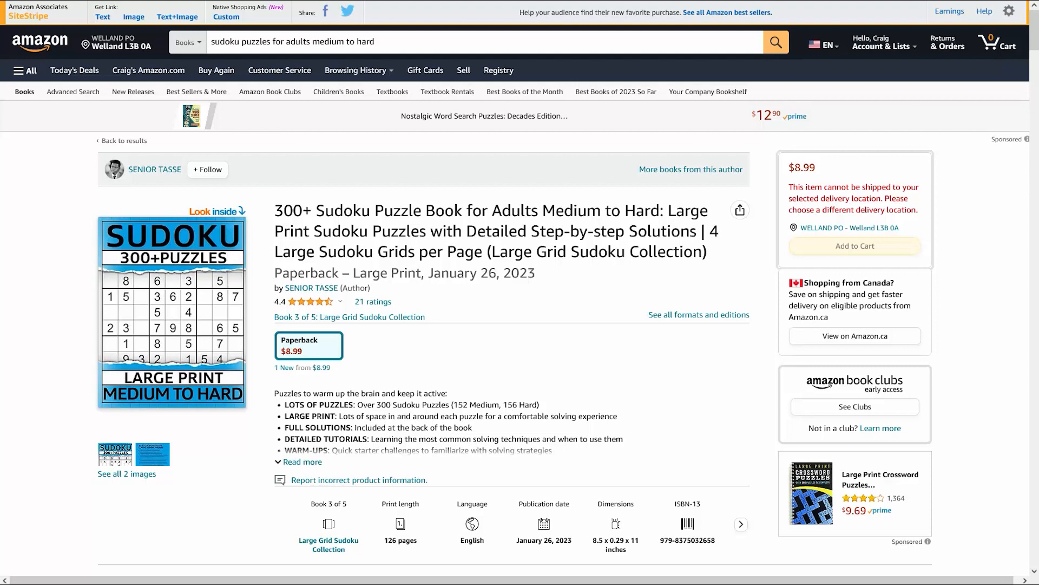
# Open the Amazon sample of the 300+ Sudoku Puzzle Book and examine its QR code solutions page
pyautogui.click(181, 299)
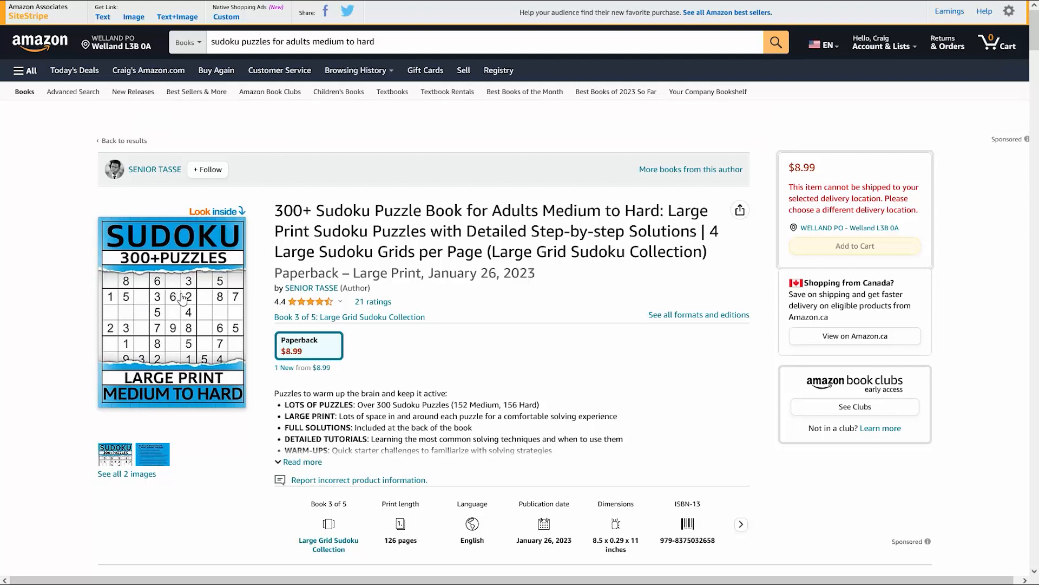
pyautogui.scroll(-15, 556, 256)
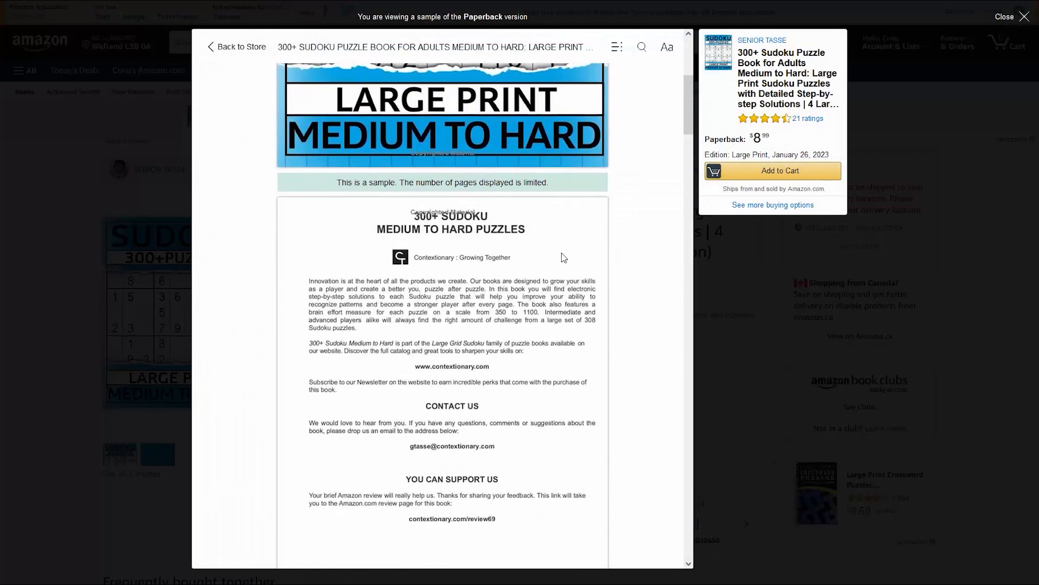
pyautogui.scroll(-2, 567, 257)
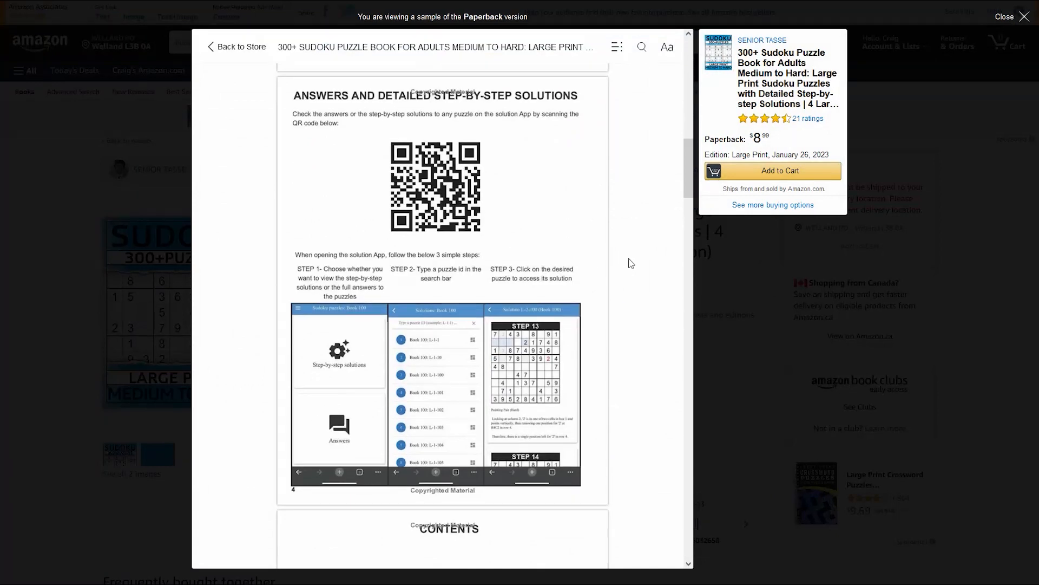